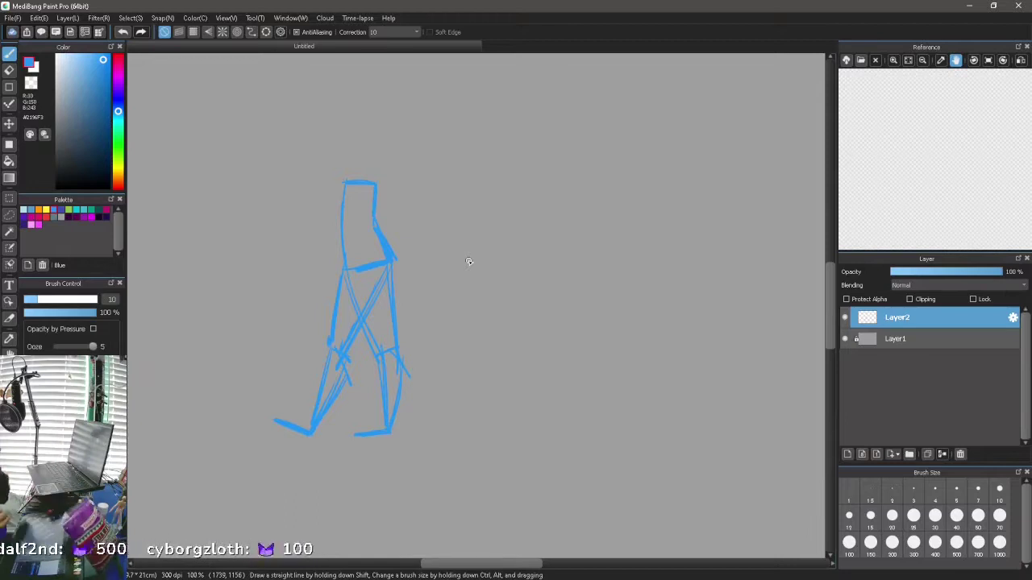
Step: Sketch a pointed shark head, fins and outer leg contours in Cyan over the blue walking figure
left_click(75, 210)
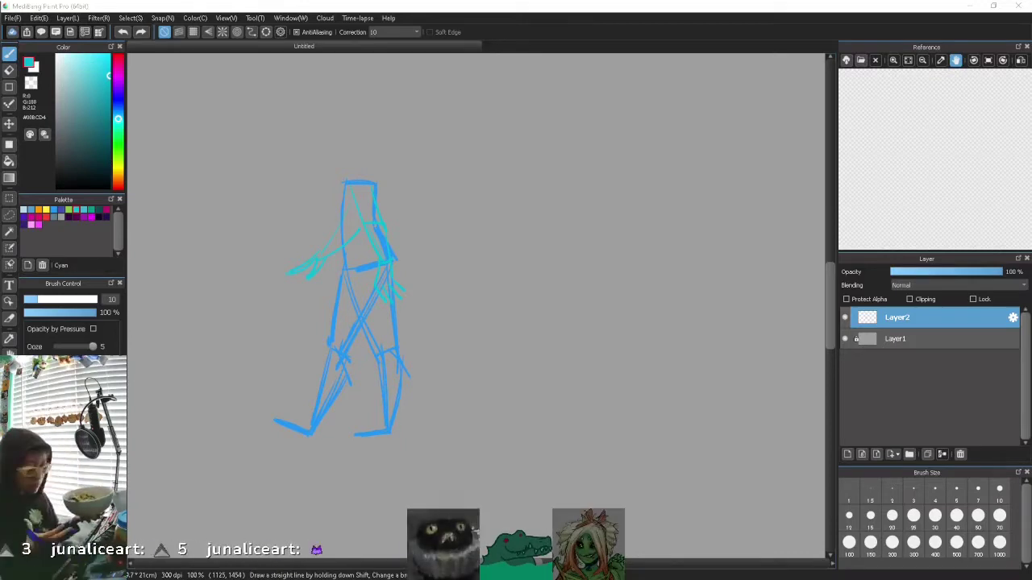
left_click_drag(339, 171, 345, 115)
mouse_move(362, 91)
left_mouse_down()
mouse_move(376, 179)
mouse_move(431, 201)
left_mouse_up()
left_click_drag(430, 214, 379, 210)
left_click_drag(362, 91, 322, 207)
left_click(353, 132)
left_click_drag(324, 208, 328, 233)
left_click_drag(396, 417, 355, 434)
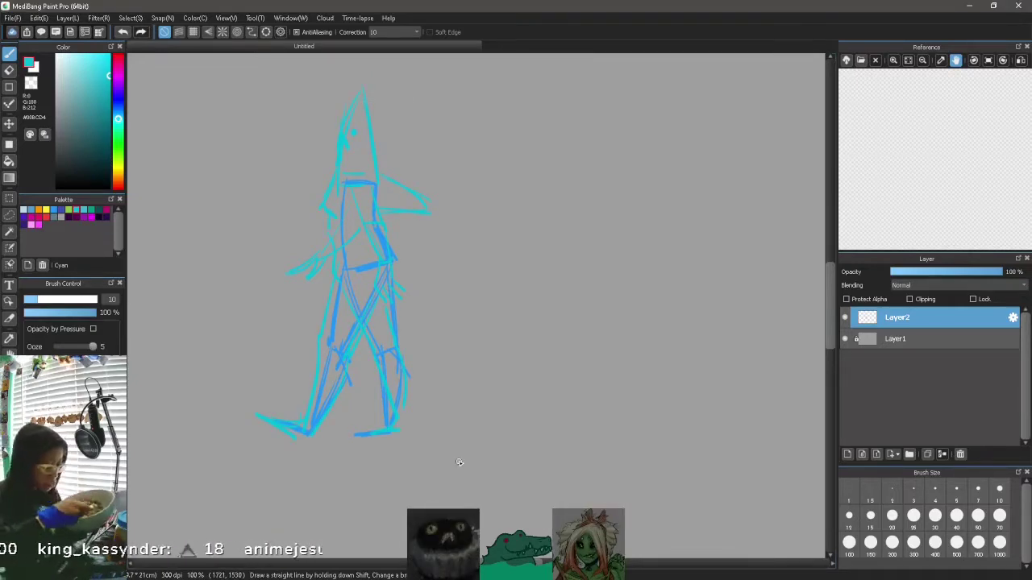
Step: Sketch a second walking figure's torso, legs and feet in pink #FFAAFF beside the cyan shark
left_click(30, 225)
left_click_drag(553, 152, 493, 151)
mouse_move(494, 150)
left_mouse_down()
mouse_move(560, 162)
mouse_move(487, 149)
mouse_move(503, 240)
left_mouse_up()
left_click_drag(482, 188, 564, 190)
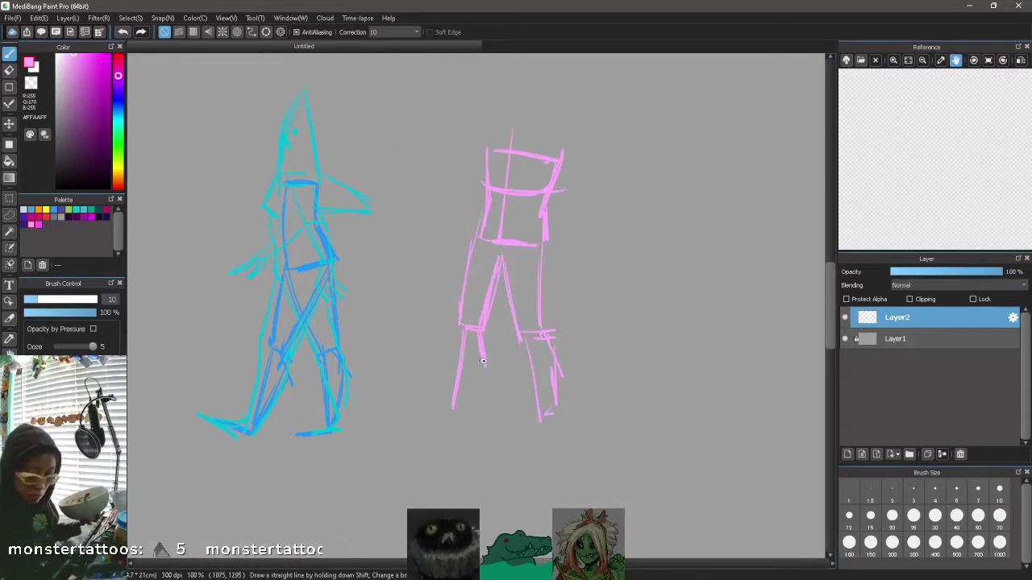
left_click_drag(417, 416, 469, 424)
left_click_drag(512, 436, 561, 433)
Step: Add both arms to the pink figure, hanging at the sides of the torso
left_click_drag(548, 171, 555, 237)
mouse_move(570, 160)
left_mouse_down()
mouse_move(575, 235)
mouse_move(572, 213)
left_mouse_up()
left_click_drag(573, 222, 550, 267)
left_click_drag(476, 154, 463, 242)
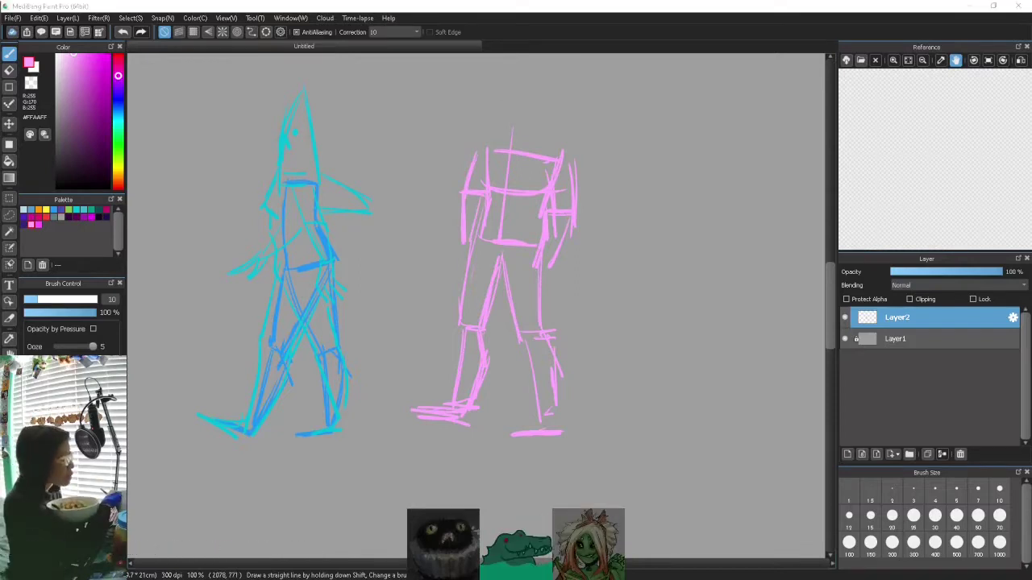
left_click_drag(516, 161, 513, 263)
left_click_drag(535, 184, 556, 258)
mouse_move(542, 167)
left_mouse_down()
mouse_move(555, 254)
mouse_move(486, 258)
left_mouse_up()
key("ctrl+z")
key("ctrl+z")
key("ctrl+z")
Step: Draw a rounded bird head with a long beak and a dot eye on the pink figure
left_click_drag(508, 208, 486, 265)
left_click_drag(540, 174, 562, 266)
left_click_drag(506, 211, 538, 187)
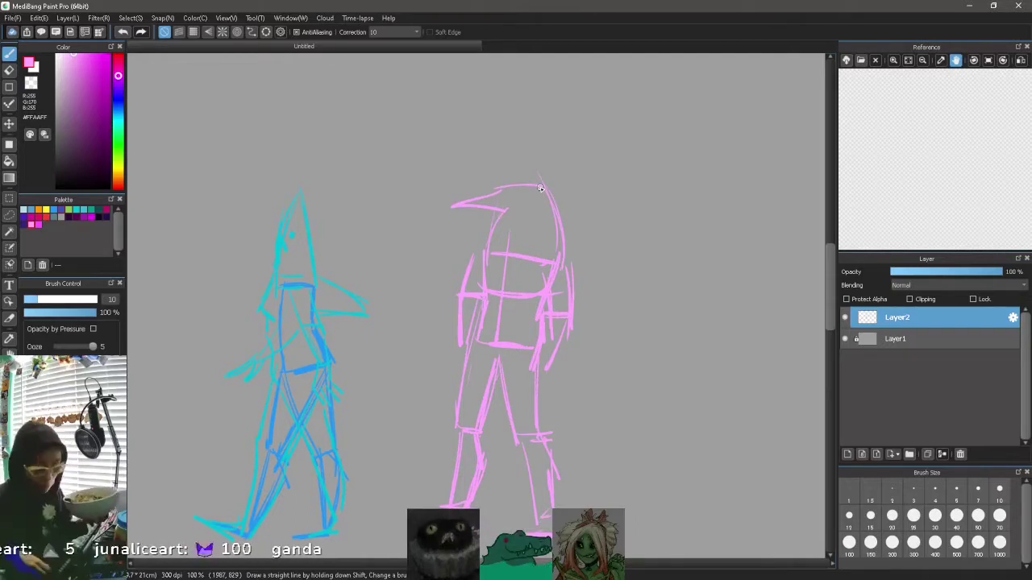
mouse_move(508, 183)
left_mouse_down()
mouse_move(453, 187)
mouse_move(523, 212)
left_mouse_up()
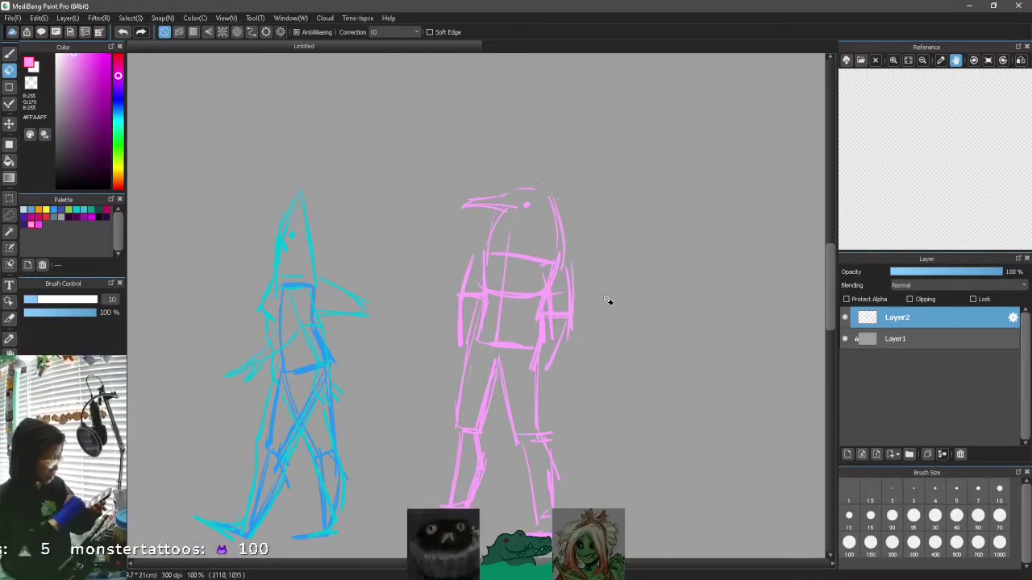
key("b")
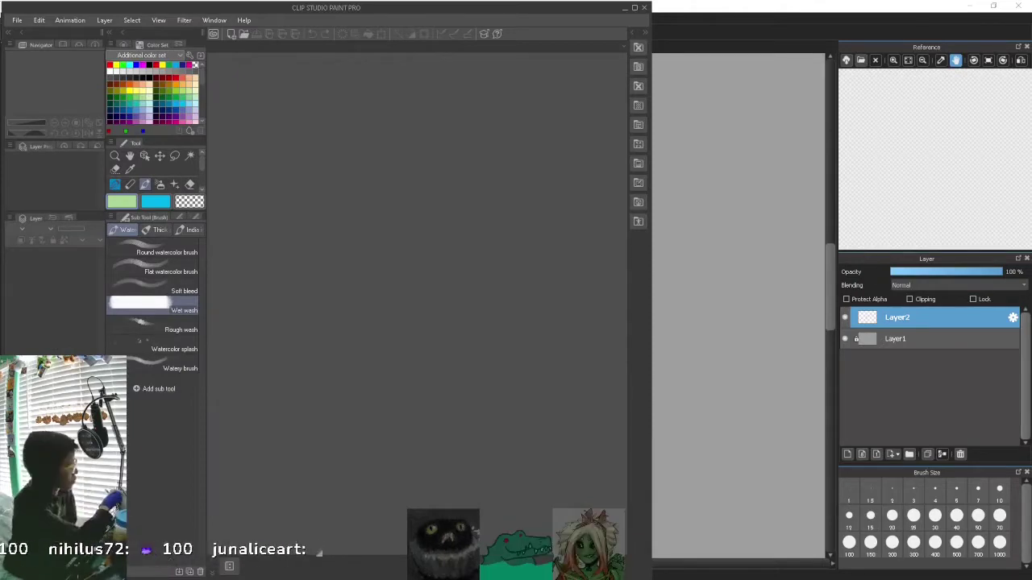
Step: Create a new illustration canvas in Clip Studio Paint and open a second window of it
key("ctrl+n")
left_click(519, 154)
left_click(104, 20)
mouse_move(210, 23)
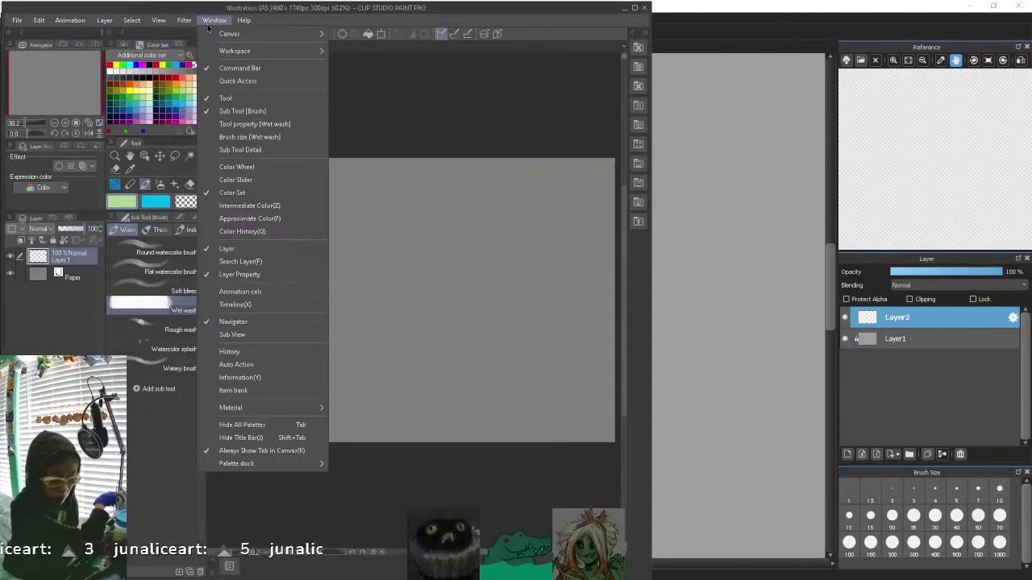
mouse_move(39, 20)
left_click(81, 309)
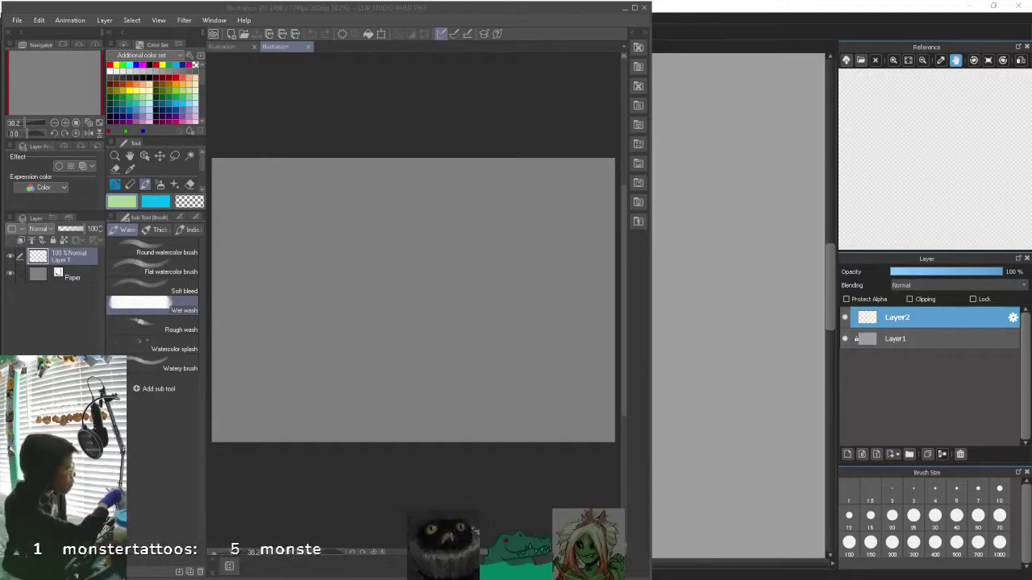
Step: Inspect the color profile preview settings, choosing to configure only this window, and cancel them
left_click(157, 19)
left_click(355, 482)
left_click(488, 409)
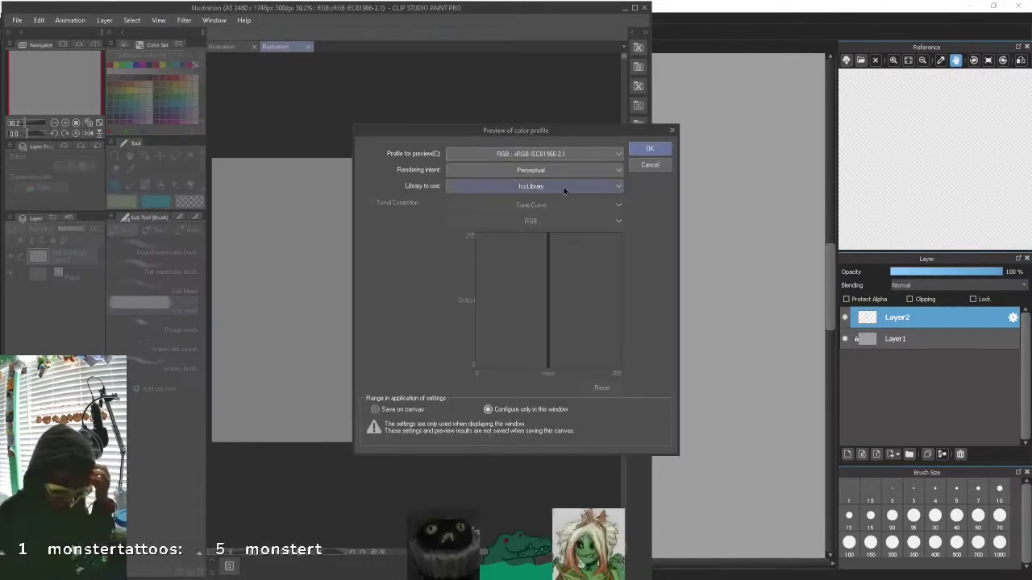
left_click(658, 166)
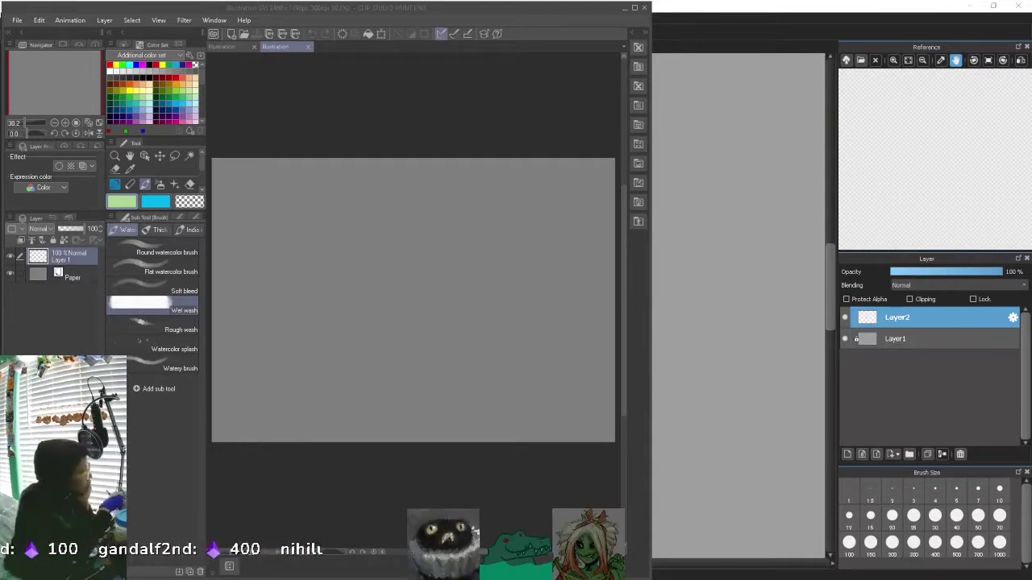
Step: Transfer the downloaded color profile from the Downloads folder into Clip Studio Paint's ICCProfiles folder
left_click_drag(419, 579, 412, 65)
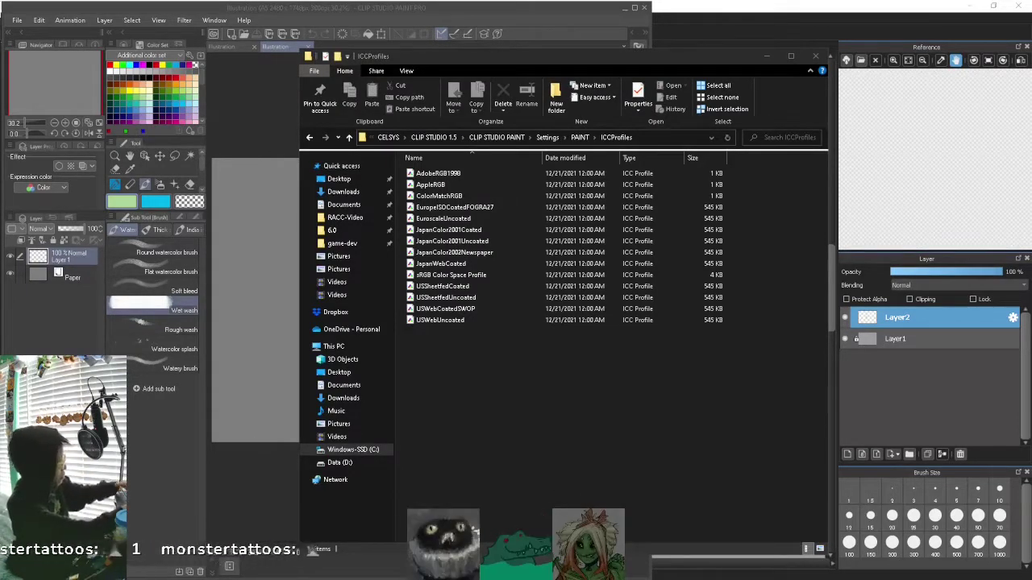
key("super+e")
left_click_drag(564, 67, 276, 82)
left_click_drag(564, 56, 832, 85)
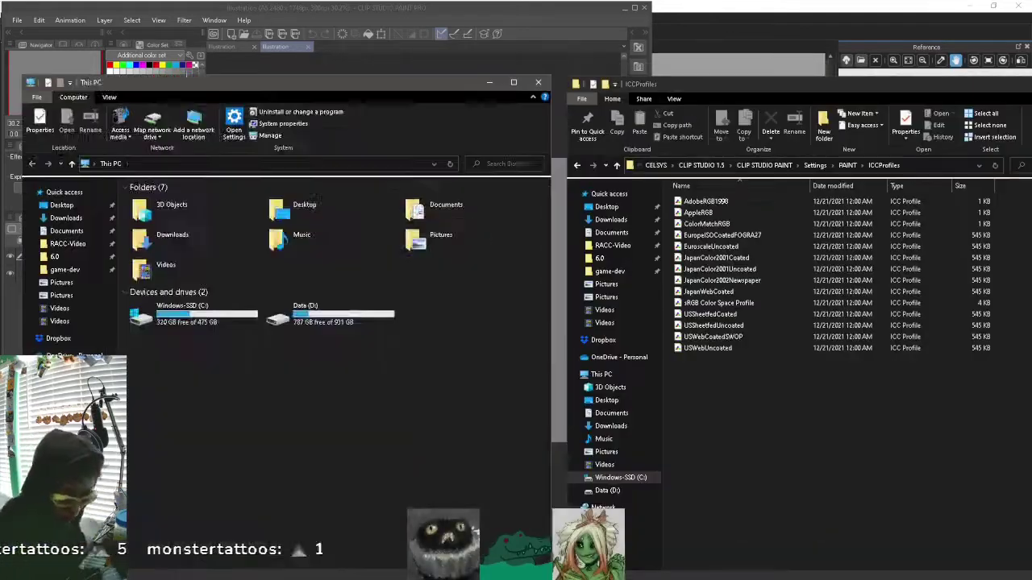
double_click(161, 237)
left_click_drag(214, 226, 794, 463)
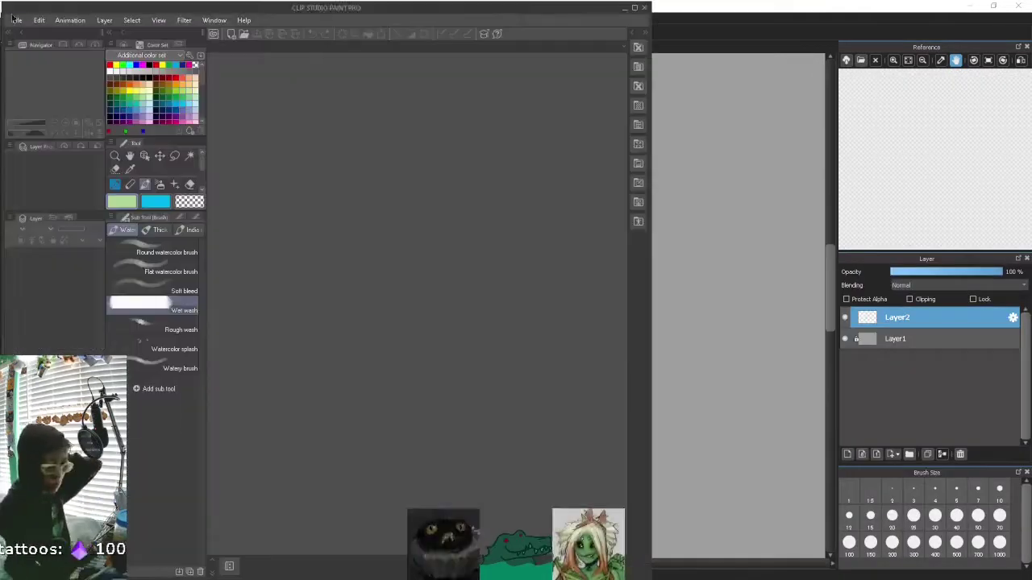
Step: Create a new illustration canvas in Clip Studio Paint with the preset settings
left_click(13, 20)
left_click(36, 34)
key("Return")
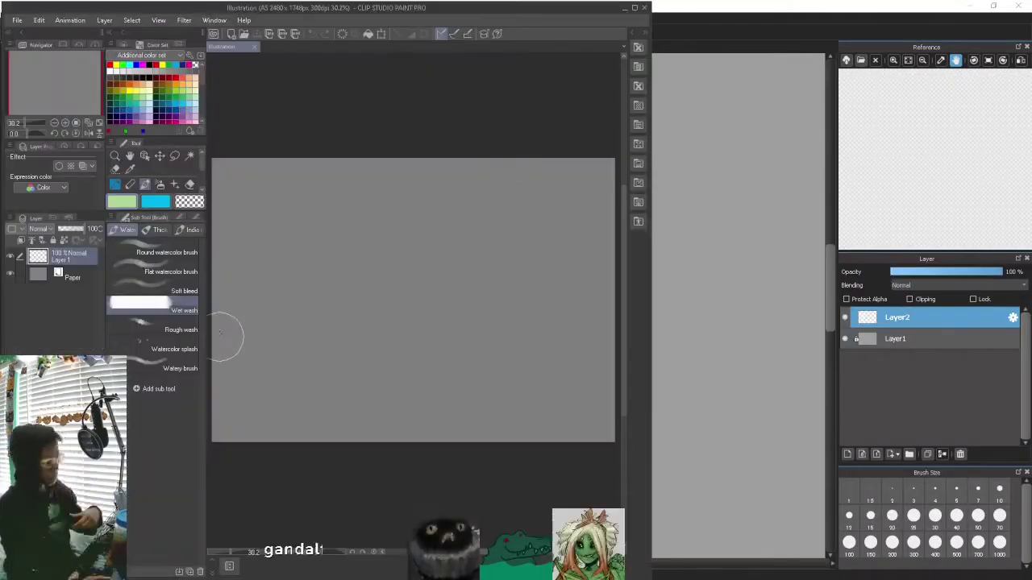
Step: Set the second canvas window's color profile preview to CMYK: Greyscale/Value Check
left_click(17, 20)
mouse_move(242, 468)
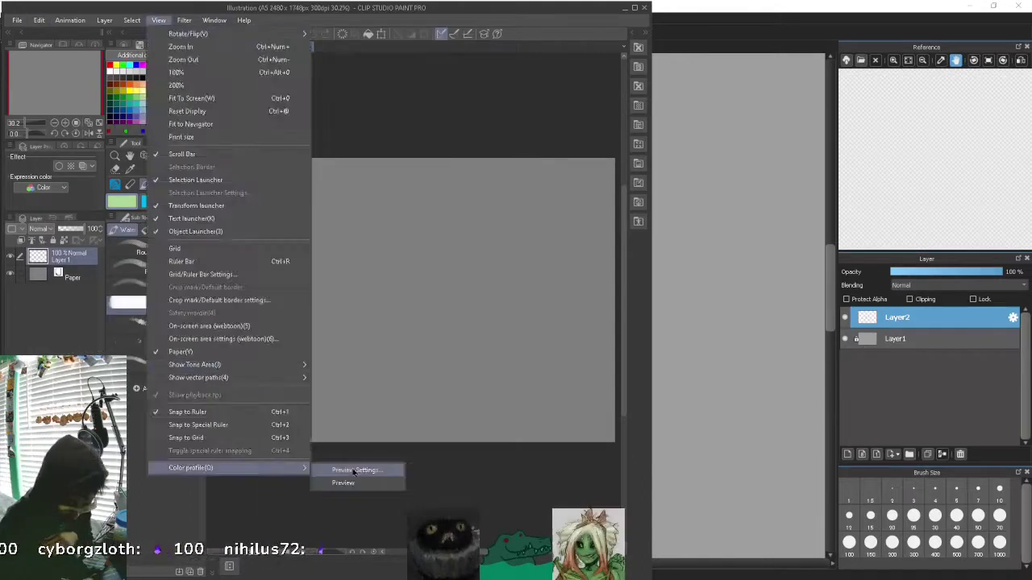
left_click(353, 472)
left_click(534, 153)
left_click(495, 350)
left_click(650, 151)
Step: Detach the greyscale preview canvas as a floating window and maximize the main program window
left_click_drag(282, 46, 278, 450)
left_click(634, 7)
left_click_drag(429, 450, 801, 459)
Step: Draw a light green zigzag test stroke with the Brush pen and reposition the floating greyscale window
left_click(185, 229)
left_click(149, 247)
mouse_move(537, 281)
left_mouse_down()
mouse_move(651, 297)
mouse_move(782, 271)
left_mouse_up()
left_click_drag(726, 460, 543, 370)
left_click(210, 19)
mouse_move(304, 410)
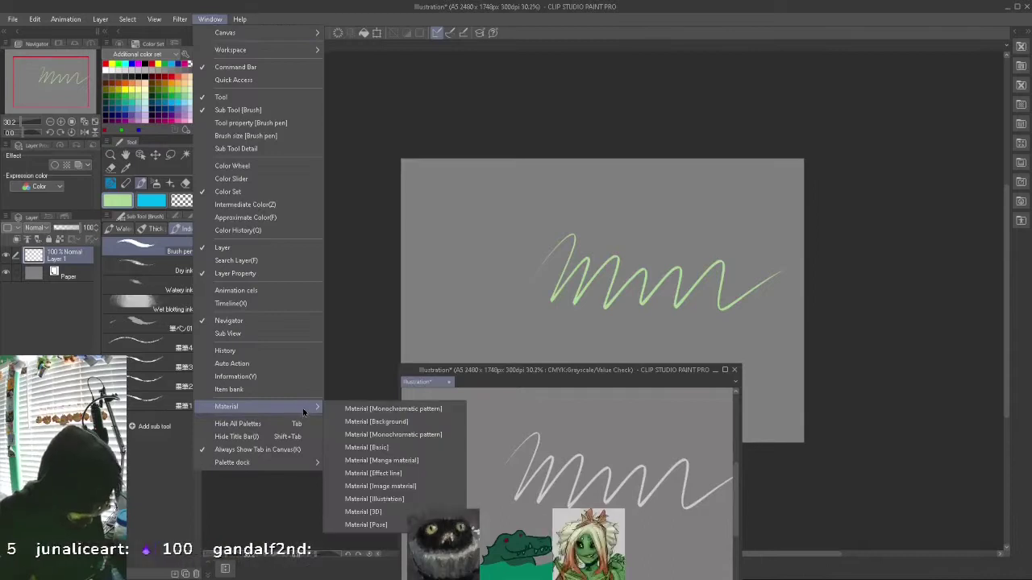
left_click(355, 349)
left_click(209, 19)
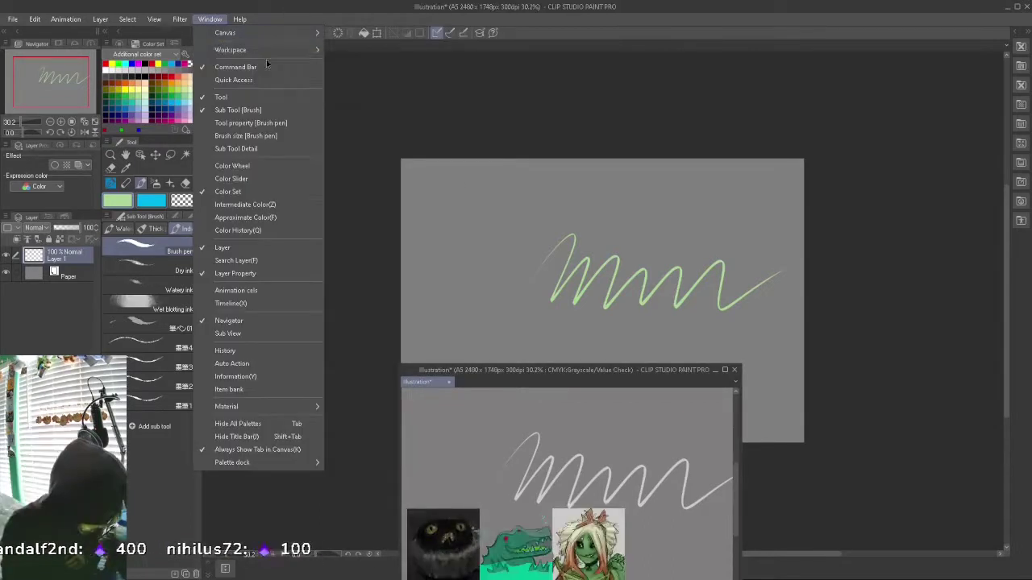
left_click(345, 195)
Step: Dock the greyscale preview window above the color canvas and reduce its height
left_click_drag(435, 384, 547, 44)
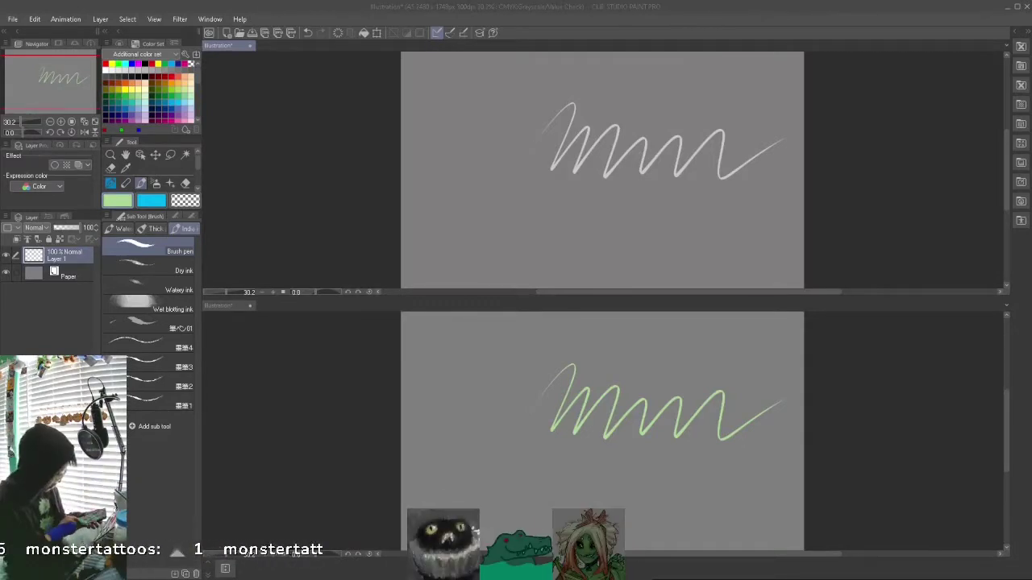
left_click_drag(824, 309, 825, 203)
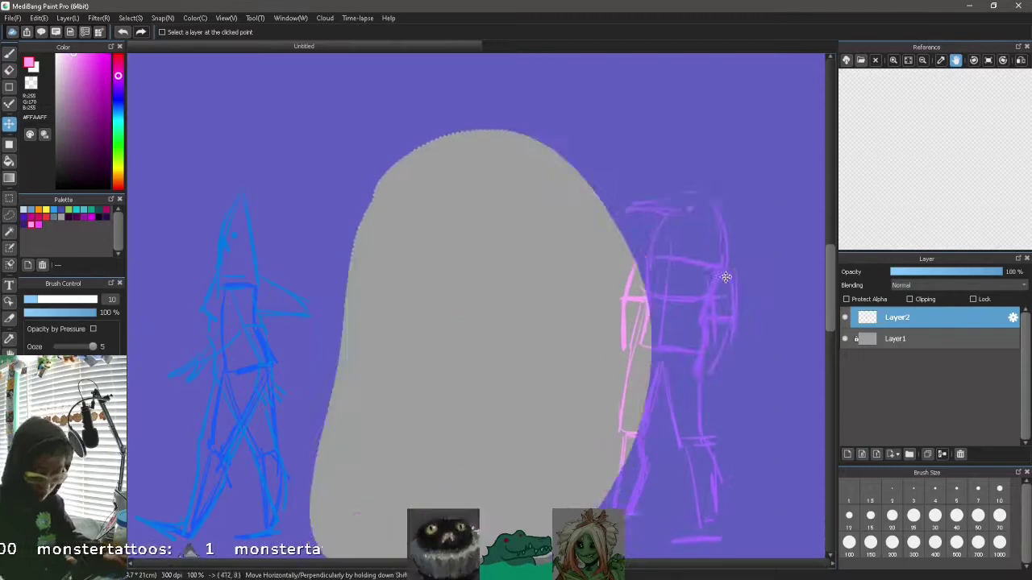
Step: Deselect the moved pink figure and flip the canvas view horizontally
key("ctrl+d")
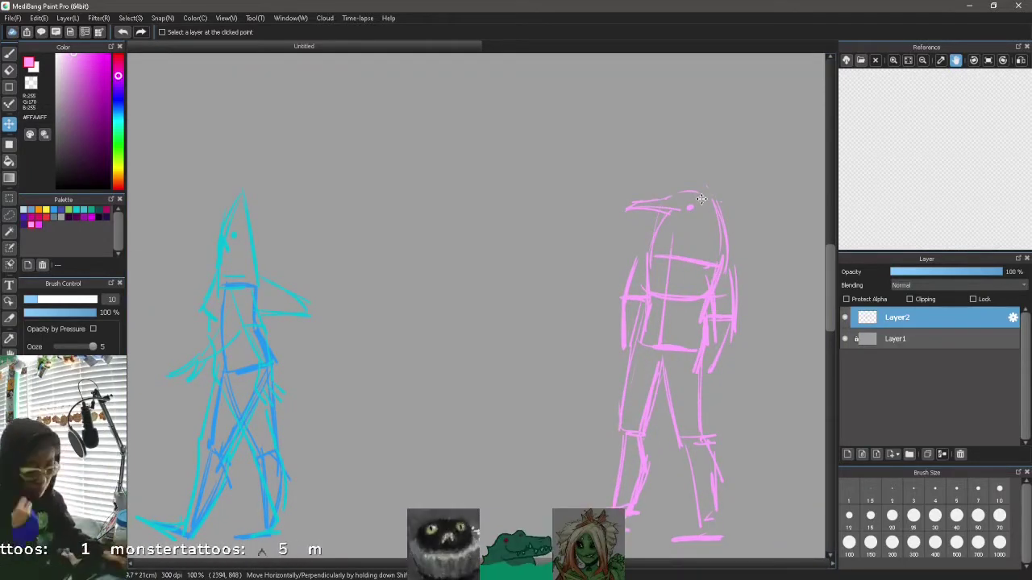
left_click(226, 18)
left_click(250, 133)
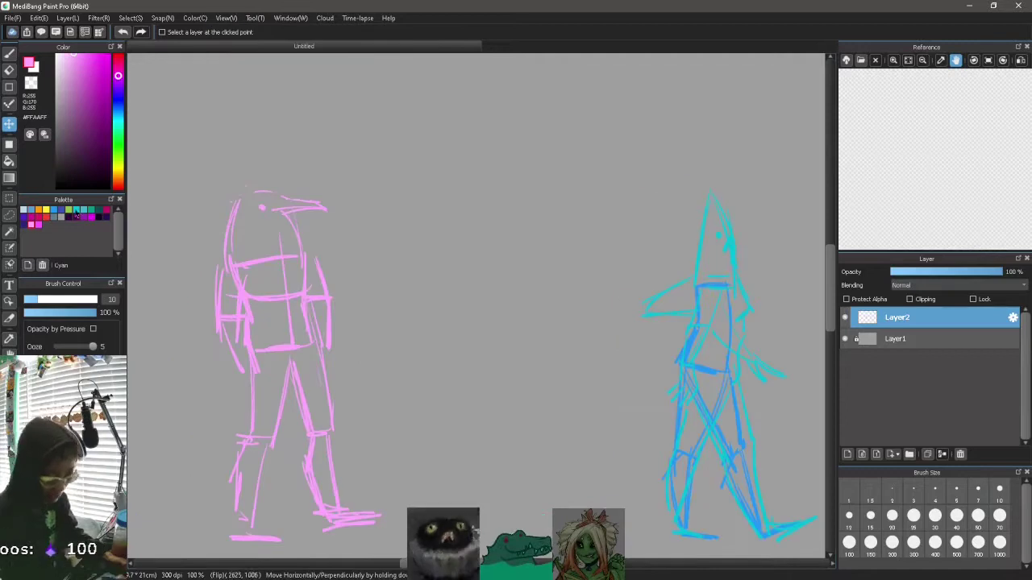
Step: Sketch a Light Green walking shark figure with fins, arms and bent legs between the pink and cyan figures
left_click(68, 210)
key("b")
left_click_drag(482, 209, 530, 213)
left_click_drag(479, 214, 483, 260)
left_click_drag(530, 215, 527, 294)
left_click_drag(486, 312, 517, 319)
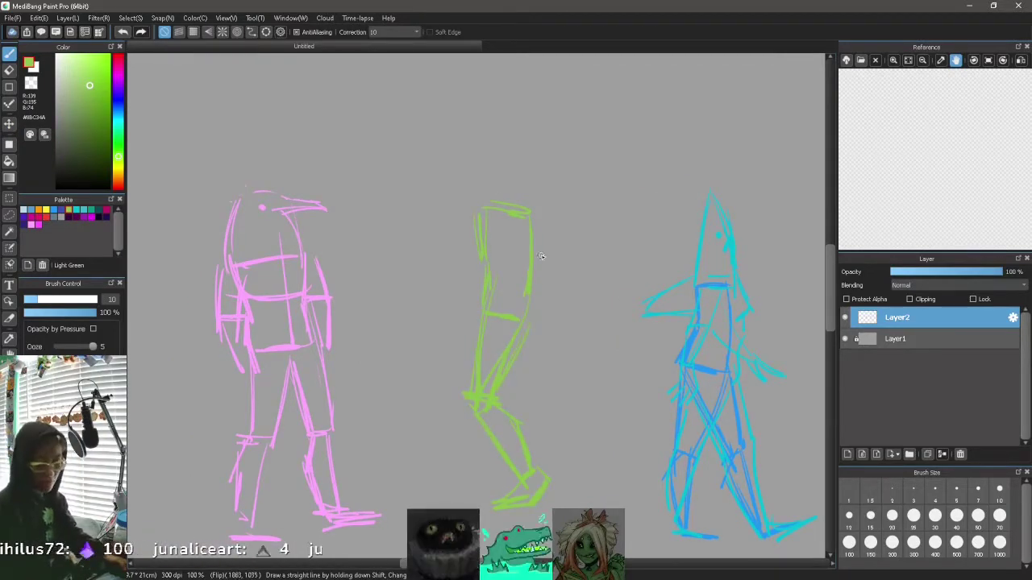
left_click_drag(513, 297, 522, 261)
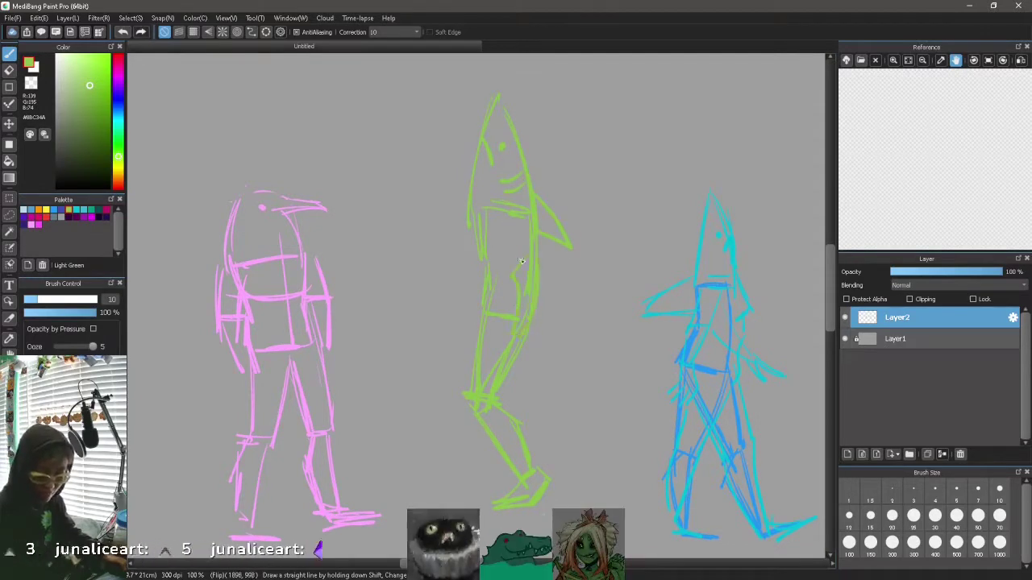
left_click_drag(442, 325, 472, 278)
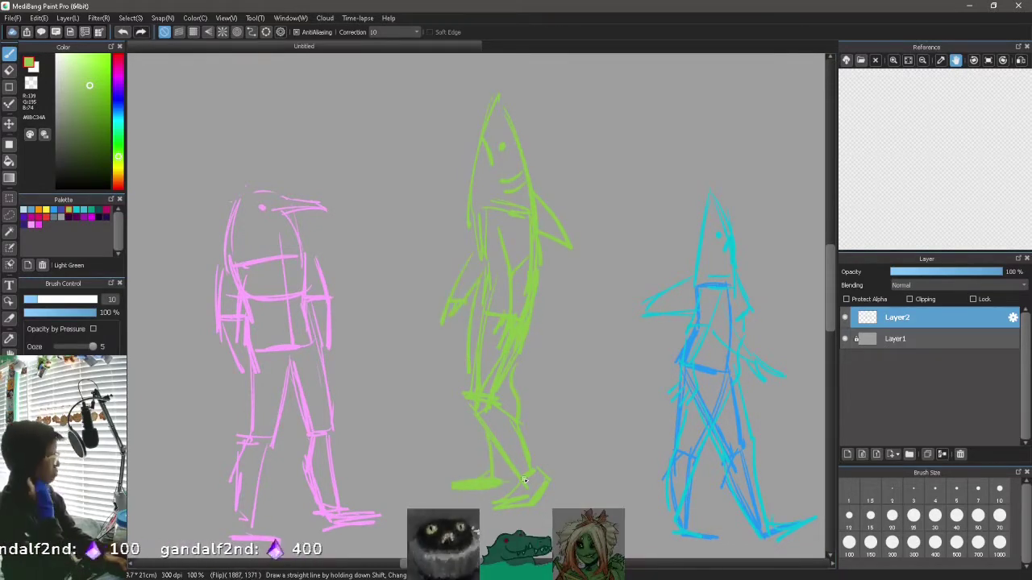
left_click(92, 216)
left_click_drag(249, 191, 295, 138)
key("ctrl+z")
left_click_drag(227, 262, 274, 140)
mouse_move(263, 196)
left_mouse_down()
mouse_move(272, 159)
mouse_move(278, 195)
left_mouse_up()
key("ctrl+z")
key("ctrl+z")
key("ctrl+z")
key("ctrl+z")
mouse_move(274, 140)
left_mouse_down()
mouse_move(278, 208)
mouse_move(303, 253)
left_mouse_up()
key("ctrl+z")
key("ctrl+z")
left_click_drag(270, 205, 292, 135)
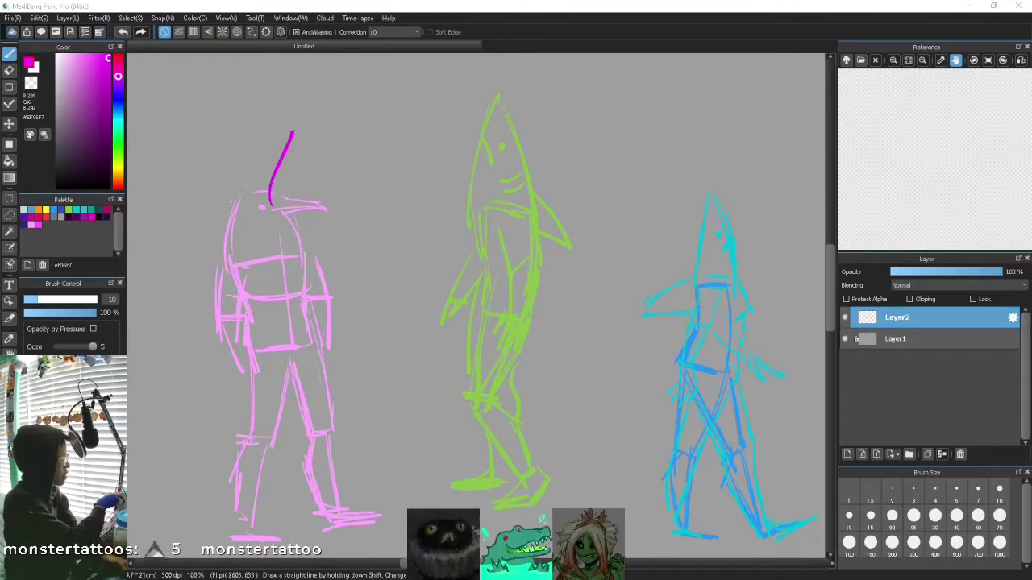
key("ctrl+z")
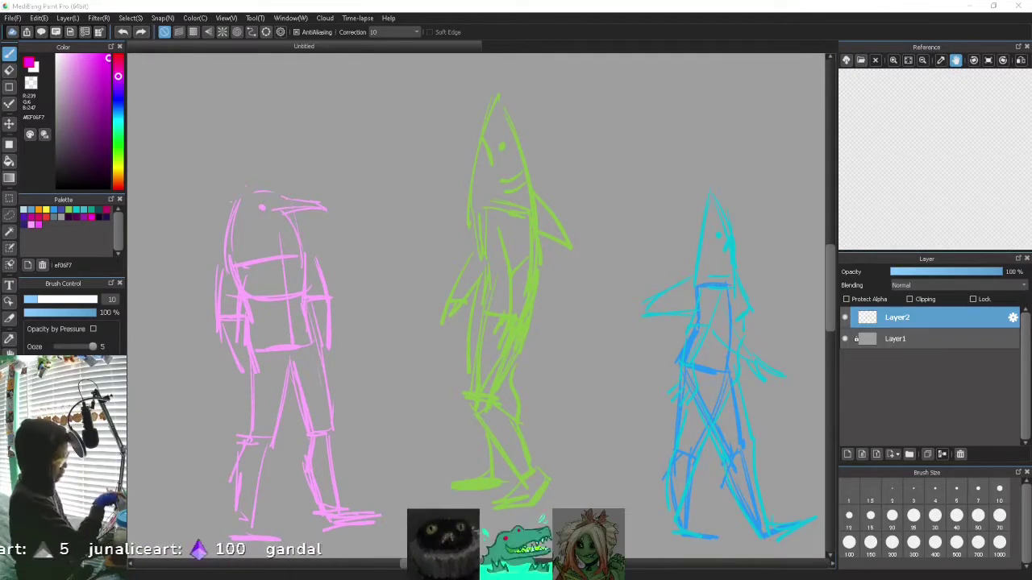
Step: Lasso the pink bird figure, mirror it to face the other way and move it closer to the green shark
scroll(827, 314, "down", 1)
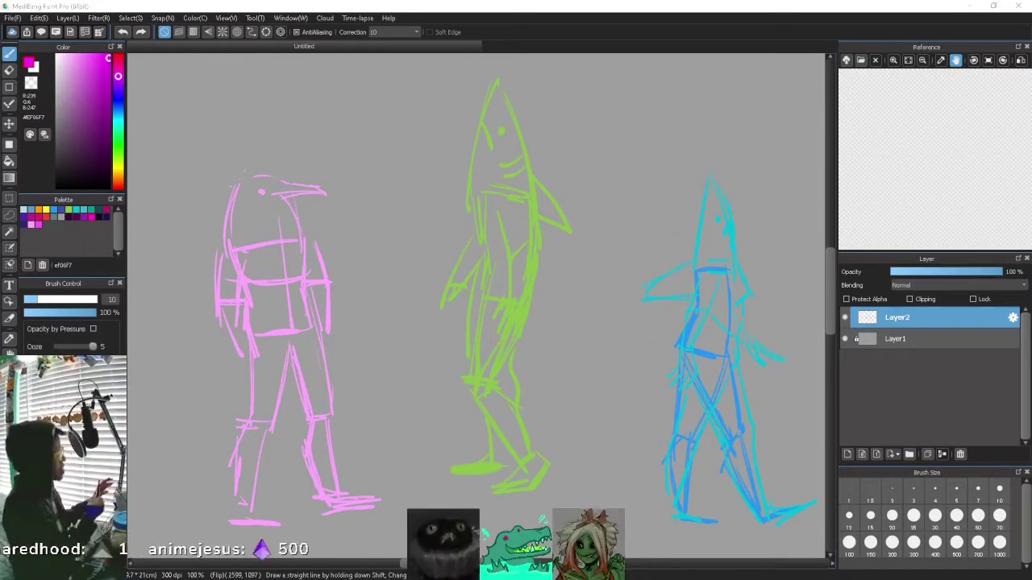
left_click_drag(827, 280, 825, 283)
key("l")
mouse_move(165, 183)
left_mouse_down()
mouse_move(379, 332)
mouse_move(161, 187)
left_mouse_up()
key("ctrl+t")
left_click(528, 542)
mouse_move(343, 216)
left_mouse_down()
mouse_move(405, 158)
mouse_move(395, 172)
left_mouse_up()
mouse_move(511, 242)
left_mouse_down()
mouse_move(508, 213)
mouse_move(512, 241)
left_mouse_up()
key("Return")
Step: Select parts of the pink bird figure and transform them to adjust their size and position
mouse_move(393, 306)
left_mouse_down()
mouse_move(445, 166)
mouse_move(409, 316)
left_mouse_up()
key("ctrl+t")
mouse_move(440, 202)
left_mouse_down()
mouse_move(399, 150)
mouse_move(415, 170)
left_mouse_up()
key("Return")
mouse_move(363, 93)
left_mouse_down()
mouse_move(422, 452)
mouse_move(379, 101)
left_mouse_up()
key("ctrl+t")
left_click_drag(484, 177, 495, 207)
left_click_drag(347, 242, 387, 221)
mouse_move(262, 55)
left_mouse_down()
mouse_move(299, 81)
mouse_move(288, 36)
left_mouse_up()
mouse_move(360, 307)
left_mouse_down()
mouse_move(356, 326)
mouse_move(360, 309)
left_mouse_up()
key("Return")
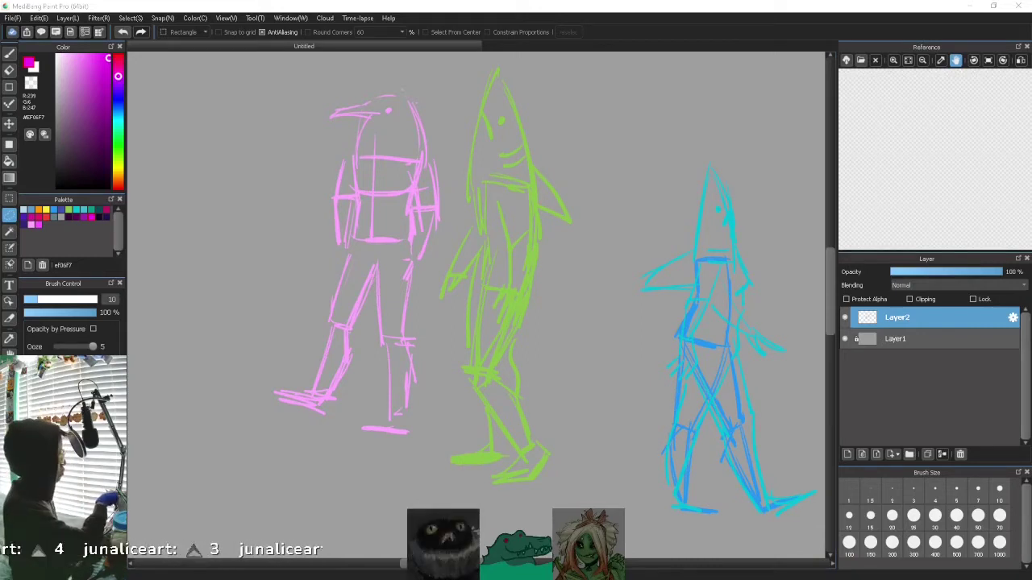
Step: Lasso the cyan shark and move it to the other side of the pink bird figure, then deselect it
left_click_drag(685, 532, 676, 535)
key("v")
mouse_move(756, 353)
left_mouse_down()
mouse_move(674, 279)
mouse_move(248, 352)
left_mouse_up()
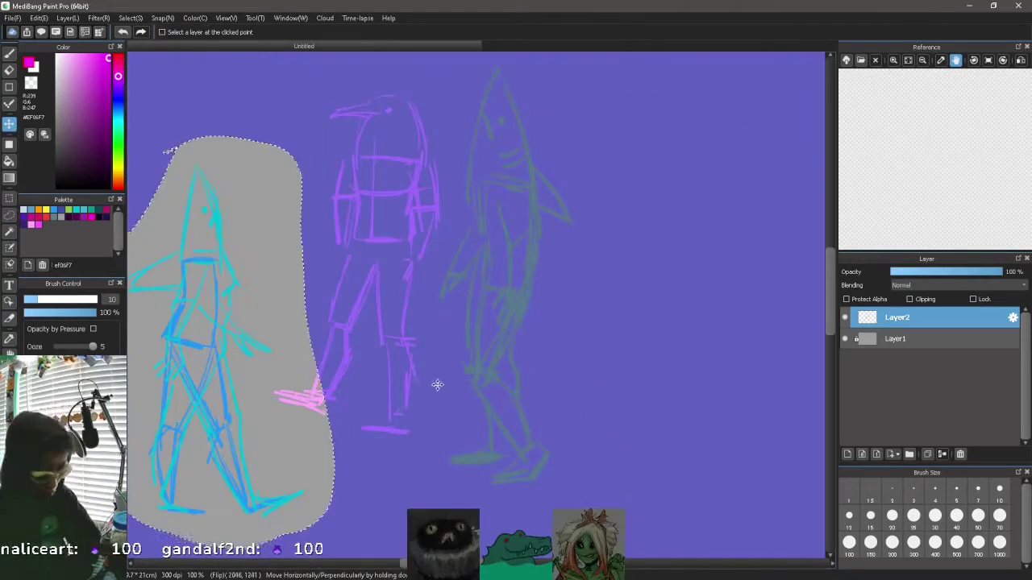
key("ctrl+d")
Step: Select the cyan shark and scale it up so it stands taller than the other two figures
scroll(407, 261, "down", 5)
key("l")
left_click_drag(305, 222, 308, 212)
key("ctrl+t")
left_click_drag(387, 271, 409, 271)
left_click_drag(337, 146, 337, 139)
left_click_drag(366, 339, 373, 342)
key("Return")
key("ctrl+d")
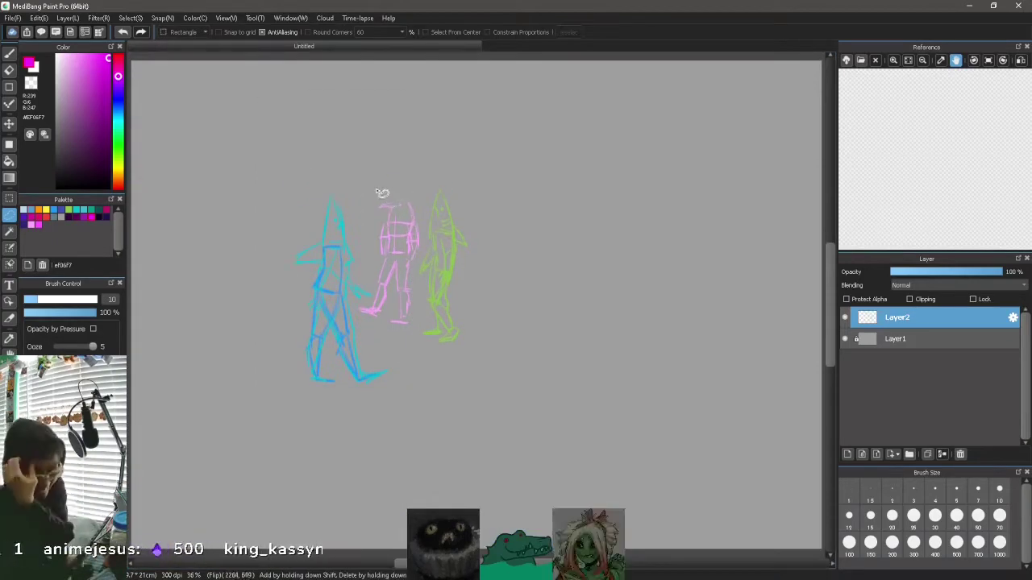
Step: Select all three figures together and enlarge them with a transform from the lower corner
left_click_drag(421, 305, 369, 242)
key("ctrl+t")
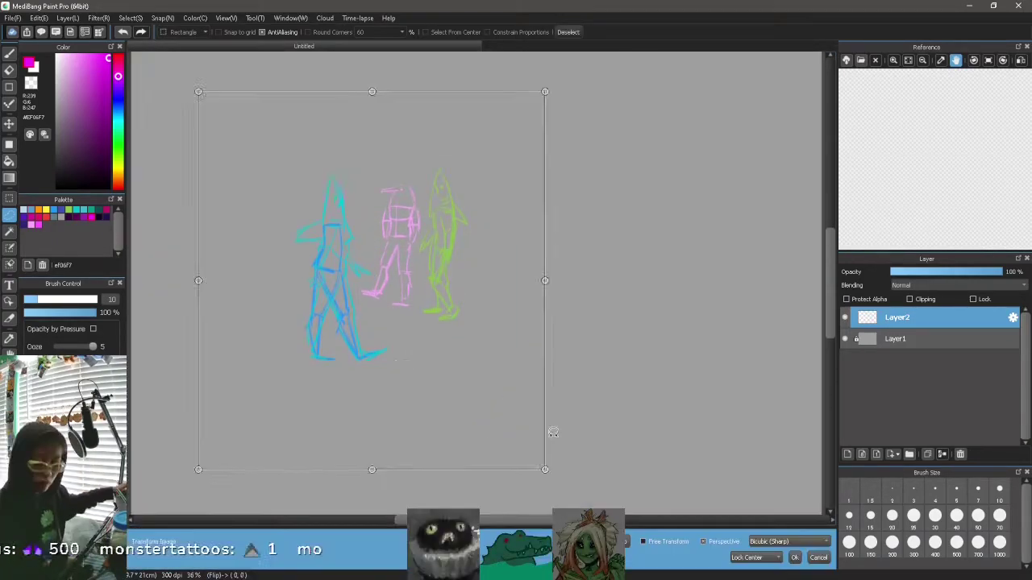
left_click_drag(545, 470, 645, 516)
key("Return")
key("ctrl+d")
Step: Enlarge the three figures further with Free Transform, pulling the corners of the group
key("ctrl+minus")
key("ctrl+t")
left_click_drag(523, 420, 609, 488)
left_click(643, 542)
left_click_drag(652, 193, 658, 78)
mouse_move(647, 486)
left_mouse_down()
mouse_move(656, 490)
mouse_move(637, 482)
left_mouse_up()
left_click_drag(299, 94, 282, 80)
left_click(795, 558)
Step: Transform the three figures again, pulling the group's upper corner near the green shark inward
key("ctrl+t")
left_click_drag(655, 79, 638, 97)
left_click(794, 557)
left_click_drag(362, 120, 375, 106)
key("ctrl+t")
key("Escape")
key("ctrl+d")
Step: Lasso the cyan shark's legs and stretch them downward with a transform
mouse_move(420, 339)
left_mouse_down()
mouse_move(296, 507)
mouse_move(442, 343)
left_mouse_up()
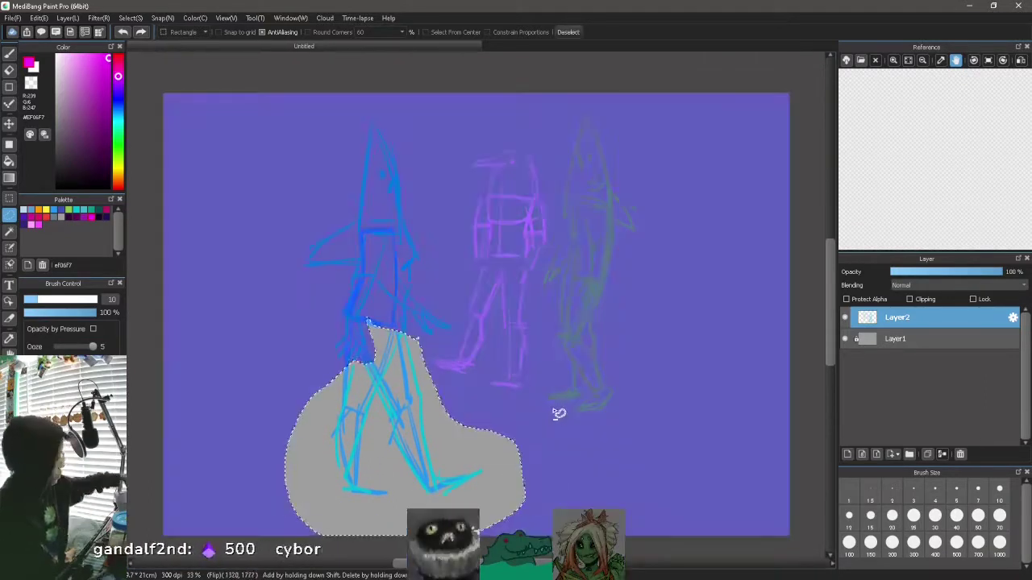
key("ctrl+t")
left_click_drag(405, 408, 406, 429)
left_click_drag(460, 248, 458, 257)
left_click(794, 558)
key("ctrl+d")
Step: Nudge the sketch layer slightly upward and switch to Clip Studio Paint
scroll(645, 403, "up", 3)
left_click(8, 123)
left_click_drag(604, 216, 605, 212)
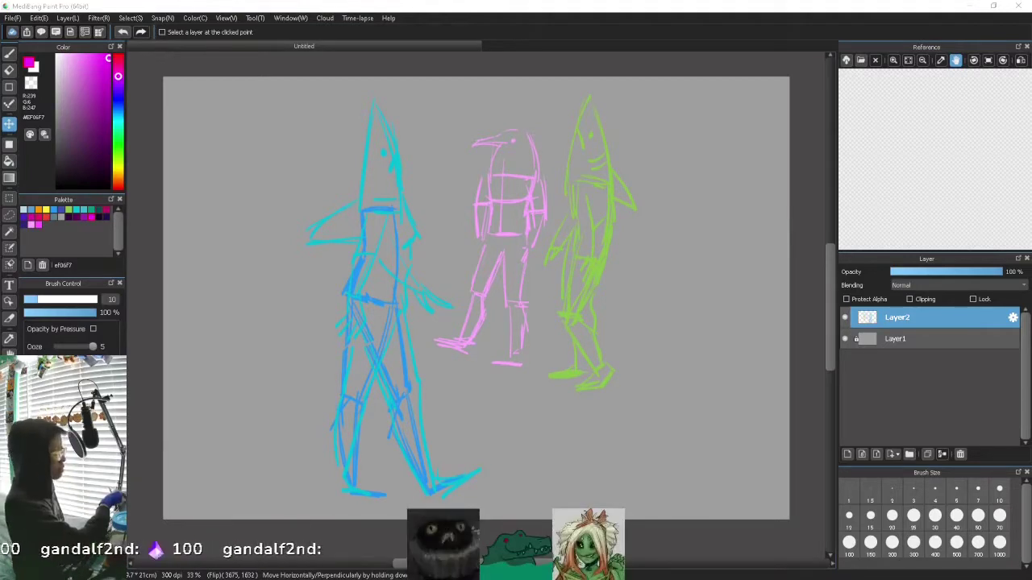
key("alt+Tab")
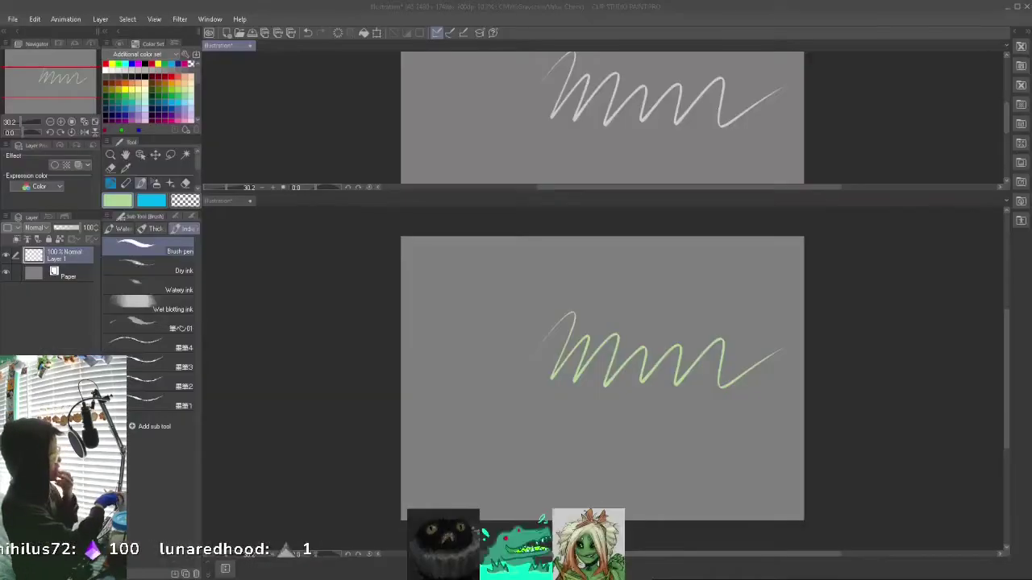
Step: Return to MediBang Paint Pro, set the sketch layer's opacity to 50%, lock it, and add a new layer above
key("alt+Tab")
left_click(946, 271)
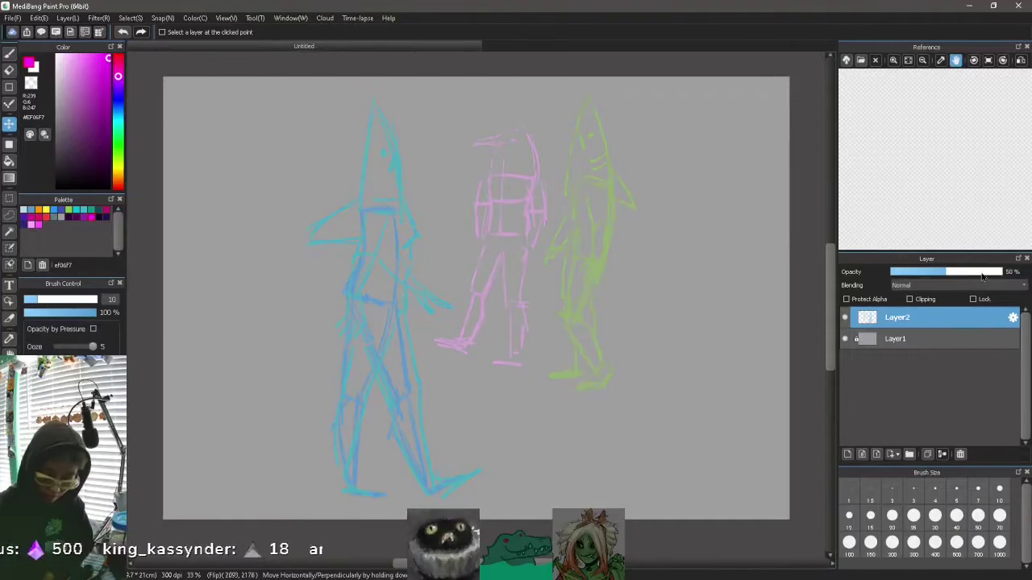
left_click(973, 299)
left_click(847, 454)
Step: With a size 25 indigo brush, ink the blue shark's head, eye, mouth, gills, fin, neckline and near arm
left_click(61, 211)
key("b")
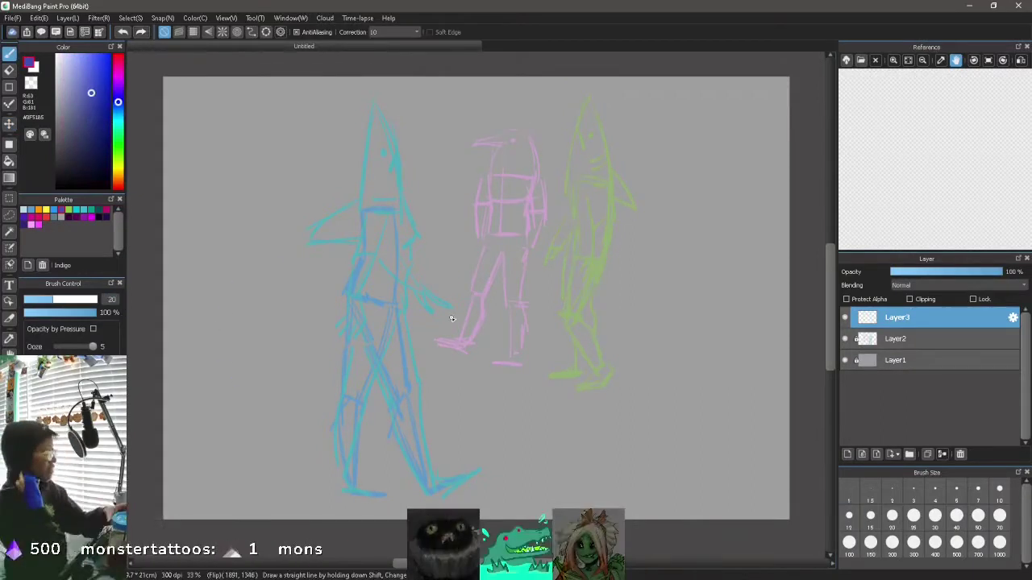
key("alt+Tab")
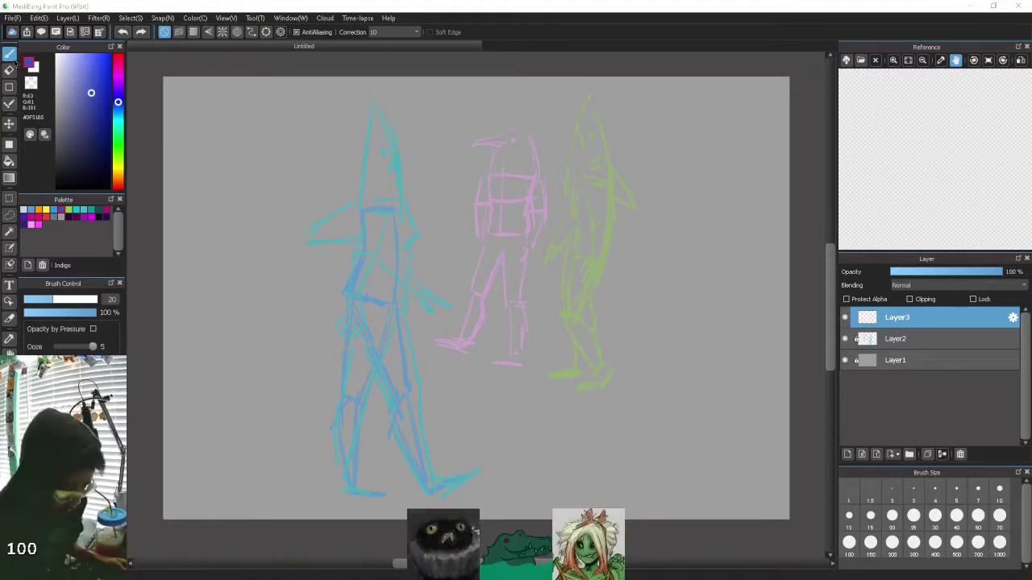
left_click(62, 211)
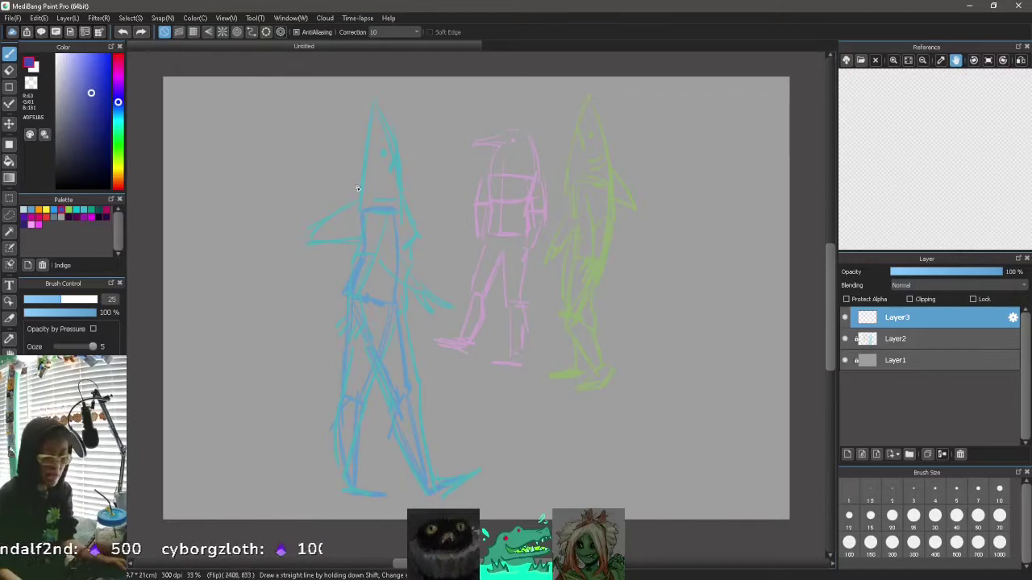
key("ctrl+z")
left_click_drag(406, 208, 392, 178)
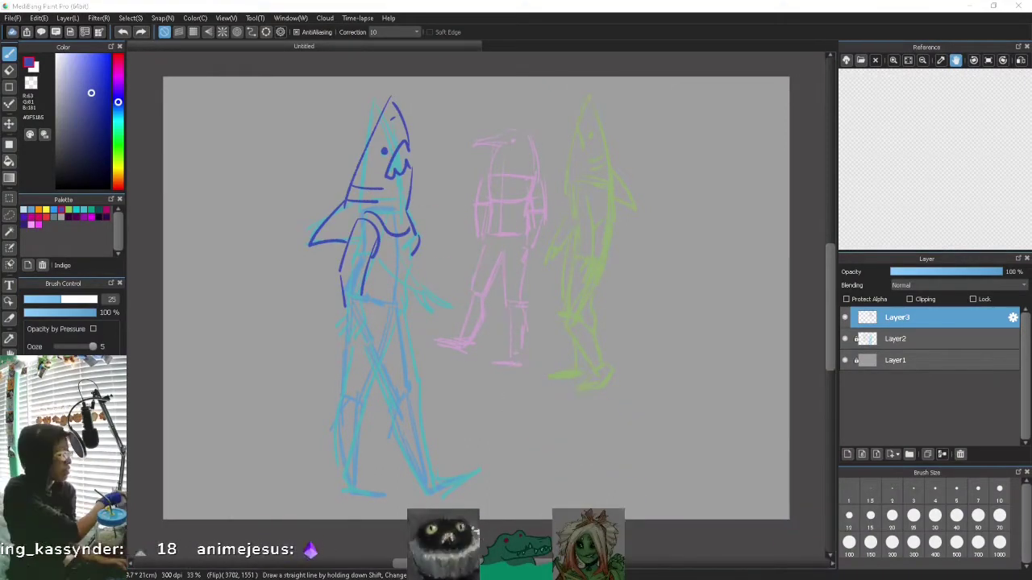
Step: Undo the latest chest, neckline and shoulder strokes on the blue shark
left_click(413, 274)
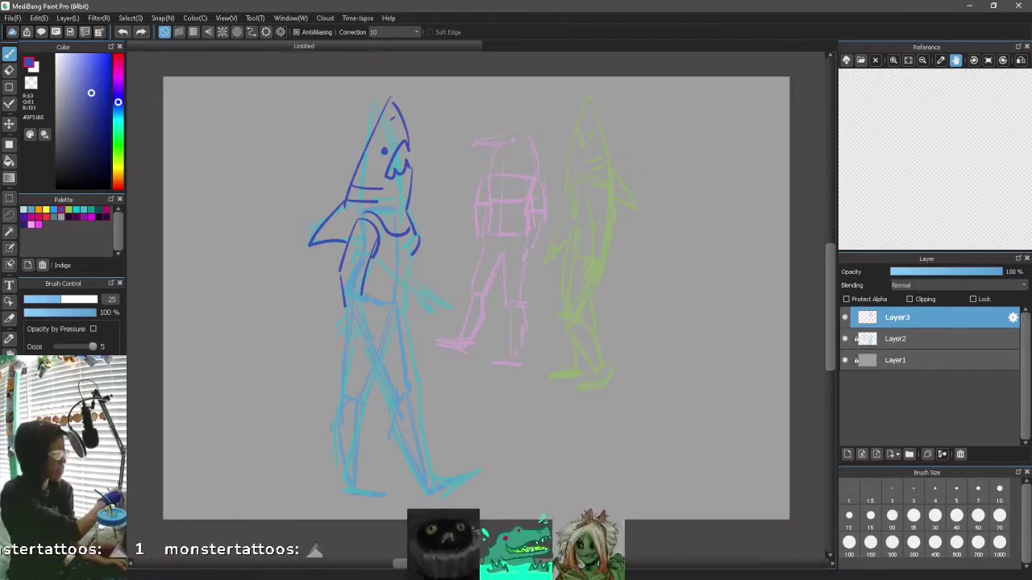
left_click_drag(411, 273, 407, 304)
key("ctrl+z")
key("ctrl+z")
key("ctrl+z")
key("ctrl+z")
key("ctrl+z")
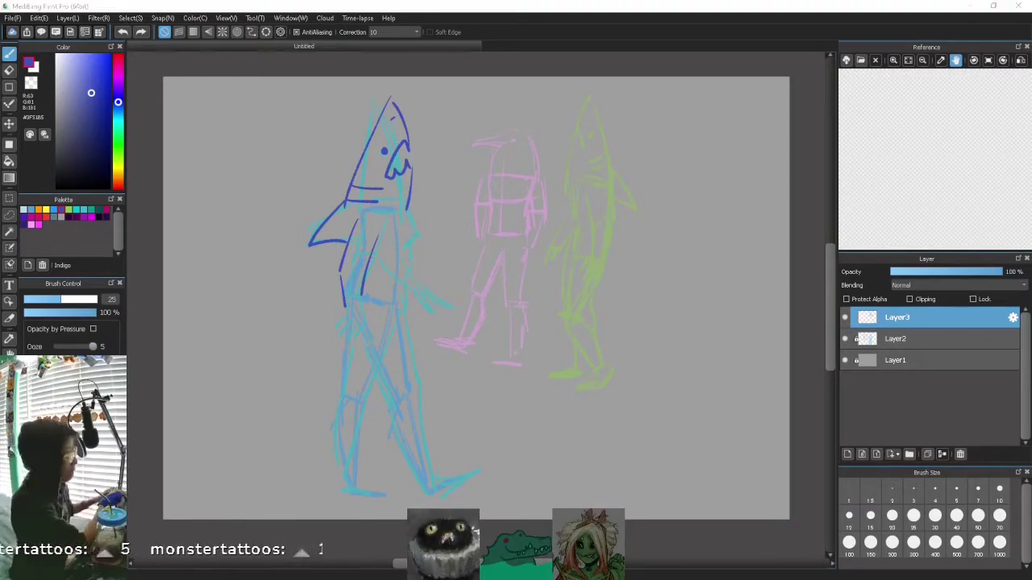
Step: Outline the blue shark's striding legs in indigo, following the thighs and calves of the guide
left_click_drag(384, 387, 412, 474)
left_click_drag(403, 317, 420, 397)
left_click_drag(418, 399, 432, 460)
key("ctrl+z")
left_click_drag(409, 327, 419, 400)
left_click_drag(341, 382, 339, 471)
left_click_drag(357, 463, 359, 413)
left_click_drag(362, 412, 374, 371)
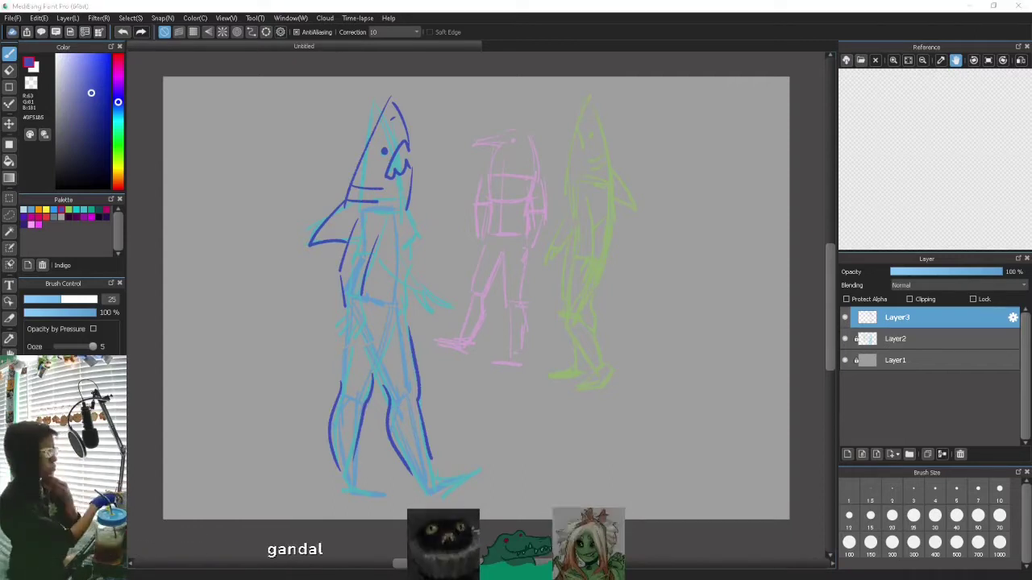
Step: Draw the blue shark's near hand with spread fingers and the forward forearm and hand
left_click(346, 311)
left_click_drag(427, 310, 425, 326)
left_click_drag(427, 304, 454, 325)
key("ctrl+z")
left_click_drag(413, 269, 433, 301)
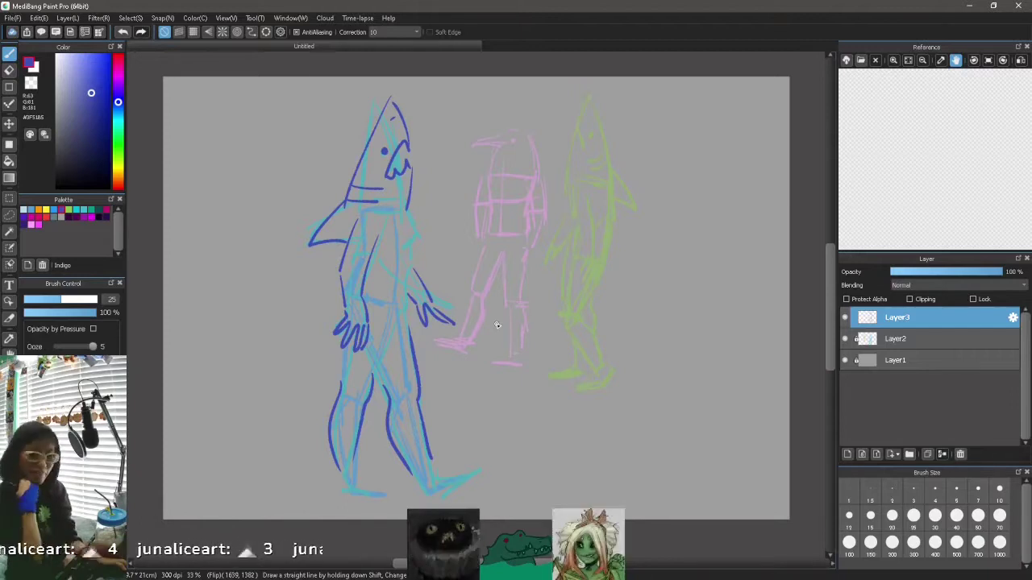
Step: Erase the blue shark's forward hand and redraw its fingers pointing more downward
key("e")
left_click(60, 299)
mouse_move(418, 306)
left_mouse_down()
mouse_move(427, 323)
mouse_move(431, 309)
mouse_move(453, 324)
mouse_move(441, 332)
left_mouse_up()
key("b")
mouse_move(431, 306)
left_mouse_down()
mouse_move(450, 339)
mouse_move(441, 339)
left_mouse_up()
key("ctrl+z")
key("ctrl+z")
key("e")
key("b")
Step: Ink the green shark's head, gills, fin, tank top edge, near arm and closed hand in violet #5324BF
left_click_drag(580, 131, 569, 179)
mouse_move(588, 102)
left_mouse_down()
mouse_move(570, 169)
mouse_move(617, 173)
left_mouse_up()
mouse_move(616, 168)
left_mouse_down()
mouse_move(635, 206)
mouse_move(607, 171)
mouse_move(586, 227)
mouse_move(590, 253)
left_mouse_up()
mouse_move(613, 189)
left_mouse_down()
mouse_move(607, 249)
mouse_move(568, 183)
mouse_move(611, 184)
left_mouse_up()
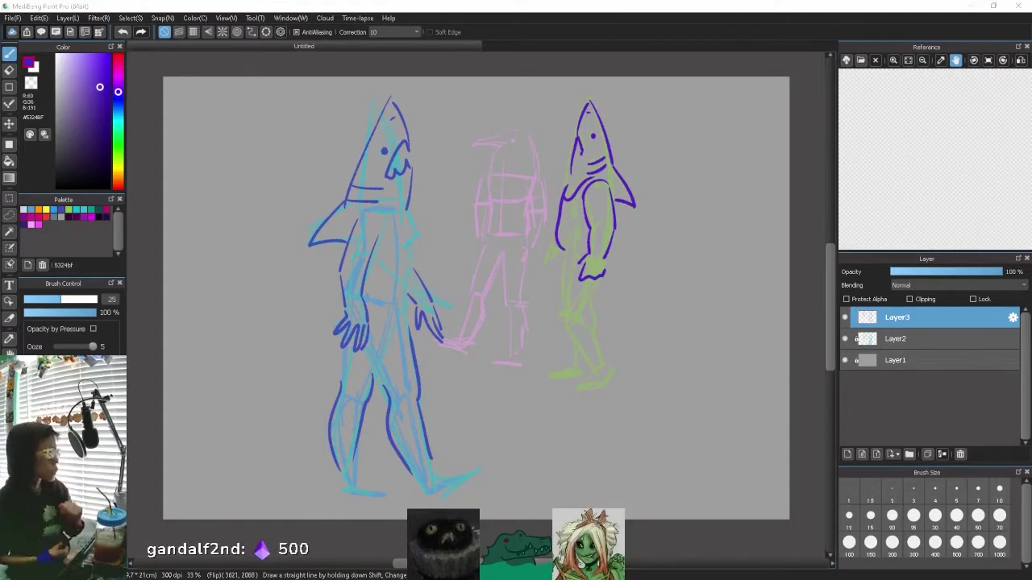
left_click_drag(603, 274, 609, 260)
Step: Trim the blue shark's inner arm line and draw its tank top neckline, armhole, side, hem and chest curve in indigo
left_click(61, 209)
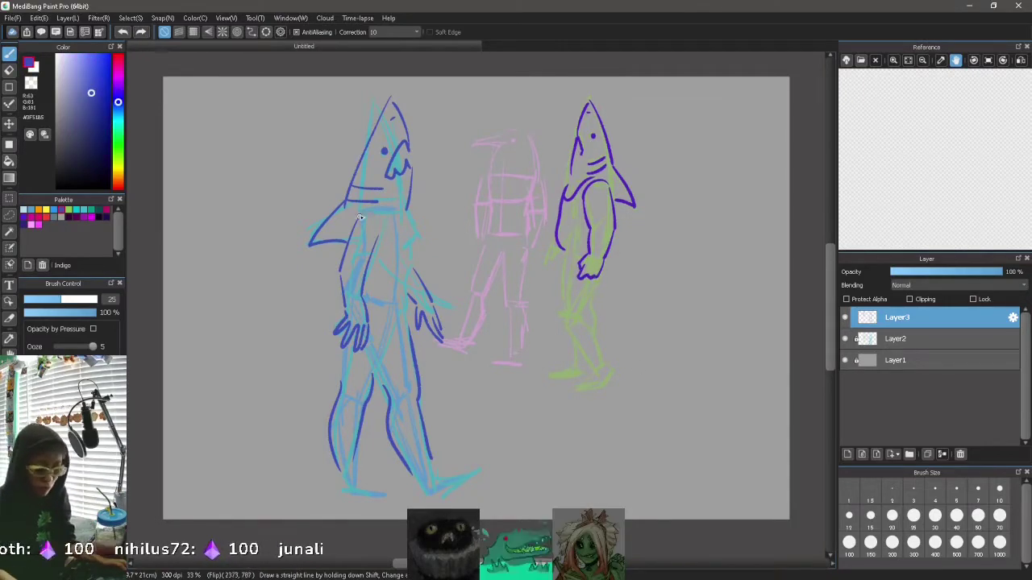
key("e")
left_click_drag(379, 233, 376, 241)
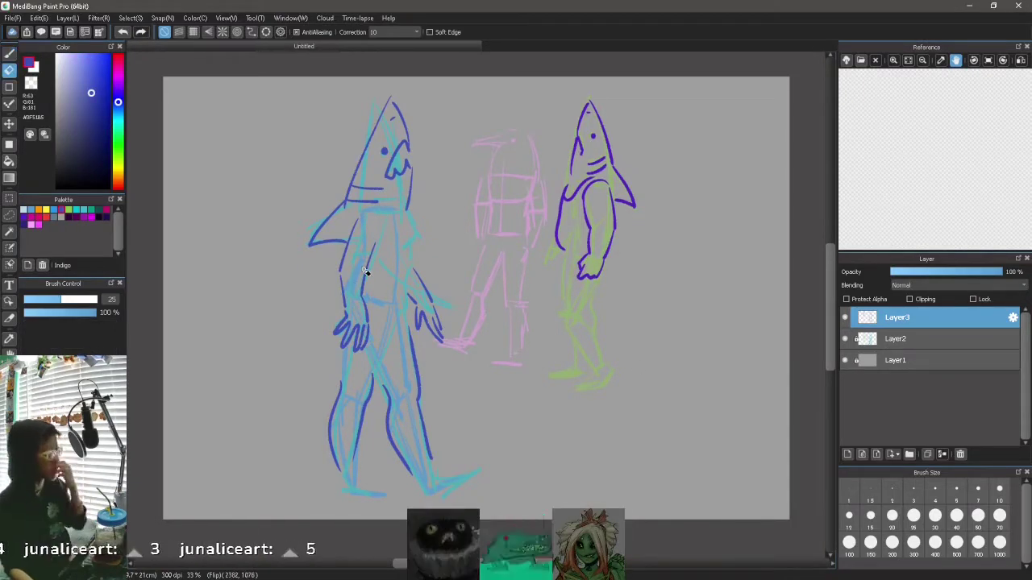
key("b")
left_click_drag(360, 212, 414, 221)
left_click_drag(364, 214, 379, 251)
mouse_move(414, 221)
left_mouse_down()
mouse_move(410, 302)
mouse_move(384, 285)
mouse_move(404, 306)
left_mouse_up()
key("ctrl+z")
left_click_drag(416, 252, 411, 305)
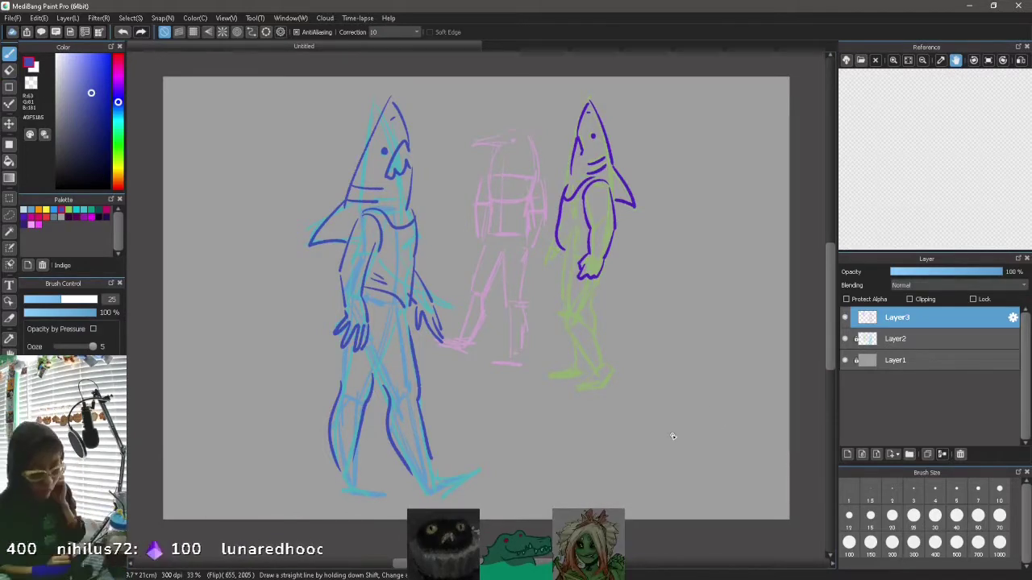
key("e")
key("b")
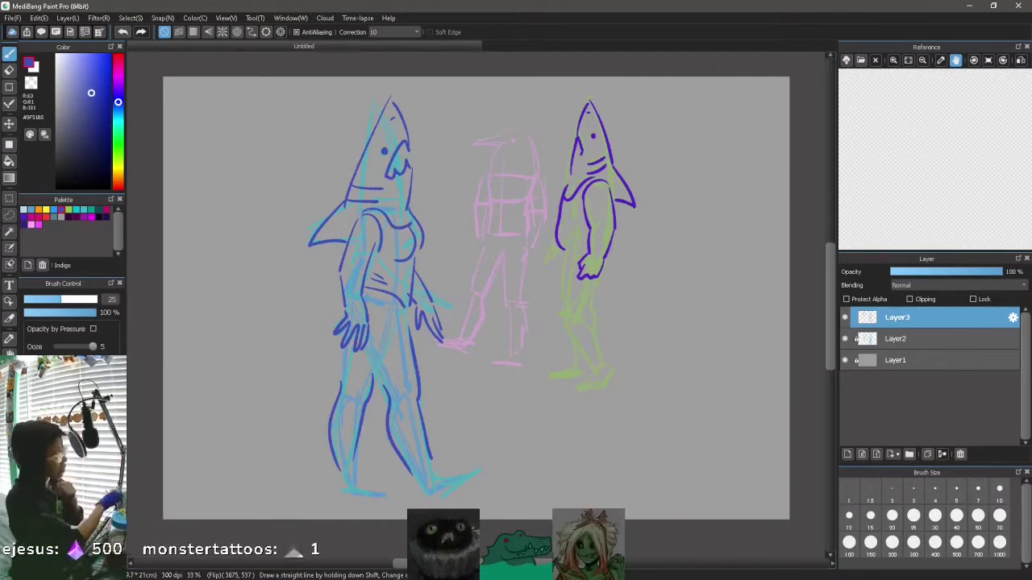
left_click(640, 352)
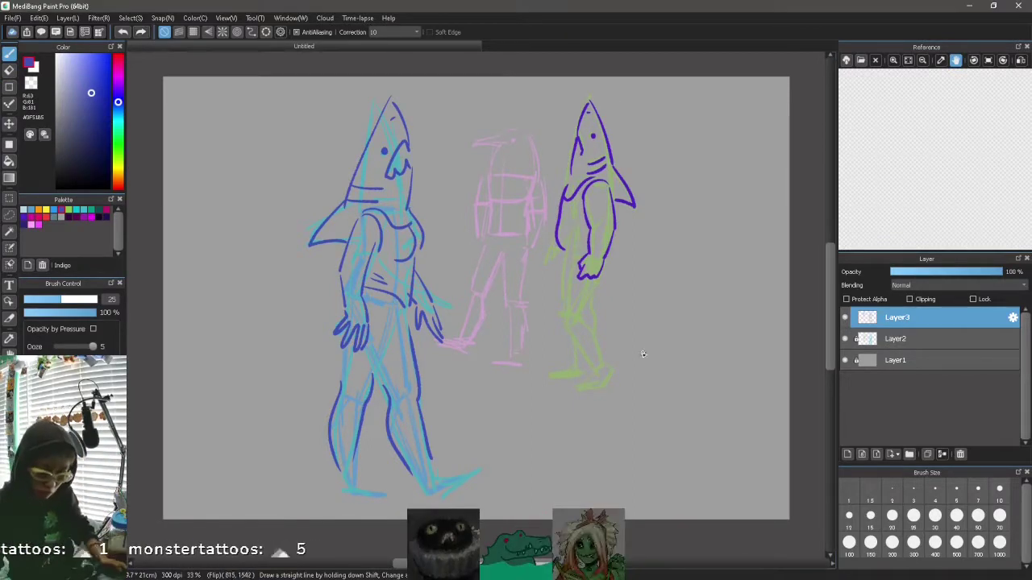
Step: Choose dark plum #5D0052 as the brush colour for the bird and enlarge the view of the figures
left_click(75, 216)
left_click(226, 18)
left_click(238, 33)
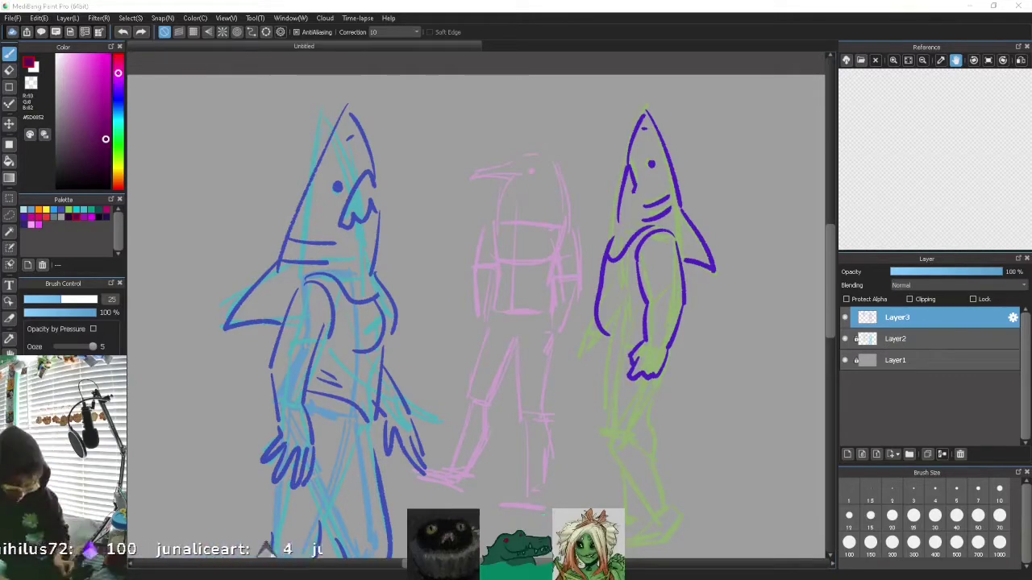
Step: Try out the bird's beak, eye, crest and neck strokes over the pink guide, and erase them
left_click_drag(522, 160, 574, 152)
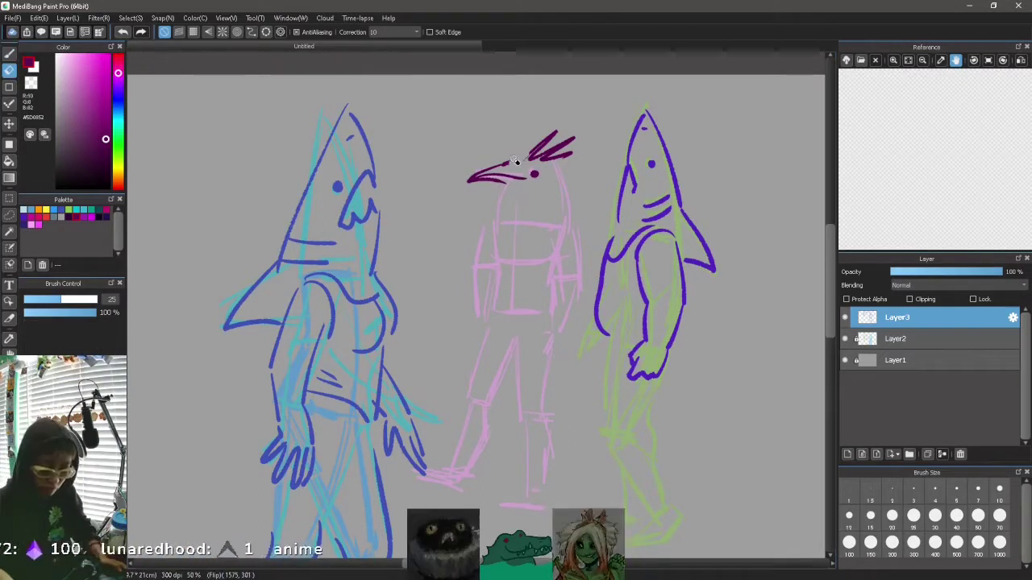
key("ctrl+z")
key("ctrl+z")
mouse_move(508, 163)
left_mouse_down()
mouse_move(582, 177)
mouse_move(574, 180)
mouse_move(570, 165)
left_mouse_up()
key("ctrl+z")
left_click_drag(507, 189, 497, 219)
key("ctrl+z")
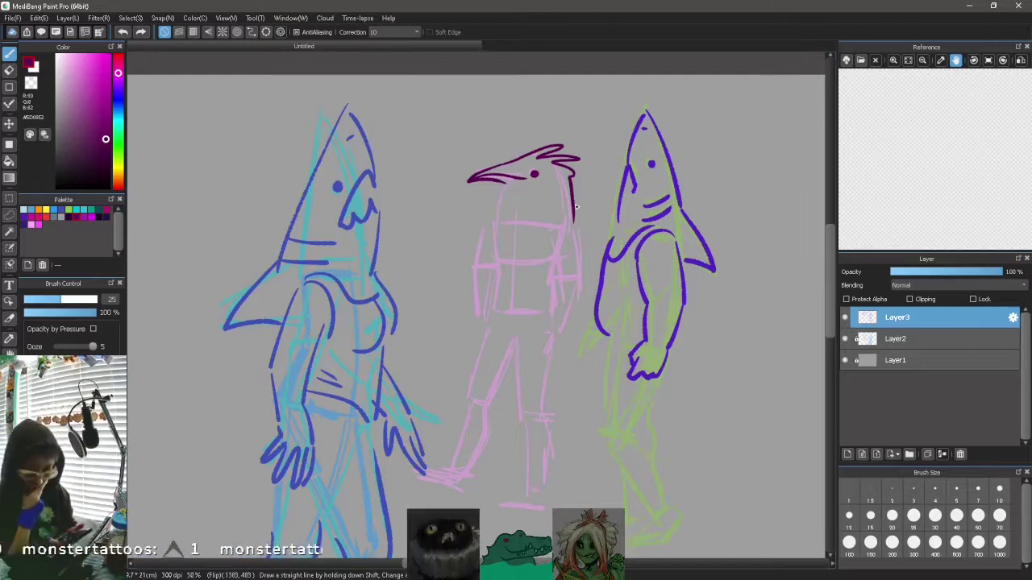
left_click(9, 70)
mouse_move(475, 179)
left_mouse_down()
mouse_move(516, 168)
mouse_move(573, 216)
left_mouse_up()
left_click(8, 52)
Step: Mirror the view and draw the bird's head, beak, crest and neck in dark plum with a size 20 brush
key("h")
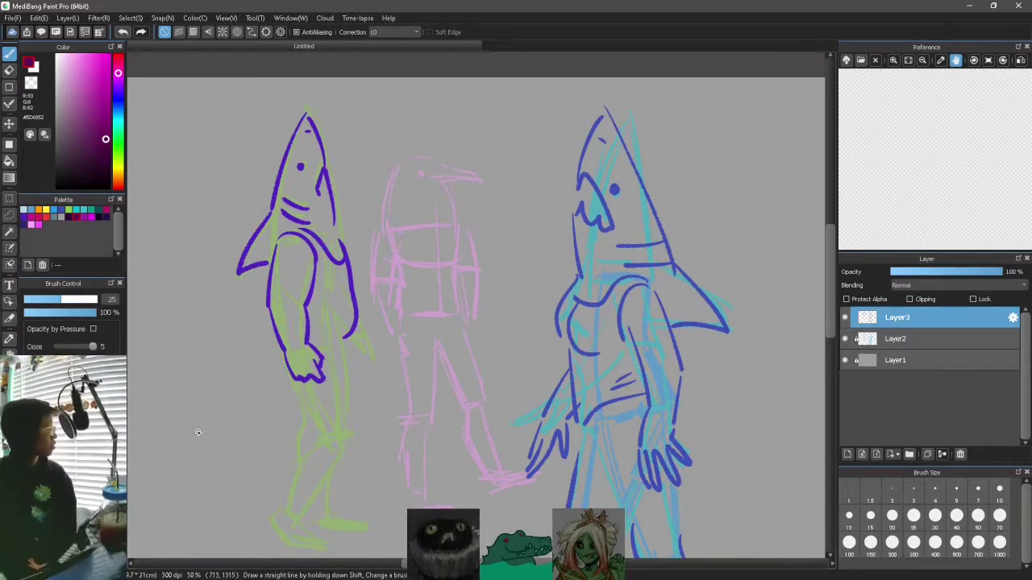
key("ctrl+z")
key("bracketleft")
mouse_move(435, 164)
left_mouse_down()
mouse_move(485, 169)
mouse_move(371, 168)
mouse_move(373, 190)
left_mouse_up()
key("ctrl+z")
left_click_drag(387, 186, 377, 236)
left_click_drag(445, 196, 455, 221)
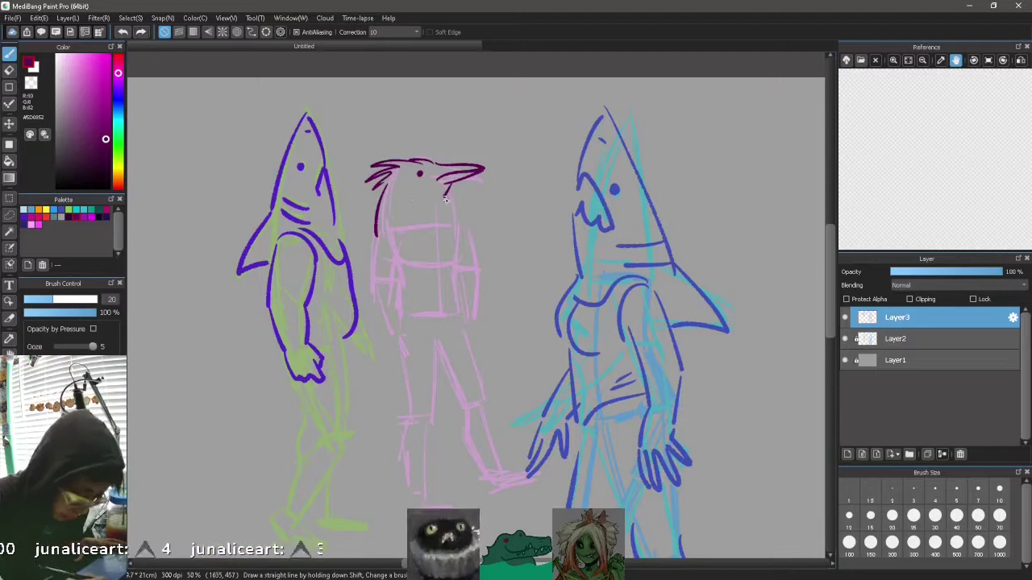
Step: Lasso the bird's head, tilt and reposition it with a transform, and save the file as walking-places.mdp
key("l")
left_click_drag(359, 241, 362, 250)
key("ctrl+t")
left_click_drag(555, 263, 521, 295)
mouse_move(579, 124)
left_mouse_down()
mouse_move(562, 132)
mouse_move(623, 129)
left_mouse_up()
key("Return")
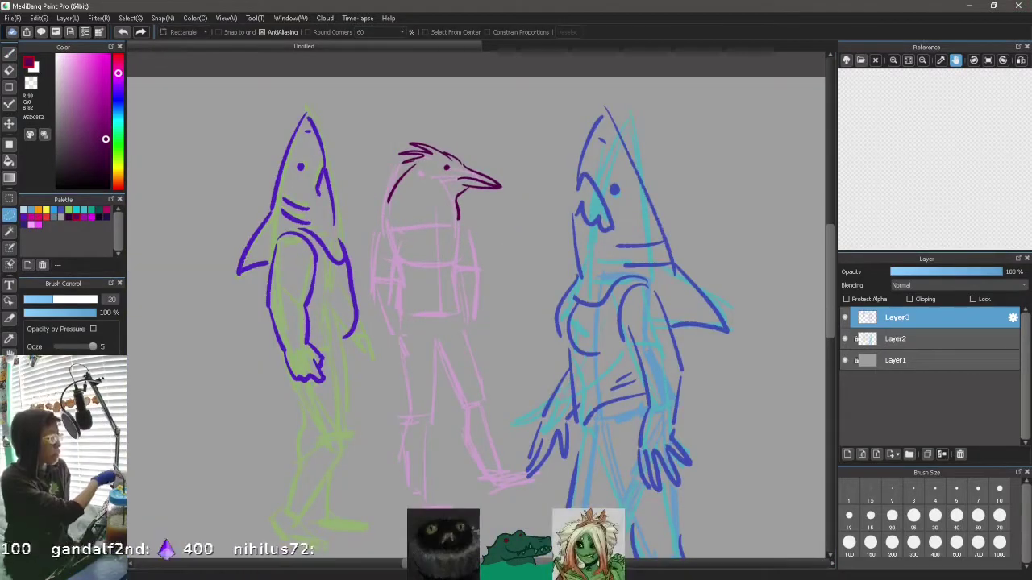
key("ctrl+s")
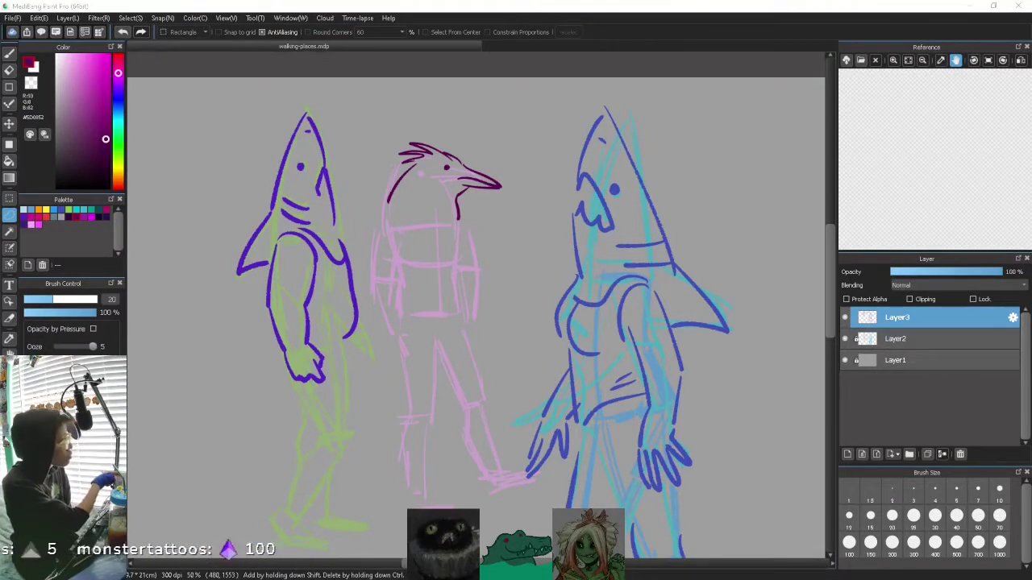
Step: Flip the view back, refine the bird's crest, and draw its tank top with neckline, armholes, sides and hem
key("b")
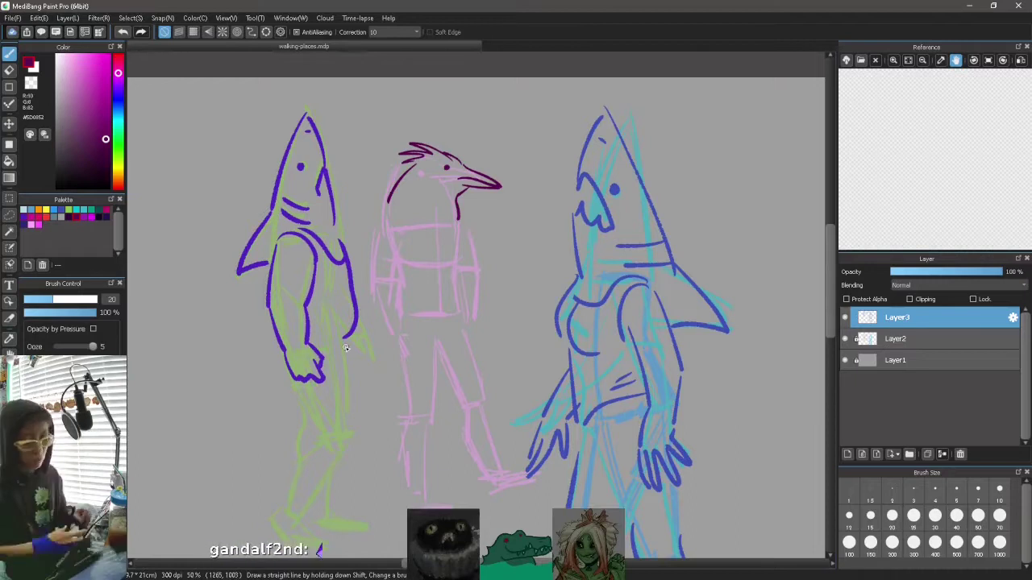
left_click_drag(449, 159, 463, 159)
key("h")
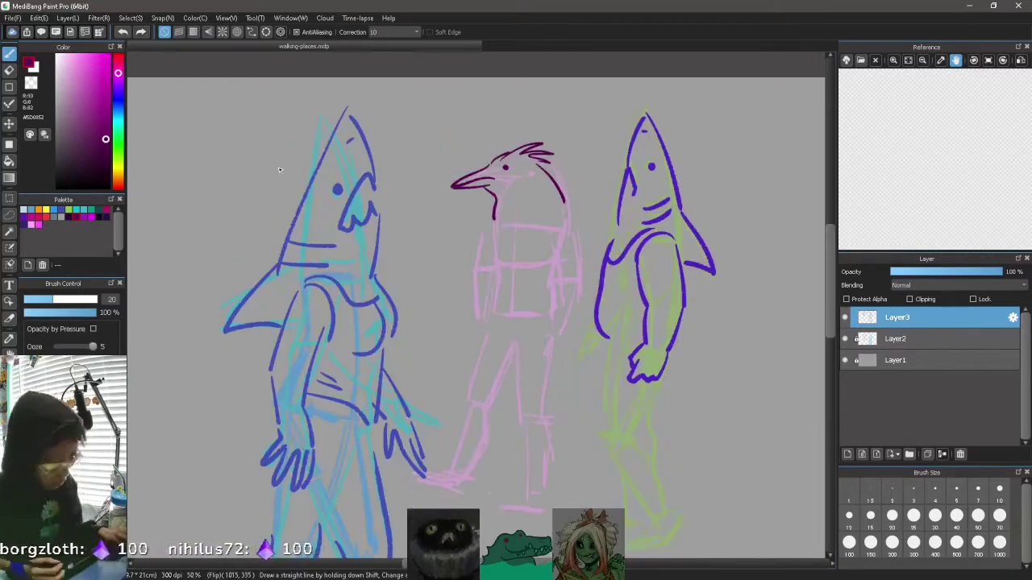
key("ctrl+z")
left_click_drag(493, 221, 571, 208)
key("ctrl+z")
left_click_drag(563, 215, 552, 266)
left_click_drag(488, 218, 487, 266)
left_click_drag(484, 270, 551, 308)
key("ctrl+z")
left_click_drag(484, 311, 553, 305)
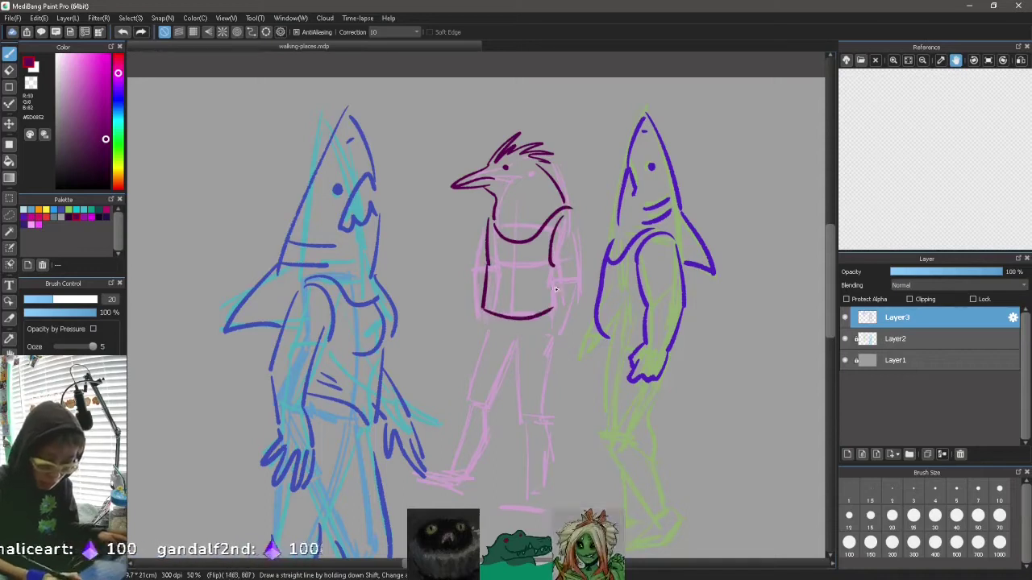
Step: Draw the bird's two arms and the near hand hanging beside the tank top
left_click_drag(569, 215, 572, 327)
left_click_drag(469, 311, 486, 224)
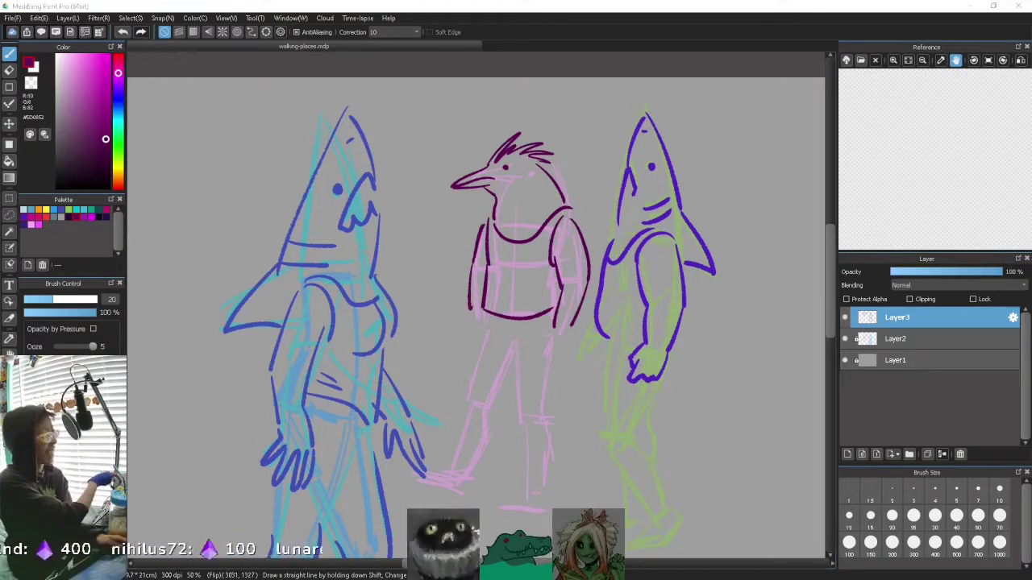
mouse_move(564, 318)
left_mouse_down()
mouse_move(541, 360)
mouse_move(561, 359)
left_mouse_up()
Step: Outline the bird's knee-length shorts and its lower legs in dark plum
mouse_move(495, 324)
left_mouse_down()
mouse_move(500, 354)
mouse_move(528, 349)
mouse_move(504, 409)
mouse_move(548, 408)
left_mouse_up()
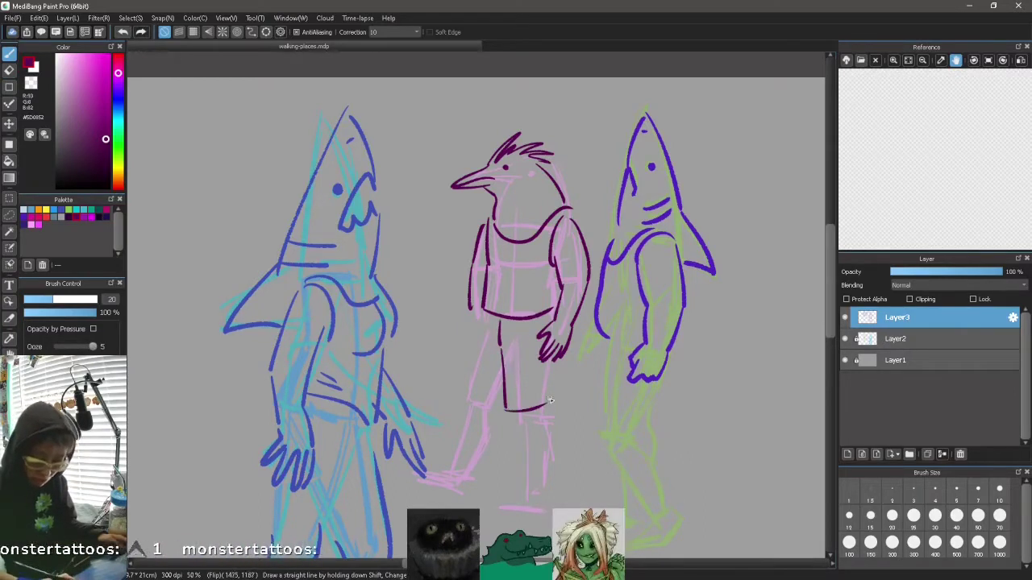
key("ctrl+z")
key("ctrl+z")
key("ctrl+z")
key("ctrl+y")
key("ctrl+y")
key("ctrl+y")
key("e")
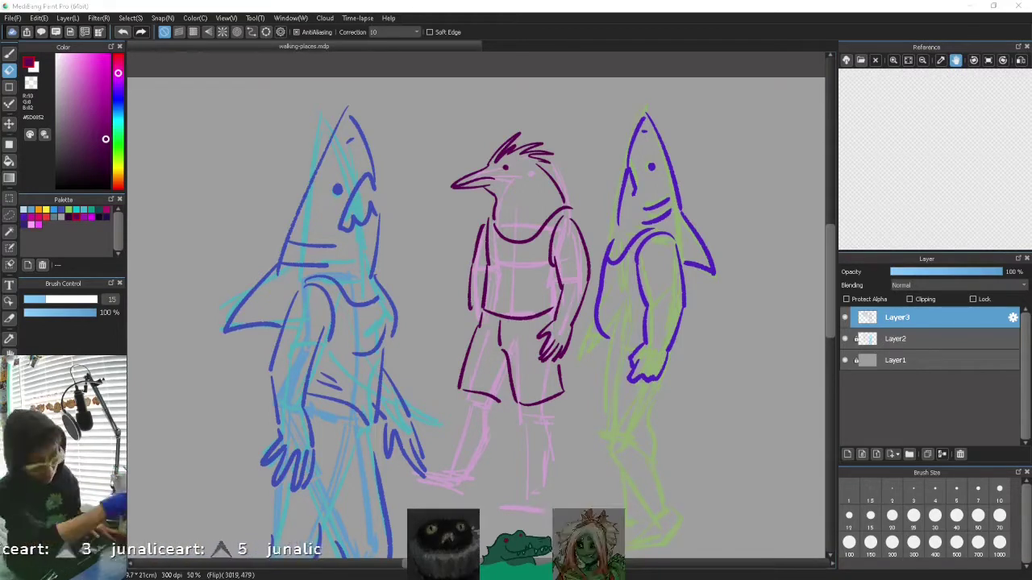
key("b")
left_click_drag(521, 407, 537, 481)
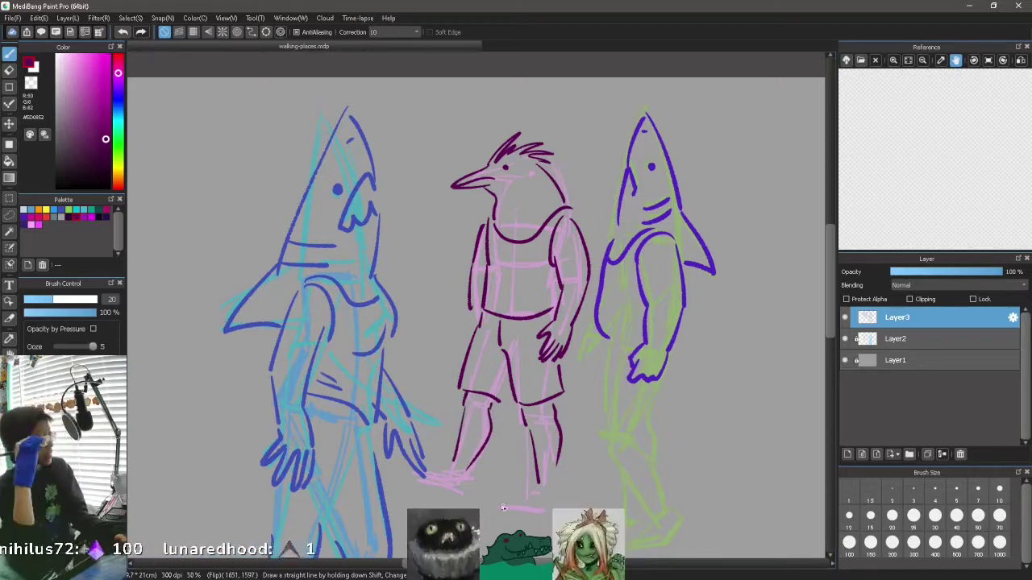
Step: Draw the green shark's shorts and lower leg lines in violet #5324BF
left_click(23, 216)
mouse_move(608, 341)
left_mouse_down()
mouse_move(590, 403)
mouse_move(599, 440)
mouse_move(602, 422)
left_mouse_up()
key("ctrl+z")
key("ctrl+z")
key("ctrl+z")
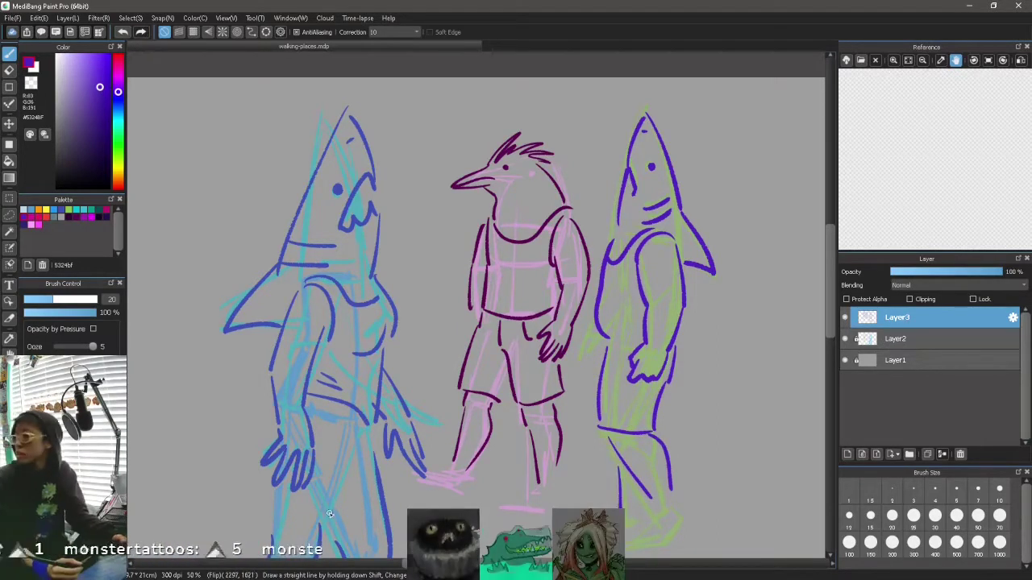
right_click(175, 440)
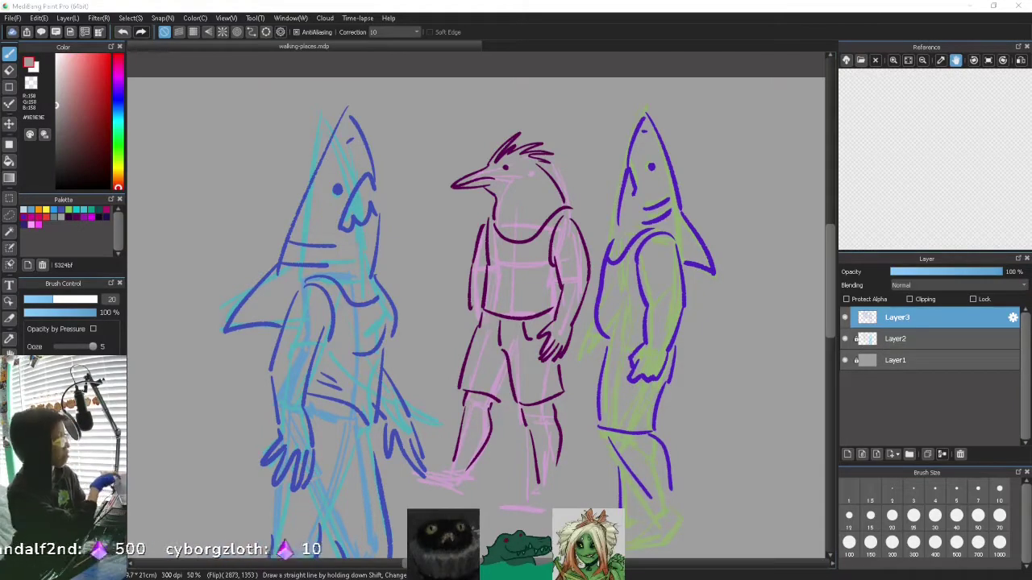
Step: View the photo of the snail-riding knight figure in Discord and move its window off the canvas
left_click_drag(527, 2, 526, 12)
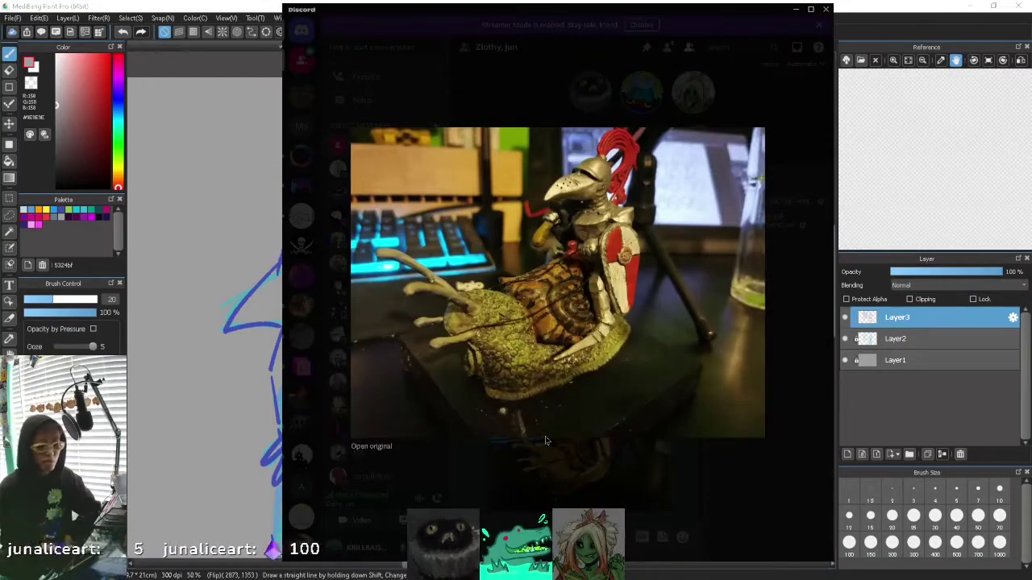
left_click_drag(599, 16, 899, 38)
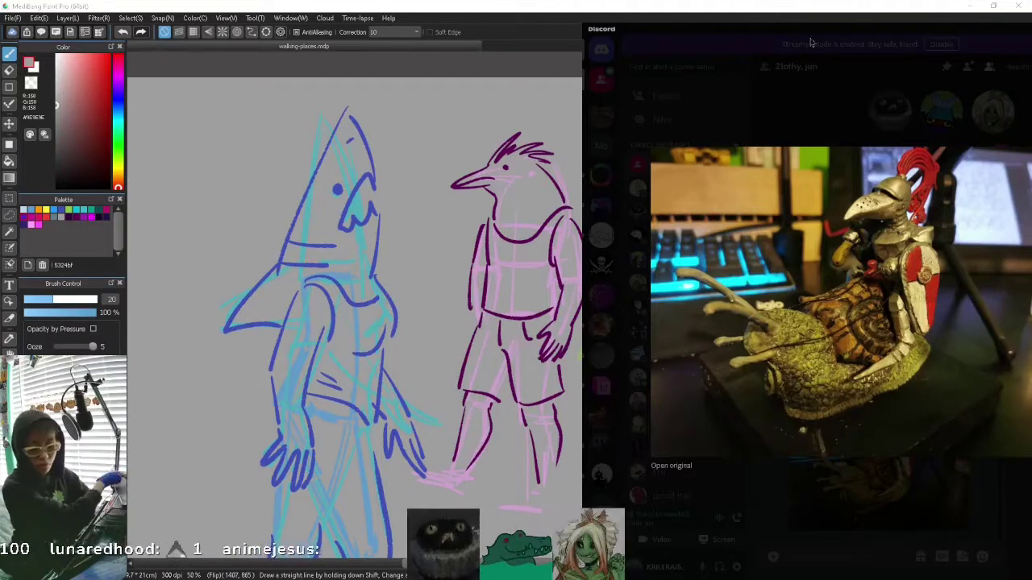
left_click_drag(679, 37, 0, 44)
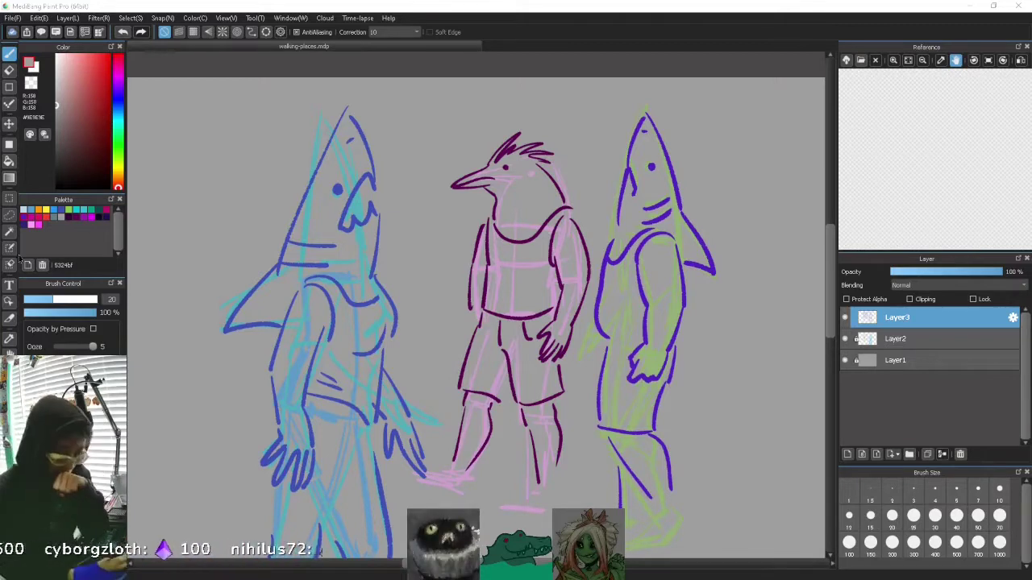
Step: Paint a selection over the bird's lower leg lines with the Select Pen at size 30
left_click(10, 248)
key("ctrl+plus")
key("ctrl+plus")
scroll(476, 305, "down", 3)
left_click(935, 515)
mouse_move(601, 403)
left_mouse_down()
mouse_move(603, 333)
mouse_move(569, 258)
left_mouse_up()
left_click_drag(634, 244, 635, 367)
left_click_drag(452, 374, 502, 287)
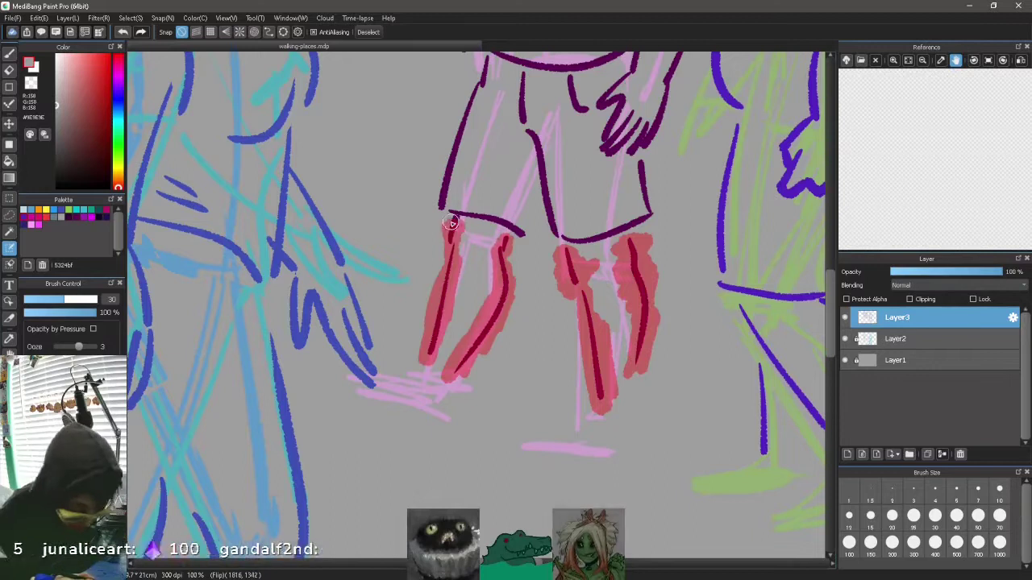
Step: Transform the bird's selected lower leg lines to sit slightly higher under the shorts, and clear the selection
key("ctrl+t")
left_click_drag(539, 388, 541, 363)
key("Return")
key("ctrl+d")
Step: Lasso the bird's line art, move it slightly downward and clear the selection
left_click(299, 17)
key("ctrl+minus")
key("ctrl+minus")
left_click_drag(830, 338, 830, 301)
key("l")
mouse_move(567, 159)
left_mouse_down()
mouse_move(438, 327)
mouse_move(571, 155)
left_mouse_up()
key("v")
left_click_drag(574, 286, 571, 306)
key("ctrl+d")
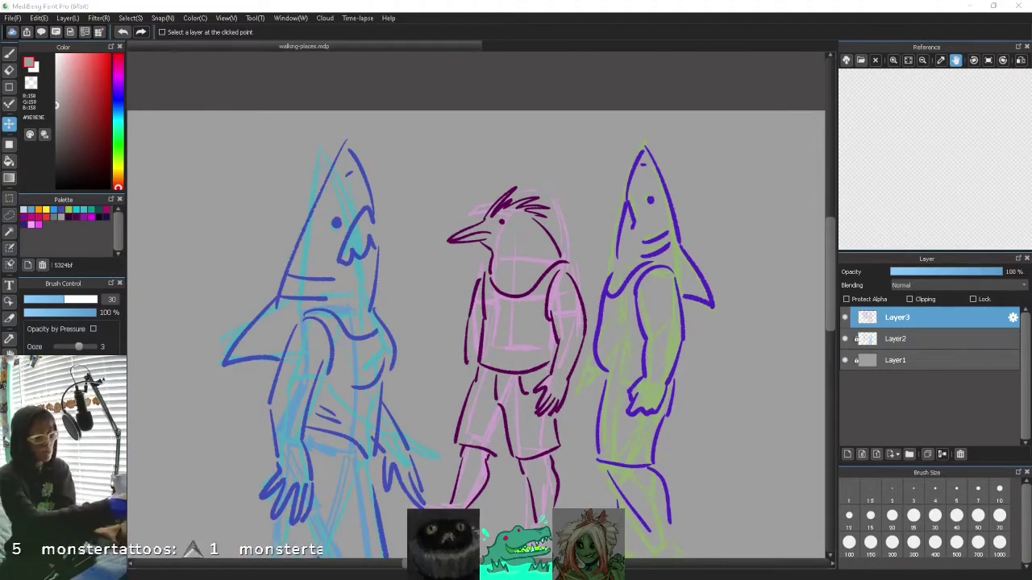
Step: Add the green shark's back line behind its arm in violet #5324BF at brush size 25
scroll(476, 306, "down", 1)
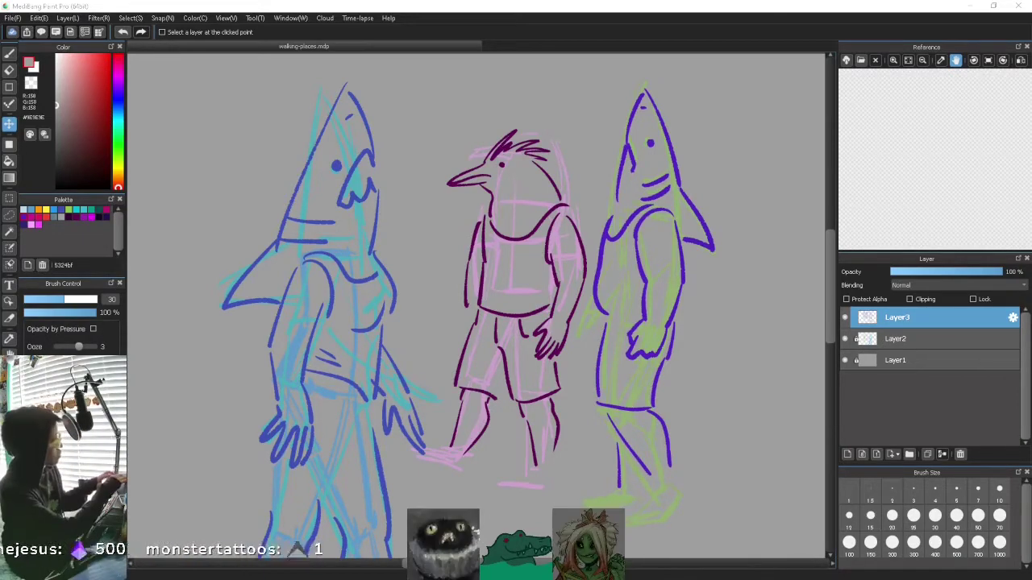
left_click(540, 37)
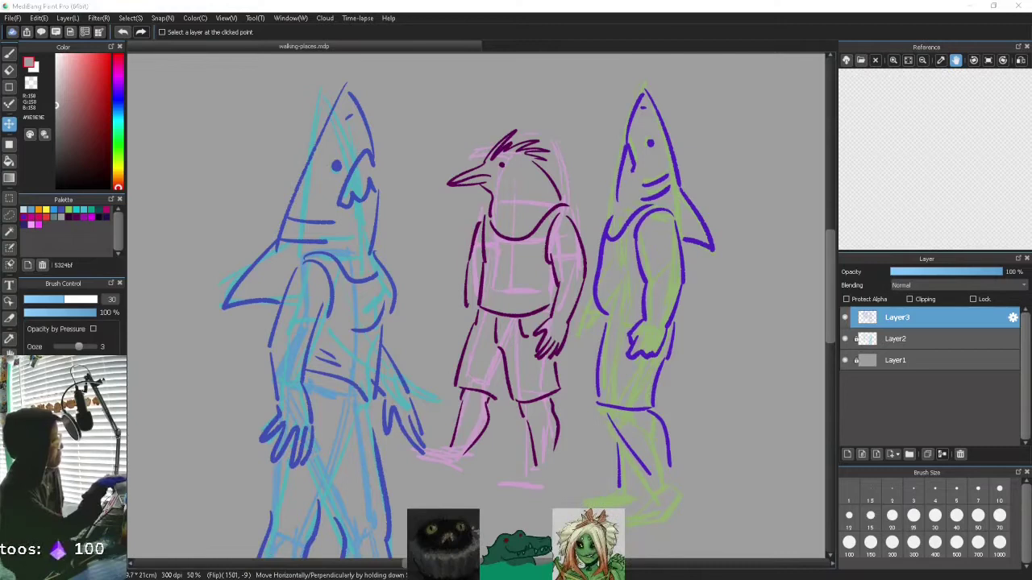
left_click(10, 54)
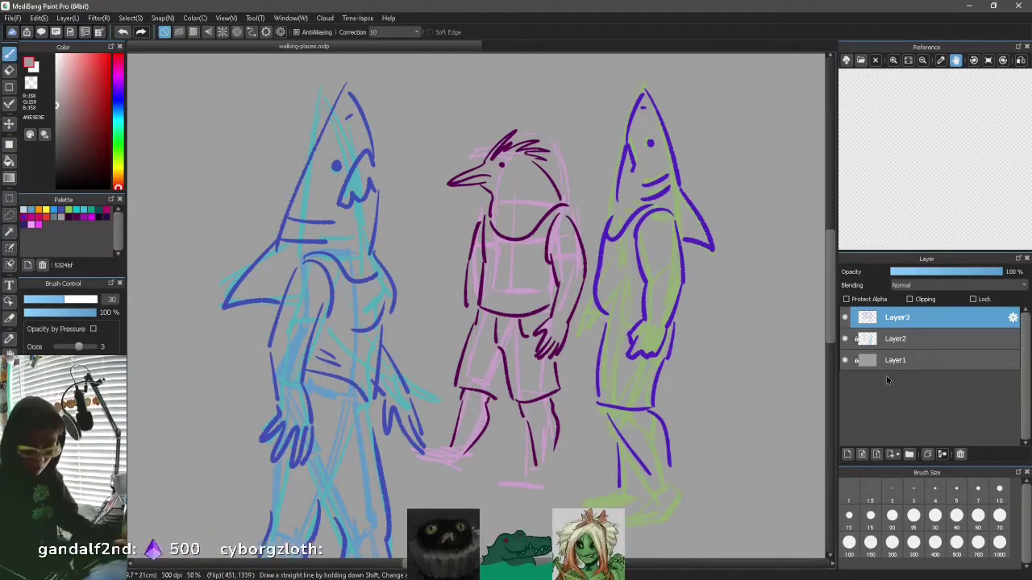
left_click(31, 219)
left_click_drag(685, 246, 688, 270)
mouse_move(681, 301)
left_mouse_down()
mouse_move(687, 258)
mouse_move(676, 312)
left_mouse_up()
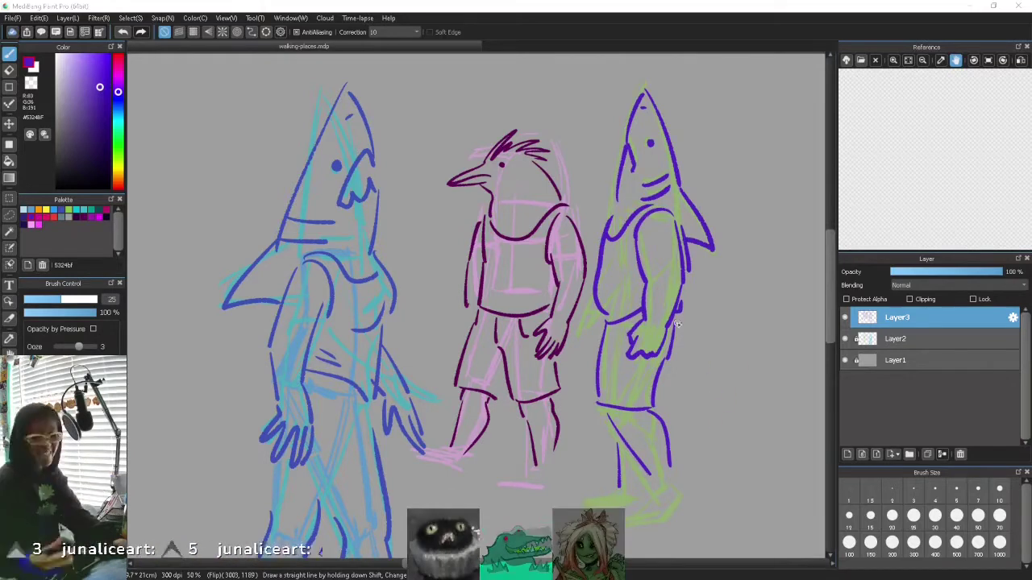
key("ctrl+z")
left_click(226, 17)
left_click(282, 149)
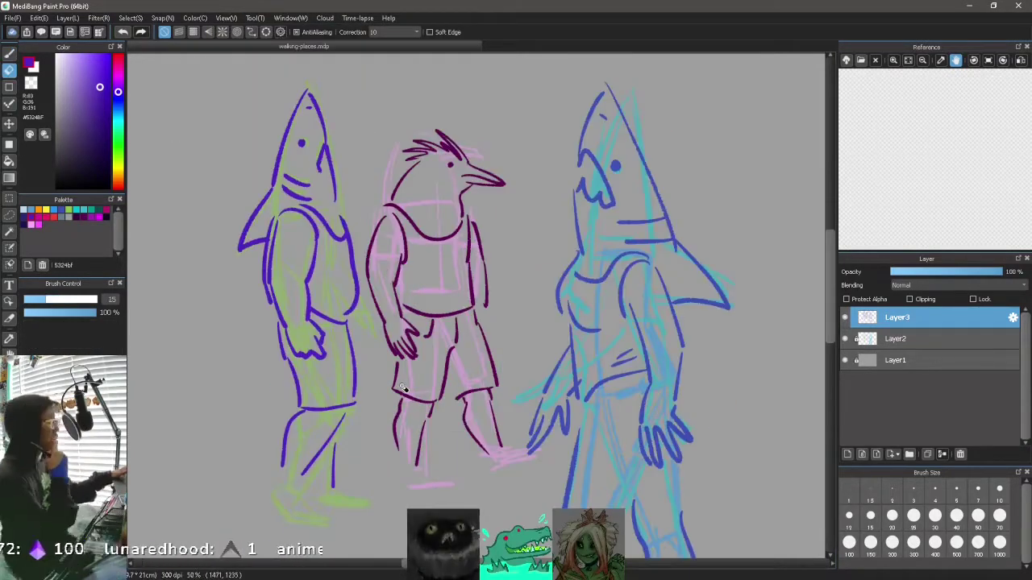
left_click(9, 51)
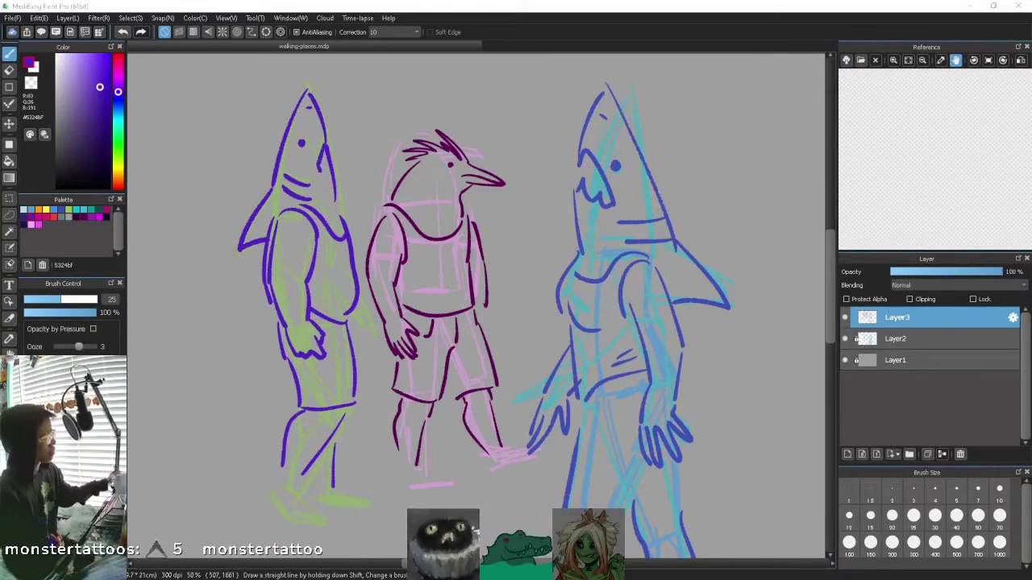
left_click(751, 216)
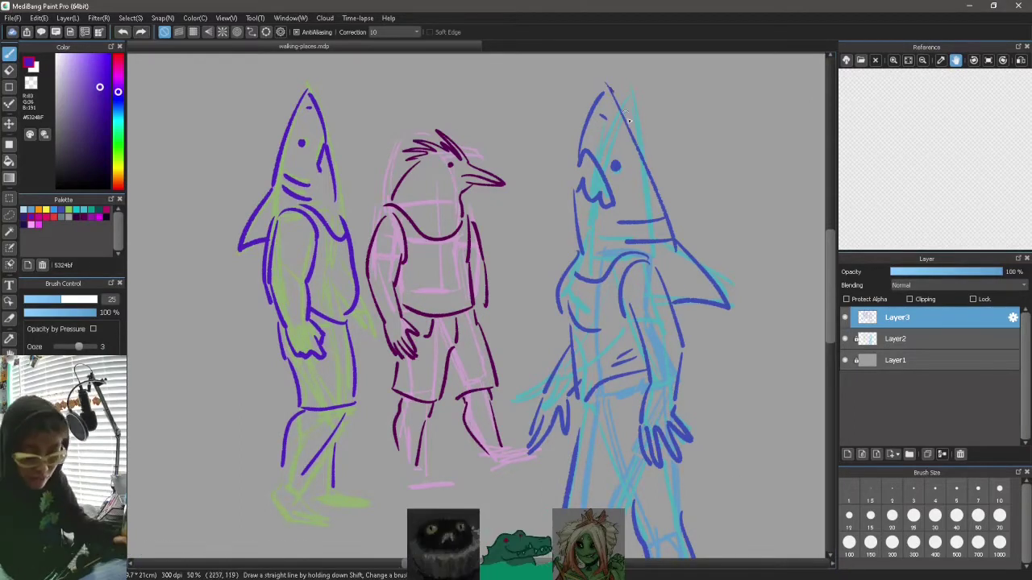
Step: Erase the blue shark's back-of-head line and dorsal fin outline, and redraw them in indigo #3F51B5
key("h")
key("e")
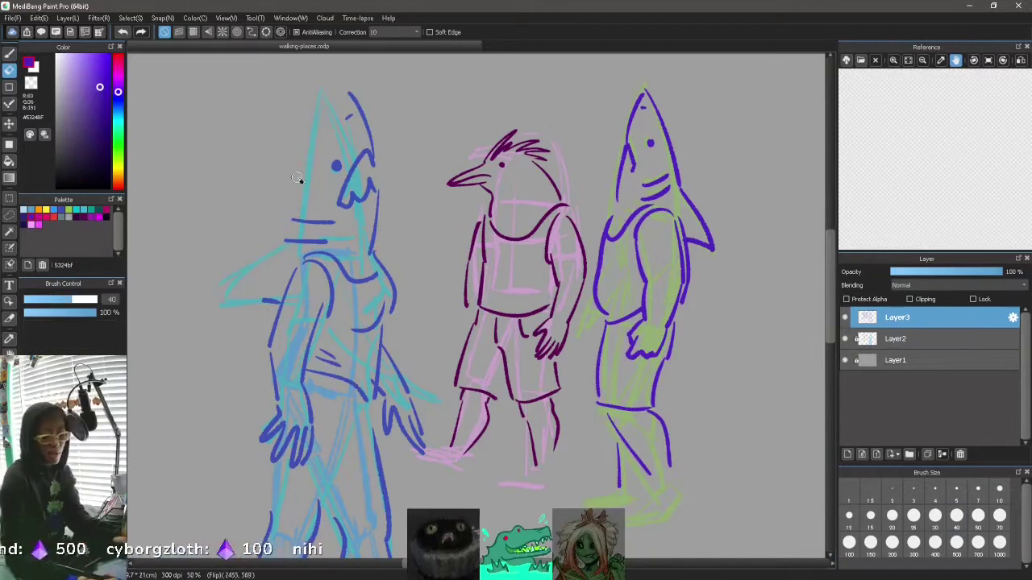
key("b")
left_click(61, 210)
left_click_drag(347, 91, 274, 311)
key("ctrl+z")
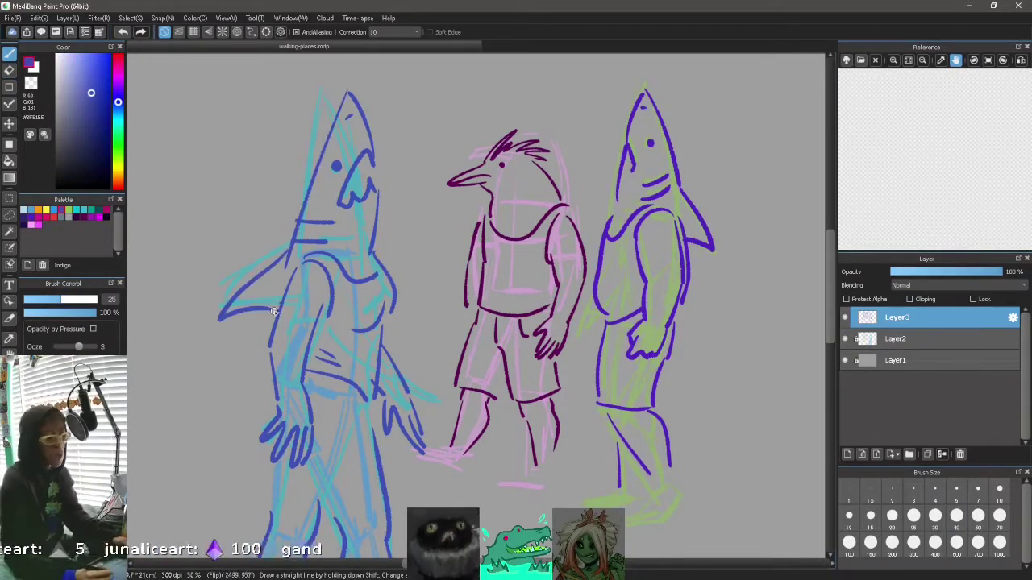
Step: Draw the leg edges and hems of the blue shark's shorts in indigo at brush size 25
left_click(226, 17)
left_click(343, 536)
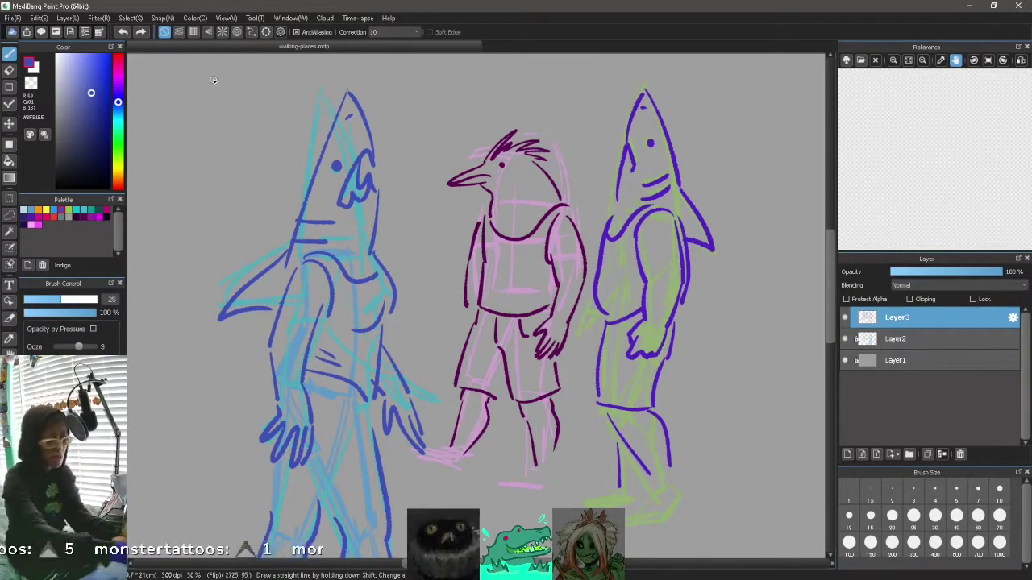
scroll(304, 355, "down", 3)
left_click_drag(306, 348, 324, 392)
left_click_drag(330, 398, 378, 366)
left_click_drag(370, 289, 372, 315)
mouse_move(270, 348)
left_mouse_down()
mouse_move(267, 402)
mouse_move(314, 386)
left_mouse_up()
key("ctrl+z")
key("ctrl+z")
left_click_drag(270, 328, 261, 383)
left_click_drag(261, 385, 316, 382)
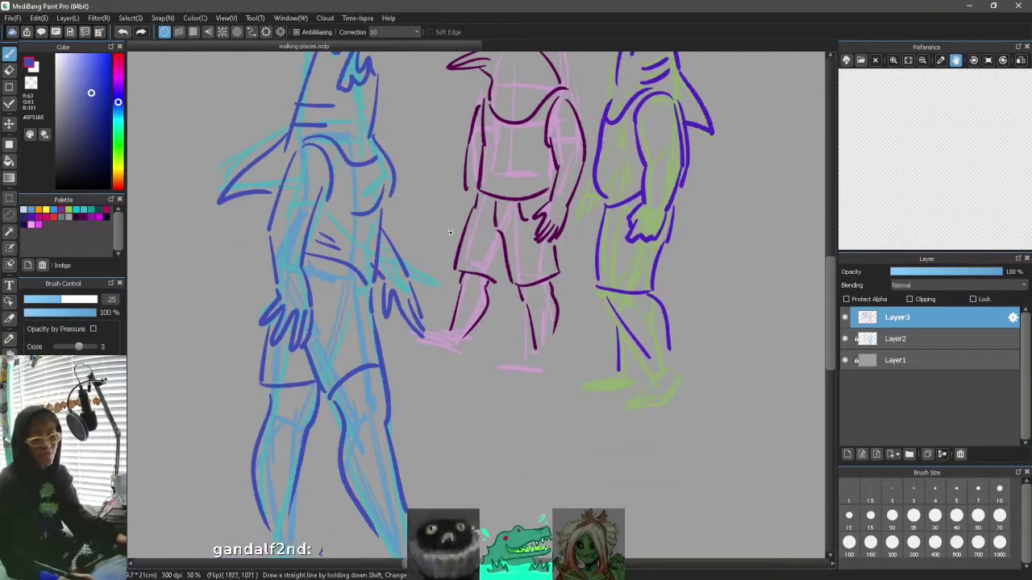
Step: Add a small looped mouth detail to the green shark's face in violet #5324BF at brush size 20
scroll(357, 225, "up", 3)
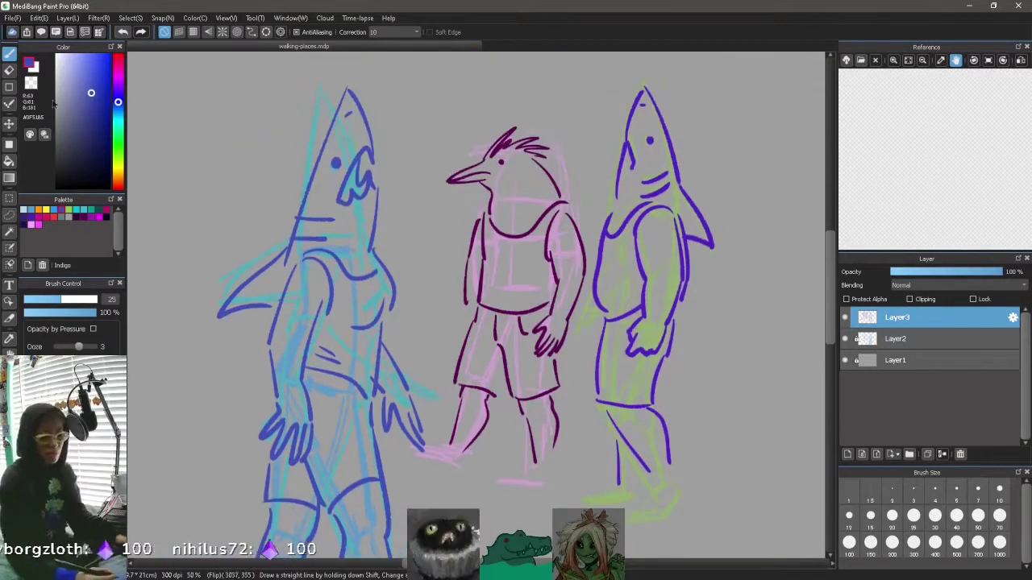
key("e")
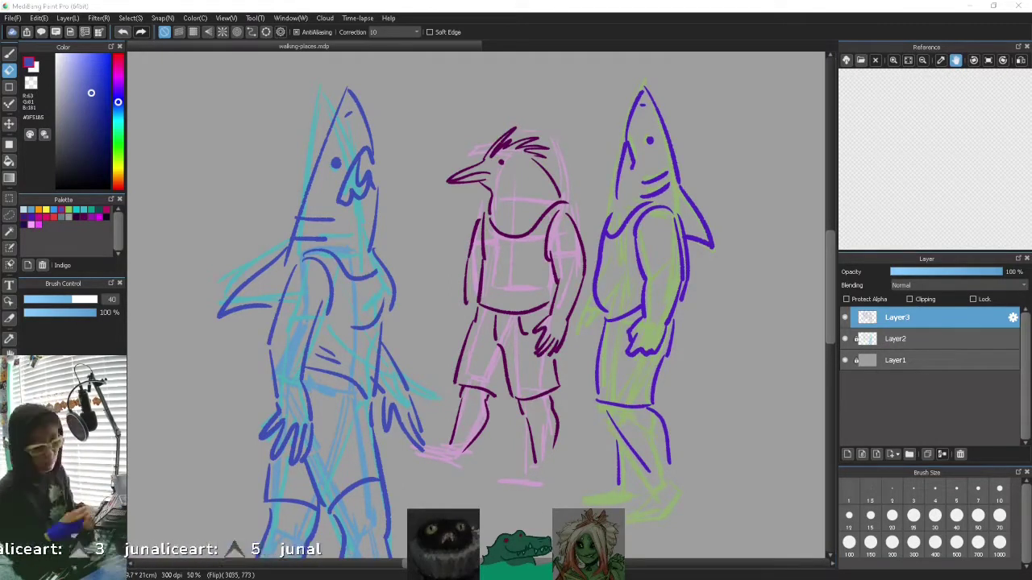
scroll(813, 338, "down", 3)
scroll(794, 324, "up", 1)
key("ctrl+minus")
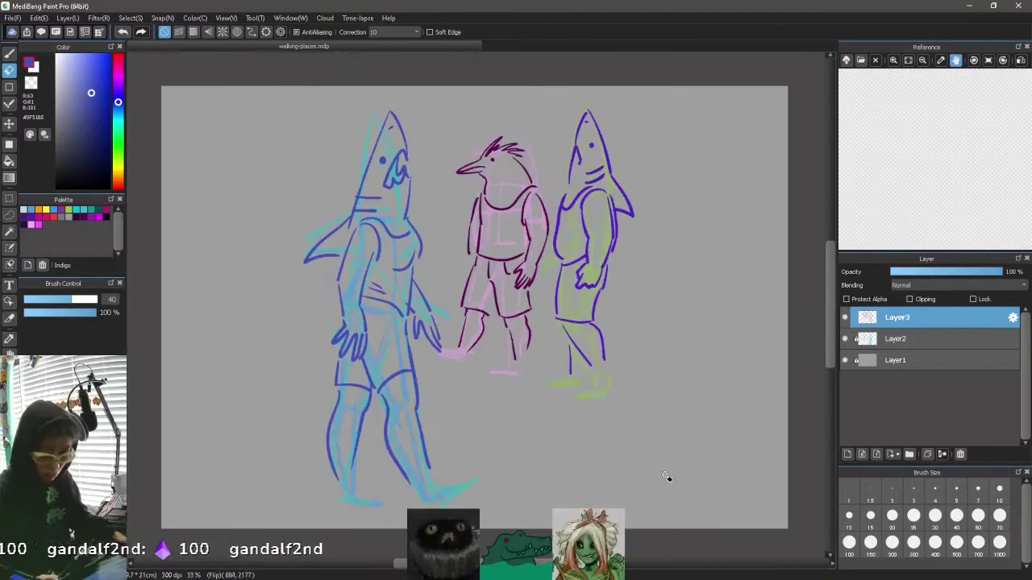
key("Down")
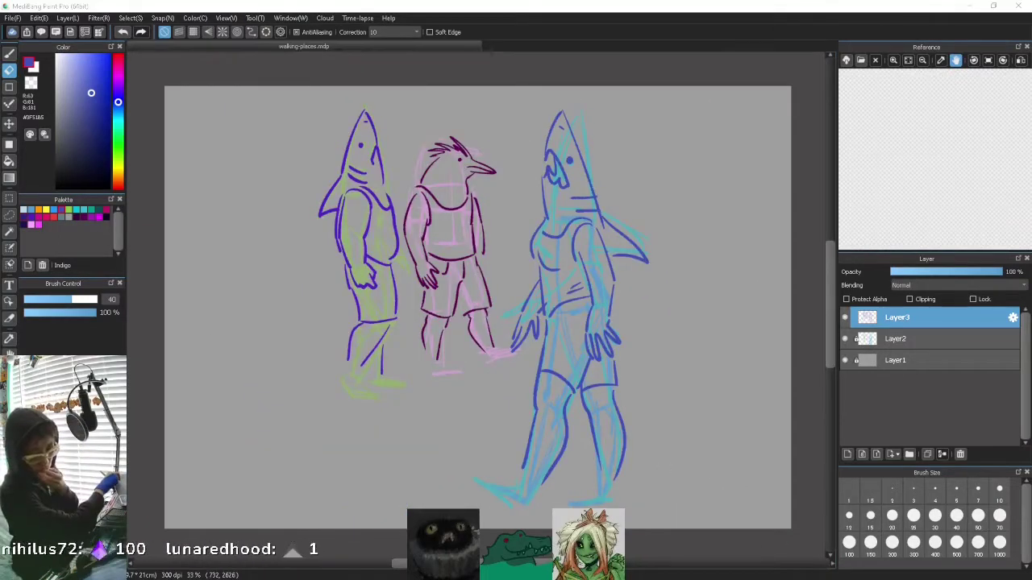
key("ctrl+plus")
key("ctrl+plus")
scroll(475, 304, "up", 3)
key("b")
right_click(285, 256)
left_click(893, 523)
mouse_move(271, 252)
left_mouse_down()
mouse_move(273, 268)
mouse_move(276, 260)
left_mouse_up()
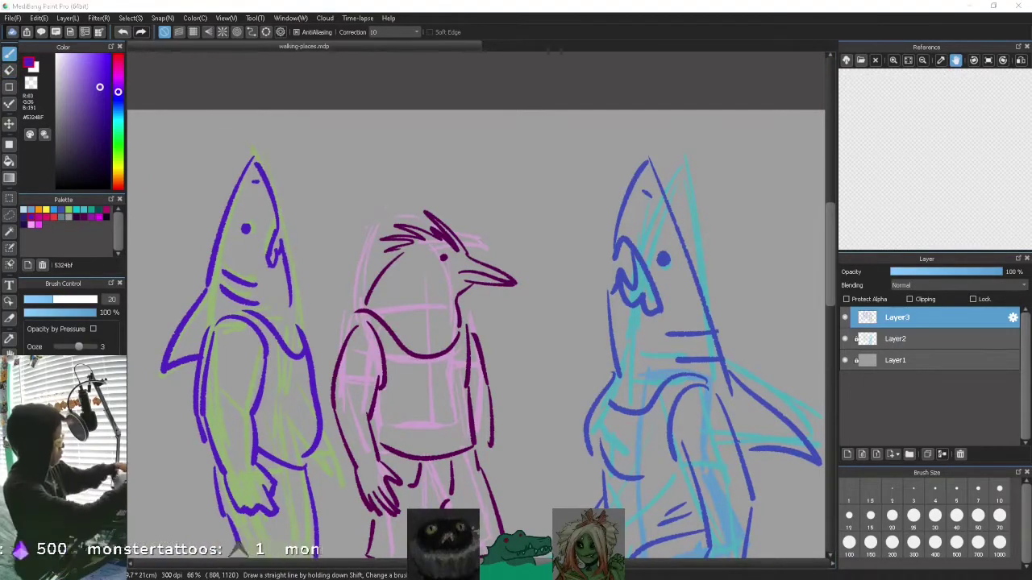
left_click(195, 204)
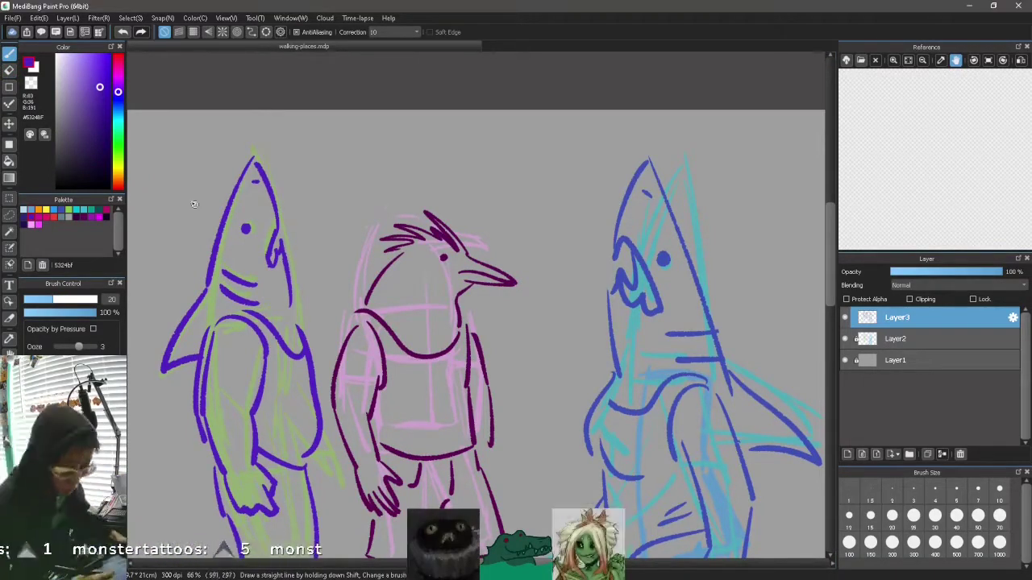
Step: Draw a laced sneaker with a thick sole on the blue shark's forward foot in dark blue #322577
key("ctrl+minus")
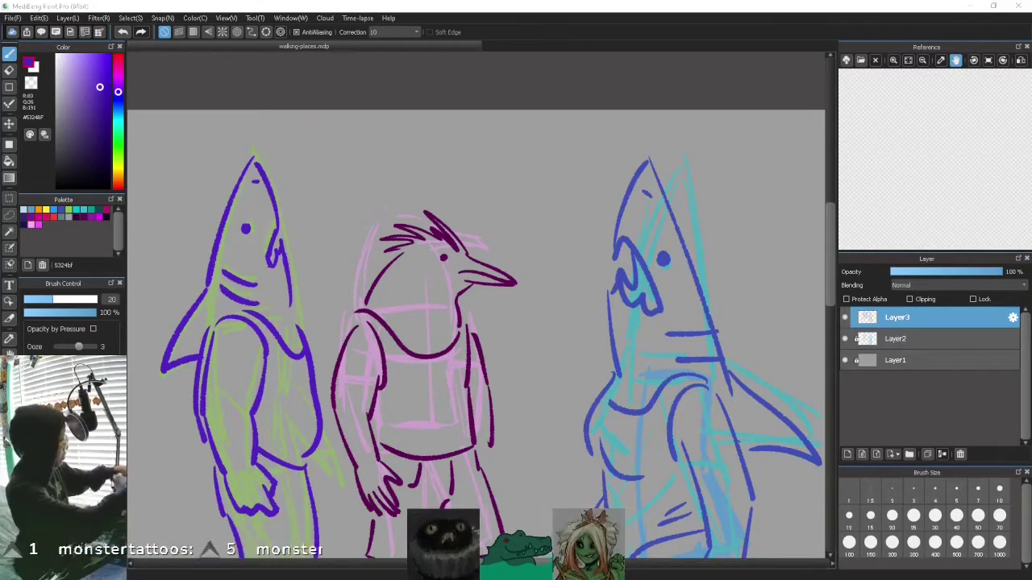
key("ctrl+plus")
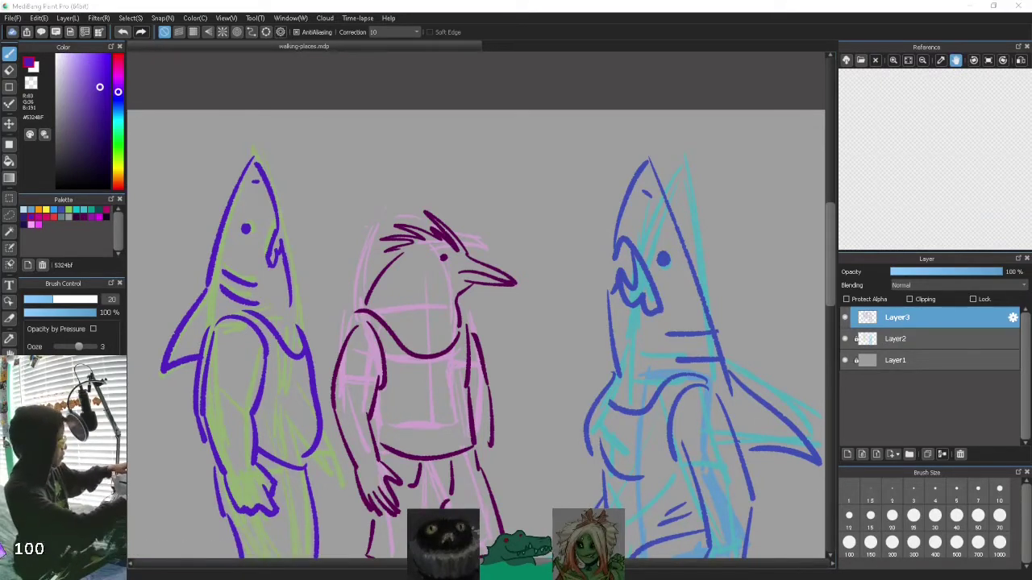
left_click(226, 17)
left_click(240, 47)
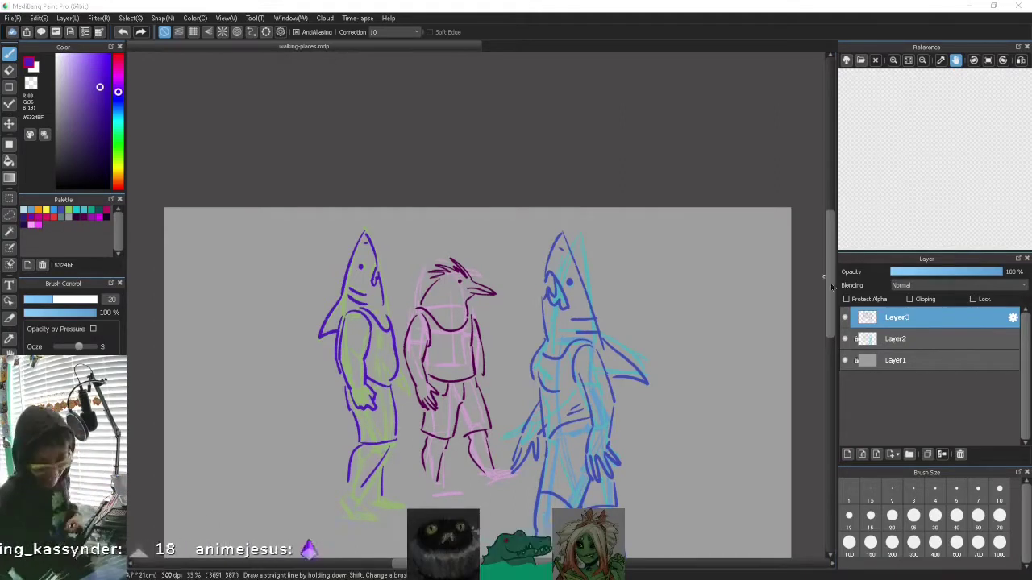
scroll(659, 354, "down", 2)
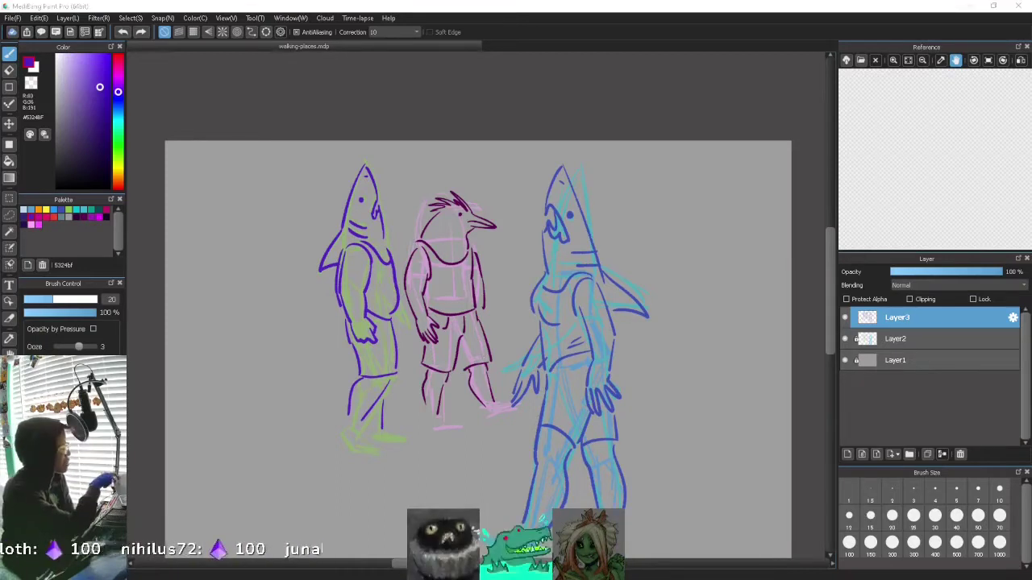
scroll(522, 430, "down", 2)
mouse_move(472, 432)
left_mouse_down()
mouse_move(528, 436)
mouse_move(466, 449)
left_mouse_up()
key("ctrl+z")
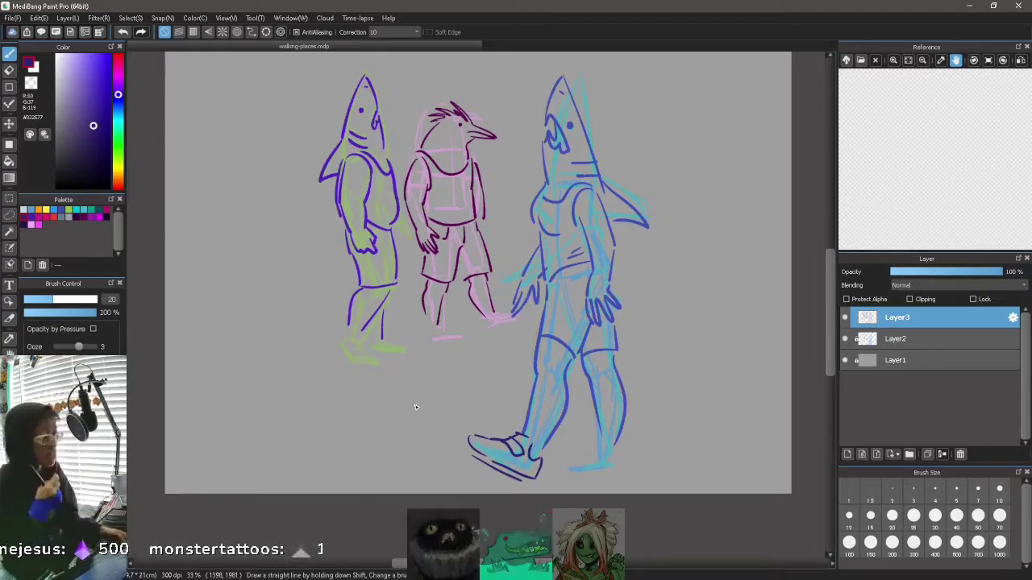
key("ctrl+z")
left_click_drag(468, 439, 470, 456)
left_click_drag(522, 481, 535, 482)
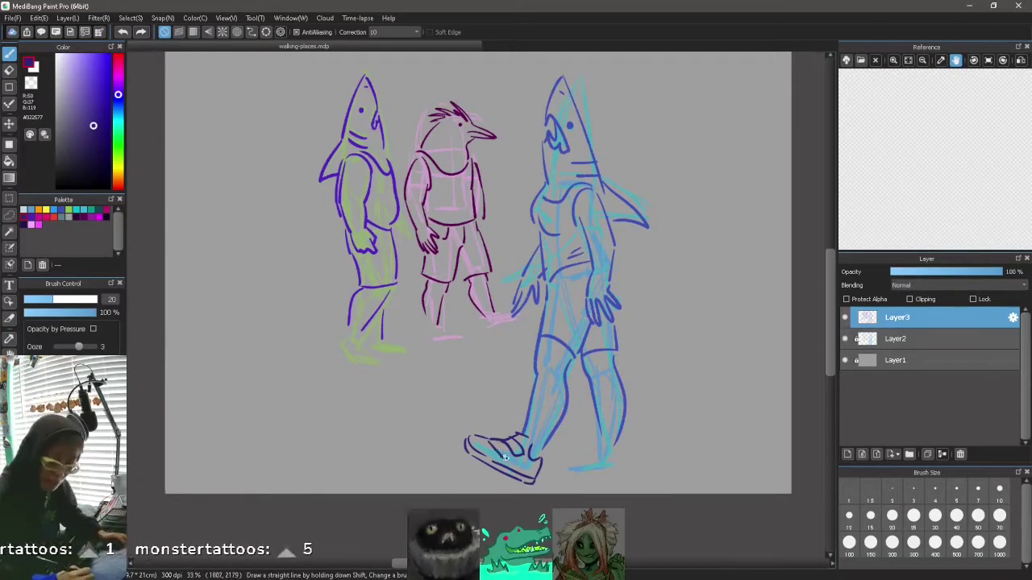
left_click_drag(548, 443, 530, 441)
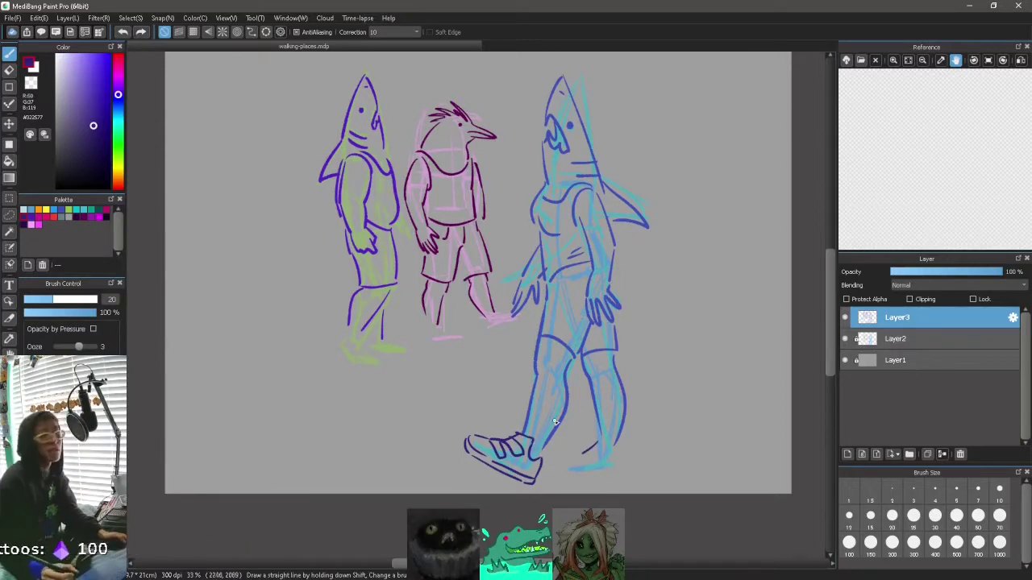
Step: Draw the blue shark's other foot as a bare foot in dark blue #322577, undoing unwanted strokes
left_click_drag(584, 452, 619, 456)
key("ctrl+z")
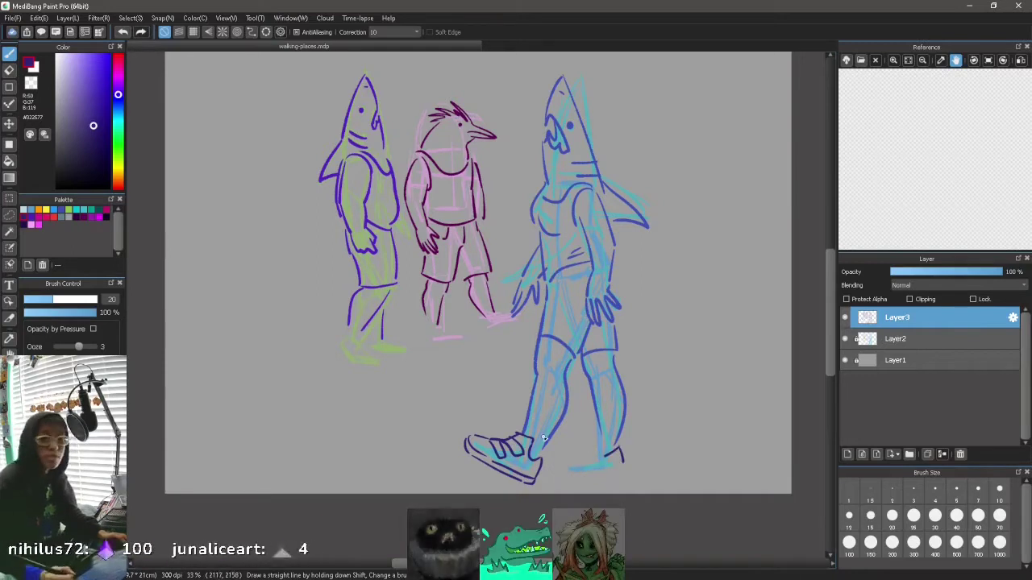
mouse_move(608, 448)
left_mouse_down()
mouse_move(627, 460)
mouse_move(588, 453)
left_mouse_up()
key("ctrl+z")
key("ctrl+z")
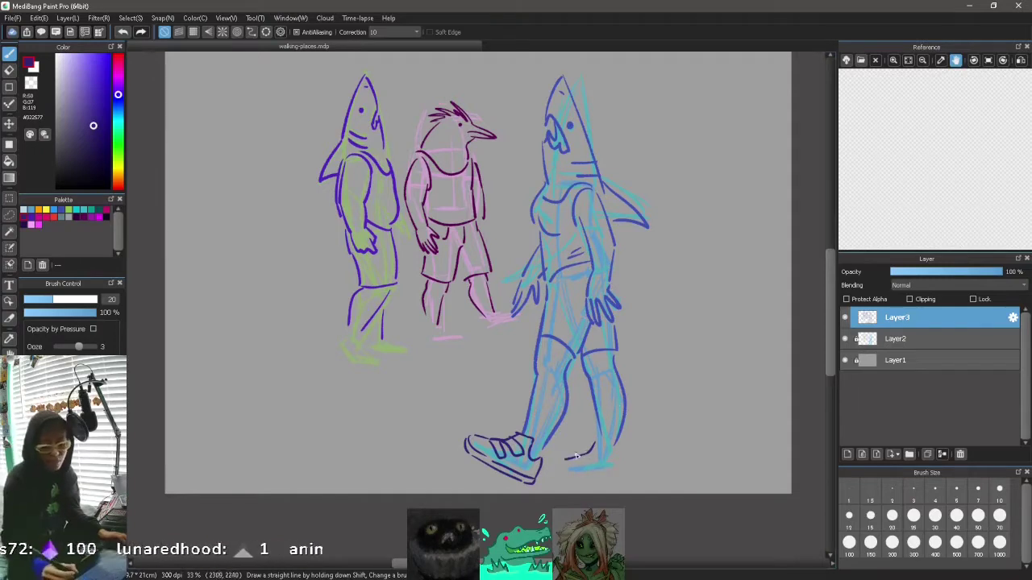
left_click_drag(600, 449, 618, 454)
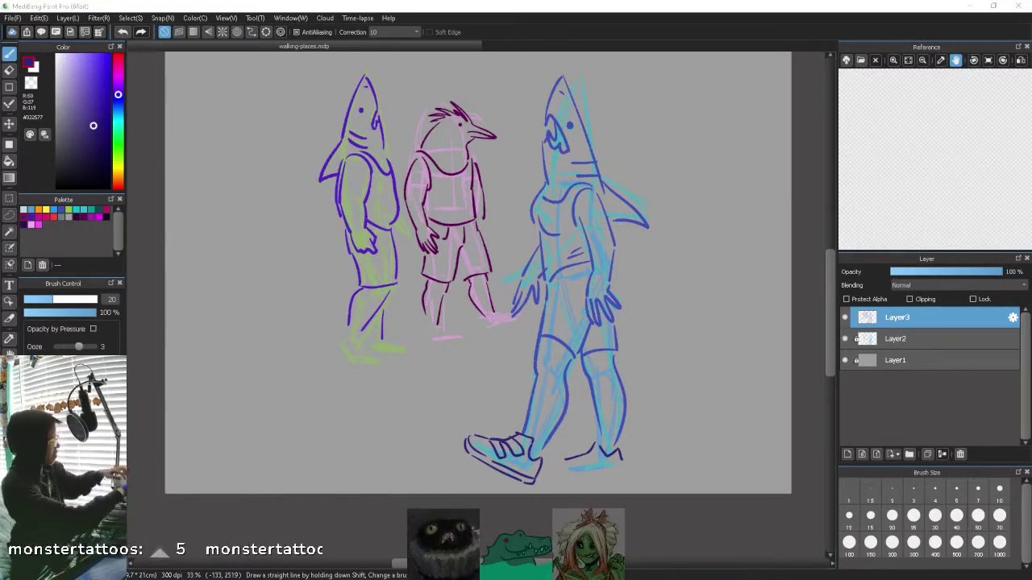
left_click(558, 470)
left_click_drag(590, 447, 599, 456)
mouse_move(552, 469)
left_mouse_down()
mouse_move(609, 475)
mouse_move(575, 464)
mouse_move(584, 474)
mouse_move(620, 447)
mouse_move(571, 473)
left_mouse_up()
key("ctrl+z")
key("ctrl+z")
key("ctrl+z")
key("ctrl+z")
key("ctrl+z")
key("ctrl+z")
key("ctrl+z")
key("ctrl+z")
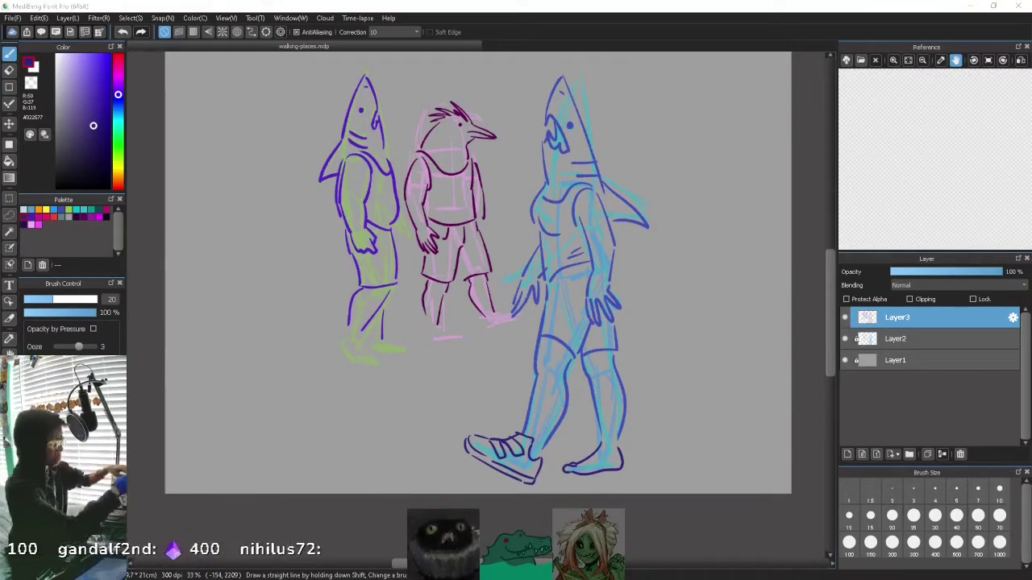
mouse_move(506, 314)
left_mouse_down()
mouse_move(521, 317)
mouse_move(514, 323)
left_mouse_up()
key("ctrl+z")
key("ctrl+z")
key("ctrl+z")
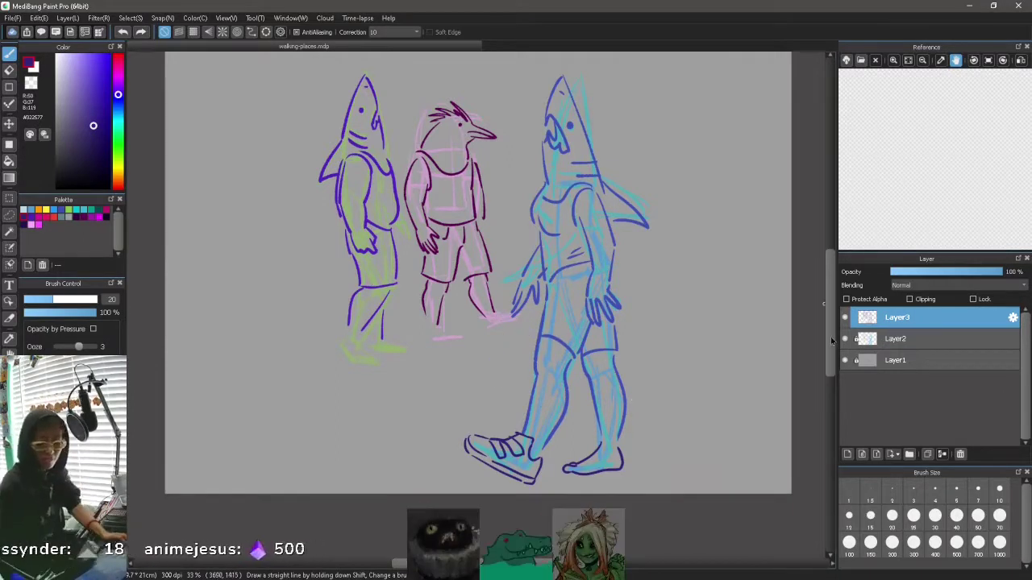
Step: Draw a low shoe on the bird's rear foot in dark blue #322577 at brush size 20
left_click_drag(832, 341, 832, 330)
left_click(515, 350)
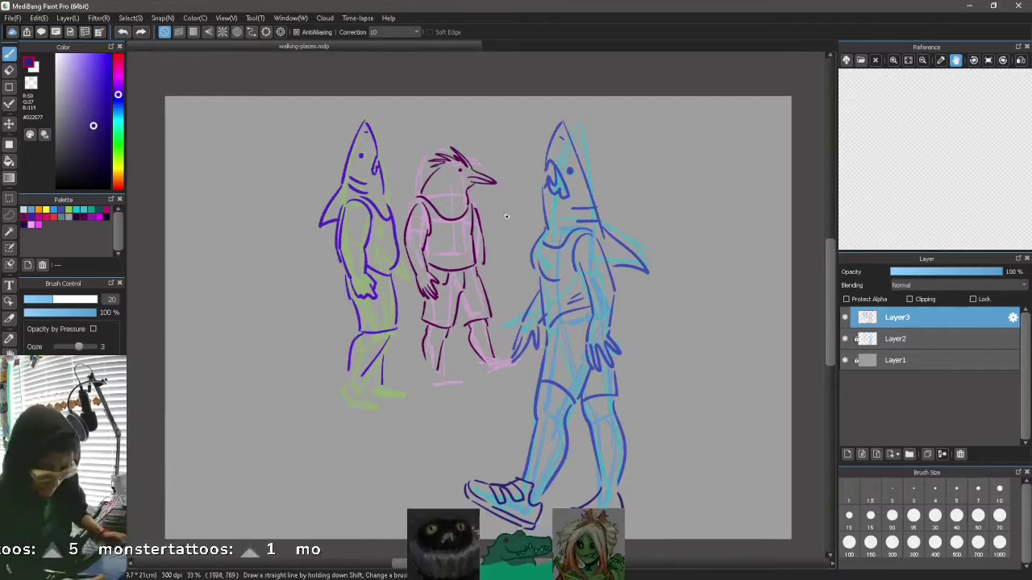
key("ctrl+plus")
key("ctrl+plus")
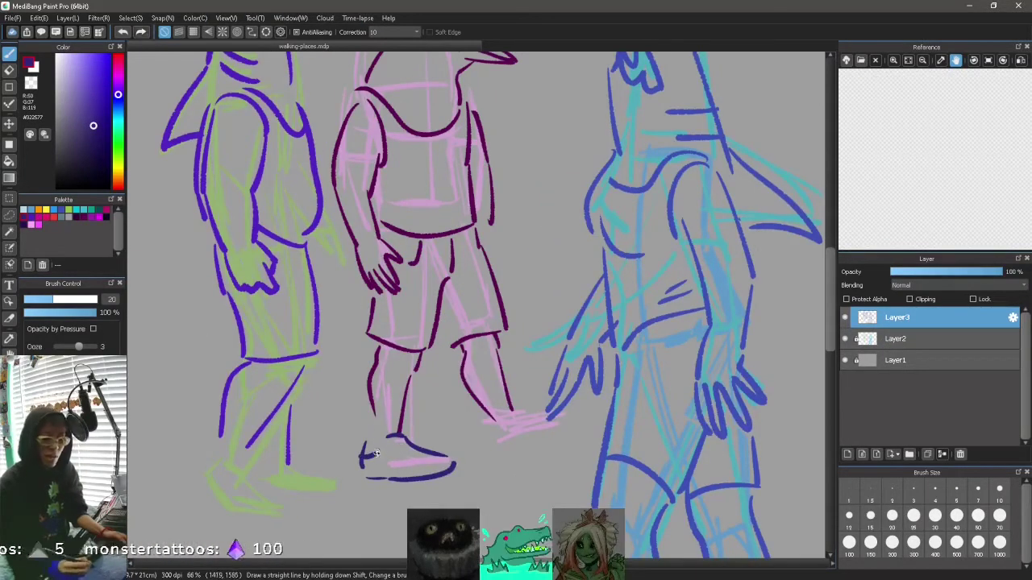
left_click_drag(364, 451, 387, 436)
left_click(10, 233)
left_click(457, 502)
key("ctrl+d")
Step: Hide Layer2 and paint a selection over the bird's shoe with the Select Pen at size 20
left_click(845, 338)
left_click(806, 303)
key("ctrl+plus")
key("ctrl+plus")
left_click_drag(831, 298, 831, 340)
key("ctrl+d")
left_click(10, 248)
mouse_move(262, 404)
left_mouse_down()
mouse_move(298, 391)
mouse_move(271, 291)
mouse_move(363, 361)
mouse_move(243, 338)
left_mouse_up()
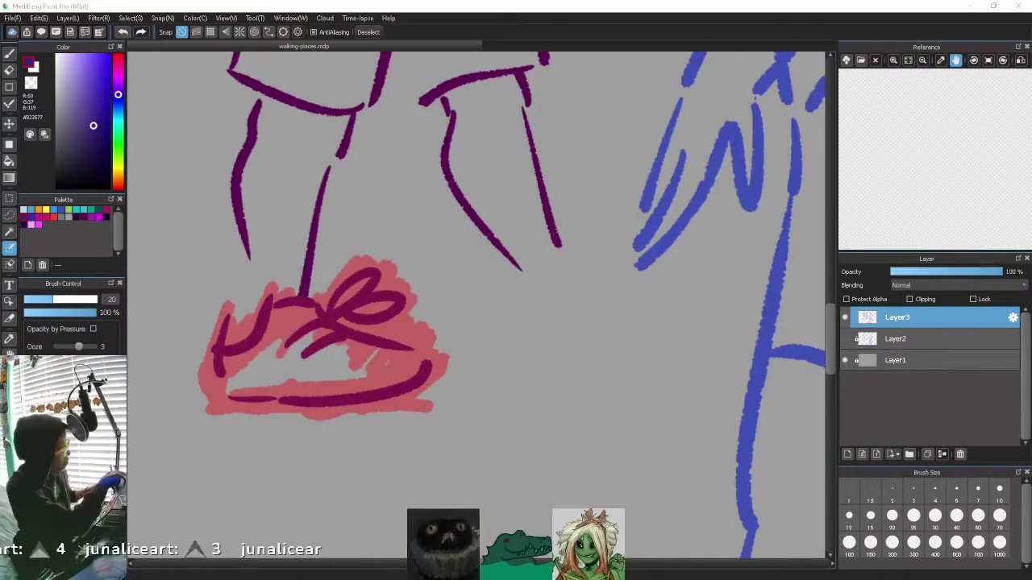
left_click_drag(374, 354, 363, 372)
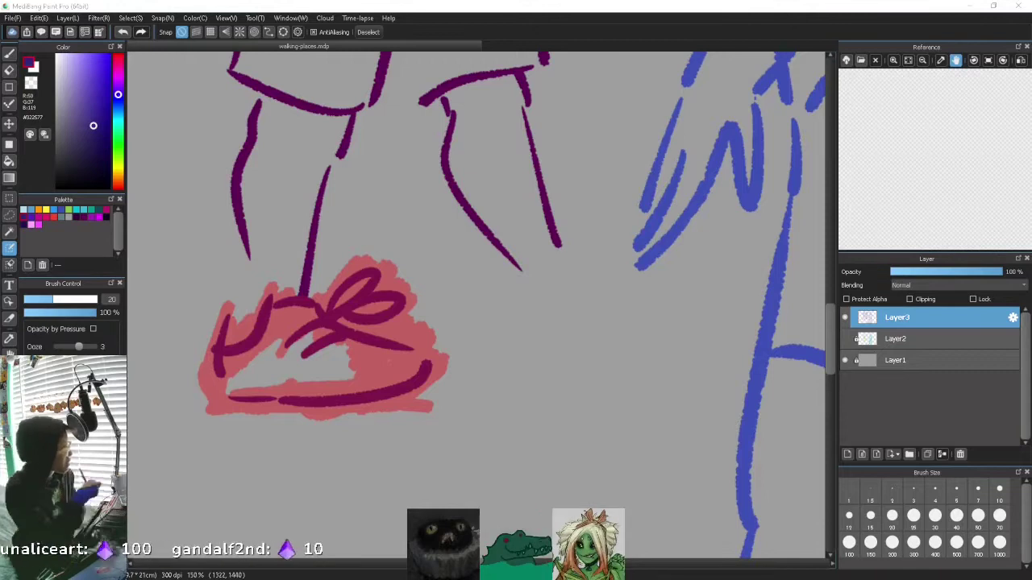
Step: Transform the bird's selected shoe to refit it slightly beneath the ankle
key("ctrl+t")
left_click_drag(489, 300, 486, 311)
left_click(226, 17)
left_click(252, 46)
left_click(226, 17)
left_click(251, 46)
left_click_drag(501, 367, 494, 377)
left_click_drag(422, 404, 430, 406)
left_click(795, 558)
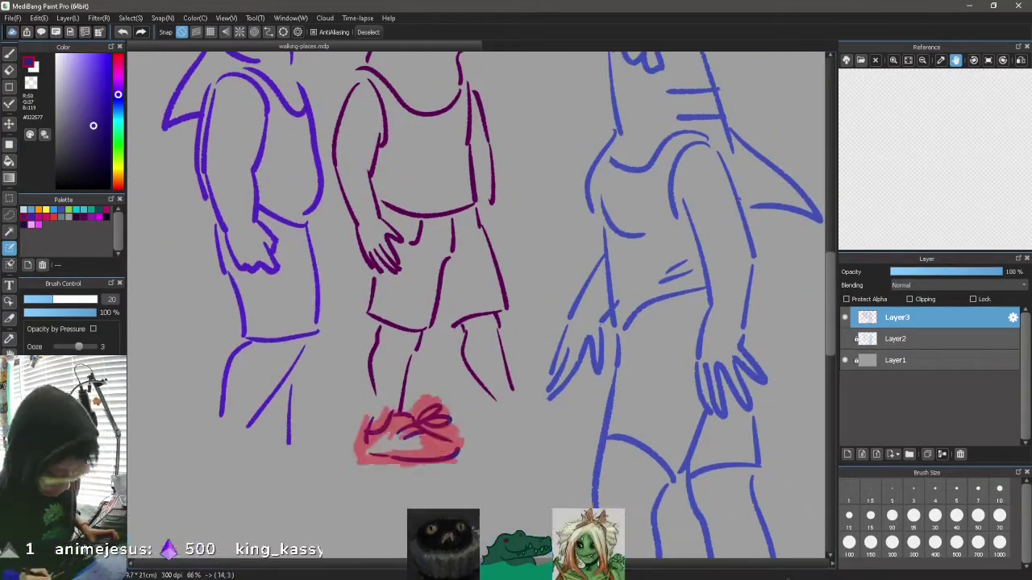
Step: Extend the bird's rear lower leg down to the refitted shoe in the sampled maroon #5D0052
key("ctrl+z")
key("b")
left_click(373, 405, "alt")
key("e")
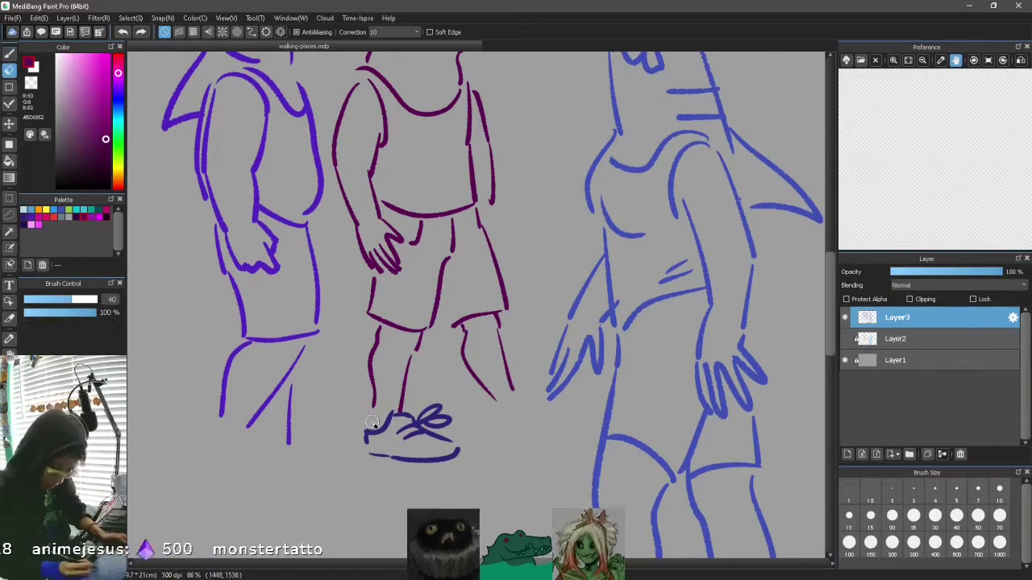
left_click(10, 54)
left_click_drag(612, 414, 617, 435)
Step: Draw a laced shoe on the bird's front foot in dark blue #322577 on a new layer above Layer2, undoing unwanted strokes
key("ctrl+0")
key("Down")
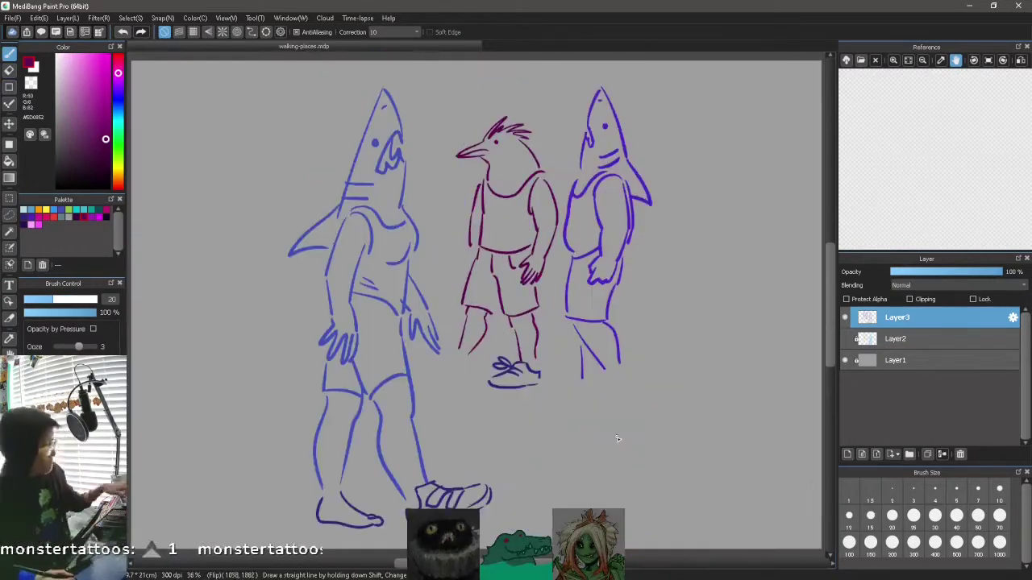
scroll(623, 423, "up", 4)
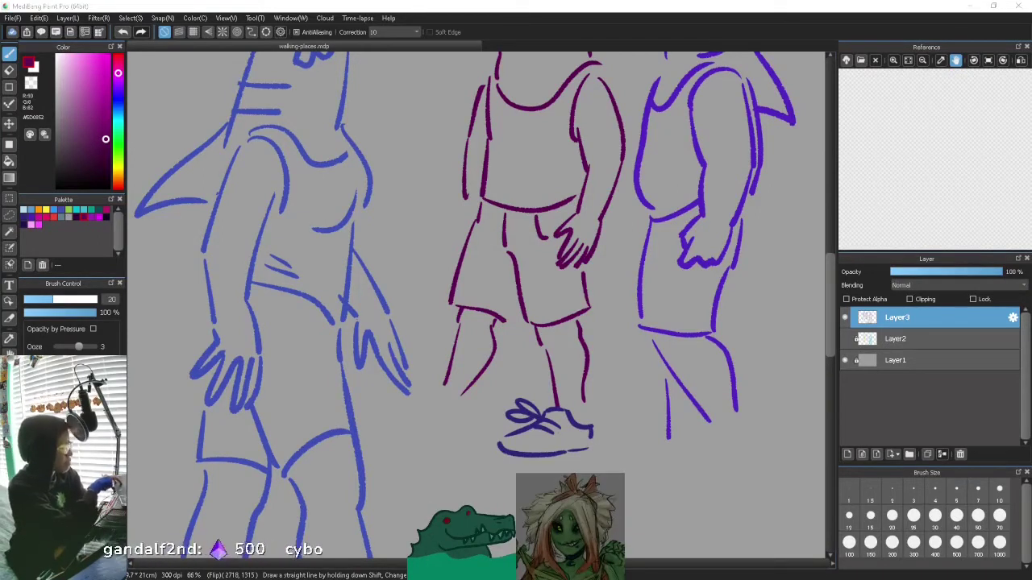
left_click_drag(472, 416, 428, 491)
key("ctrl+z")
key("Left")
key("Left")
left_click_drag(520, 474, 604, 410)
key("ctrl+z")
key("ctrl+z")
key("ctrl+z")
left_click(907, 339)
key("ctrl+shift+n")
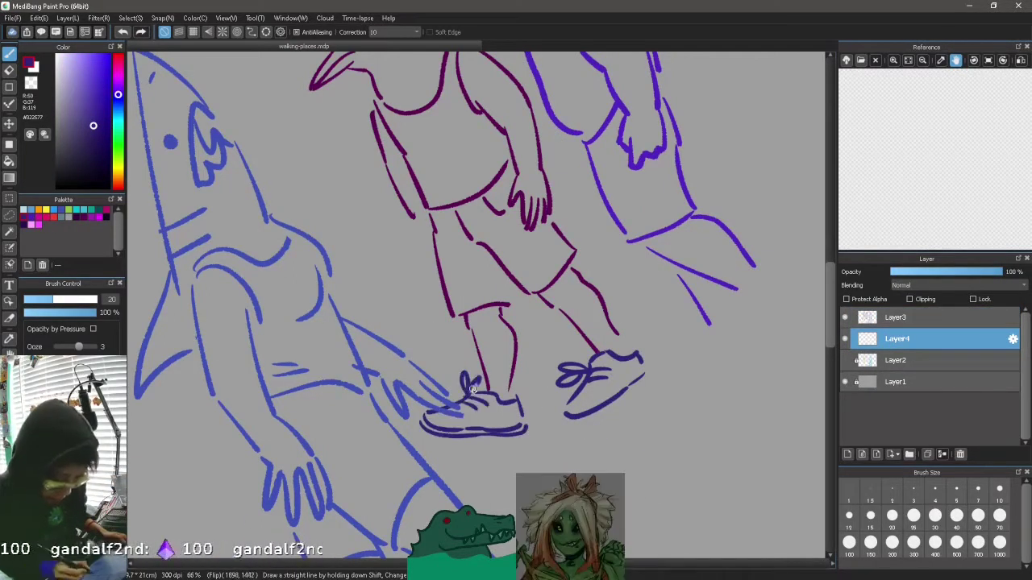
key("ctrl+z")
key("ctrl+z")
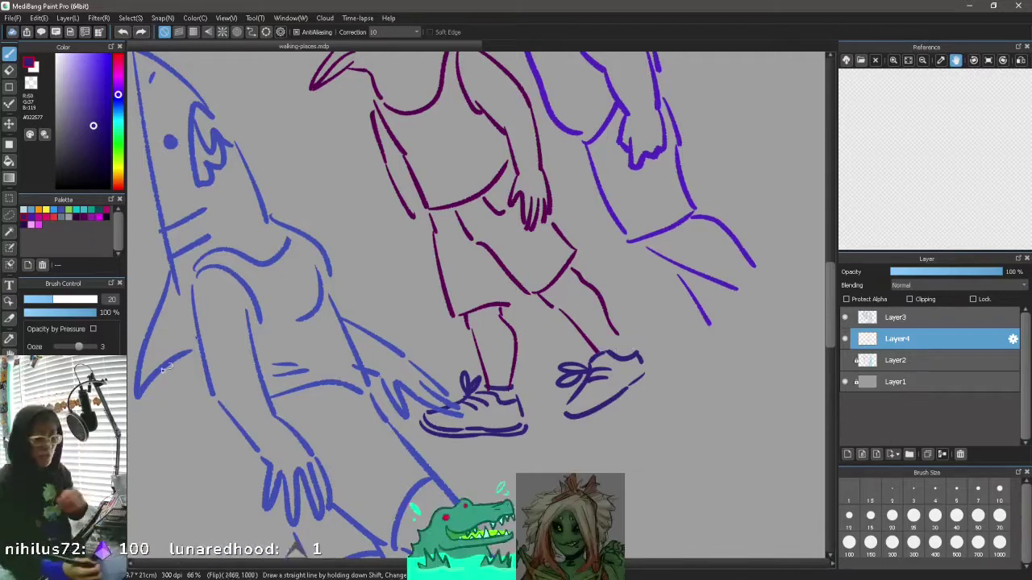
Step: Erase the heel of the bird's rear shoe on Layer3 and redraw it longer, adding a line around the ankle
key("Up")
left_click_drag(554, 406, 591, 413)
left_click(897, 317)
key("e")
left_click_drag(569, 413, 591, 437)
left_click(871, 516)
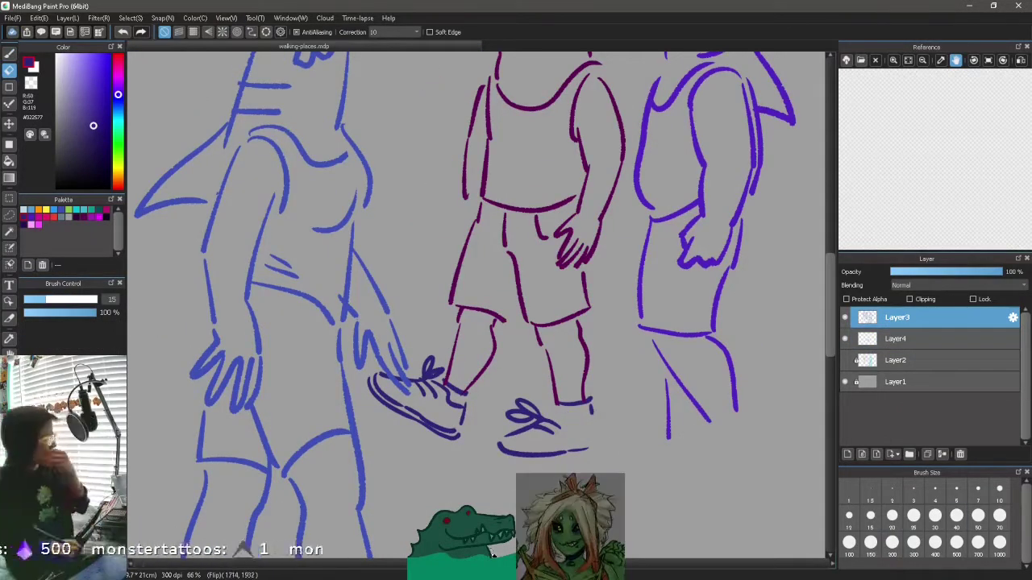
key("b")
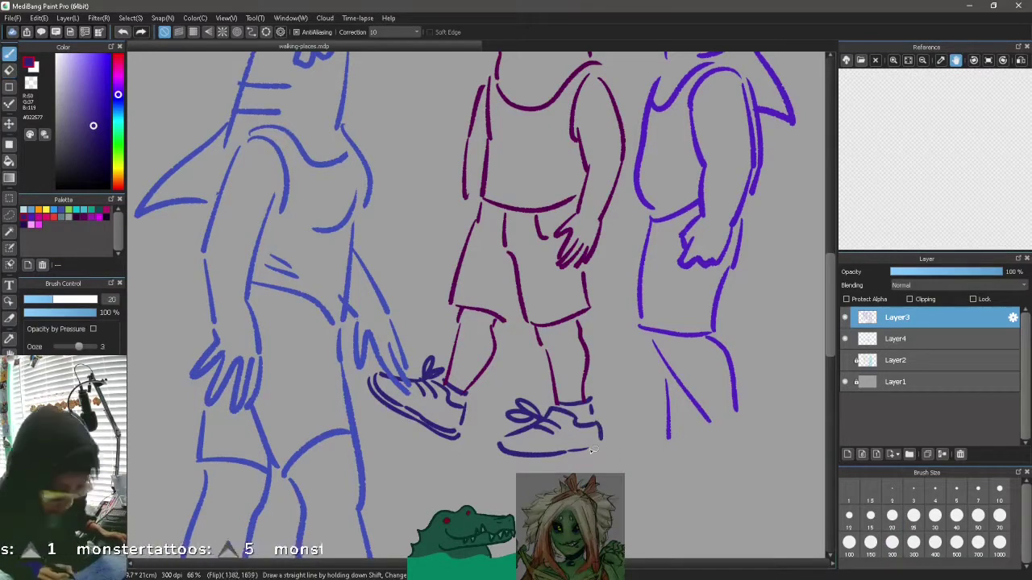
left_click_drag(829, 331, 829, 336)
Step: Select the bird's front shoe on Layer4 with the Lasso and transform it to fit beneath the ankle
left_click(897, 339)
key("l")
left_click_drag(488, 347, 492, 355)
key("ctrl+t")
left_click_drag(328, 255, 331, 263)
left_click(794, 558)
left_click(568, 32)
left_click(225, 18)
left_click(249, 60)
left_click(12, 18)
left_click(100, 149)
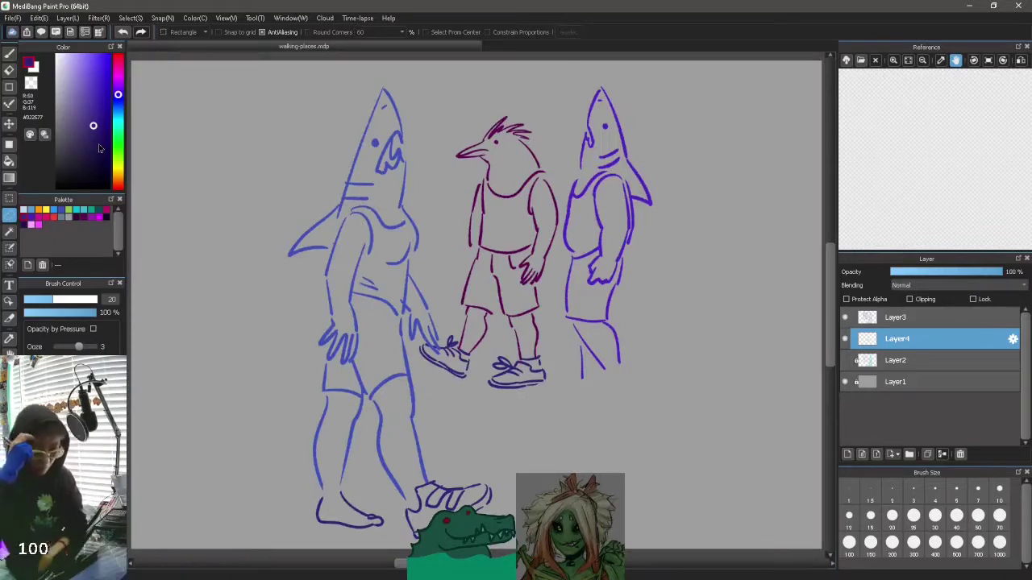
Step: Show the Layer2 guides and try ankle and heel strokes for the purple shark's rear foot on Layer3, undoing unwanted ones
left_click(897, 318)
left_click(845, 361)
scroll(642, 354, "up", 3)
left_click_drag(642, 353, 488, 288)
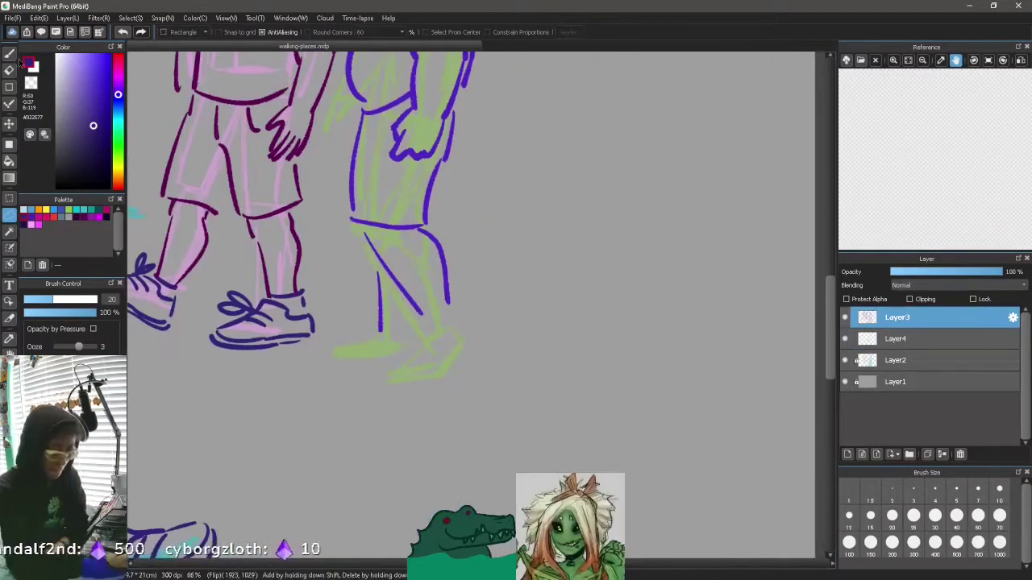
key("b")
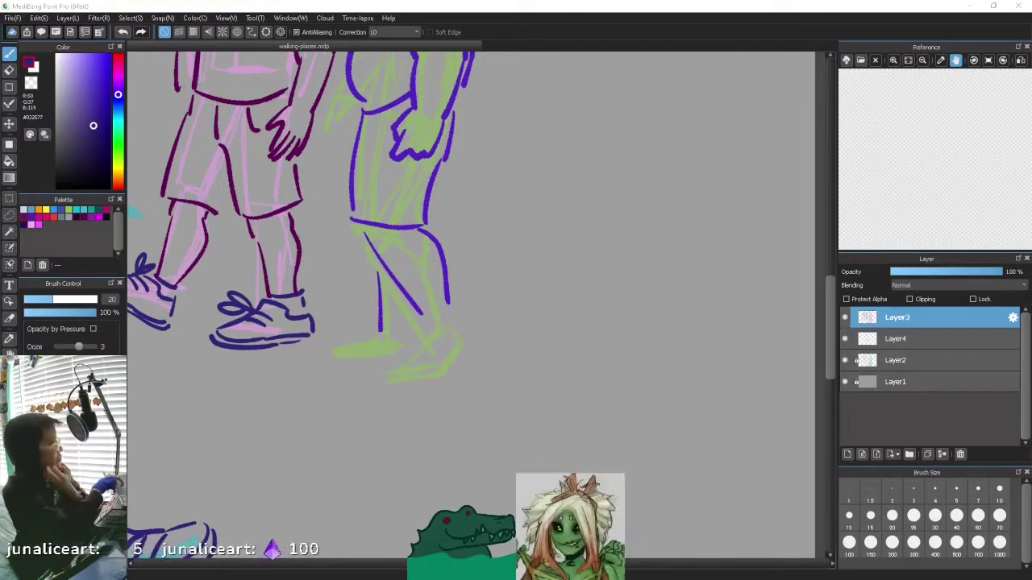
left_click(490, 383)
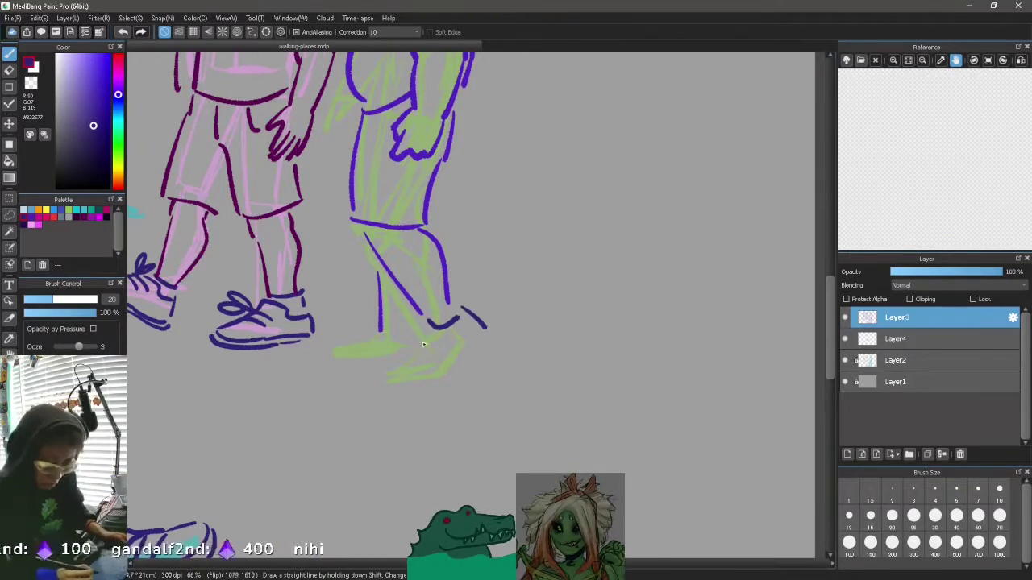
key("ctrl+z")
key("ctrl+z")
key("ctrl+z")
Step: Draw laced shoes on both of the purple shark's feet in dark blue #322577 at brush size 20
mouse_move(423, 351)
left_mouse_down()
mouse_move(450, 364)
mouse_move(434, 337)
mouse_move(419, 380)
mouse_move(483, 334)
left_mouse_up()
key("b")
left_click(226, 18)
left_click(285, 148)
mouse_move(542, 315)
left_mouse_down()
mouse_move(448, 315)
mouse_move(471, 326)
left_mouse_up()
key("b")
mouse_move(490, 324)
left_mouse_down()
mouse_move(481, 334)
mouse_move(542, 351)
left_mouse_up()
left_click_drag(444, 313, 462, 312)
left_click(226, 18)
left_click(261, 61)
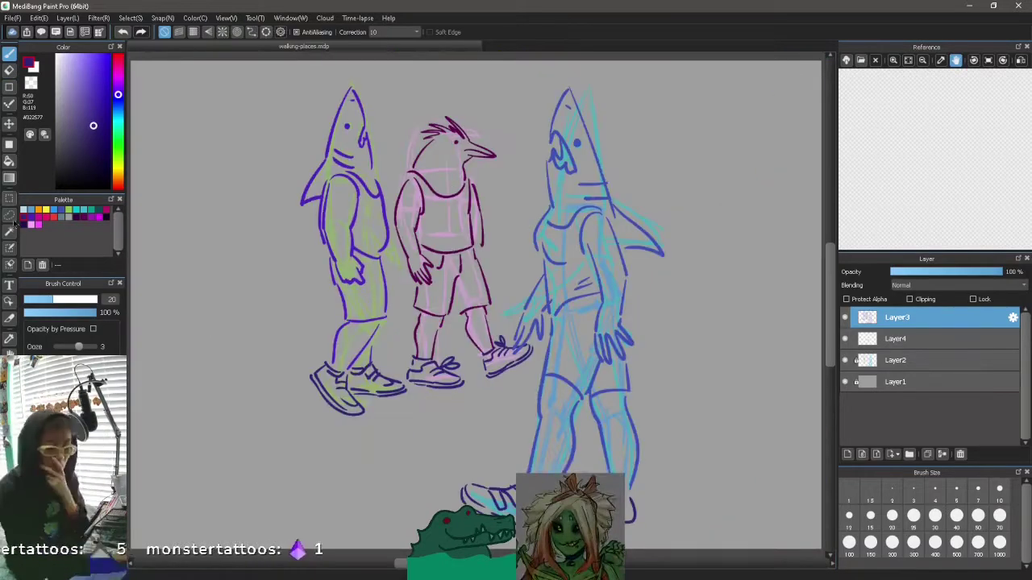
Step: Merge Layer3 into Layer4, lasso the whole purple shark and move it slightly down
key("m")
left_click(941, 454)
mouse_move(391, 272)
left_mouse_down()
mouse_move(420, 408)
mouse_move(391, 274)
left_mouse_up()
key("v")
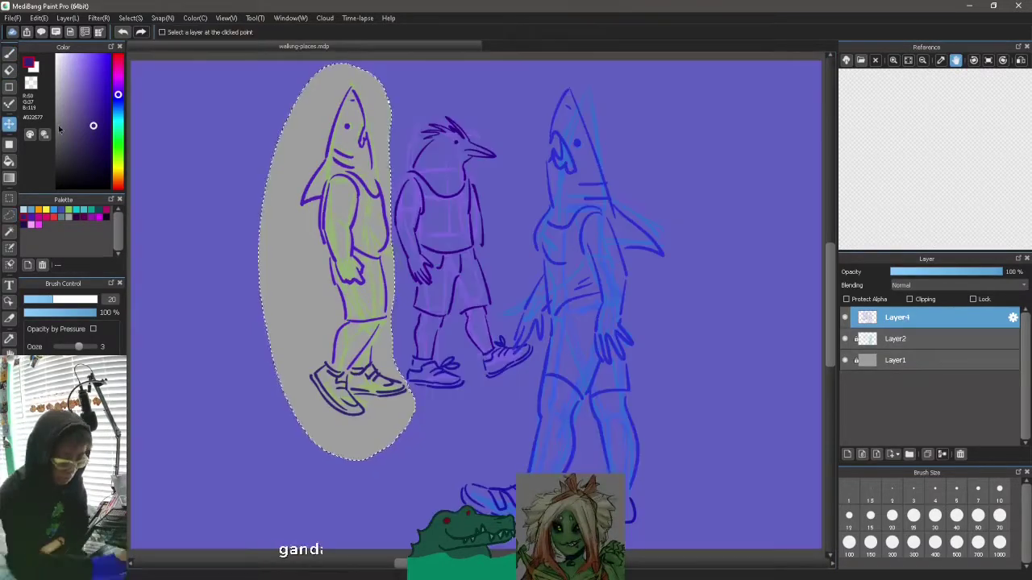
left_click_drag(387, 429, 387, 437)
key("ctrl+d")
Step: Add a new layer above Layer2, pick blue #2196F3, hide Layer2 and lock Layer4
left_click(895, 338)
left_click(847, 454)
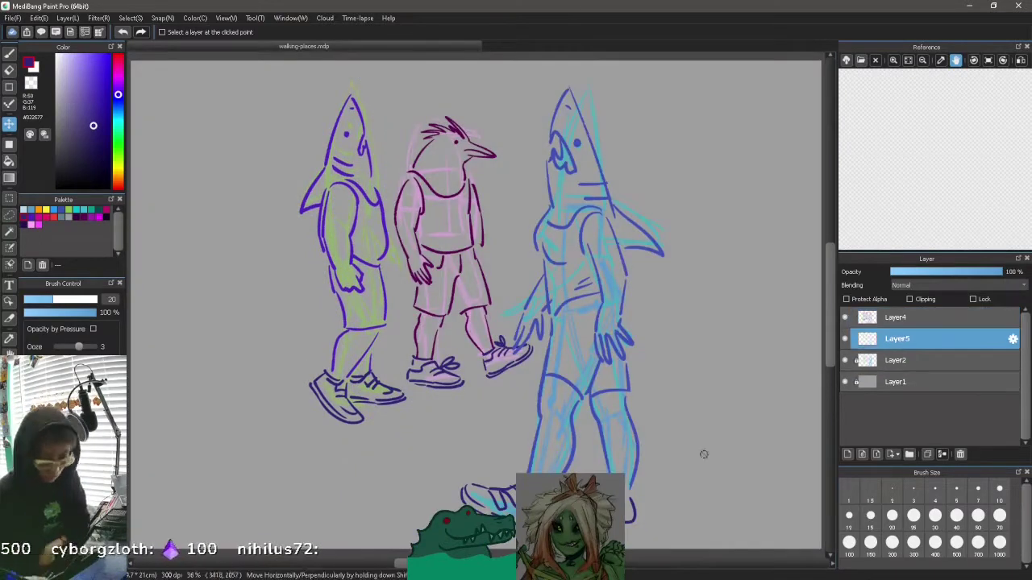
left_click(53, 209)
key("b")
left_click(845, 360)
left_click(939, 317)
left_click(973, 299)
left_click(940, 338)
left_click(12, 18)
left_click(21, 232)
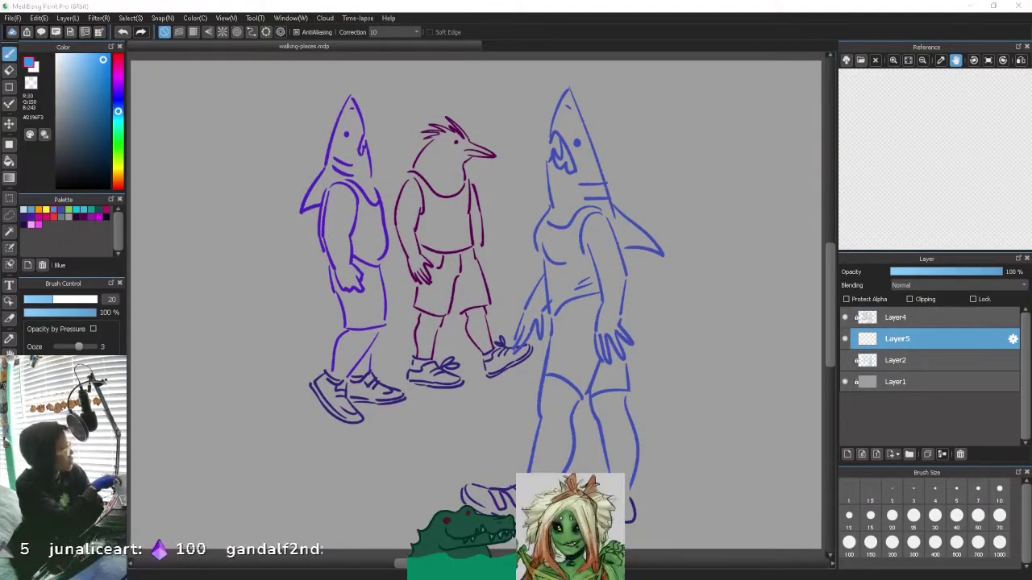
Step: Move Layer5 above Layer4 and sketch new fingers over the blue shark's far hand in magenta #EF06F7
scroll(474, 101, "up", 1)
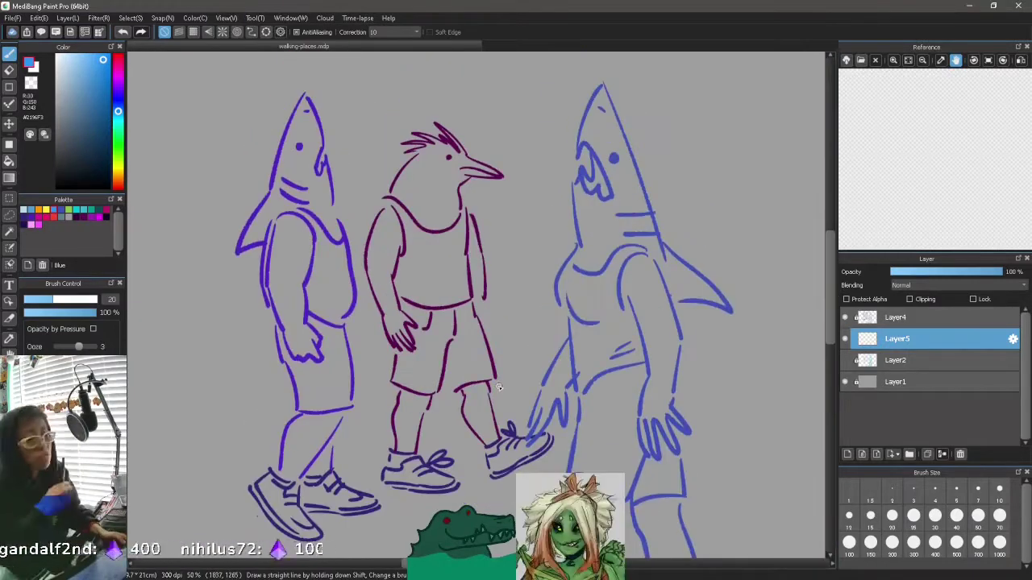
scroll(498, 388, "down", 3)
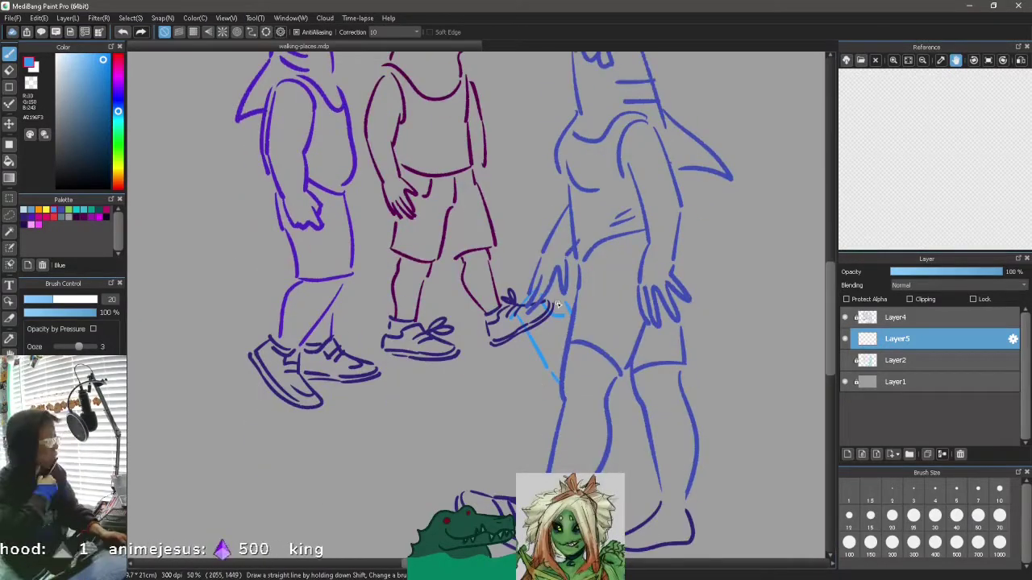
left_click(103, 220)
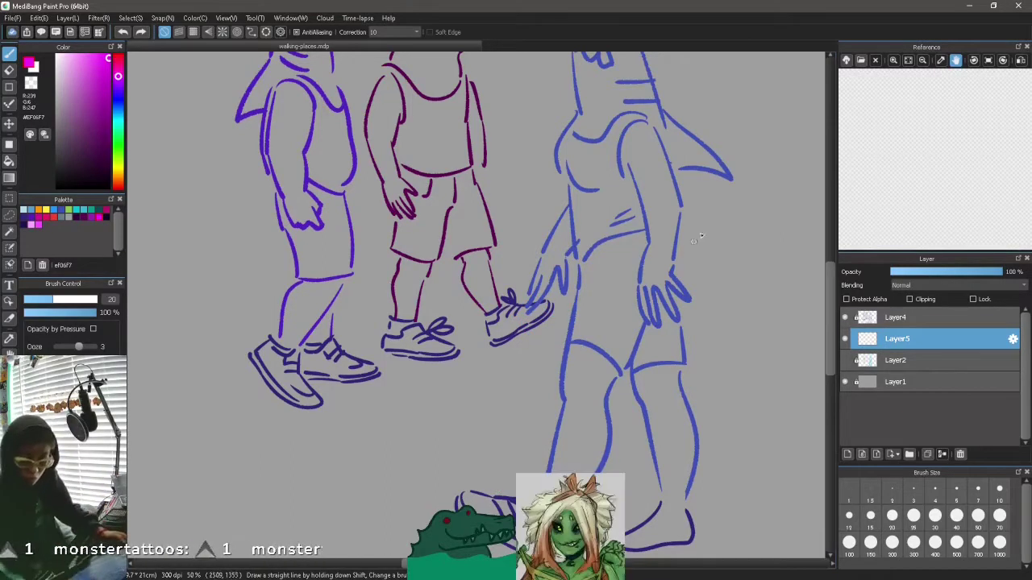
left_click_drag(917, 341, 918, 319)
left_click_drag(534, 283, 551, 304)
left_click_drag(569, 256, 565, 289)
left_click_drag(532, 282, 542, 253)
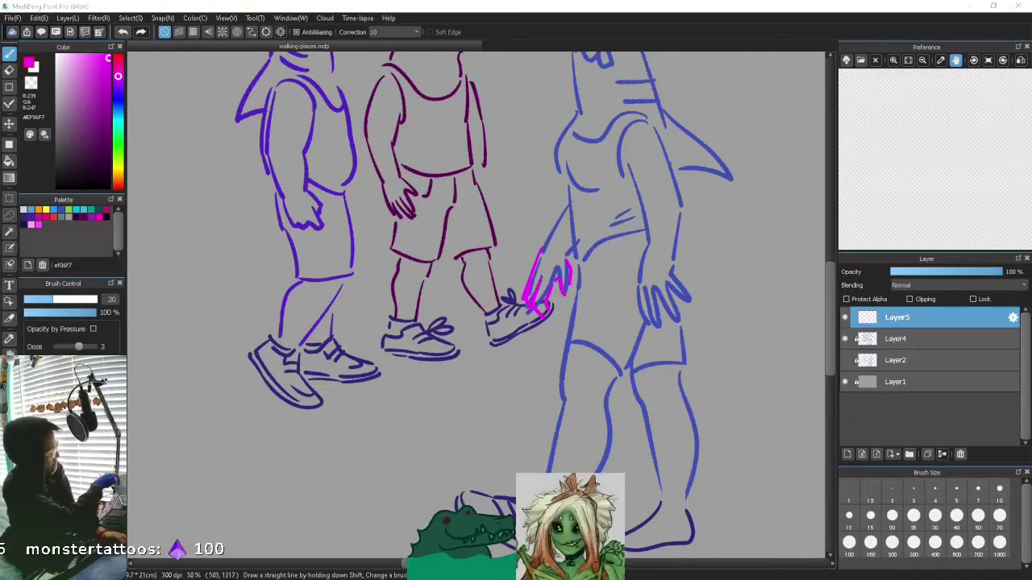
Step: Sketch a shoe dangling from the blue shark's far hand in magenta #EF06F7 on Layer5
left_click_drag(553, 299, 528, 341)
mouse_move(555, 297)
left_mouse_down()
mouse_move(527, 329)
mouse_move(531, 347)
mouse_move(549, 352)
mouse_move(511, 365)
left_mouse_up()
left_click_drag(503, 377, 585, 316)
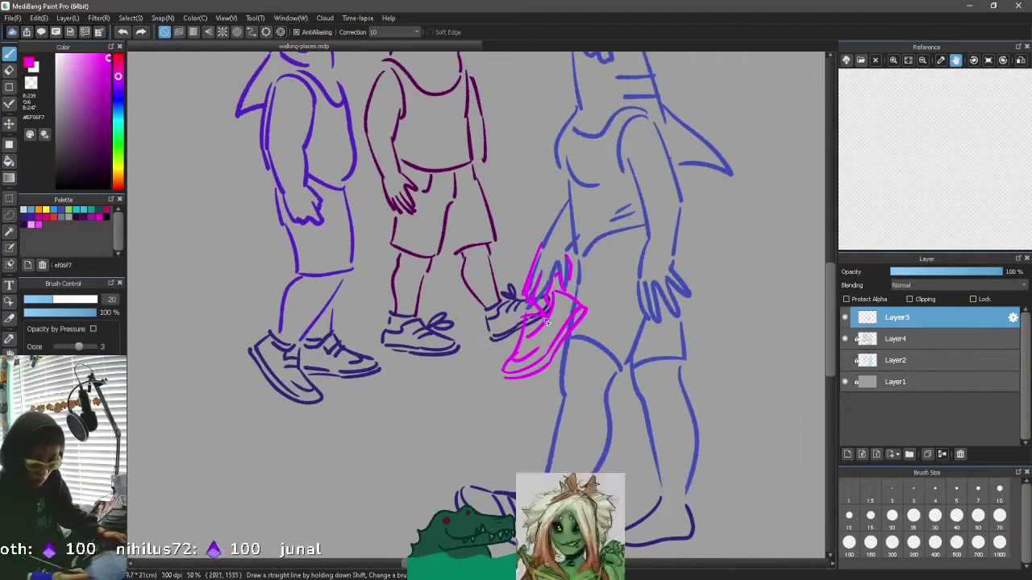
Step: Lasso the magenta shoe, trim the selection around the fingers and transform the shoe to refit it beneath the hand
key("l")
left_click_drag(522, 316, 519, 316)
key("v")
key("s")
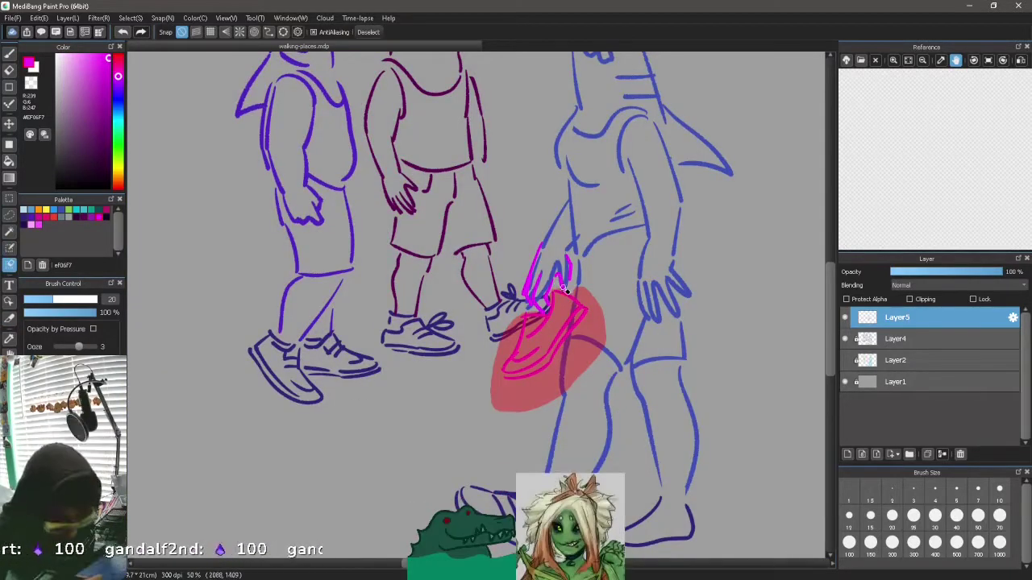
key("ctrl+t")
mouse_move(601, 304)
left_mouse_down()
mouse_move(556, 433)
mouse_move(600, 298)
left_mouse_up()
mouse_move(644, 290)
left_mouse_down()
mouse_move(648, 316)
mouse_move(617, 240)
mouse_move(643, 285)
left_mouse_up()
left_click(794, 557)
Step: Hide Layer5 and select the spaces between the blue shark's far fingers with the Magic Wand
key("ctrl+minus")
key("ctrl+0")
left_click(9, 231)
left_click(530, 328)
left_click(225, 17)
left_click(248, 32)
left_click(226, 18)
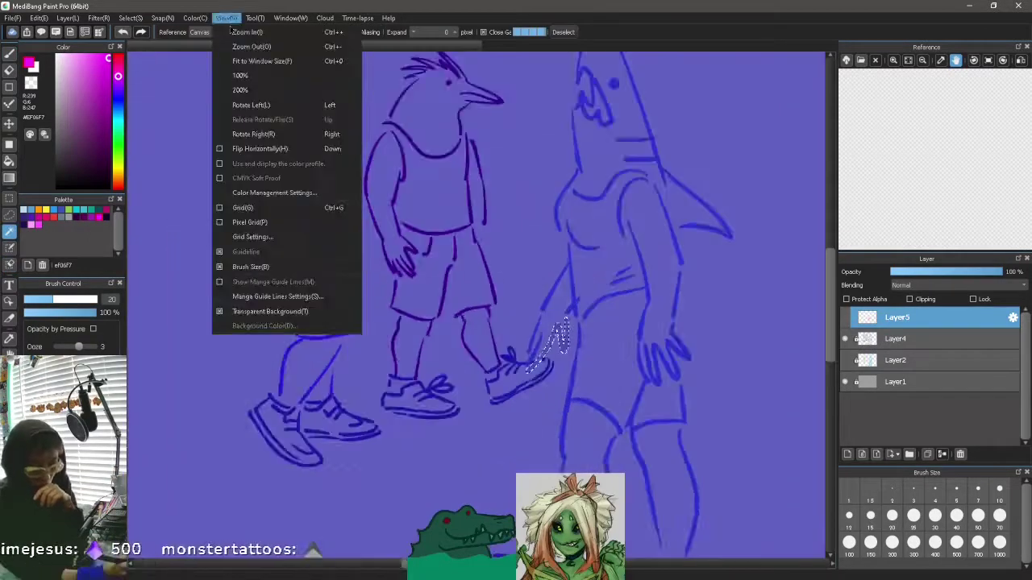
left_click(248, 32)
left_click(549, 362, "shift")
left_click(580, 282, "shift")
Step: Paint a selection over the whole blue shark with the Select Pen at size 100
left_click(10, 248)
key("ctrl+minus")
key("ctrl+minus")
left_click(999, 542)
mouse_move(556, 266)
left_mouse_down()
mouse_move(575, 177)
mouse_move(621, 436)
left_mouse_up()
left_click(851, 543)
mouse_move(532, 298)
left_mouse_down()
mouse_move(559, 321)
mouse_move(492, 492)
left_mouse_up()
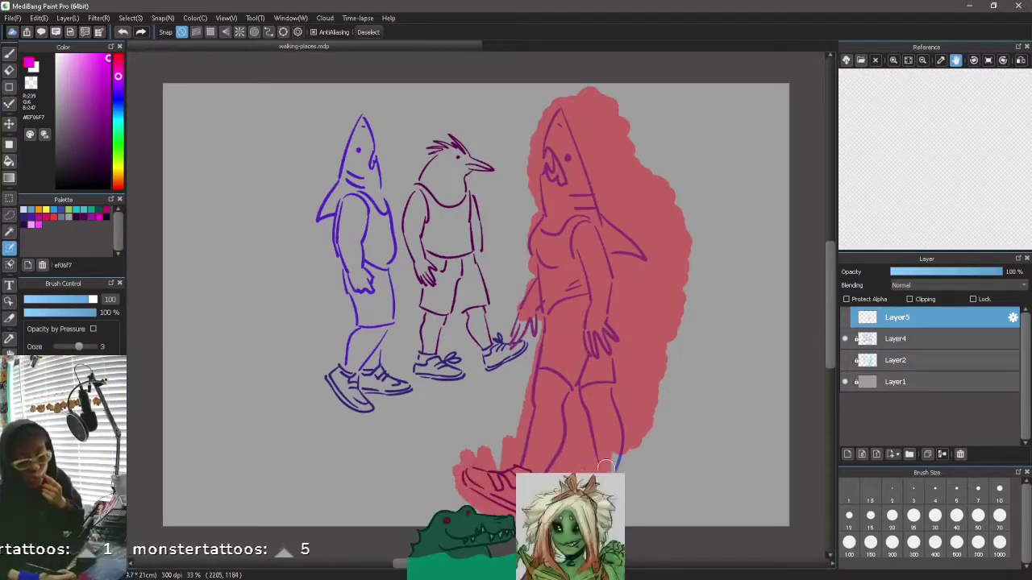
Step: Unlock Layer4, cut the selected blue shark out of it and clear the selection
left_click(923, 345)
left_click(973, 299)
key("Delete")
left_click(923, 318)
key("ctrl+d")
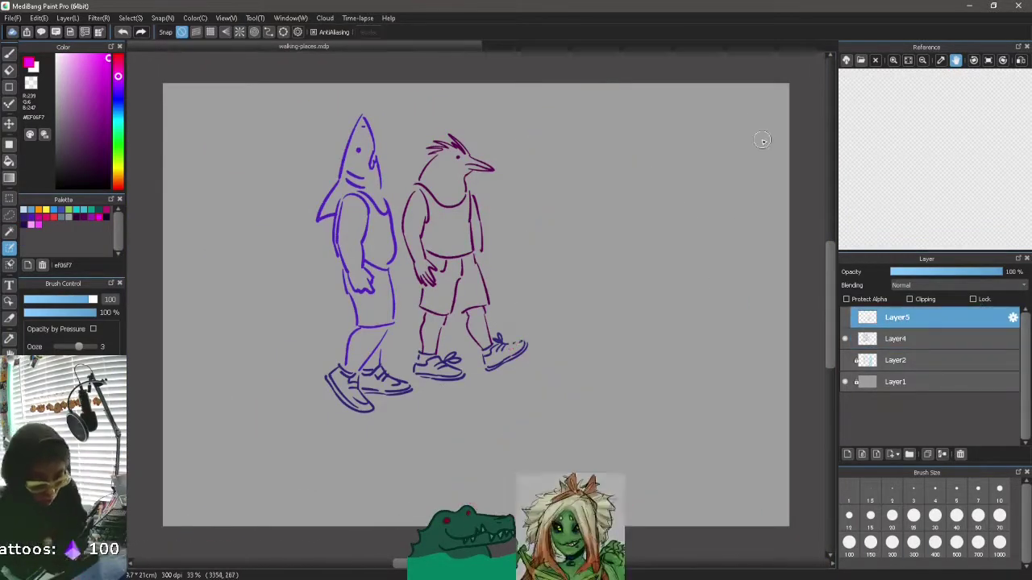
Step: Erase leftover traces of the blue shark beside the bird on Layer4 with a size 100 eraser
left_click(10, 71)
key("ctrl+plus")
key("ctrl+plus")
left_click(922, 339)
left_click_drag(613, 386, 514, 386)
left_click_drag(693, 212, 691, 396)
left_click_drag(691, 443, 679, 89)
Step: Clean up stray finger fragments around the toe of the bird's front shoe with a smaller eraser
left_click(913, 520)
left_click(226, 19)
left_click(229, 29)
left_click(227, 18)
left_click(229, 28)
left_click(226, 18)
left_click(230, 28)
left_click_drag(475, 120, 476, 471)
left_click(956, 517)
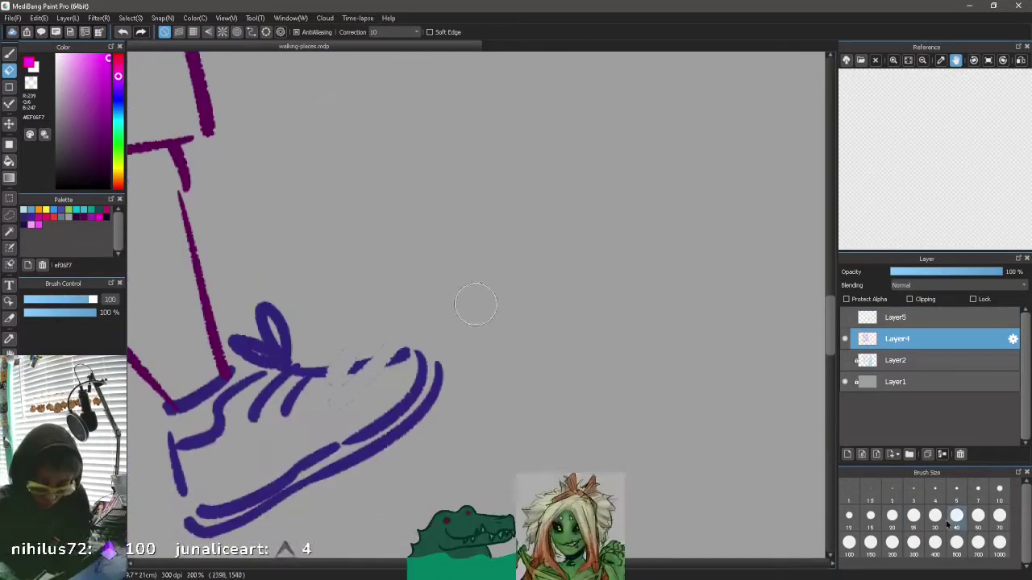
left_click(870, 518)
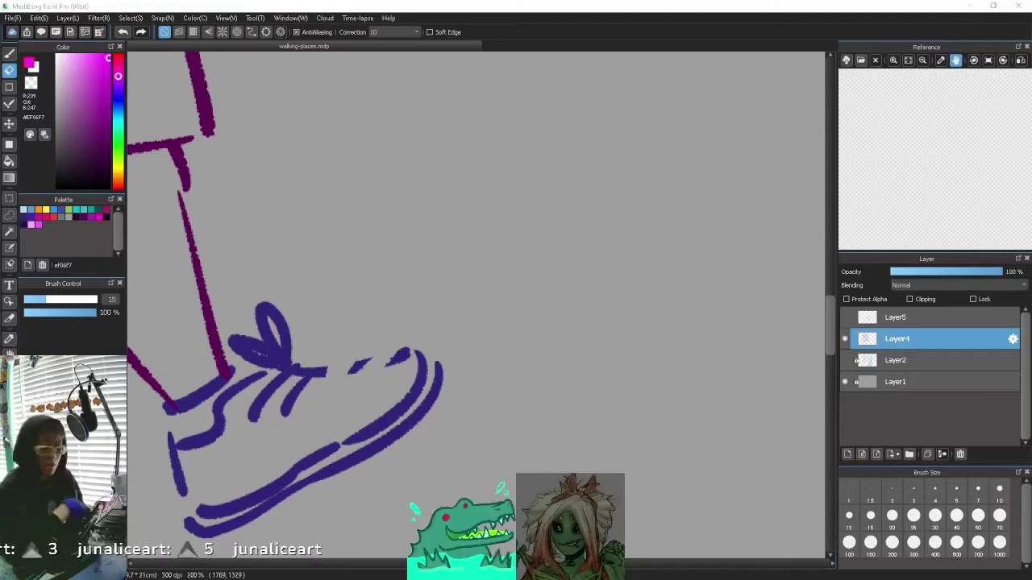
Step: Paste the cut artwork on a new layer and rearrange the figures with the blue shark behind the purple shark and bird
key("ctrl+minus")
key("ctrl+minus")
key("ctrl+minus")
key("ctrl+minus")
key("ctrl+minus")
key("ctrl+0")
key("ctrl+v")
left_click_drag(499, 378, 486, 370)
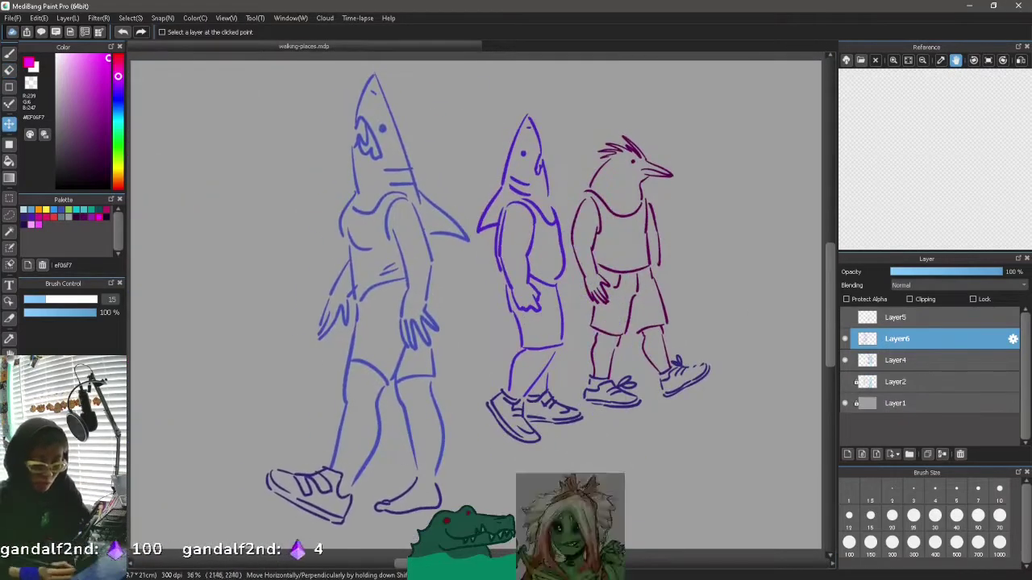
Step: Transform the purple shark and bird together to bring them closer to the blue shark
key("ctrl+t")
left_click_drag(620, 347, 607, 369)
mouse_move(385, 401)
left_mouse_down()
mouse_move(387, 437)
mouse_move(457, 427)
mouse_move(386, 411)
left_mouse_up()
key("Return")
key("ctrl+minus")
key("ctrl+minus")
left_click_drag(732, 339, 732, 435)
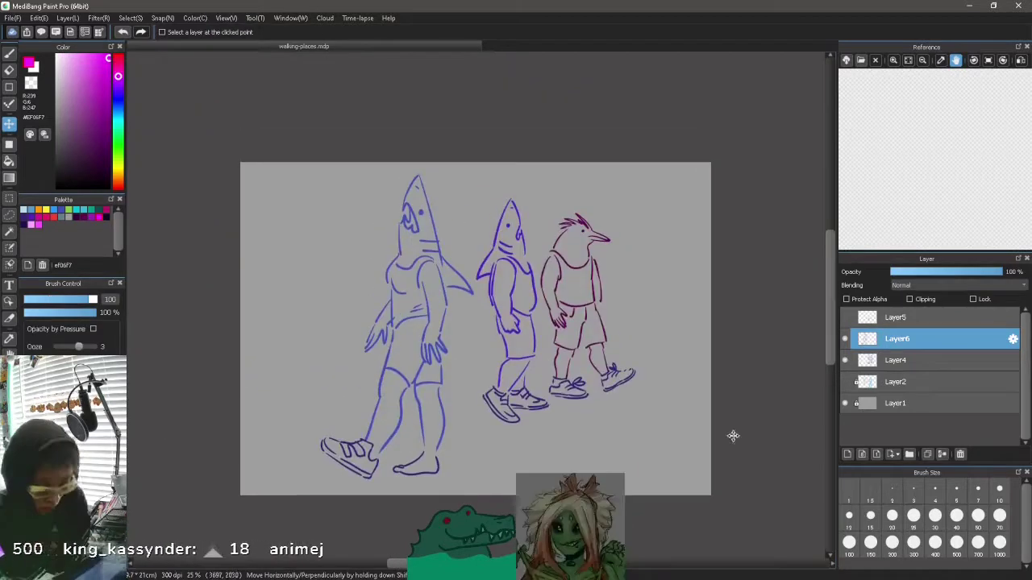
Step: Lasso the purple shark, transform it slightly to refit it between the other figures and clear the selection
key("l")
mouse_move(486, 202)
left_mouse_down()
mouse_move(474, 408)
mouse_move(476, 221)
left_mouse_up()
key("ctrl+t")
key("Escape")
left_click(897, 360)
key("ctrl+t")
left_click_drag(592, 161, 598, 165)
scroll(593, 169, "up", 6)
key("Return")
key("ctrl+d")
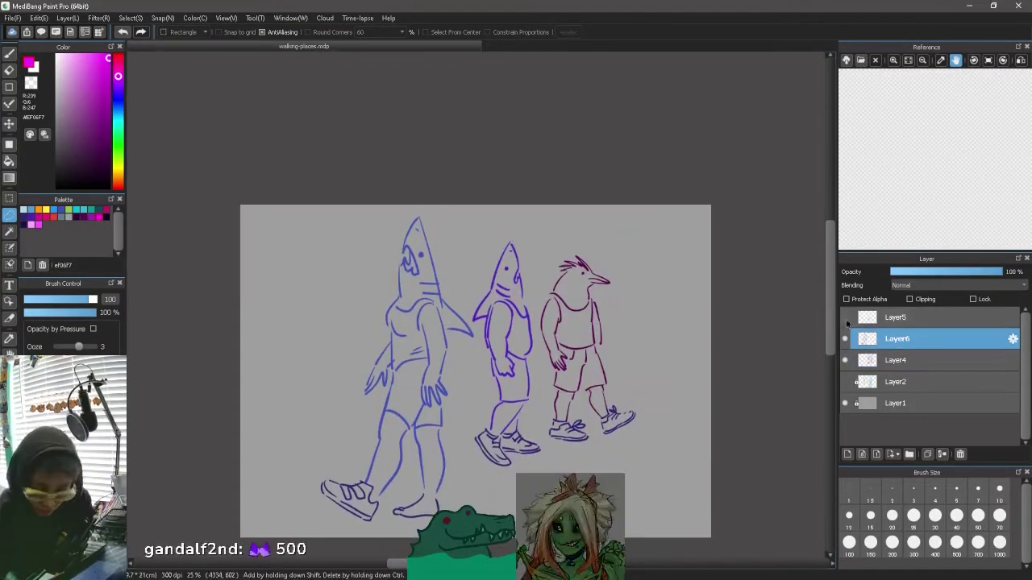
Step: Show Layer5 and move the magenta hand-and-shoe sketch onto the blue shark's far hand
left_click_drag(601, 420, 538, 420)
left_click_drag(538, 433, 458, 429)
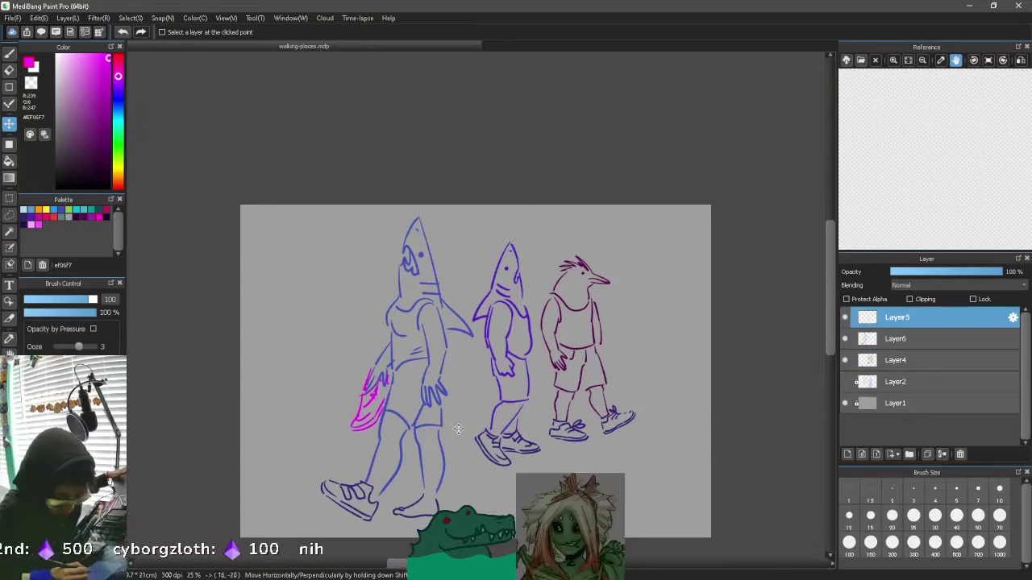
Step: Move and transform the magenta hand-and-shoe sketch farther out from the blue shark, and merge Layer6 down into Layer4
mouse_move(411, 390)
left_mouse_down()
mouse_move(408, 399)
mouse_move(390, 375)
mouse_move(404, 382)
mouse_move(368, 393)
left_mouse_up()
key("ctrl+t")
left_click(793, 558)
left_click(850, 340)
key("e")
key("ctrl+e")
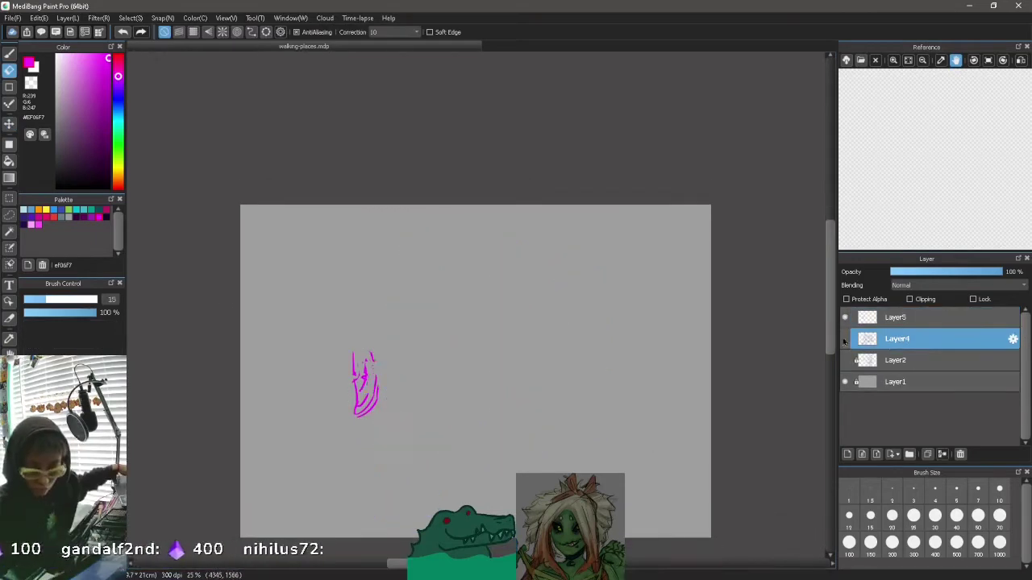
Step: Move Layer4 above the sketch layer and set up a size 20 indigo brush for inking
left_click(226, 18)
left_click(245, 30)
left_click(891, 516)
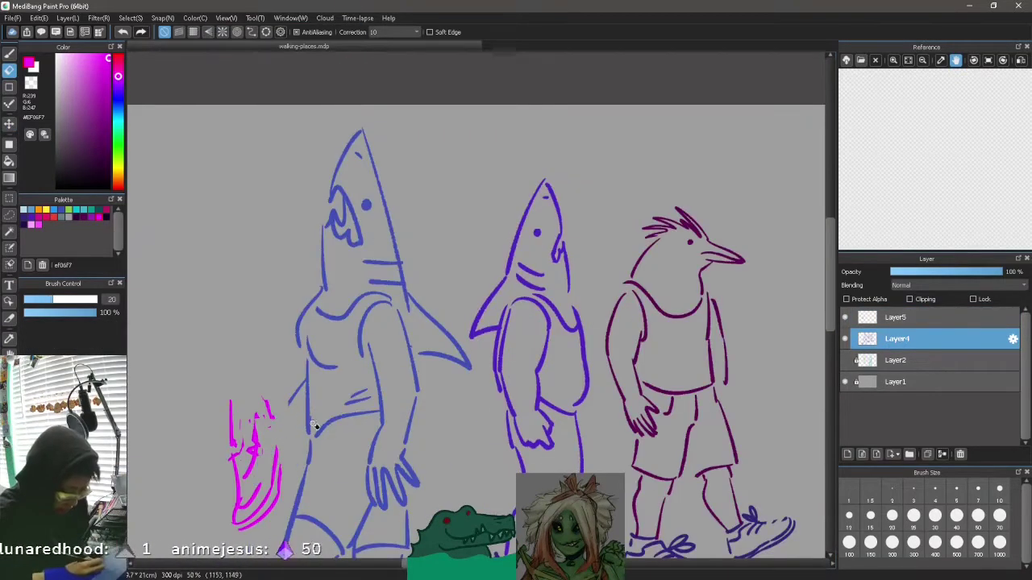
key("b")
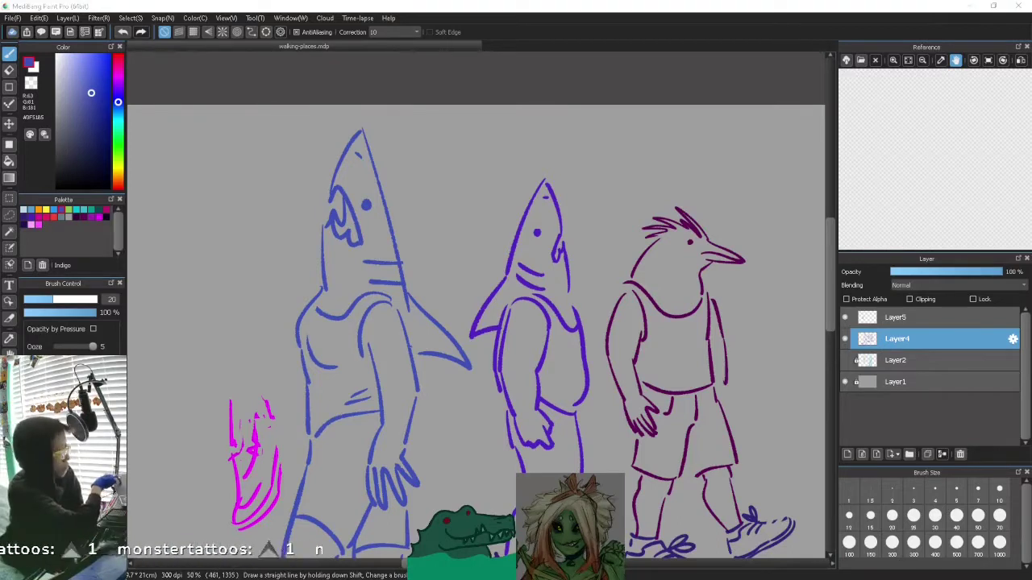
left_click_drag(321, 289, 319, 297)
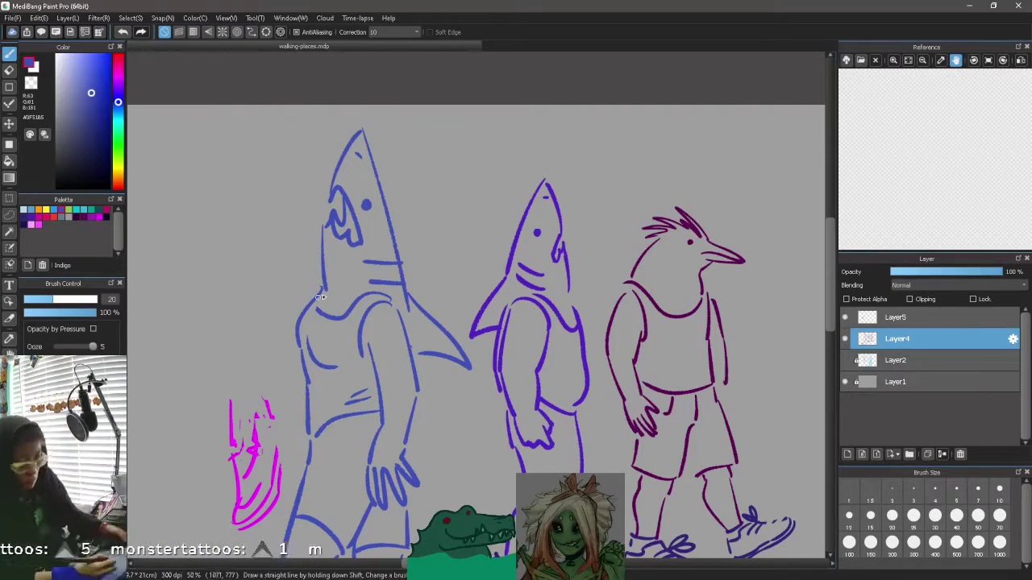
left_click_drag(897, 348, 894, 319)
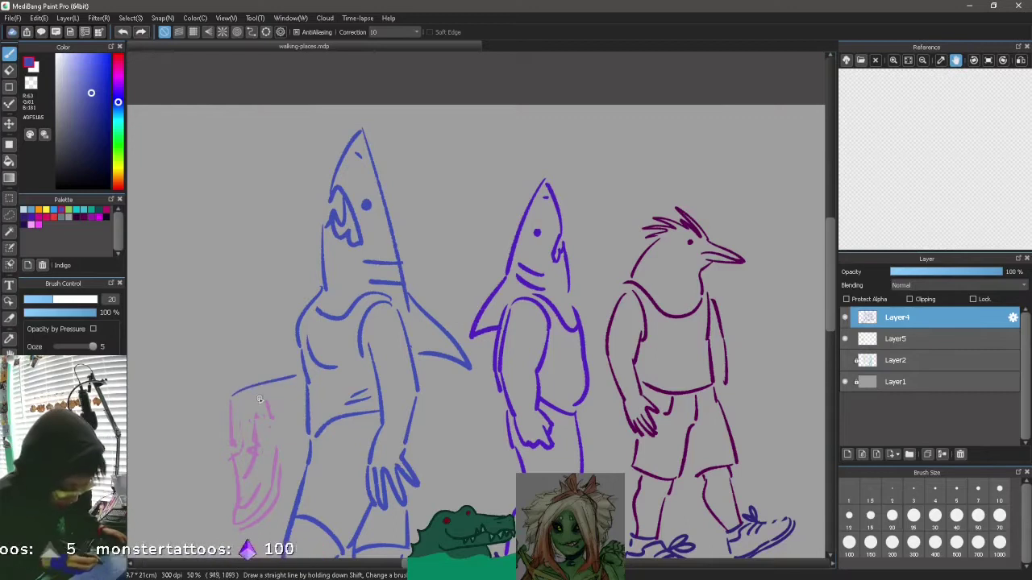
Step: Try to ink the blue shark's far arm, hand and carried shoe over the faded sketch
key("ctrl+z")
mouse_move(267, 406)
left_mouse_down()
mouse_move(242, 451)
mouse_move(243, 435)
left_mouse_up()
key("ctrl+z")
key("ctrl+z")
key("ctrl+z")
key("ctrl+z")
mouse_move(237, 513)
left_mouse_down()
mouse_move(274, 482)
mouse_move(281, 436)
left_mouse_up()
left_click_drag(237, 469, 263, 440)
scroll(250, 439, "down", 4)
key("ctrl+z")
key("ctrl+z")
key("ctrl+z")
left_click_drag(252, 243, 211, 259)
left_click_drag(221, 262, 237, 284)
key("ctrl+z")
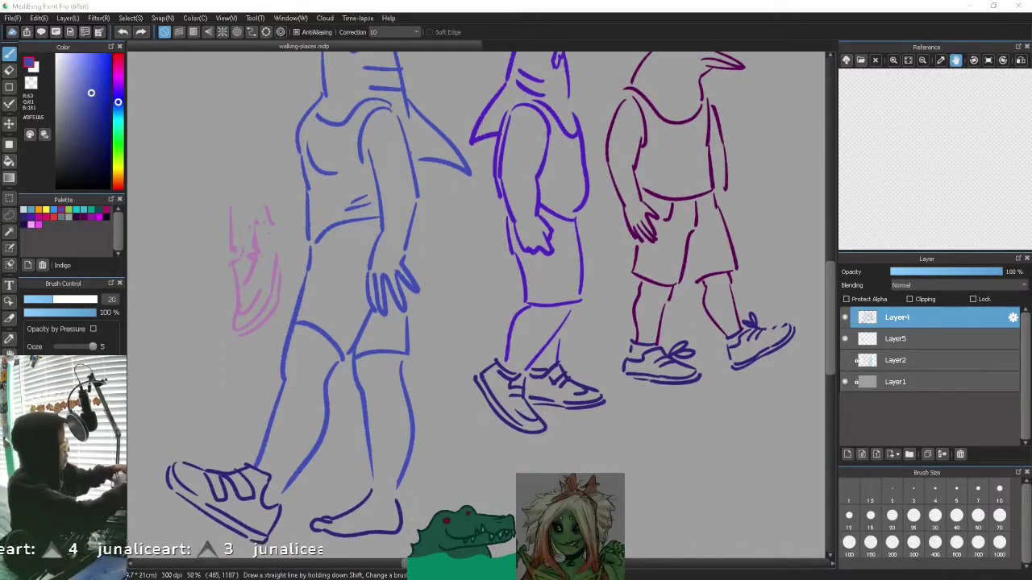
left_click_drag(291, 167, 234, 204)
key("ctrl+z")
mouse_move(304, 204)
left_mouse_down()
mouse_move(266, 211)
mouse_move(275, 232)
left_mouse_up()
left_click_drag(233, 207, 236, 250)
key("ctrl+z")
key("ctrl+z")
key("ctrl+z")
key("ctrl+z")
key("ctrl+z")
key("ctrl+z")
Step: Flip the canvas horizontally and ink the blue shark's bent far arm and gripping hand over the sketch
key("Down")
scroll(673, 274, "up", 2)
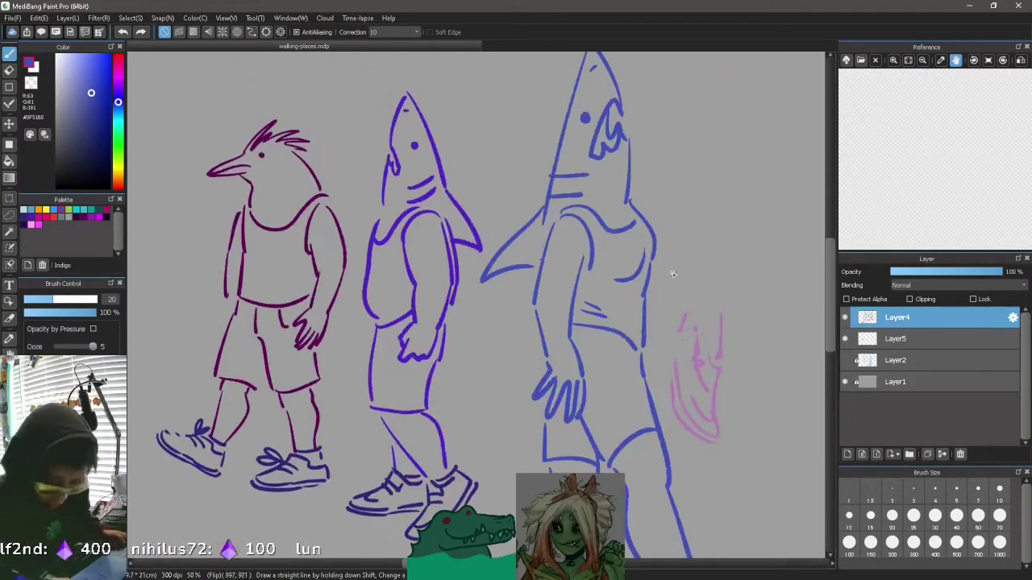
key("ctrl+z")
key("ctrl+z")
mouse_move(699, 292)
left_mouse_down()
mouse_move(714, 349)
mouse_move(696, 320)
mouse_move(712, 342)
left_mouse_up()
key("ctrl+z")
key("ctrl+z")
left_click_drag(696, 321, 706, 342)
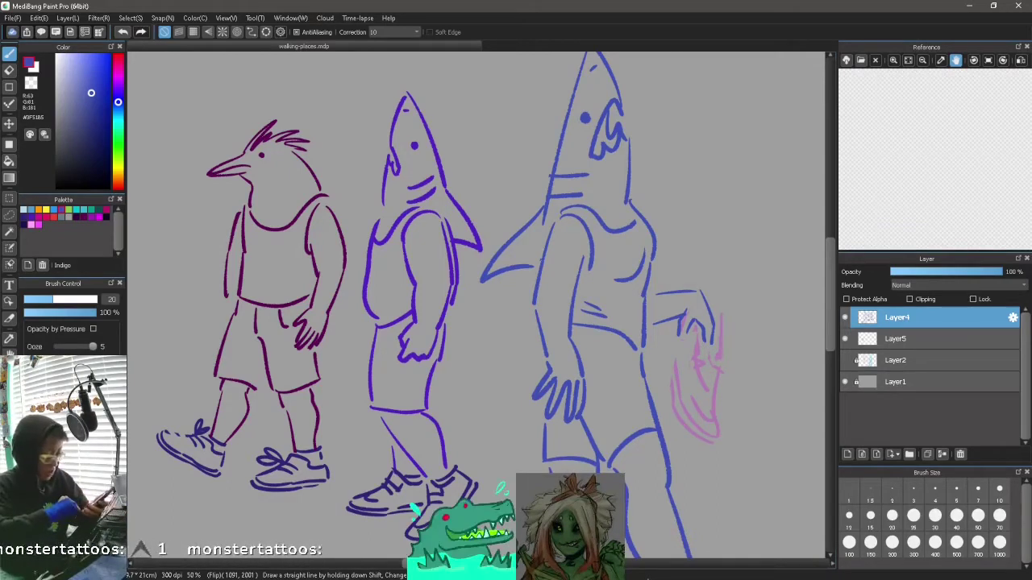
key("ctrl+z")
key("ctrl+z")
Step: Ink the outline of the carried shoe hanging from the blue shark's hand and erase its stray ends
mouse_move(829, 340)
left_mouse_down()
mouse_move(830, 386)
mouse_move(830, 374)
left_mouse_up()
key("e")
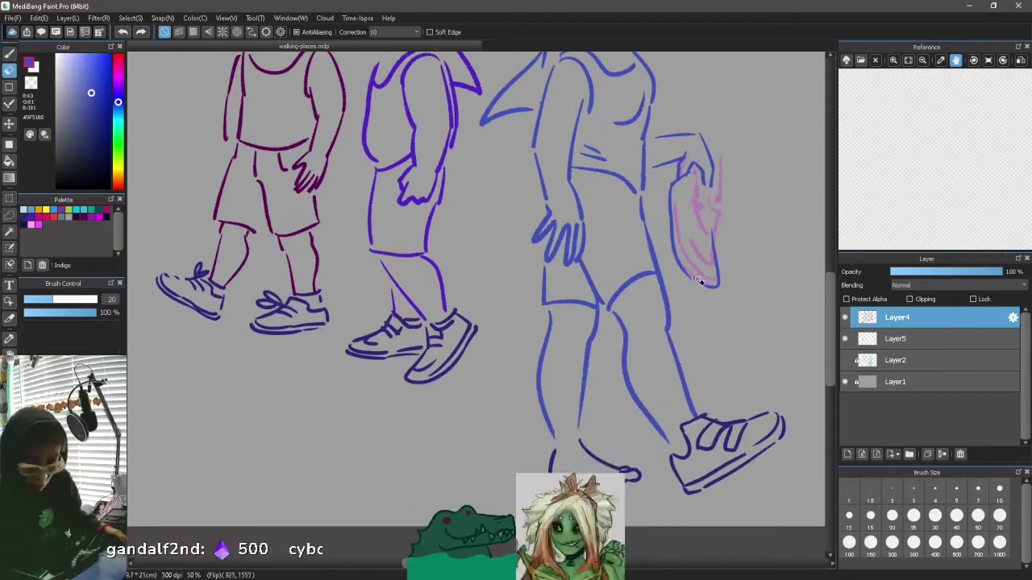
key("b")
key("ctrl+z")
left_click_drag(677, 181, 680, 229)
left_click_drag(692, 208, 714, 221)
left_click(9, 70)
left_click_drag(684, 377, 716, 390)
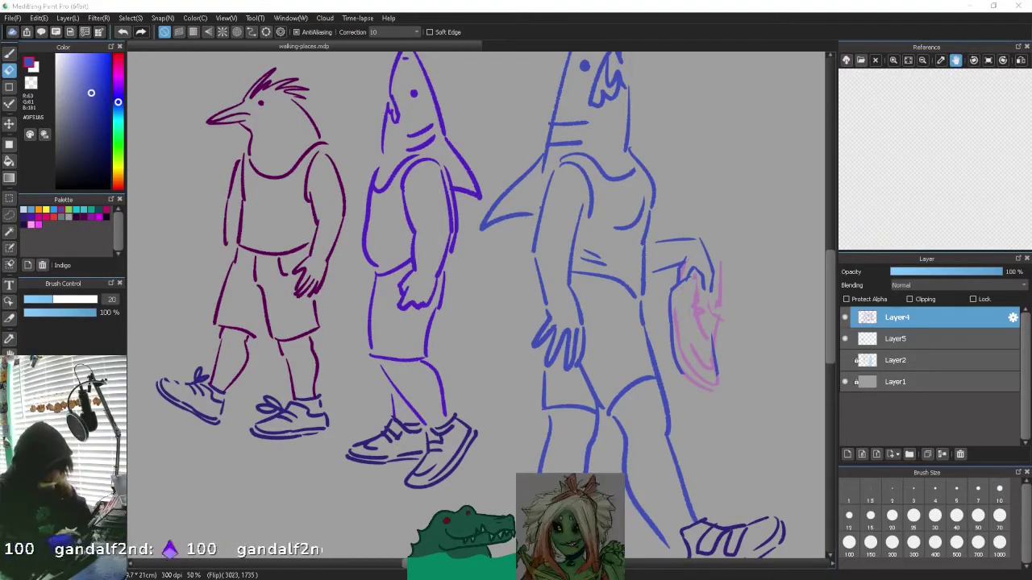
Step: Rotate the canvas and ink the opening and tongue of the carried shoe in indigo
key("b")
mouse_move(699, 282)
left_mouse_down()
mouse_move(693, 311)
mouse_move(713, 345)
left_mouse_up()
key("ctrl+z")
key("ctrl+z")
key("Left")
key("Left")
key("Left")
key("e")
key("b")
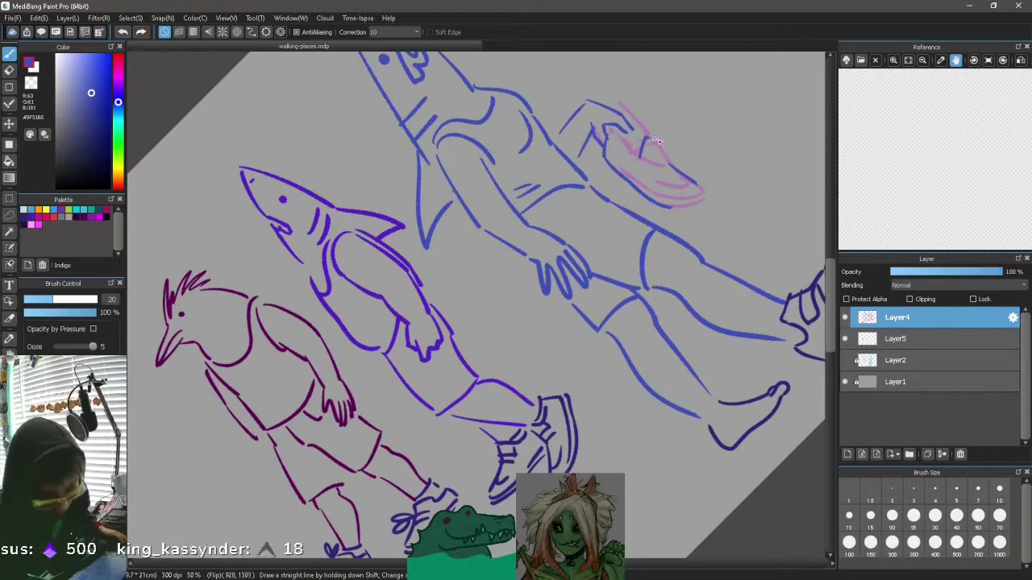
mouse_move(656, 140)
left_mouse_down()
mouse_move(692, 163)
mouse_move(678, 139)
left_mouse_up()
Step: Ink the sole edge and rounded toe of the carried shoe
left_click_drag(699, 187, 674, 209)
key("ctrl+z")
scroll(668, 206, "right", 3)
mouse_move(500, 166)
left_mouse_down()
mouse_move(574, 198)
mouse_move(582, 189)
left_mouse_up()
key("ctrl+z")
left_click_drag(583, 190, 554, 212)
key("ctrl+z")
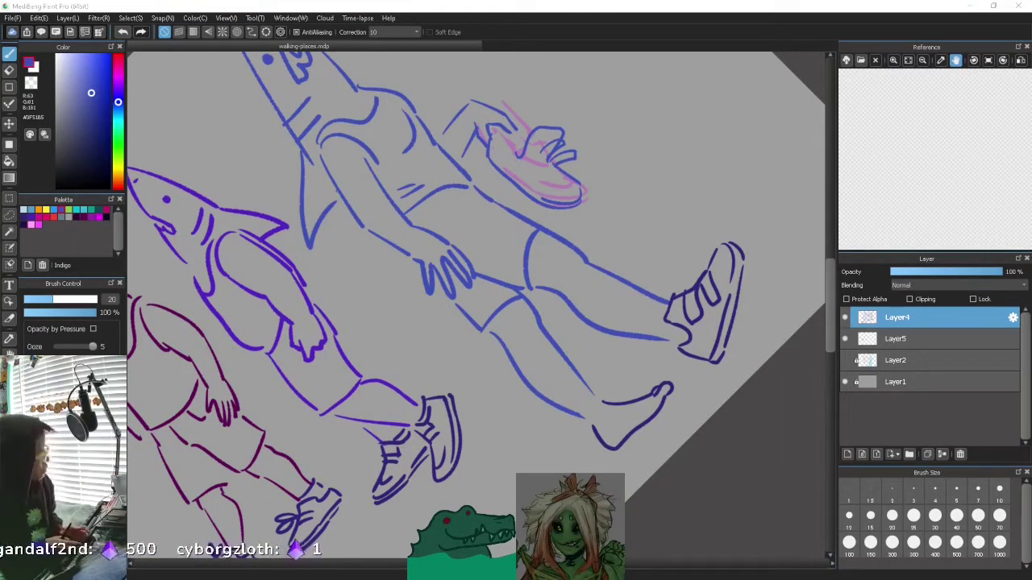
Step: Straighten the canvas, clean up the carried shoe's lines and ink straps across its upper
left_click_drag(497, 138, 495, 266)
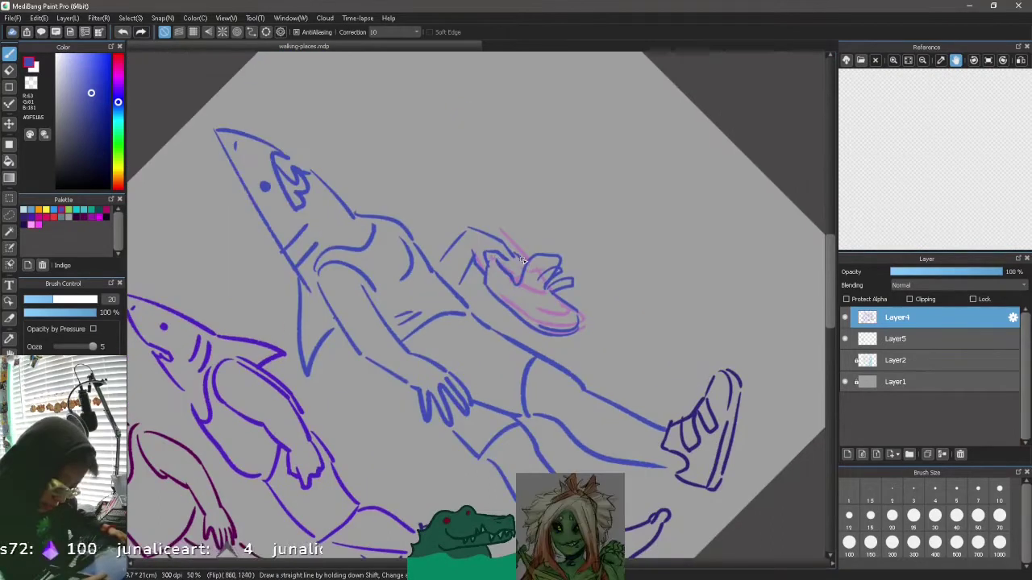
key("Up")
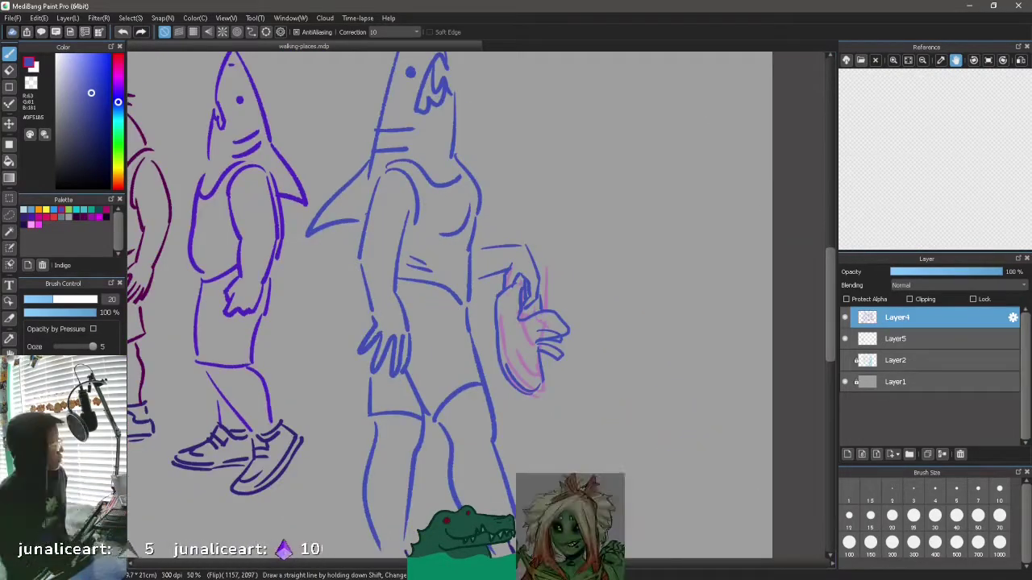
key("e")
mouse_move(536, 340)
left_mouse_down()
mouse_move(564, 347)
mouse_move(537, 338)
left_mouse_up()
key("b")
left_click_drag(538, 345, 516, 350)
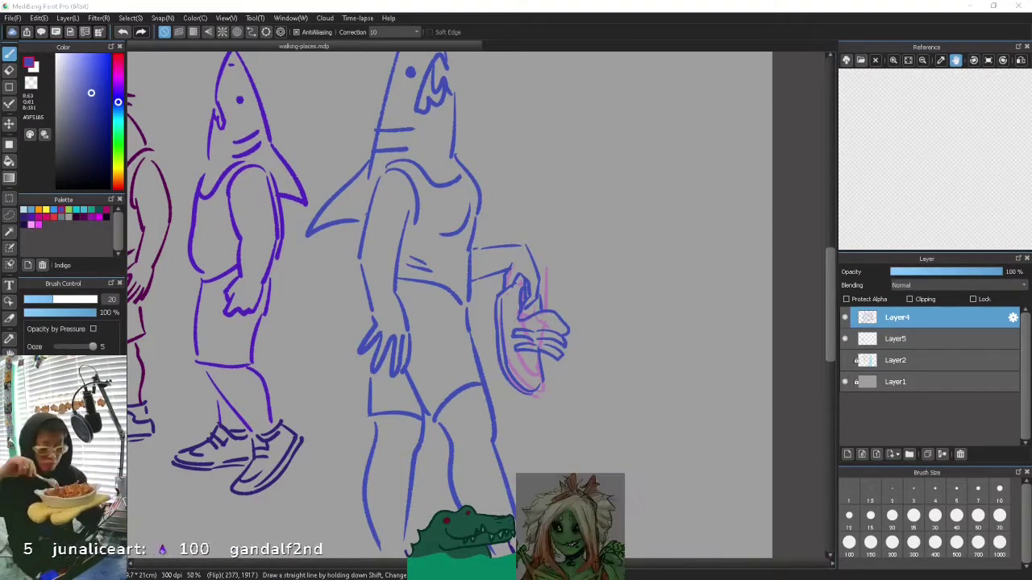
Step: Switch to the web browser and skim the Wikipedia article on echidnas
left_click_drag(0, 17, 860, 31)
left_click(672, 341)
left_click_drag(742, 512, 861, 512)
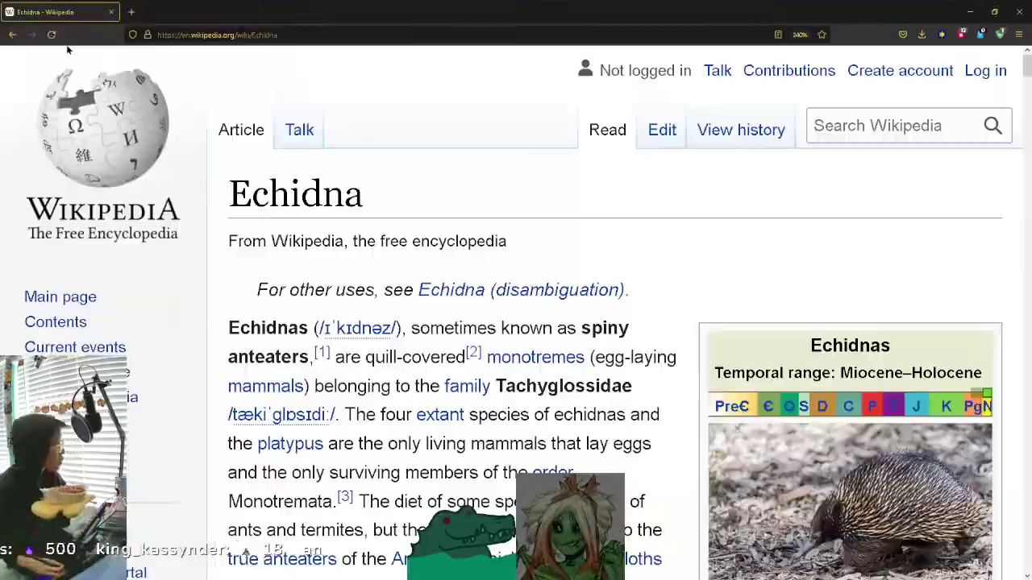
scroll(516, 322, "down", 2)
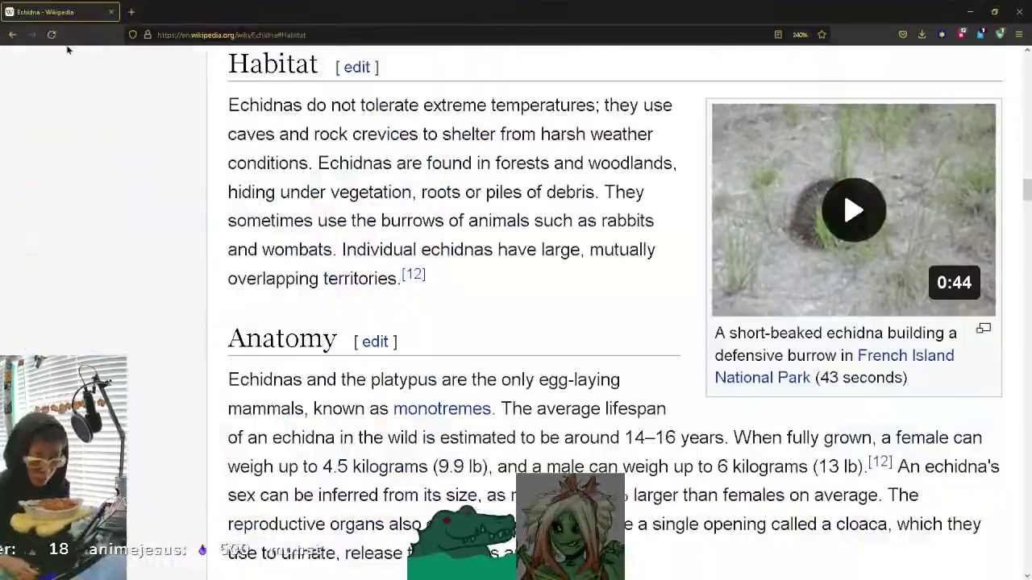
scroll(68, 50, "down", 15)
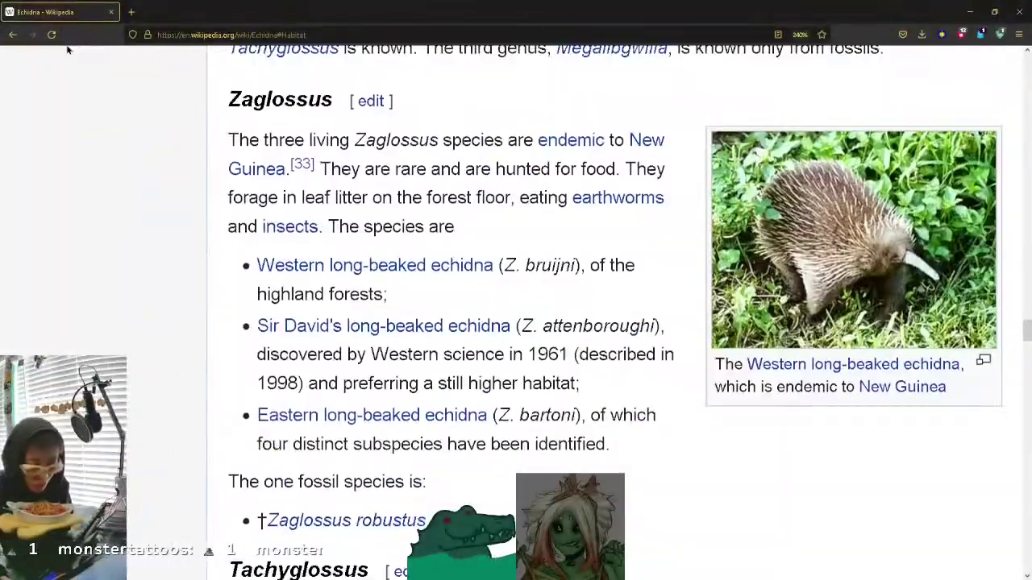
Step: Search the web for images of "short beaked echidna" and open the Bush Heritage Australia page
key("ctrl+l")
type("short beaked echidna")
key("Return")
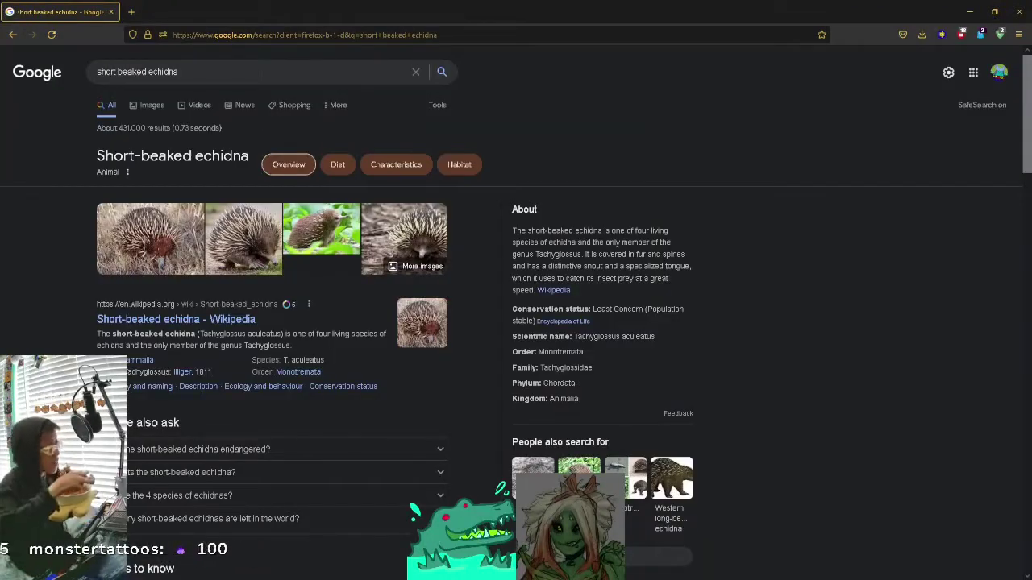
left_click(147, 105)
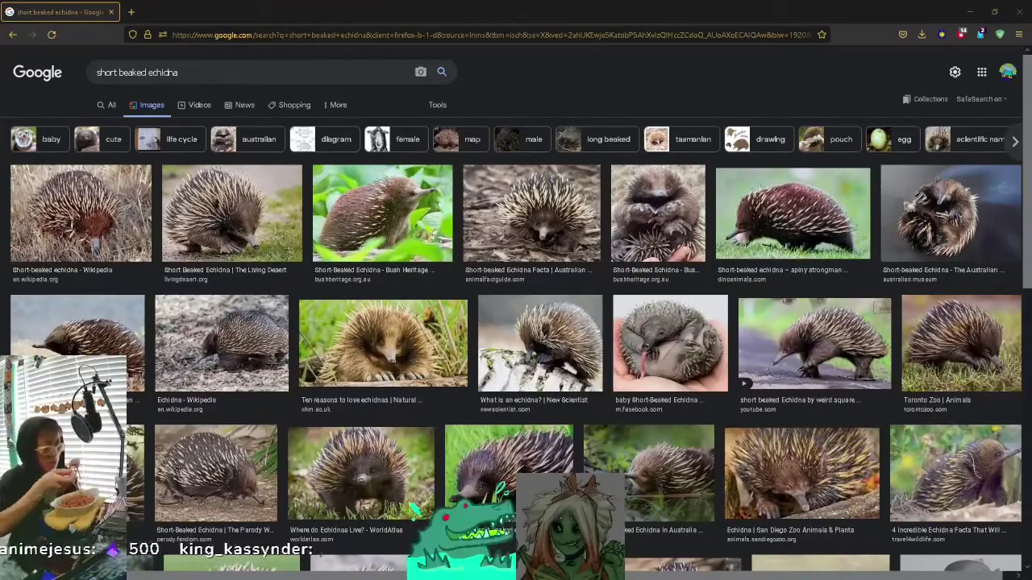
left_click(199, 105)
left_click(201, 165)
Step: Enlarge the Bush Heritage echidna page to 150% and look through its photos, text and echidna video
scroll(210, 242, "down", 8)
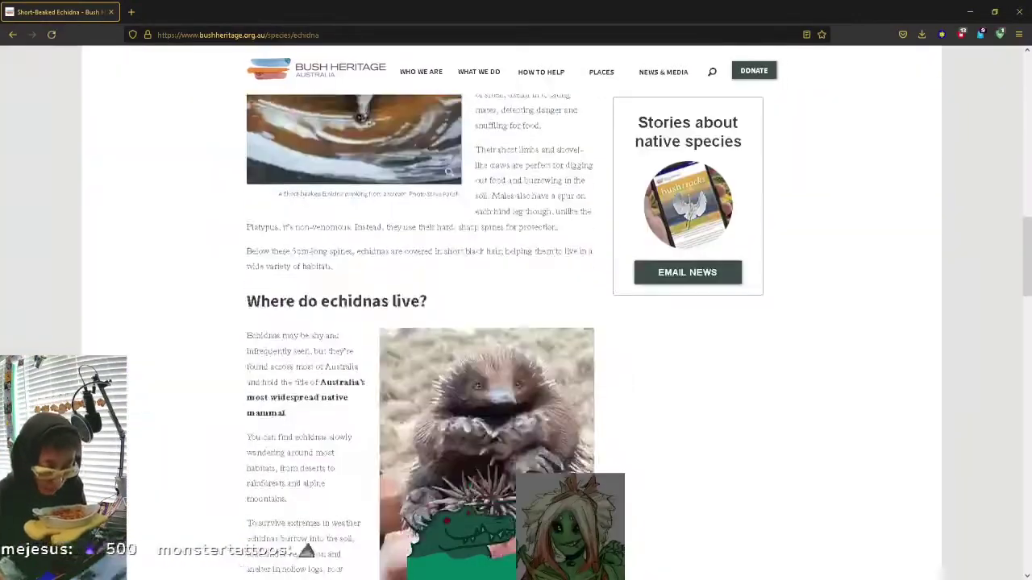
scroll(209, 242, "up", 10)
left_click(1019, 34)
double_click(997, 336)
double_click(997, 336)
left_click(855, 280)
scroll(870, 282, "down", 5)
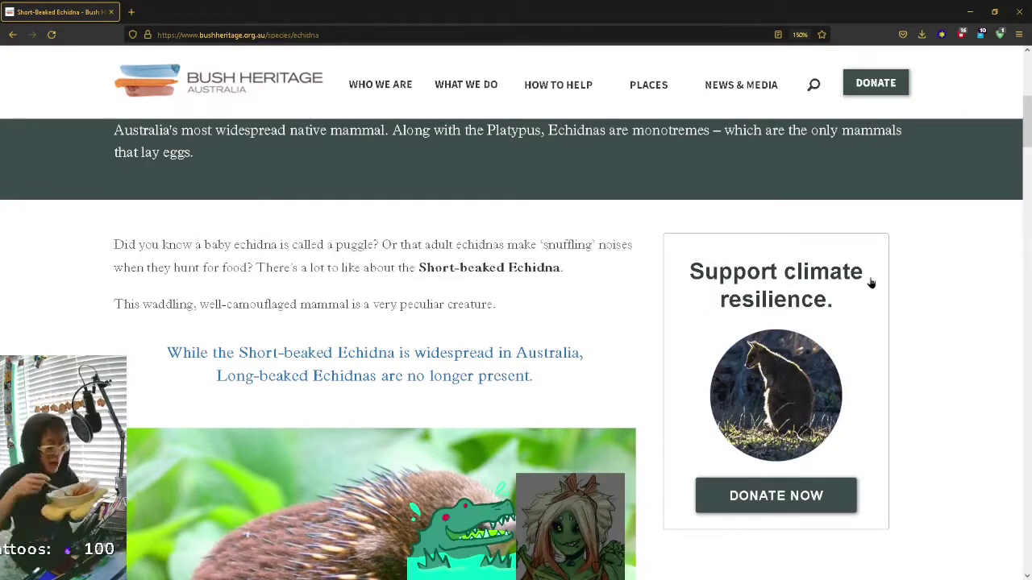
scroll(870, 282, "down", 10)
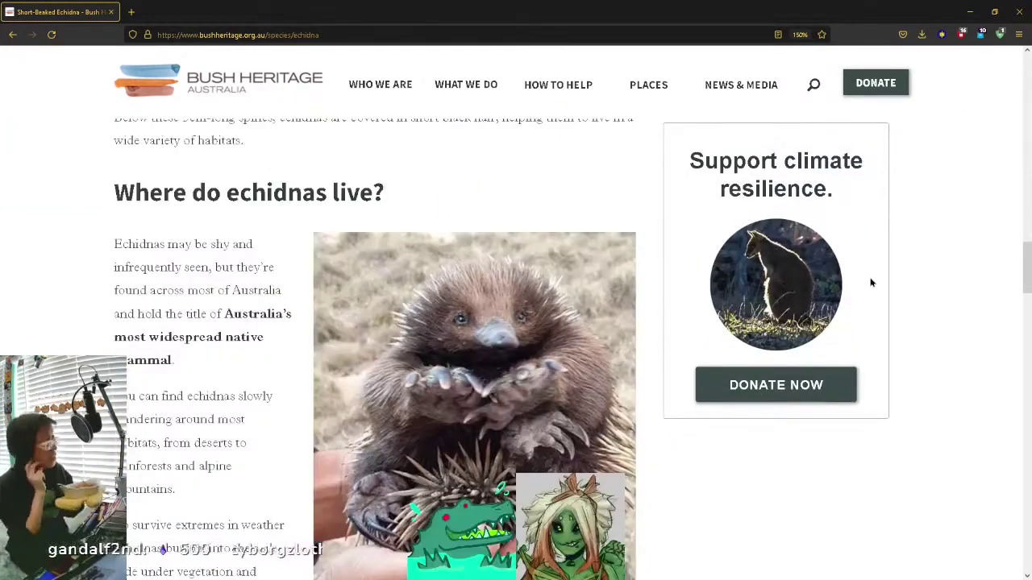
scroll(871, 282, "down", 8)
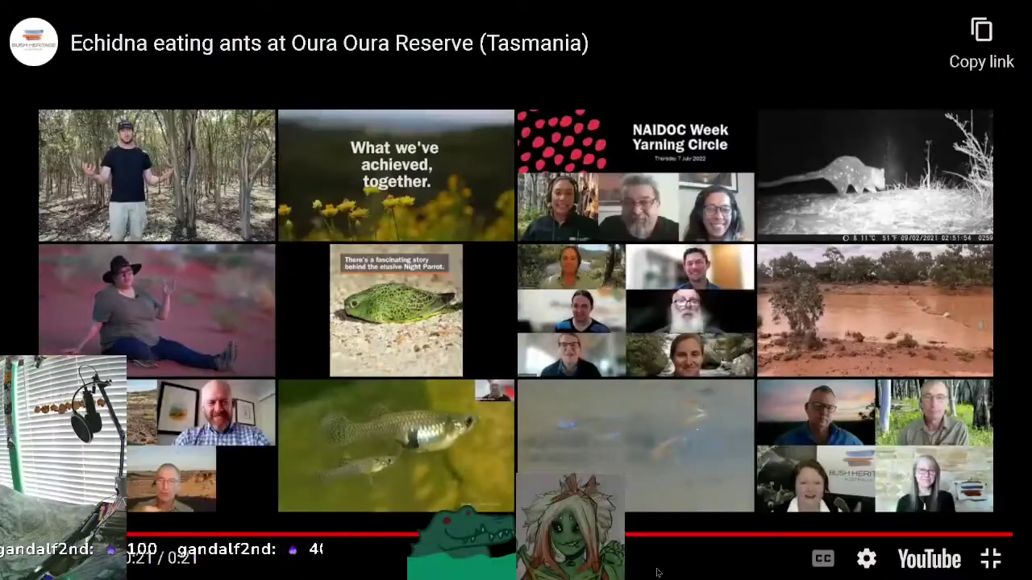
Step: Switch back to MediBang Paint Pro and delete the sketch layer Layer5
key("ctrl+Tab")
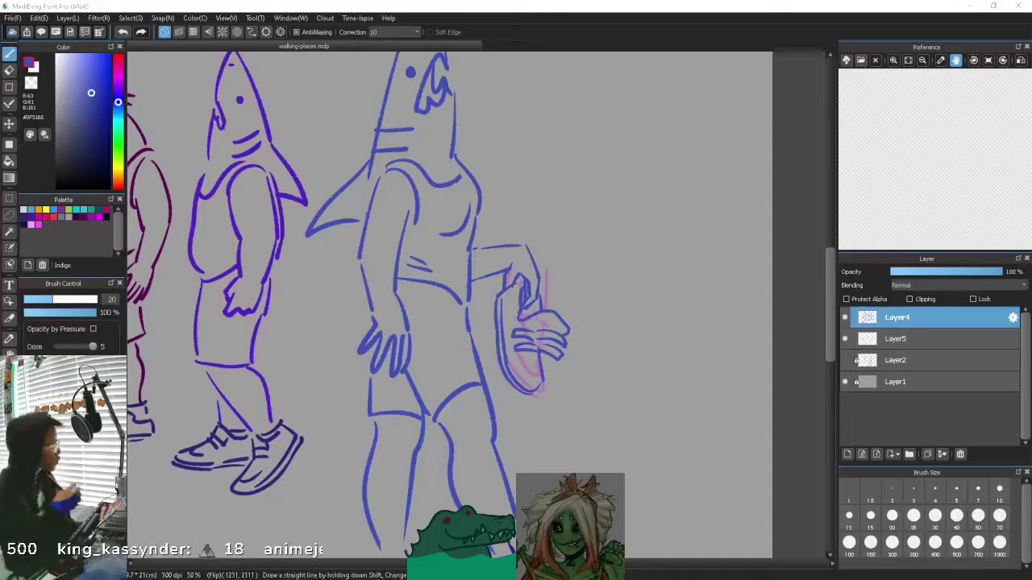
left_click(896, 339)
left_click(960, 455)
Step: Ink the bird's far hand in dark magenta at the end of its far arm
left_click(225, 17)
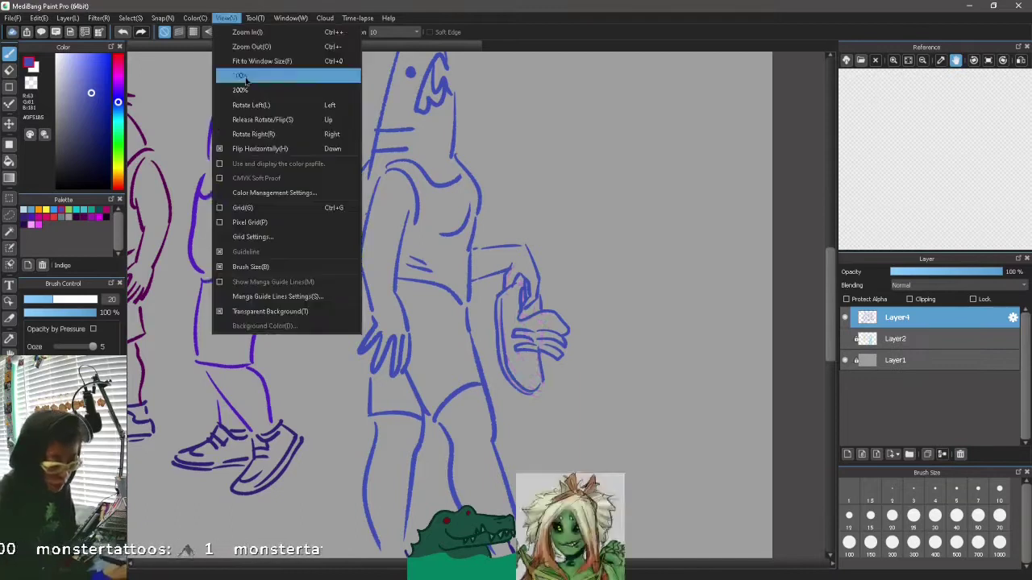
left_click(256, 61)
left_click(84, 217)
left_click(226, 17)
left_click(256, 75)
left_click_drag(476, 563, 417, 564)
left_click_drag(830, 305, 830, 275)
left_click_drag(348, 370, 347, 401)
left_click_drag(327, 371, 325, 407)
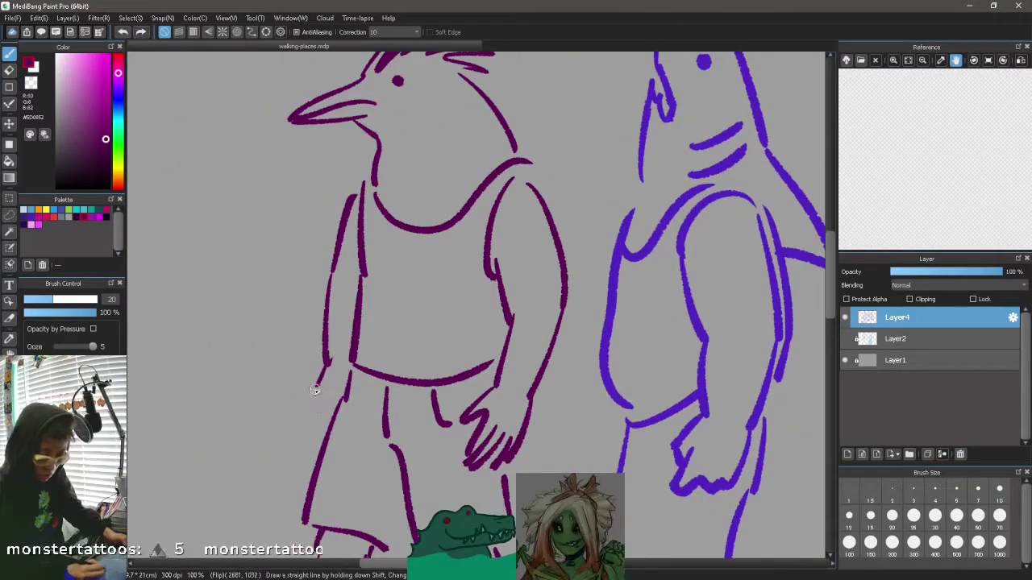
scroll(357, 490, "down", 5)
Step: Recolour the blue shark's bare foot indigo with Layer4's alpha protected, and lock the layer
left_click(30, 217)
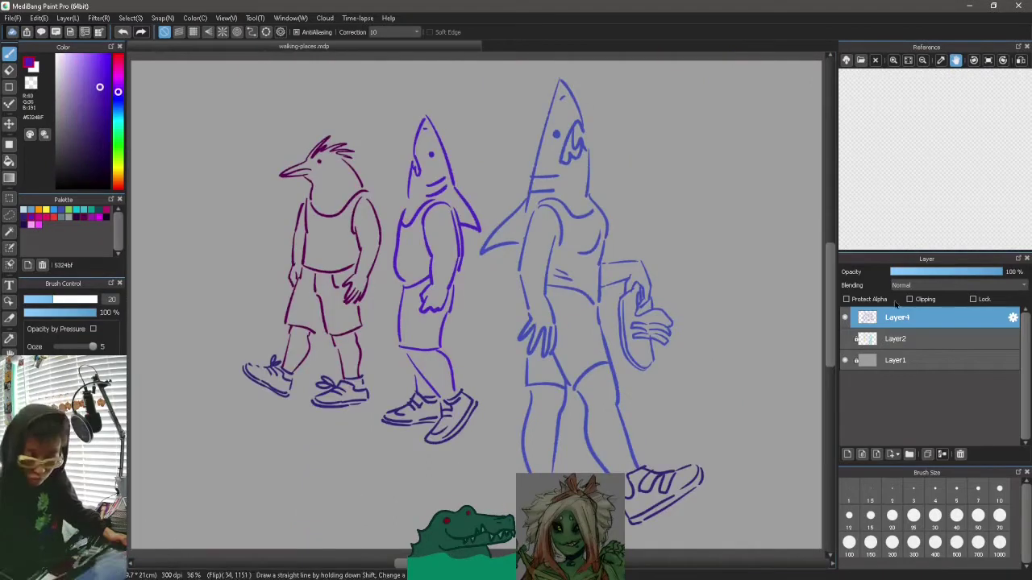
left_click(846, 299)
left_click(8, 144)
left_click(61, 209)
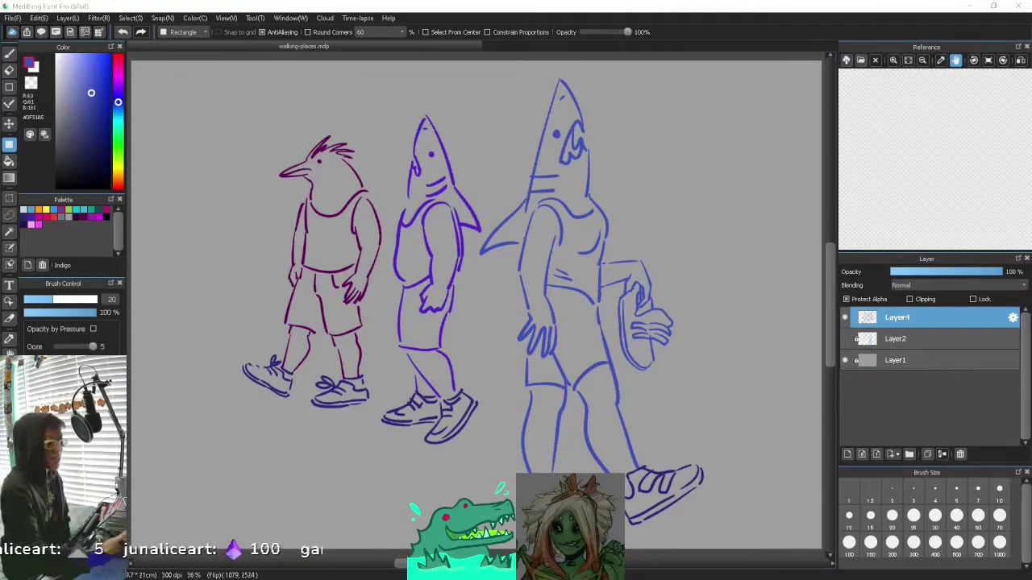
left_click(973, 299)
scroll(476, 305, "up", 1)
key("ctrl+minus")
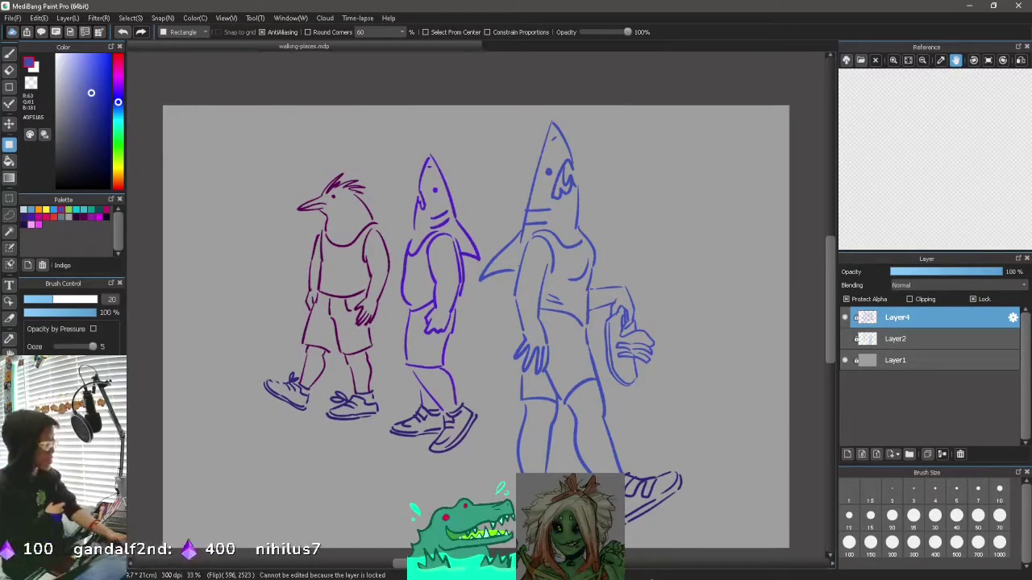
Step: Add a new layer directly beneath the line art and choose yellow for painting flat colour
left_click(9, 70)
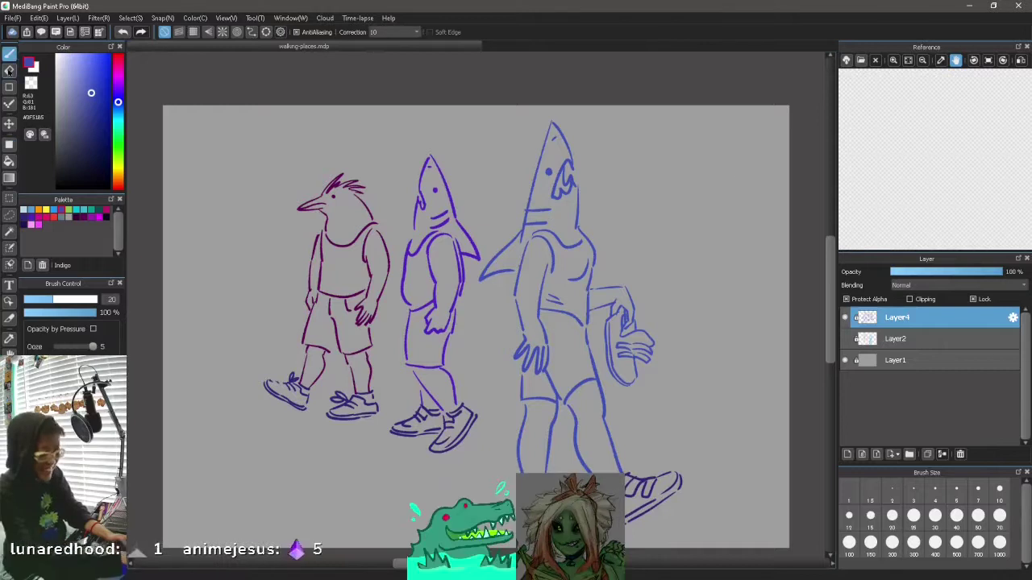
left_click(9, 71)
left_click(902, 340)
left_click(847, 455)
left_click(46, 210)
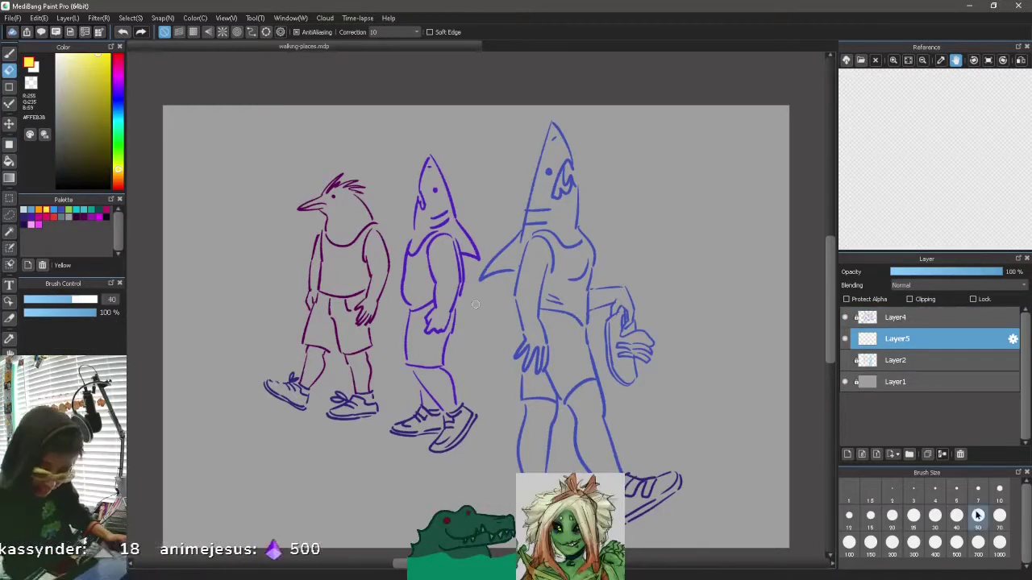
key("b")
Step: Paint the blue shark's head and neck flat yellow, reducing the brush to size 40 for the edges
left_click_drag(551, 136, 529, 232)
key("ctrl+plus")
key("ctrl+plus")
scroll(602, 266, "up", 3)
left_click_drag(637, 161, 622, 245)
mouse_move(622, 288)
left_mouse_down()
mouse_move(614, 332)
mouse_move(657, 376)
mouse_move(669, 270)
mouse_move(672, 342)
left_mouse_up()
key("bracketleft")
key("bracketleft")
left_click_drag(577, 355, 560, 430)
left_click_drag(631, 148, 661, 211)
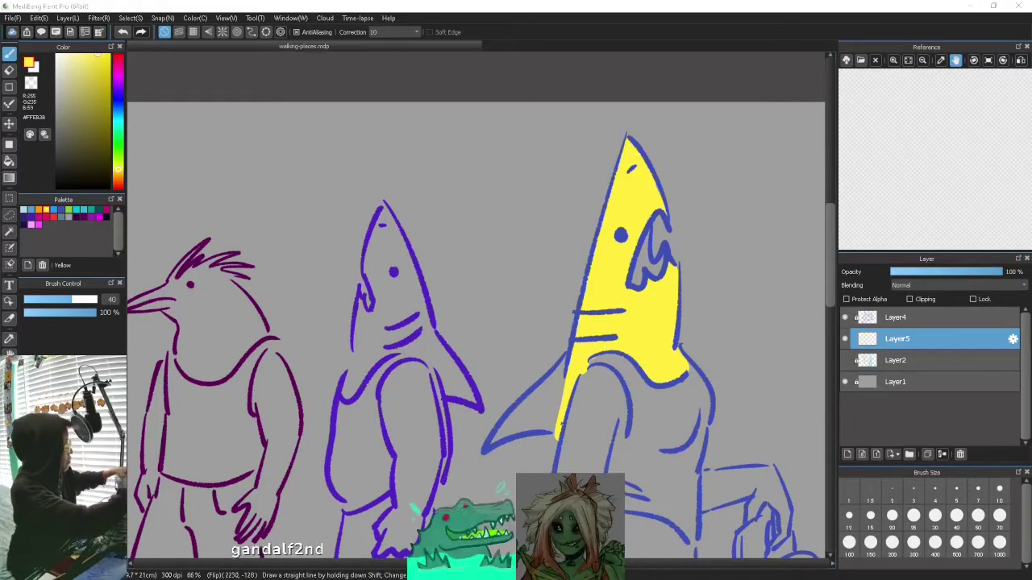
Step: Paint the large shark's near arm and hand flat yellow on Layer5, using brush size 30 for the fingers
scroll(564, 363, "down", 5)
mouse_move(597, 149)
left_mouse_down()
mouse_move(576, 258)
mouse_move(609, 190)
left_mouse_up()
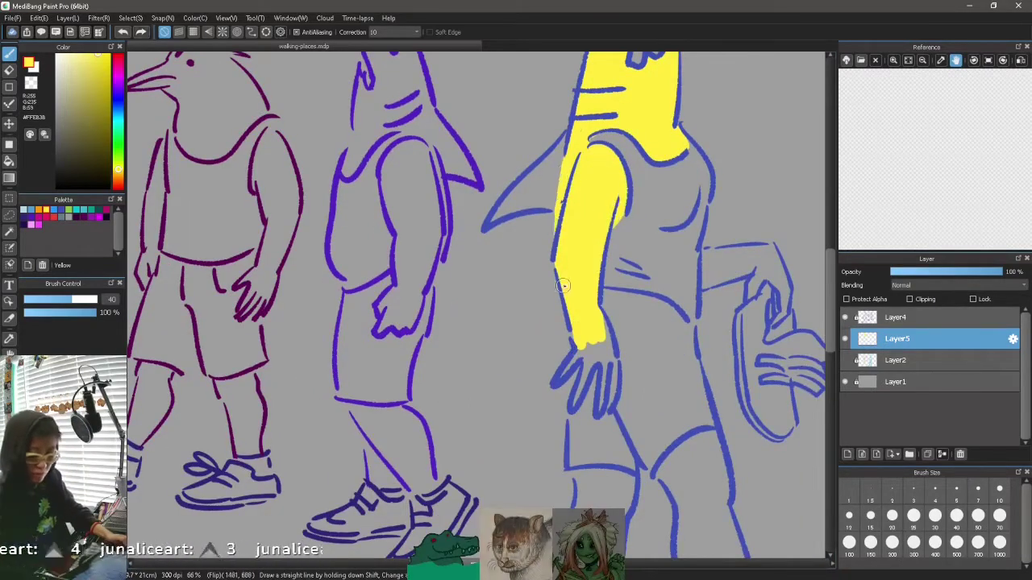
scroll(523, 295, "down", 5)
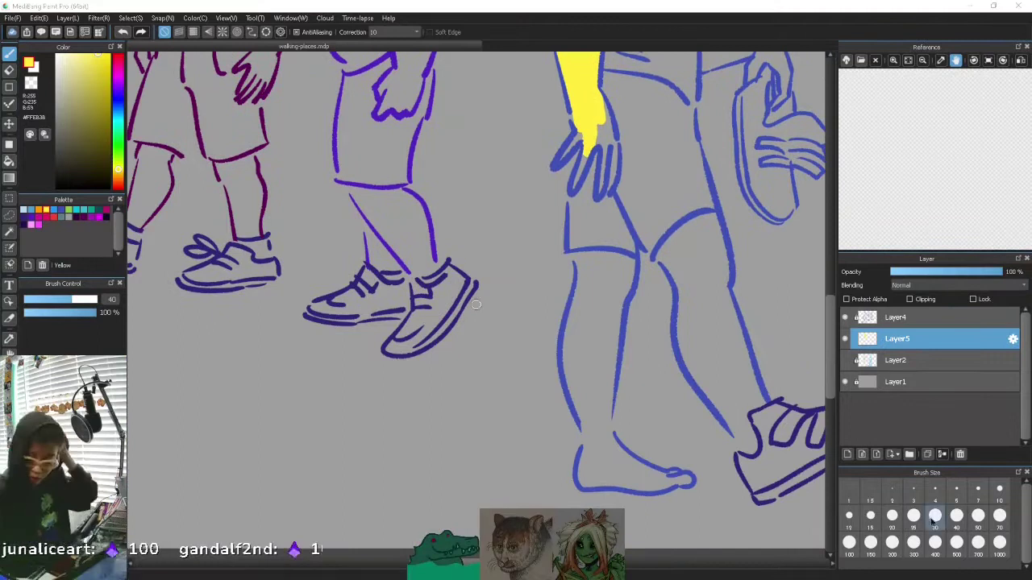
left_click_drag(604, 189, 602, 134)
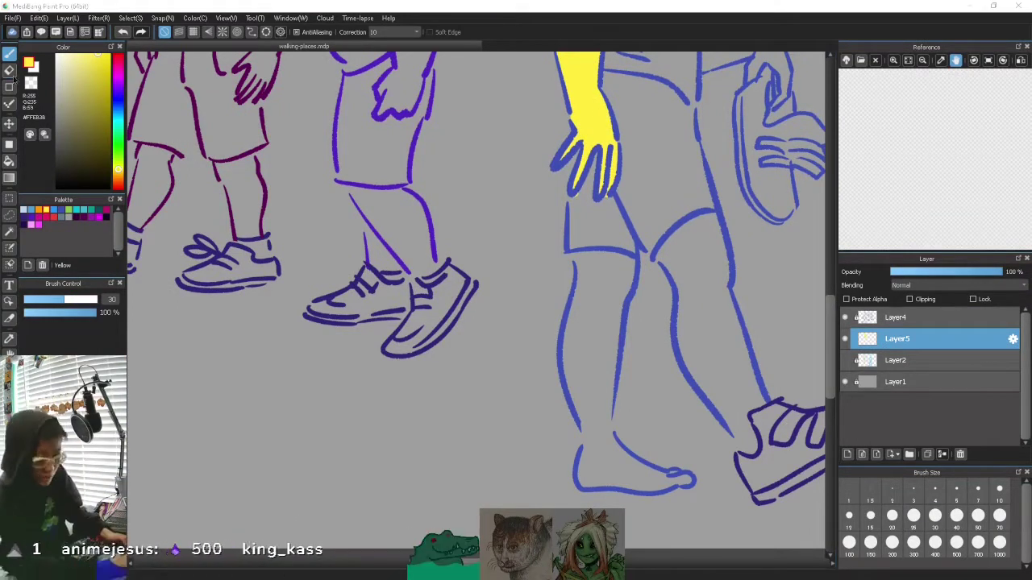
Step: Clean up the yellow edges around the large shark's neck and shoulder on Layer5 at size 15
key("e")
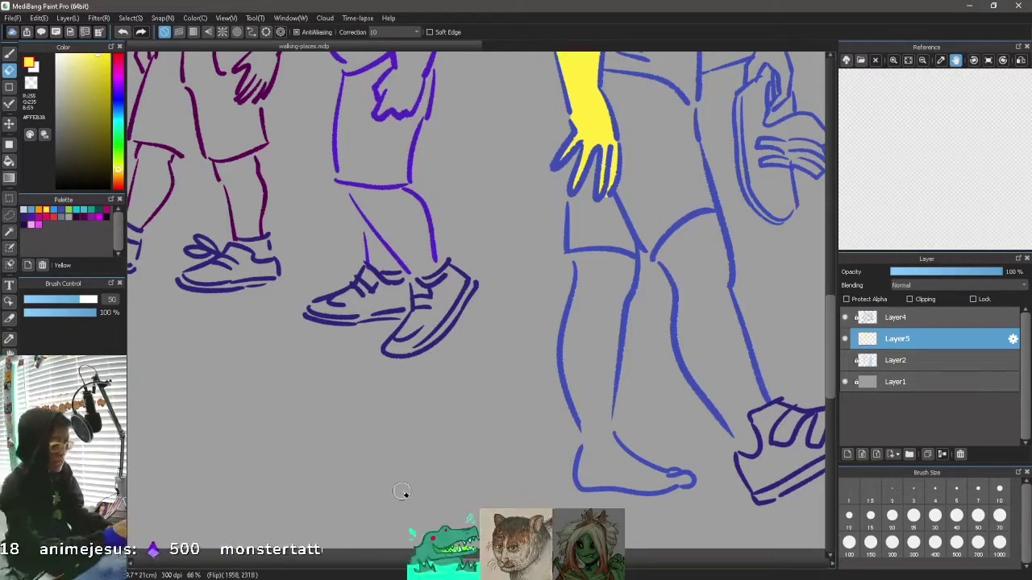
scroll(401, 491, "up", 5)
left_click(905, 318)
key("b")
left_click(943, 338)
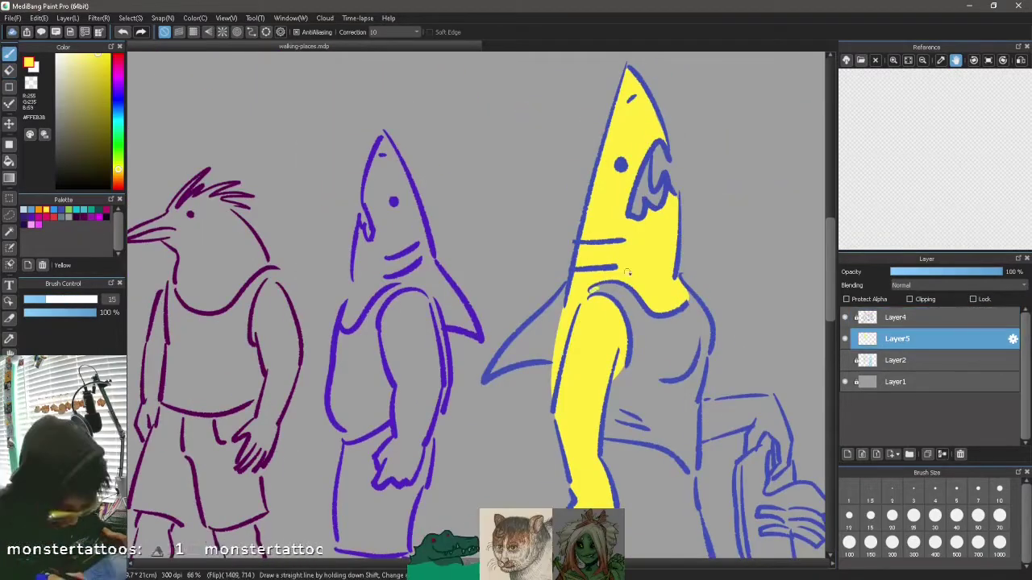
key("e")
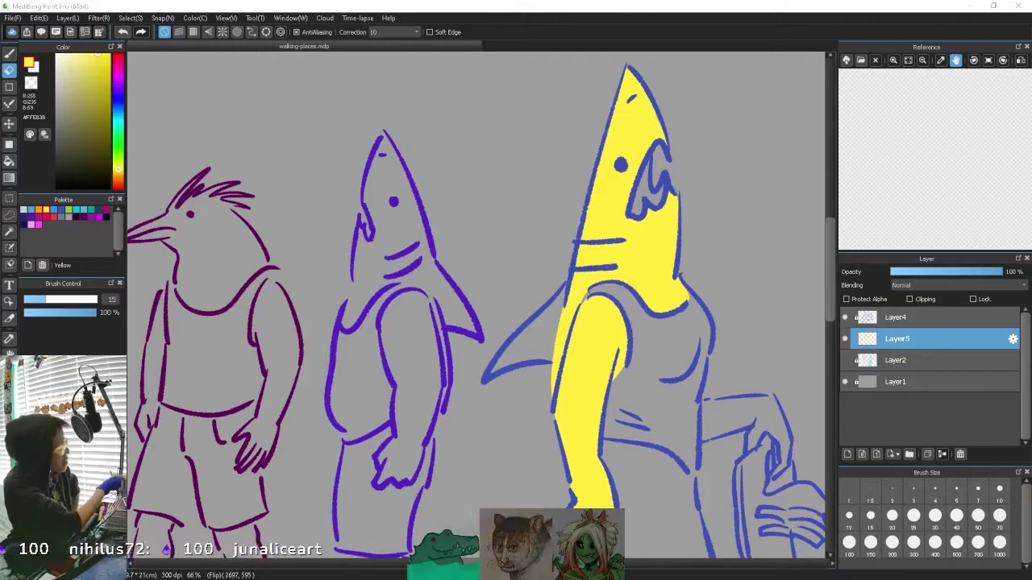
Step: Paint the large shark's front leg flat yellow down to the shoe on Layer5
left_click_drag(830, 313, 831, 363)
key("b")
left_click(914, 519)
mouse_move(661, 395)
left_mouse_down()
mouse_move(684, 445)
mouse_move(703, 428)
mouse_move(695, 464)
mouse_move(723, 477)
mouse_move(483, 318)
left_mouse_up()
mouse_move(466, 365)
left_mouse_down()
mouse_move(488, 410)
mouse_move(502, 372)
mouse_move(509, 387)
left_mouse_up()
left_click_drag(831, 378, 814, 269)
scroll(814, 270, "up", 2)
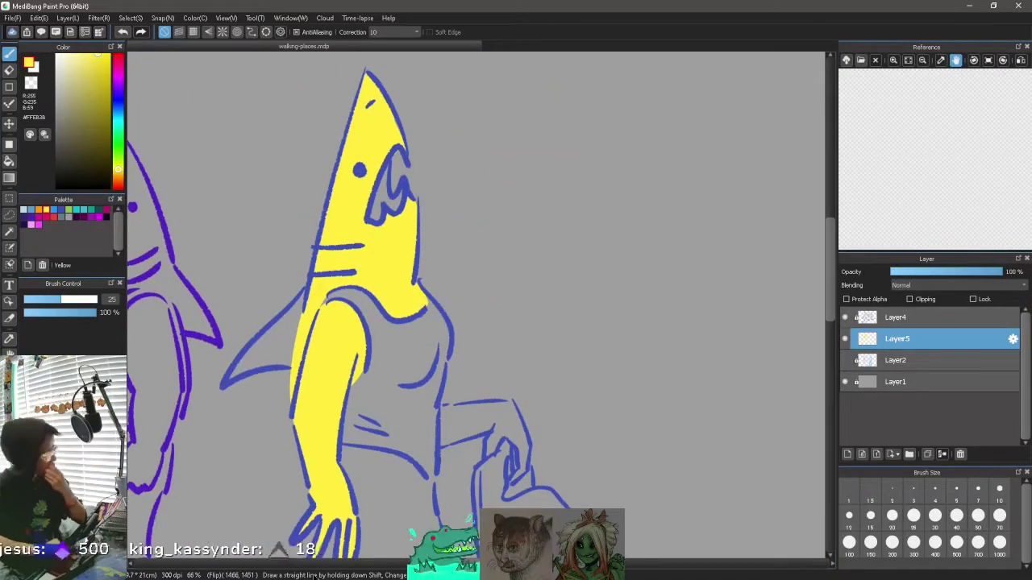
Step: Add a new layer beneath Layer5 and paint the large shark's back fin and far arm orange
left_click_drag(830, 234, 803, 245)
left_click(39, 209)
left_click(896, 360)
left_click(847, 454)
mouse_move(300, 245)
left_mouse_down()
mouse_move(238, 317)
mouse_move(290, 305)
left_mouse_up()
mouse_move(443, 352)
left_mouse_down()
mouse_move(444, 381)
mouse_move(521, 385)
mouse_move(518, 424)
mouse_move(436, 382)
left_mouse_up()
Step: Paint the large shark's back leg and bare foot orange on Layer6 and clean up the ankle edges
left_click(10, 71)
left_click_drag(830, 279, 830, 339)
key("b")
mouse_move(332, 327)
left_mouse_down()
mouse_move(316, 419)
mouse_move(326, 455)
mouse_move(322, 367)
mouse_move(367, 303)
left_mouse_up()
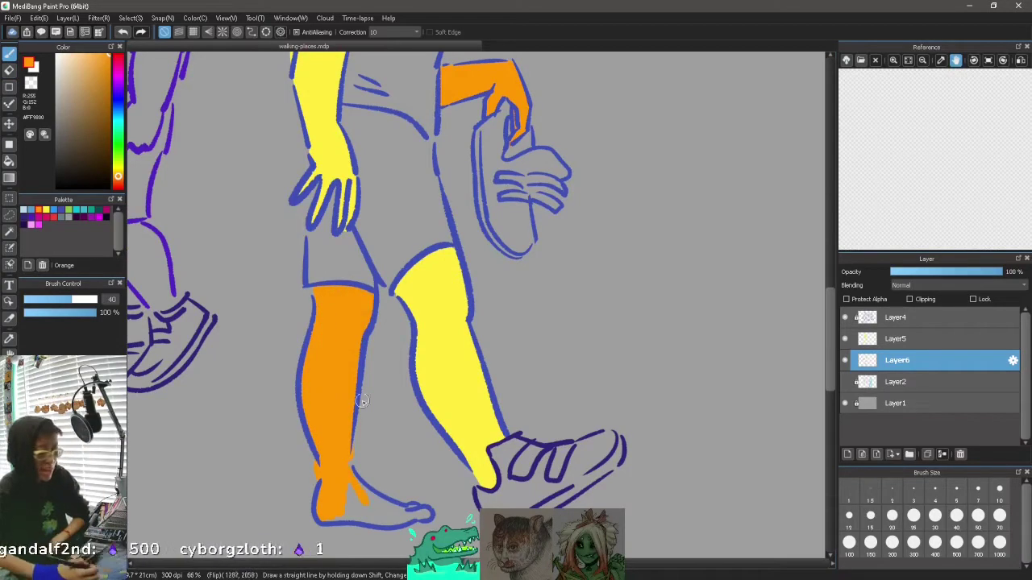
left_click_drag(351, 486, 386, 518)
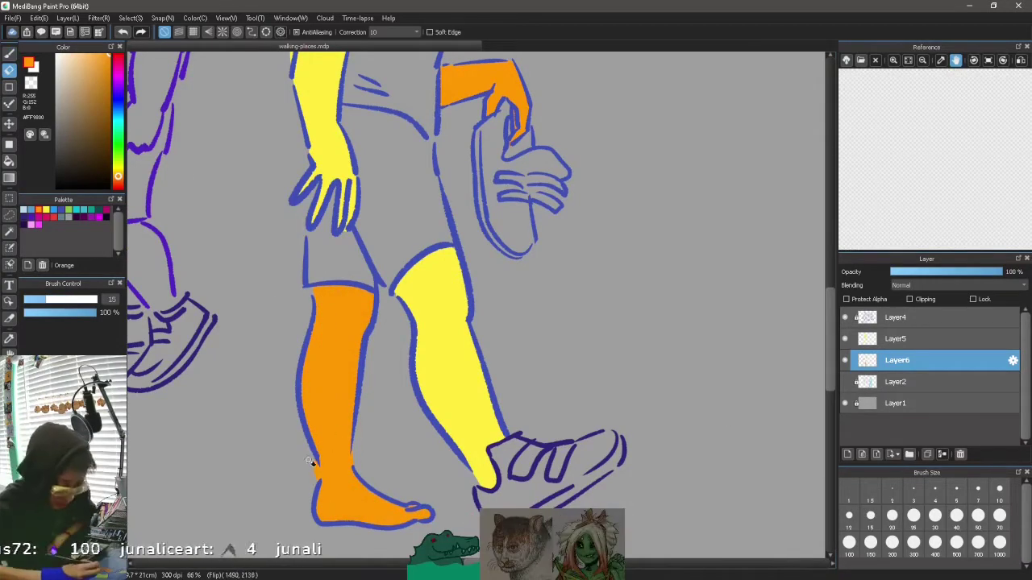
key("ctrl+0")
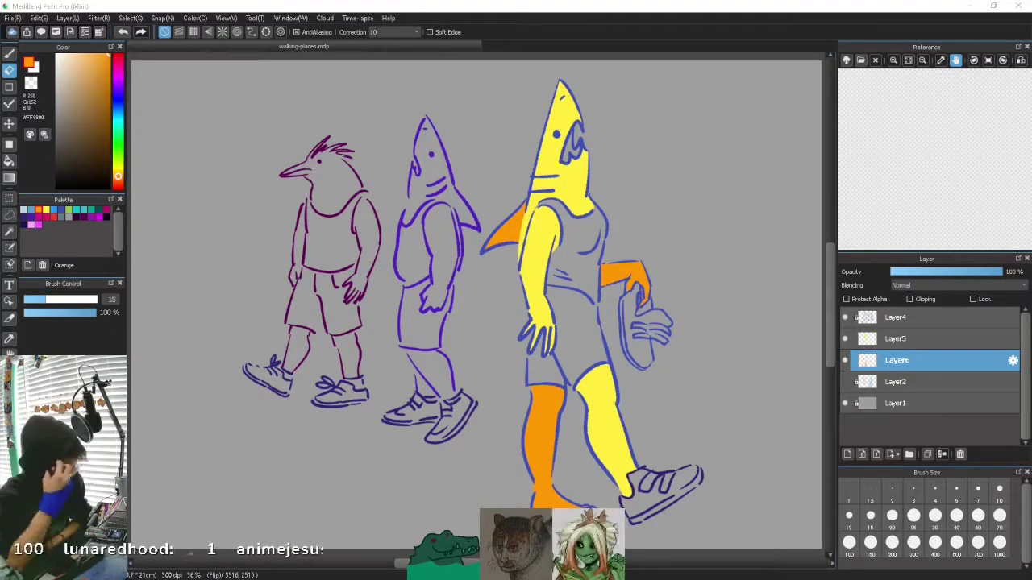
Step: Paint the smaller shark's head, neck and back fin light green on Layer6
scroll(475, 306, "up", 2)
left_click(31, 217)
left_click(68, 210)
key("b")
left_click_drag(424, 217, 426, 182)
left_click(226, 18)
left_click(245, 34)
left_click_drag(387, 73, 381, 83)
left_click_drag(380, 206, 359, 170)
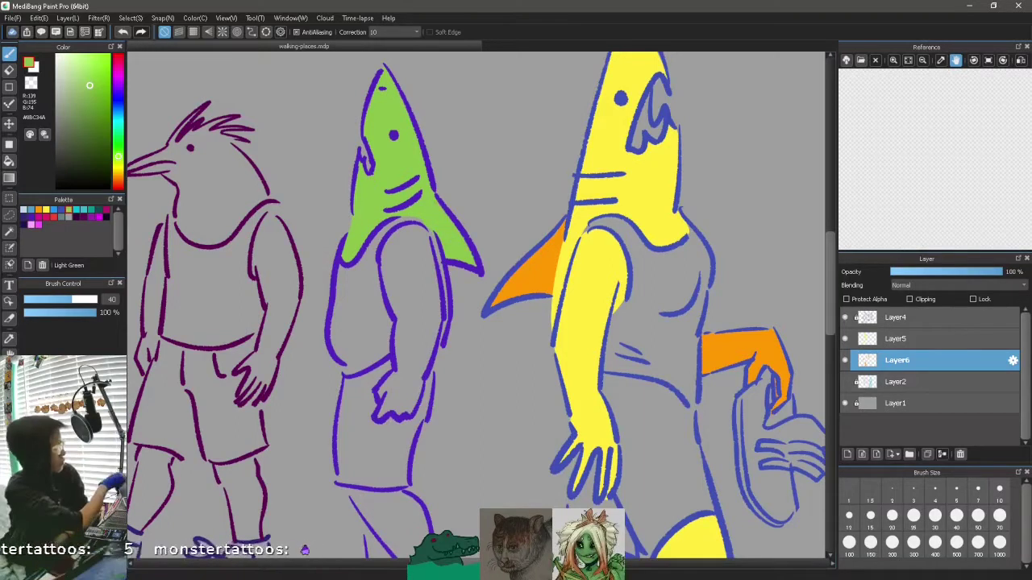
Step: Paint the smaller shark's near arm, hand and near lower leg light green on Layer6
mouse_move(401, 326)
left_mouse_down()
mouse_move(415, 294)
mouse_move(422, 235)
left_mouse_up()
left_click_drag(407, 375, 398, 410)
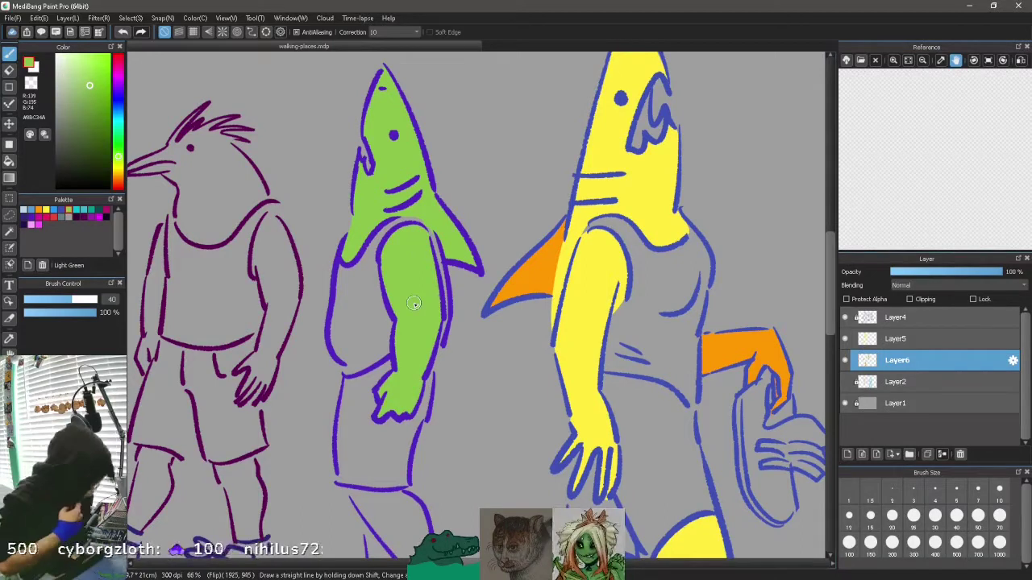
scroll(414, 303, "down", 3)
mouse_move(364, 360)
left_mouse_down()
mouse_move(394, 384)
mouse_move(362, 356)
left_mouse_up()
left_click_drag(426, 405, 449, 426)
key("ctrl+z")
scroll(435, 387, "up", 1)
Step: Paint the smaller shark's far lower leg and back fin teal, and merge Layer5 and Layer6 into one colour layer
left_click(90, 211)
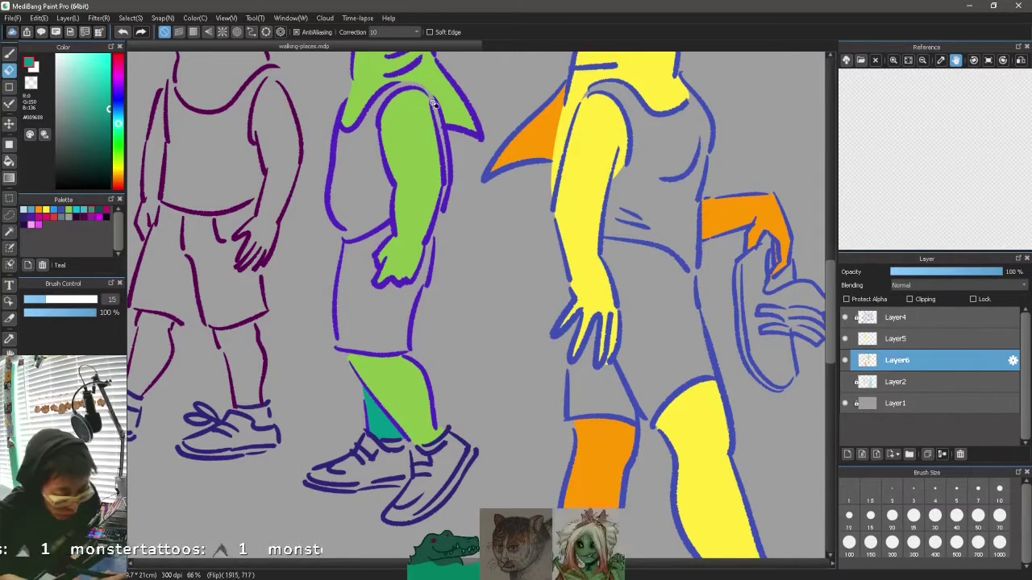
scroll(803, 256, "up", 3)
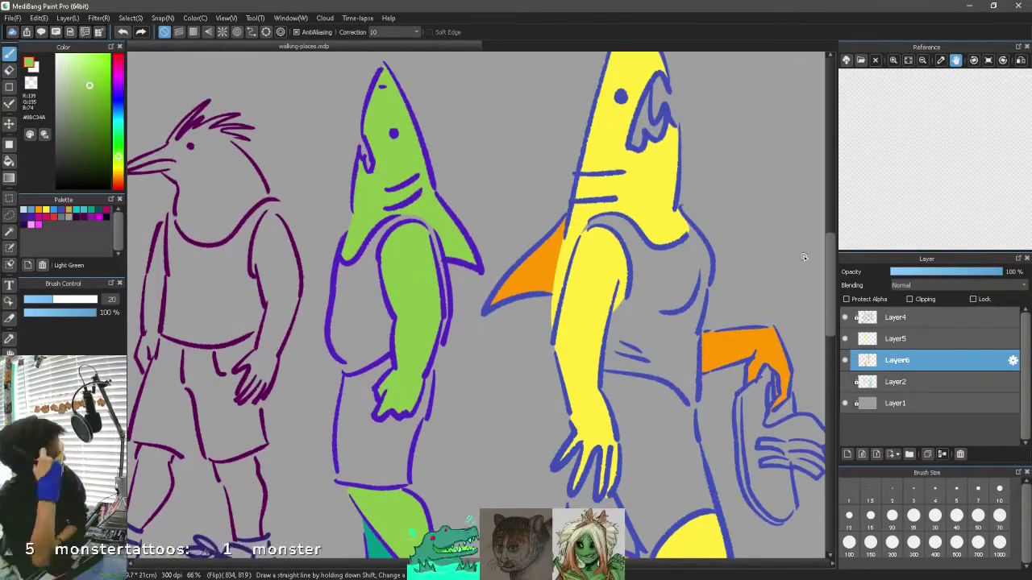
left_click(91, 209)
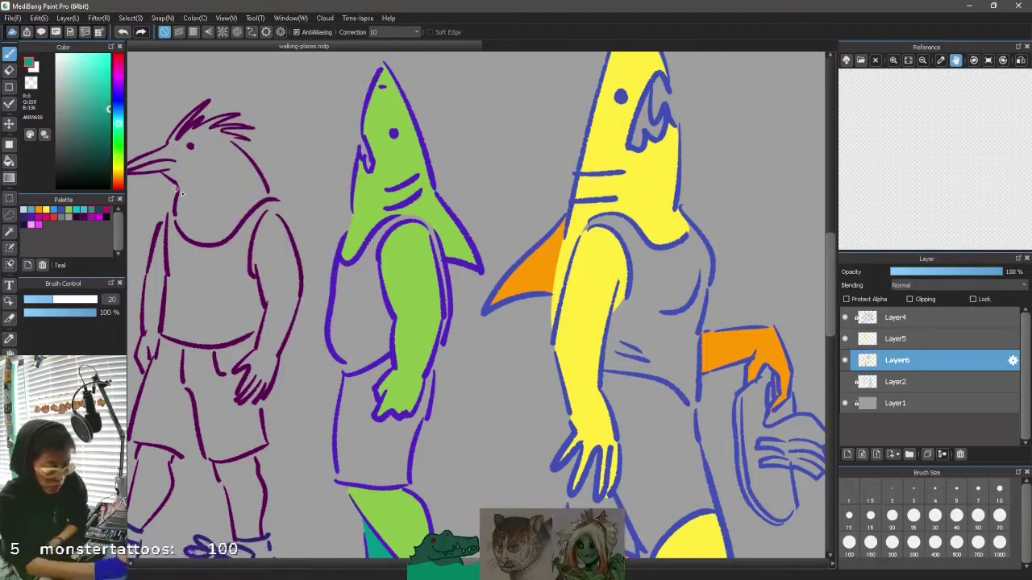
left_click(896, 338)
left_click_drag(435, 193, 445, 217)
left_click(941, 454)
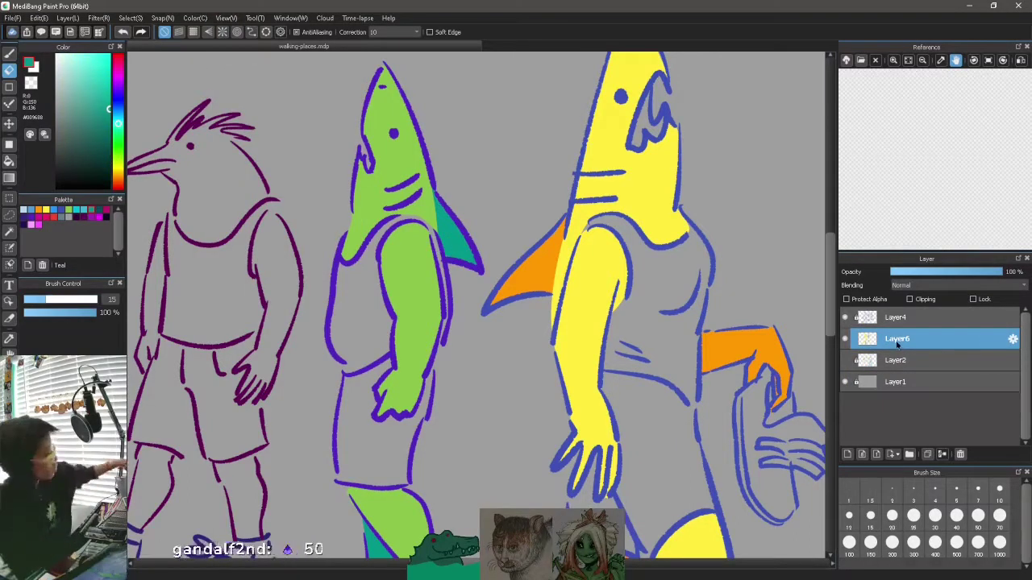
Step: Paint the bird's beak light green on Layer6
left_click_drag(435, 323, 624, 320)
left_click(79, 211)
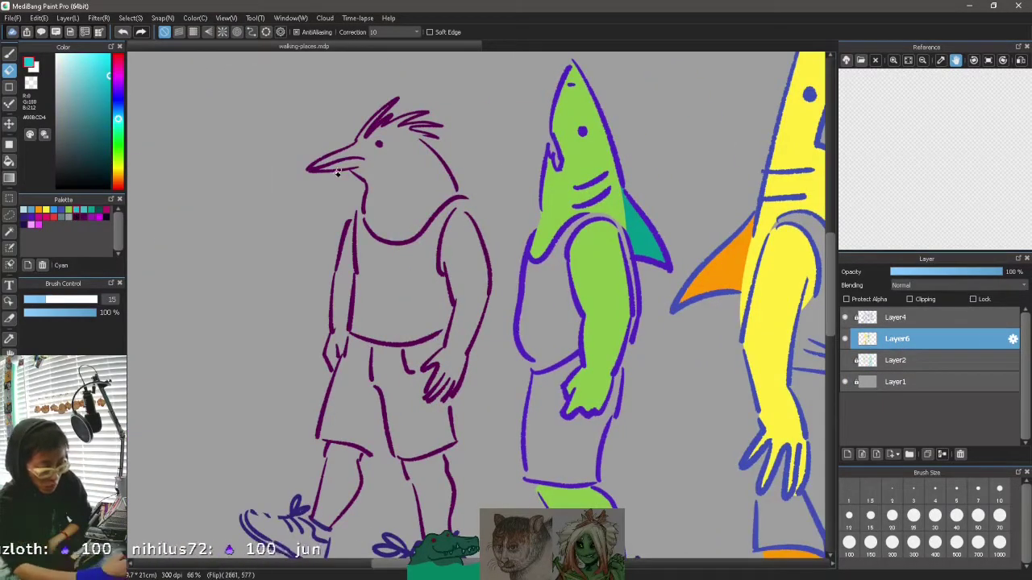
left_click(69, 210)
key("b")
left_click_drag(355, 150, 316, 166)
key("ctrl+plus")
key("Down")
left_click_drag(700, 155, 700, 322)
left_click_drag(675, 256, 708, 264)
left_click_drag(664, 234, 653, 237)
Step: Add a new layer beneath Layer6 and paint the bird's head and neck teal with brush size up to 50
left_click(894, 361)
left_click(847, 454)
left_click(91, 210)
mouse_move(578, 231)
left_mouse_down()
mouse_move(569, 279)
mouse_move(542, 324)
mouse_move(608, 335)
left_mouse_up()
left_click(956, 516)
left_click_drag(617, 254, 619, 357)
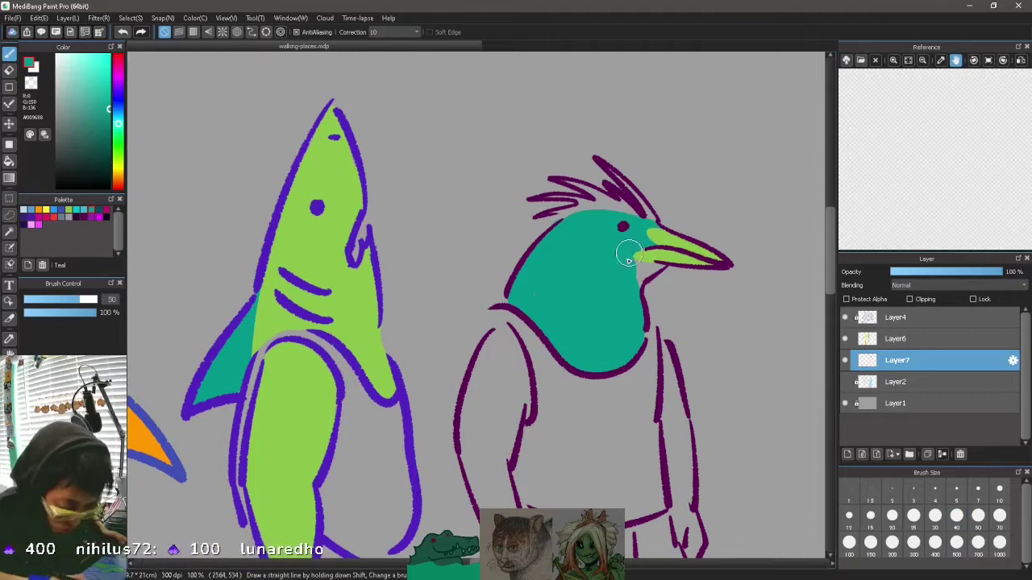
Step: Paint the bird's near arm and hand teal on Layer7, reducing the brush size for the fingers
left_click_drag(488, 395, 491, 351)
left_click_drag(523, 410, 497, 472)
scroll(497, 452, "down", 3)
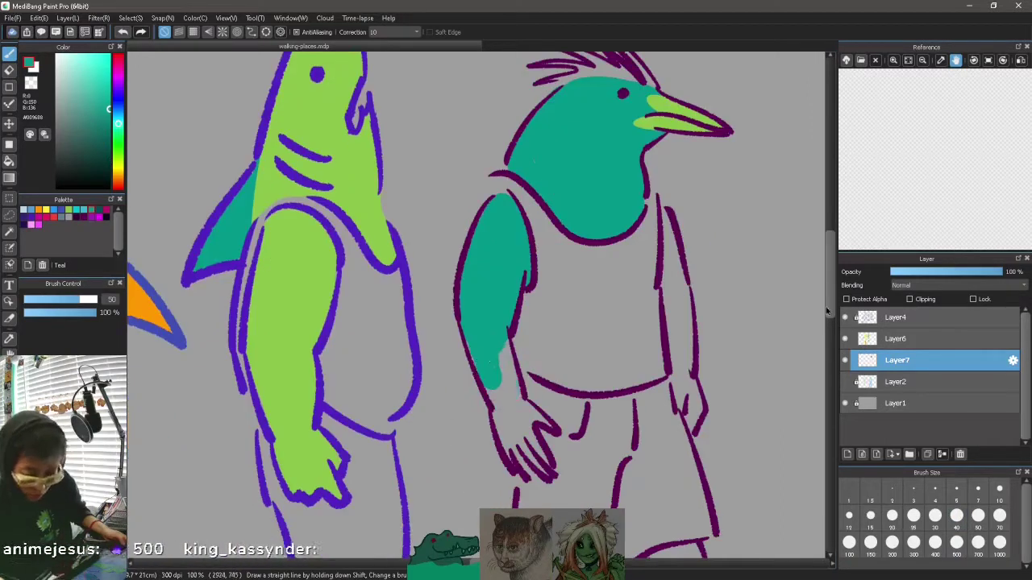
mouse_move(488, 373)
left_mouse_down()
mouse_move(516, 434)
mouse_move(476, 305)
mouse_move(550, 473)
left_mouse_up()
key("bracketleft")
key("bracketleft")
left_click_drag(527, 418, 544, 422)
Step: Paint the bird's far arm and hand dark teal on Layer7
scroll(709, 379, "up", 3)
left_click(99, 209)
left_click_drag(667, 357, 682, 513)
left_click_drag(675, 453, 681, 516)
scroll(814, 305, "down", 3)
scroll(699, 396, "up", 3)
Step: Add a new layer beneath Layer7 and paint the bird's crest blue, with indigo on its front feathers
left_click(54, 209)
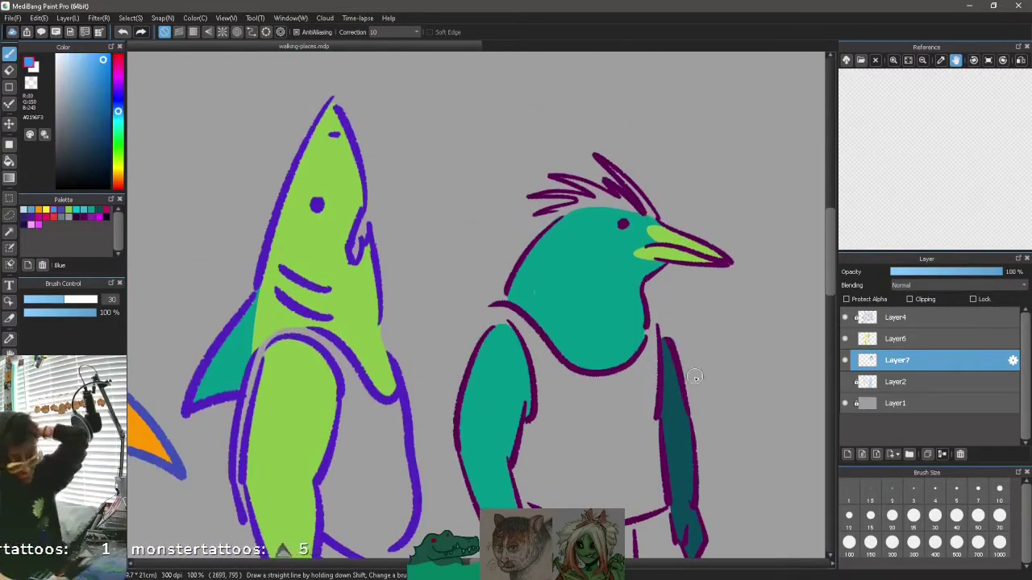
key("Down")
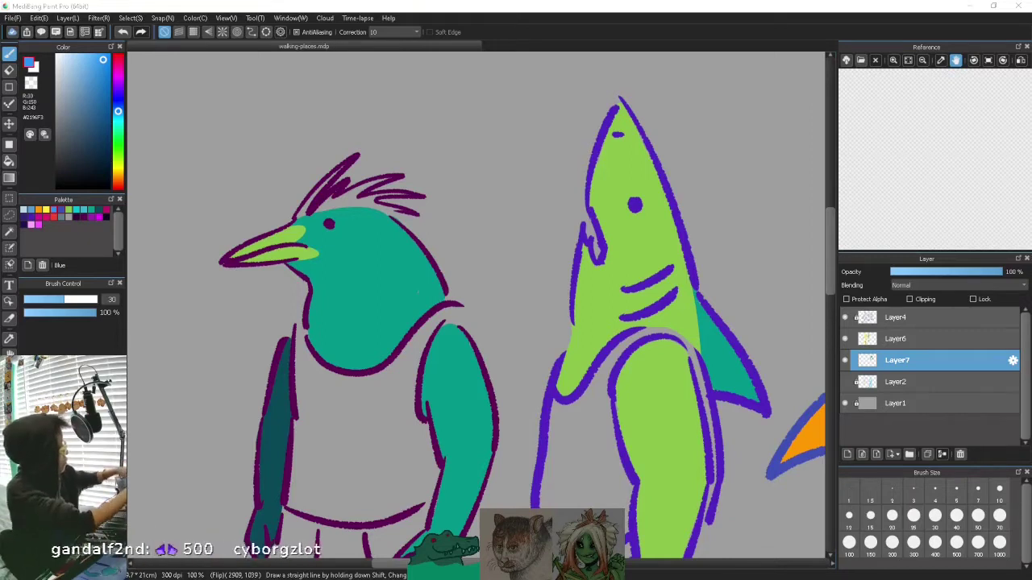
left_click(896, 338)
left_click_drag(319, 208, 357, 191)
key("ctrl+z")
left_click(898, 361)
left_click(914, 384)
left_click(847, 454)
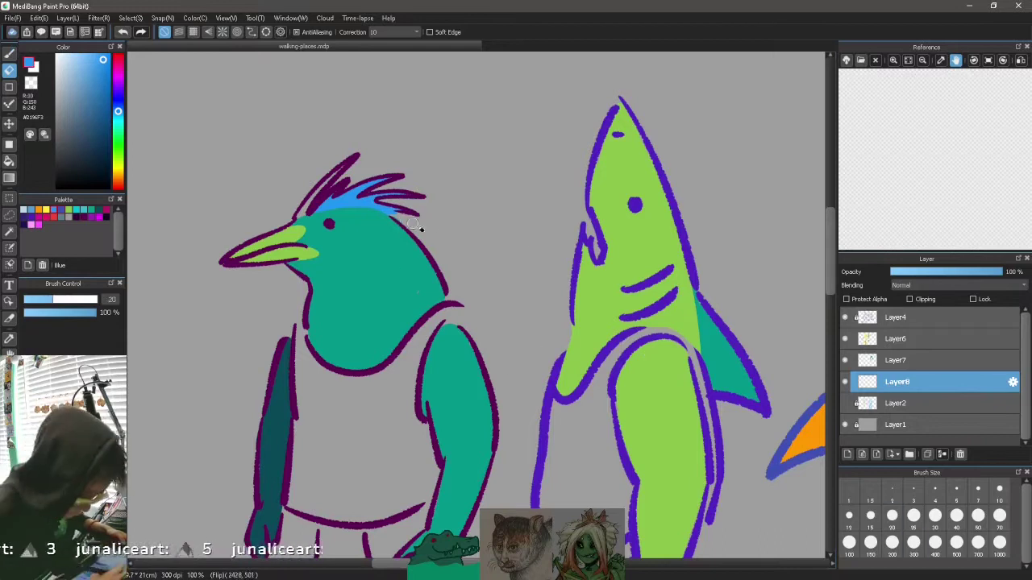
left_click(46, 209)
left_click_drag(299, 210, 342, 169)
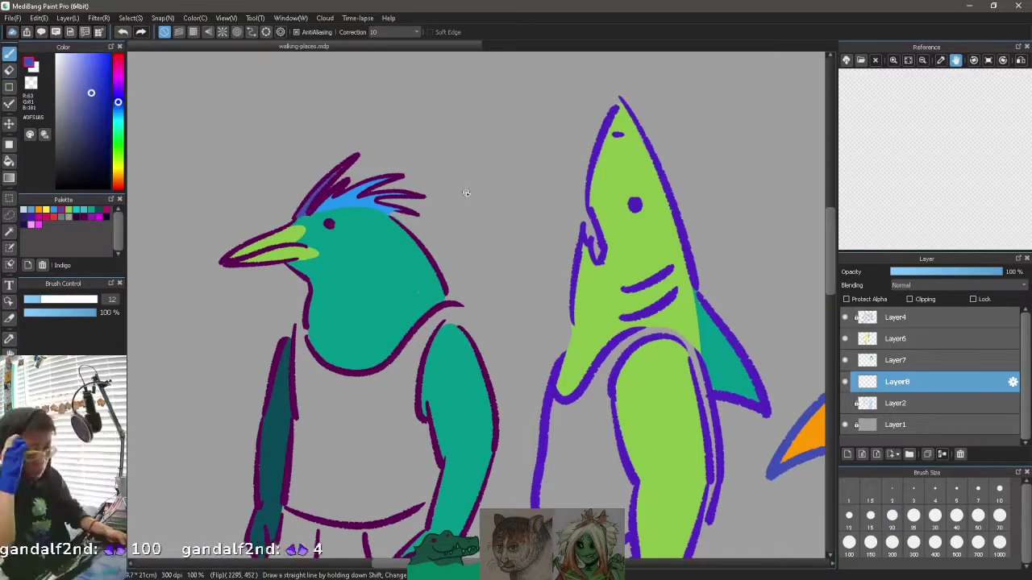
Step: Merge Layer6, Layer7 and Layer8 into a single flat-colour layer
left_click(896, 339)
left_click(941, 454)
left_click(942, 454)
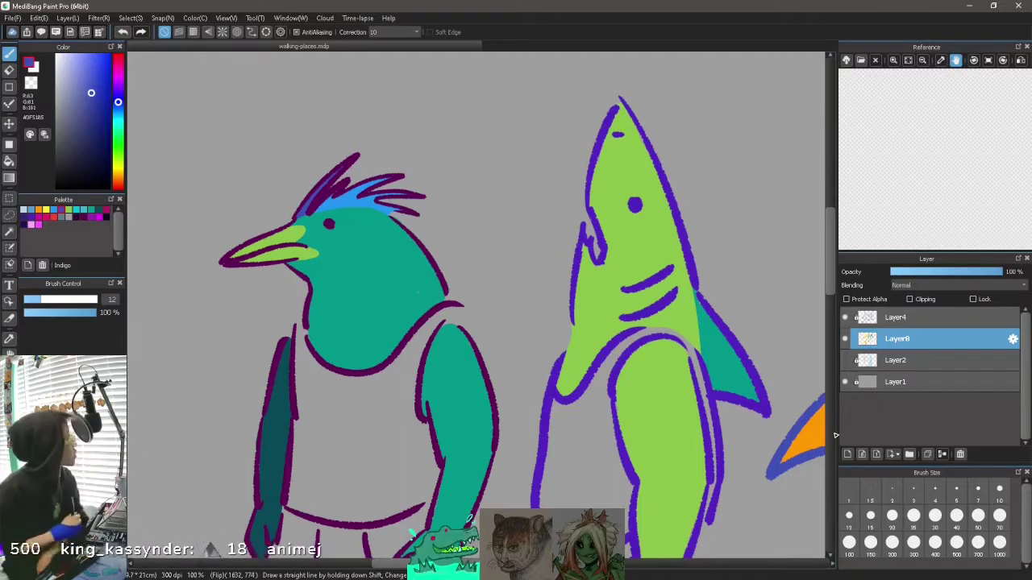
Step: Erase the end of the bird's shoulder strap line on Layer4 and redraw it in the sampled dark magenta
left_click(463, 305, "ctrl+shift")
key("e")
mouse_move(464, 304)
left_mouse_down()
mouse_move(454, 309)
mouse_move(482, 344)
left_mouse_up()
left_click(331, 225, "alt")
key("b")
left_click(226, 18)
left_click(249, 58)
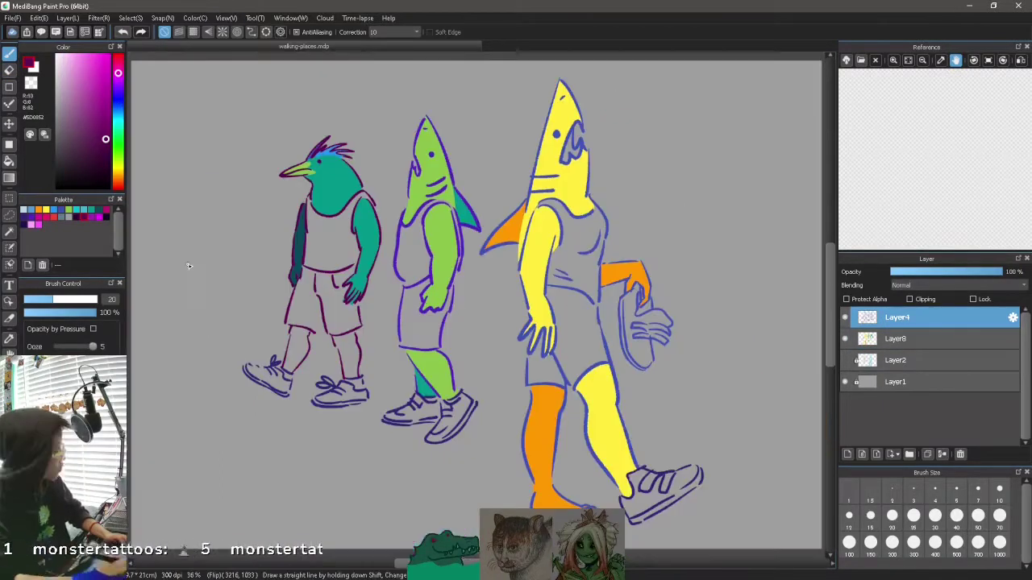
Step: Add a new layer above Layer8 and paint the near leg of the large shark's shorts bright pink FF55FF
key("ctrl+shift+n")
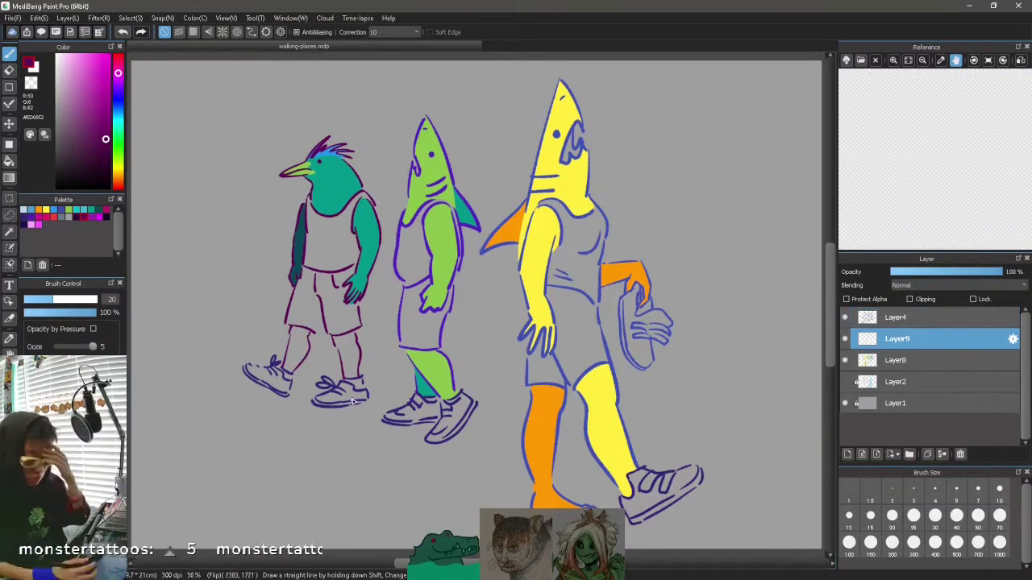
left_click(38, 225)
left_click(65, 411)
left_click_drag(566, 313, 577, 366)
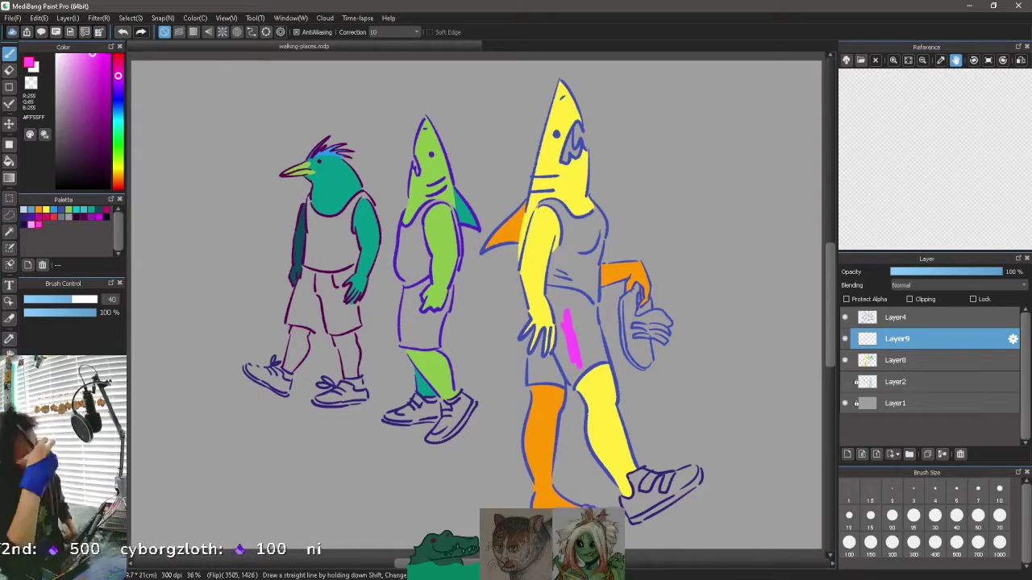
mouse_move(550, 291)
left_mouse_down()
mouse_move(585, 310)
mouse_move(558, 326)
mouse_move(566, 372)
mouse_move(572, 350)
mouse_move(575, 374)
mouse_move(601, 357)
mouse_move(537, 355)
left_mouse_up()
Step: Paint the far side of the large shark's shorts magenta EF06F7, with Layer9 moved beneath Layer8
left_click(99, 216)
left_click(123, 32)
left_click(124, 33)
left_click(141, 33)
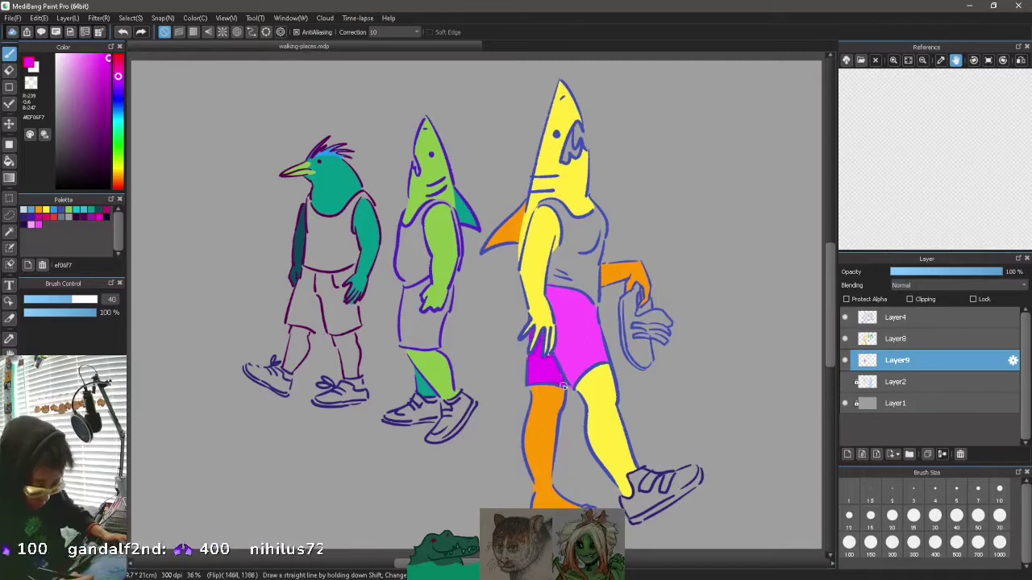
left_click_drag(526, 300, 526, 324)
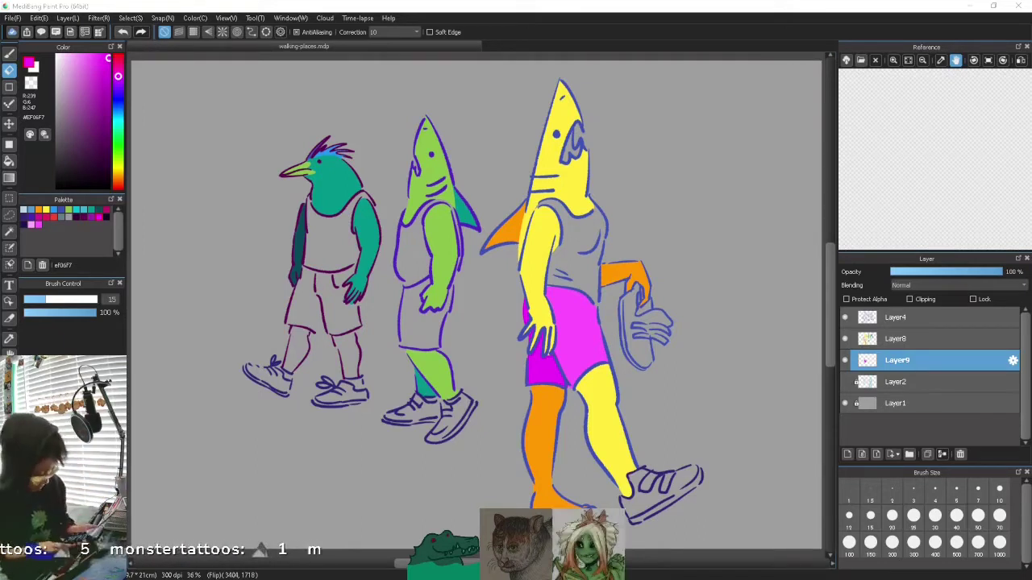
Step: Paint the large shark's tank top light pink FFAAFF on Layer9
left_click(586, 253, "alt")
key("ctrl+z")
left_click(31, 225)
left_click_drag(572, 235, 577, 253)
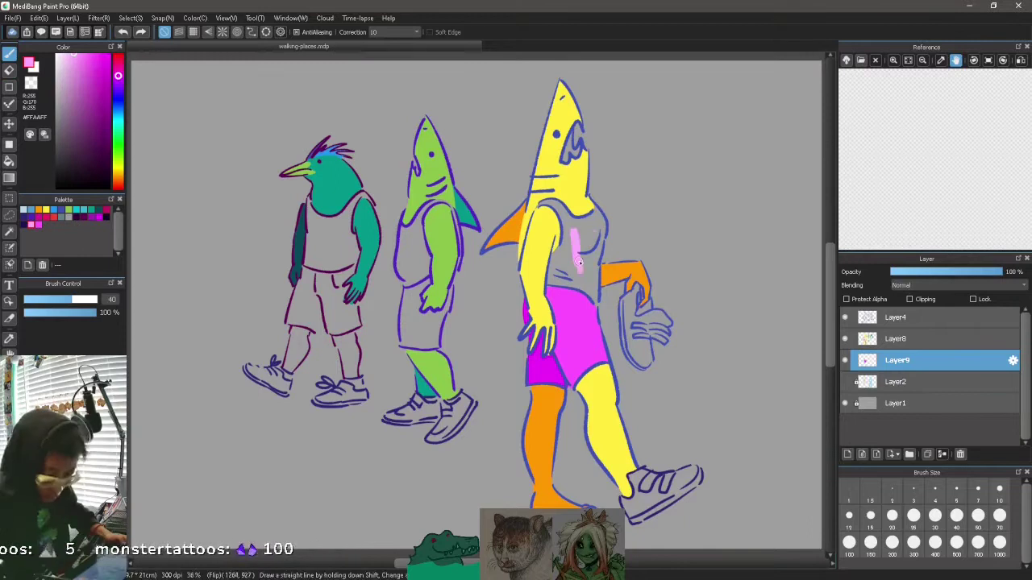
left_click(227, 17)
left_click(242, 30)
key("ctrl+z")
mouse_move(645, 190)
left_mouse_down()
mouse_move(607, 269)
mouse_move(631, 187)
mouse_move(619, 242)
mouse_move(656, 263)
mouse_move(686, 245)
left_mouse_up()
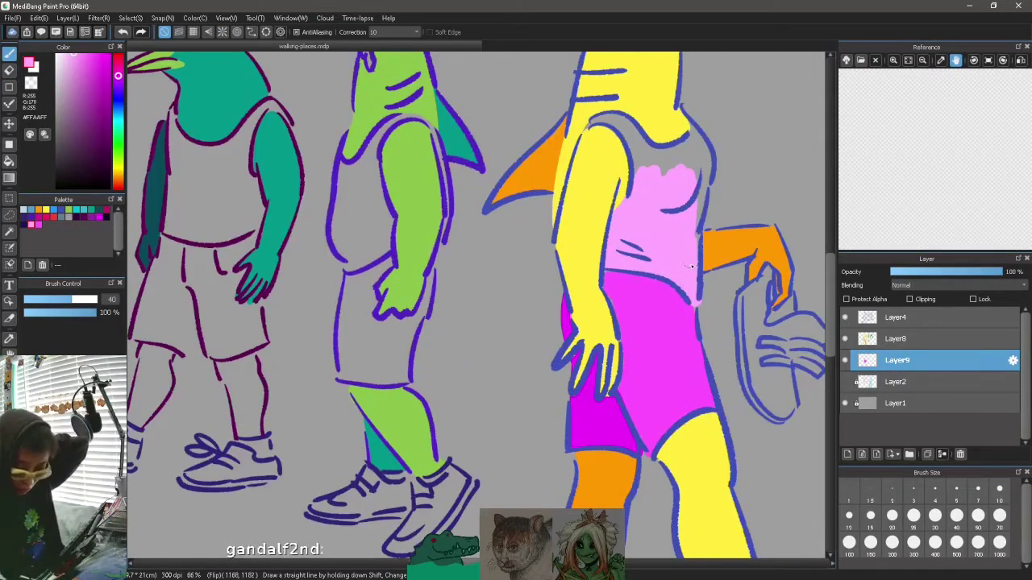
left_click_drag(692, 288, 659, 184)
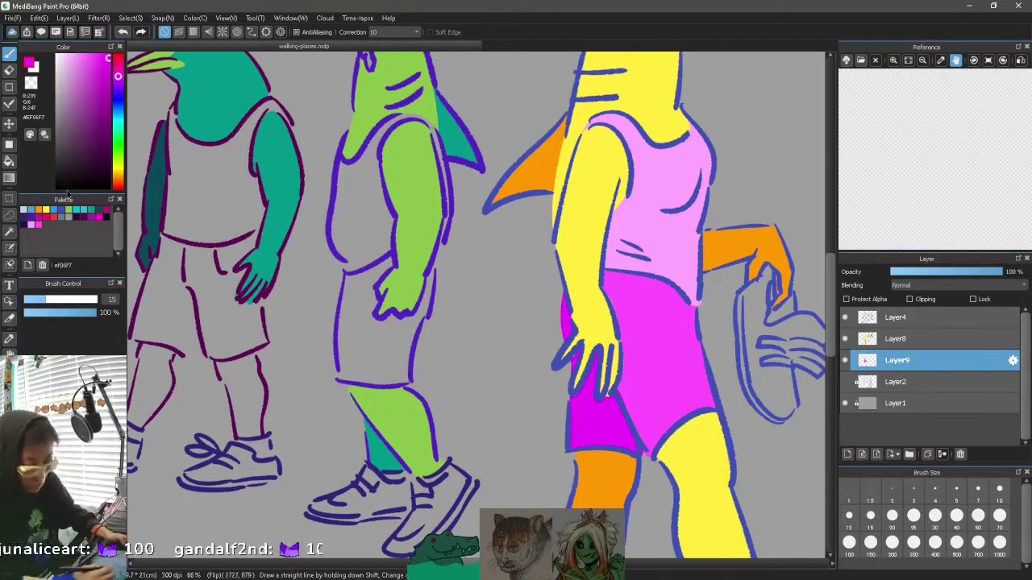
Step: Paint the smaller shark's tank top bright pink FF55FF on Layer9 and choose orange as the brush colour
left_click(39, 210)
left_click(227, 18)
left_click(242, 45)
left_click_drag(806, 173, 806, 209)
left_click(39, 225)
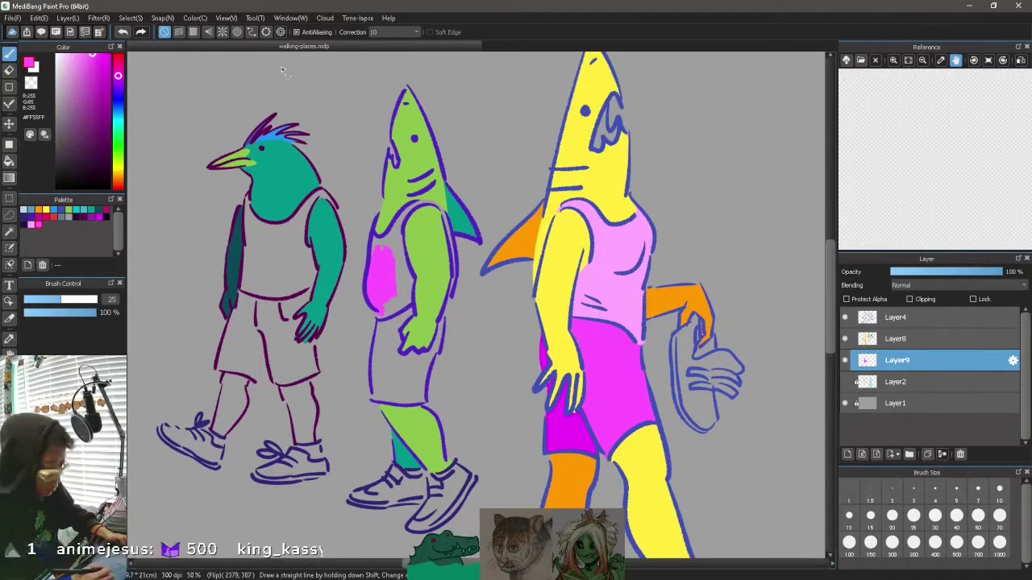
key("ctrl+plus")
left_click(896, 317)
left_click(896, 361)
left_click_drag(374, 213, 340, 214)
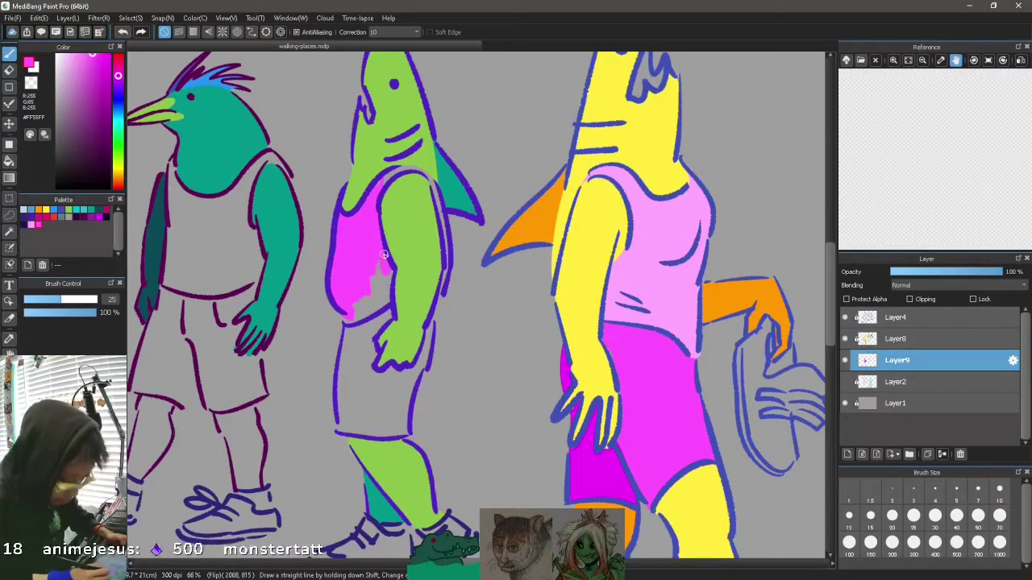
left_click_drag(383, 254, 371, 308)
left_click(39, 210)
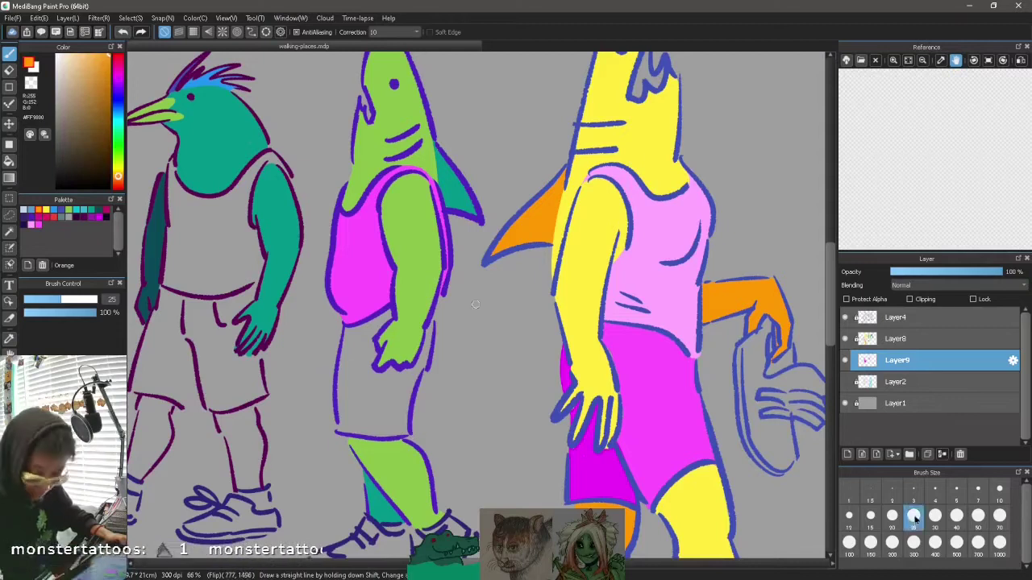
Step: Paint the smaller shark's shorts orange on Layer9
left_click_drag(393, 376, 424, 354)
key("e")
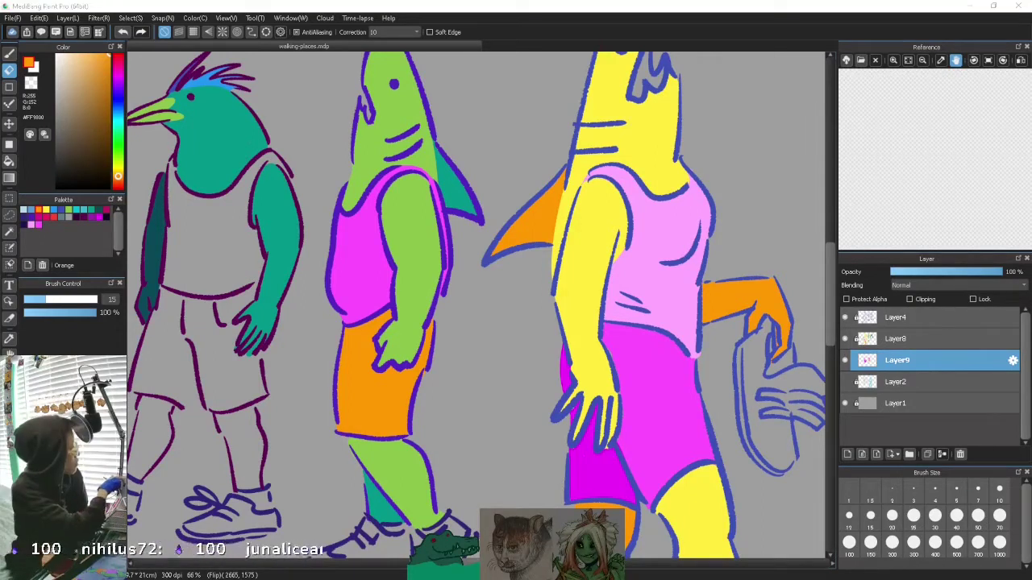
Step: Paint the inside of the large shark's open mouth orange on Layer9
left_click_drag(830, 253, 830, 227)
left_click(31, 217)
key("b")
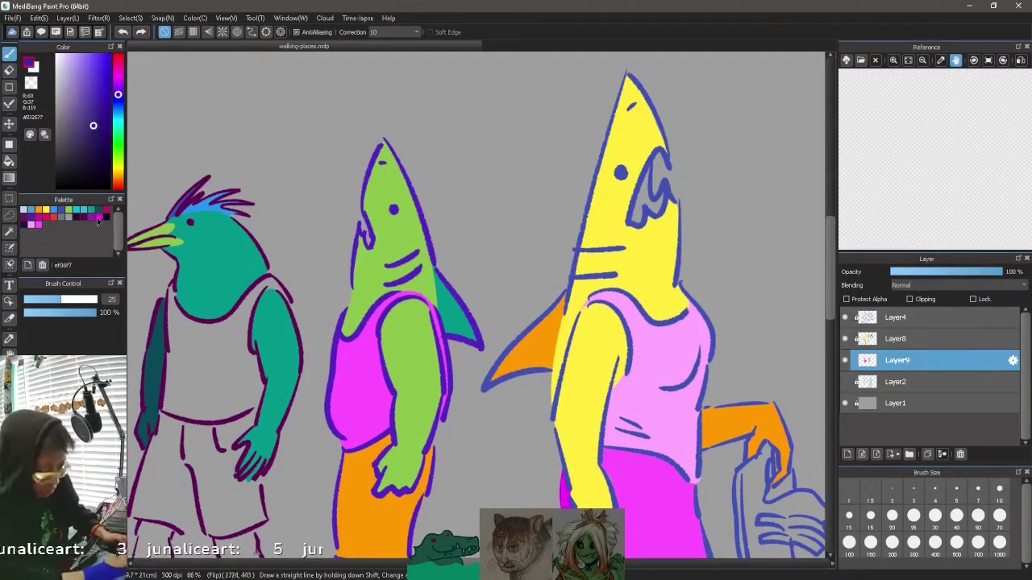
left_click(90, 220)
left_click(91, 209)
mouse_move(646, 179)
left_mouse_down()
mouse_move(651, 208)
mouse_move(636, 219)
left_mouse_up()
left_click(38, 209)
Step: Paint the bird's near leg teal and its far leg dark teal 084956 on Layer8
key("ctrl+minus")
left_click_drag(830, 258, 830, 270)
left_click(91, 210)
mouse_move(295, 446)
left_mouse_down()
mouse_move(303, 490)
mouse_move(285, 442)
mouse_move(305, 436)
left_mouse_up()
key("ctrl+z")
left_click(922, 340)
left_click(99, 210)
mouse_move(216, 483)
left_mouse_down()
mouse_move(231, 428)
mouse_move(237, 462)
mouse_move(240, 432)
mouse_move(233, 457)
left_mouse_up()
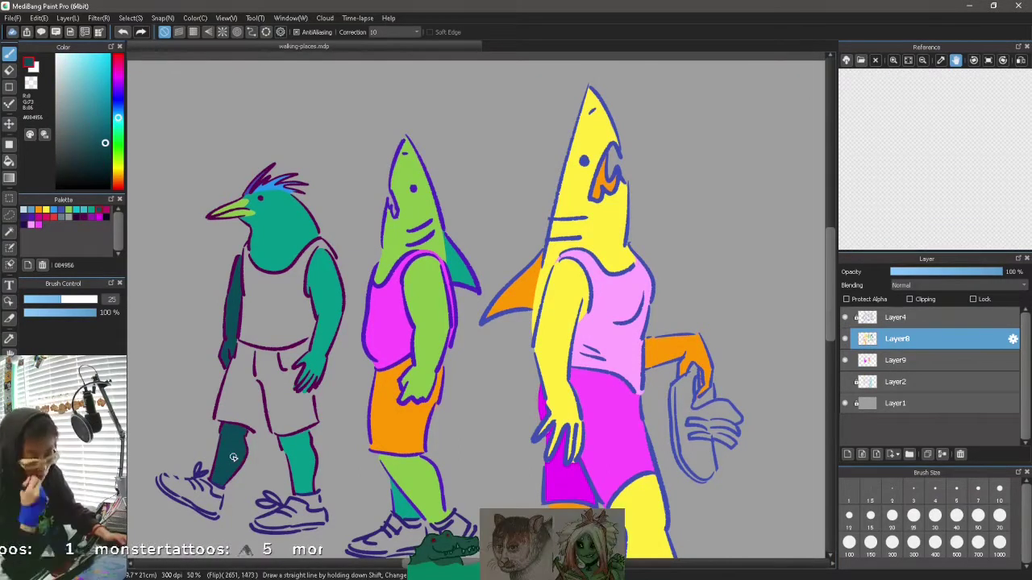
scroll(233, 457, "down", 1)
Step: Block in the bird's shorts on Layer9, with the near leg in orange and the far leg in red
left_click(896, 360)
left_click(38, 209)
mouse_move(282, 383)
left_mouse_down()
mouse_move(259, 324)
mouse_move(286, 362)
mouse_move(285, 317)
mouse_move(302, 307)
mouse_move(287, 366)
mouse_move(311, 378)
left_mouse_up()
left_click(53, 217)
left_click_drag(239, 329, 225, 374)
mouse_move(225, 374)
left_mouse_down()
mouse_move(250, 377)
mouse_move(411, 277)
left_mouse_up()
Step: Fill the bird's red and orange shorts out to their outlines with a size 20 brush
key("ctrl+plus")
left_click(891, 516)
left_click_drag(171, 203, 197, 313)
left_click_drag(196, 314, 323, 312)
left_click_drag(282, 347, 326, 362)
left_click_drag(326, 361, 331, 269)
left_click(38, 209)
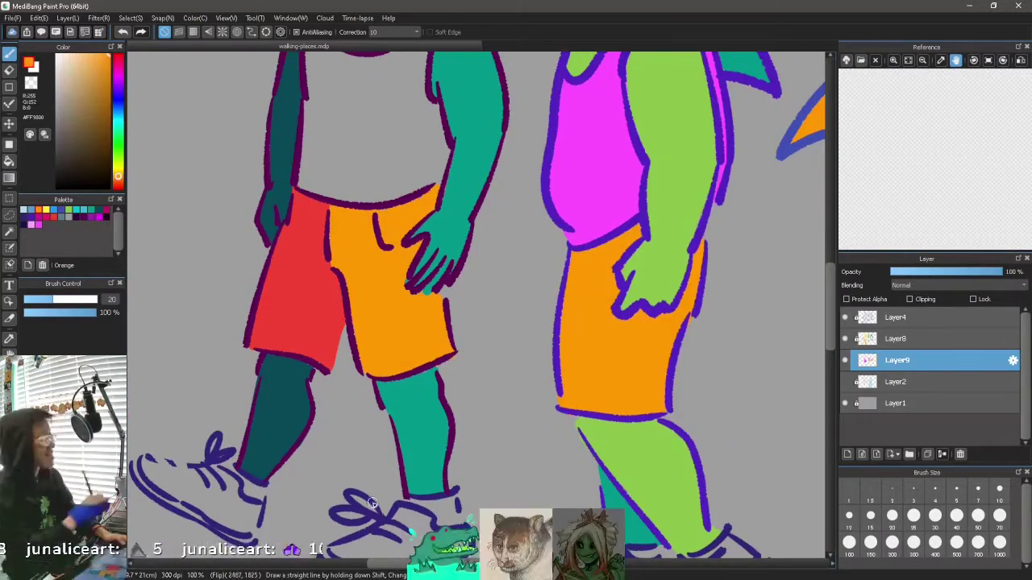
left_click_drag(416, 204, 432, 260)
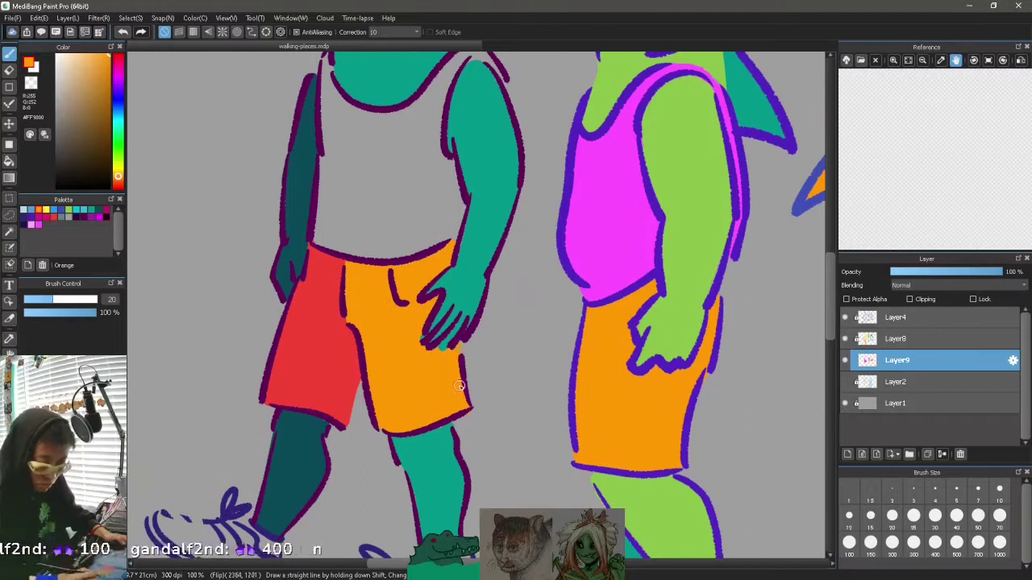
Step: Block in the middle of the bird's tank top in yellow on Layer9 with the brush enlarged to size 70
left_click_drag(830, 306, 830, 277)
left_click(31, 217)
left_click(77, 209)
left_click(46, 210)
left_click_drag(393, 309, 370, 392)
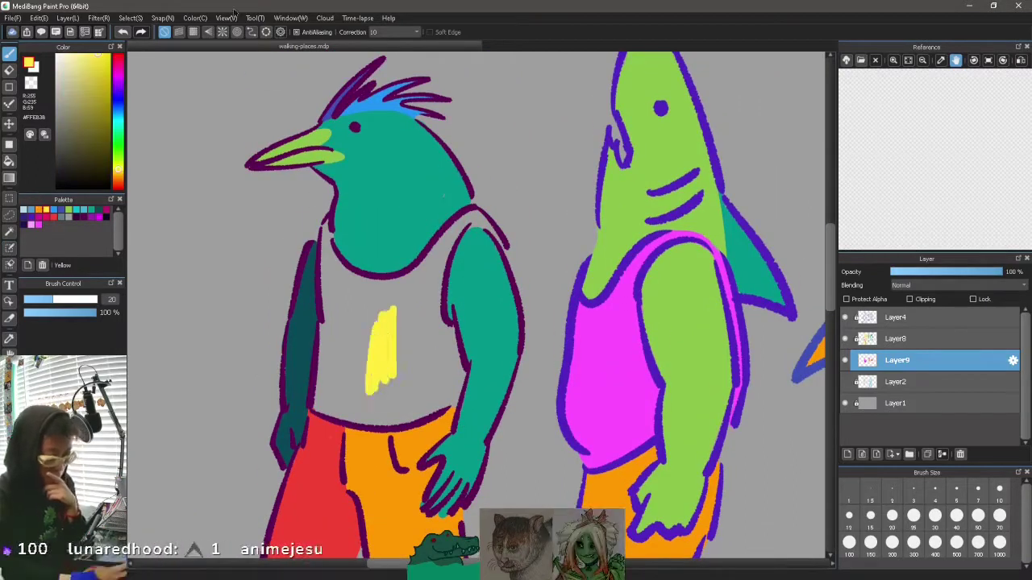
left_click(226, 18)
left_click(248, 62)
left_click(999, 516)
left_click_drag(320, 224, 342, 264)
Step: Extend the yellow of the bird's tank top to its outline, including the straps, and save the drawing
left_click(227, 18)
left_click(242, 33)
left_click(227, 18)
left_click(242, 33)
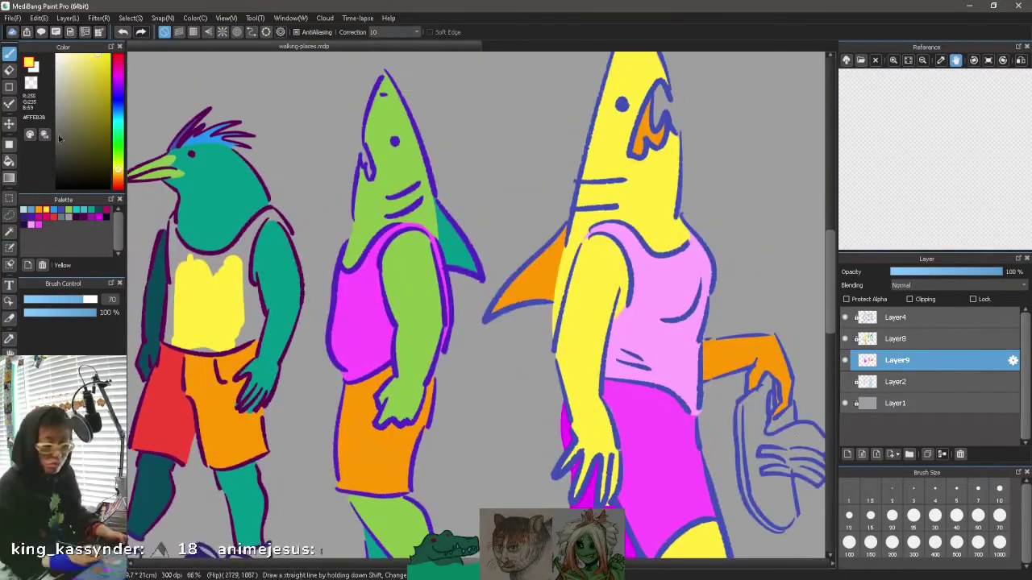
left_click_drag(172, 345, 170, 310)
left_click_drag(195, 257, 211, 264)
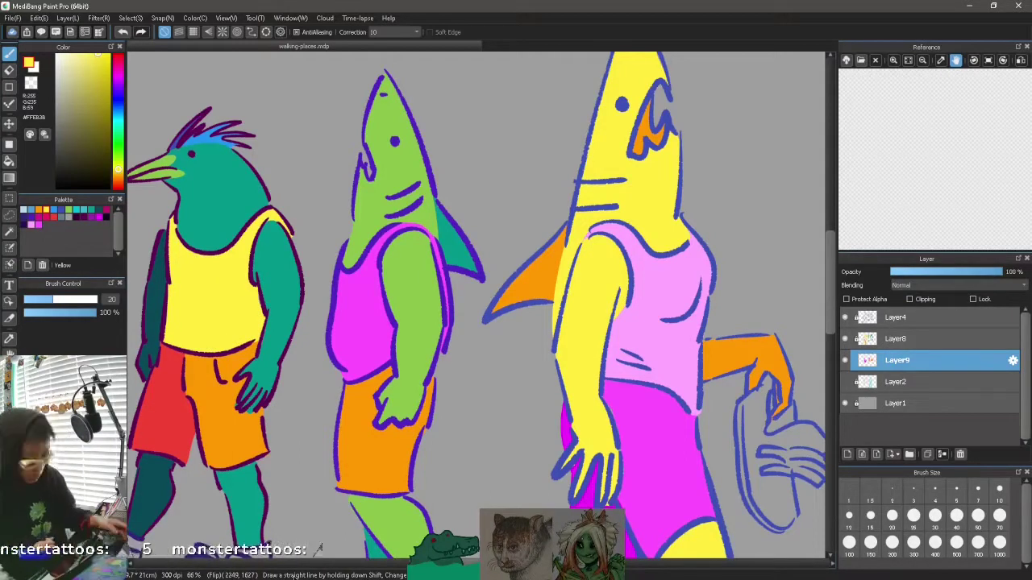
key("ctrl+0")
key("ctrl+s")
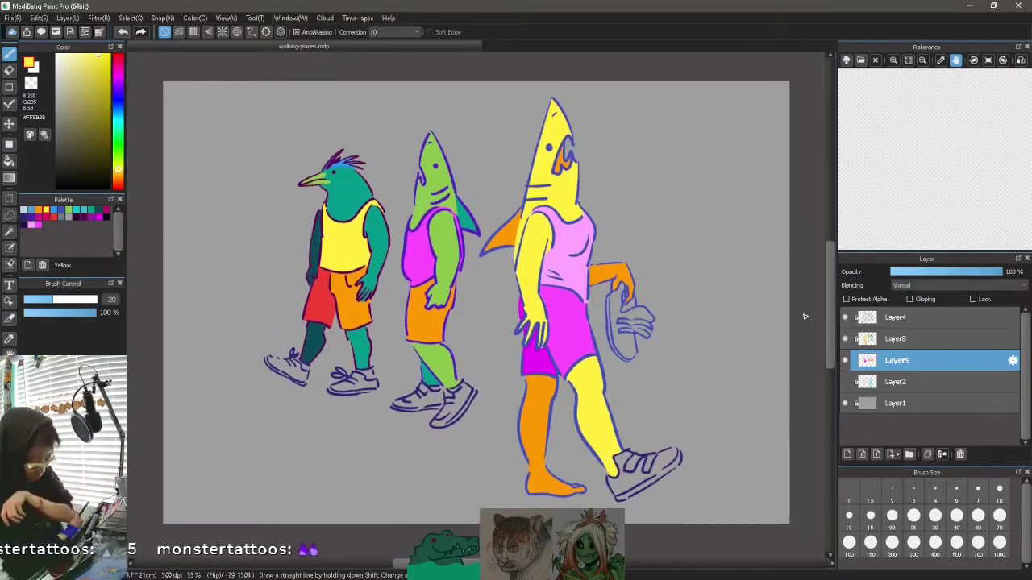
Step: Paint the shoe on the large shark's foot purple on Layer9 with the brush enlarged to size 50
left_click(39, 217)
left_click(31, 217)
scroll(488, 548, "up", 2)
left_click_drag(806, 389, 483, 385)
key("bracketright")
key("bracketright")
key("bracketright")
key("bracketright")
mouse_move(492, 394)
left_mouse_down()
mouse_move(453, 425)
mouse_move(416, 412)
mouse_move(444, 387)
mouse_move(433, 370)
mouse_move(449, 361)
mouse_move(468, 372)
mouse_move(516, 370)
mouse_move(430, 435)
left_mouse_up()
left_click_drag(541, 367, 555, 382)
mouse_move(829, 377)
left_mouse_down()
mouse_move(809, 321)
mouse_move(813, 338)
left_mouse_up()
Step: Paint the shoe in the large shark's hand dark indigo 322577
left_click(24, 216)
mouse_move(445, 356)
left_mouse_down()
mouse_move(420, 256)
mouse_move(435, 283)
left_mouse_up()
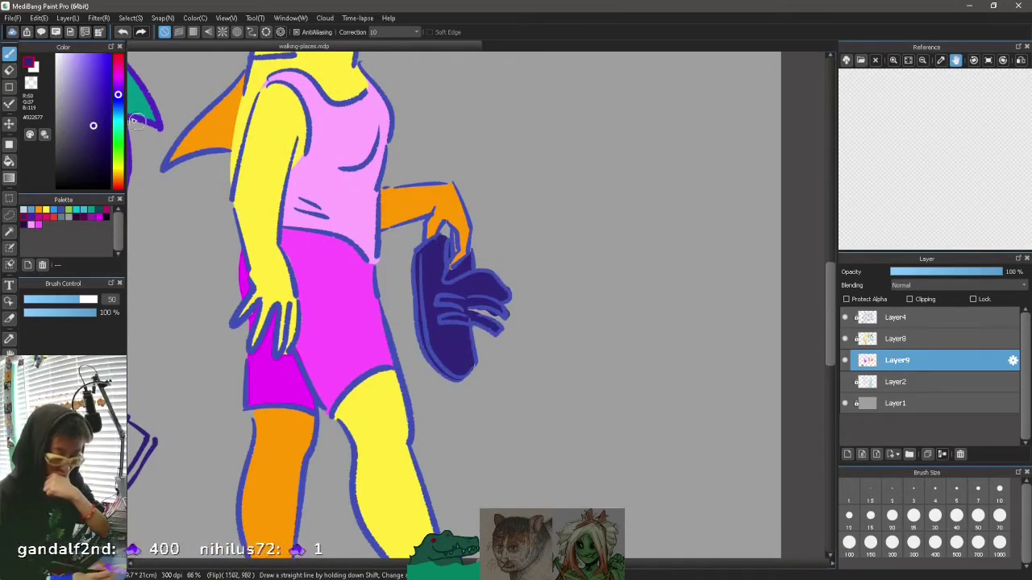
key("ctrl+minus")
key("ctrl+minus")
key("ctrl+plus")
key("ctrl+plus")
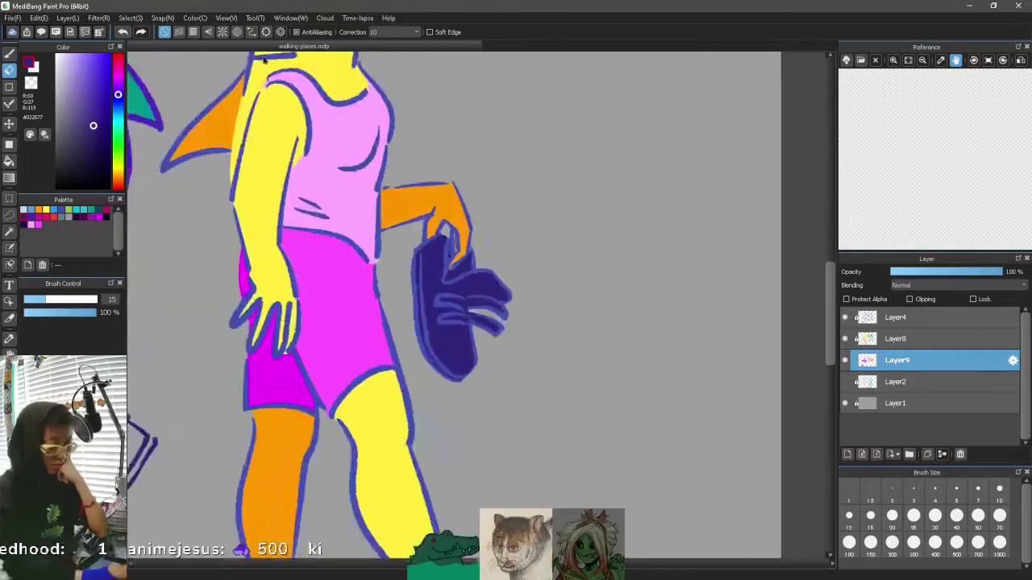
Step: Paint the smaller shark's and the bird's shoes, with the far shoes in indigo and the near shoes in blue 2196F3
left_click_drag(581, 563, 507, 562)
key("b")
left_click_drag(387, 475, 383, 415)
left_click(61, 210)
scroll(384, 415, "left", 3)
mouse_move(261, 364)
left_mouse_down()
mouse_move(230, 347)
mouse_move(276, 382)
left_mouse_up()
left_click(54, 209)
left_click_drag(391, 389, 349, 395)
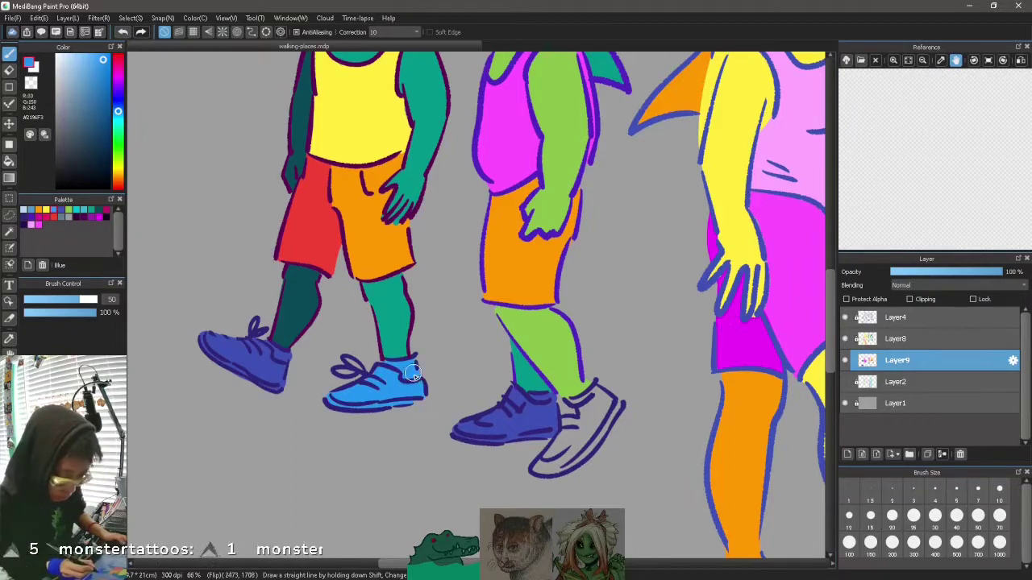
key("ctrl+0")
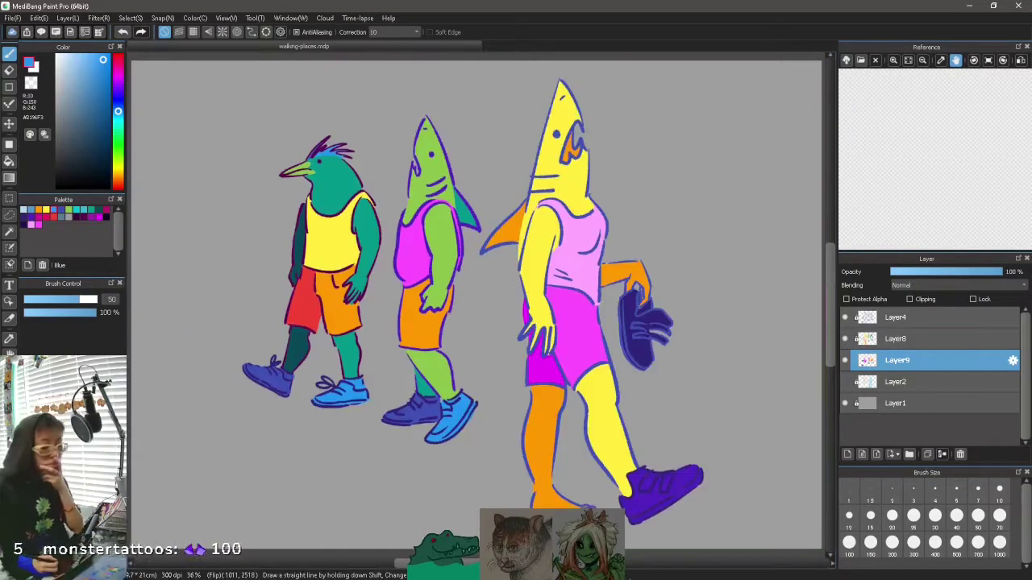
Step: With Layer4 hidden, bucket-fill the large shark's worn shoe cyan and the held shoe blue 2196F3, and show Layer4 again
left_click(845, 318)
left_click(10, 161)
left_click(663, 493)
left_click(61, 209)
left_click(642, 333)
key("ctrl+z")
left_click(76, 209)
left_click(678, 493)
left_click(54, 209)
left_click(642, 332)
left_click(845, 317)
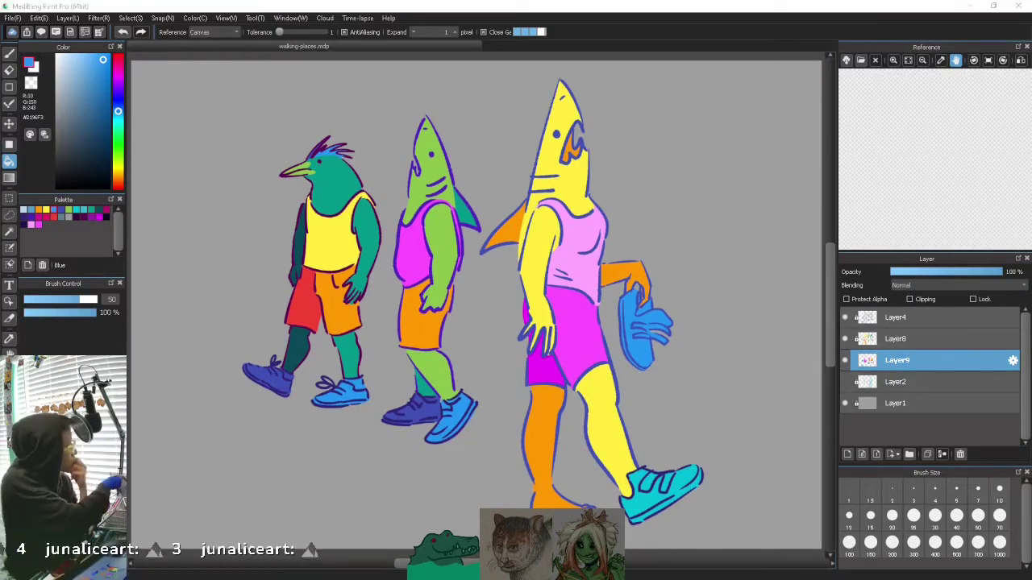
Step: Draw a purple oval speech bubble with a downward tail above the smaller shark
key("ctrl+minus")
key("ctrl+minus")
left_click_drag(728, 458, 691, 435)
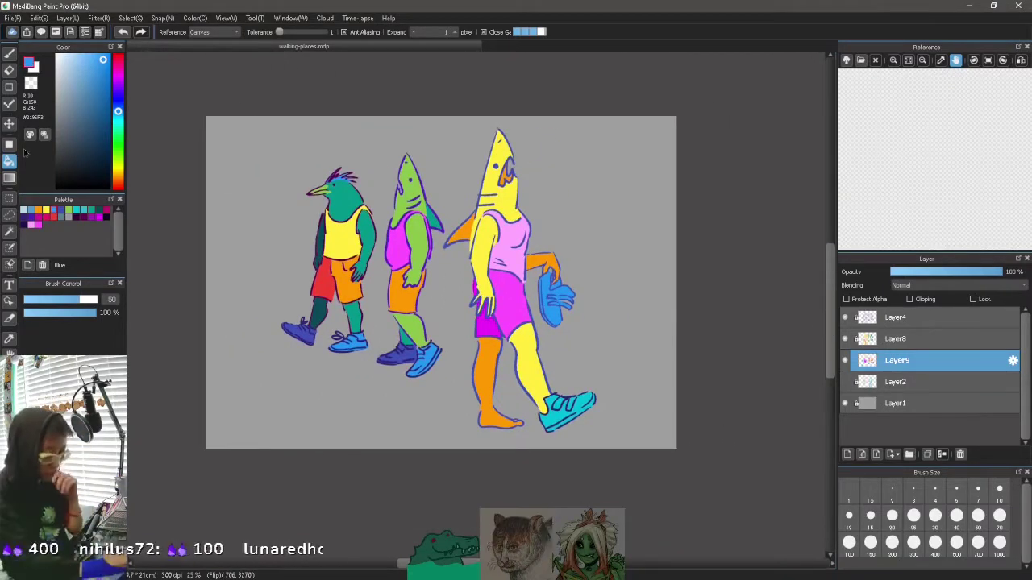
left_click(30, 217)
key("b")
key("ctrl+plus")
key("ctrl+plus")
left_click_drag(306, 89, 308, 274)
mouse_move(276, 208)
left_mouse_down()
mouse_move(268, 211)
mouse_move(318, 149)
mouse_move(287, 193)
left_mouse_up()
key("ctrl+z")
mouse_move(274, 196)
left_mouse_down()
mouse_move(235, 143)
mouse_move(288, 191)
left_mouse_up()
key("ctrl+z")
Step: Hand-letter a purple word ending in "ATERS!" inside the smaller shark's speech bubble and adjust the letters' placement
left_click_drag(226, 157, 240, 170)
left_click_drag(244, 164, 244, 178)
left_click_drag(321, 148, 320, 161)
left_click(320, 167)
key("l")
key("ctrl+z")
key("ctrl+z")
left_click_drag(232, 185, 229, 183)
key("v")
key("ctrl+d")
left_click_drag(323, 153, 316, 161)
key("b")
left_click(316, 167)
Step: Draw an indigo speech bubble with its tail pointing at the large shark's head
left_click(61, 210)
mouse_move(601, 206)
left_mouse_down()
mouse_move(592, 216)
mouse_move(611, 210)
left_mouse_up()
key("ctrl+z")
key("ctrl+z")
key("e")
key("b")
mouse_move(831, 236)
left_mouse_down()
mouse_move(807, 223)
mouse_move(806, 231)
left_mouse_up()
left_click_drag(625, 202, 627, 233)
key("ctrl+z")
Step: Erase the lettering inside the smaller shark's speech bubble
key("e")
left_click_drag(224, 186, 230, 201)
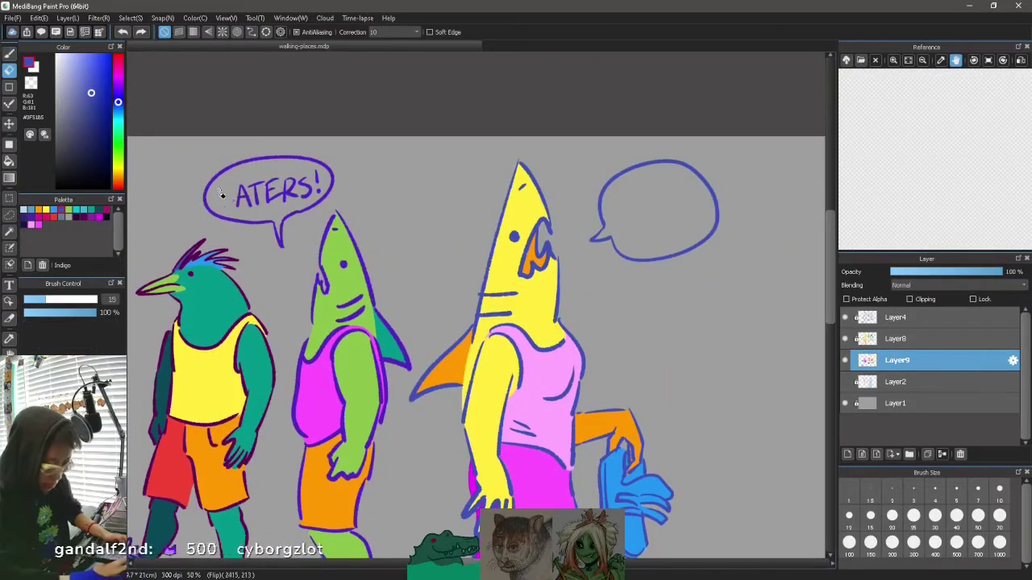
left_click(226, 18)
left_click(246, 61)
Step: Unlock Layer4 and merge Layer8 down into Layer9
left_click(919, 317)
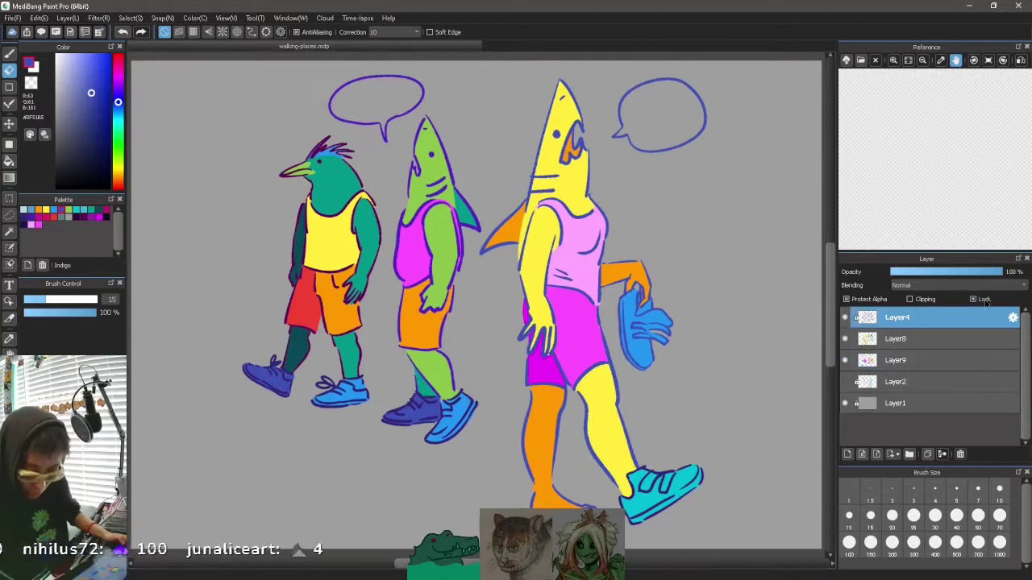
left_click(972, 299)
key("l")
left_click(906, 359)
left_click(911, 338)
left_click(942, 453)
Step: Lasso both speech bubbles on Layer9, cut and paste them onto their own layer, and merge them with the line art on Layer4
left_click_drag(324, 129, 432, 120)
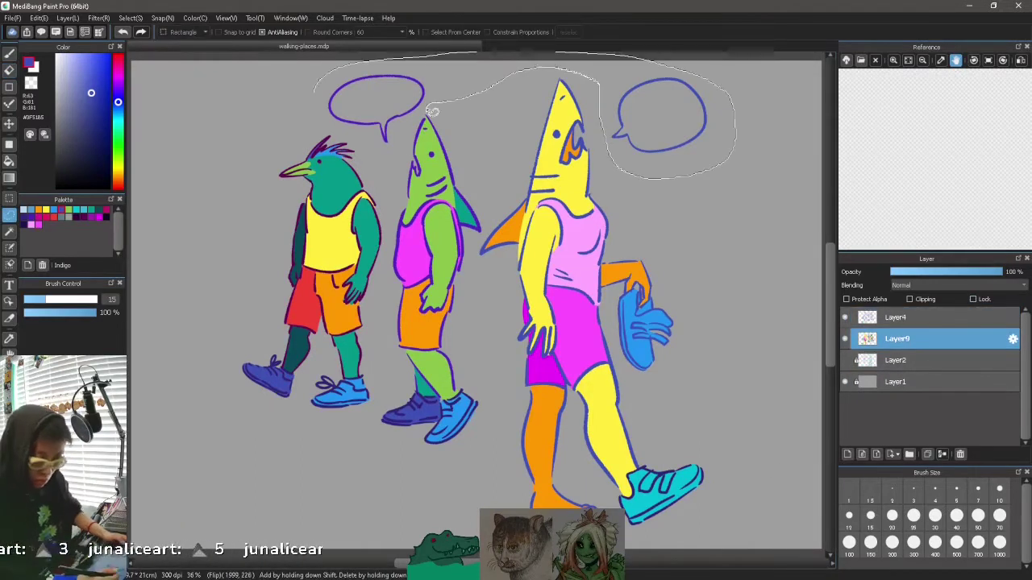
key("ctrl+x")
key("ctrl+v")
left_click(911, 318)
left_click(941, 453)
key("ctrl+d")
Step: Create a layer folder above the line art and move the large shark's lines from Layer4 into it as a separate layer
left_click(902, 338)
left_click(910, 453)
left_click_drag(896, 319, 895, 353)
mouse_move(511, 93)
left_mouse_down()
mouse_move(624, 548)
mouse_move(499, 145)
left_mouse_up()
key("ctrl+x")
key("ctrl+v")
Step: Move the large shark's flat colours from Layer9 into the folder as a separate layer beneath its line art
left_click(906, 382)
key("ctrl+x")
left_click(909, 318)
key("ctrl+v")
left_click_drag(915, 361, 915, 344)
key("ctrl+d")
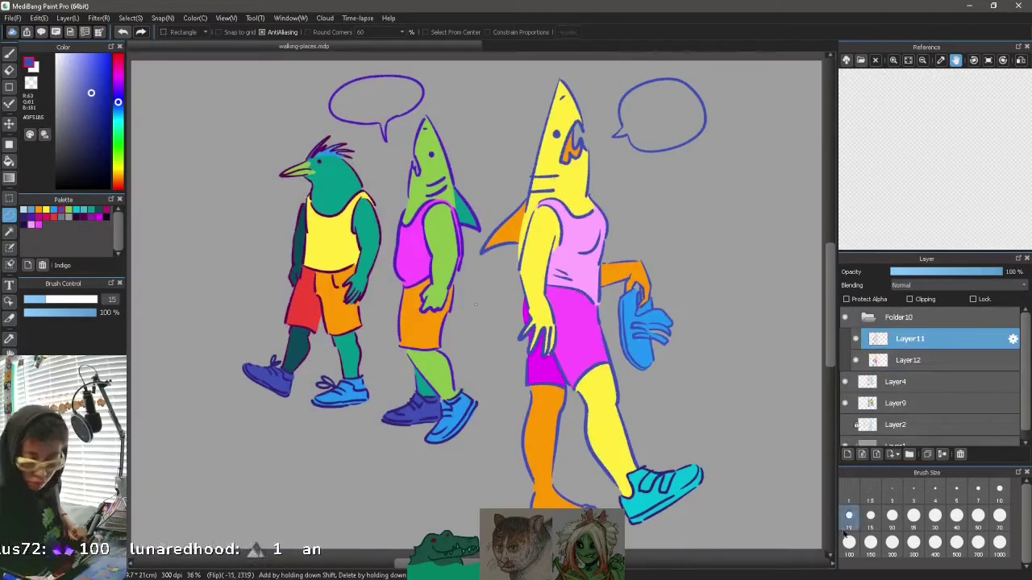
Step: Create a second layer folder, put Layer4 and Layer9 inside it, and collapse both character folders
left_click(898, 382)
left_click(910, 453)
left_click_drag(899, 403, 901, 383)
left_click(868, 382)
left_click(868, 318)
Step: Move the large shark's folder to the other side of the canvas and shift the bird and small shark opposite it
key("ctrl+minus")
left_click(10, 125)
left_click_drag(556, 322, 282, 324)
left_click(902, 338)
left_click_drag(456, 368, 574, 376)
left_click_drag(406, 371, 555, 393)
left_click(899, 318)
left_click(900, 338)
left_click_drag(603, 532, 603, 543)
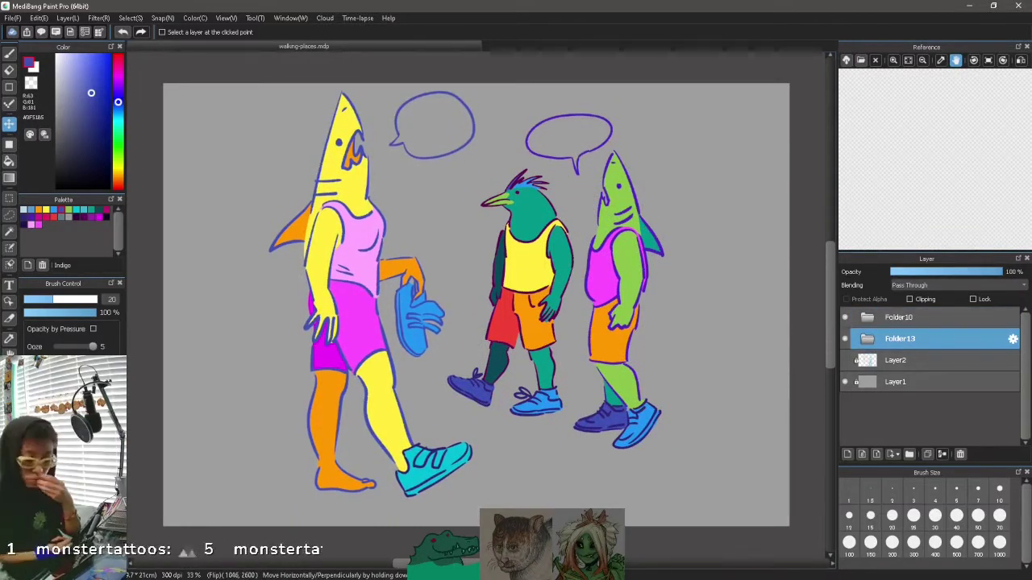
Step: Hand-letter "WHAT HAPPENED" inside the small shark's speech bubble on Layer4
key("b")
left_click(868, 338)
left_click(867, 318)
left_click(908, 403)
key("ctrl+plus")
left_click_drag(596, 145, 517, 282)
right_click(508, 164)
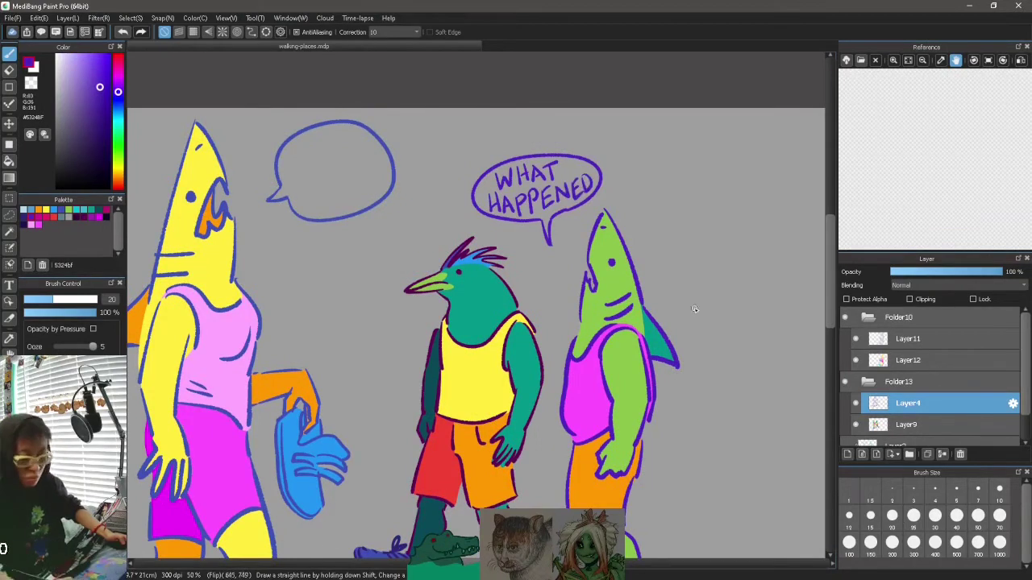
Step: Select the small shark's bubble outline, enlarge it around the lettering, and add a question mark after "HAPPENED"
key("w")
left_click(551, 242)
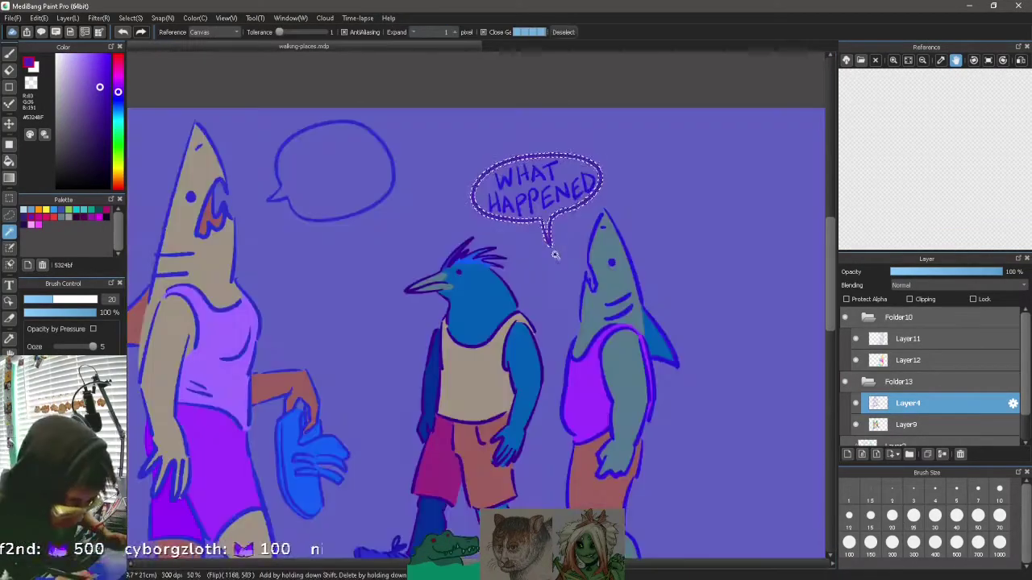
key("ctrl+t")
left_click_drag(599, 129, 615, 121)
key("Return")
scroll(596, 161, "up", 1)
key("b")
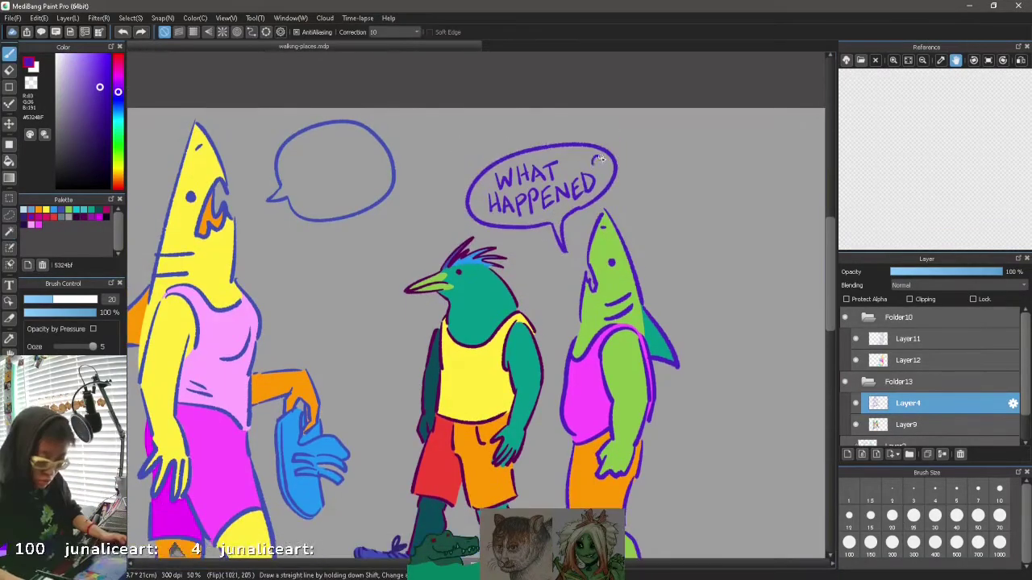
Step: Start the lettering in the large shark's speech bubble on Layer11, then lasso and reposition the first strokes
left_click(910, 339)
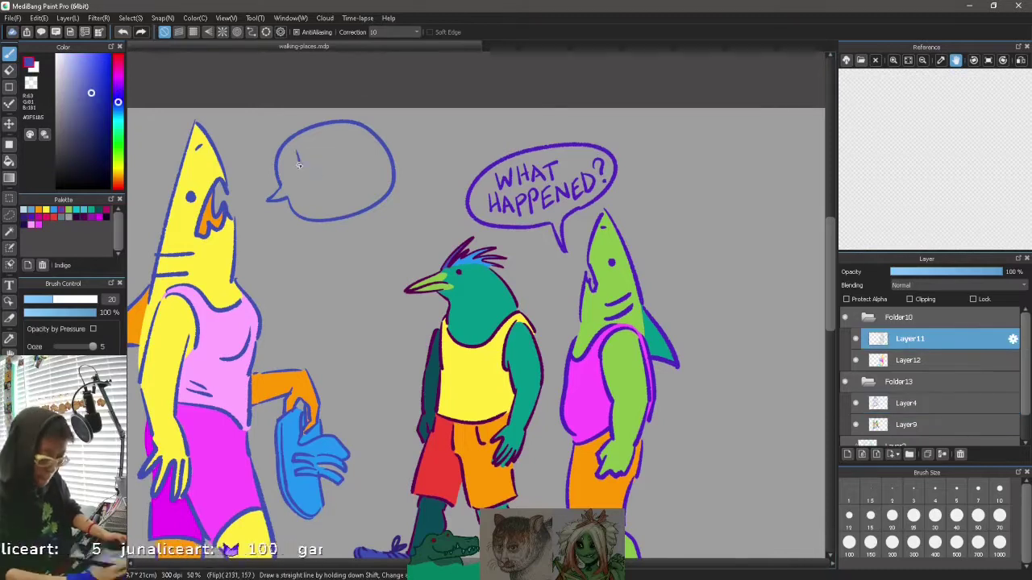
key("l")
mouse_move(285, 182)
left_mouse_down()
mouse_move(361, 168)
mouse_move(288, 147)
left_mouse_up()
key("v")
left_click_drag(332, 174, 325, 179)
key("ctrl+d")
Step: Finish hand-lettering "DON'T ASK." inside the large shark's speech bubble
key("b")
left_click_drag(342, 139, 361, 135)
left_click_drag(305, 204, 322, 201)
left_click_drag(307, 196, 320, 193)
mouse_move(338, 185)
left_mouse_down()
mouse_move(327, 198)
mouse_move(351, 194)
left_mouse_up()
left_click_drag(362, 170, 367, 188)
left_click(374, 180)
key("bracketleft")
left_click_drag(339, 136, 338, 142)
key("ctrl+0")
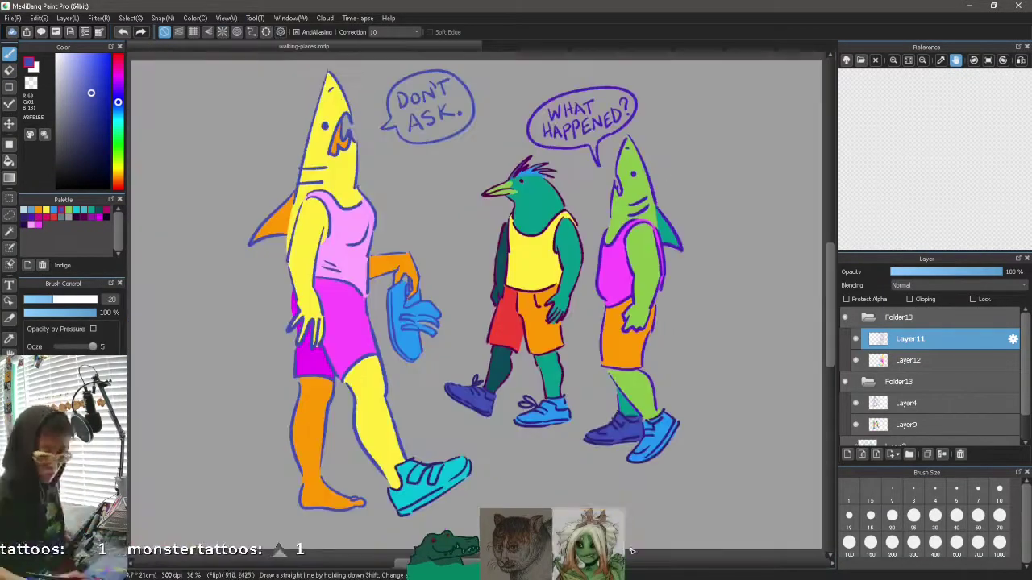
key("alt+Tab")
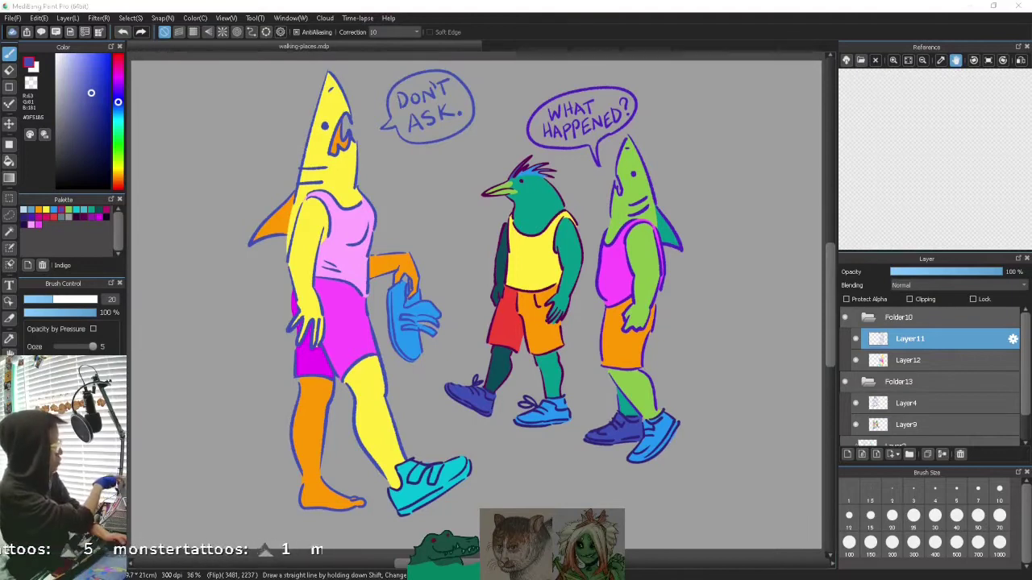
Step: Fill the "DON'T ASK." bubble with light pink on Layer12, using a Bucket expansion of 2 pixels
left_click(909, 360)
left_click(37, 18)
left_click(68, 180)
key("Down")
left_click(30, 225)
left_click(9, 161)
left_click(467, 119)
key("ctrl+z")
left_click(454, 30)
left_click(467, 106)
Step: Fill the "WHAT HAPPENED?" bubble and the enclosed gaps in its letters with magenta on Layer9
left_click(38, 225)
left_click(904, 425)
left_click(582, 121)
key("ctrl+Up")
key("ctrl+Up")
scroll(582, 137, "up", 3)
left_click(666, 126)
left_click(640, 165)
left_click(730, 141)
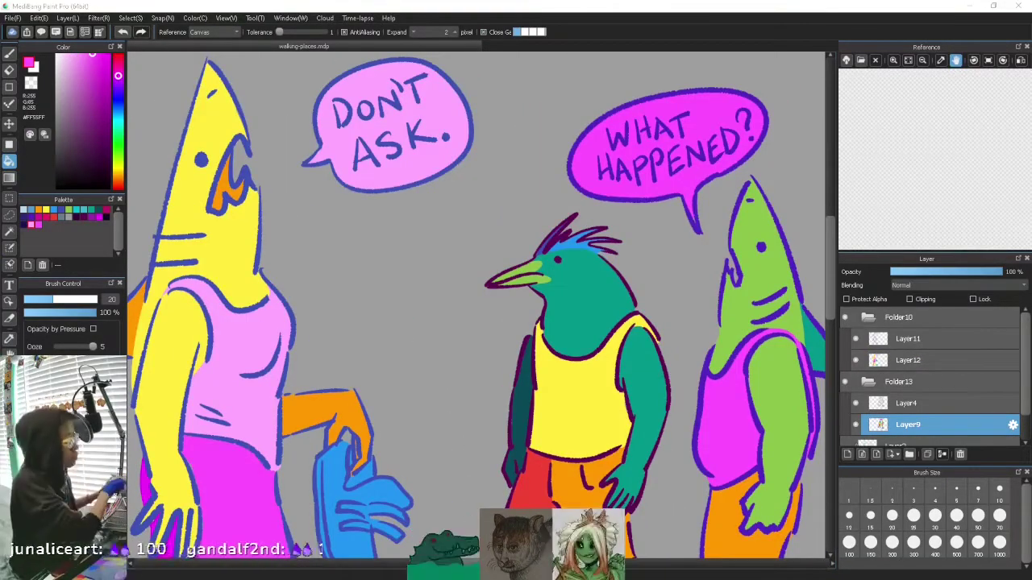
scroll(280, 196, "down", 1)
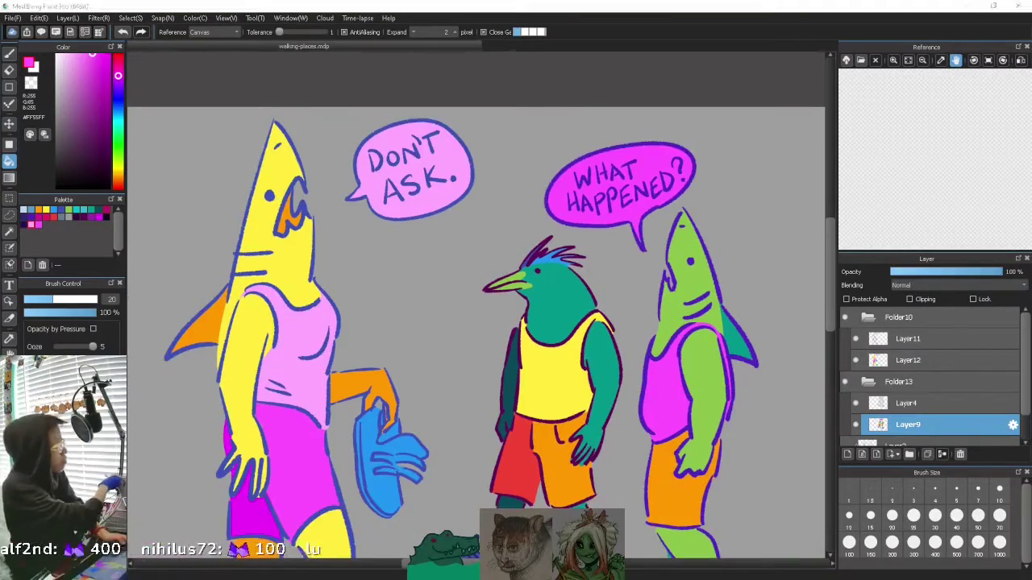
scroll(399, 91, "down", 2)
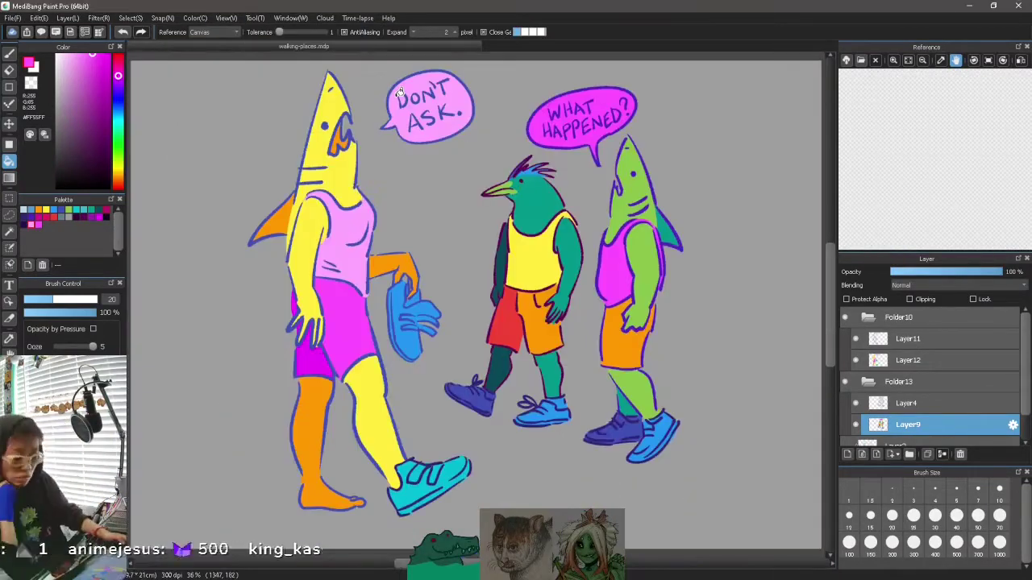
Step: Dissolve both character folders and merge their contents into one line-art layer, Layer4, and one colour layer, Layer9
key("b")
left_click(939, 359)
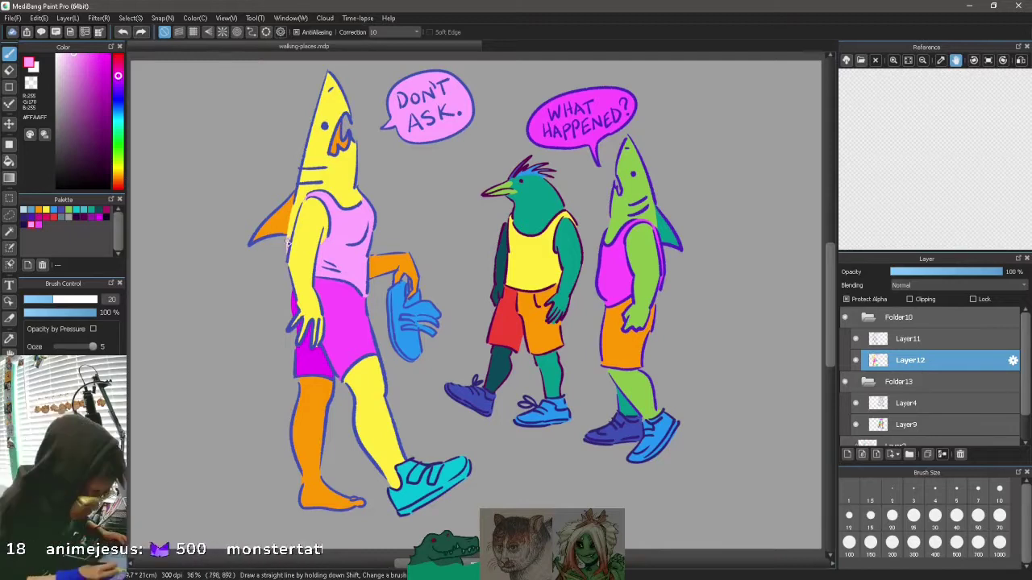
left_click_drag(898, 339, 900, 311)
left_click_drag(904, 403, 903, 335)
left_click_drag(910, 361, 910, 332)
left_click(960, 455)
left_click_drag(912, 382, 916, 360)
left_click(960, 454)
left_click(899, 339)
left_click(942, 455)
Step: Lasso both speech bubbles on Layer9, adjust their fill colours with the Hue filter, and turn off alpha protection
left_click(9, 215)
left_click_drag(382, 83, 356, 68)
left_click(98, 17)
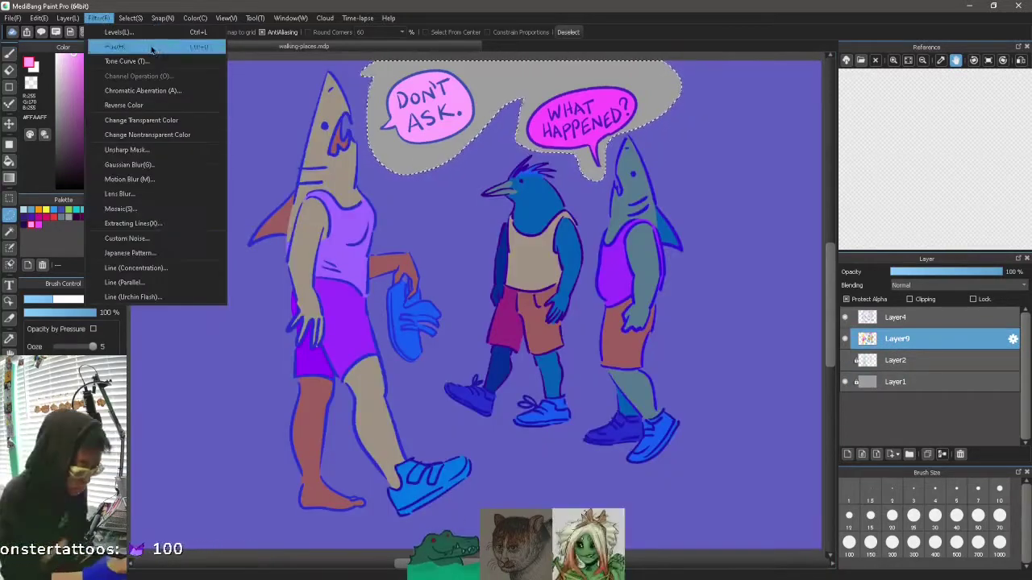
left_click(152, 47)
left_click_drag(519, 328, 536, 327)
left_click(587, 343)
key("ctrl+d")
left_click(846, 299)
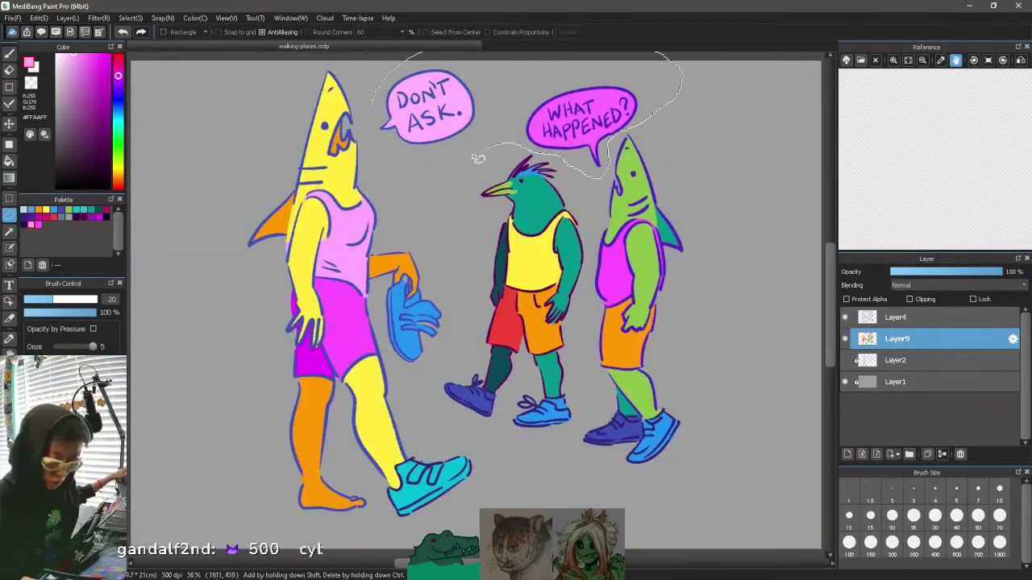
Step: Lasso both speech bubbles again and lighten their fills with the Tone Curve filter
left_click_drag(478, 159, 371, 107)
left_click(99, 17)
left_click(144, 62)
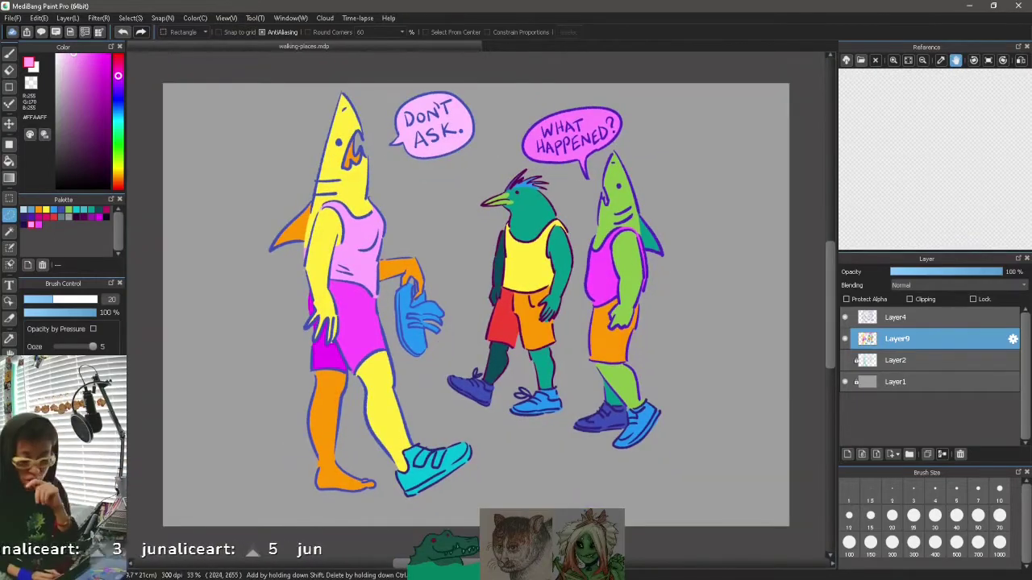
mouse_move(832, 364)
left_mouse_down()
mouse_move(832, 328)
mouse_move(832, 361)
left_mouse_up()
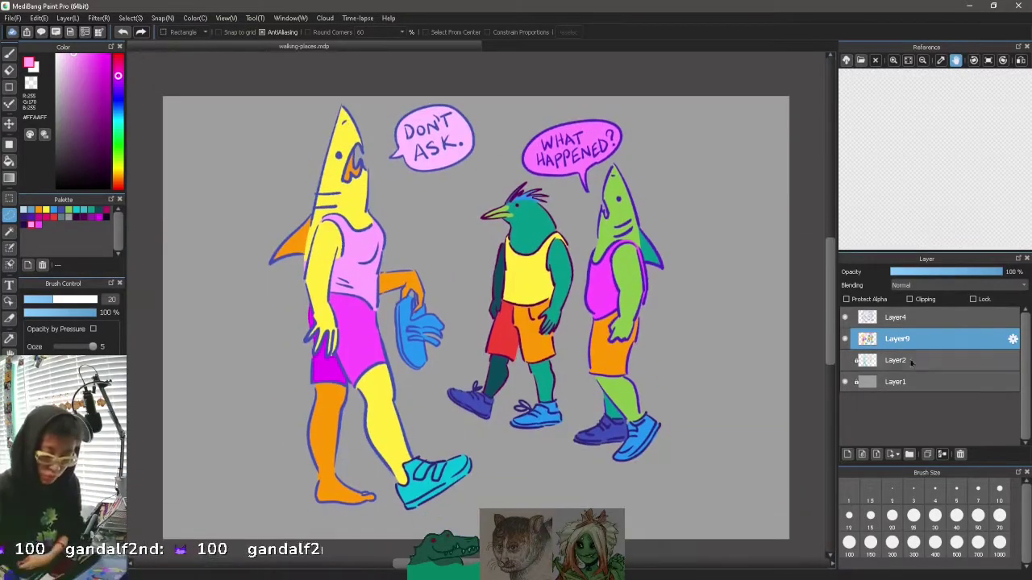
Step: Add a layer above Layer2 and draw a pink straight-edged quadrilateral as a floor under the characters' feet
left_click(895, 360)
left_click(847, 455)
left_click(9, 53)
left_click(8, 87)
left_click(763, 530)
left_click_drag(275, 392, 275, 391)
key("Page_Up")
key("e")
key("Page_Up")
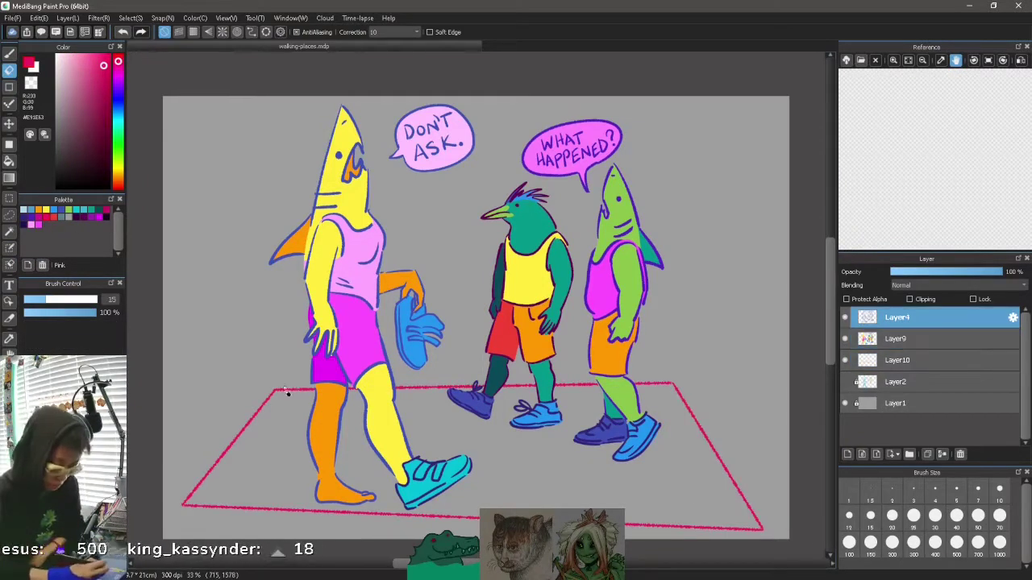
Step: Transform the pink floor outline on Layer10, rotating it so its front edge is level
scroll(477, 323, "down", 1)
key("ctrl+Down")
key("ctrl+Down")
key("ctrl+t")
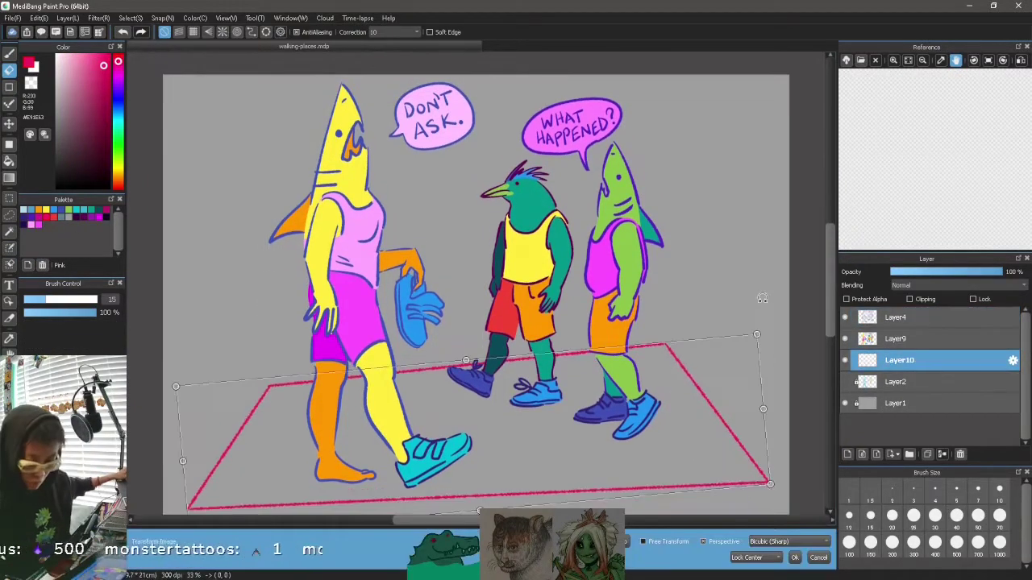
left_click_drag(477, 359, 476, 352)
scroll(476, 352, "down", 1)
key("Return")
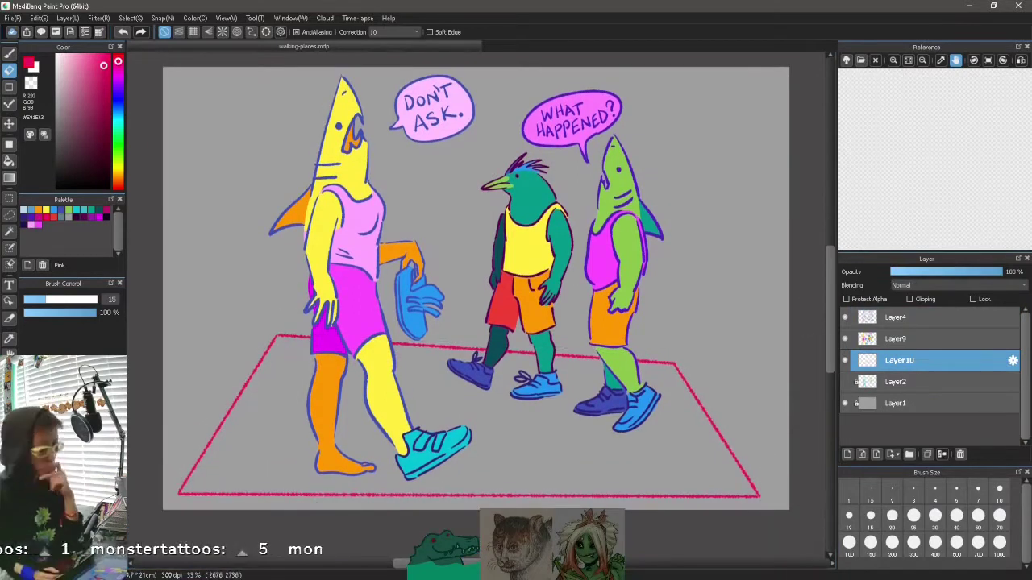
Step: Draw a large light green triangle outline (#88FF00) behind the characters on Layer10
left_click(38, 209)
left_click(67, 209)
left_click(110, 54)
left_click(9, 87)
mouse_move(206, 106)
left_mouse_down()
mouse_move(744, 85)
mouse_move(639, 79)
left_mouse_up()
left_click_drag(639, 79, 758, 339)
left_click_drag(207, 105, 229, 125)
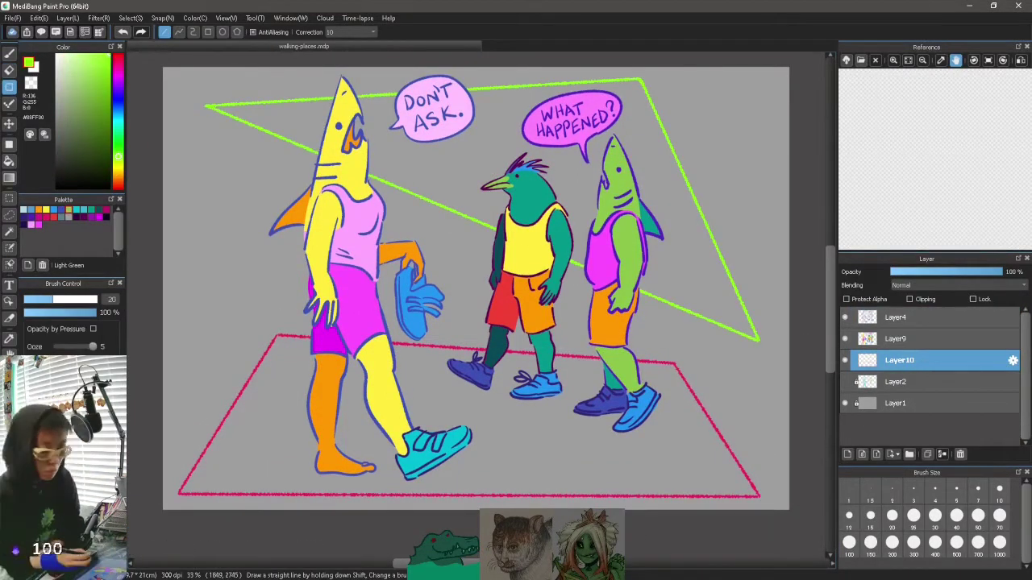
Step: Set the Bucket tool's reference to Layer and choose pink
key("g")
left_click(198, 48)
left_click(34, 225)
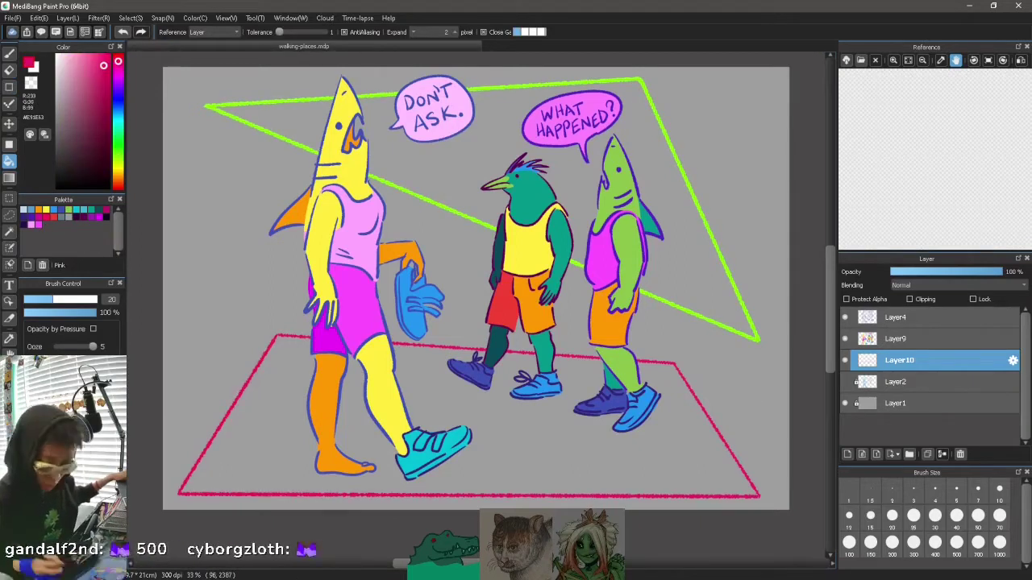
Step: Try out a large blue (#559CD1) circle outline of width 25 behind the characters on Layer10
left_click(31, 211)
key("b")
left_click(913, 516)
left_click(9, 87)
left_click_drag(204, 211, 214, 362)
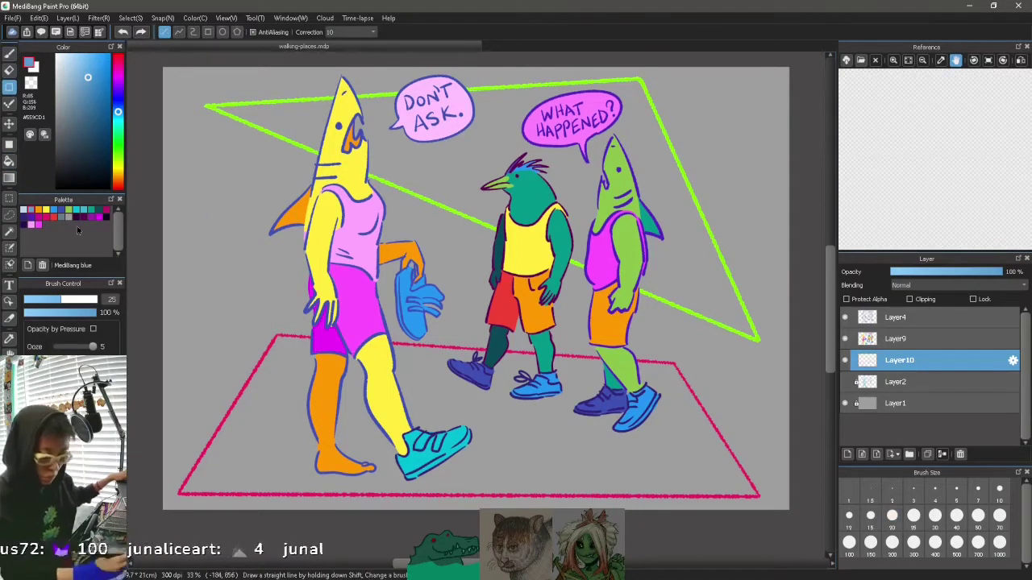
left_click(223, 32)
left_click_drag(183, 155, 464, 442)
key("ctrl+z")
left_click_drag(215, 85, 660, 483)
key("ctrl+z")
left_click_drag(341, 76, 694, 428)
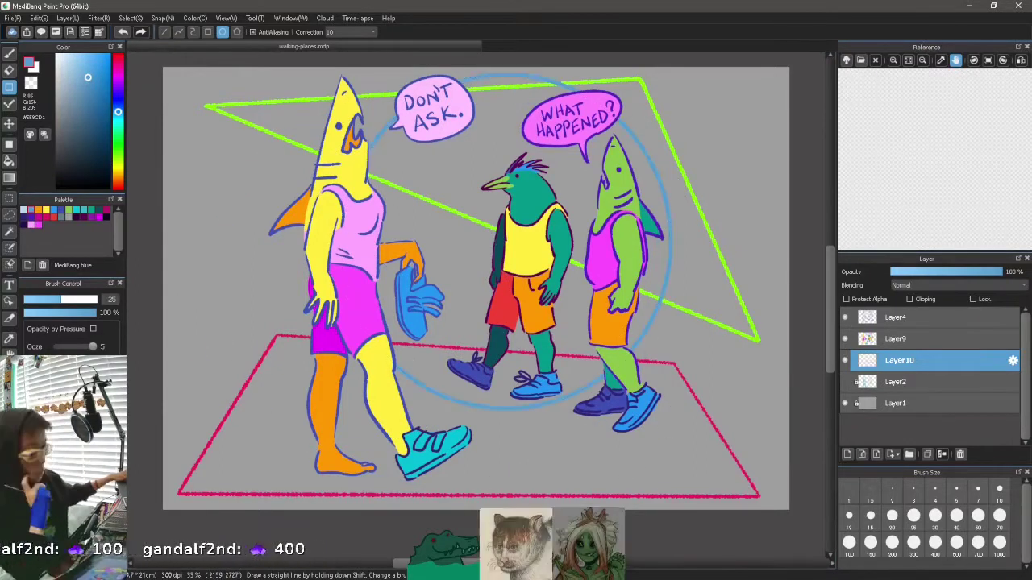
key("ctrl+z")
Step: Hide the grey background layer and clean up stray marks in the line art on Layer4
left_click(845, 403)
left_click(896, 318)
key("g")
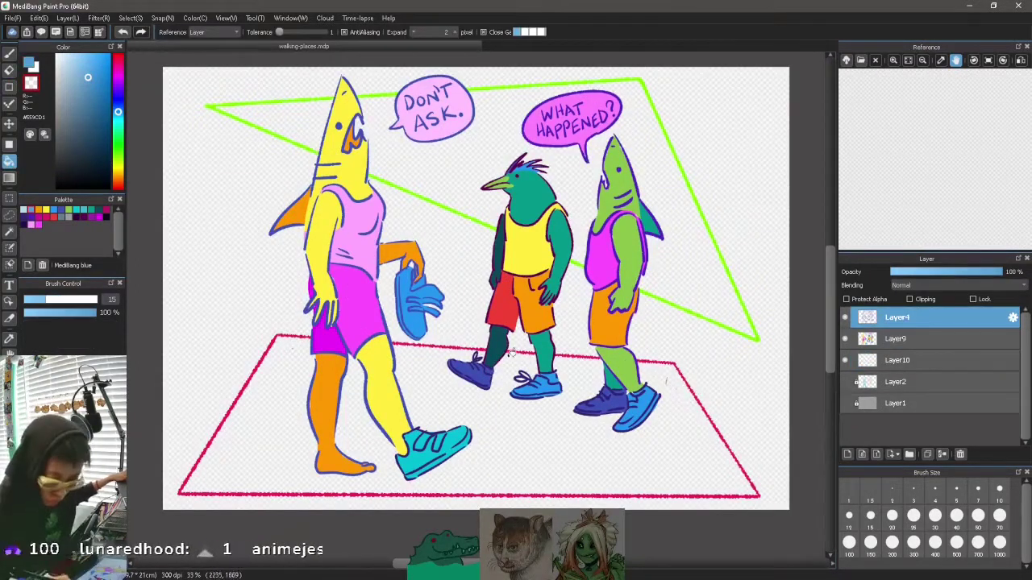
key("e")
Step: Show and unlock Layer1 with the artwork layers hidden, and fill the background with white
left_click(897, 403)
left_click(845, 403)
left_click_drag(845, 360, 846, 318)
left_click(973, 299)
left_click(57, 55)
key("g")
Step: Show the artwork layers again, then unlock and delete the sketch on Layer2
left_click(845, 382)
left_click_drag(845, 360, 845, 318)
left_click(845, 382)
left_click(896, 382)
left_click(972, 299)
left_click(960, 455)
Step: Fill the floor quadrilateral with pink and the triangle with its own light green on Layer10
left_click(47, 218)
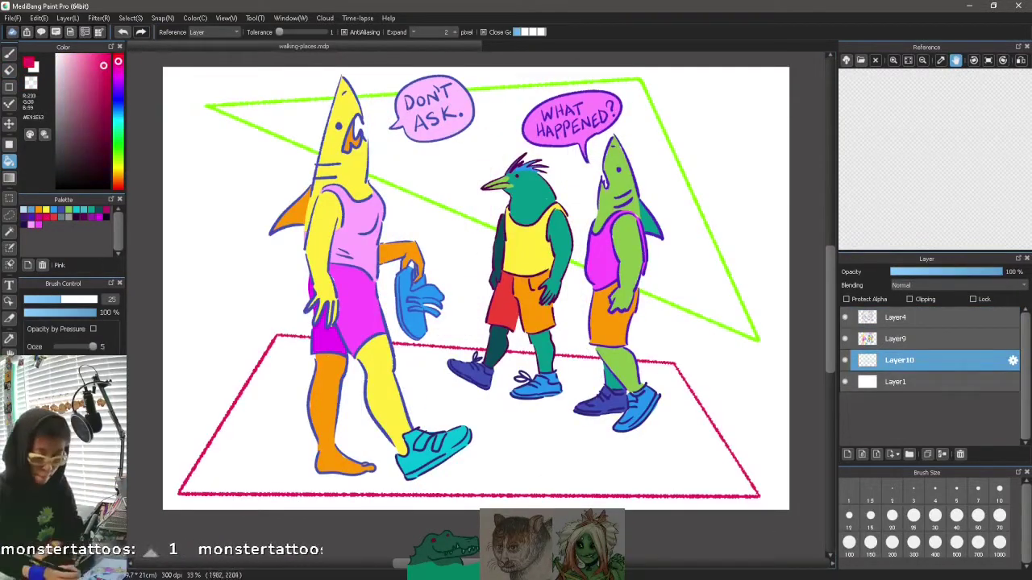
left_click(516, 461)
key("i")
left_click(757, 334)
key("g")
left_click(683, 250)
left_click(98, 17)
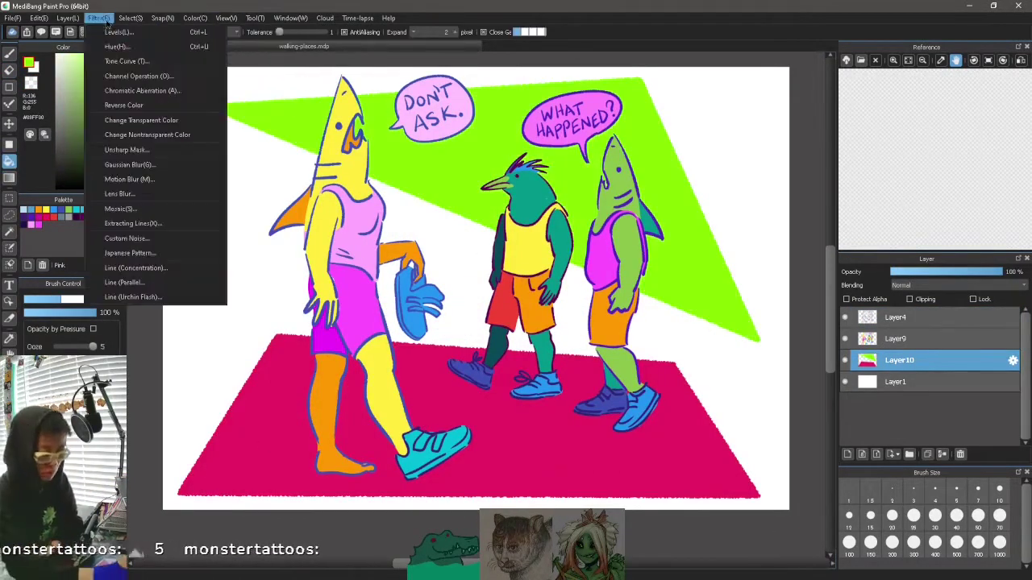
left_click(127, 60)
left_click_drag(475, 322, 452, 260)
left_click(590, 258)
left_click_drag(475, 324, 464, 278)
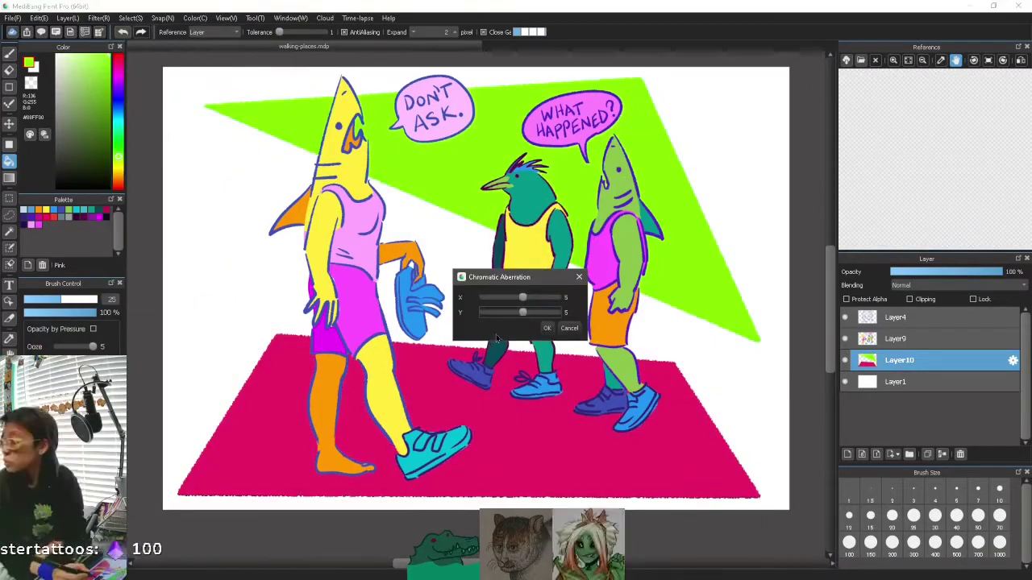
Step: Try Chromatic Aberration at X -64 and Y -64 on the Layer10 background shapes, and undo it
mouse_move(523, 312)
left_mouse_down()
mouse_move(542, 323)
mouse_move(533, 318)
left_mouse_up()
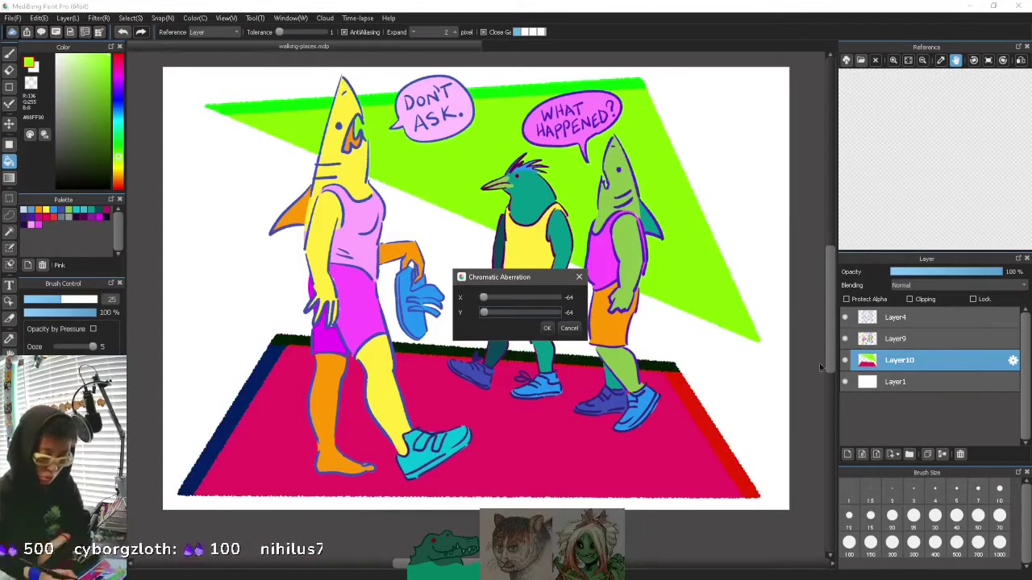
left_click(546, 329)
left_click(129, 18)
left_click(118, 32)
left_click_drag(516, 257, 715, 113)
left_click_drag(716, 178, 787, 163)
left_click_drag(714, 149, 641, 149)
left_click_drag(701, 113, 747, 257)
left_click_drag(686, 292, 836, 308)
left_click(849, 339)
key("ctrl+z")
Step: Try shifting Layer9's character colours to Hue +156 and Saturation +100 with Hue Saturation Brightness
left_click(897, 338)
left_click(98, 17)
left_click(121, 46)
left_click_drag(760, 292, 825, 292)
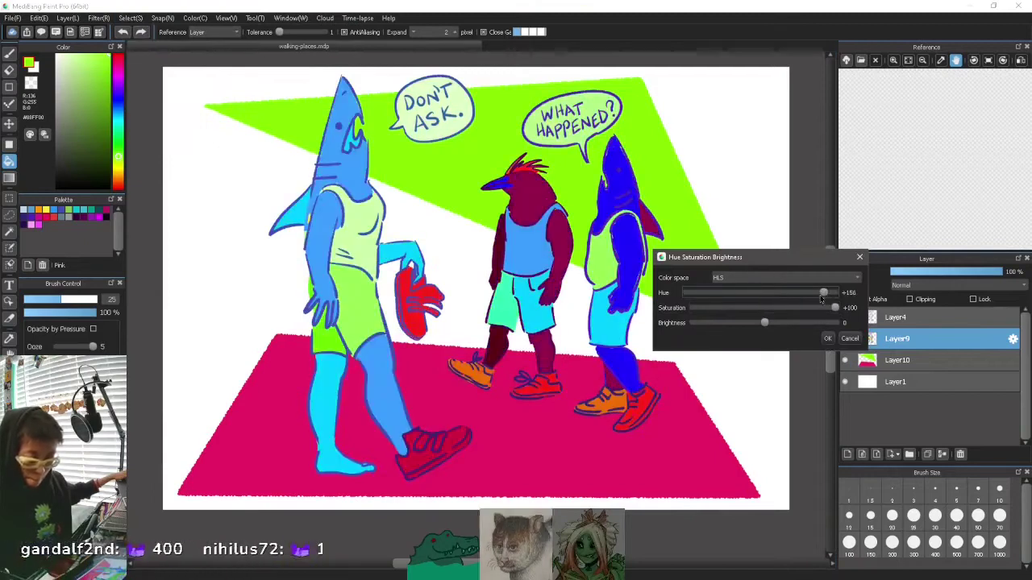
left_click(850, 339)
Step: Touch up small colour gaps on the green shark's tank top and orange shorts on Layer9, sampling the existing colours and using brush size 20
left_click(226, 18)
left_click(245, 33)
key("b")
scroll(240, 141, "up", 4)
left_click(190, 407, "alt")
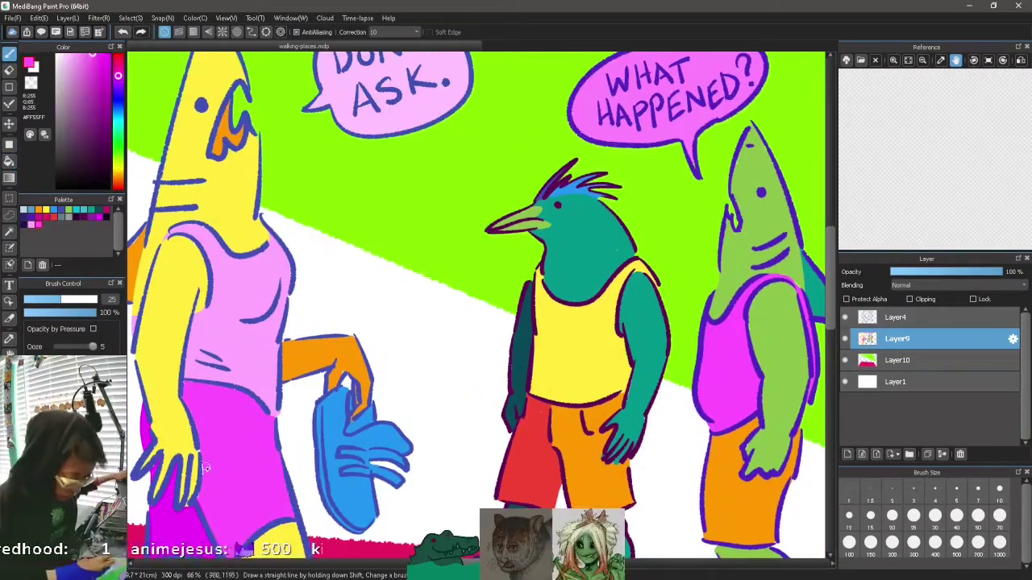
left_click(619, 245, "alt")
scroll(620, 244, "right", 5)
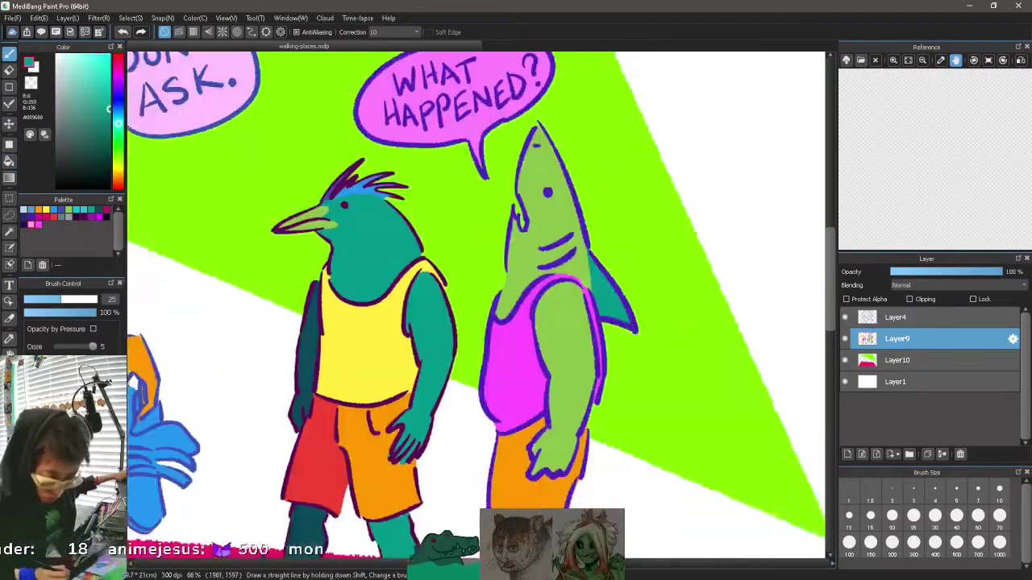
left_click(577, 141, "alt")
left_click(552, 157, "alt")
key("[")
left_click(574, 282, "alt")
left_click_drag(581, 285, 566, 279)
left_click(558, 292, "alt")
left_click(580, 449, "alt")
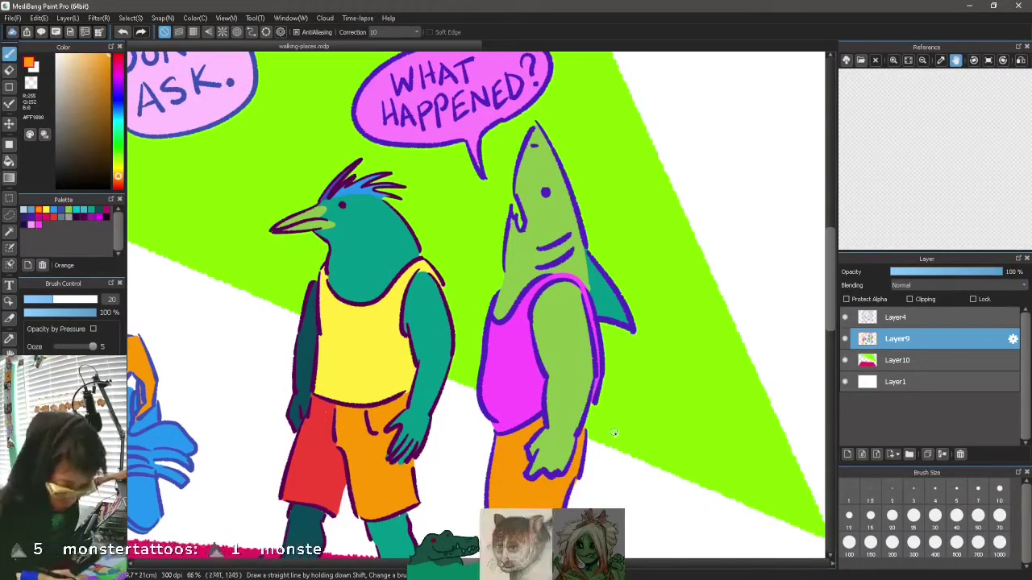
left_click_drag(583, 433, 589, 432)
key("ctrl+0")
Step: Lasso the green background triangle on Layer10 and recolour it light purple with Hue Saturation Brightness
left_click(883, 361)
key("l")
left_click_drag(184, 73, 160, 73)
left_click(131, 18)
left_click(98, 18)
left_click(125, 46)
left_click_drag(764, 322, 806, 323)
left_click_drag(760, 292, 686, 292)
left_click(828, 338)
Step: Lasso the floor on Layer10 and recolour it light blue with Hue -130, Saturation +100 and Brightness +60
mouse_move(711, 370)
left_mouse_down()
mouse_move(680, 562)
mouse_move(708, 373)
left_mouse_up()
left_click(195, 18)
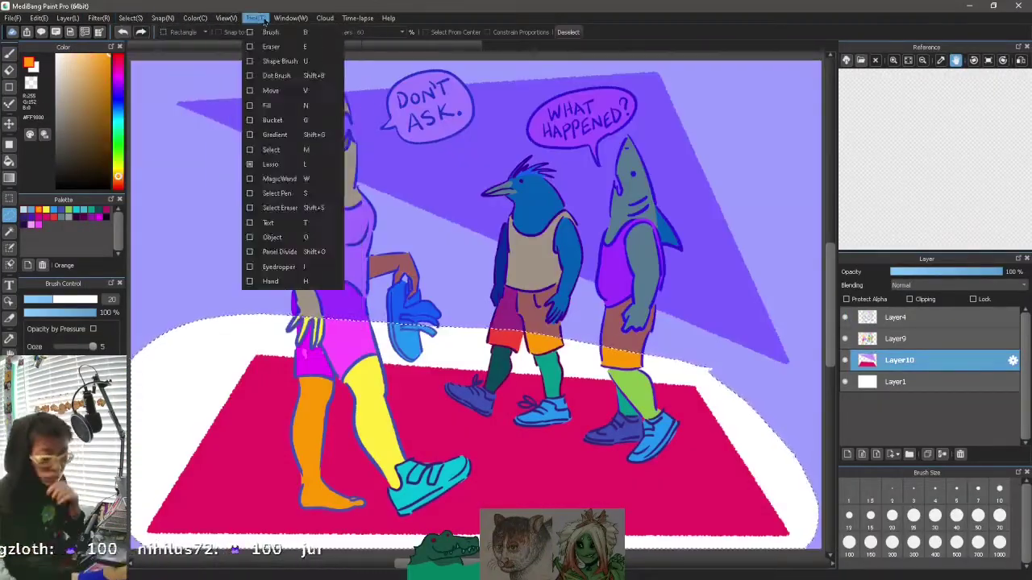
left_click(129, 112)
left_click_drag(762, 307, 833, 308)
left_click_drag(760, 293, 707, 292)
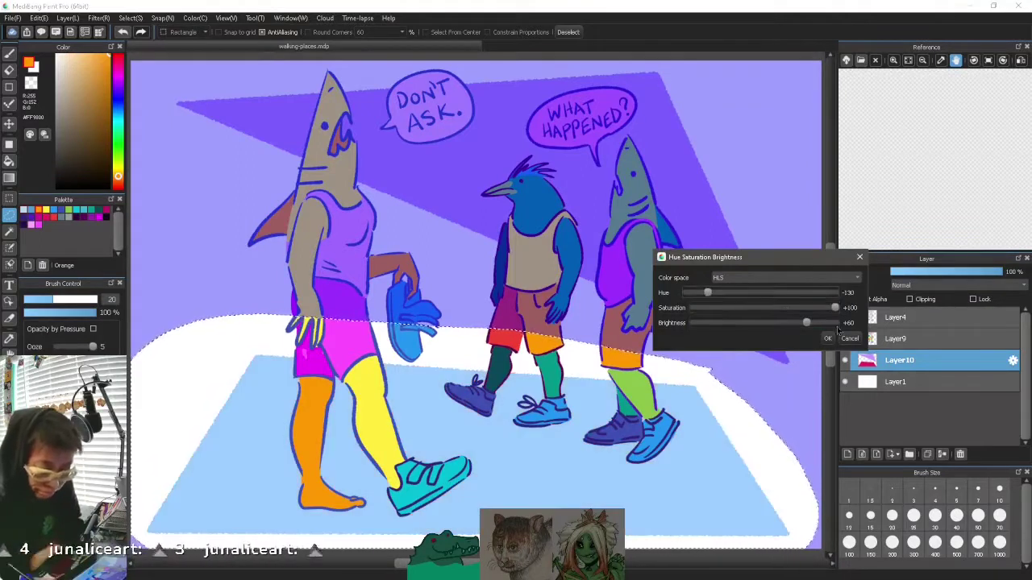
left_click(828, 338)
key("ctrl+d")
Step: Paint over a small gap in the yellow shark's shorts on Layer9 with their own magenta
left_click(311, 364, "alt")
key("b")
left_click(901, 340)
left_click_drag(302, 347, 305, 352)
Step: Brighten the character colours on Layer9 slightly with Hue Saturation Brightness
left_click(897, 360)
left_click(897, 339)
left_click(98, 18)
left_click(129, 113)
left_click_drag(763, 322, 772, 322)
left_click(828, 338)
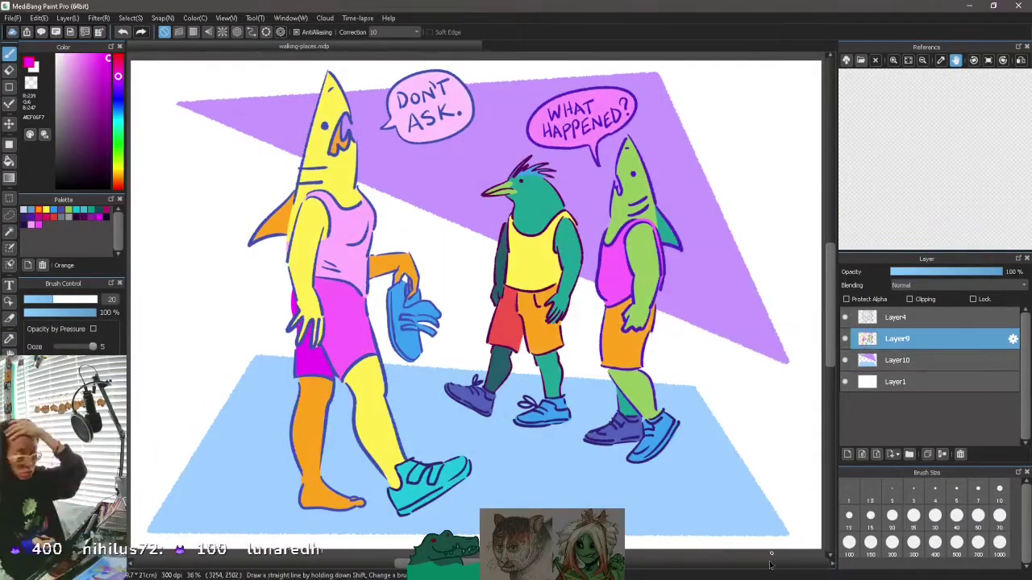
Step: Lock Layer10 and Layer9, choose indigo from the palette and make Layer4 the active layer
left_click(932, 315)
left_click(897, 360)
left_click(61, 209)
left_click(973, 299)
left_click(897, 339)
left_click(973, 299)
left_click(897, 317)
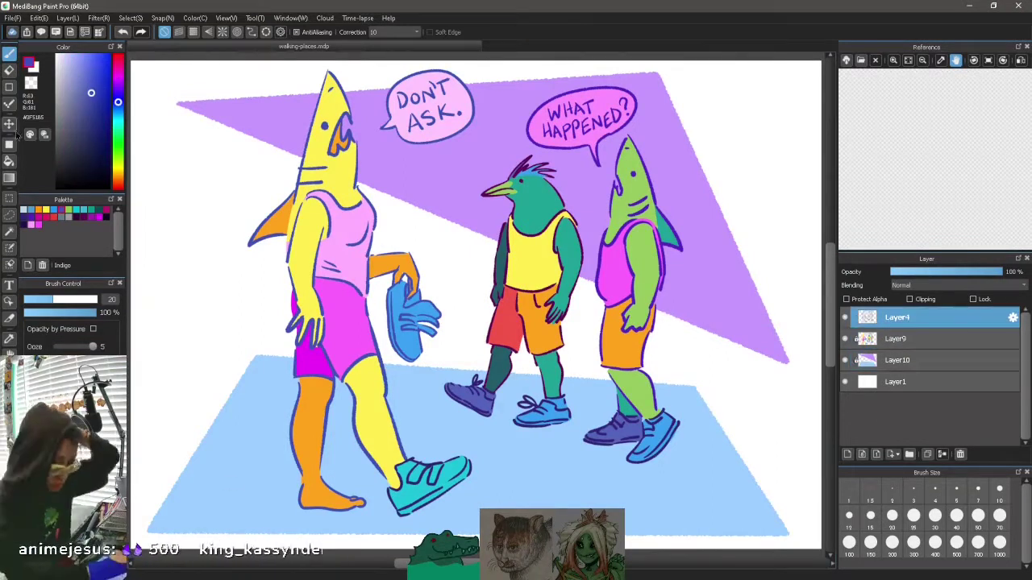
Step: Try recolouring the yellow shark's line art on Layer4 bright blue with alpha-protected filled rectangles
left_click(9, 144)
left_click(109, 54)
left_click_drag(218, 86, 431, 464)
key("ctrl+z")
left_click(846, 299)
scroll(438, 322, "up", 1)
left_click_drag(287, 76, 438, 405)
left_click_drag(197, 206, 297, 515)
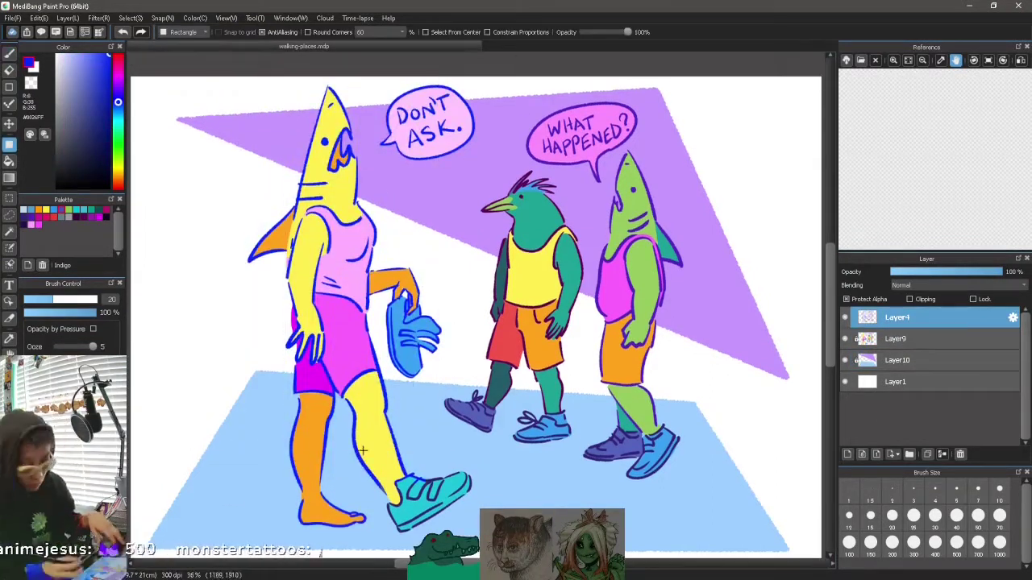
scroll(363, 450, "down", 1)
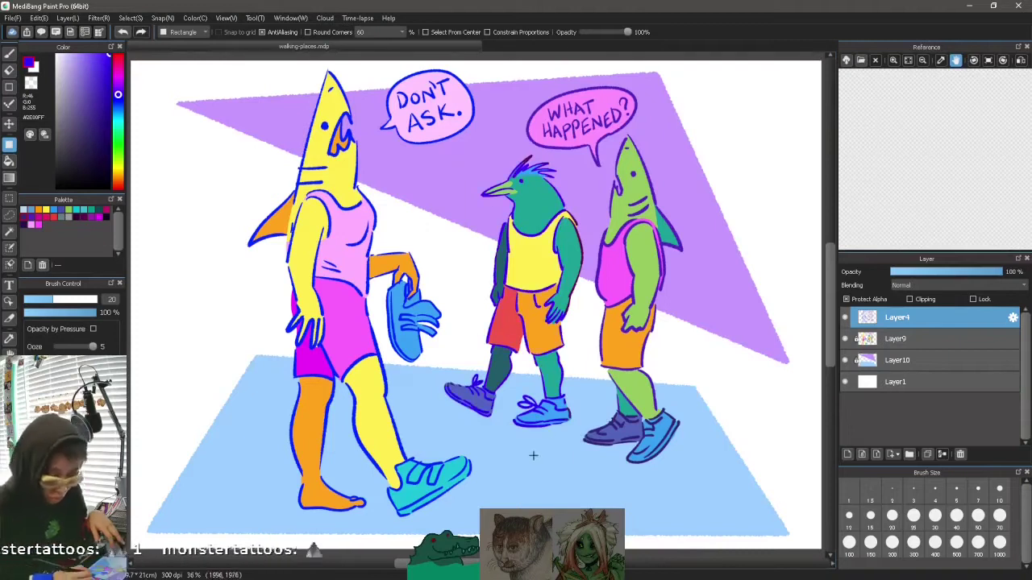
key("ctrl+z")
Step: Try recolouring the line art of the bird and the green shark on Layer4 with another palette colour
left_click(39, 217)
left_click_drag(439, 149, 584, 435)
key("ctrl+z")
left_click_drag(619, 131, 687, 469)
key("ctrl+z")
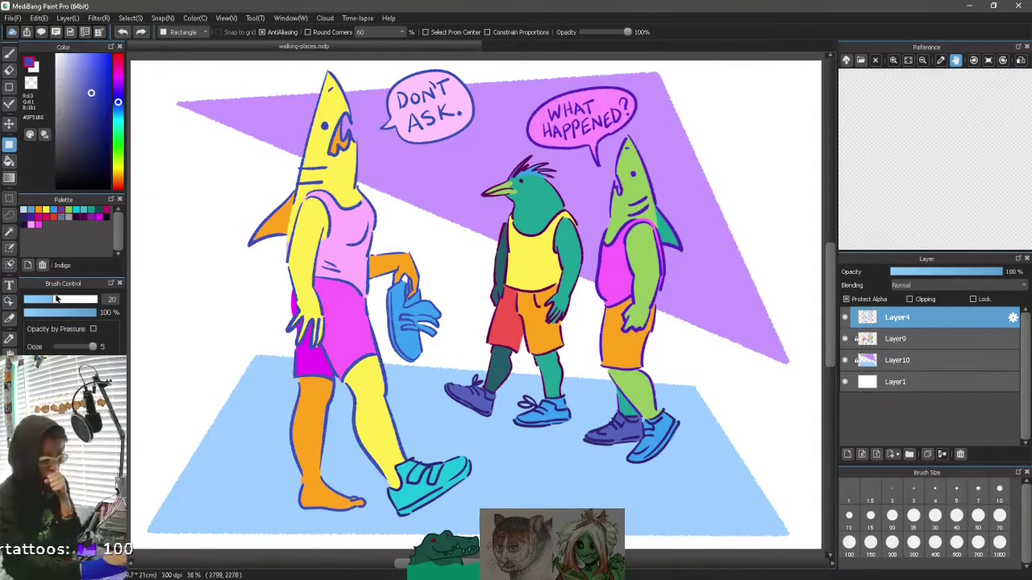
Step: Sign the artwork in indigo on Layer4 beside the green shark's shoes and save the drawing
key("b")
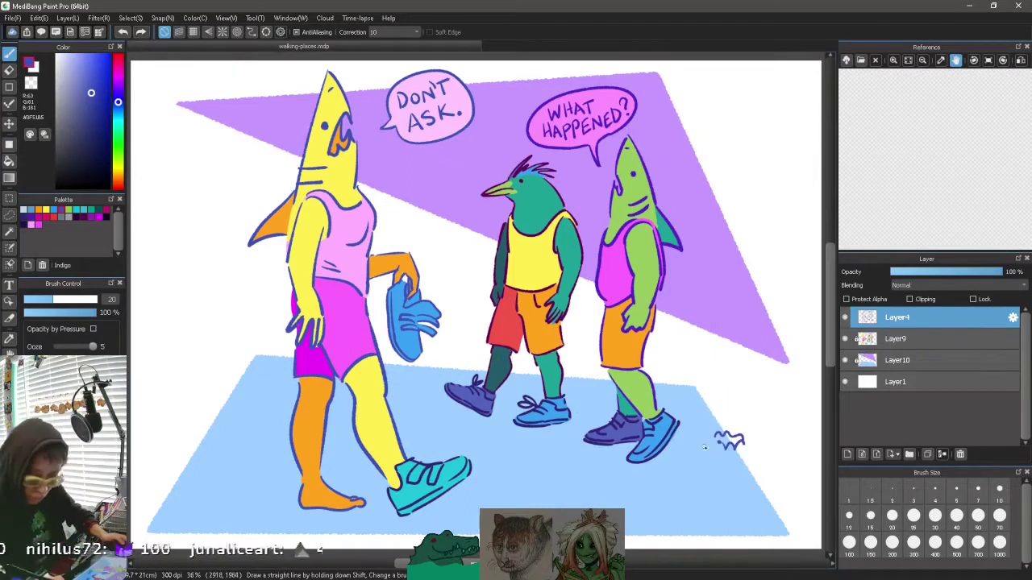
left_click_drag(704, 447, 721, 445)
left_click(12, 18)
left_click(32, 150)
Step: Save the finished drawing as a PNG image and close the program
left_click(13, 17)
left_click(36, 164)
left_click(348, 261)
left_click(349, 286)
left_click(424, 284)
left_click(534, 330)
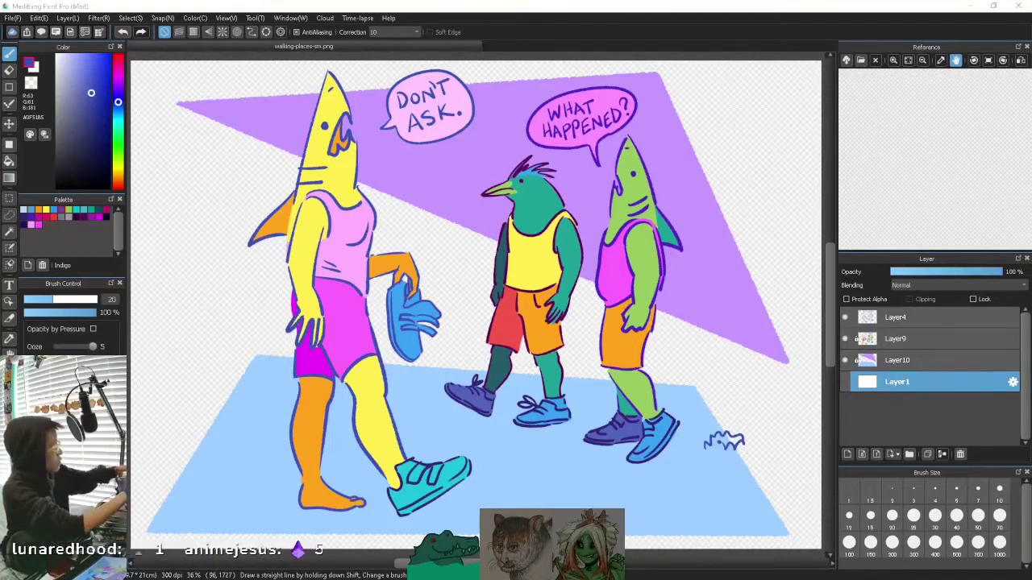
left_click(1019, 6)
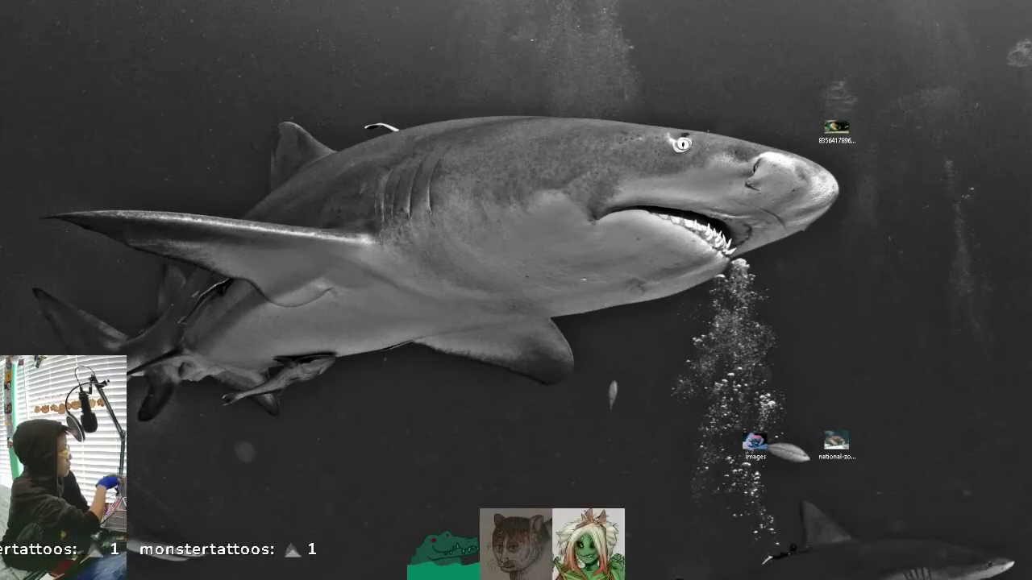
Step: Switch to Clip Studio Paint and open the recent red-snapper painting
key("alt+Tab")
left_click(13, 19)
mouse_move(49, 71)
left_click(269, 75)
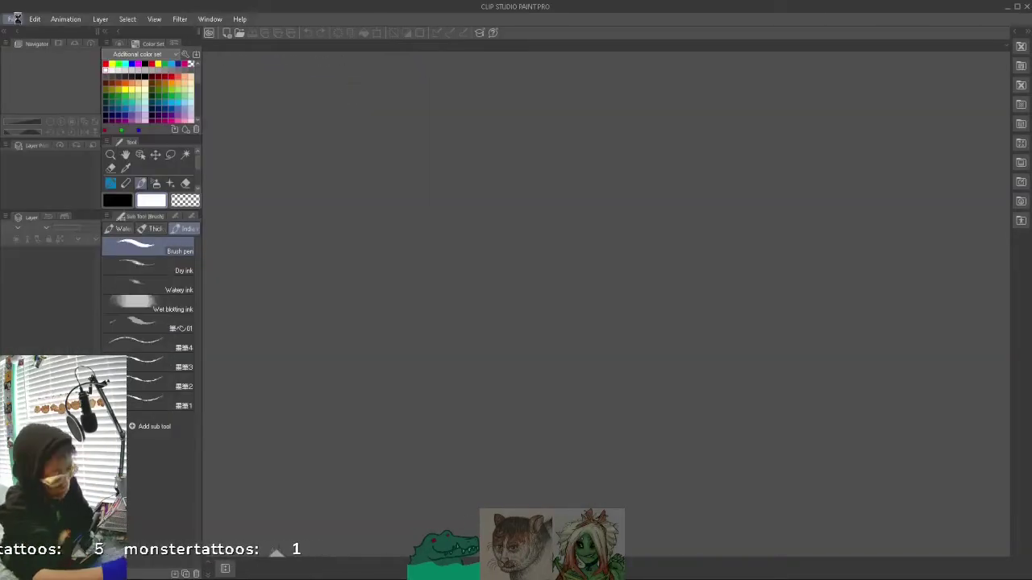
Step: Export the painting's timelapse as an mp4 named red-snapper in the Videos folder
left_click(14, 20)
mouse_move(105, 212)
left_click(221, 226)
left_click(743, 166)
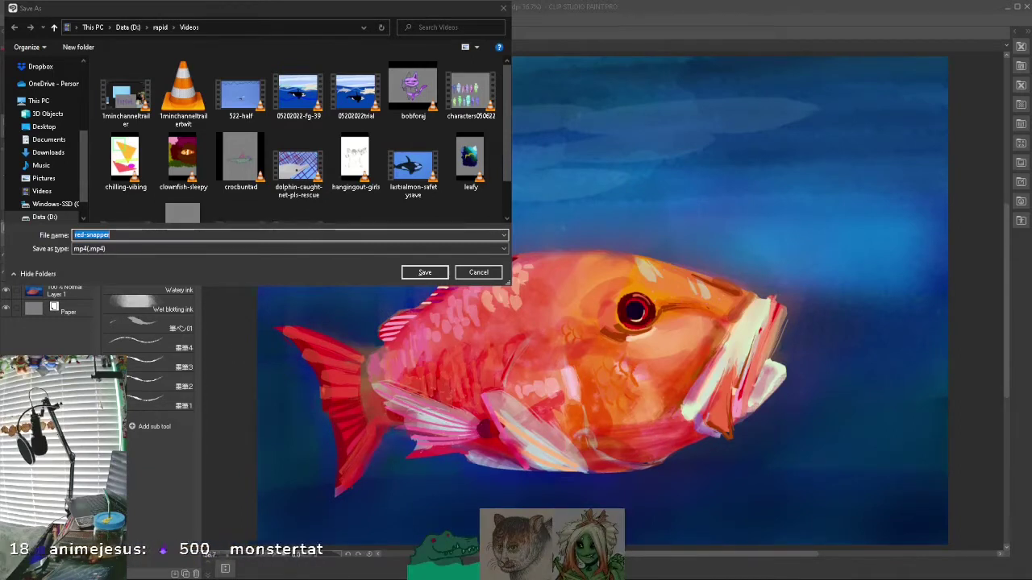
left_click(426, 269)
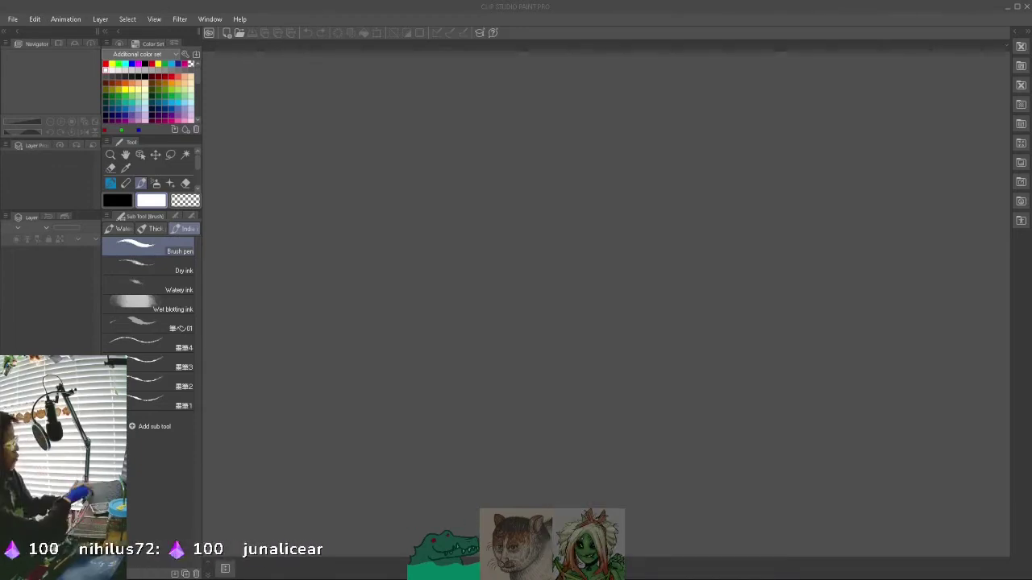
Step: Check the exported red-snapper video in the Videos folder in File Explorer
key("super+e")
left_click(282, 443)
left_click(282, 288)
left_click(376, 211)
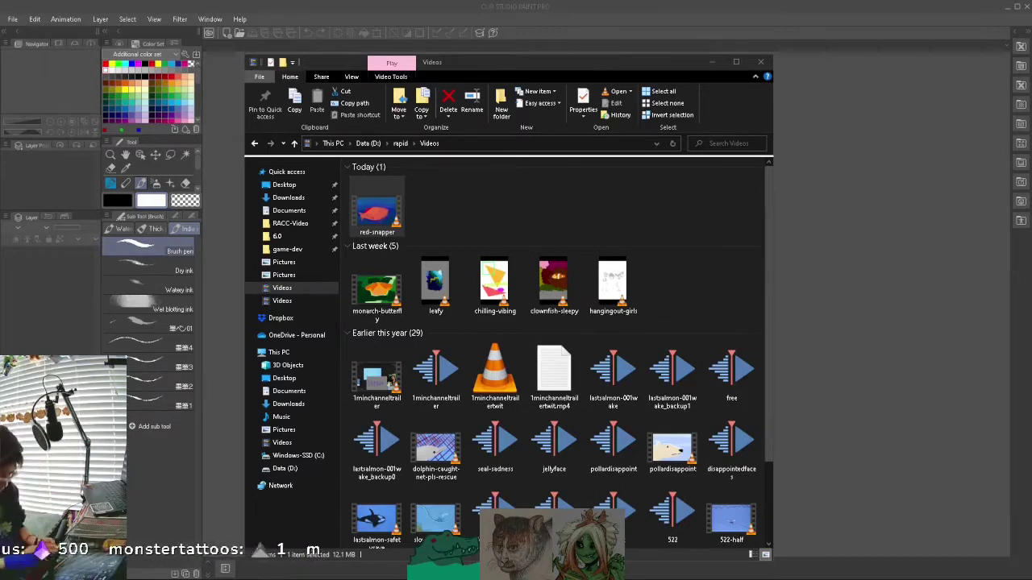
left_click(760, 62)
key("ctrl+o")
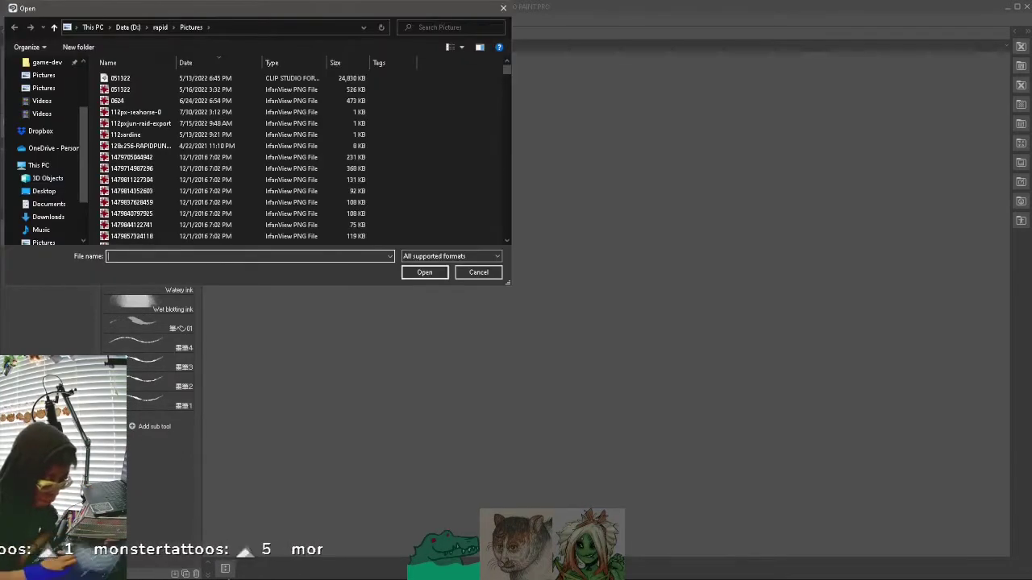
left_click(461, 47)
left_click(493, 81)
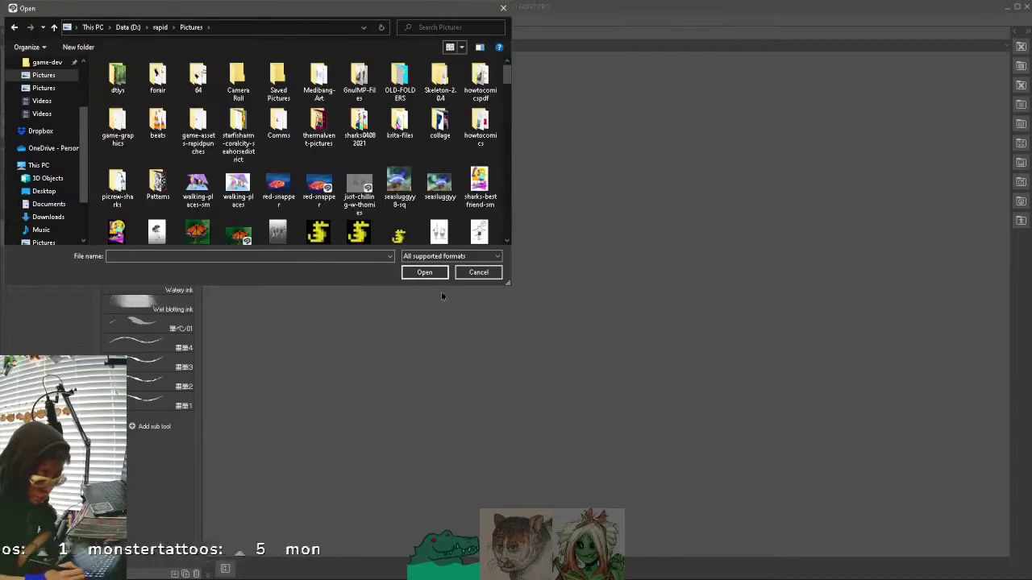
left_click(478, 272)
key("super+d")
key("super+d")
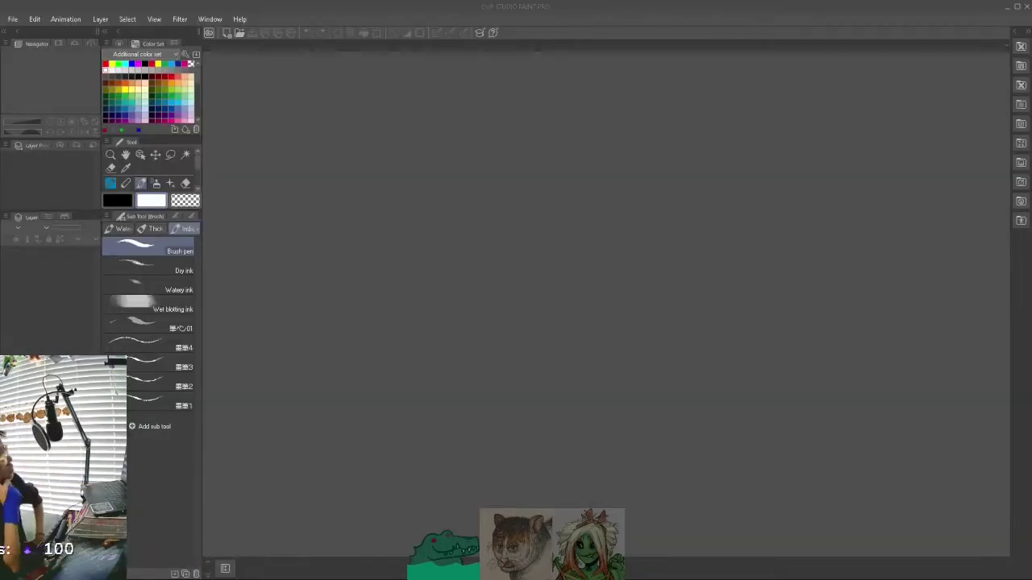
Step: Switch to Krita, open the tasmanian-crab.kra painting and save it as tasmanian-crab.png
key("alt+Tab")
left_click(259, 281)
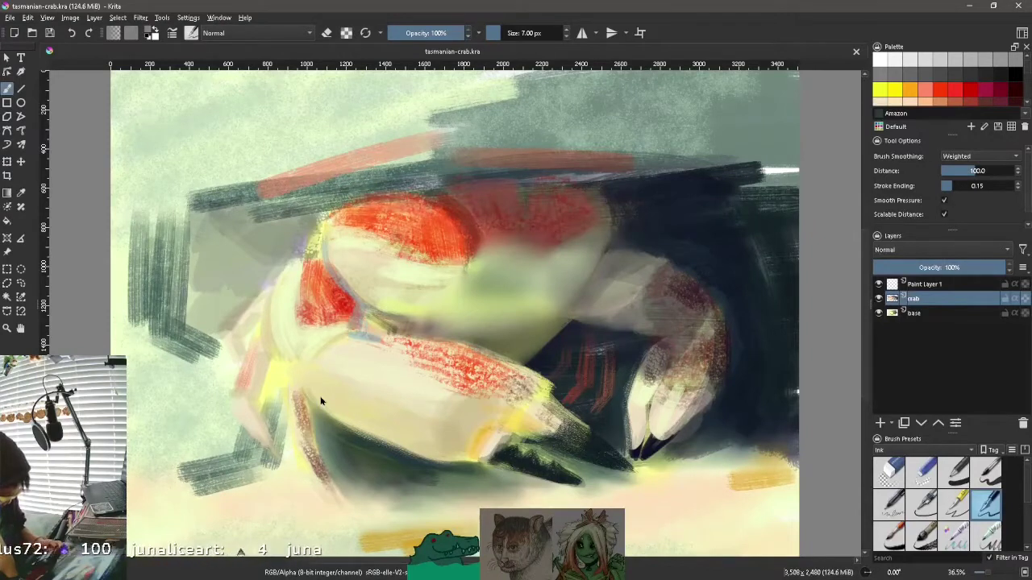
key("ctrl+shift+s")
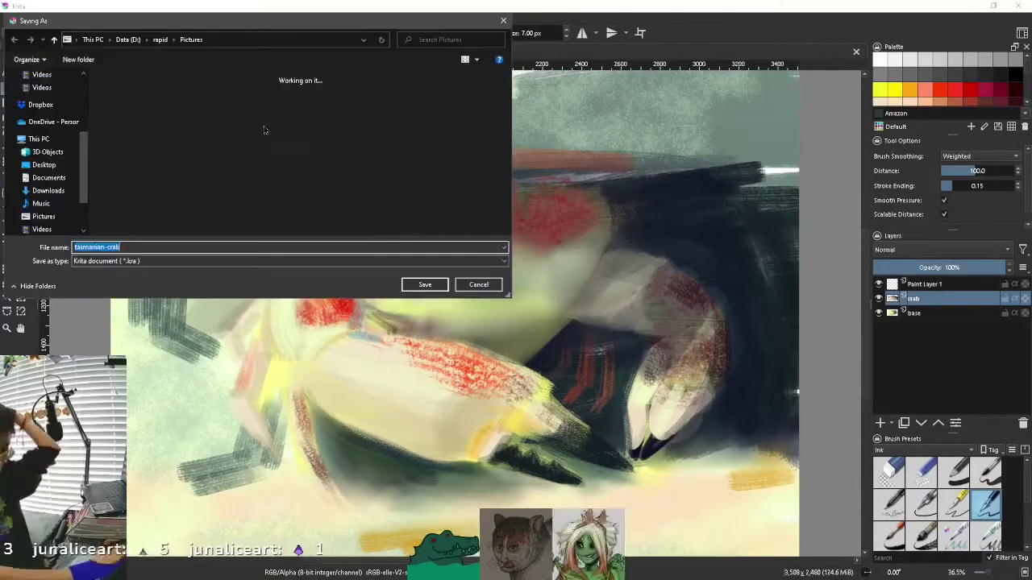
key("Return")
key("Return")
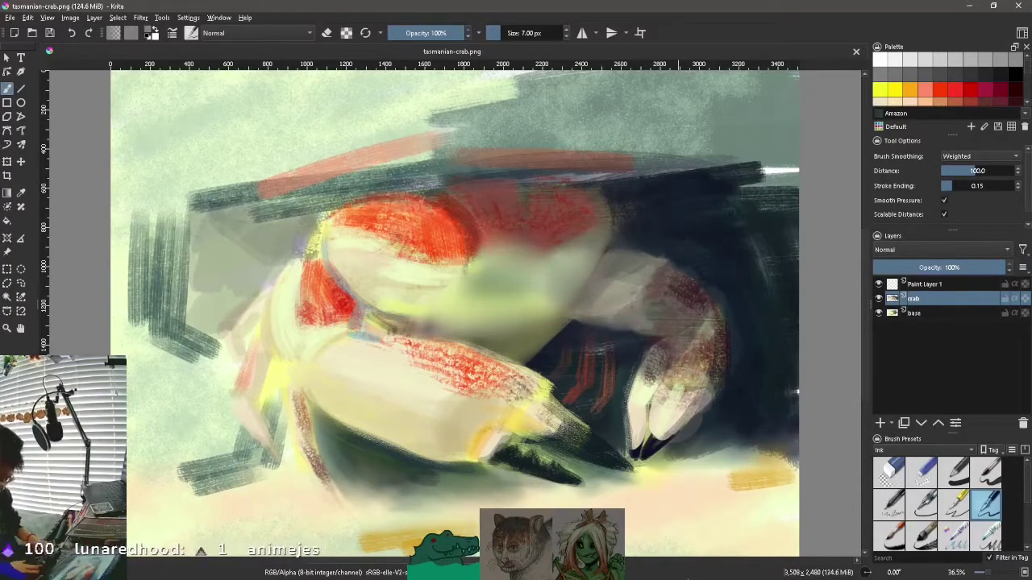
Step: Switch to Clip Studio Paint, open tasmanian-crab.png and save it as the document tasmanian-crab
key("alt+Tab")
key("ctrl+o")
double_click(190, 187)
key("shift+alt+s")
key("Return")
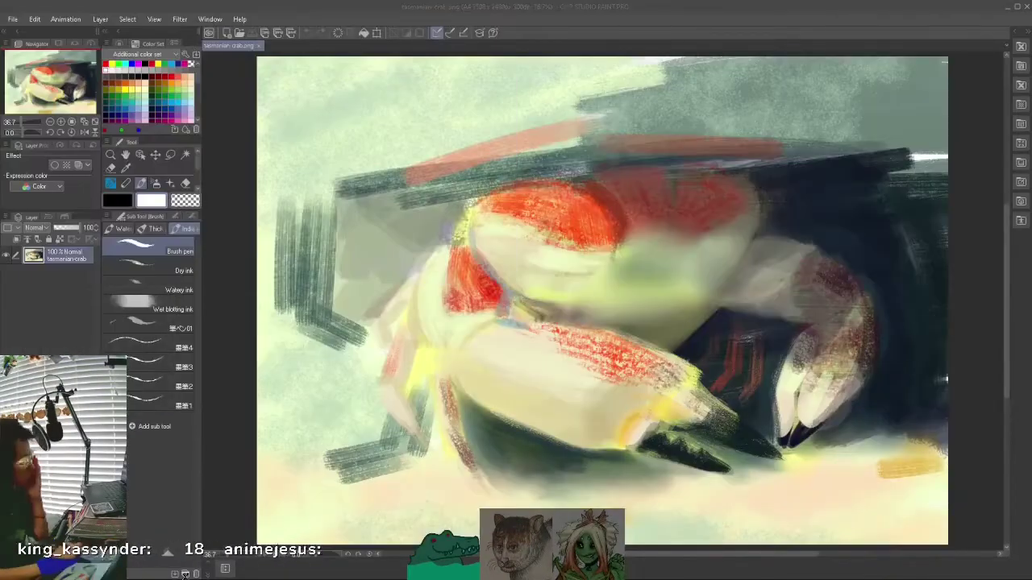
Step: Open a second canvas window of the tasmanian-crab painting and dock it beneath the first one
left_click(153, 19)
mouse_move(210, 19)
left_click(362, 33)
left_click_drag(283, 46, 620, 553)
Step: Set the lower canvas window's colour profile preview to CMYK:Grayscale/Value Check
left_click(157, 21)
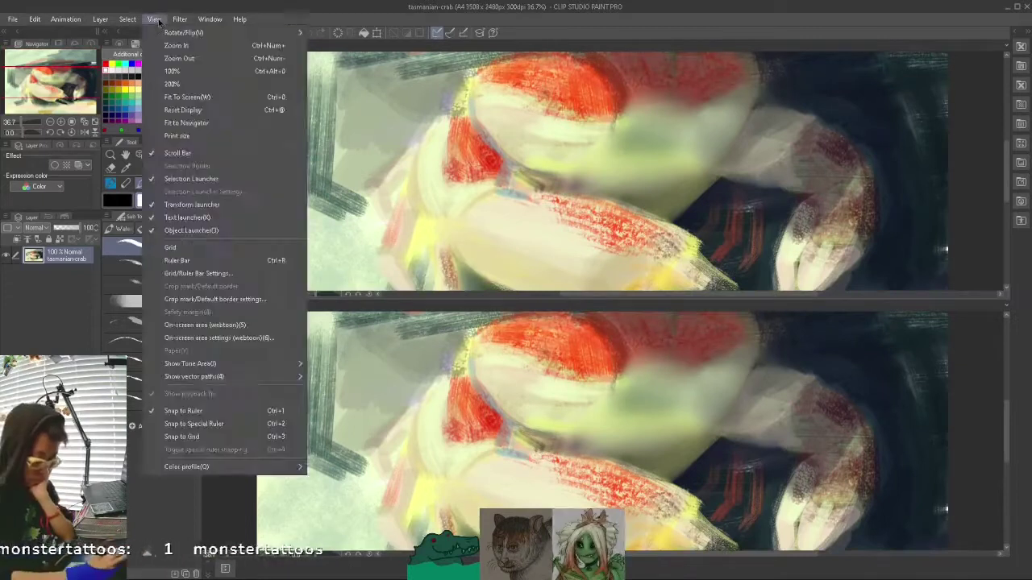
mouse_move(187, 467)
left_click(352, 480)
left_click(556, 154)
left_click(540, 179)
left_click(647, 151)
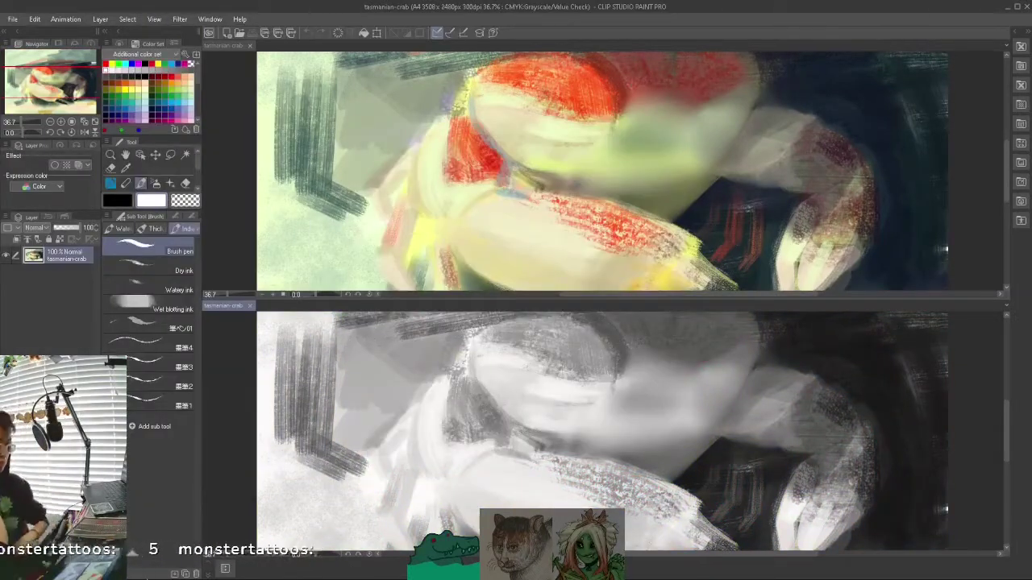
Step: Switch to the desktop and open the three crab reference photos in IrfanView
key("super+d")
double_click(836, 129)
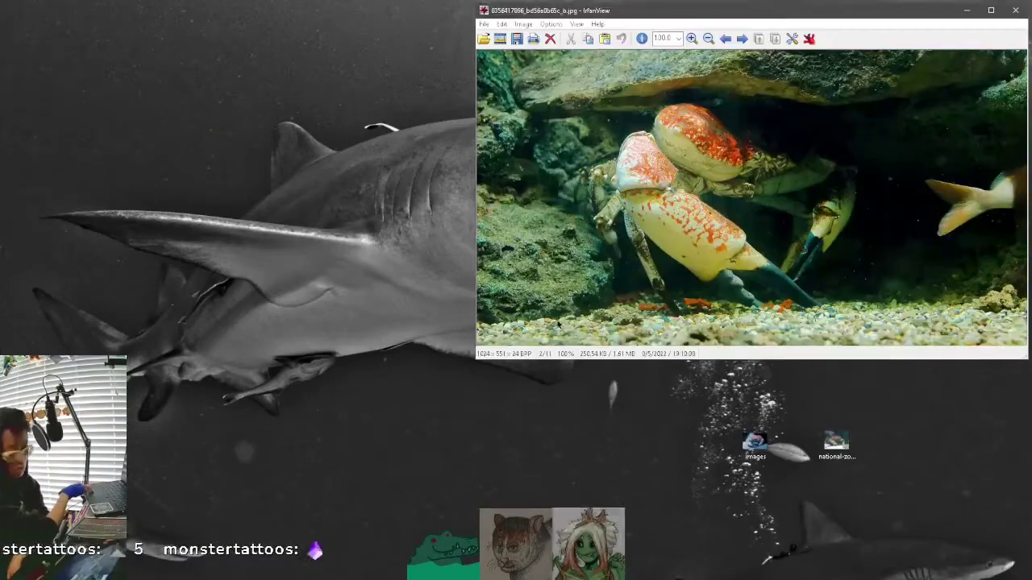
double_click(755, 444)
left_click_drag(480, 199, 286, 42)
double_click(837, 443)
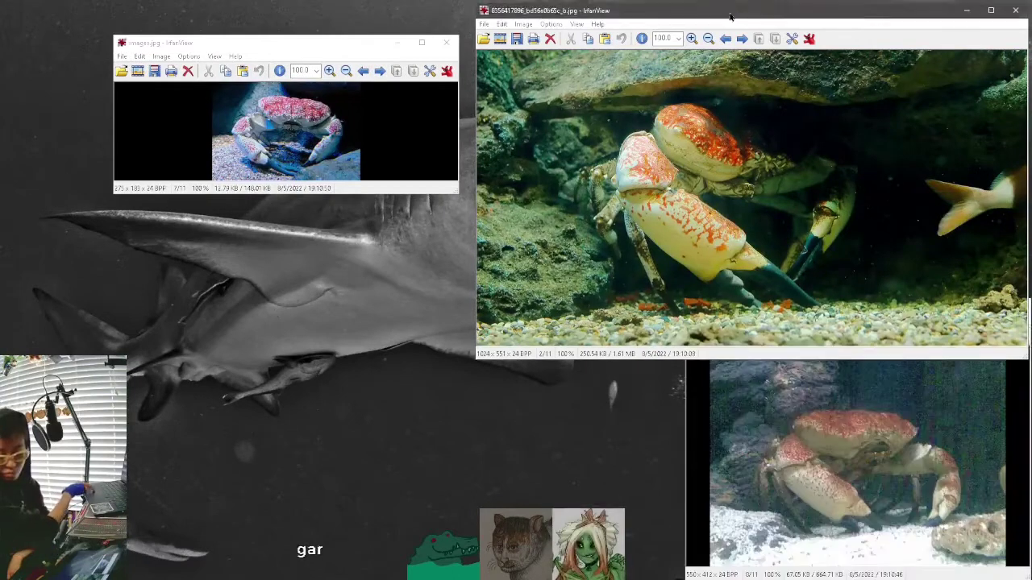
Step: Enlarge the images.jpg reference window and move it off to the neighbouring screen, leaving the other two crab photos in view
left_click_drag(732, 13, 732, 11)
left_click_drag(458, 121, 301, 121)
left_click_drag(216, 43, 593, 370)
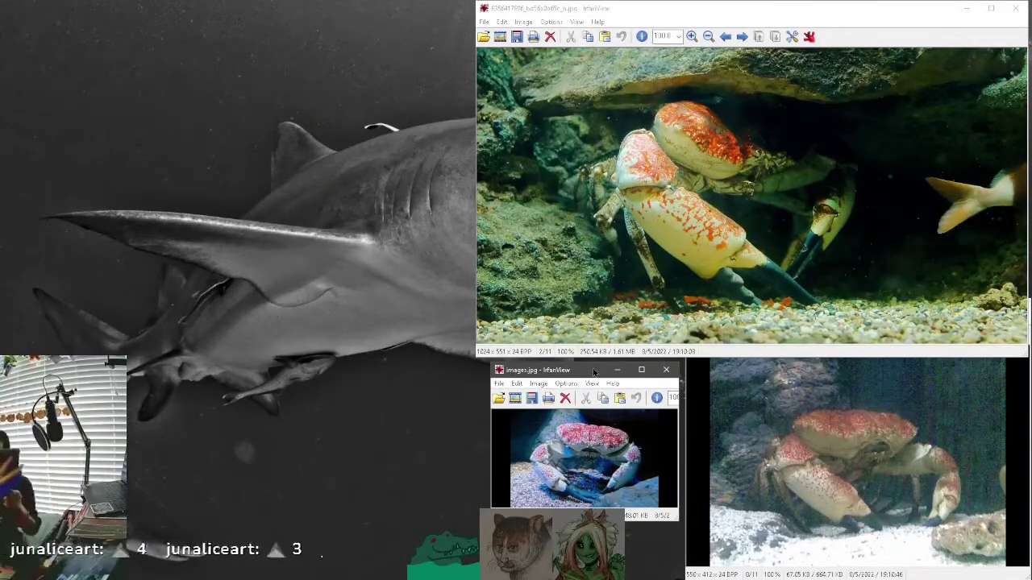
left_click(12, 189)
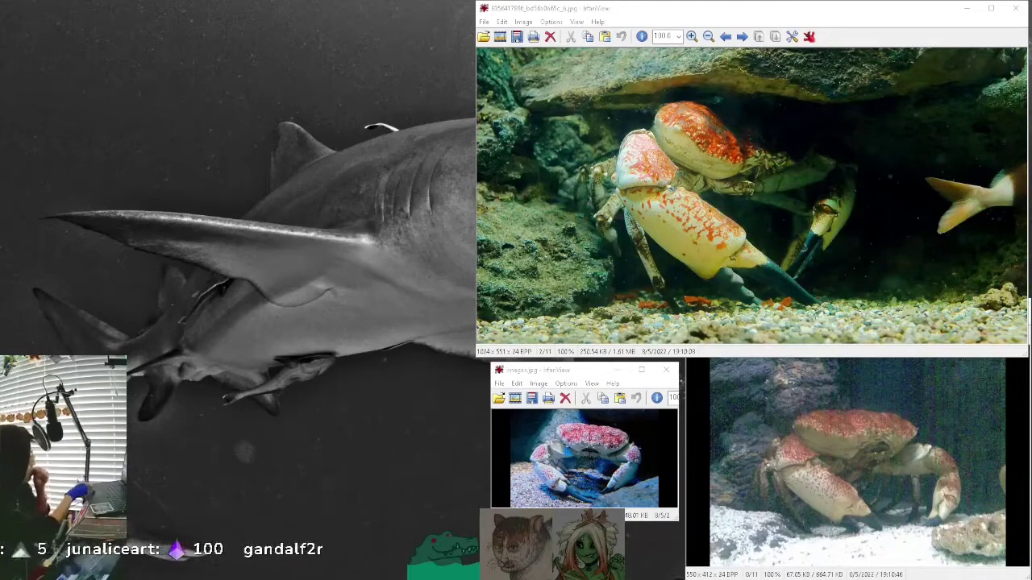
key("alt+Tab")
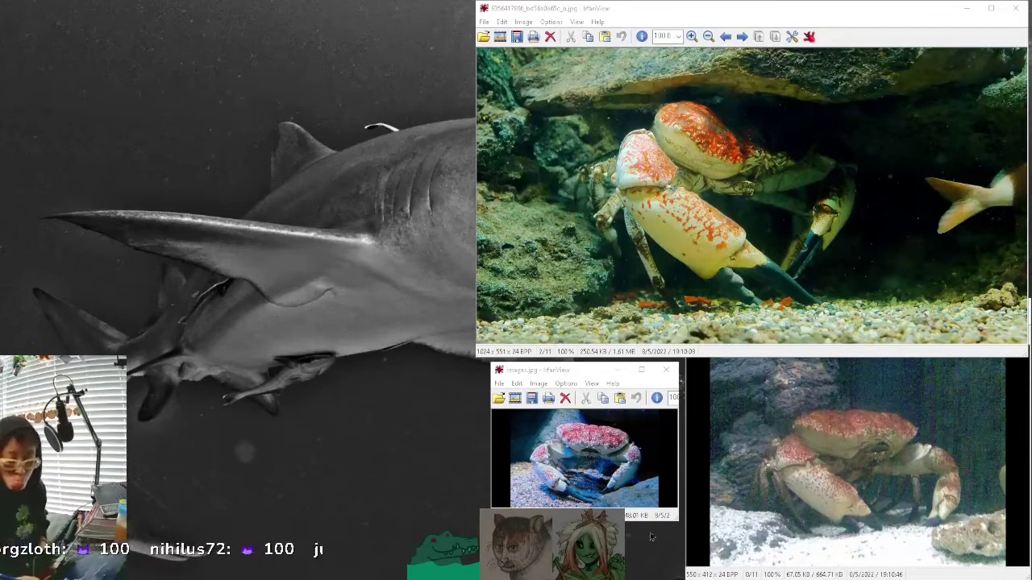
left_click_drag(593, 371, 295, 167)
left_click_drag(382, 319, 618, 500)
left_click_drag(479, 173, 0, 199)
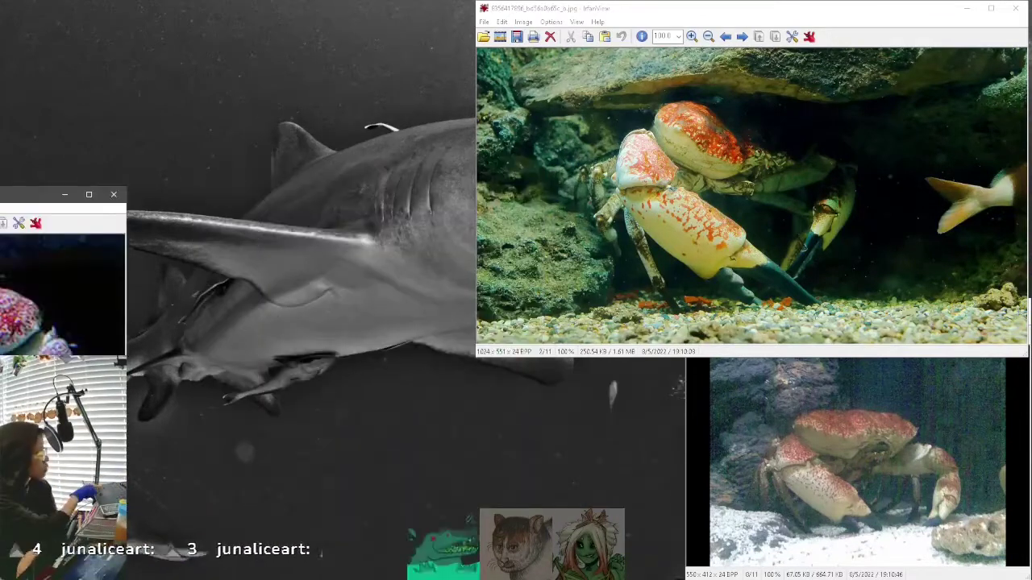
Step: Switch to Clip Studio Paint and resize its window so the two crab reference photos are visible beside it
key("alt+Tab")
left_click(1015, 9)
left_click(992, 8)
left_click_drag(891, 11, 857, 23)
left_click(641, 495)
left_click_drag(650, 575, 708, 576)
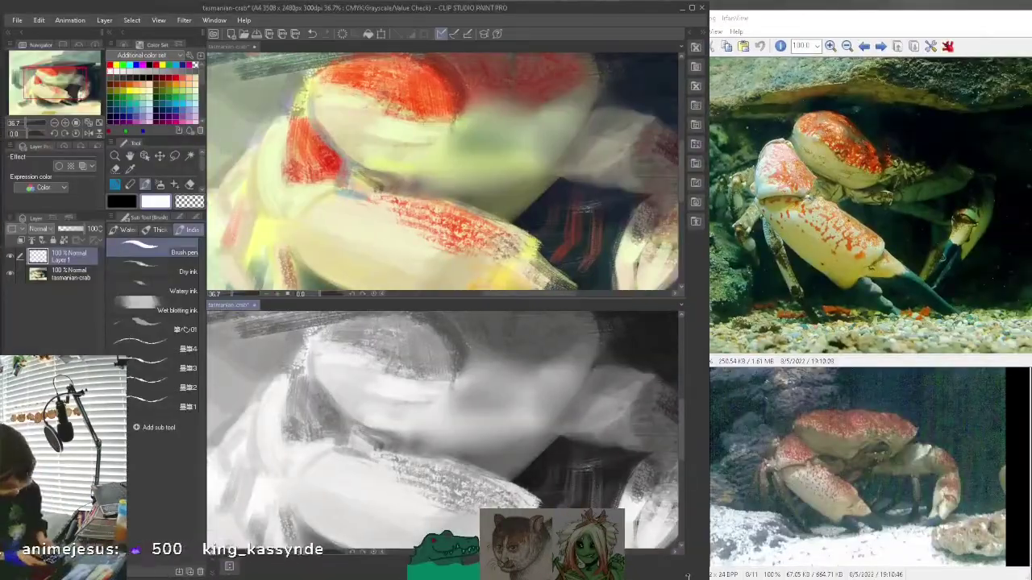
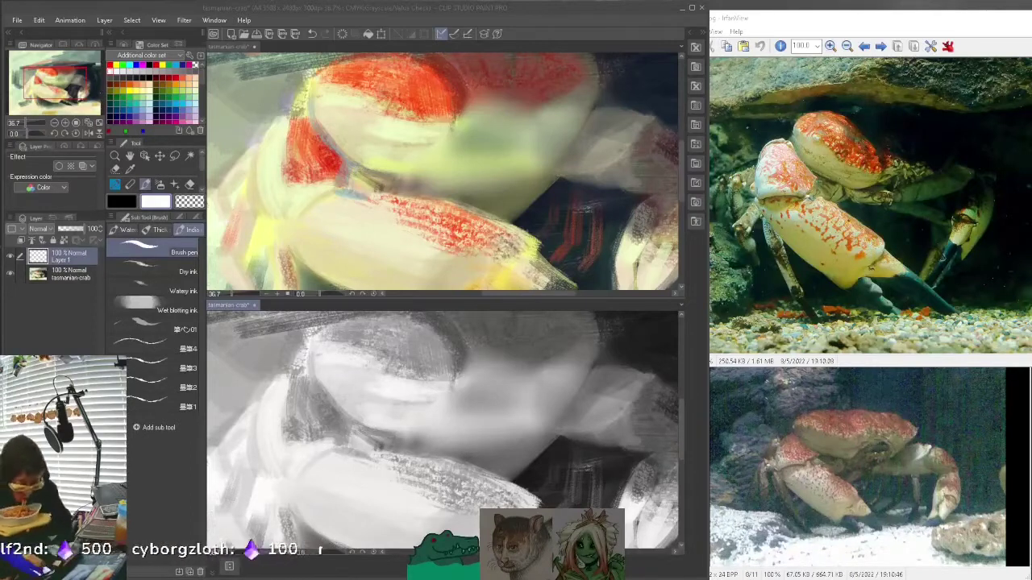
Step: Switch to File Explorer and open the rapid_music folder inside the Music folder on the Data (D:) drive
key("super+e")
right_click(302, 469)
left_click(292, 468)
double_click(382, 258)
double_click(380, 190)
double_click(382, 201)
left_click(461, 237)
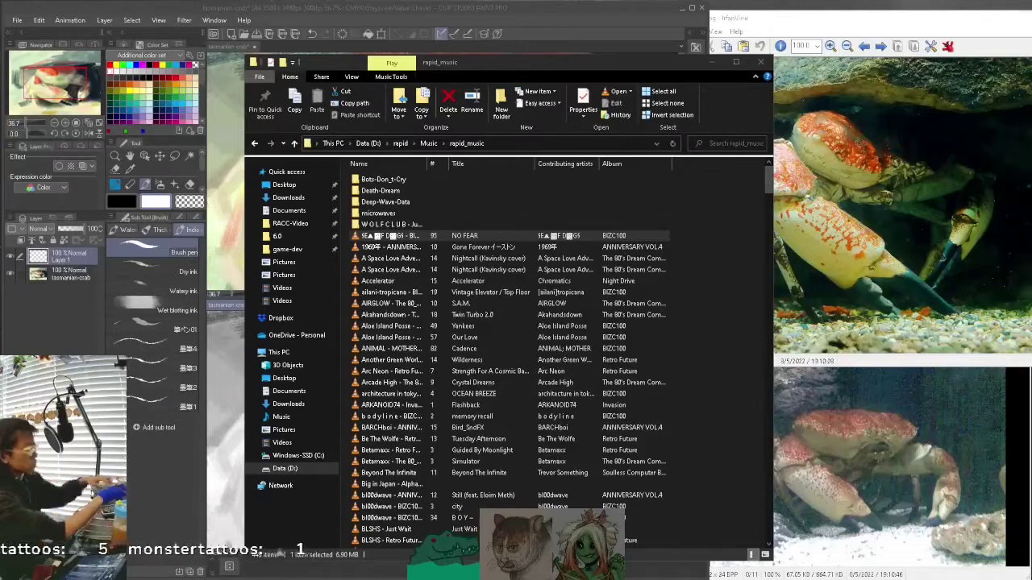
Step: Select the tracks from NO FEAR through Goodbye Sample City, then those from Welcome1 to the list's end, and close the folder
left_click(390, 236)
left_click_drag(768, 179, 721, 521)
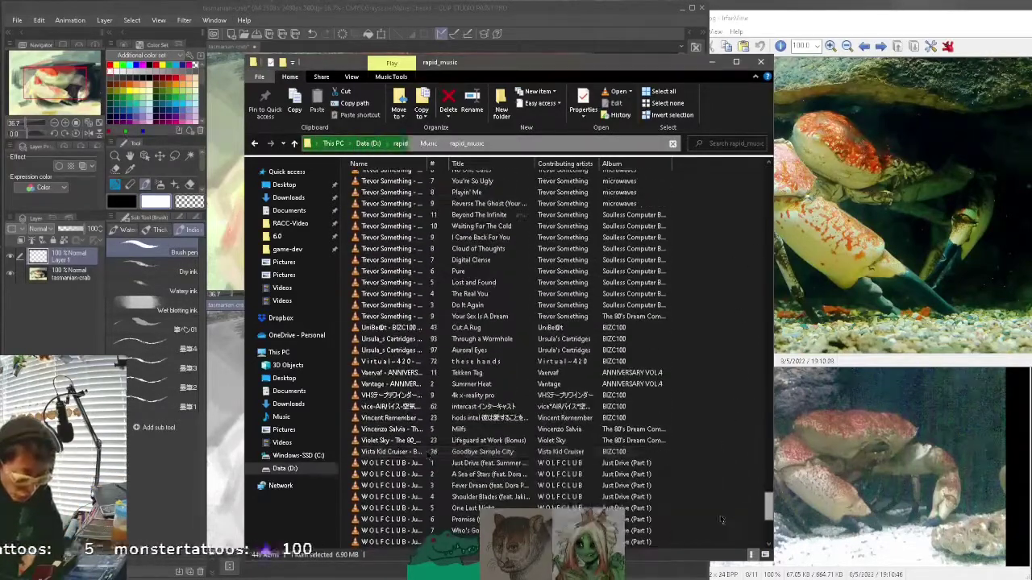
left_click(395, 436, "shift")
left_click_drag(310, 556, 310, 556)
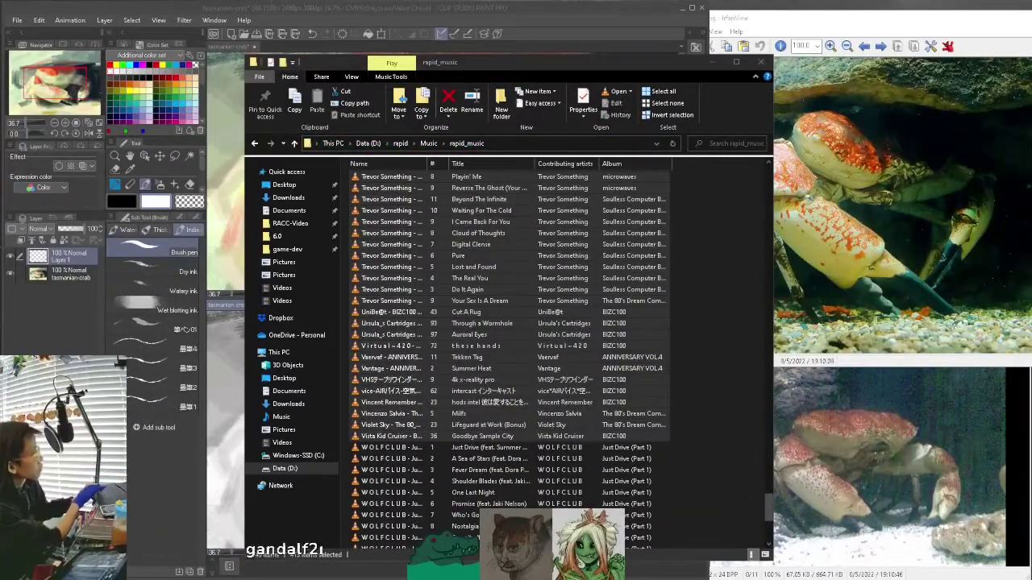
left_click_drag(765, 507, 766, 528)
left_click(393, 374)
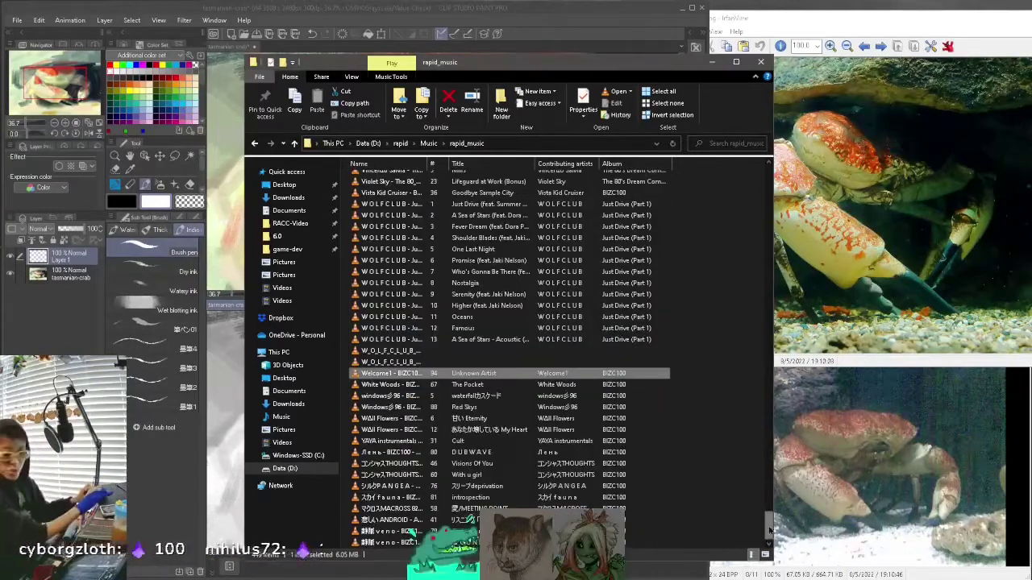
left_click(394, 542, "shift")
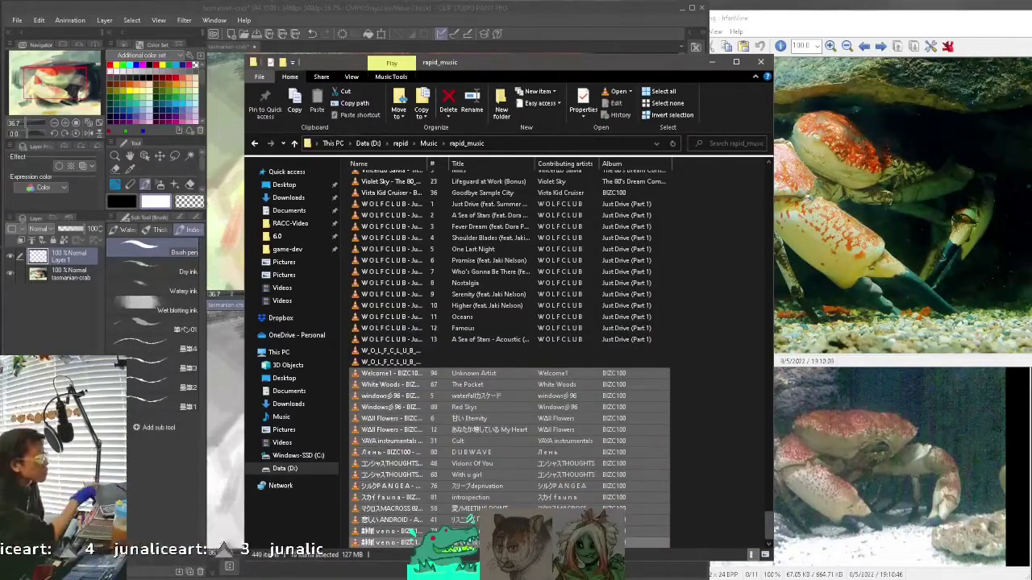
left_click(760, 62)
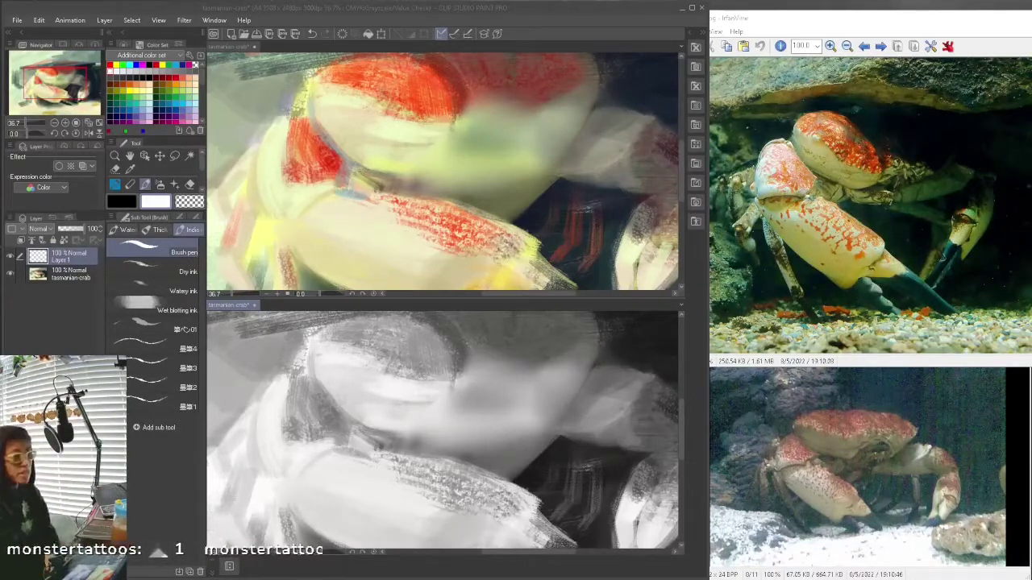
Step: Set up the Gouache brush from the thick paint group with an olive colour and a brush size of 100
left_click_drag(443, 158, 443, 184)
left_click(194, 79)
left_click(156, 230)
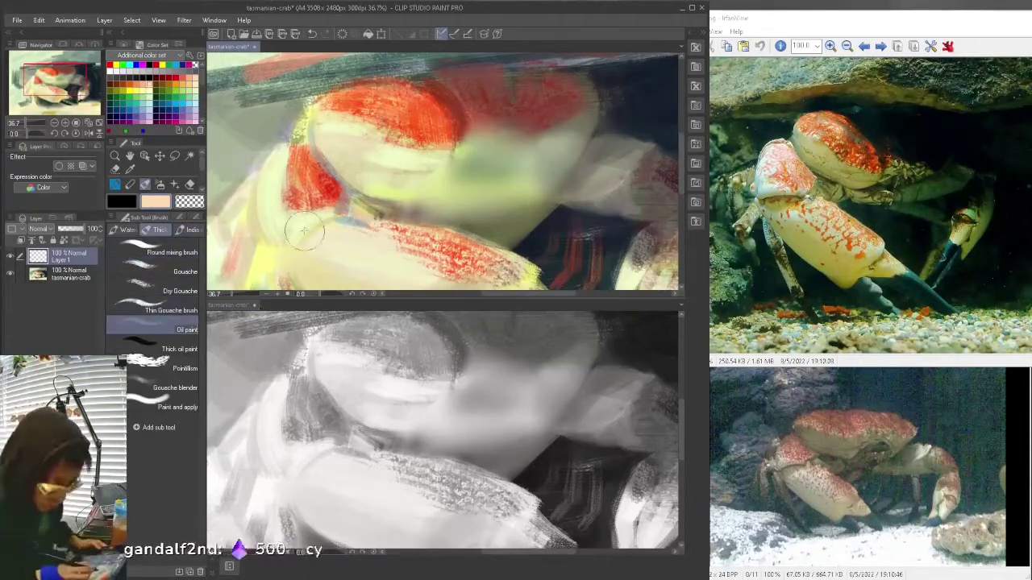
left_click(111, 90)
left_click(195, 218)
left_click(170, 320)
left_click(141, 219)
Step: Lower Layer 1's opacity to 24% and tint the claw joint below its red patch with olive and light blue
left_click(71, 229)
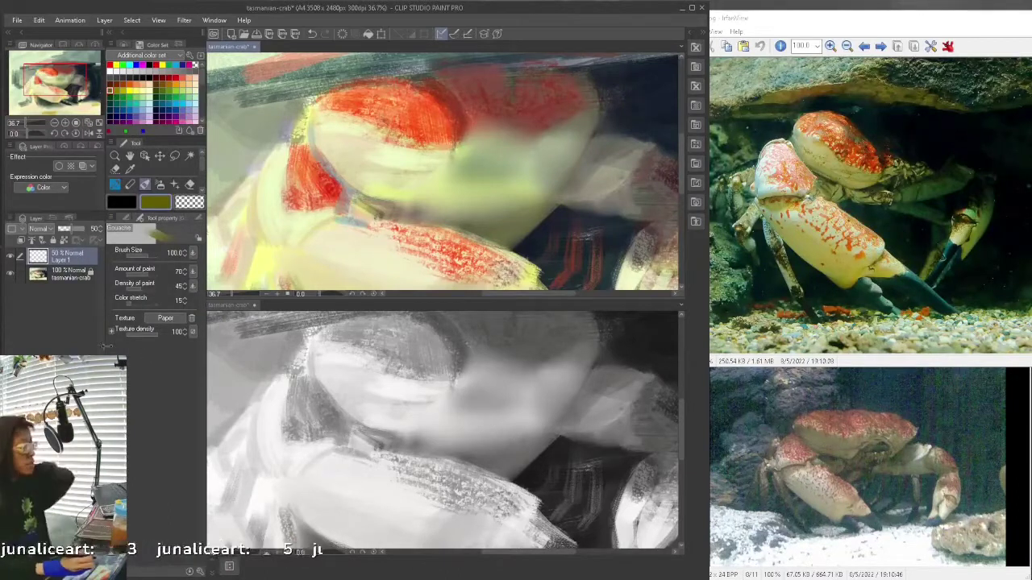
left_click(65, 229)
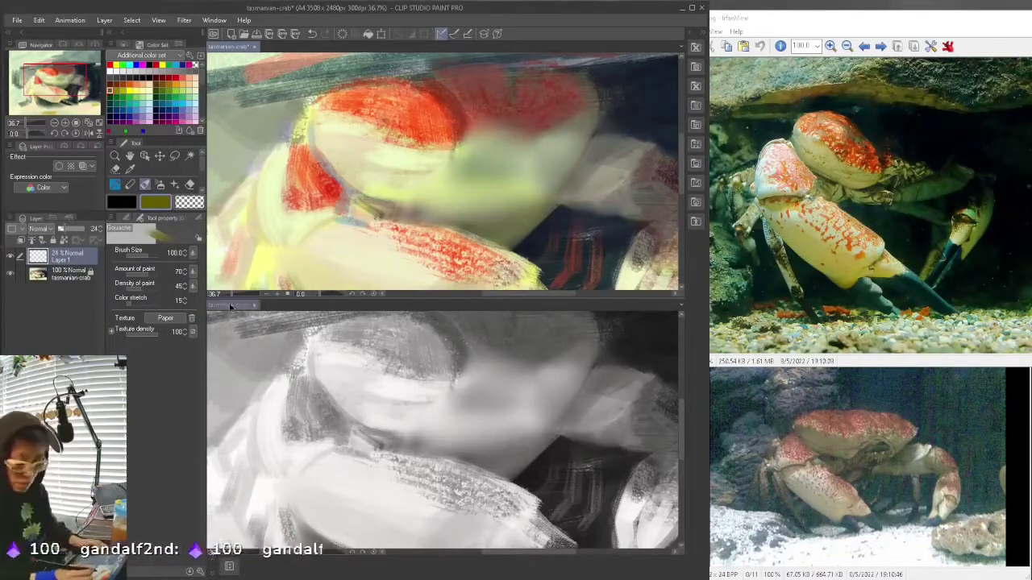
mouse_move(316, 231)
left_mouse_down()
mouse_move(298, 251)
mouse_move(290, 238)
left_mouse_up()
left_click(565, 232, "alt")
left_click(190, 103)
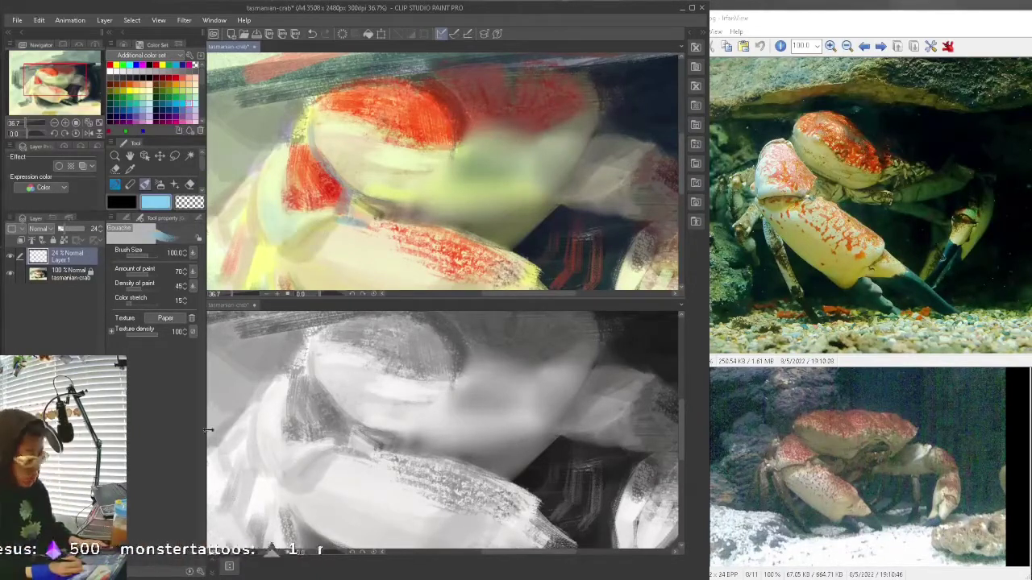
Step: Stroke dark teal shading over the outer claw arm and the legs beside it with the Dry Gouache brush
left_click(116, 103)
left_click(127, 218)
left_click(158, 288)
mouse_move(272, 189)
left_mouse_down()
mouse_move(250, 115)
mouse_move(290, 140)
left_mouse_up()
left_click_drag(264, 160, 249, 225)
left_click_drag(231, 166, 211, 194)
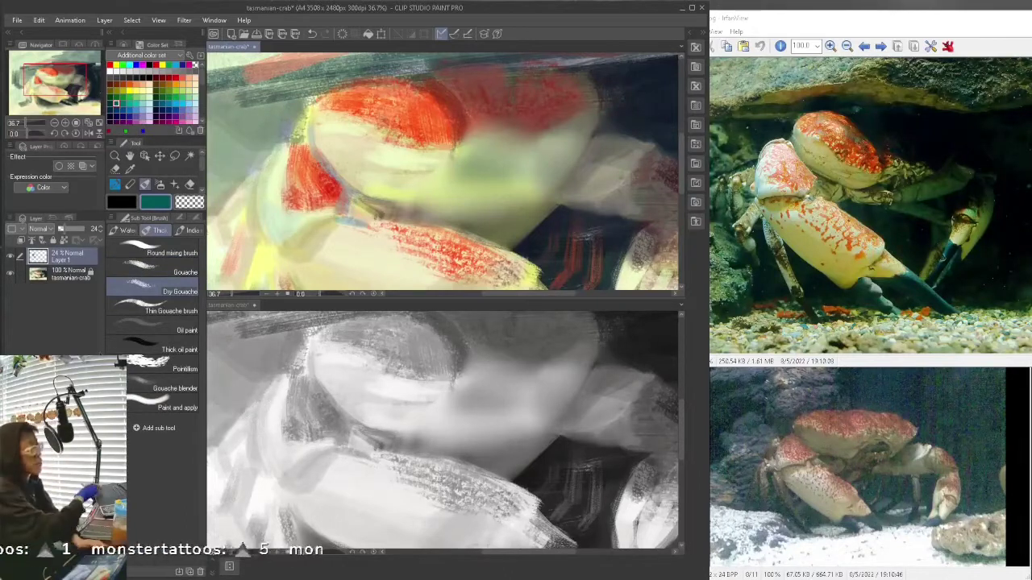
Step: Undo the last leg stroke, paint a curved dark teal shadow across the red shell, and try erasing along it
left_click(198, 217)
left_click(171, 320)
key("ctrl+z")
mouse_move(346, 115)
left_mouse_down()
mouse_move(432, 111)
mouse_move(438, 121)
mouse_move(429, 107)
left_mouse_up()
key("e")
mouse_move(345, 120)
left_mouse_down()
mouse_move(374, 103)
mouse_move(424, 108)
left_mouse_up()
key("ctrl+z")
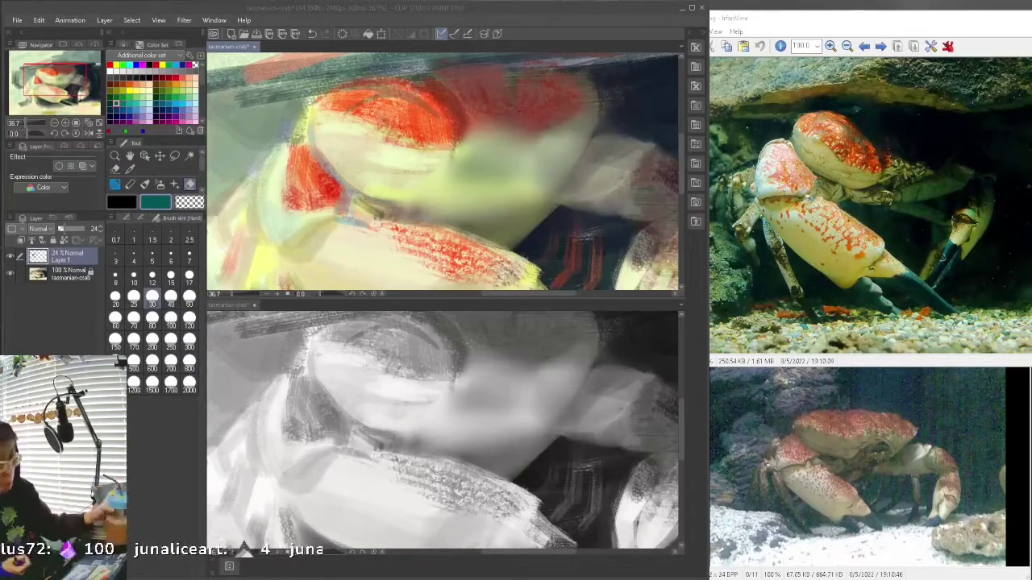
Step: Paint sampled cream over the claw joint and the arm's outer edge on the tasmanian-crab layer with the Thin Gouache brush
scroll(442, 171, "down", 1)
left_click(278, 229, "alt")
key("b")
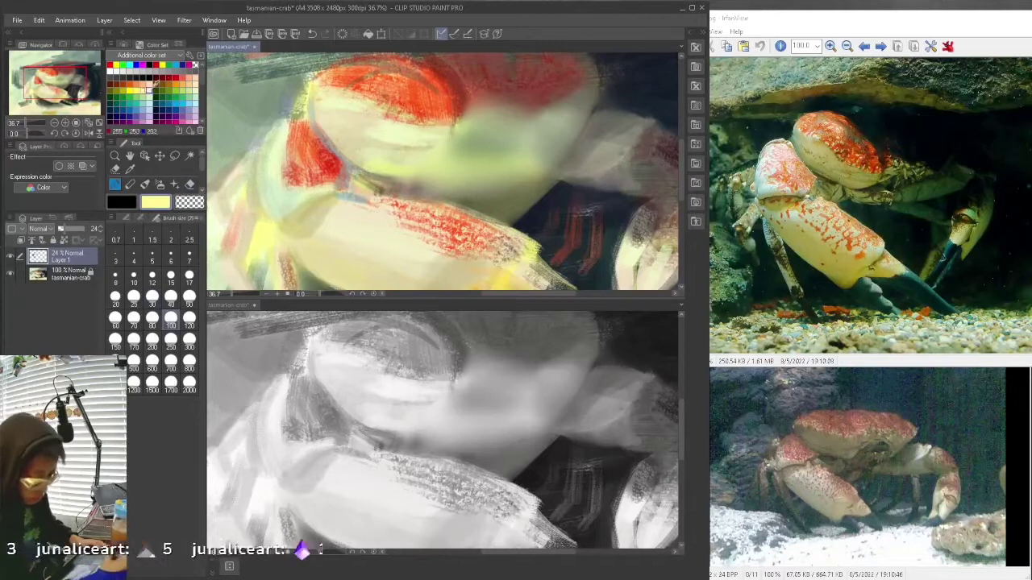
left_click_drag(270, 240, 287, 226)
left_click(275, 219, "alt")
key("ctrl+z")
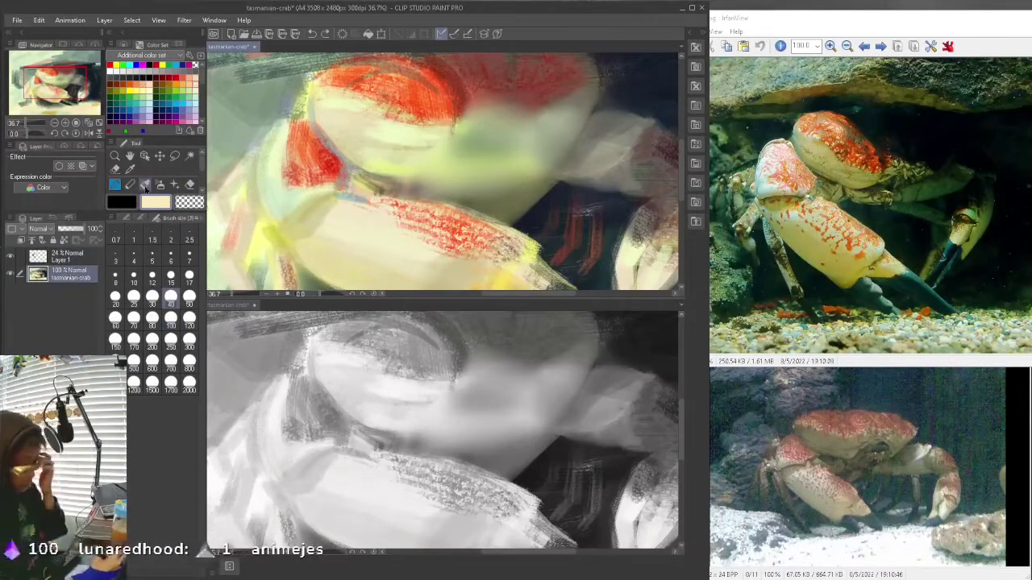
key("b")
left_click_drag(341, 193, 387, 199)
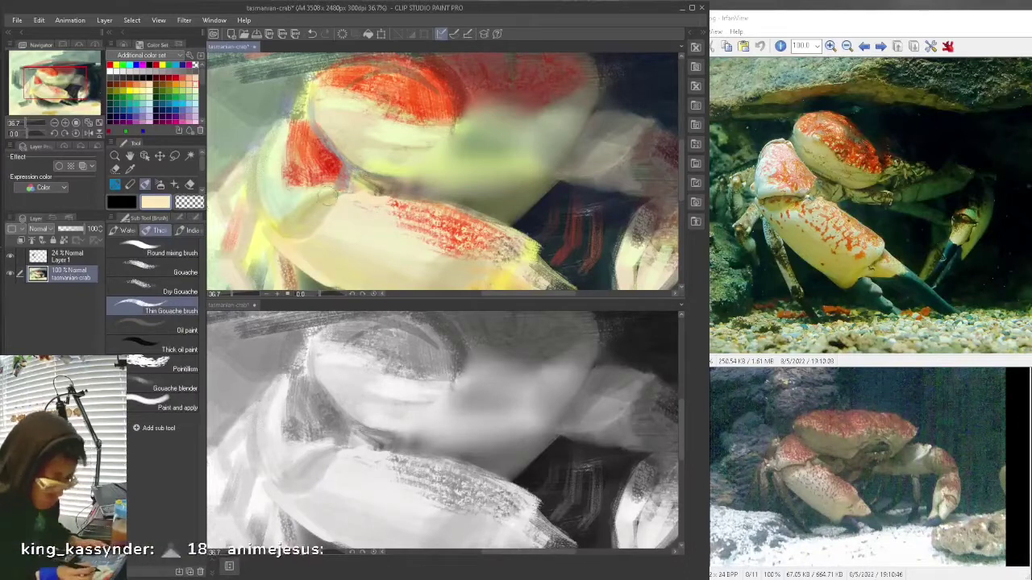
left_click_drag(346, 169, 337, 195)
mouse_move(262, 211)
left_mouse_down()
mouse_move(256, 161)
mouse_move(308, 111)
left_mouse_up()
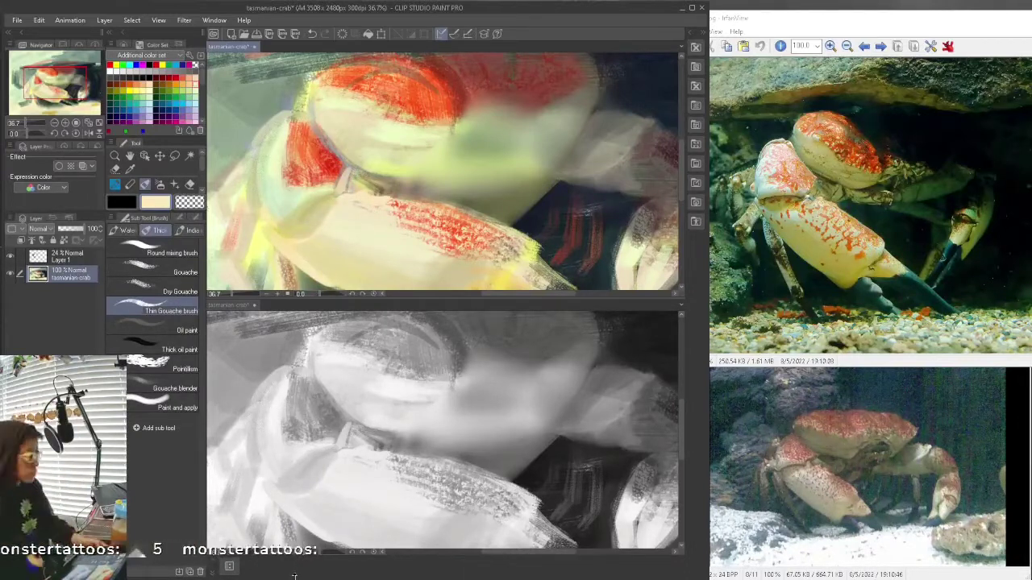
Step: Undo the last stroke, make Layer 1 active, and set the paint colour to pale teal
scroll(442, 171, "up", 1)
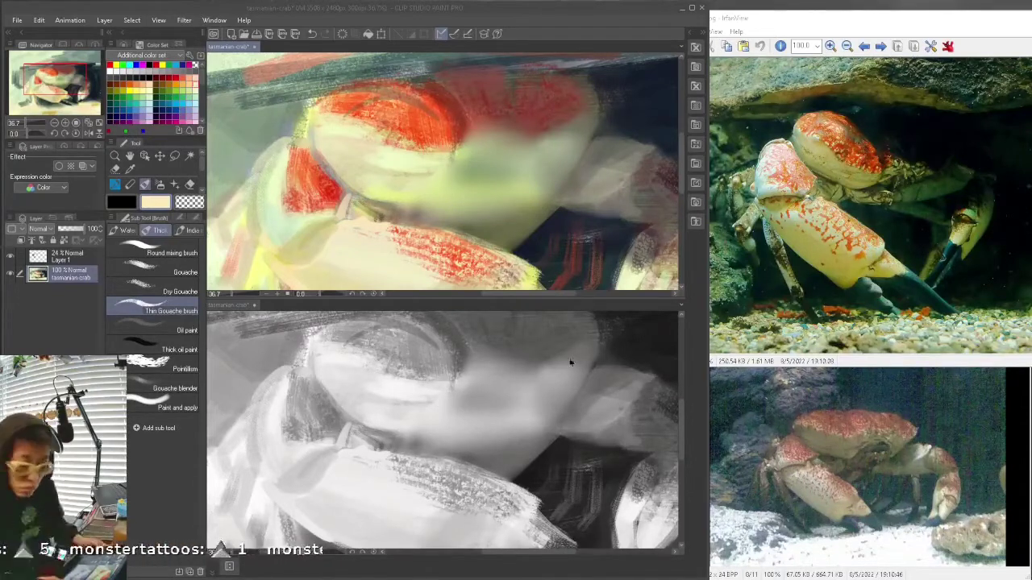
left_click(151, 103)
left_click(110, 110)
key("ctrl+z")
left_click(68, 256)
left_click(143, 103)
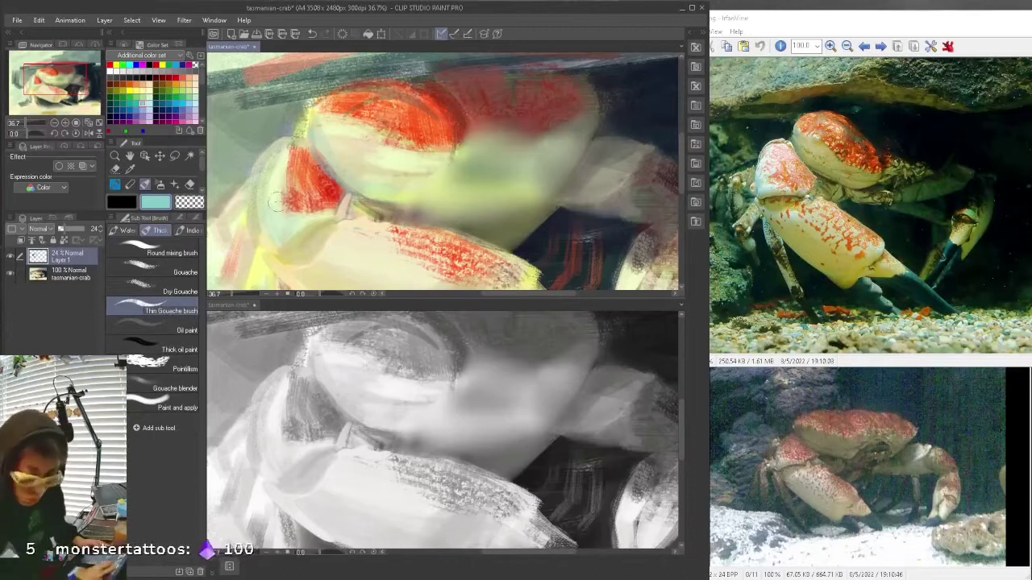
scroll(683, 153, "down", 1)
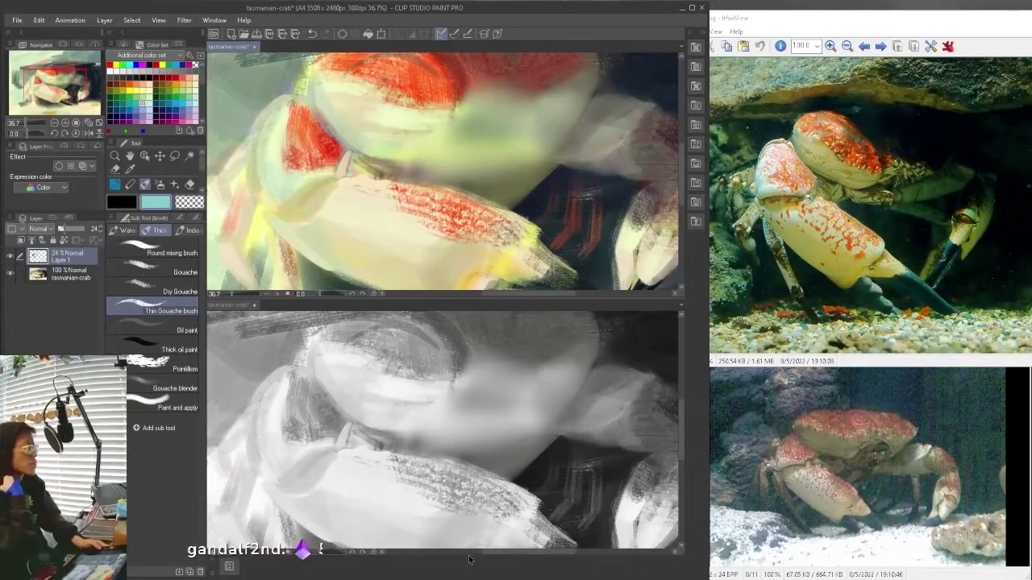
left_click_drag(682, 175, 682, 166)
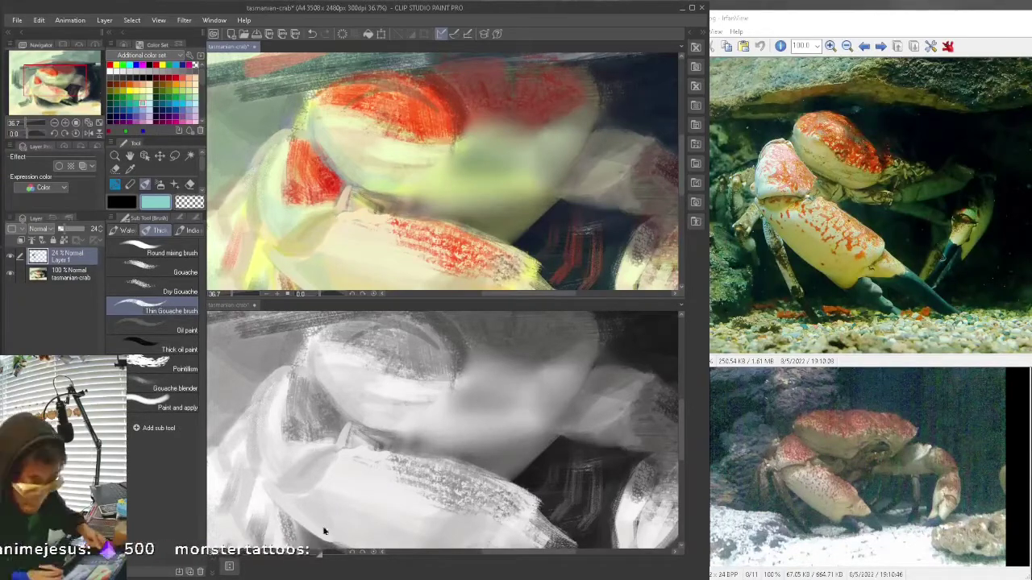
Step: Shade the claw joint's fold and the shell's lower edge in dark navy at brush size 40, and try a dark brown stroke
left_click(109, 110)
left_click(198, 218)
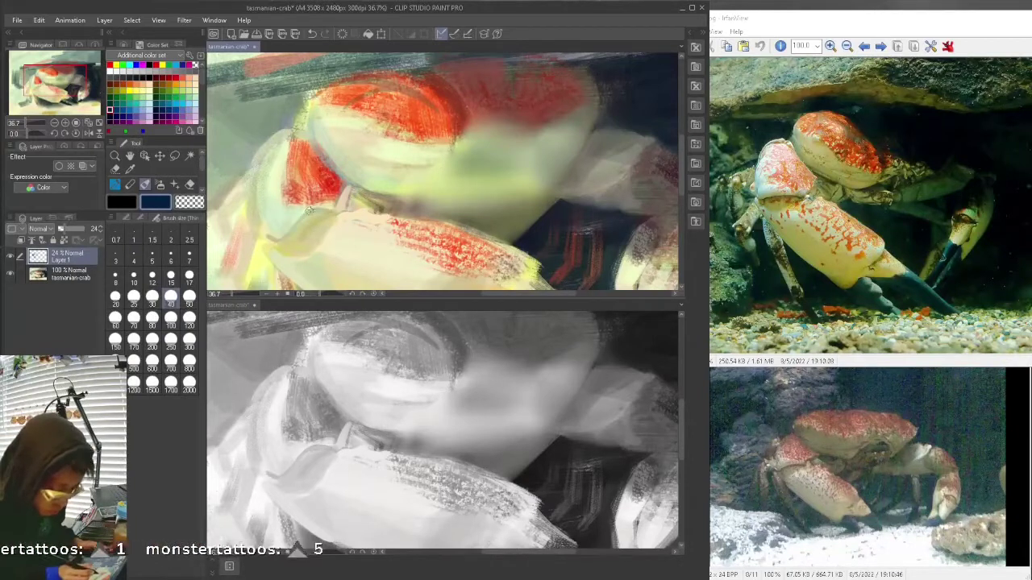
key("ctrl+z")
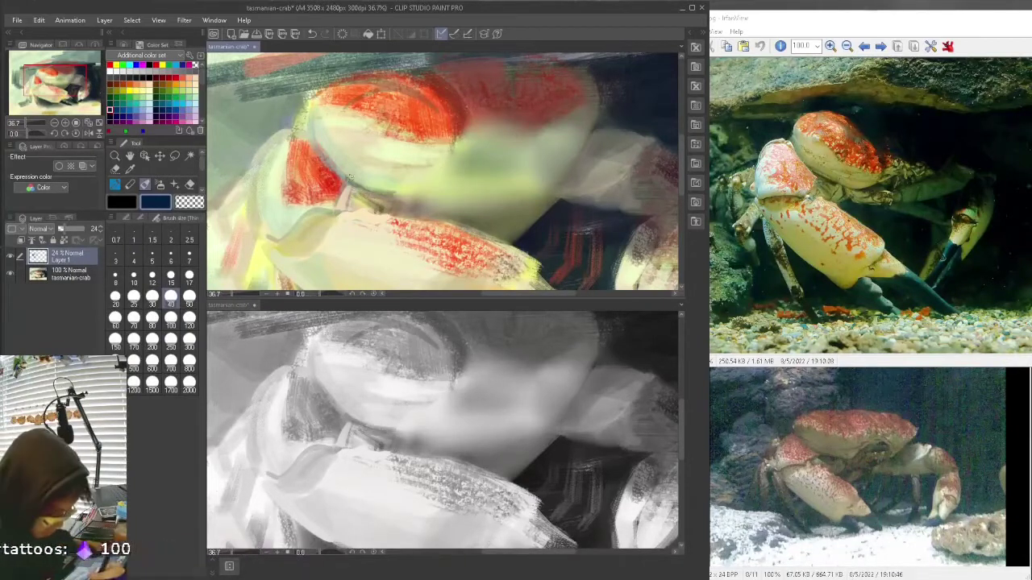
left_click(155, 84)
key("ctrl+z")
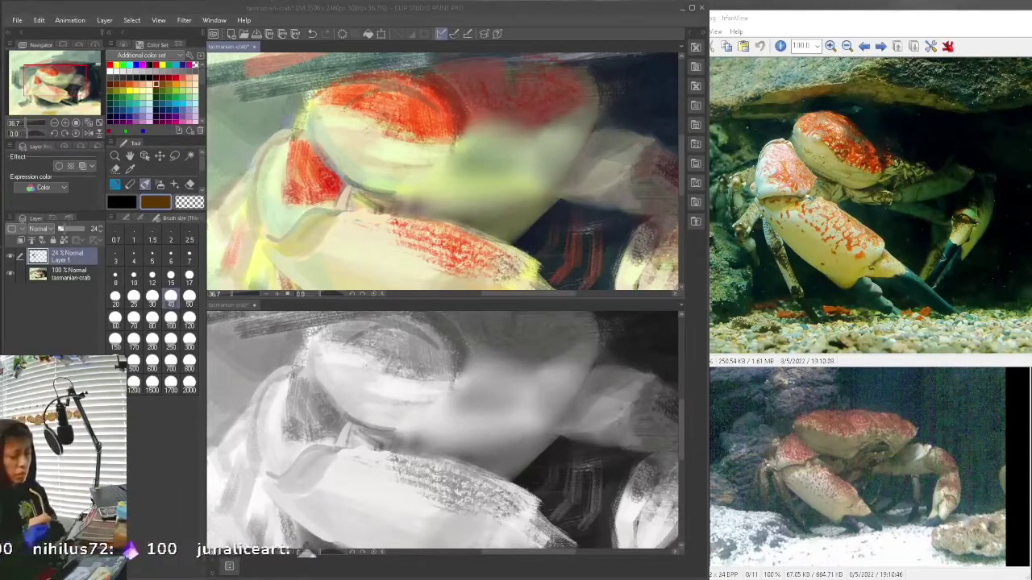
Step: Spray red texture onto the shell with the Running color spray airbrush, first on Layer 1 and then on the tasmanian-crab layer
left_click(175, 77)
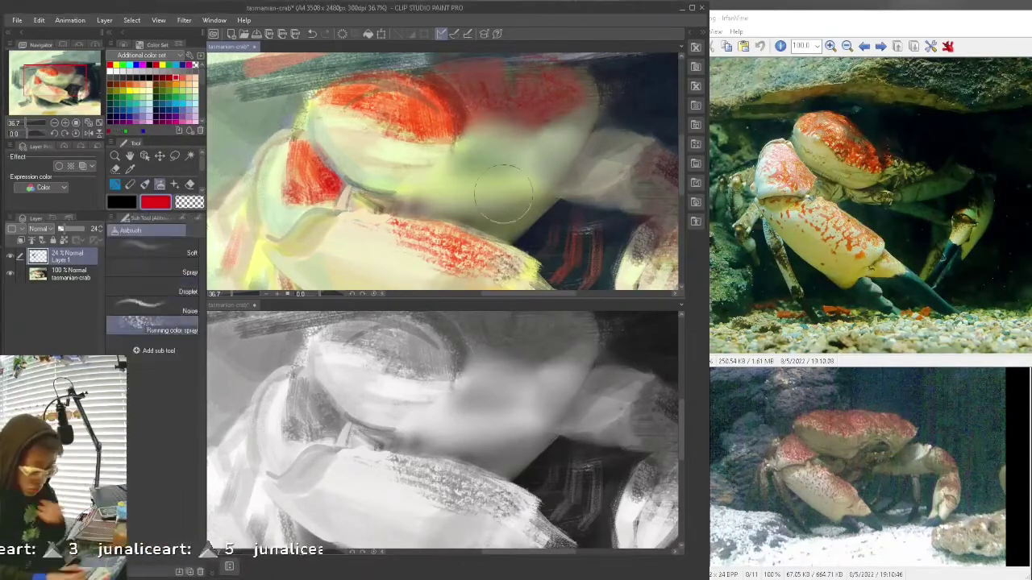
left_click(191, 322)
left_click_drag(398, 139, 442, 158)
mouse_move(369, 112)
left_mouse_down()
mouse_move(404, 152)
mouse_move(451, 150)
mouse_move(461, 116)
left_mouse_up()
left_click(67, 274)
left_click(182, 79)
left_click_drag(440, 159, 387, 128)
Step: Spray orange speckles along the large claw's upper edge at brush size 40, continuing towards its tip in a lighter orange
left_click(176, 85)
left_click(171, 299)
left_click_drag(398, 223, 352, 211)
left_click(182, 84)
mouse_move(429, 233)
left_mouse_down()
mouse_move(482, 252)
mouse_move(512, 243)
left_mouse_up()
Step: Switch the spray back to red, undo the last spray, and add red speckles to the large claw at brush size 80
left_click(175, 77)
left_click(171, 320)
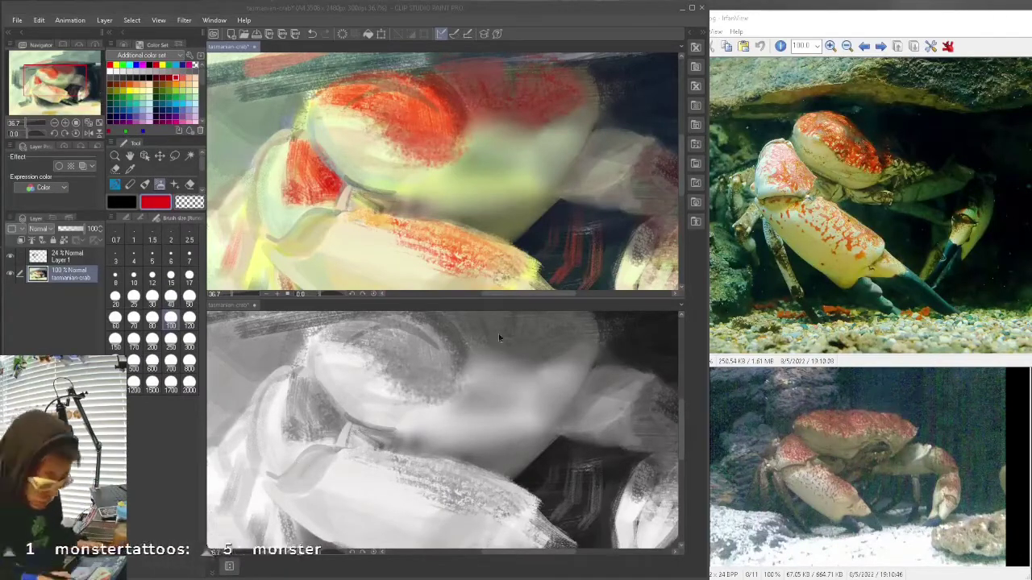
key("ctrl+z")
left_click(126, 218)
left_click(198, 217)
left_click(138, 218)
left_click(157, 218)
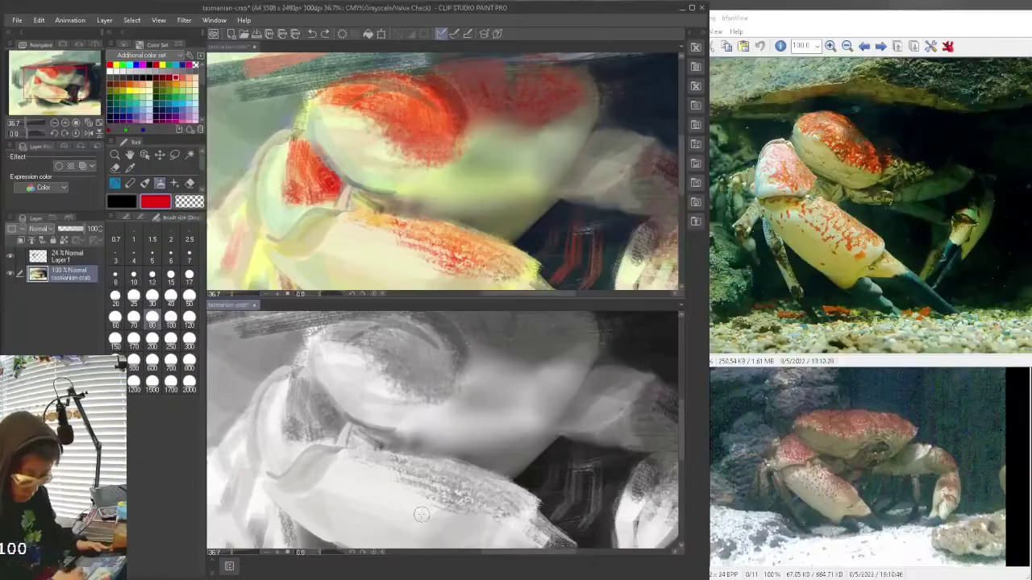
left_click(340, 259)
Step: Draw a curved dark olive contour along the shell's lower edge on Layer 1 with the size 40 thick paint brush
left_click(156, 90)
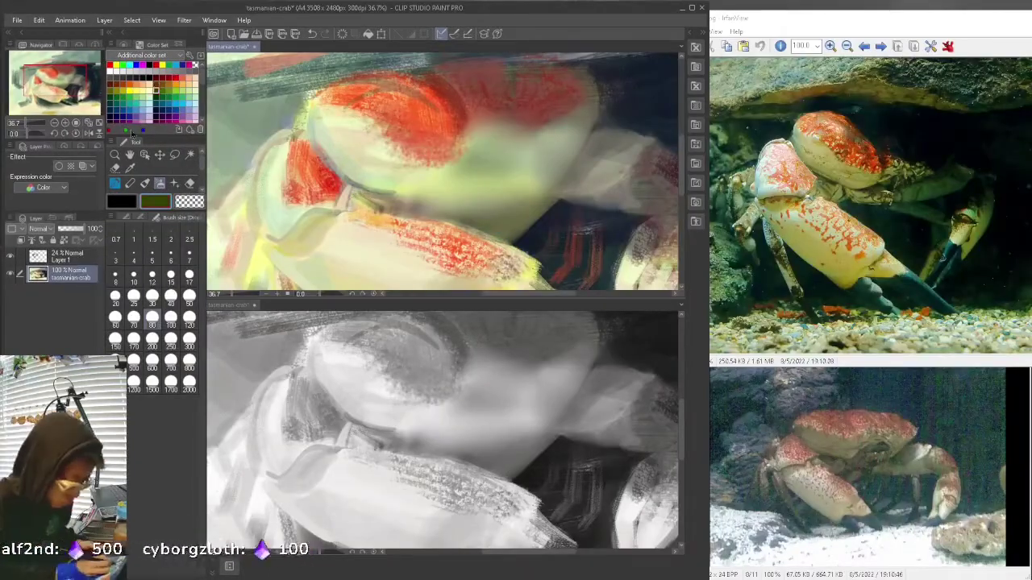
left_click(70, 256)
left_click(145, 183)
left_click_drag(397, 193, 440, 195)
key("ctrl+z")
left_click_drag(433, 195, 464, 172)
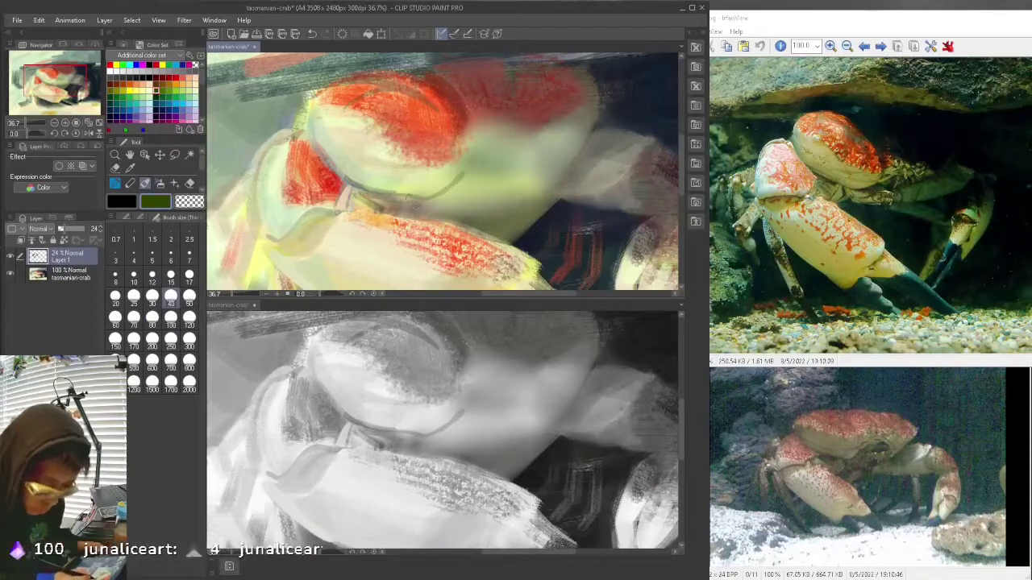
Step: Paint dark green contour strokes along the shell's lower edge and across the pincer joint on Layer 1
left_click_drag(381, 204, 346, 194)
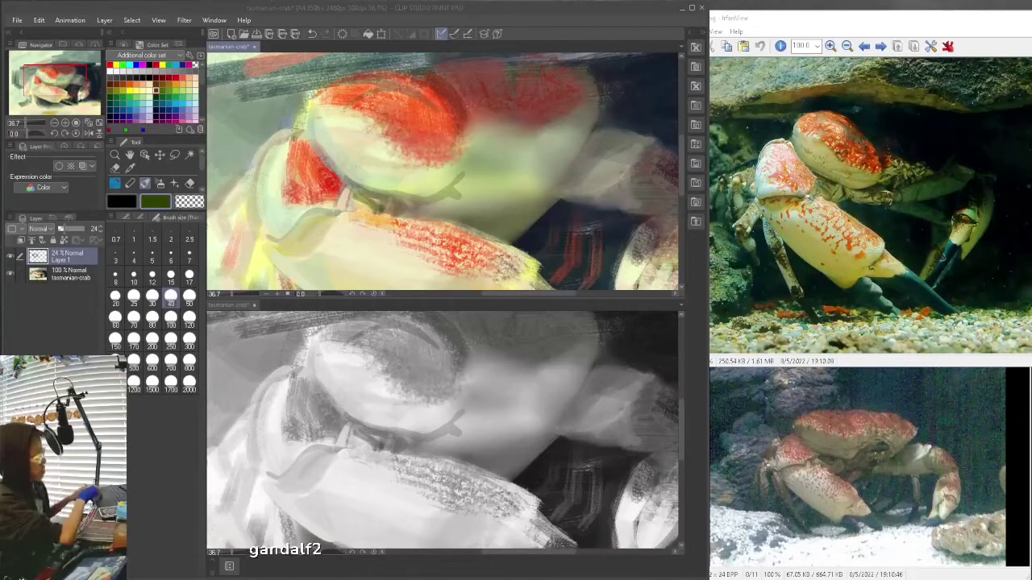
scroll(443, 171, "down", 3)
left_click_drag(532, 189, 492, 229)
key("ctrl+z")
mouse_move(536, 190)
left_mouse_down()
mouse_move(490, 228)
mouse_move(478, 256)
left_mouse_up()
scroll(477, 256, "up", 2)
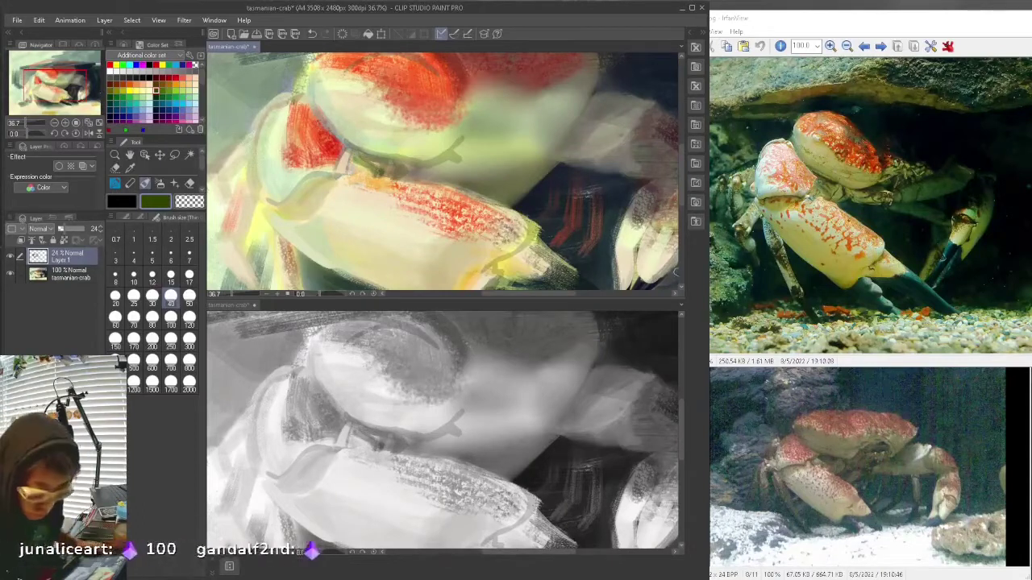
Step: Outline the lower corner of the large front claw on Layer 1
scroll(444, 171, "up", 2)
scroll(443, 171, "down", 3)
key("ctrl+z")
mouse_move(445, 283)
left_mouse_down()
mouse_move(469, 267)
mouse_move(413, 264)
mouse_move(448, 283)
mouse_move(392, 254)
left_mouse_up()
key("ctrl+z")
left_click(70, 257)
left_click(116, 91)
mouse_move(430, 280)
left_mouse_down()
mouse_move(469, 268)
mouse_move(489, 233)
left_mouse_up()
Step: Block in the lower pincer of the large claw with dark navy strokes
scroll(441, 171, "down", 4)
left_click(109, 117)
key("ctrl+z")
left_click_drag(568, 244, 467, 231)
left_click_drag(545, 216, 582, 240)
mouse_move(582, 240)
left_mouse_down()
mouse_move(542, 248)
mouse_move(455, 229)
mouse_move(556, 239)
mouse_move(518, 210)
left_mouse_up()
Step: Paint the toothed lower pincer solid dark navy on the tasmanian-crab layer, trying thick brushes and ending on Gouache
left_click(71, 275)
left_click(126, 216)
left_click(161, 287)
key("ctrl+z")
left_click(155, 345)
key("ctrl+z")
mouse_move(506, 217)
left_mouse_down()
mouse_move(493, 208)
mouse_move(564, 241)
left_mouse_up()
left_click_drag(576, 240, 467, 229)
key("ctrl+z")
mouse_move(579, 242)
left_mouse_down()
mouse_move(466, 230)
mouse_move(543, 240)
left_mouse_up()
left_click(566, 243)
key("ctrl+z")
left_click(155, 325)
left_click(155, 269)
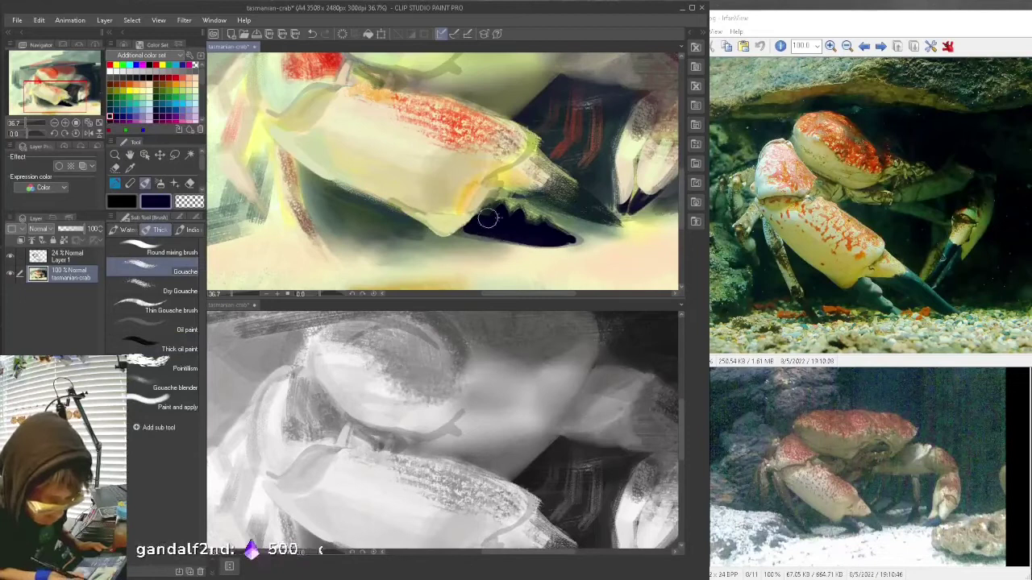
Step: Paint dark navy pointed tips on the two small legs behind the large claw with the Thick oil paint brush
left_click_drag(681, 199, 681, 193)
left_click_drag(681, 435, 681, 454)
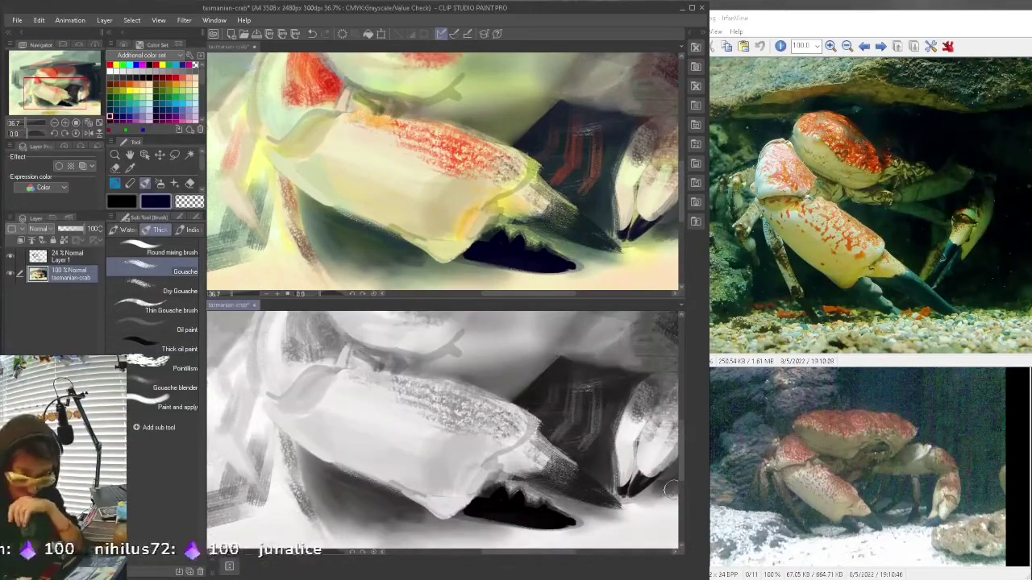
left_click_drag(681, 199, 681, 210)
left_click_drag(336, 219, 349, 265)
key("ctrl+z")
left_click(154, 345)
left_click_drag(305, 211, 337, 254)
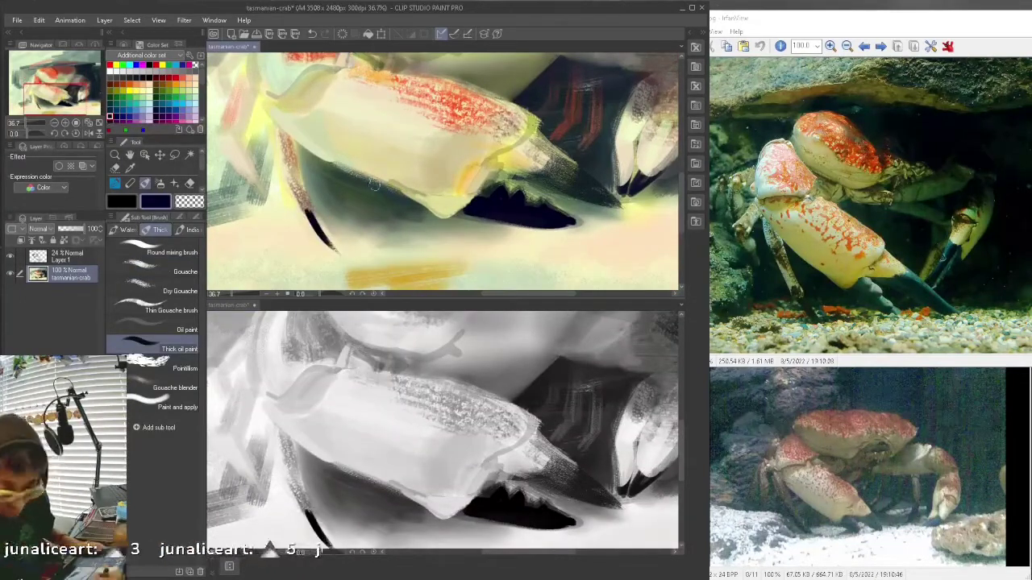
left_click_drag(236, 166, 282, 225)
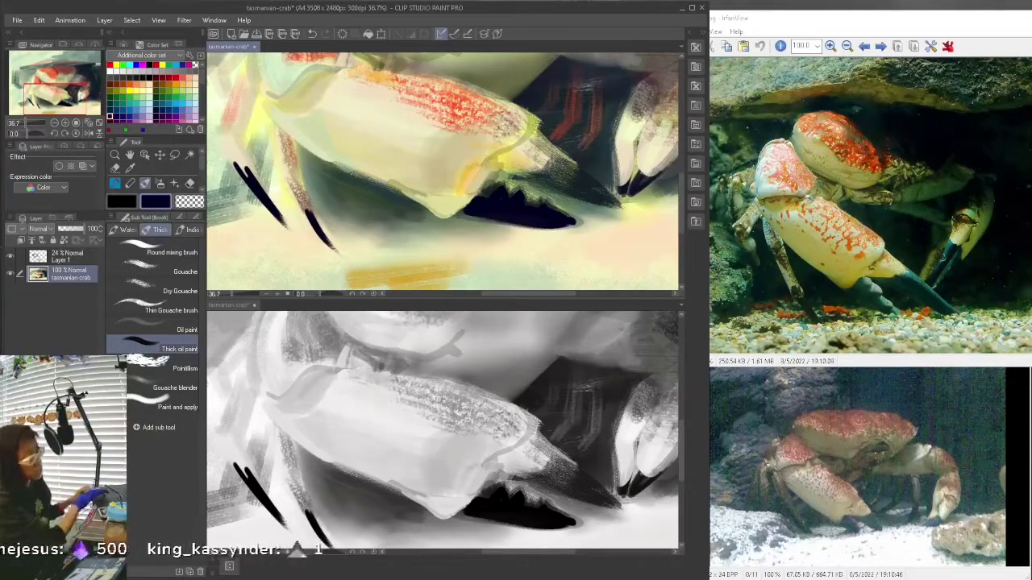
Step: Add brown detail to the dark tip of the leg nearest the claw with the Thin Gouache brush
left_click(156, 85)
left_click(161, 307)
mouse_move(305, 215)
left_mouse_down()
mouse_move(285, 182)
mouse_move(301, 202)
left_mouse_up()
left_click(283, 199, "alt")
key("ctrl+z")
left_click(277, 161, "alt")
key("ctrl+z")
left_click_drag(287, 142, 326, 247)
key("ctrl+z")
Step: Darken and fill in the same leg tip with near-black strokes
left_click(149, 78)
key("ctrl+z")
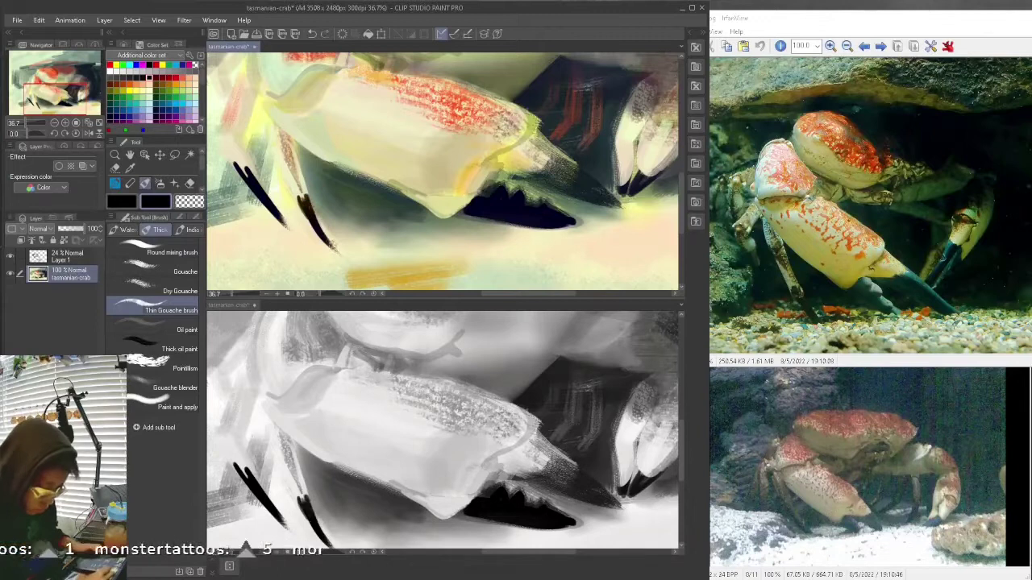
left_click_drag(301, 199, 323, 234)
left_click_drag(306, 199, 313, 215)
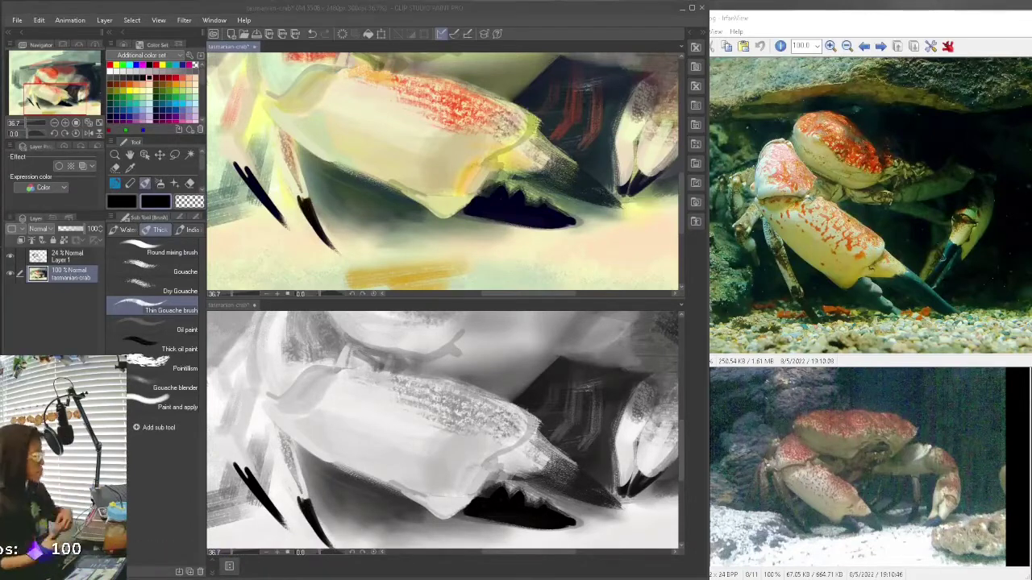
Step: Outline the leg above the dark tip in brown with the Thin Gouache brush on Layer 1
left_click(653, 339)
key("ctrl+z")
mouse_move(273, 148)
left_mouse_down()
mouse_move(260, 194)
mouse_move(278, 160)
left_mouse_up()
key("ctrl+z")
left_click(156, 84)
key("ctrl+z")
key("ctrl+z")
left_click(68, 256)
mouse_move(268, 122)
left_mouse_down()
mouse_move(271, 155)
mouse_move(298, 176)
mouse_move(264, 119)
mouse_move(294, 196)
left_mouse_up()
key("ctrl+z")
left_click_drag(280, 139, 308, 200)
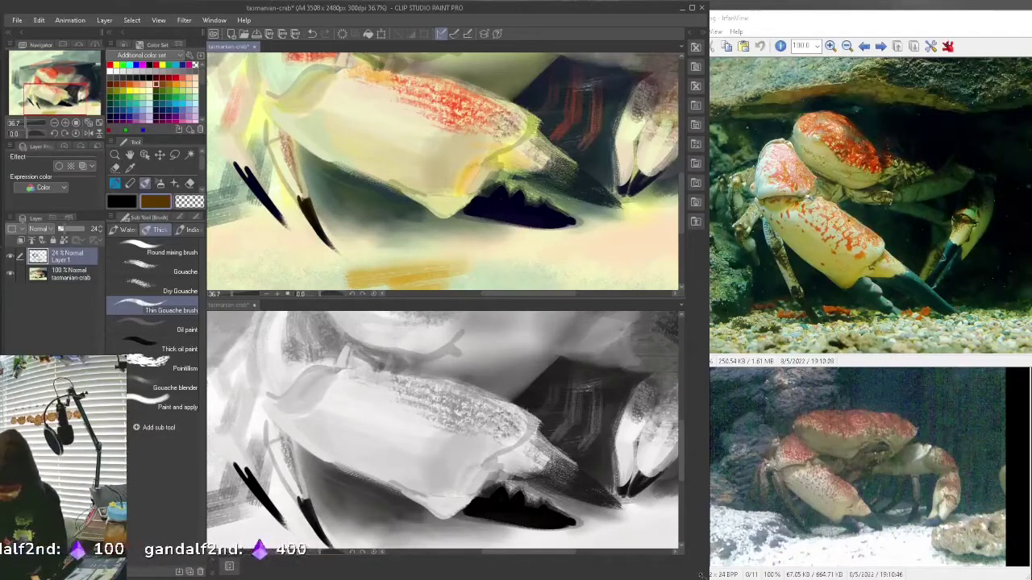
Step: Sketch brown contour lines and joint segments for the small legs beside the large claw on Layer 1
left_click_drag(681, 202, 681, 198)
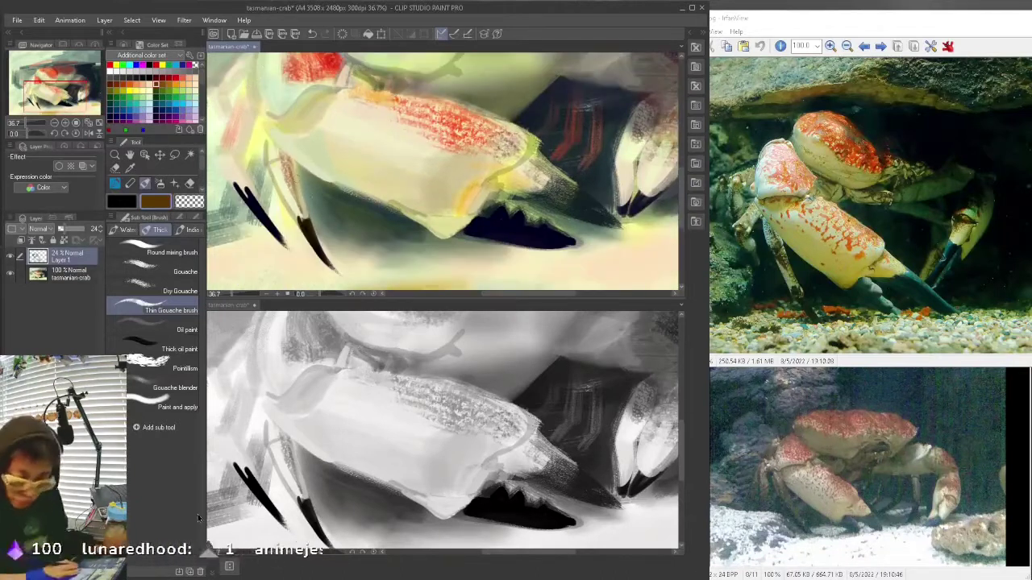
left_click_drag(528, 552, 519, 552)
left_click_drag(528, 293, 507, 293)
left_click_drag(326, 152, 358, 185)
left_click_drag(322, 160, 345, 203)
left_click_drag(346, 87, 314, 155)
left_click_drag(362, 114, 329, 229)
scroll(310, 177, "up", 3)
key("ctrl+z")
key("ctrl+z")
left_click_drag(306, 184, 346, 148)
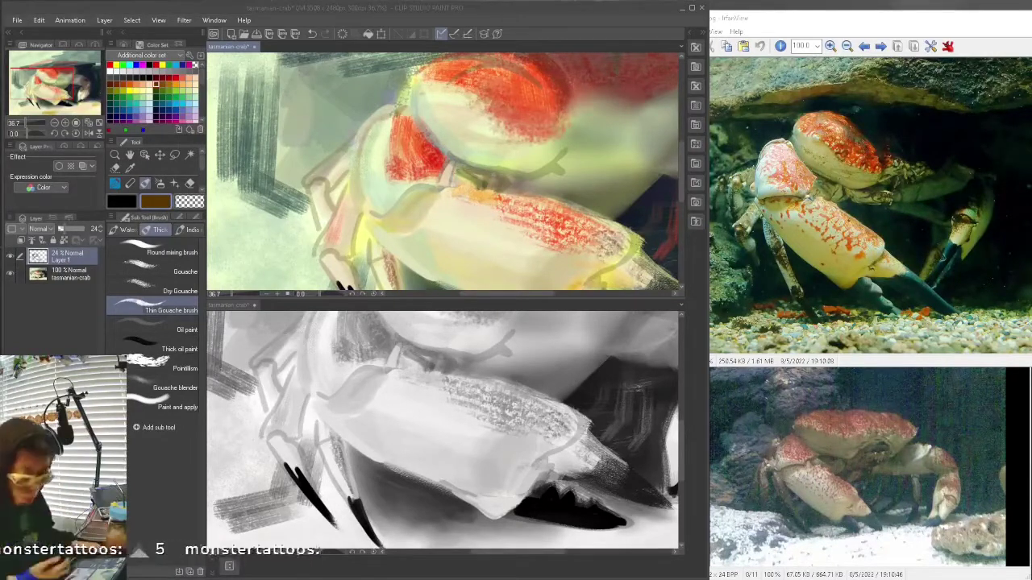
Step: Examine the whole crab composition in the color view and the grayscale value view
key("ctrl+minus")
key("ctrl+minus")
left_click_drag(507, 294, 526, 294)
left_click(571, 306)
key("ctrl+plus")
key("ctrl+plus")
key("ctrl+plus")
key("ctrl+minus")
key("ctrl+minus")
key("ctrl+minus")
key("ctrl+minus")
left_click_drag(681, 446, 681, 434)
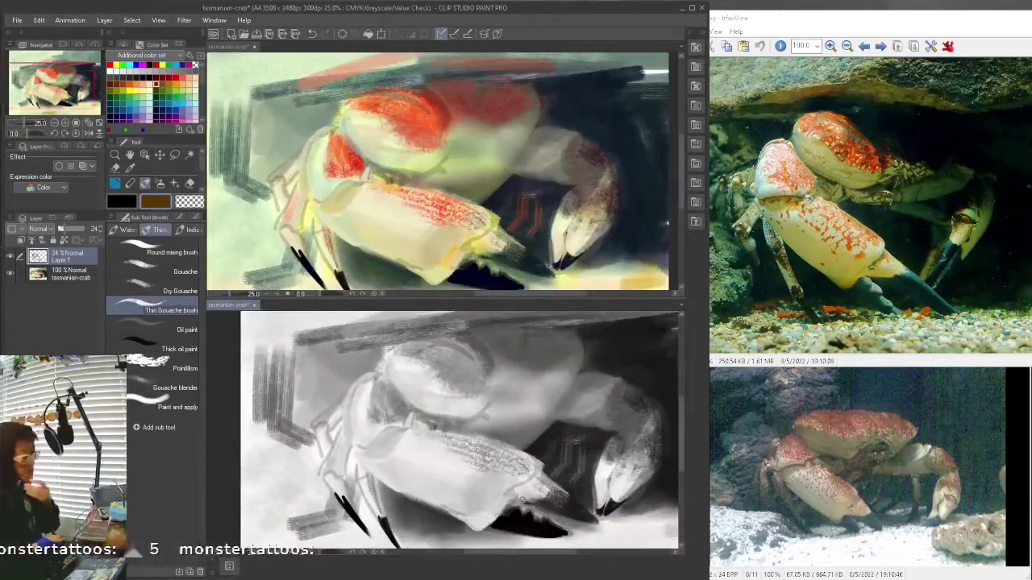
key("9")
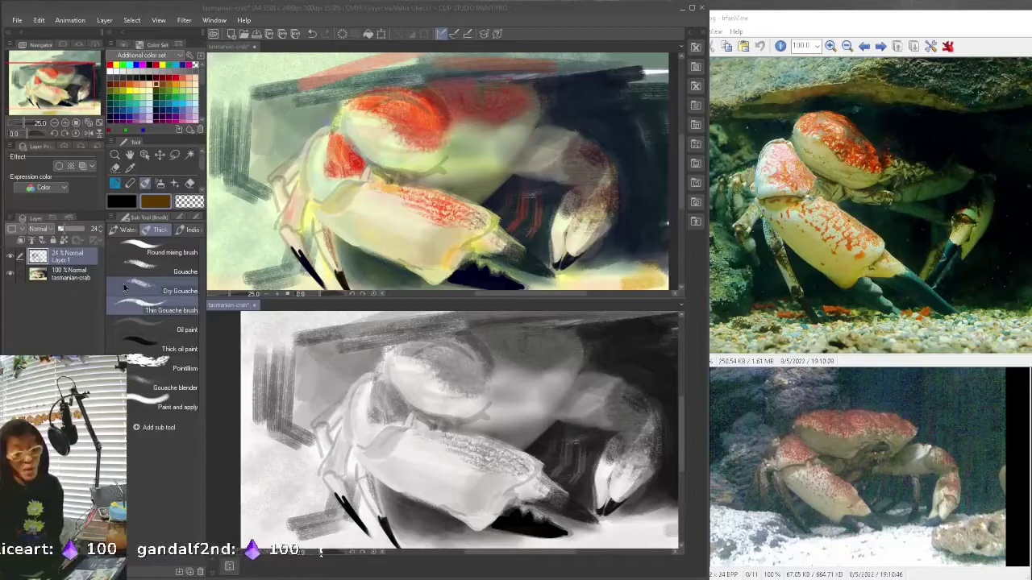
key("ctrl+plus")
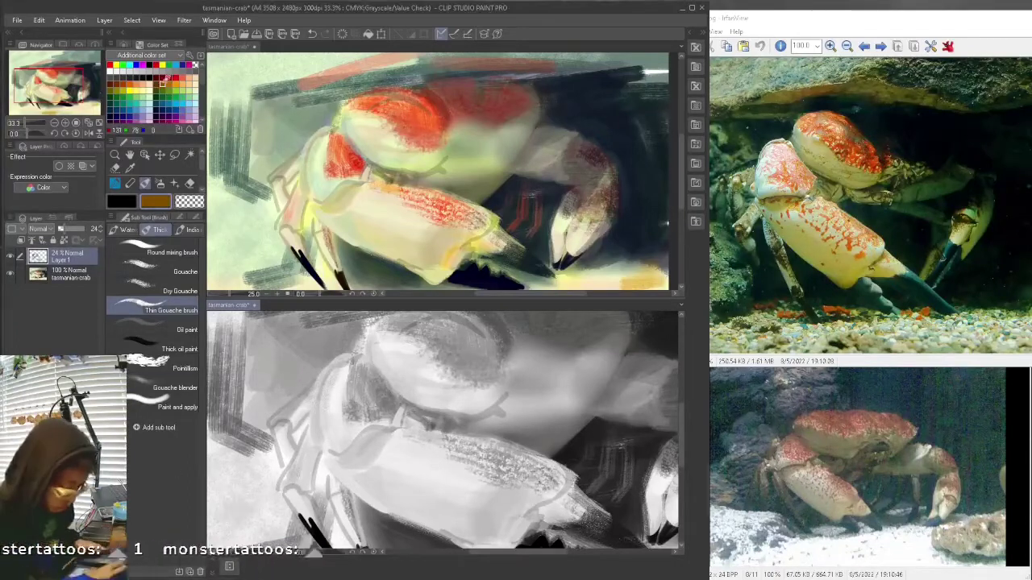
Step: Shade the small legs on Layer 1 with a size 70 brush in brown and dark red
key("ctrl+z")
left_click(134, 317)
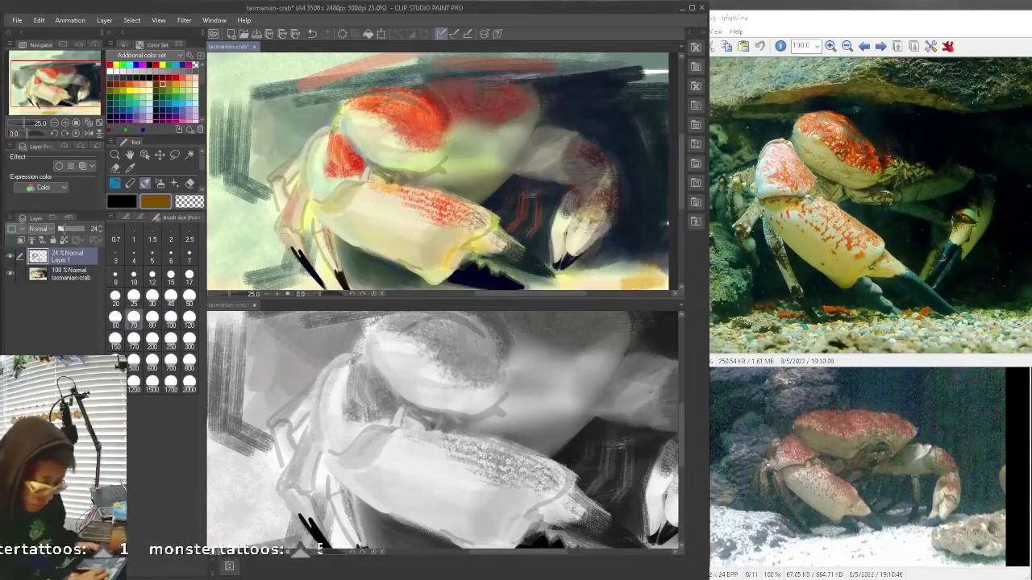
left_click(155, 79)
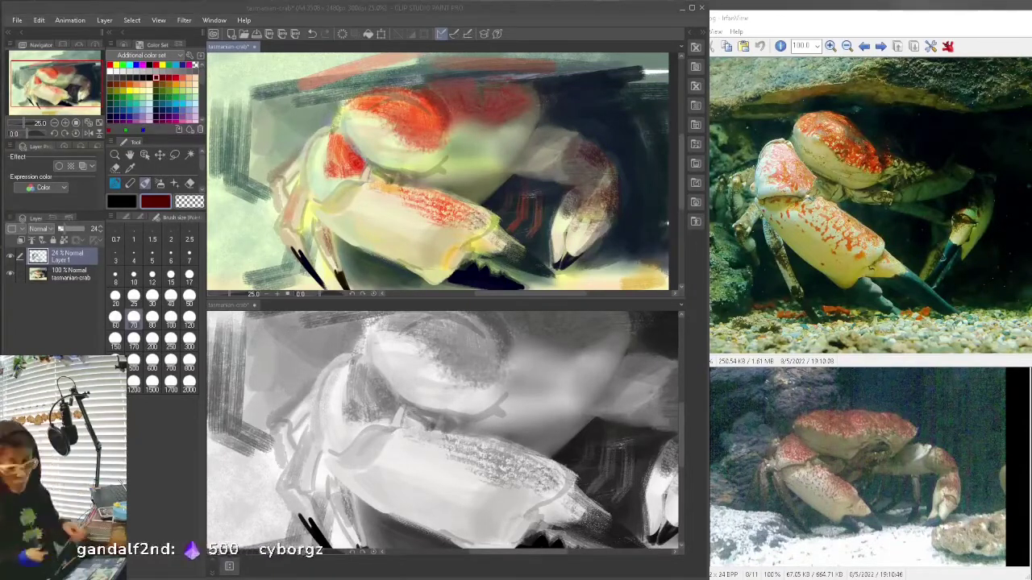
key("ctrl+z")
key("ctrl+z")
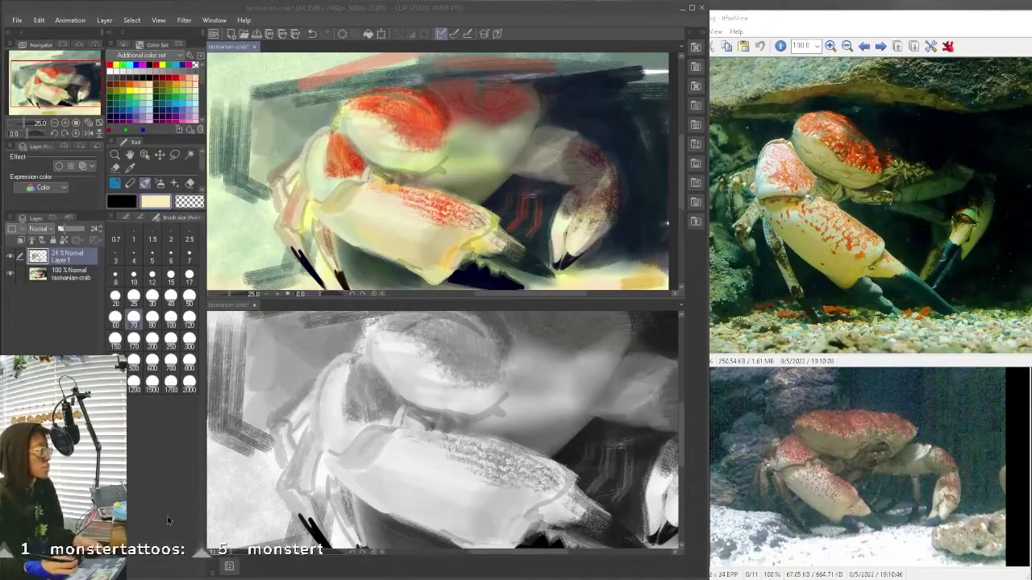
Step: Deepen the shadow beneath the crab's body in navy on the tasmanian-crab layer with the Gouache brush
left_click(156, 109)
mouse_move(427, 191)
left_mouse_down()
mouse_move(467, 206)
mouse_move(461, 187)
left_mouse_up()
left_click(71, 274)
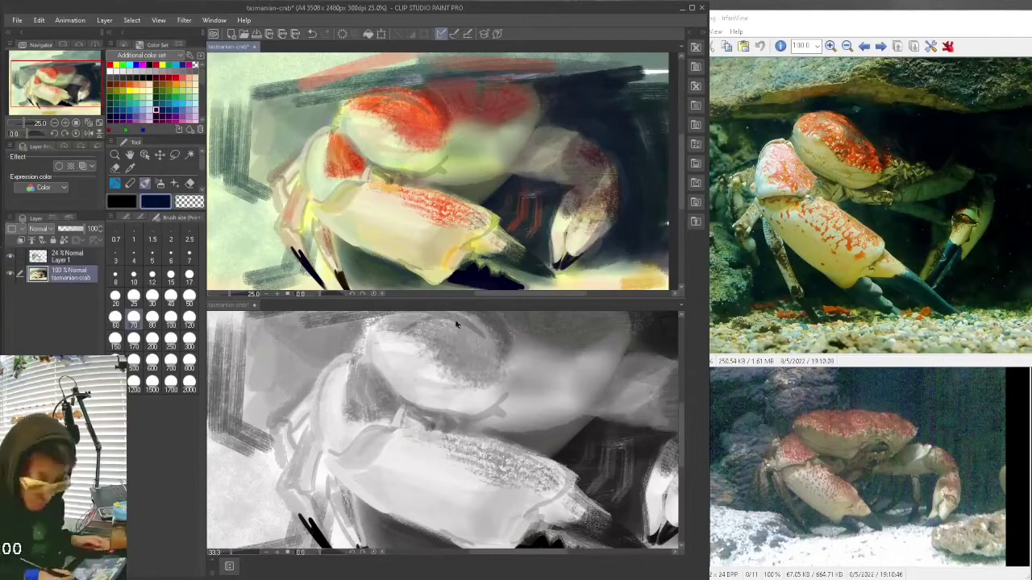
left_click(126, 218)
left_click(153, 268)
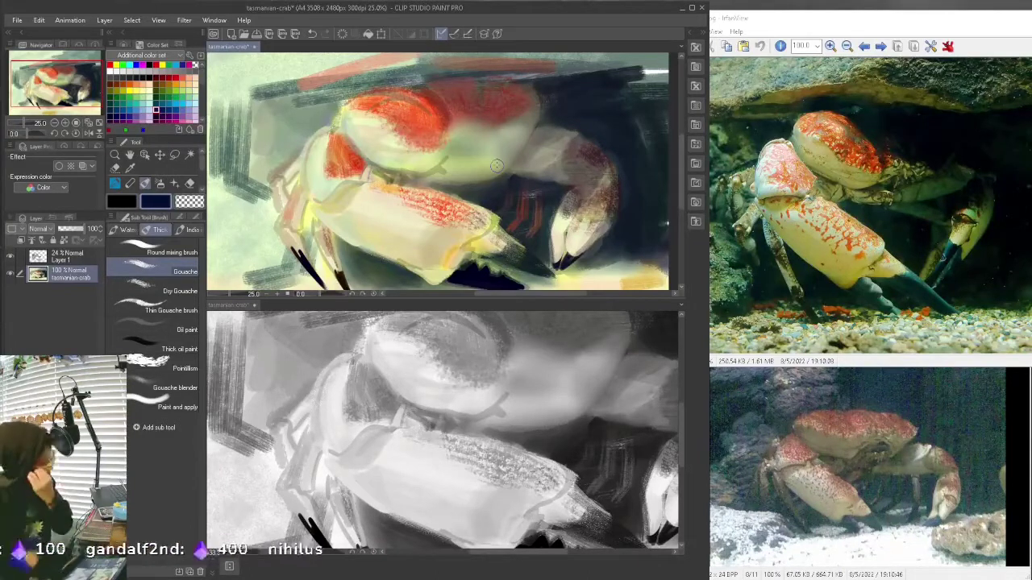
Step: Paint the crab's far arm and body side with pale cream and mint tones sampled from the canvas
left_click(339, 408, "alt")
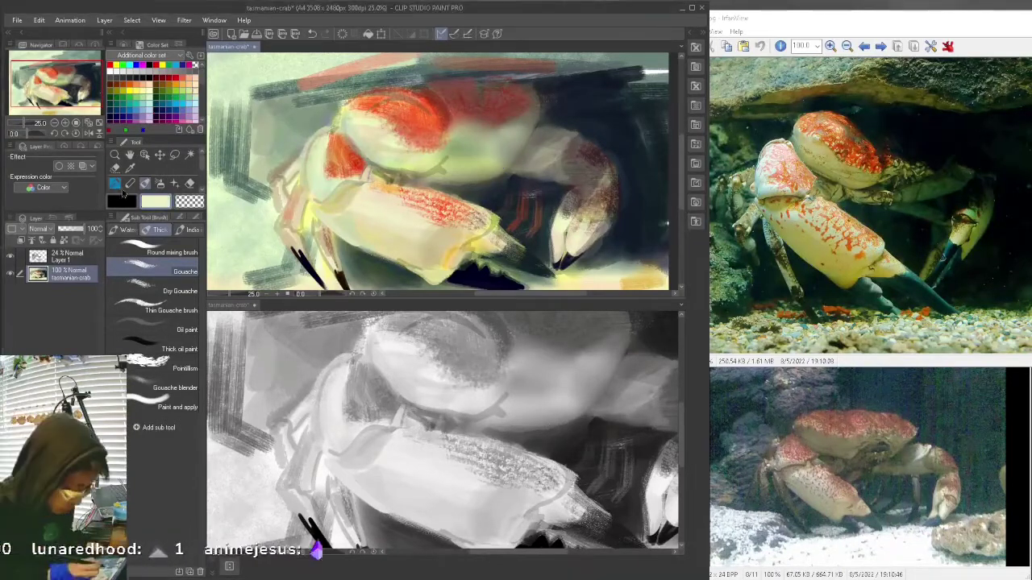
left_click_drag(548, 137, 467, 179)
left_click_drag(527, 158, 459, 179)
left_click_drag(564, 133, 501, 171)
left_click_drag(563, 160, 483, 175)
key("ctrl+z")
mouse_move(537, 127)
left_mouse_down()
mouse_move(498, 159)
mouse_move(493, 149)
left_mouse_up()
left_click(324, 184, "alt")
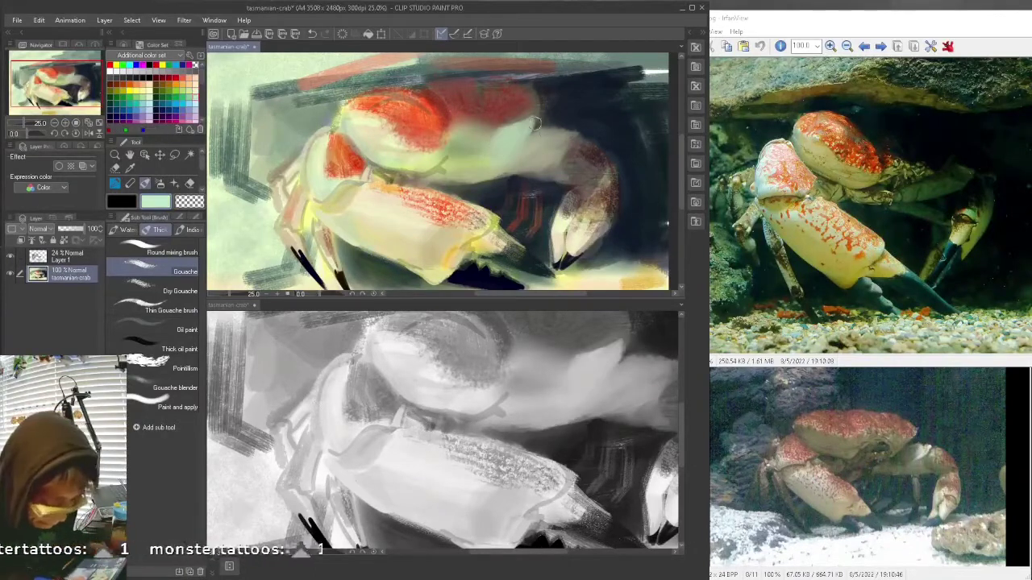
Step: Extend the far edge of the shell's red patch, and add a cream Round mixing brush stroke above the claw on Layer 1
left_click(175, 77)
mouse_move(539, 98)
left_mouse_down()
mouse_move(523, 122)
mouse_move(510, 119)
mouse_move(543, 107)
left_mouse_up()
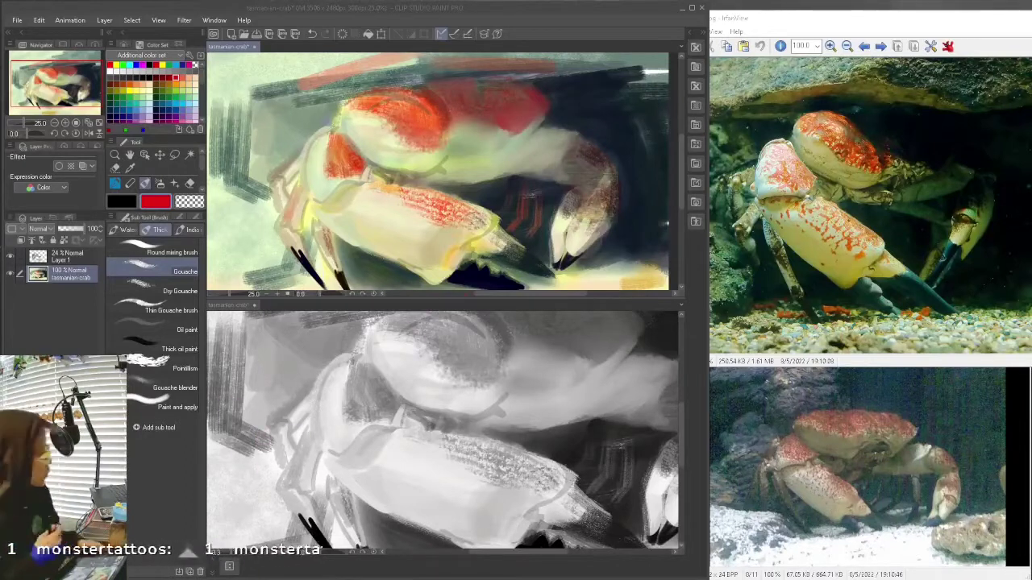
left_click(195, 87)
left_click(153, 249)
left_click(68, 256)
left_click_drag(414, 178, 460, 181)
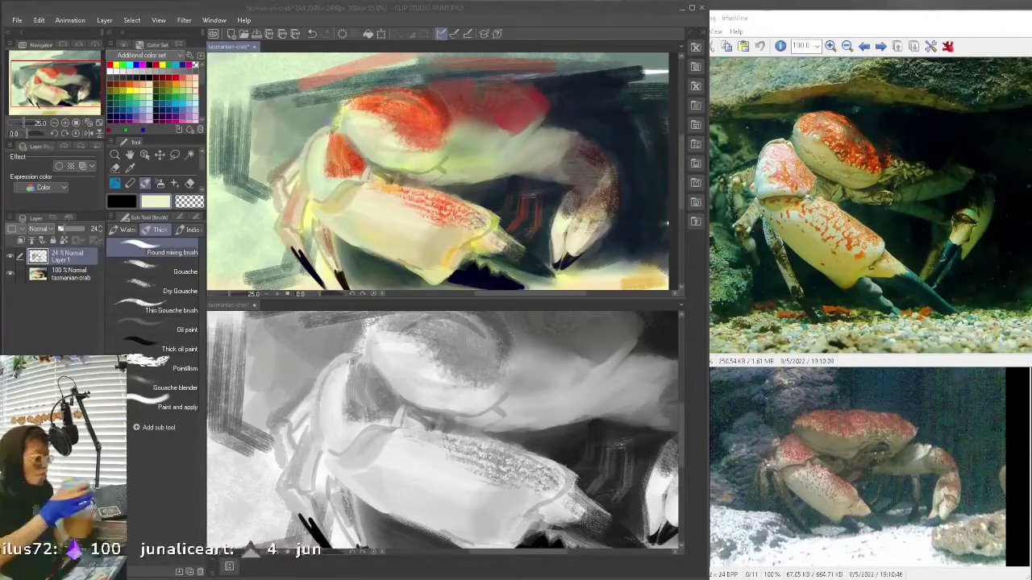
left_click_drag(483, 241, 483, 206)
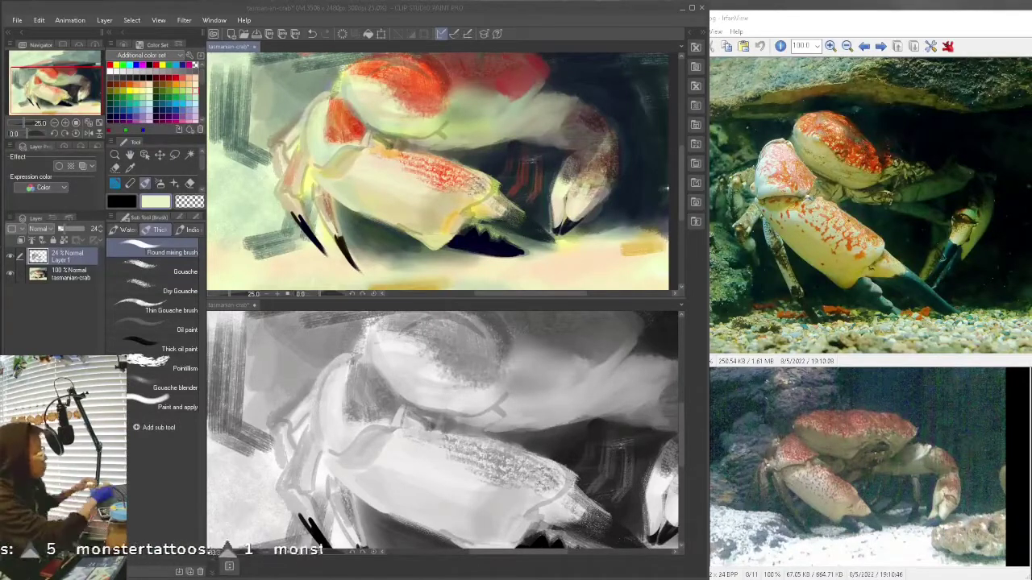
Step: Switch to the web browser and examine several pika photos in the Google image results
key("alt+Tab")
left_click(78, 212)
left_click(251, 157)
left_click(105, 387)
left_click(368, 129)
left_click(491, 257)
left_click(456, 518)
left_click(161, 517)
scroll(493, 161, "down", 20)
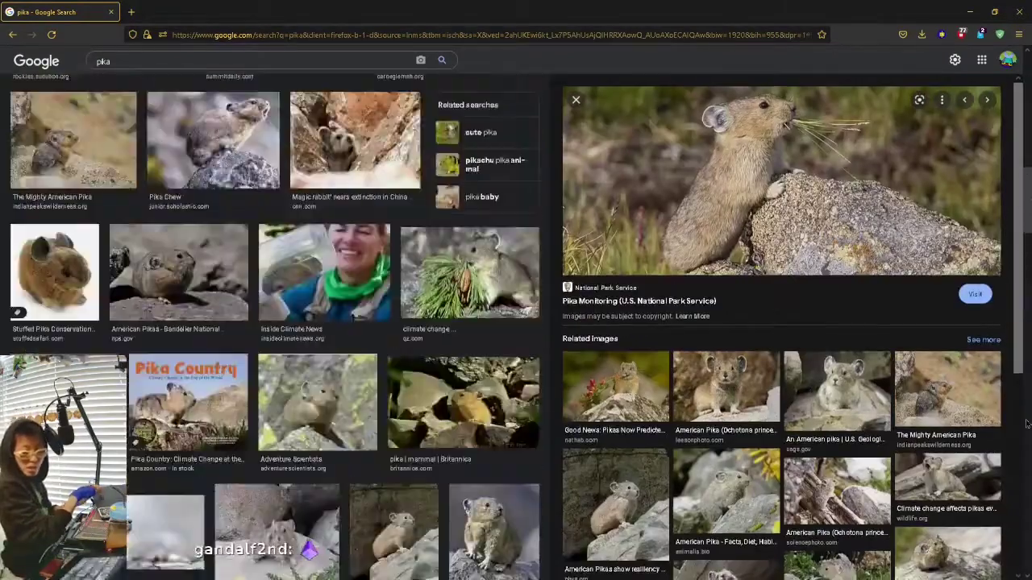
left_click(146, 421)
left_click(345, 419)
left_click(339, 159)
left_click(949, 367)
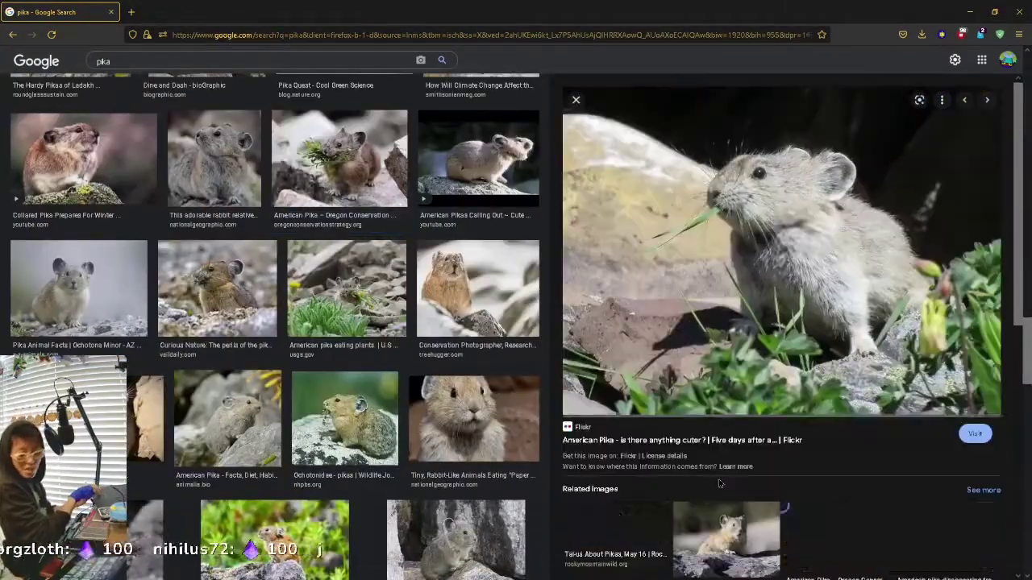
key("Right")
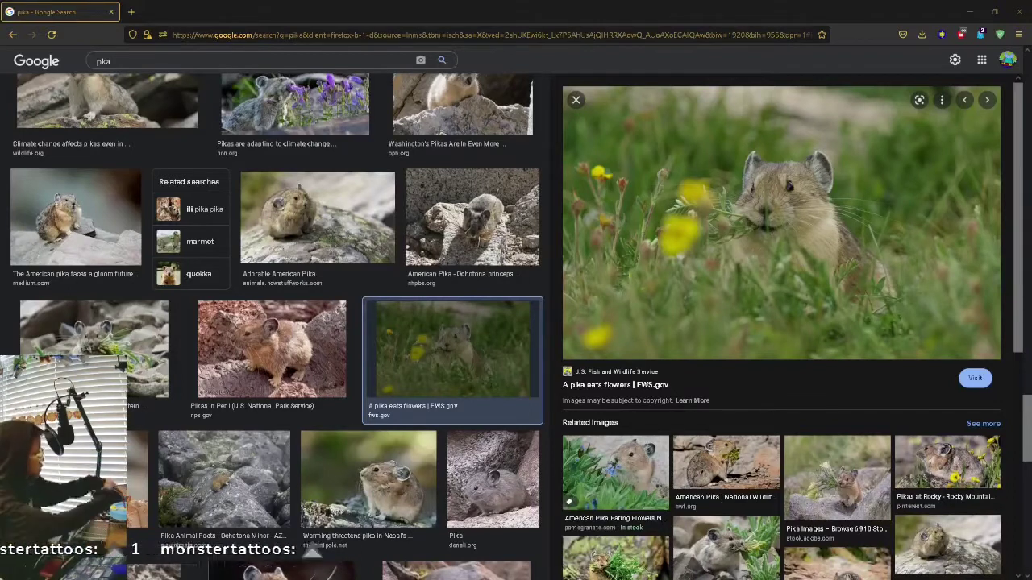
key("alt+Tab")
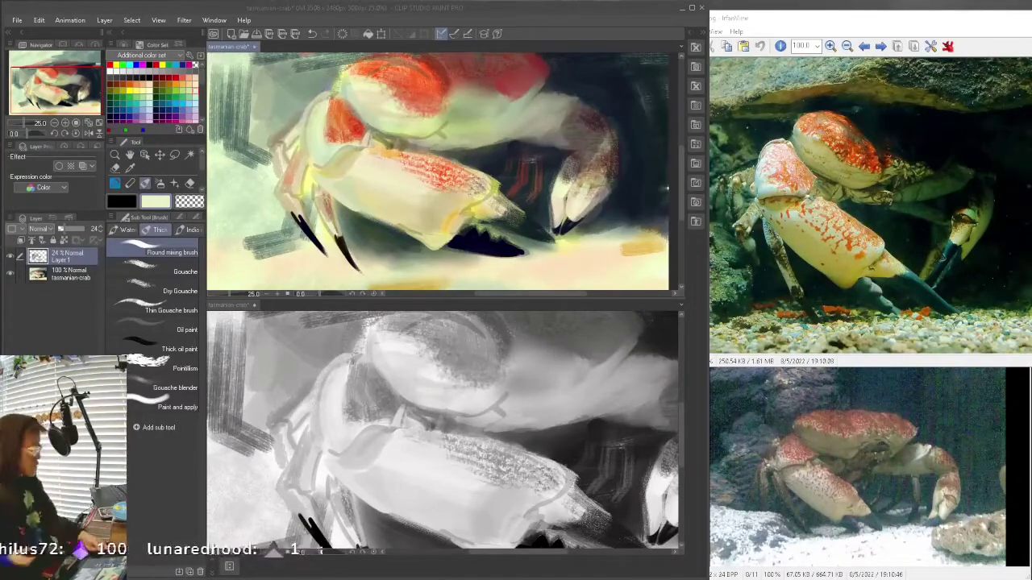
Step: Spread red over the shell's far side on Layer 1 with a size 25 brush, and select the Airbrush tool
scroll(352, 357, "up", 2)
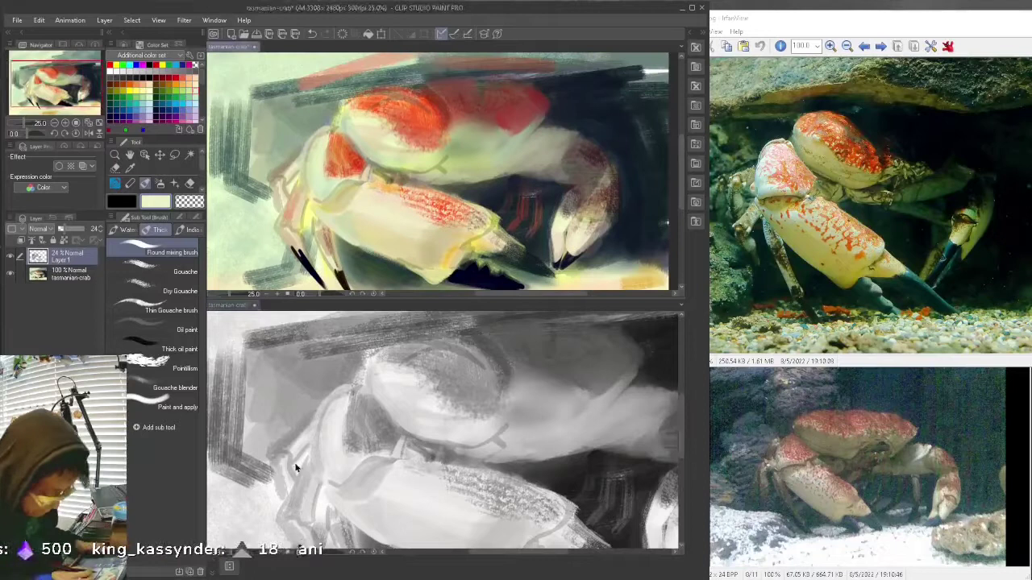
scroll(352, 358, "down", 1)
scroll(486, 172, "up", 1)
key("ctrl+z")
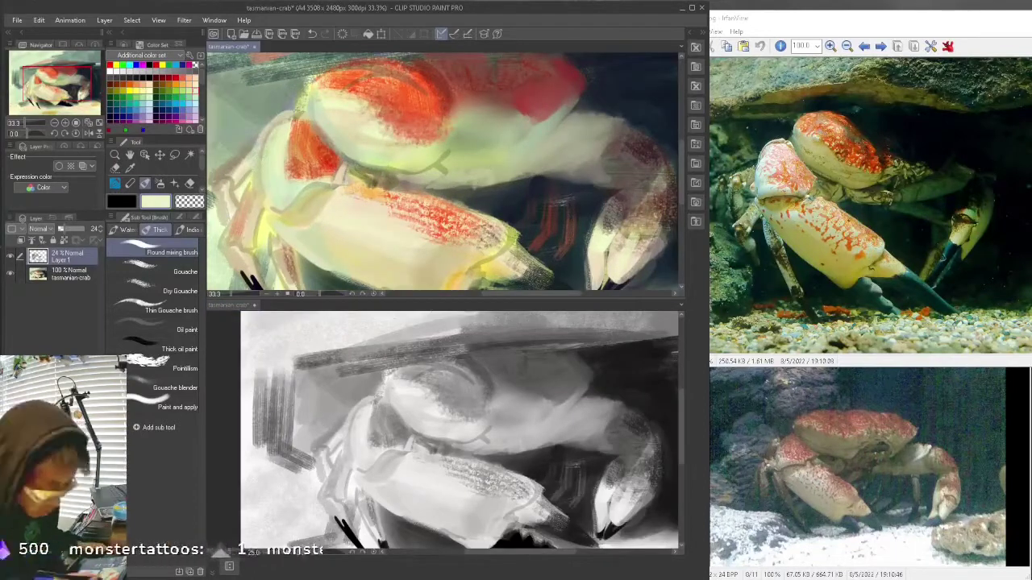
left_click(196, 216)
left_click(133, 298)
left_click(176, 78)
left_click(146, 217)
left_click(160, 184)
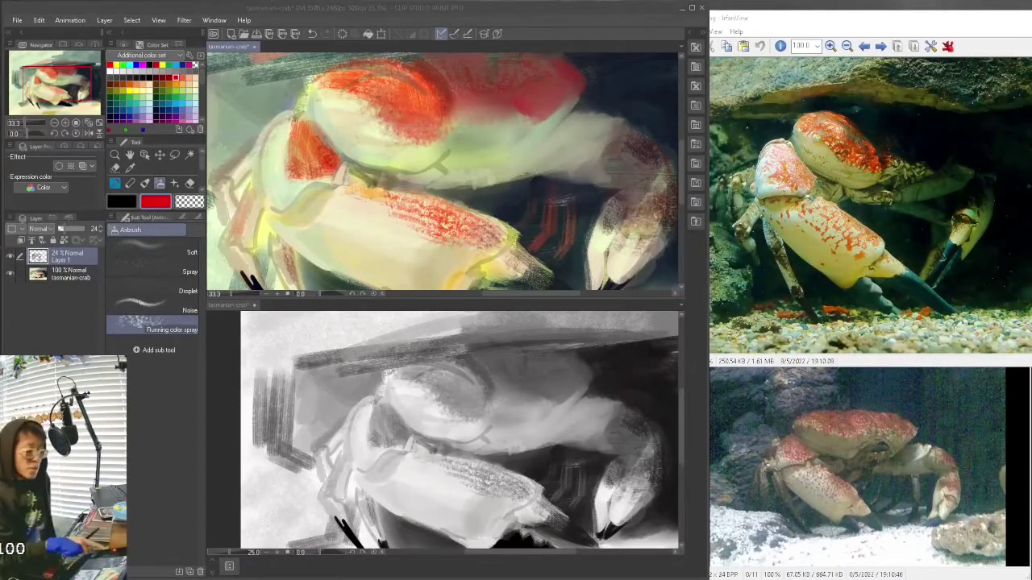
Step: Add a new layer at 50% opacity and try sampled pale green strokes where the raised claw meets the shell
key("ctrl+shift+n")
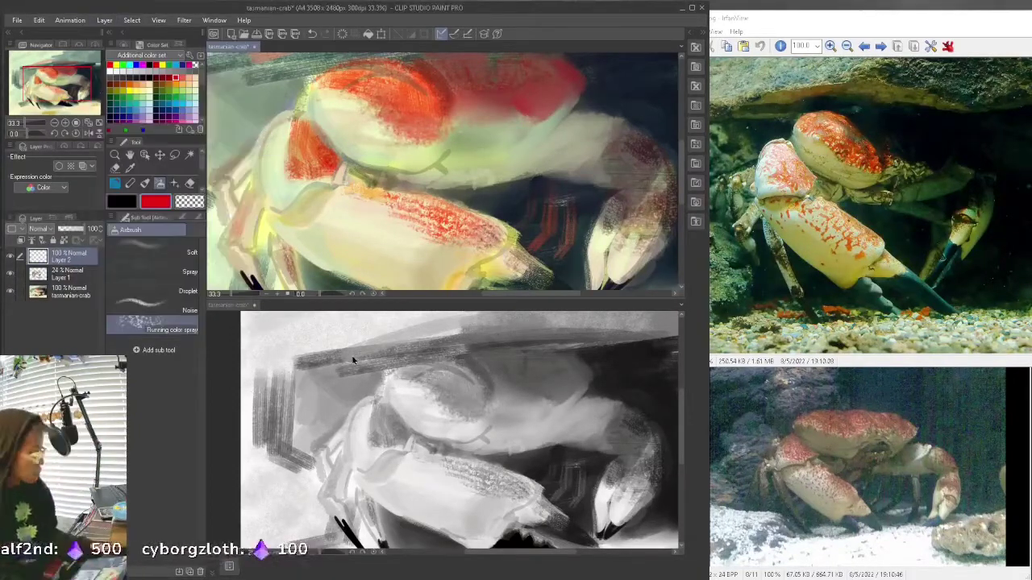
left_click(462, 128, "alt")
key("b")
left_click_drag(463, 122, 448, 144)
key("ctrl+z")
left_click(458, 131, "alt")
key("ctrl+z")
left_click(458, 129, "alt")
key("ctrl+z")
left_click(100, 232)
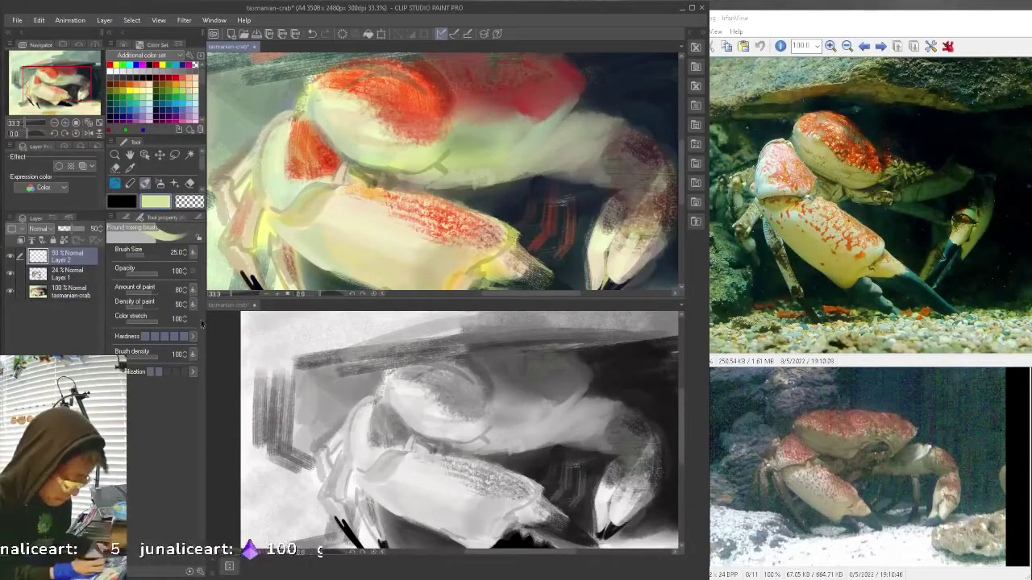
Step: Paint pale green strokes along the shell's underside and over the adjoining far arm segment on Layer 2
left_click(180, 218)
mouse_move(497, 149)
left_mouse_down()
mouse_move(522, 130)
mouse_move(541, 146)
left_mouse_up()
mouse_move(452, 173)
left_mouse_down()
mouse_move(499, 180)
mouse_move(433, 174)
mouse_move(461, 174)
left_mouse_up()
key("ctrl+z")
left_click_drag(395, 169, 439, 185)
key("ctrl+z")
mouse_move(501, 164)
left_mouse_down()
mouse_move(511, 176)
mouse_move(538, 175)
mouse_move(556, 148)
left_mouse_up()
left_click(529, 160, "alt")
mouse_move(532, 163)
left_mouse_down()
mouse_move(549, 146)
mouse_move(603, 167)
mouse_move(562, 163)
mouse_move(619, 126)
left_mouse_up()
left_click(176, 90)
key("ctrl+z")
Step: Paint dark navy beside the shell's far edge on the tasmanian-crab layer with the Gouache brush
left_click(68, 292)
left_click(156, 109)
left_click(125, 217)
left_click(161, 267)
key("ctrl+z")
left_click_drag(582, 92, 602, 113)
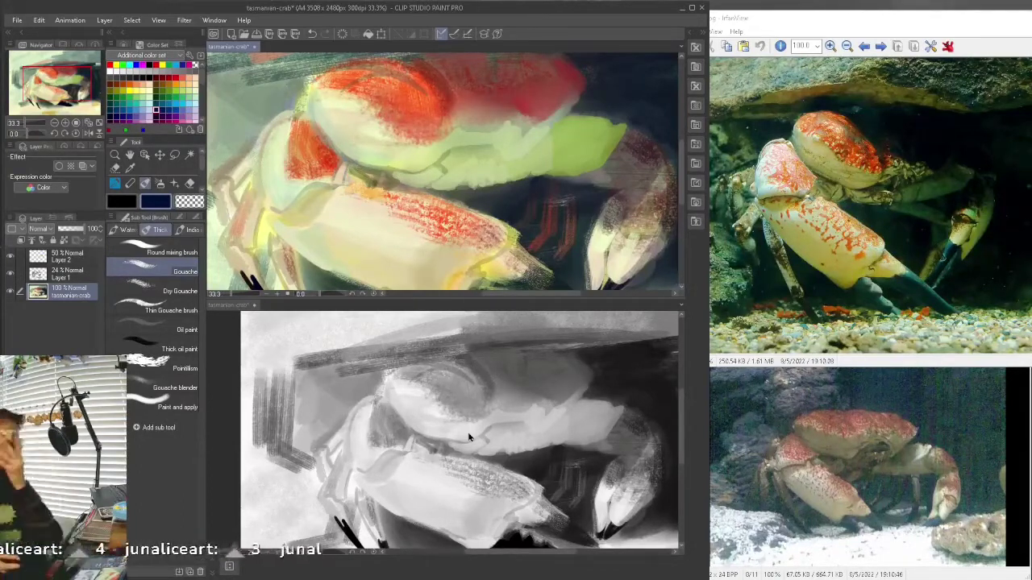
Step: Return to Layer 2 and shade the crease where the far arm joins the shell
left_click(630, 153, "ctrl+shift")
mouse_move(620, 129)
left_mouse_down()
mouse_move(606, 165)
mouse_move(566, 149)
mouse_move(537, 168)
mouse_move(482, 139)
mouse_move(444, 168)
mouse_move(475, 151)
mouse_move(498, 156)
left_mouse_up()
key("ctrl+z")
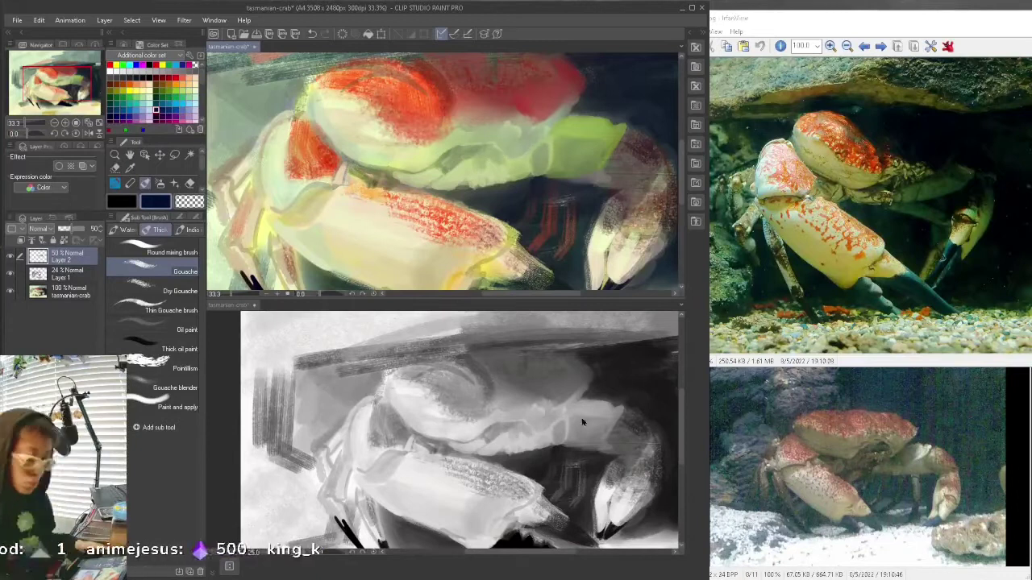
Step: Add muted strokes in the dark gap beneath the far arm, around the red back legs, on Layer 2
left_click(183, 79)
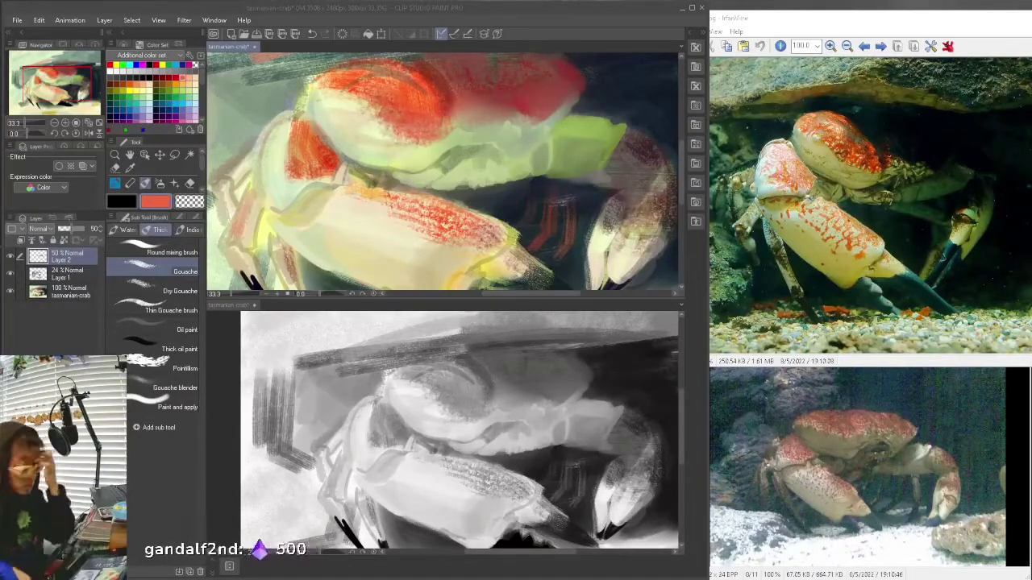
left_click(182, 91)
left_click(182, 97)
left_click_drag(574, 199, 545, 193)
mouse_move(573, 243)
left_mouse_down()
mouse_move(574, 208)
mouse_move(576, 243)
left_mouse_up()
key("ctrl+z")
mouse_move(493, 185)
left_mouse_down()
mouse_move(587, 204)
mouse_move(552, 188)
mouse_move(515, 198)
left_mouse_up()
Step: Outline the far arm's joint in dark navy with the Thin Gouache brush, and lower Layer 2's opacity to 37%
left_click(195, 90)
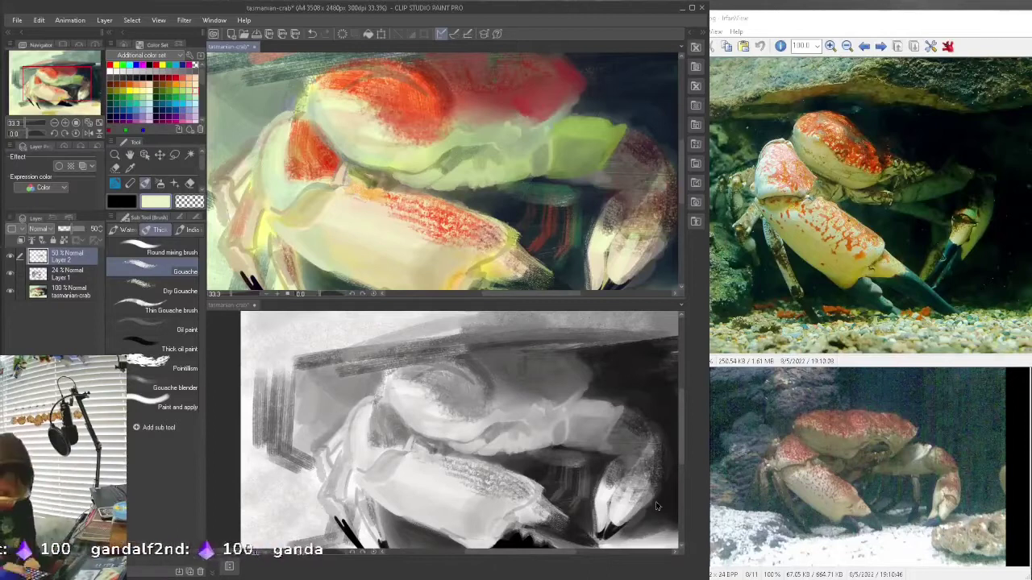
left_click(156, 110)
left_click(154, 306)
mouse_move(532, 178)
left_mouse_down()
mouse_move(601, 171)
mouse_move(555, 124)
left_mouse_up()
key("ctrl+z")
left_click_drag(543, 175, 553, 129)
mouse_move(513, 164)
left_mouse_down()
mouse_move(519, 182)
mouse_move(550, 133)
left_mouse_up()
key("ctrl+z")
left_click_drag(71, 229, 68, 229)
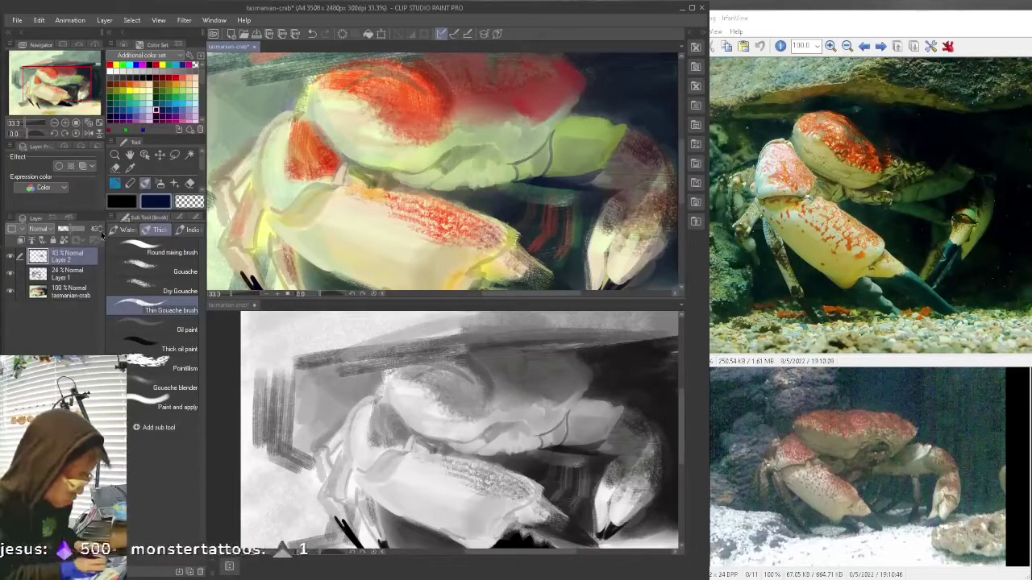
Step: Trim the upper edge of the far arm with a dark navy Thin Gouache stroke
left_click(232, 306)
key("ctrl+tab")
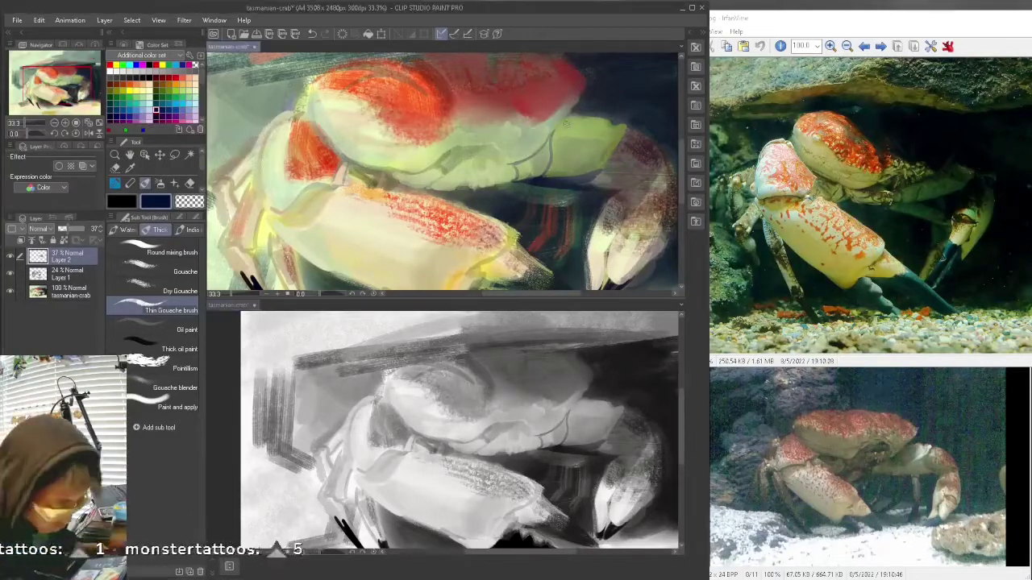
key("e")
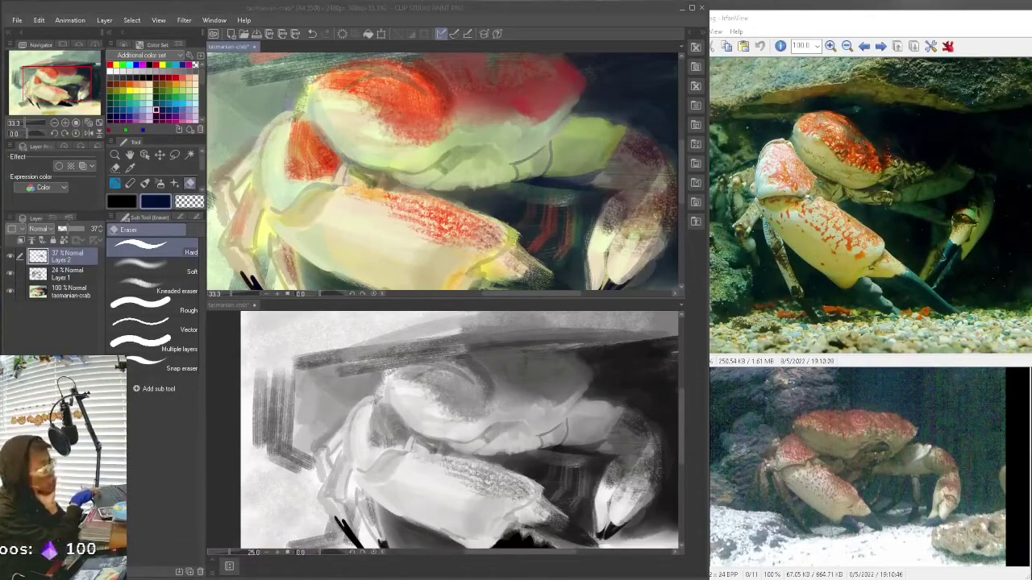
key("b")
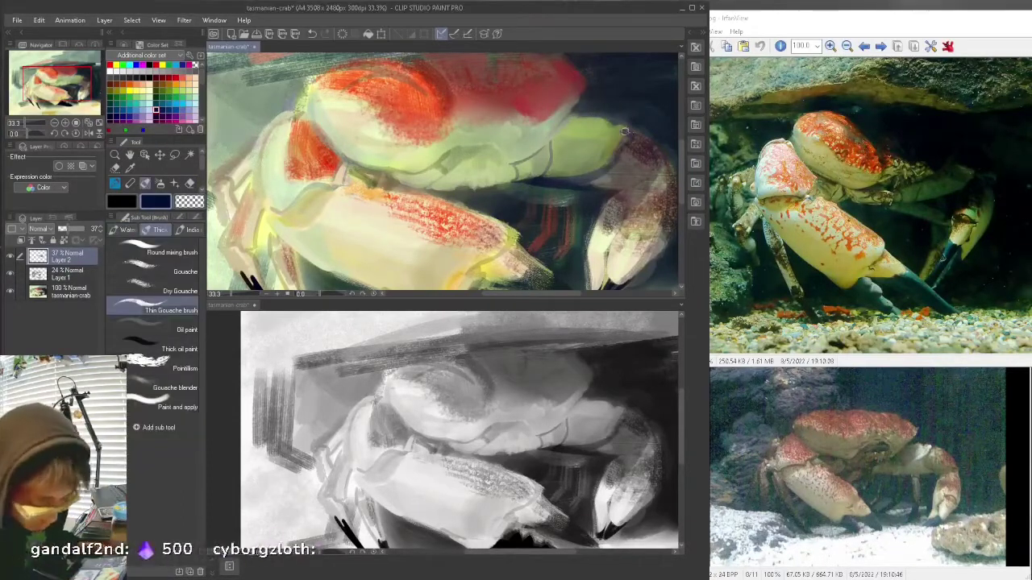
left_click_drag(589, 111, 632, 116)
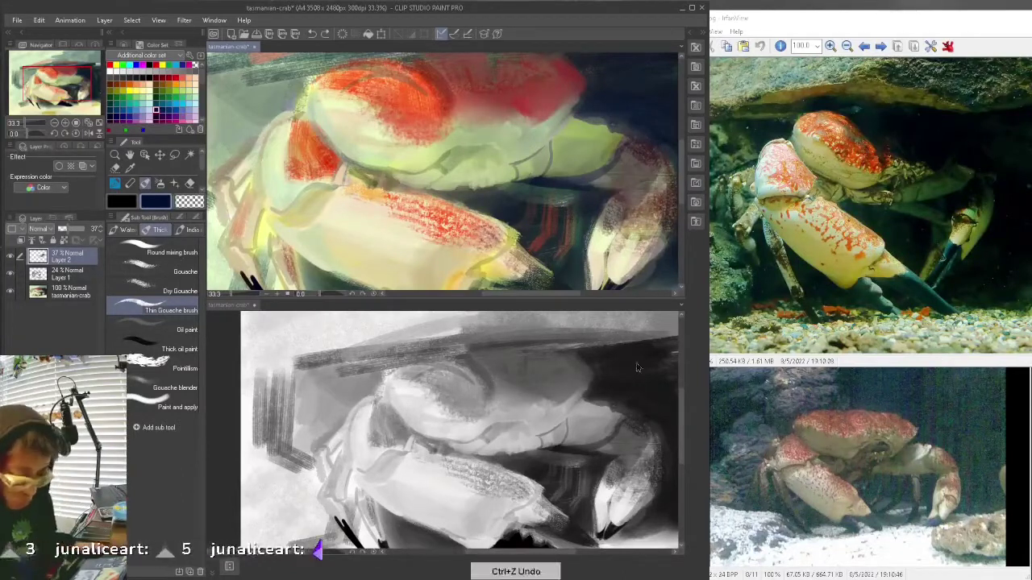
Step: Paint dark navy over the far claw's upper segment with the Dry Gouache brush at size 80
left_click(172, 294)
mouse_move(622, 163)
left_mouse_down()
mouse_move(644, 198)
mouse_move(620, 225)
left_mouse_up()
key("ctrl+z")
left_click(197, 217)
left_click(153, 319)
left_click_drag(648, 176, 605, 178)
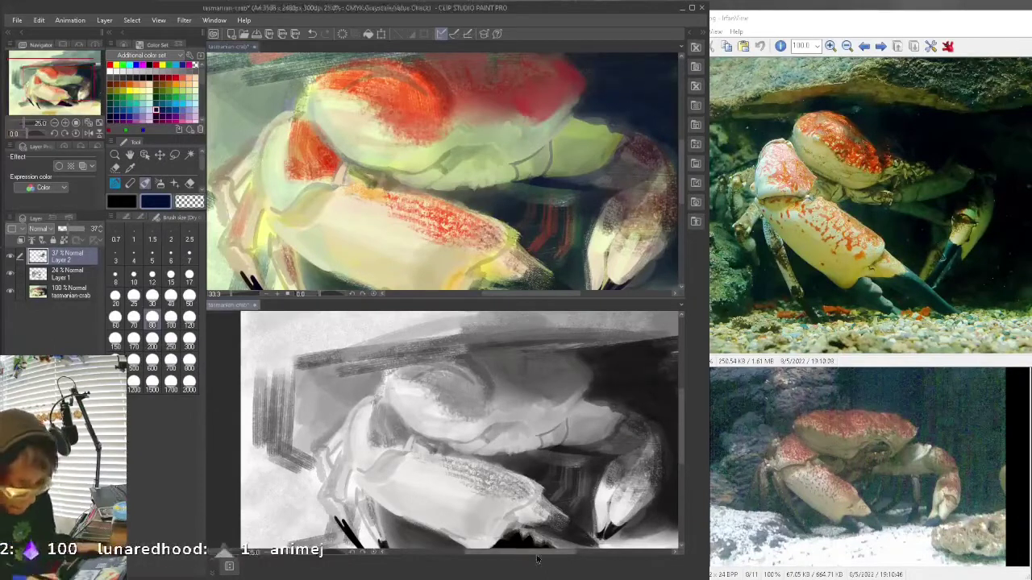
Step: Extend the dark navy background beyond the far claw and glaze navy over the shell's far red patch and arm
left_click_drag(524, 552, 536, 552)
left_click_drag(532, 293, 547, 294)
left_click_drag(558, 281, 583, 256)
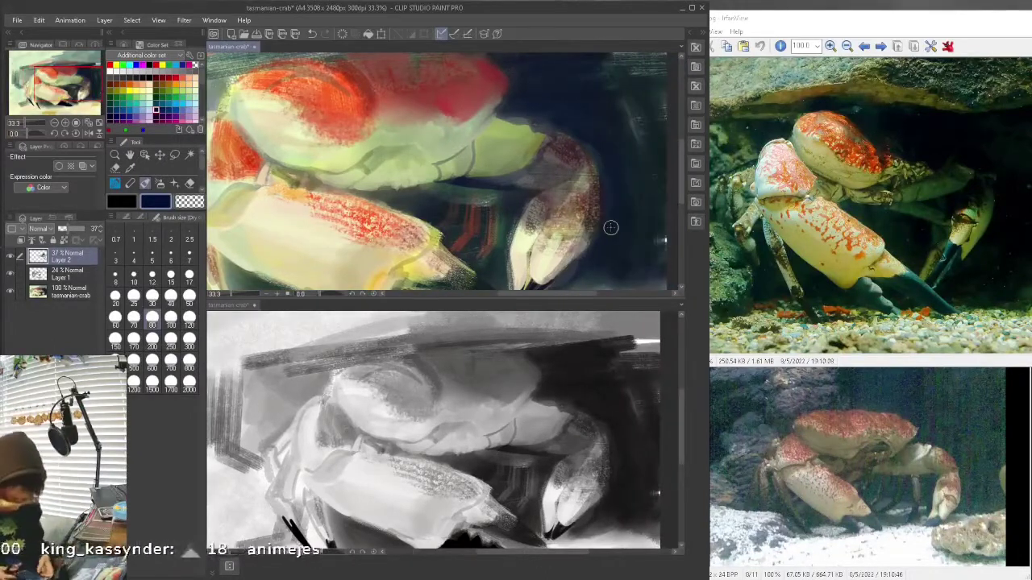
left_click_drag(681, 172, 632, 160)
left_click_drag(651, 97, 633, 69)
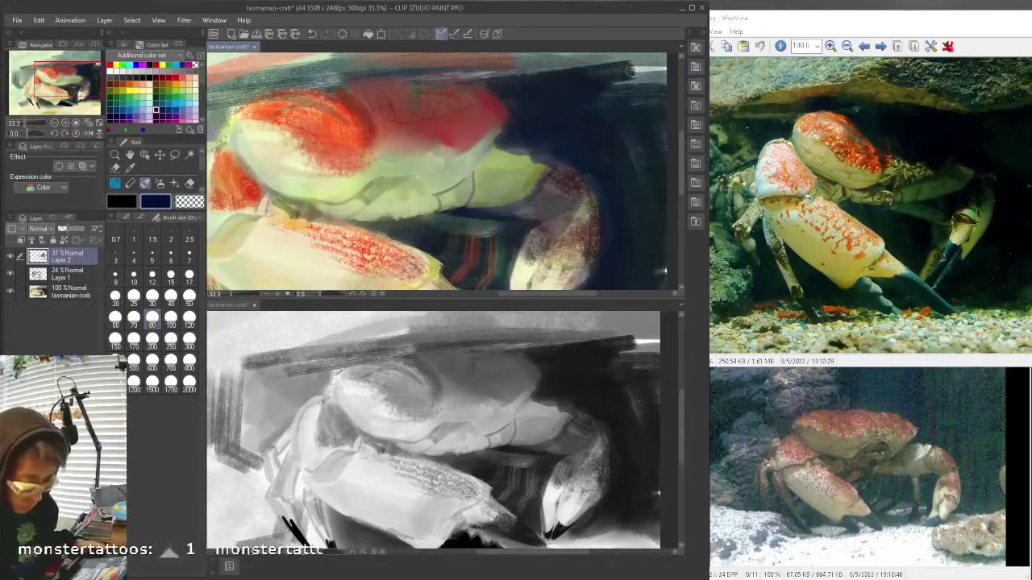
mouse_move(260, 84)
left_mouse_down()
mouse_move(394, 68)
mouse_move(587, 137)
mouse_move(472, 249)
mouse_move(503, 201)
mouse_move(572, 216)
left_mouse_up()
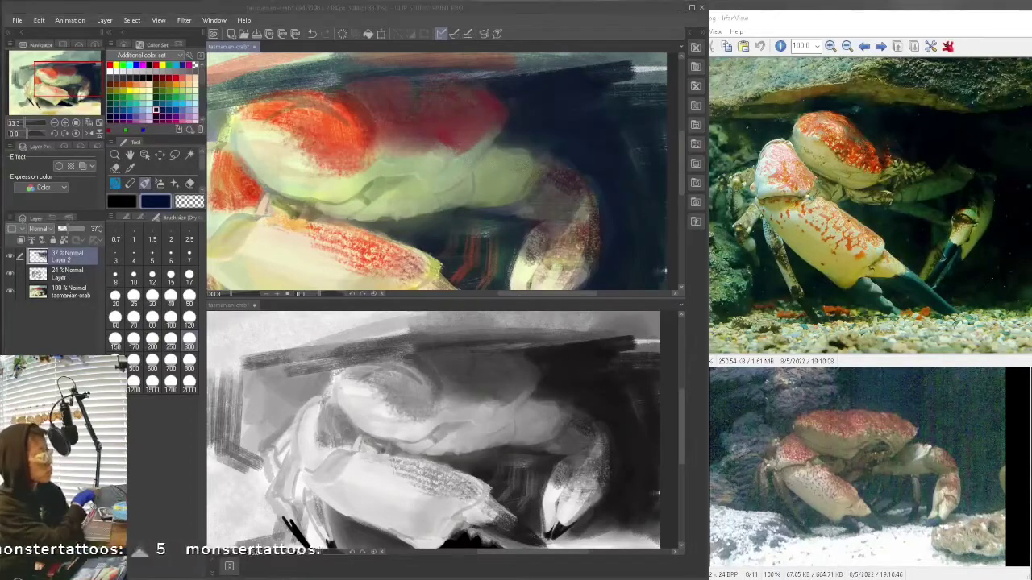
Step: Stroke across the dark rock edge above the shell with the Pointillism brush at size 300
key("ctrl+minus")
left_click_drag(571, 294, 563, 294)
left_click(174, 88)
left_click(127, 217)
left_click(173, 361)
left_click(191, 217)
left_click(191, 340)
left_click_drag(451, 78, 621, 67)
Step: Paint light blue and dark green strokes over the background along the painting's left side
left_click(178, 111)
left_click_drag(323, 63, 270, 87)
left_click_drag(367, 65, 274, 98)
left_click_drag(234, 230, 221, 278)
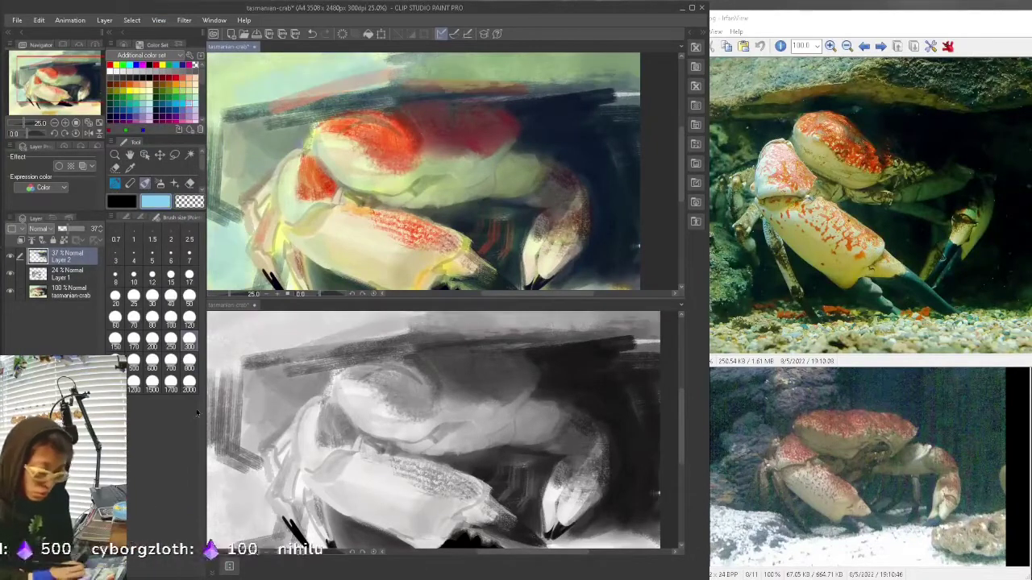
left_click_drag(286, 115, 230, 153)
left_click(157, 97)
mouse_move(282, 122)
left_mouse_down()
mouse_move(218, 211)
mouse_move(259, 171)
left_mouse_up()
Step: Darken the background left of the shell and walking legs in navy with the 筆ペン01 ink brush
left_click(127, 217)
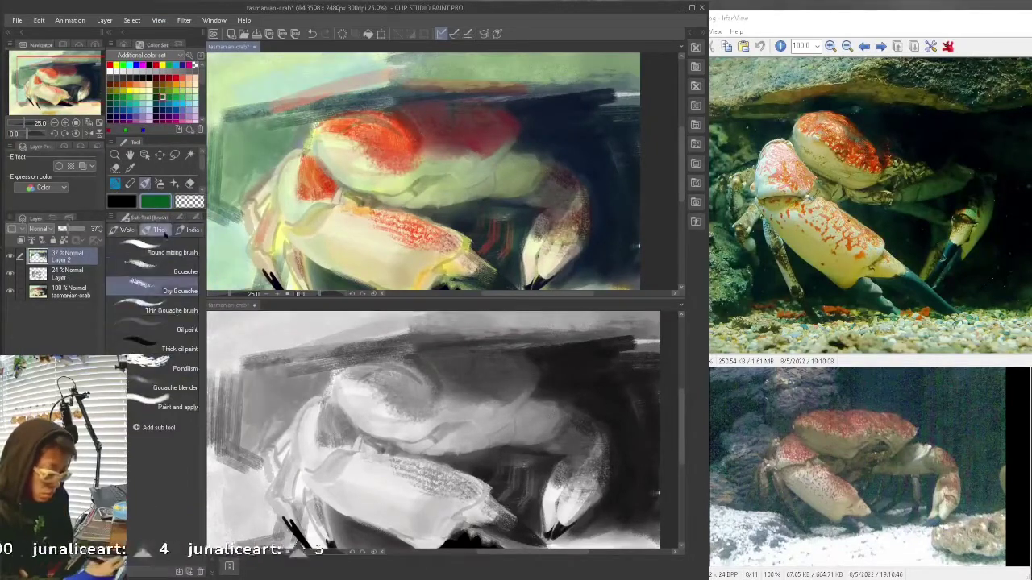
left_click(159, 229)
left_click(173, 272)
left_click(156, 109)
left_click(191, 230)
left_click(153, 329)
mouse_move(291, 118)
left_mouse_down()
mouse_move(236, 152)
mouse_move(279, 141)
mouse_move(214, 172)
left_mouse_up()
mouse_move(293, 109)
left_mouse_down()
mouse_move(259, 140)
mouse_move(268, 124)
left_mouse_up()
left_click_drag(320, 103, 306, 111)
mouse_move(266, 194)
left_mouse_down()
mouse_move(258, 215)
mouse_move(293, 287)
left_mouse_up()
Step: Paint navy shadows around the walking legs and beneath the near claw
left_click_drag(682, 152, 683, 166)
left_click_drag(247, 173, 212, 236)
left_click_drag(252, 237, 209, 281)
mouse_move(273, 261)
left_mouse_down()
mouse_move(305, 269)
mouse_move(265, 275)
left_mouse_up()
left_click_drag(313, 225, 332, 260)
mouse_move(319, 230)
left_mouse_down()
mouse_move(361, 256)
mouse_move(296, 251)
left_mouse_up()
left_click_drag(315, 250, 285, 280)
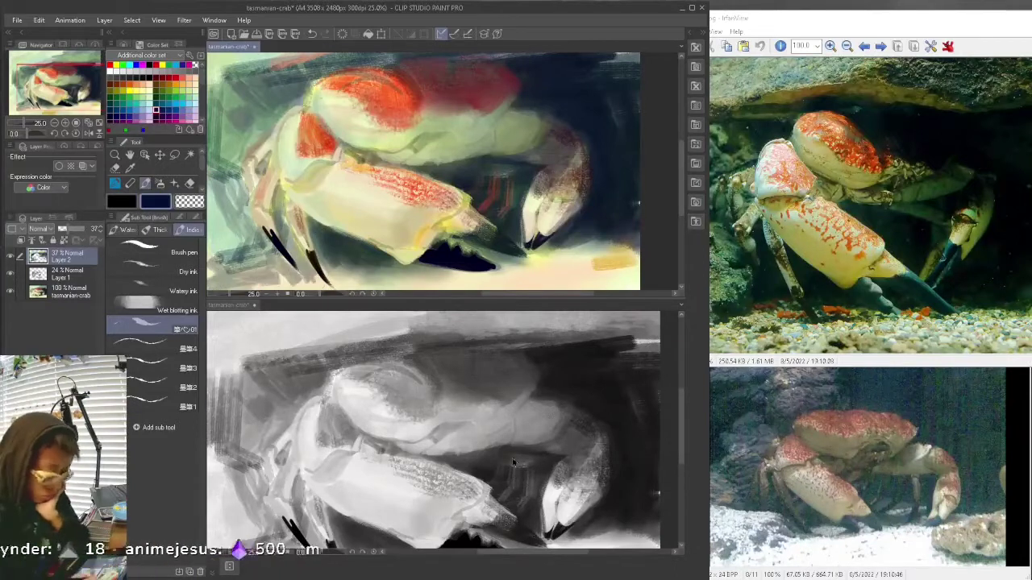
Step: Glaze blue over the background at the painting's left edge with the Wet blotting ink brush
left_click(169, 104)
left_click(180, 217)
left_click(149, 216)
left_click(153, 306)
left_click_drag(236, 190, 211, 261)
left_click_drag(245, 143, 211, 171)
left_click_drag(290, 60, 213, 86)
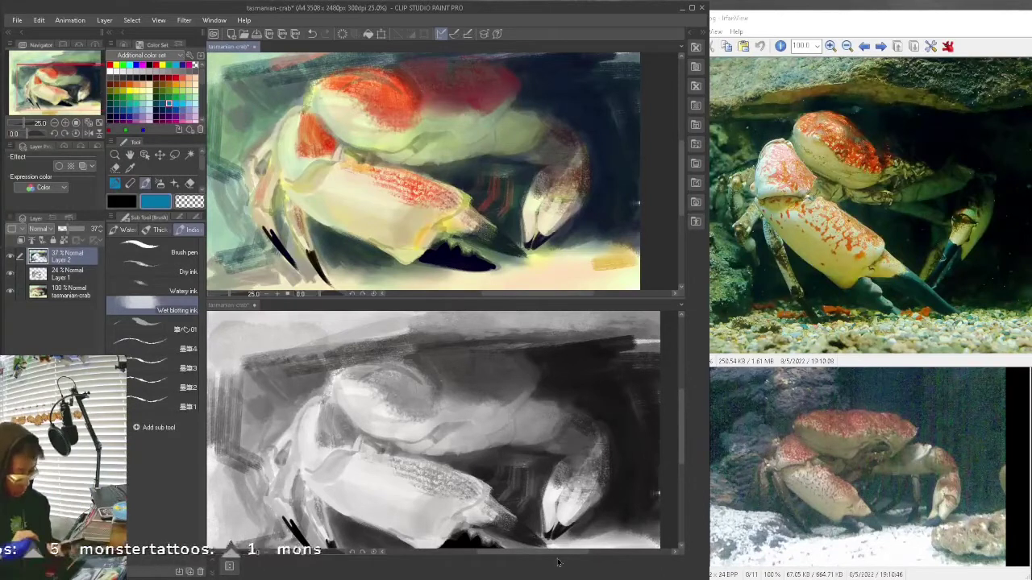
Step: Draw two small dark eyes along the shell's front edge with an ink brush on Layer 2
key("ctrl+plus")
key("ctrl+plus")
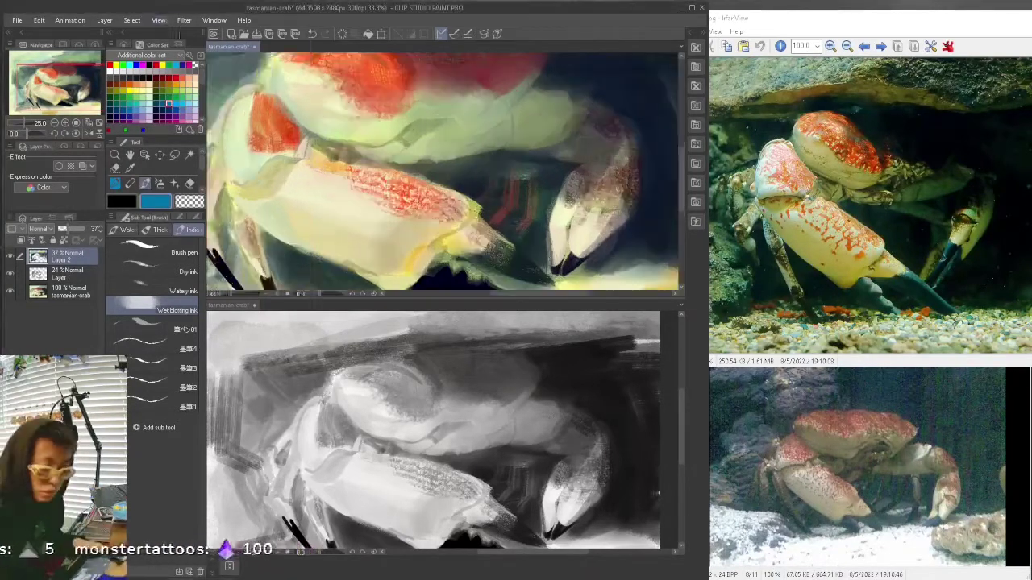
left_click_drag(446, 184, 446, 269)
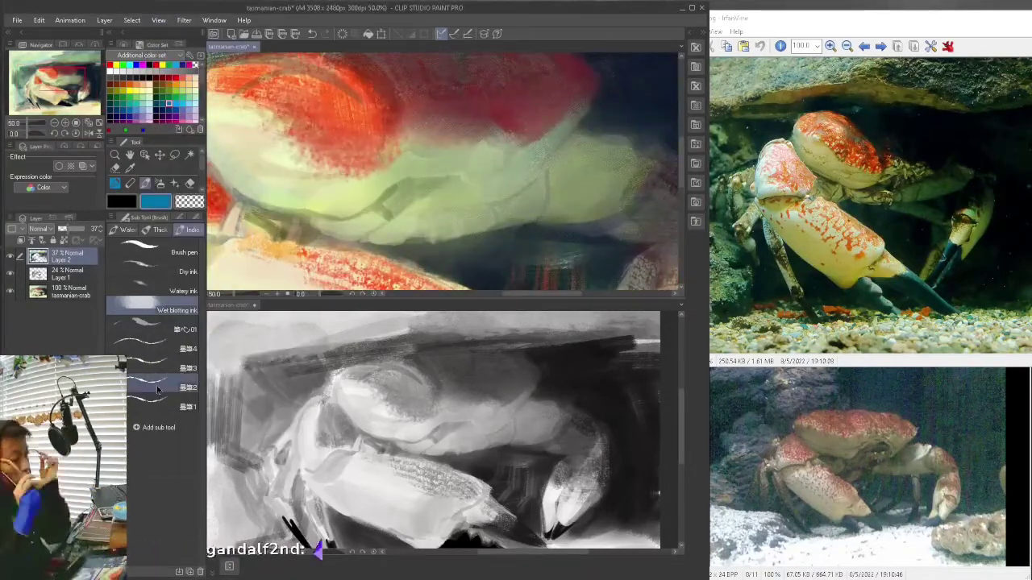
left_click(157, 84)
left_click(123, 201)
left_click(154, 347)
left_click(197, 218)
left_click_drag(427, 142, 487, 148)
left_click(410, 147, "alt")
key("ctrl+z")
left_click(391, 133, "alt")
left_click_drag(403, 142, 431, 153)
key("ctrl+z")
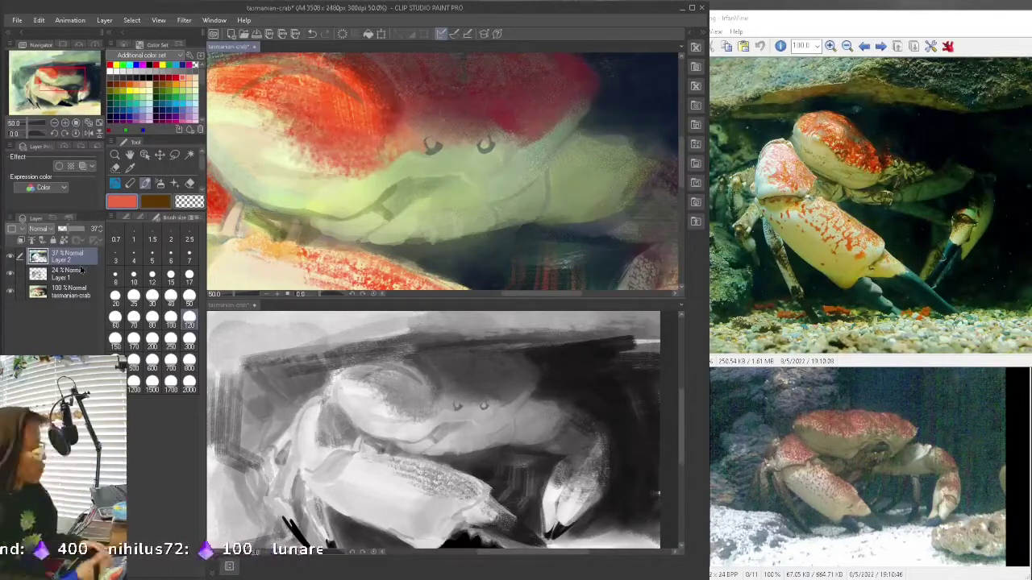
Step: Paint a dark red band from the near eye up across the shell beside the orange patch
left_click(155, 78)
left_click_drag(458, 137, 382, 88)
left_click(168, 78)
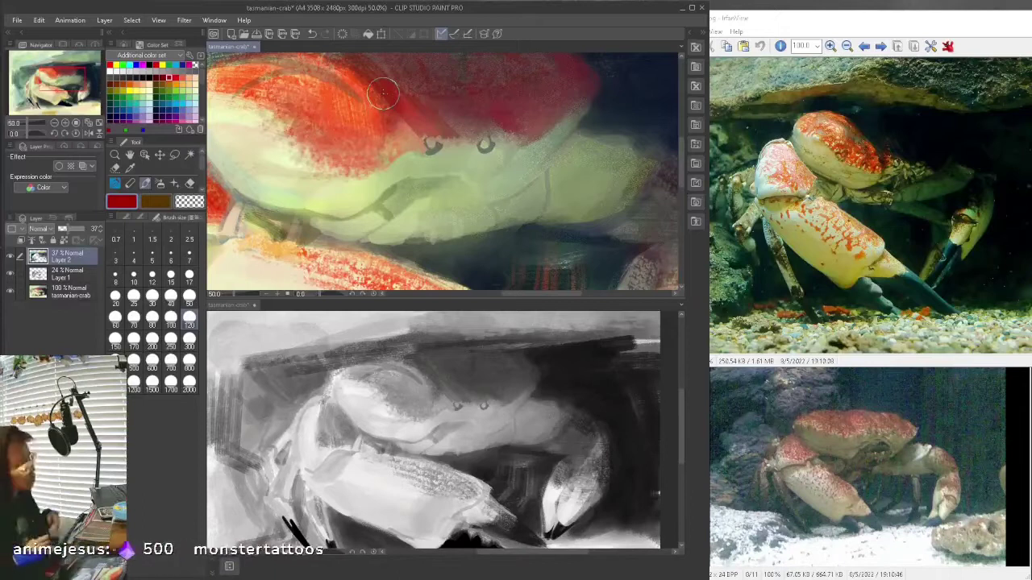
Step: Add peach and green strokes to the face between and below the eyes
left_click(394, 230, "alt")
left_click(156, 201)
left_click(401, 149, "alt")
left_click_drag(448, 142, 451, 153)
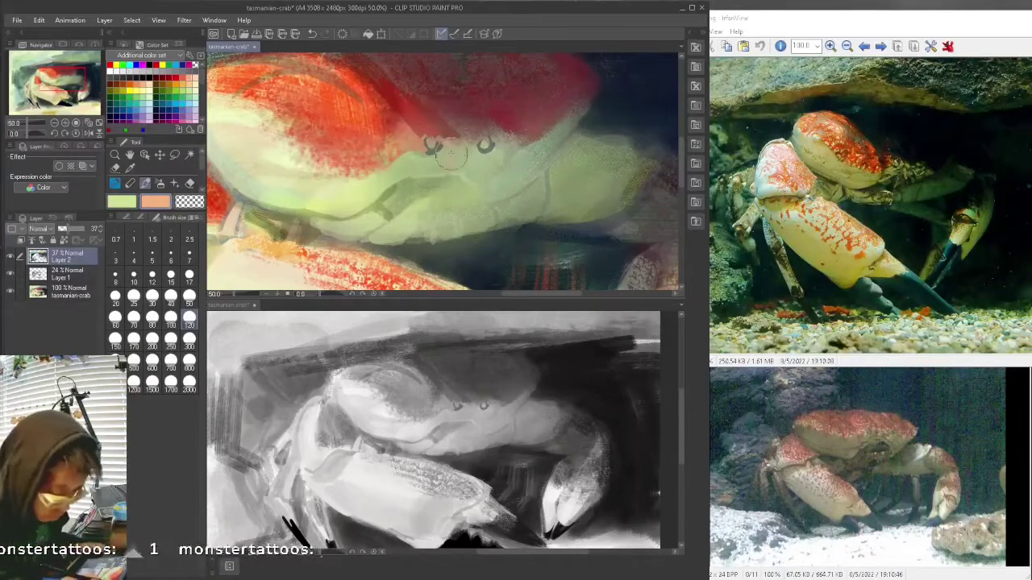
left_click(162, 90)
mouse_move(459, 163)
left_mouse_down()
mouse_move(452, 172)
mouse_move(470, 155)
left_mouse_up()
key("ctrl+z")
Step: Dab dark red on the far eye and bright red on the near eye
left_click(155, 79)
left_click(485, 143)
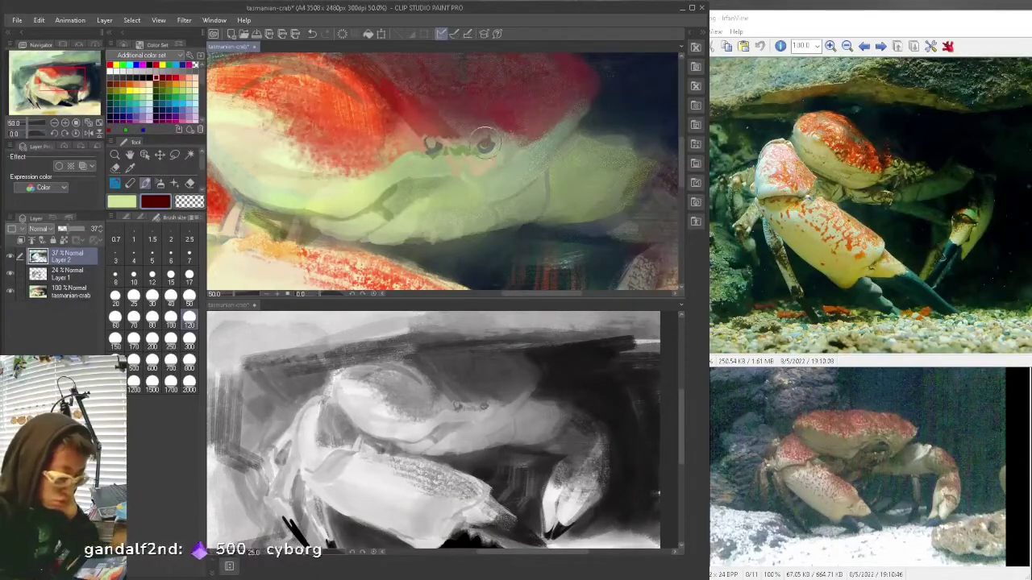
left_click(121, 201)
left_click(110, 65)
left_click(434, 145)
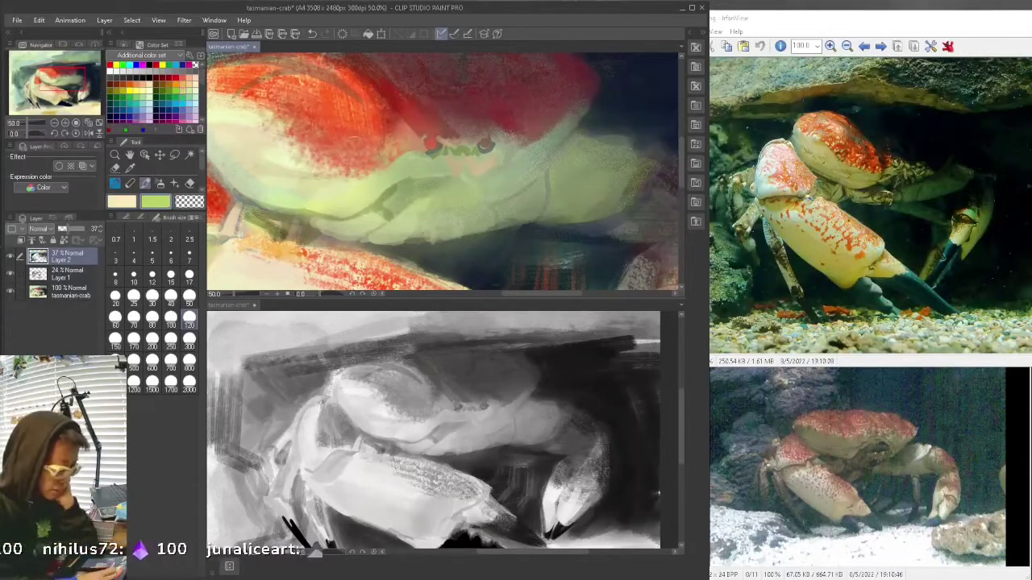
key("alt+Tab")
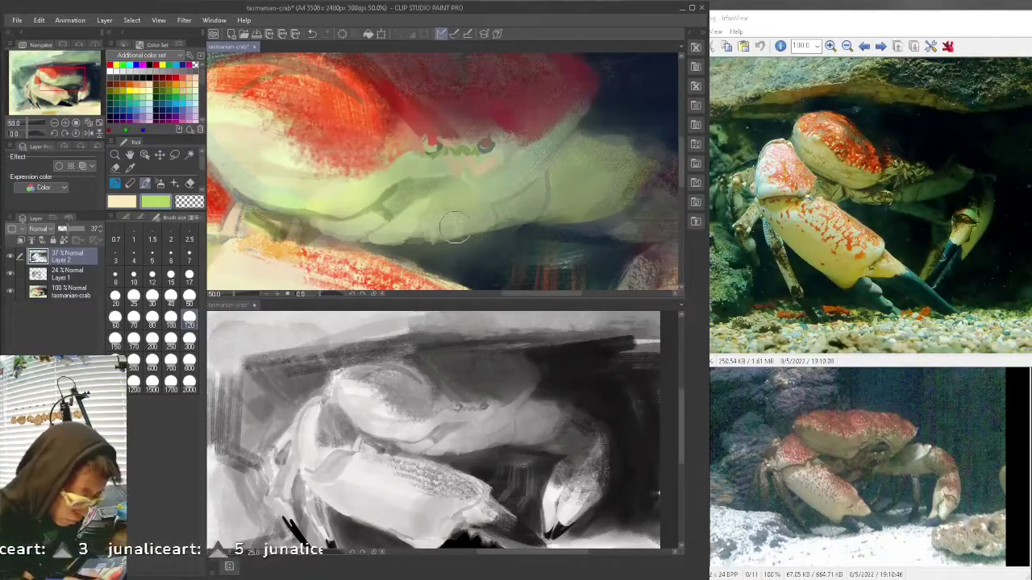
Step: Undo the trial strokes around the mouth and paint a short cream stroke below the eyes
left_click_drag(425, 191, 415, 176)
key("x")
key("ctrl+z")
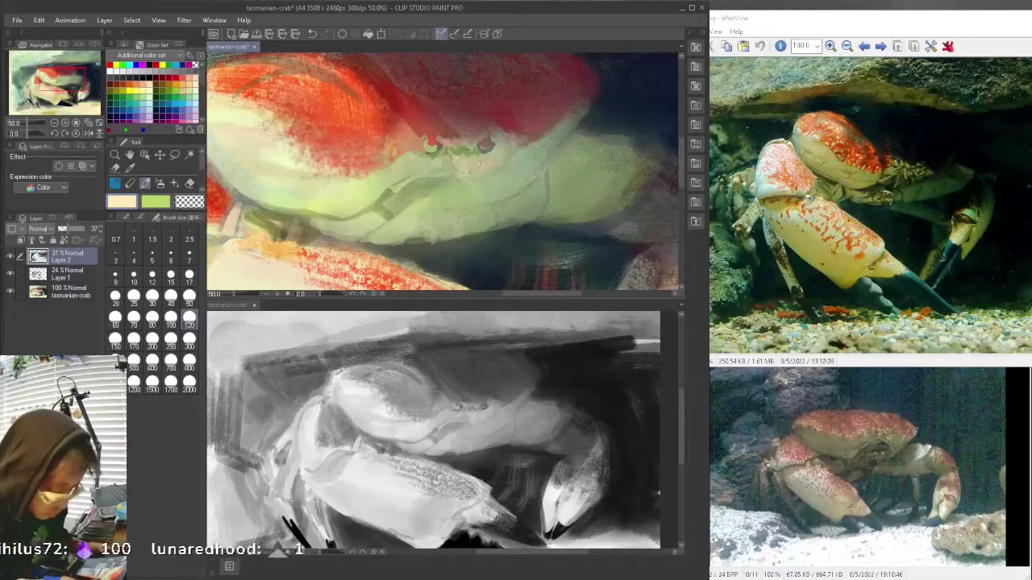
key("ctrl+z")
key("ctrl+z")
mouse_move(477, 166)
left_mouse_down()
mouse_move(495, 159)
mouse_move(465, 165)
left_mouse_up()
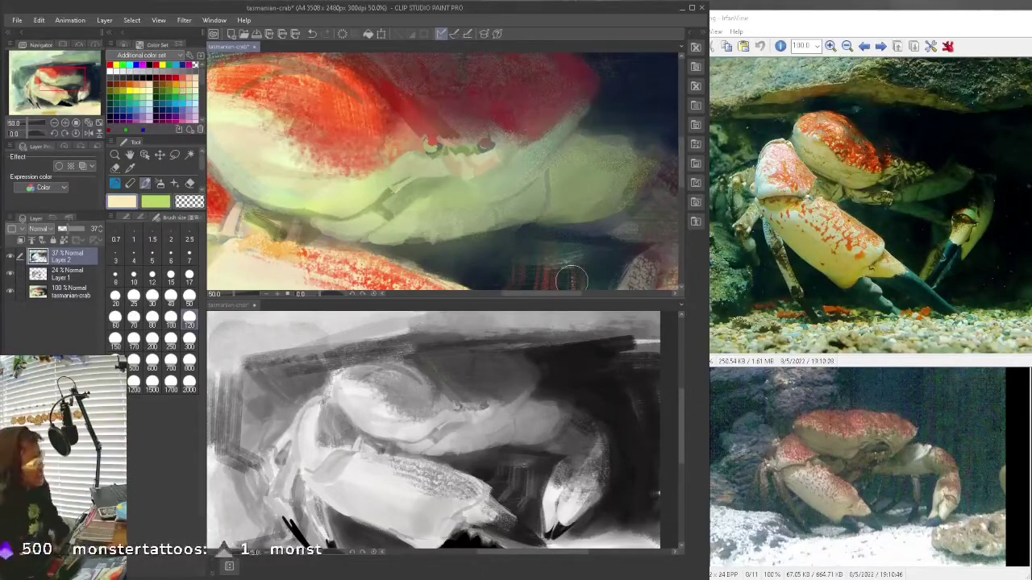
Step: Paint cream strokes from the mouth out along the shell's far rim, undoing the trial stroke on the near side
mouse_move(493, 166)
left_mouse_down()
mouse_move(515, 157)
mouse_move(490, 195)
mouse_move(582, 113)
left_mouse_up()
mouse_move(522, 151)
left_mouse_down()
mouse_move(554, 120)
mouse_move(573, 124)
left_mouse_up()
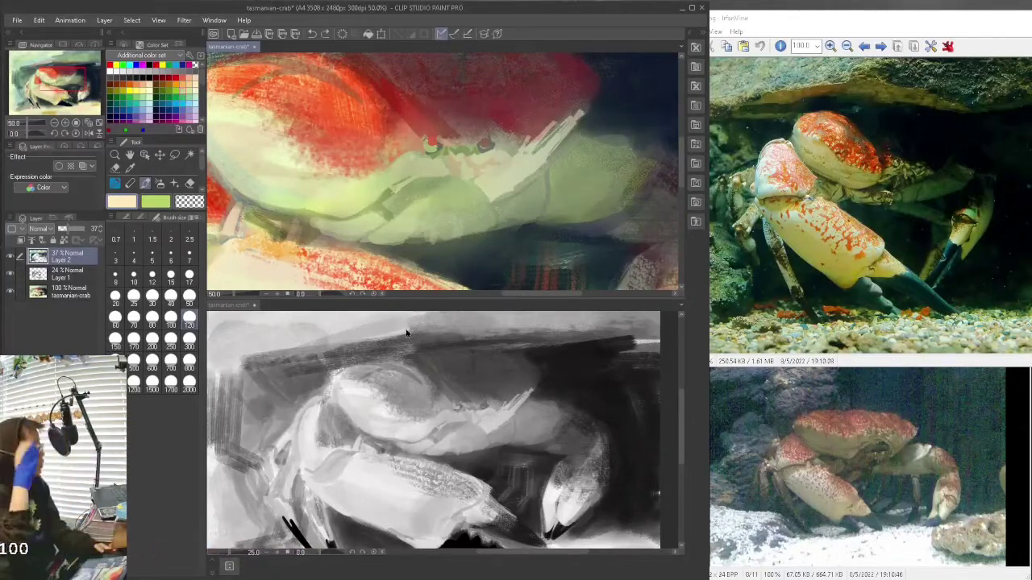
mouse_move(392, 183)
left_mouse_down()
mouse_move(360, 213)
mouse_move(378, 211)
mouse_move(363, 229)
mouse_move(389, 235)
left_mouse_up()
key("ctrl+z")
key("ctrl+z")
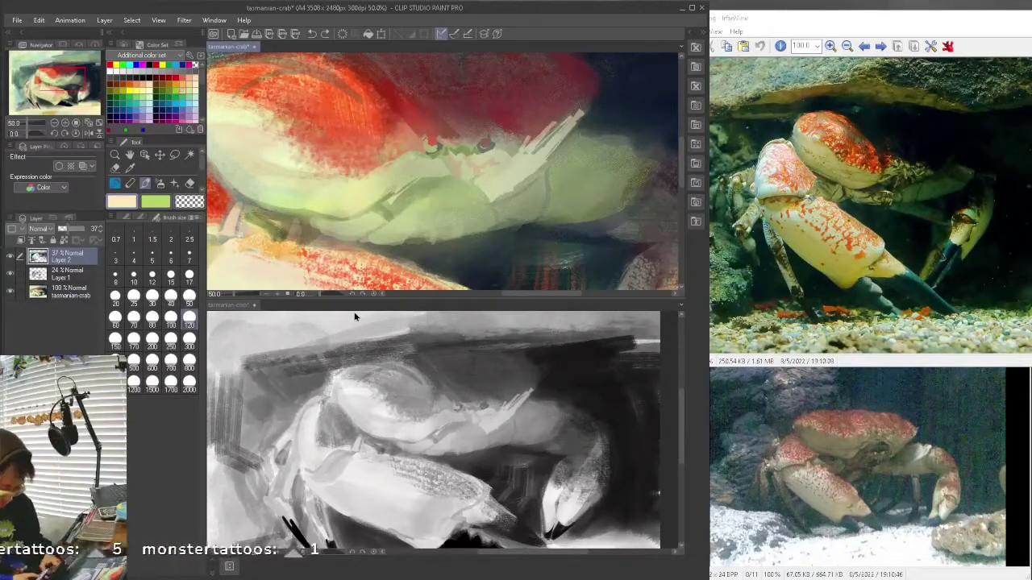
Step: Block in cream plates along the crab's mouth and underside, leaving darker gaps between them
mouse_move(439, 223)
left_mouse_down()
mouse_move(458, 234)
mouse_move(427, 233)
left_mouse_up()
mouse_move(473, 229)
left_mouse_down()
mouse_move(507, 219)
mouse_move(479, 211)
mouse_move(529, 211)
mouse_move(519, 224)
mouse_move(541, 184)
mouse_move(520, 171)
left_mouse_up()
mouse_move(479, 208)
left_mouse_down()
mouse_move(520, 184)
mouse_move(487, 201)
mouse_move(469, 184)
mouse_move(424, 183)
mouse_move(441, 189)
mouse_move(434, 216)
mouse_move(458, 239)
left_mouse_up()
left_click_drag(424, 218, 423, 235)
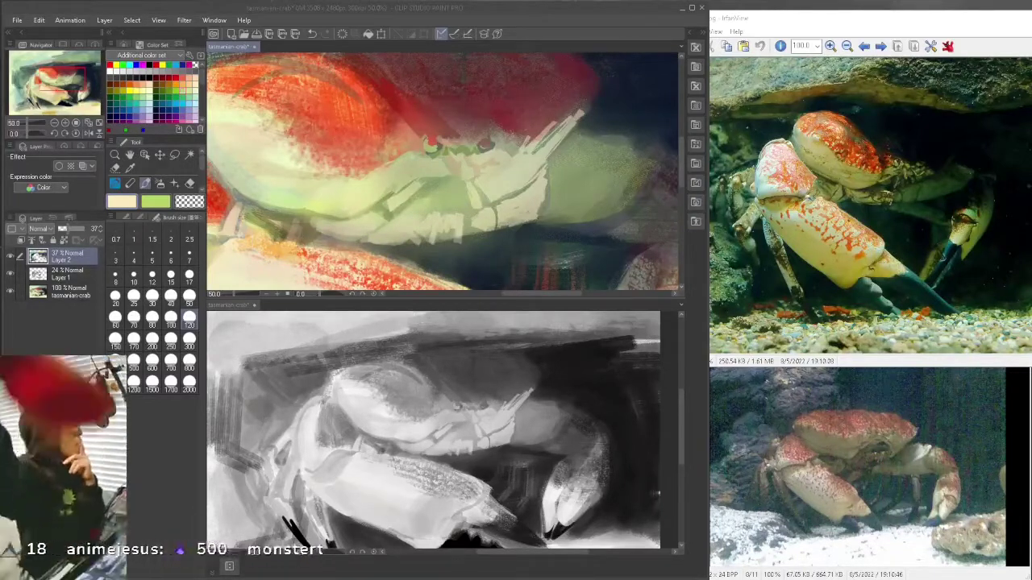
mouse_move(440, 182)
left_mouse_down()
mouse_move(429, 204)
mouse_move(461, 202)
left_mouse_up()
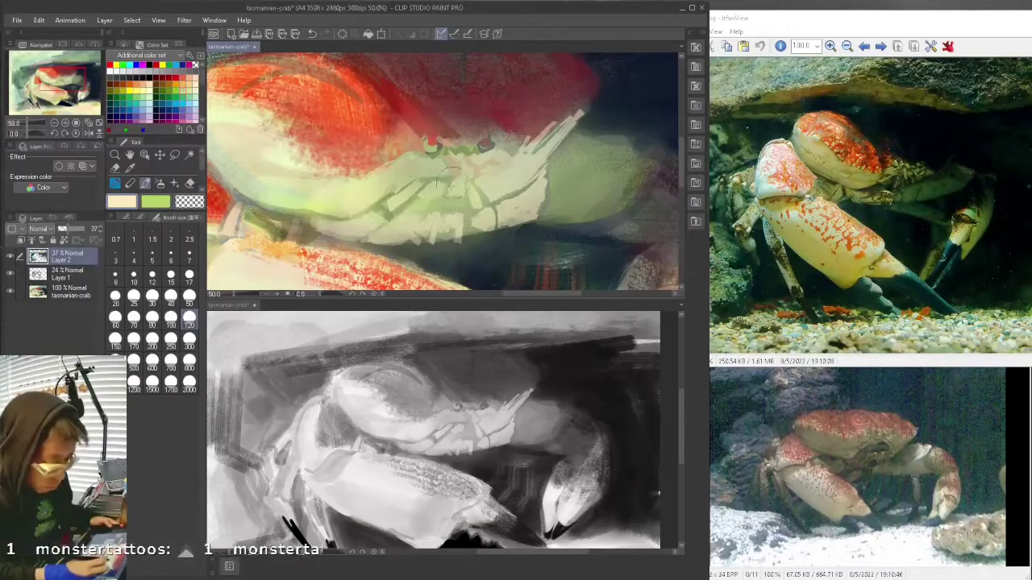
Step: Add olive green strokes between the cream underside plates, and make Layer 1 active
left_click(176, 91)
left_click(182, 85)
left_click(157, 104)
left_click(116, 91)
mouse_move(428, 208)
left_mouse_down()
mouse_move(408, 211)
mouse_move(385, 196)
mouse_move(382, 215)
mouse_move(443, 173)
left_mouse_up()
key("ctrl+z")
key("alt+bracketleft")
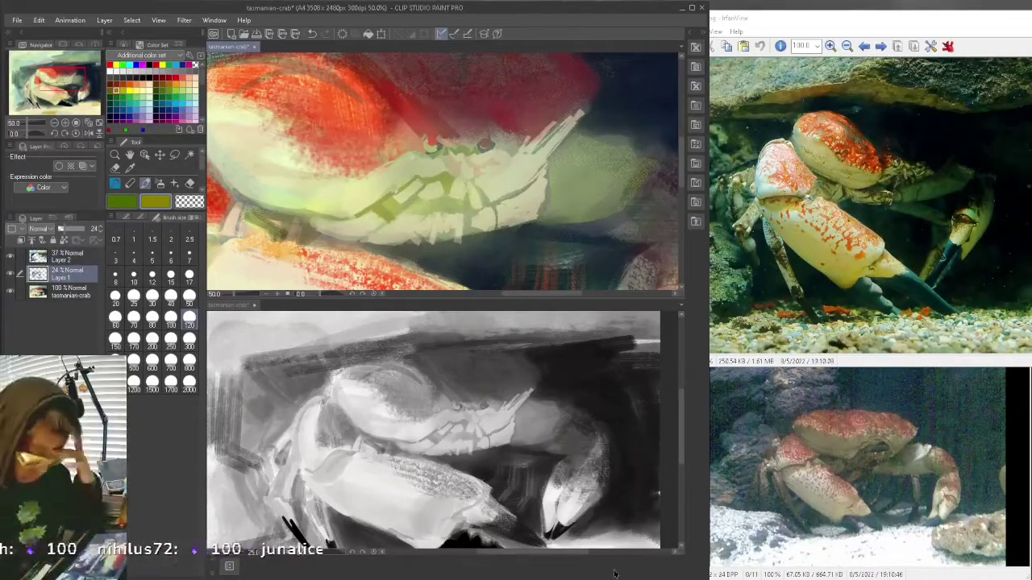
Step: Return to Layer 2 and try dark blue contour lines under the shell's far rim and across its near side
left_click(74, 258)
key("ctrl+z")
key("x")
mouse_move(549, 159)
left_mouse_down()
mouse_move(496, 198)
mouse_move(508, 185)
left_mouse_up()
left_click(156, 104)
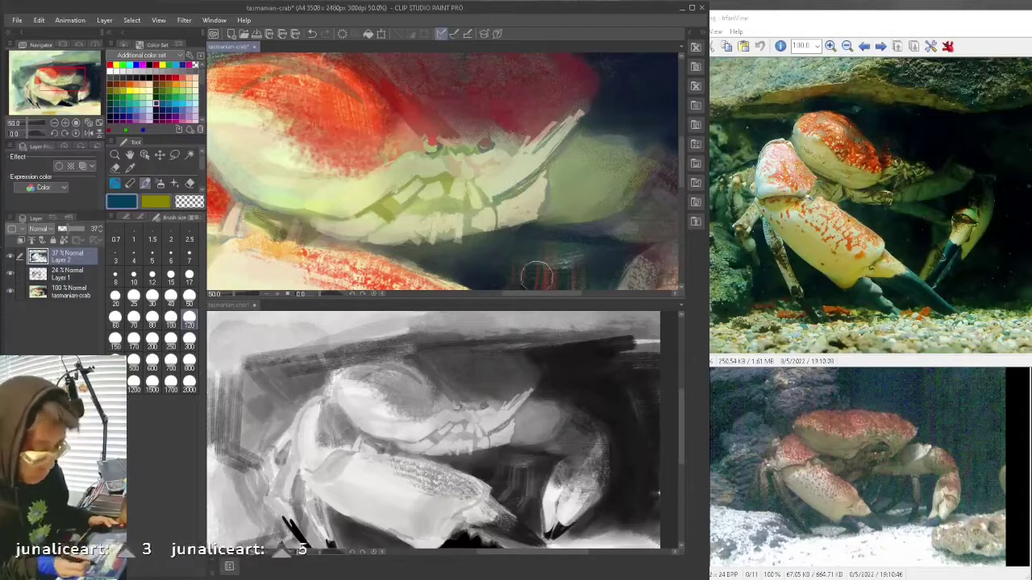
key("ctrl+z")
key("ctrl+z")
left_click_drag(347, 181, 253, 155)
key("ctrl+z")
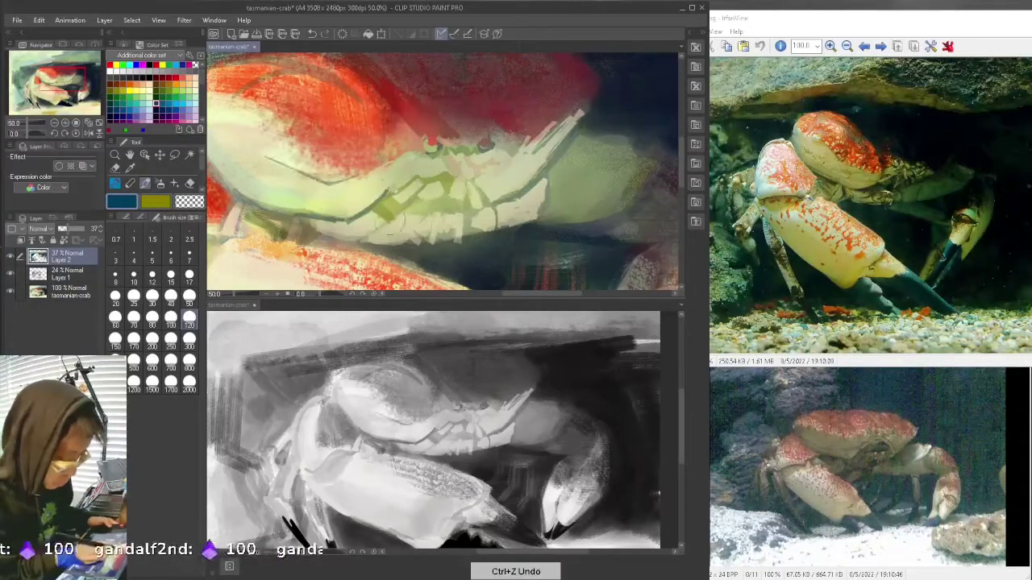
Step: Extend the dark contour line across the shell's near side, and try brown strokes along the shell and far rim
left_click_drag(385, 182, 250, 163)
key("x")
left_click(156, 84)
left_click_drag(328, 157, 223, 101)
key("ctrl+z")
left_click_drag(485, 193, 535, 163)
key("ctrl+z")
key("ctrl+z")
Step: Paint short brown lines around the crab's mouthparts and eyes, and set Layer 2's opacity to 35%
left_click_drag(468, 159, 474, 173)
left_click_drag(493, 160, 474, 173)
mouse_move(446, 158)
left_mouse_down()
mouse_move(453, 174)
mouse_move(440, 153)
left_mouse_up()
left_click_drag(420, 156, 393, 173)
key("ctrl+z")
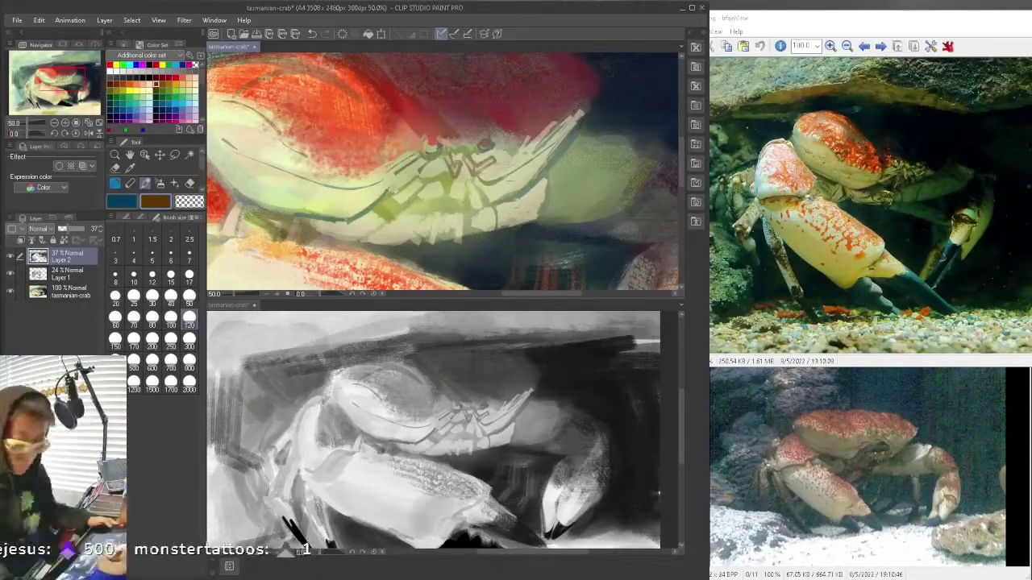
left_click_drag(479, 152, 493, 153)
left_click(66, 229)
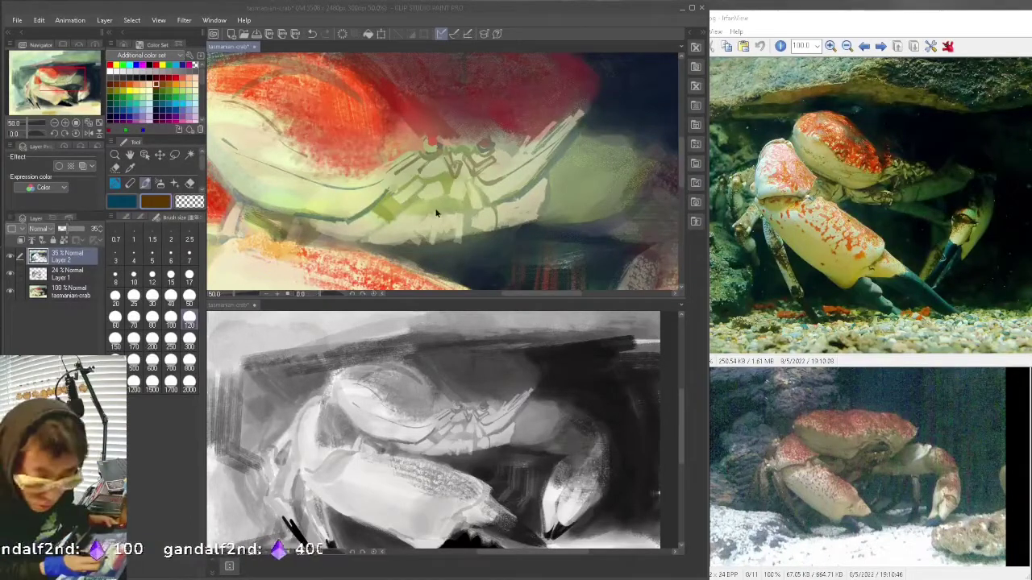
Step: Paint dark blue gaps between the cream underside plates, undoing a trial stroke up the near shell
key("x")
left_click_drag(454, 205, 443, 176)
left_click_drag(481, 187, 483, 215)
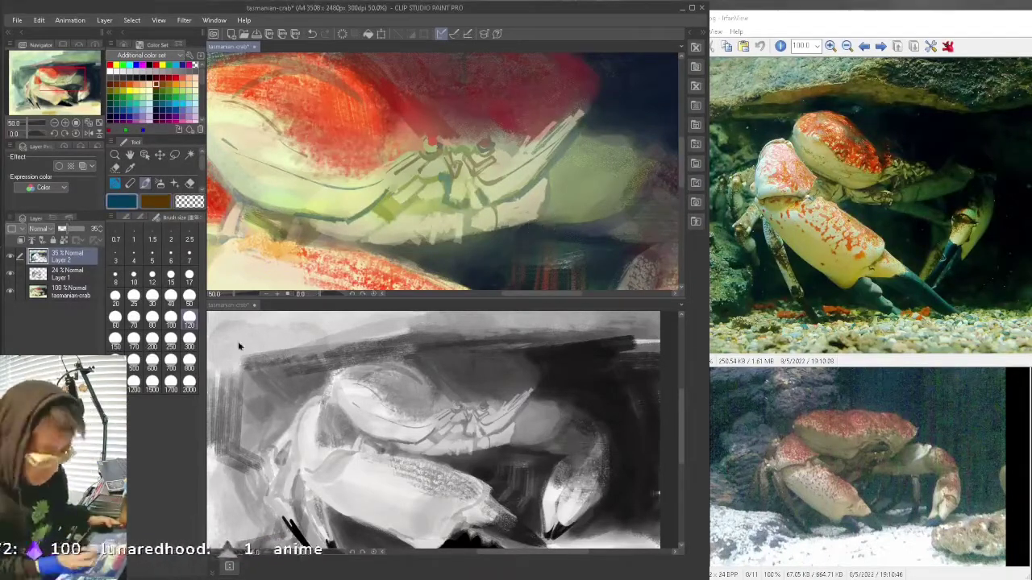
mouse_move(402, 204)
left_mouse_down()
mouse_move(430, 192)
mouse_move(388, 200)
mouse_move(419, 174)
mouse_move(370, 105)
left_mouse_up()
key("ctrl+z")
key("x")
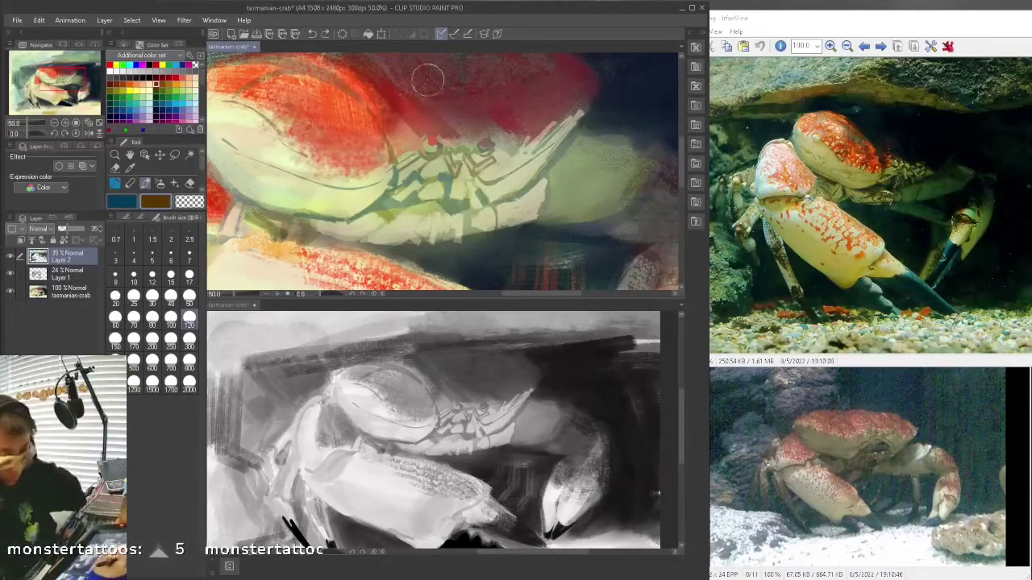
Step: Paint orange-red pen strokes around the eyes and over the upper part of the shell's far side
key("x")
key("p")
mouse_move(456, 97)
left_mouse_down()
mouse_move(455, 182)
mouse_move(456, 152)
left_mouse_up()
left_click(182, 78)
mouse_move(512, 179)
left_mouse_down()
mouse_move(508, 207)
mouse_move(467, 179)
left_mouse_up()
left_click_drag(387, 94, 454, 78)
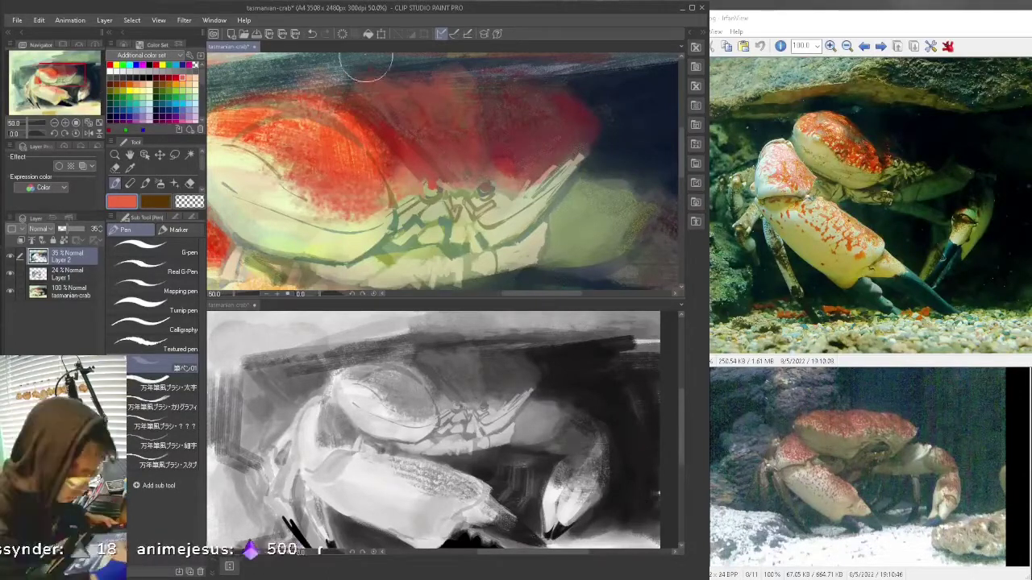
Step: Add a new layer above Layer 2 and brush dark navy beneath the rock ledge and behind the shell's far side
key("ctrl+minus")
key("ctrl+minus")
left_click(104, 20)
left_click(151, 34)
left_click(156, 110)
left_click(146, 183)
key("ctrl+z")
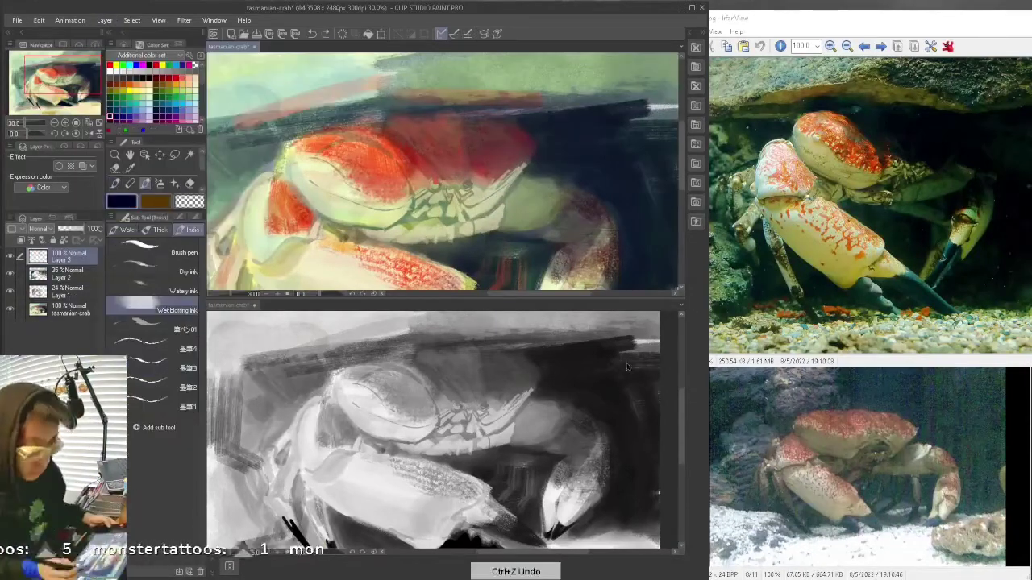
left_click_drag(403, 105, 675, 74)
left_click_drag(515, 104, 671, 99)
mouse_move(422, 135)
left_mouse_down()
mouse_move(564, 191)
mouse_move(540, 229)
left_mouse_up()
Step: Brush dark navy over the background on both sides of the crab and around the far claw
left_click(190, 217)
left_click_drag(639, 97, 671, 114)
left_click_drag(263, 132, 216, 150)
left_click_drag(226, 184, 216, 192)
left_click_drag(682, 145, 682, 175)
left_click_drag(295, 227, 359, 260)
key("ctrl+z")
mouse_move(522, 255)
left_mouse_down()
mouse_move(577, 255)
mouse_move(671, 230)
left_mouse_up()
left_click_drag(606, 204, 624, 184)
left_click_drag(669, 253, 604, 253)
key("ctrl+minus")
left_click_drag(553, 294, 535, 293)
Step: Fill the background behind the near legs and near shell with navy washes, and set Layer 3's opacity to 40%
left_click_drag(352, 198, 302, 271)
left_click_drag(292, 265, 258, 275)
left_click_drag(313, 154, 294, 216)
left_click_drag(281, 213, 271, 231)
left_click_drag(322, 87, 290, 148)
left_click_drag(682, 173, 682, 167)
left_click_drag(355, 88, 303, 278)
left_click_drag(395, 66, 313, 95)
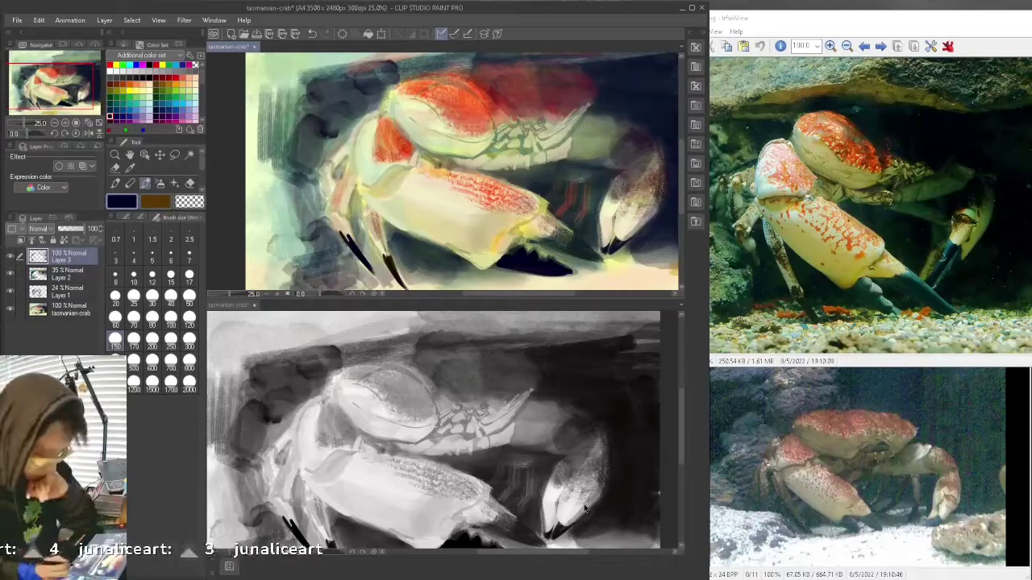
left_click_drag(83, 229, 69, 228)
Step: Add another layer at 51% opacity and try navy brush strokes over the shell's far side
key("ctrl+shift+n")
left_click(125, 217)
left_click(157, 229)
left_click(171, 267)
left_click(181, 217)
left_click_drag(550, 92, 632, 95)
key("ctrl+z")
left_click_drag(682, 166, 681, 156)
left_click(126, 217)
left_click_drag(456, 102, 524, 147)
key("ctrl+z")
left_click_drag(443, 98, 526, 147)
key("ctrl+z")
left_click_drag(83, 229, 71, 229)
Step: Paint broad navy strokes over the far shell and around the near shell with a size 300 brush
left_click(180, 216)
left_click(189, 340)
left_click_drag(566, 129, 452, 105)
mouse_move(435, 104)
left_mouse_down()
mouse_move(313, 125)
mouse_move(316, 184)
left_mouse_up()
Step: Darken the gaps between the crab's near legs with navy, using brush sizes 40 and 170
left_click(152, 298)
left_click(171, 298)
left_click_drag(682, 164, 682, 179)
left_click_drag(349, 170, 381, 256)
left_click_drag(352, 212, 387, 264)
left_click(153, 320)
left_click(134, 341)
mouse_move(352, 222)
left_mouse_down()
mouse_move(318, 261)
mouse_move(338, 240)
left_mouse_up()
Step: Paint green strokes over the background beside the crab's near legs
left_click(130, 96)
left_click_drag(299, 184, 309, 225)
mouse_move(282, 171)
left_mouse_down()
mouse_move(315, 237)
mouse_move(260, 191)
mouse_move(278, 262)
left_mouse_up()
Step: Brush darker strokes along the underside of the rock ledge and the background just above the shell
left_click(162, 103)
left_click_drag(682, 179, 682, 157)
left_click_drag(402, 93, 278, 121)
key("ctrl+z")
left_click_drag(459, 58, 342, 135)
left_click_drag(522, 58, 408, 97)
left_click(556, 117, "alt")
mouse_move(676, 64)
left_mouse_down()
mouse_move(545, 111)
mouse_move(428, 109)
mouse_move(339, 125)
left_mouse_up()
Step: Sample colours from the painting and brush a textured stroke across the dark background beyond the near shell
left_click(636, 133, "alt")
left_click(459, 98, "alt")
left_click(126, 217)
left_click(157, 217)
left_click(171, 318)
mouse_move(413, 133)
left_mouse_down()
mouse_move(345, 145)
mouse_move(283, 137)
left_mouse_up()
Step: Airbrush red over the near claw's arm segment and the start of the large claw
left_click_drag(681, 161, 682, 177)
left_click_drag(515, 293, 521, 293)
left_click(161, 183)
left_click(182, 79)
left_click_drag(352, 134, 339, 164)
mouse_move(356, 130)
left_mouse_down()
mouse_move(340, 172)
mouse_move(346, 165)
left_mouse_up()
left_click(175, 78)
left_click_drag(377, 198, 395, 213)
left_click(140, 217)
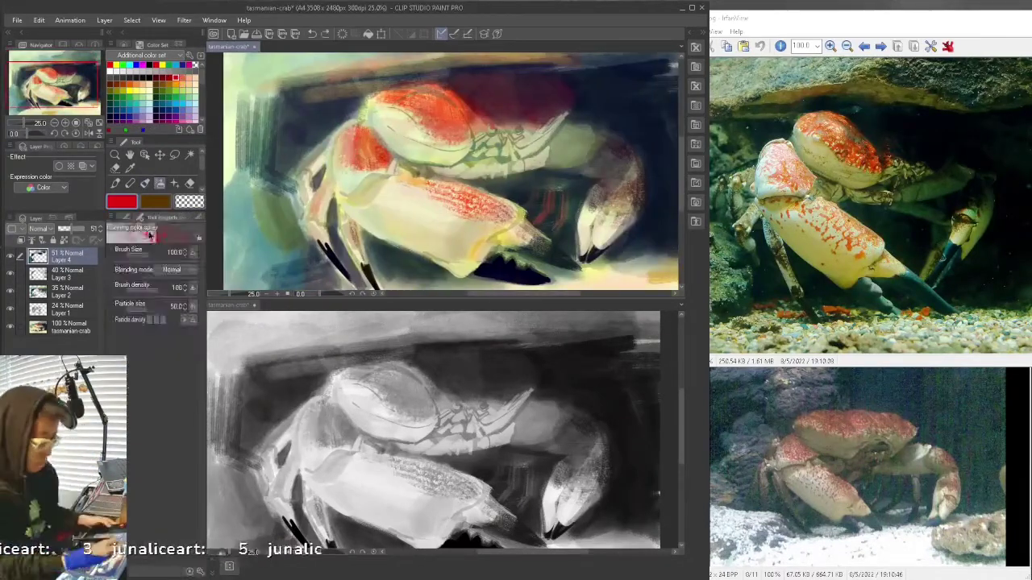
Step: Spray red speckles across the large claw with the Droplet airbrush, undoing the trial sprays and using size 700
left_click(125, 217)
left_click(157, 287)
left_click(184, 217)
mouse_move(393, 193)
left_mouse_down()
mouse_move(467, 218)
mouse_move(387, 190)
left_mouse_up()
key("ctrl+z")
left_click(198, 217)
left_click(171, 340)
key("ctrl+z")
left_click(176, 358)
left_click(139, 217)
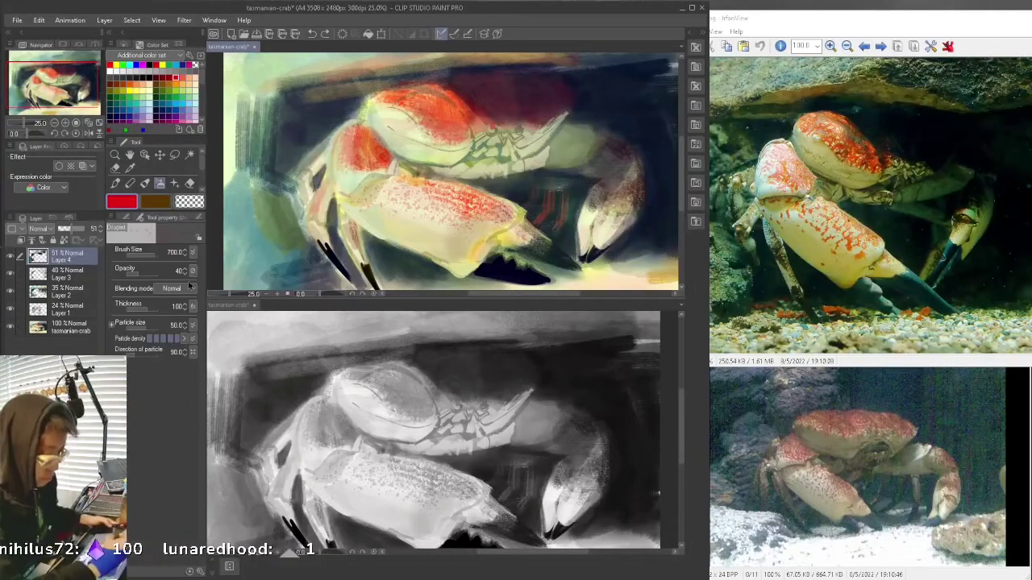
Step: Set the Droplet airbrush to 60 opacity and size 200, and speckle the arm segment and near shell's upper edge in red
left_click(199, 217)
left_click(140, 217)
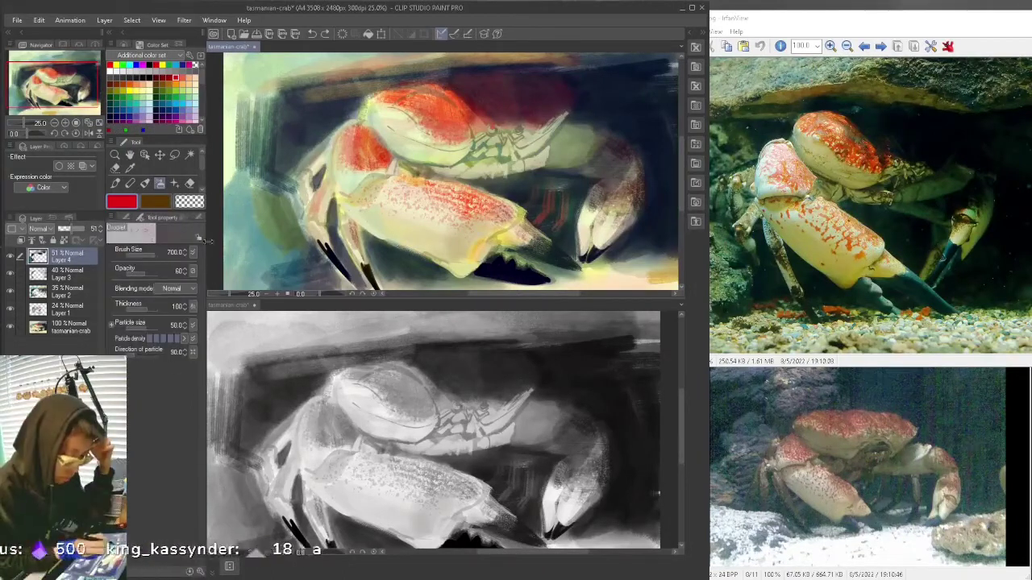
left_click(198, 217)
left_click(135, 362)
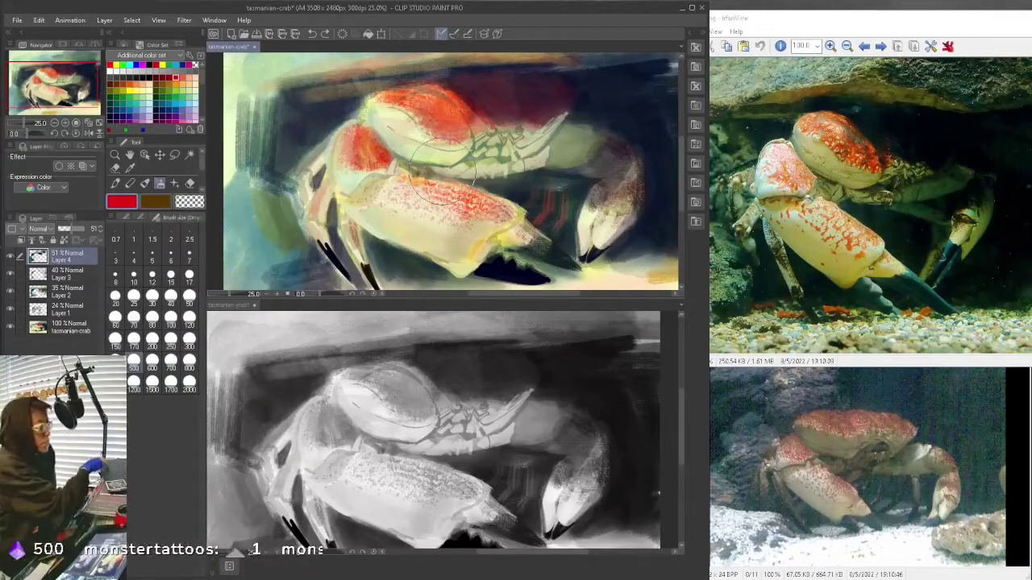
left_click(152, 340)
left_click_drag(350, 149, 348, 170)
mouse_move(377, 113)
left_mouse_down()
mouse_move(435, 103)
mouse_move(420, 84)
left_mouse_up()
left_click(402, 137, "alt")
key("ctrl+z")
key("ctrl+z")
Step: Spray green over the dark background beyond the near shell with the Running color spray
left_click(127, 217)
left_click(156, 323)
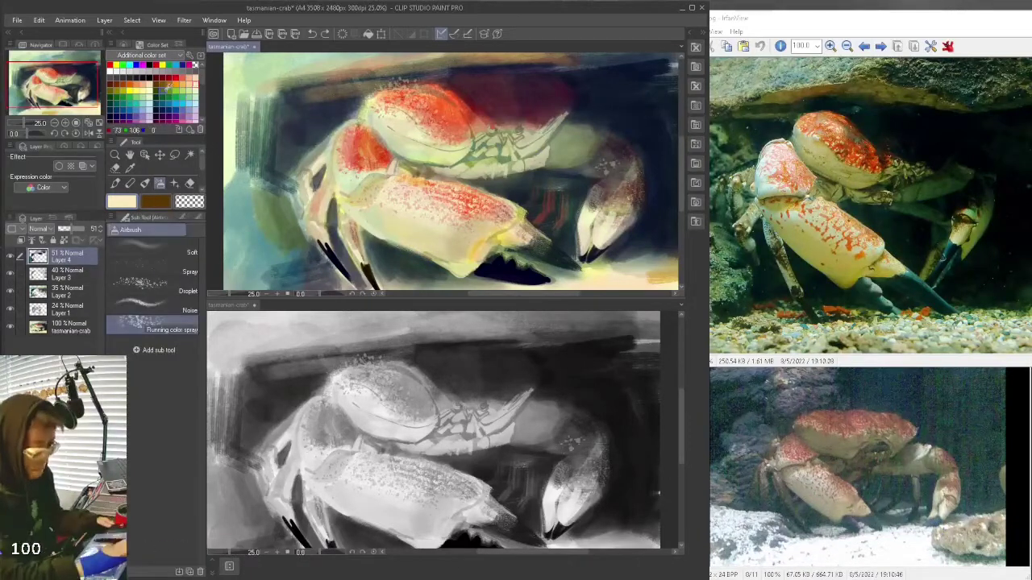
left_click(166, 90)
left_click(162, 96)
left_click(192, 217)
mouse_move(298, 136)
left_mouse_down()
mouse_move(282, 111)
mouse_move(256, 158)
left_mouse_up()
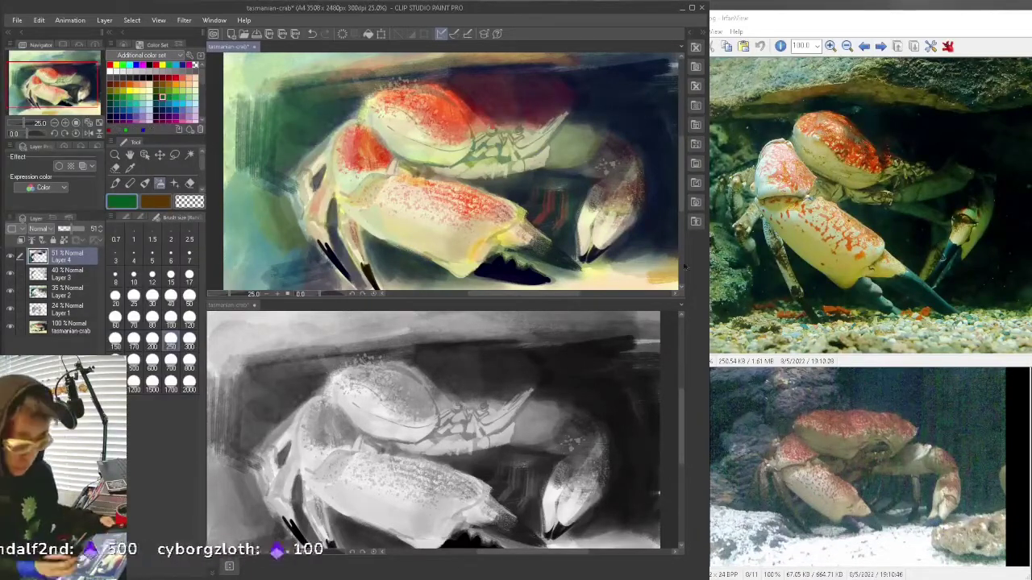
Step: Paint navy over the stray speckles above the shell and along the upper edge of the far arm
left_click(156, 110)
left_click(145, 182)
left_click(127, 217)
left_click(161, 365)
left_click(192, 217)
left_click_drag(355, 87, 476, 97)
left_click_drag(556, 123, 606, 127)
mouse_move(564, 142)
left_mouse_down()
mouse_move(617, 143)
mouse_move(573, 124)
mouse_move(556, 145)
left_mouse_up()
key("ctrl+z")
Step: Reduce the brush to size 100 and darken the background along the far claw's outer edge in navy
key("bracketleft")
key("bracketleft")
key("bracketleft")
key("bracketleft")
key("bracketleft")
left_click_drag(644, 155, 645, 258)
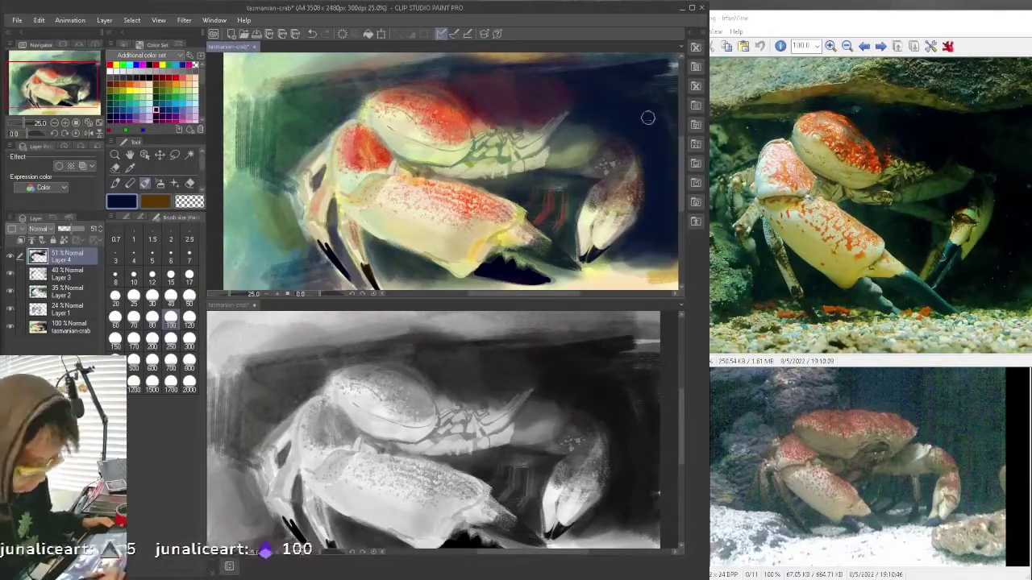
Step: Darken the shell's far side on Layer 3 with a size 250 brush, and make Layer 2 active
left_click(69, 274)
left_click(171, 342)
key("ctrl+z")
mouse_move(483, 84)
left_mouse_down()
mouse_move(529, 111)
mouse_move(564, 90)
left_mouse_up()
left_click(111, 117)
left_click(171, 320)
left_click(69, 291)
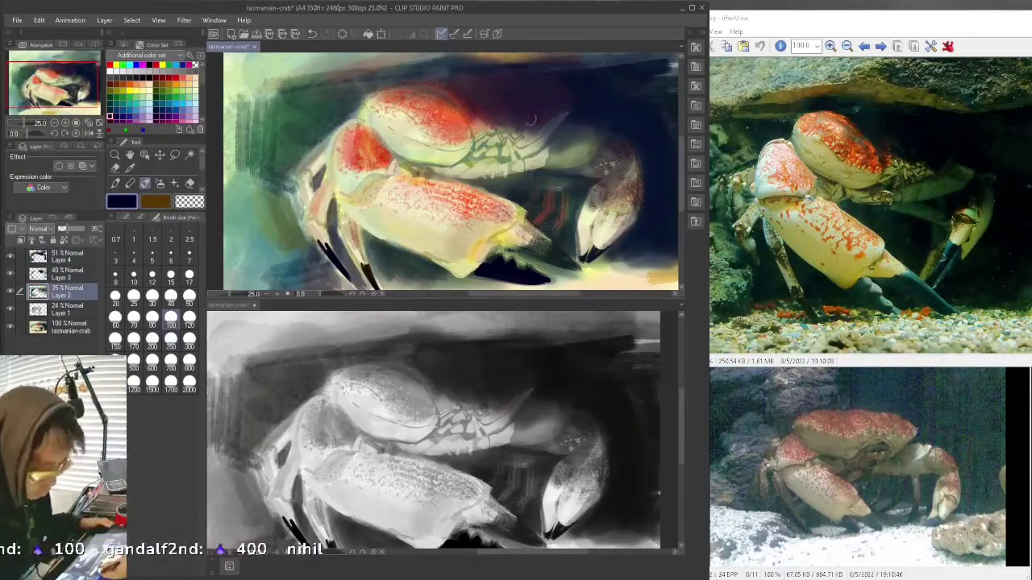
Step: Select Layer 4 and erase along the upper edge of the mouthparts with the hard eraser at size 30
key("alt+bracketright")
key("alt+bracketright")
key("e")
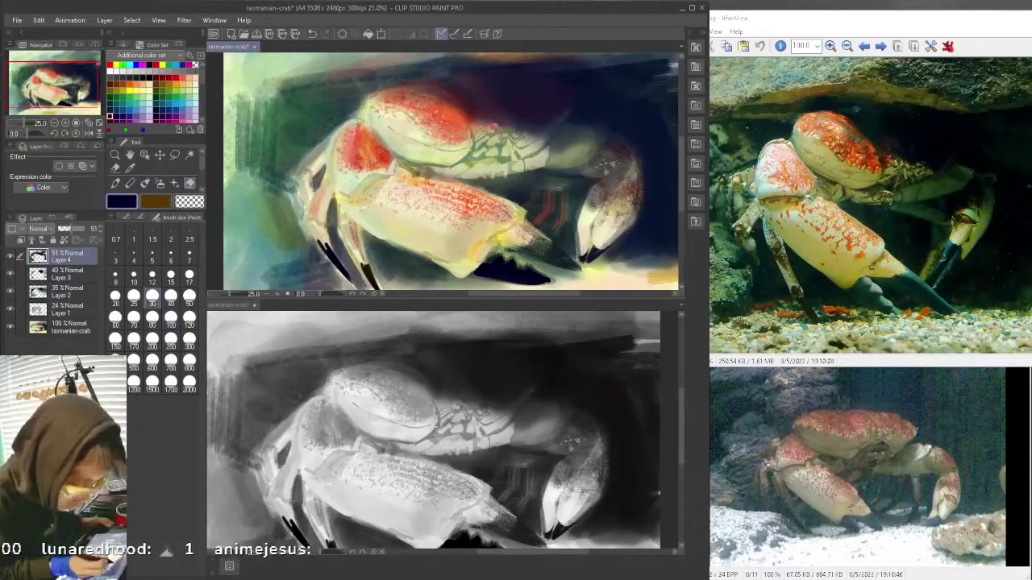
left_click_drag(494, 127, 500, 123)
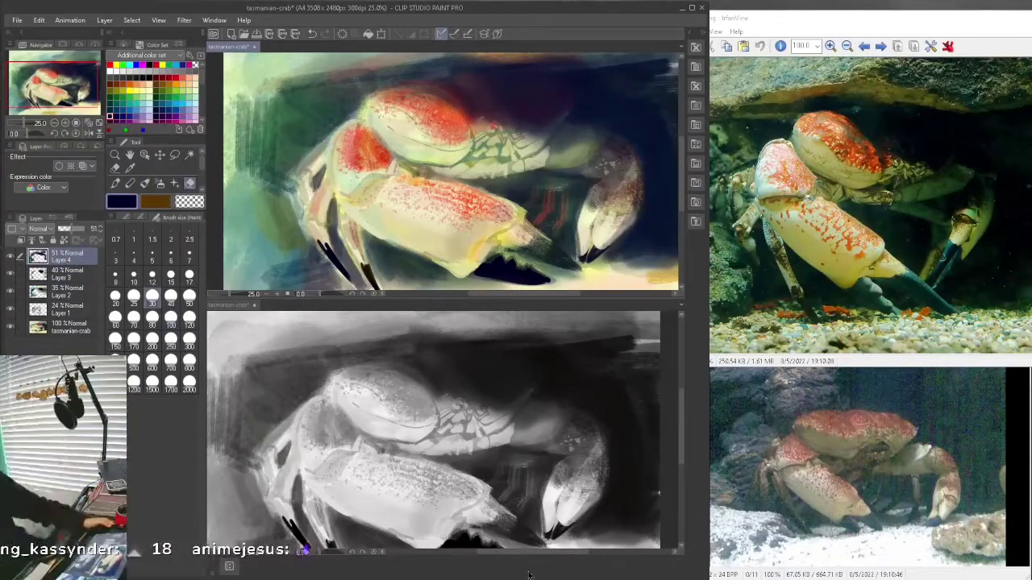
left_click(691, 8)
left_click(1017, 8)
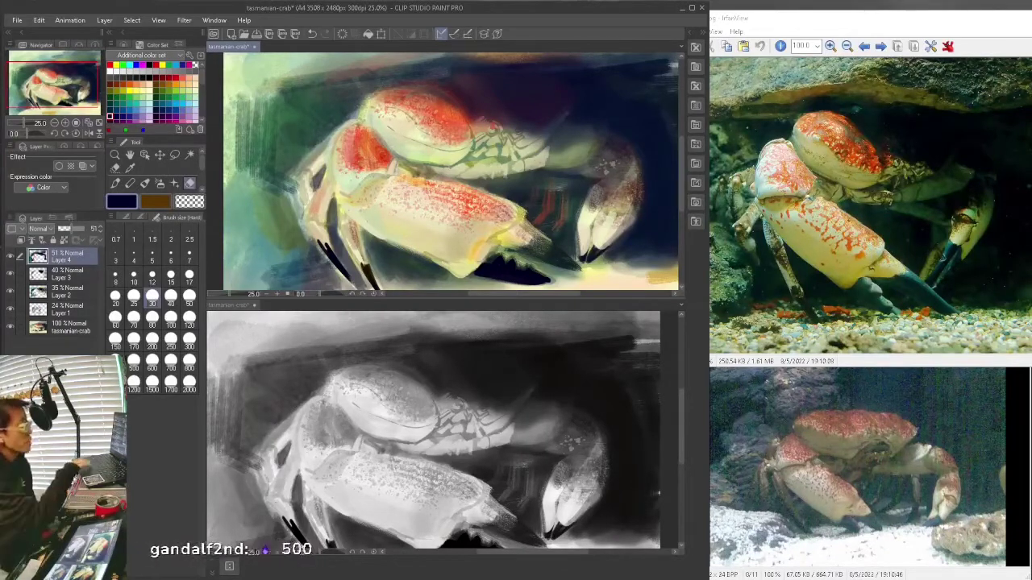
Step: Merge Layers 1 to 4 into a single paint layer, keeping the tasmanian-crab layer separate
left_click(11, 327)
left_click(184, 20)
left_click(149, 322)
left_click(10, 274)
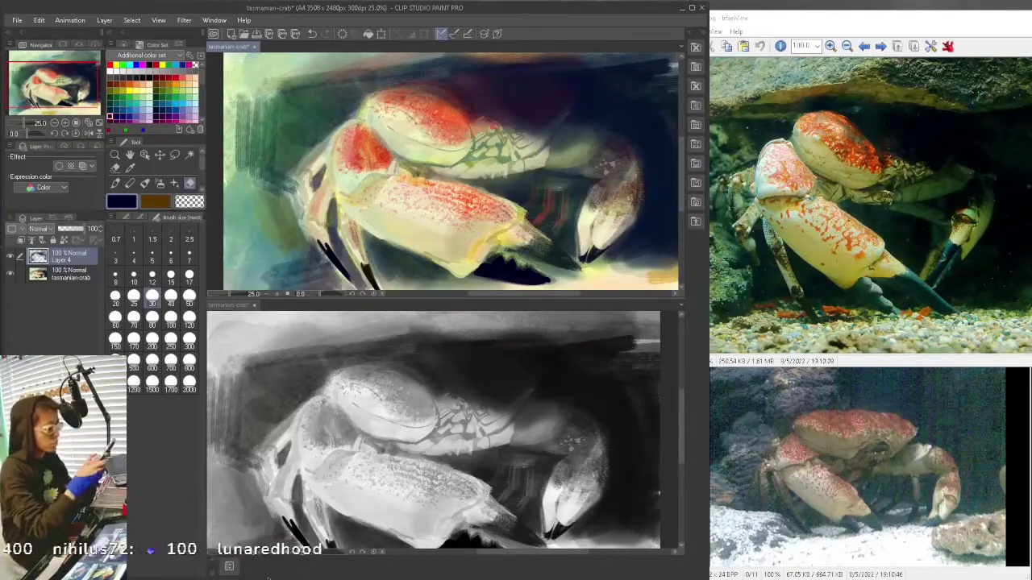
Step: Review the new canvas window command and the color profile preview used for the grayscale value check
left_click(213, 19)
mouse_move(234, 34)
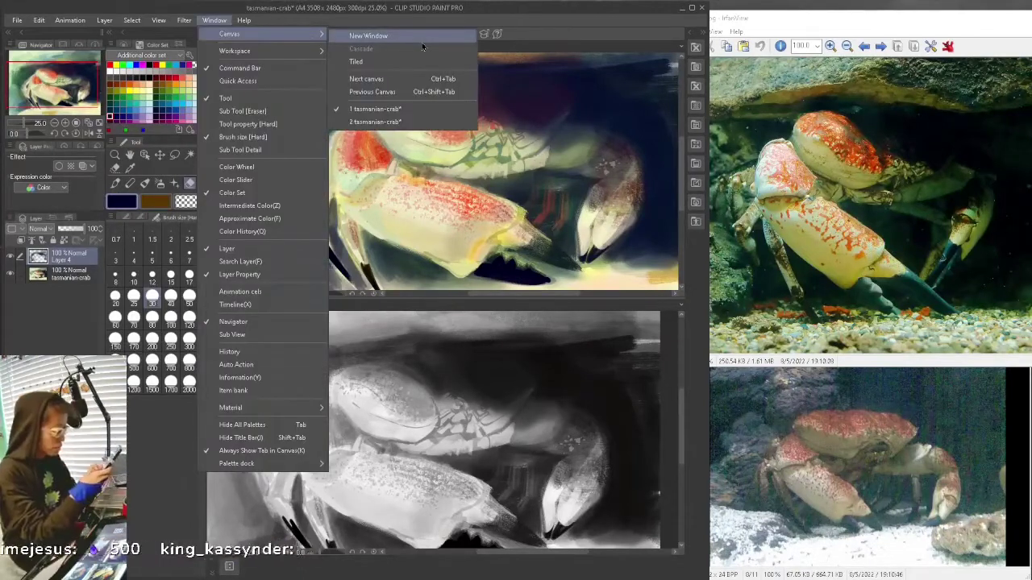
mouse_move(158, 19)
mouse_move(245, 467)
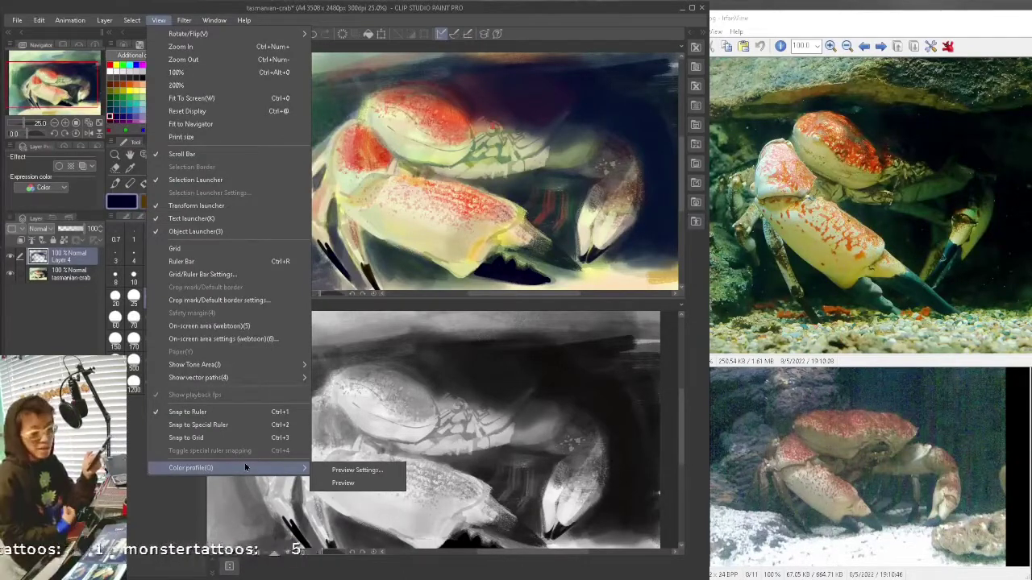
left_click(342, 483)
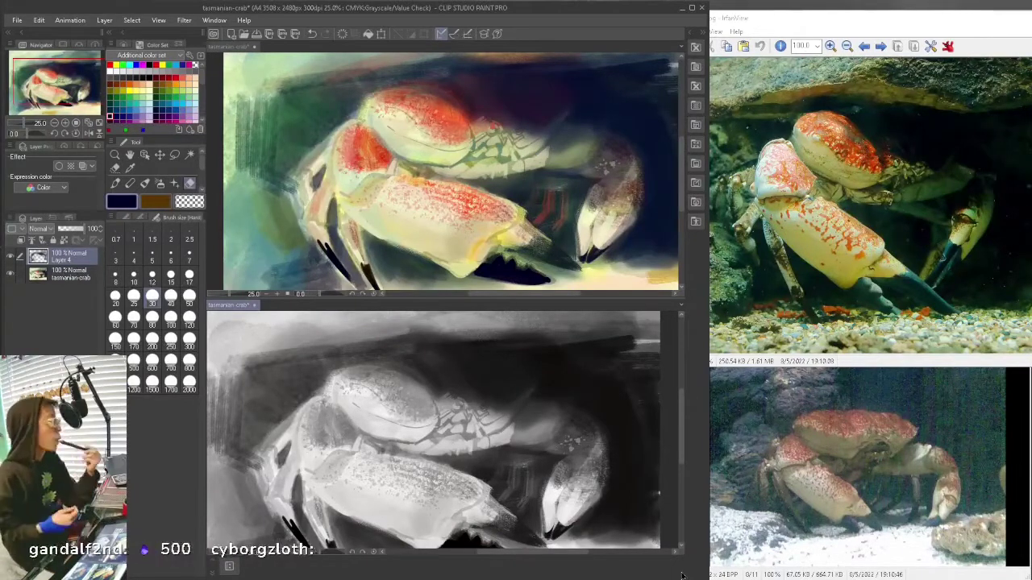
Step: Try a Hue/Saturation/Luminosity correction on the tasmanian-crab layer
left_click(38, 19)
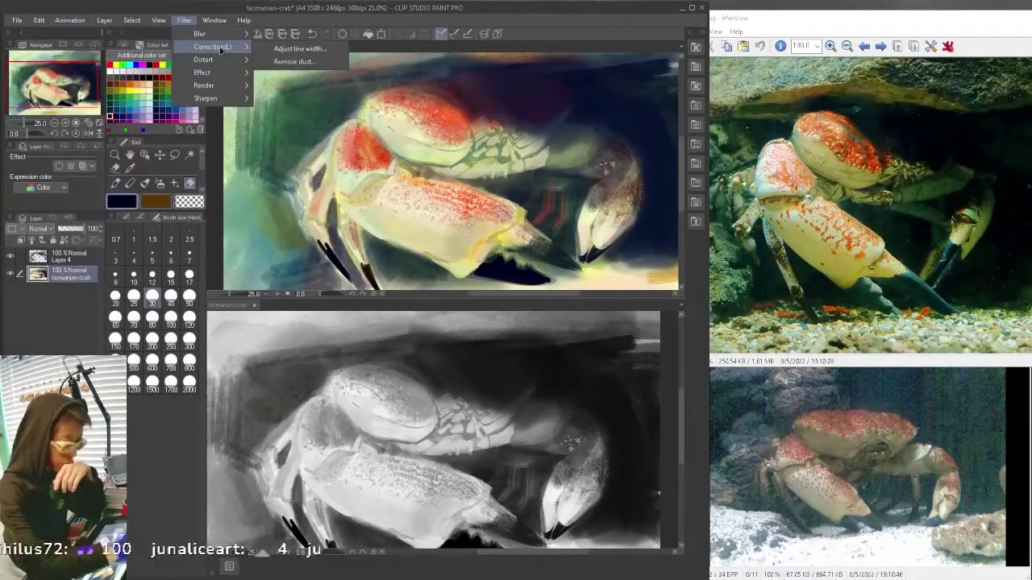
mouse_move(78, 265)
left_click(278, 282)
left_click(836, 355)
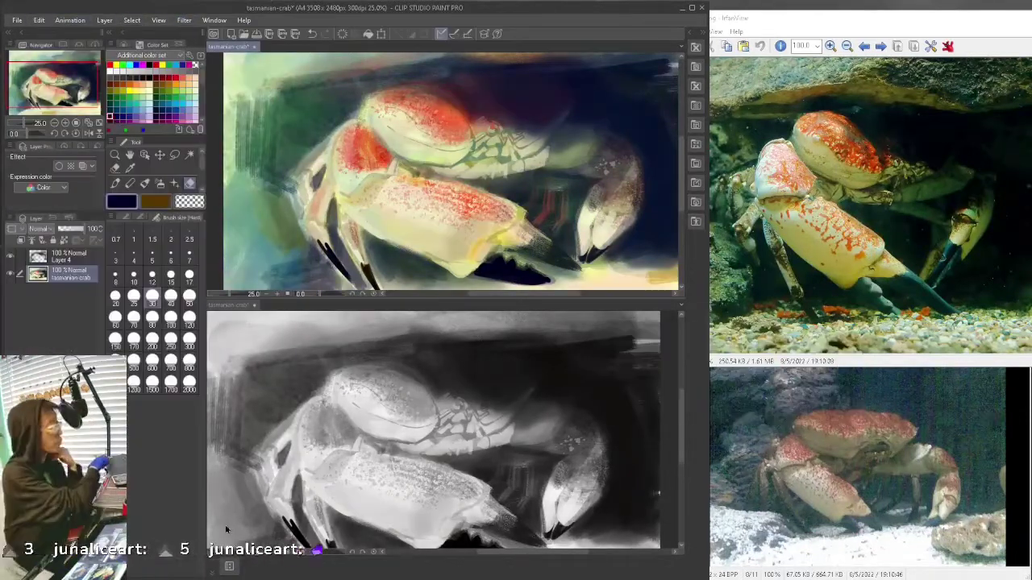
Step: Try a peach stroke across the rock ledge above the crab
left_click_drag(682, 178, 681, 165)
left_click(183, 78)
left_click(191, 83)
left_click(130, 183)
left_click_drag(449, 99, 598, 105)
key("ctrl+z")
left_click(126, 217)
left_click(193, 219)
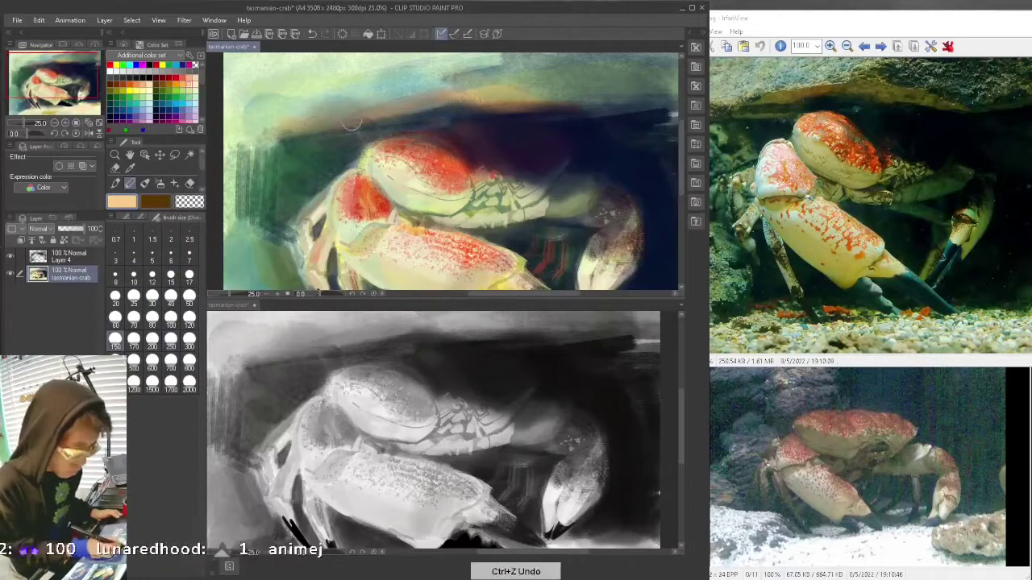
Step: Enlarge the brush to size 300 and paint blue across the right end of the rock ledge
left_click(156, 104)
key("]")
key("]")
key("]")
key("]")
key("]")
key("]")
key("]")
left_click_drag(514, 79, 660, 83)
key("ctrl+z")
left_click(162, 103)
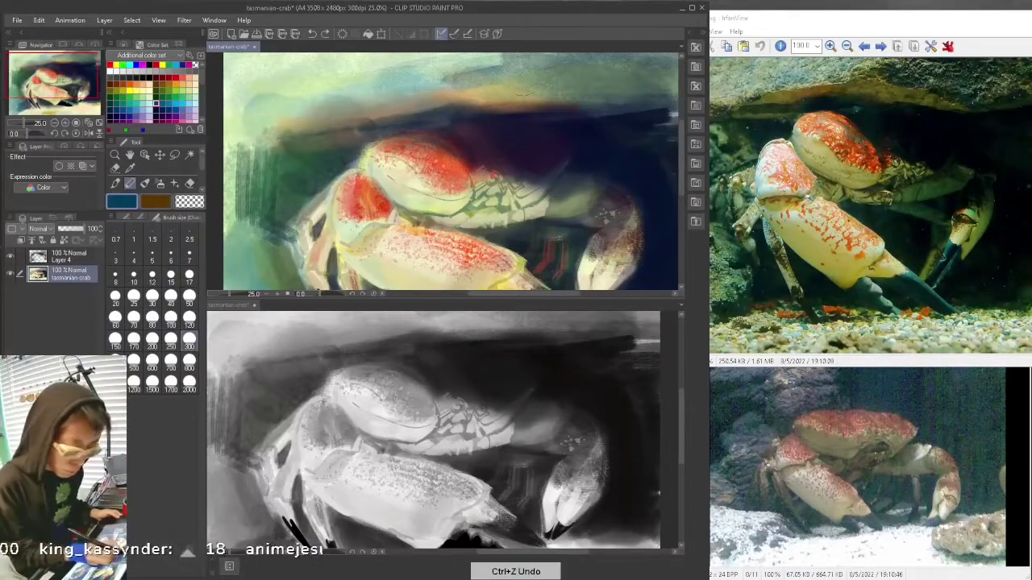
left_click(169, 103)
left_click_drag(516, 71, 670, 74)
Step: Brush light green over the left part of the rock ledge
left_click(175, 97)
left_click_drag(251, 119, 471, 74)
left_click_drag(242, 90, 474, 66)
key("ctrl+z")
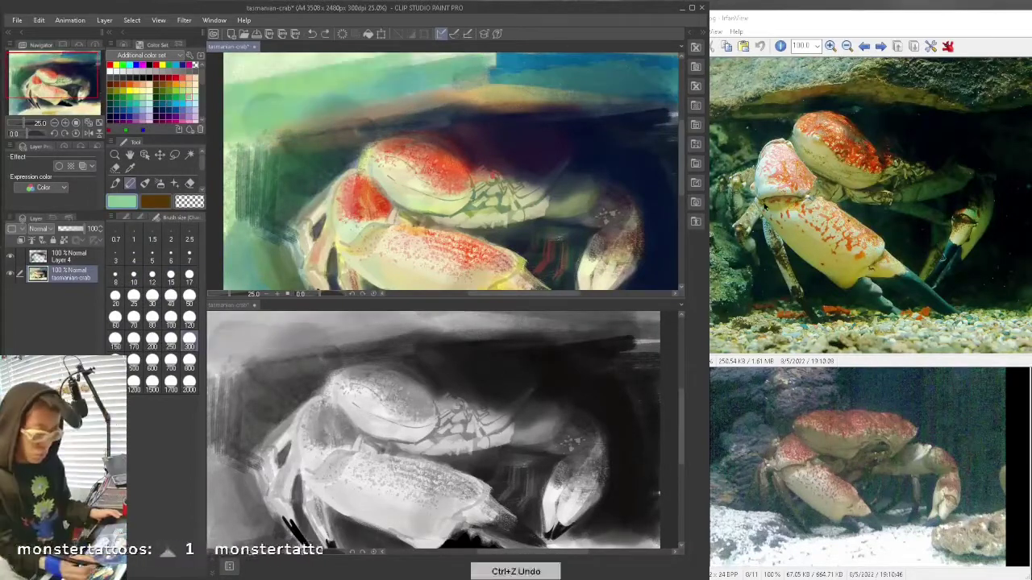
Step: Paint textured green and teal over the background on the left side of the picture behind the legs
left_click(162, 96)
left_click_drag(254, 149, 240, 256)
key("ctrl+z")
left_click_drag(282, 161, 237, 282)
scroll(282, 186, "down", 3)
key("ctrl+z")
key("[")
key("[")
left_click(168, 103)
left_click(137, 103)
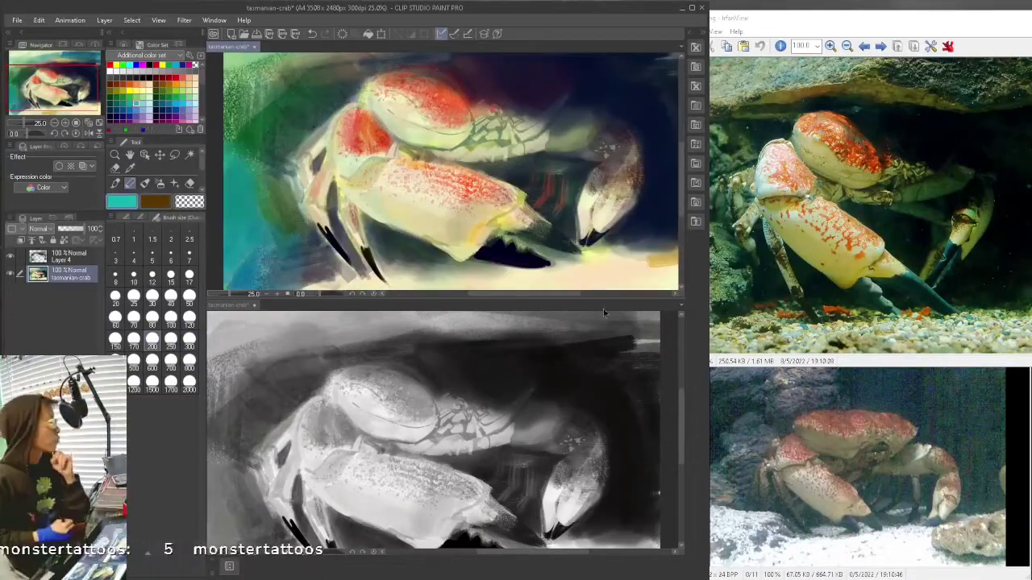
Step: Set the brush to size 80 and darken the background around the near legs and shell edge in dark green
left_click(150, 320)
left_click(111, 103)
left_click_drag(301, 174, 284, 227)
left_click_drag(316, 127, 285, 219)
key("ctrl+z")
left_click_drag(329, 109, 282, 158)
key("ctrl+z")
left_click_drag(358, 76, 346, 97)
left_click_drag(324, 179, 335, 224)
key("ctrl+z")
Step: Paint dark green shadows between the legs, beneath the near claw and along the edge of the sand
mouse_move(329, 219)
left_mouse_down()
mouse_move(361, 279)
mouse_move(332, 282)
left_mouse_up()
left_click_drag(301, 248, 282, 282)
mouse_move(364, 219)
left_mouse_down()
mouse_move(403, 270)
mouse_move(440, 274)
left_mouse_up()
left_click_drag(368, 224, 431, 265)
left_click_drag(364, 212, 382, 230)
left_click_drag(518, 235, 555, 258)
left_click_drag(522, 229, 490, 247)
mouse_move(590, 255)
left_mouse_down()
mouse_move(619, 233)
mouse_move(675, 266)
left_mouse_up()
scroll(452, 171, "up", 2)
Step: Paint navy over the dark background above the far arm on Layer 4 with the Chalk brush at size 250
left_click(110, 117)
left_click(171, 362)
left_click(126, 217)
left_click(68, 256)
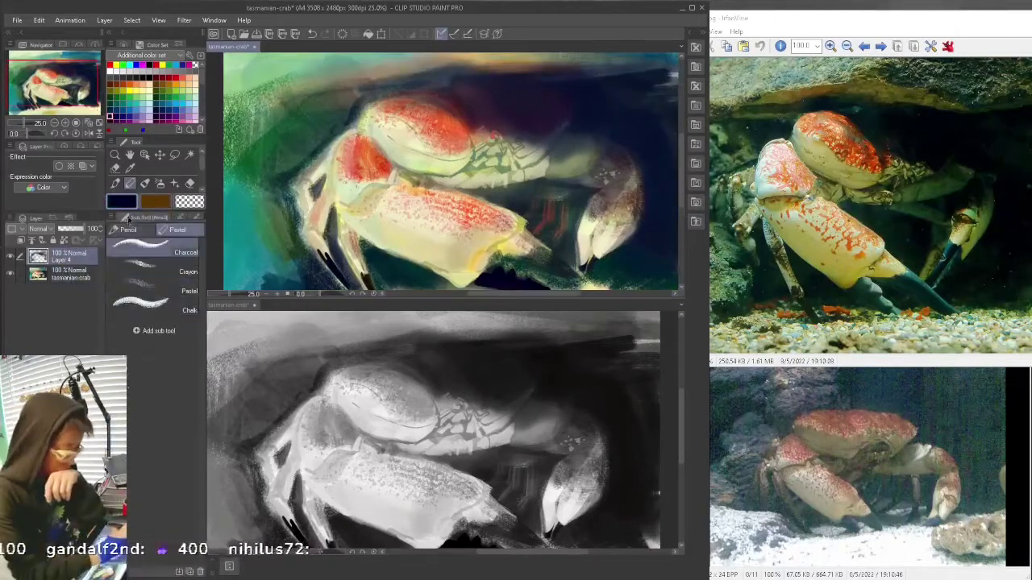
left_click_drag(375, 106, 375, 146)
key("ctrl+z")
left_click(153, 305)
left_click(196, 218)
key("ctrl+minus")
left_click(171, 342)
mouse_move(431, 124)
left_mouse_down()
mouse_move(463, 133)
mouse_move(556, 131)
mouse_move(566, 152)
left_mouse_up()
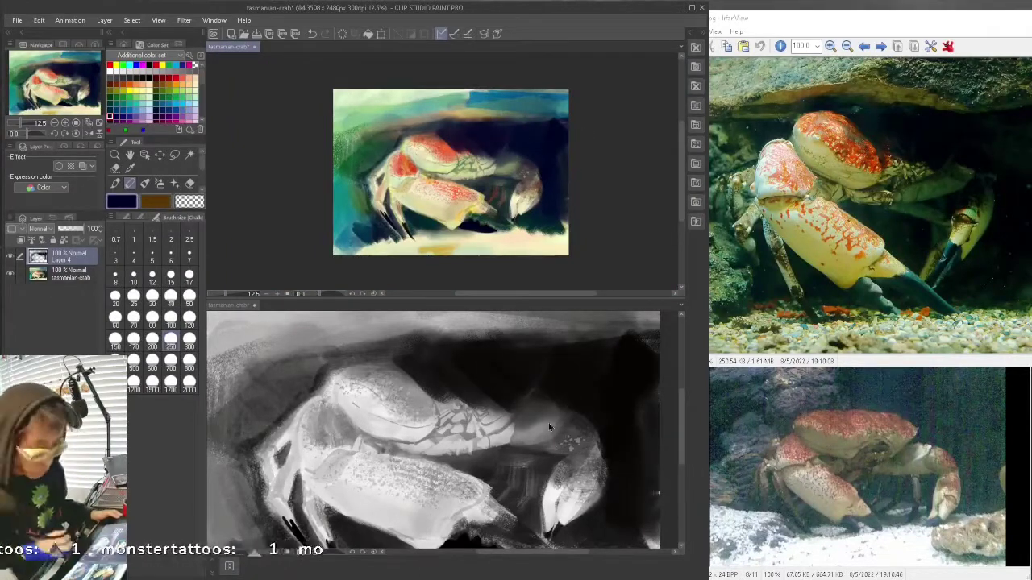
Step: Set the spray to particle size 20 and brush size 250, testing warm specks on the sand
left_click(170, 83)
left_click(159, 184)
left_click(158, 218)
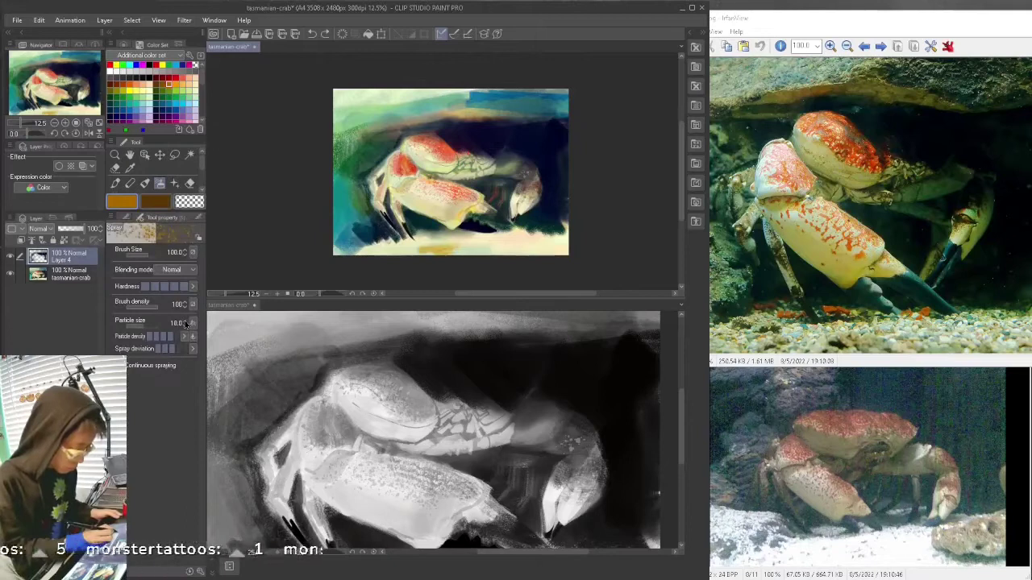
left_click(143, 84)
left_click_drag(376, 249, 411, 248)
left_click(130, 90)
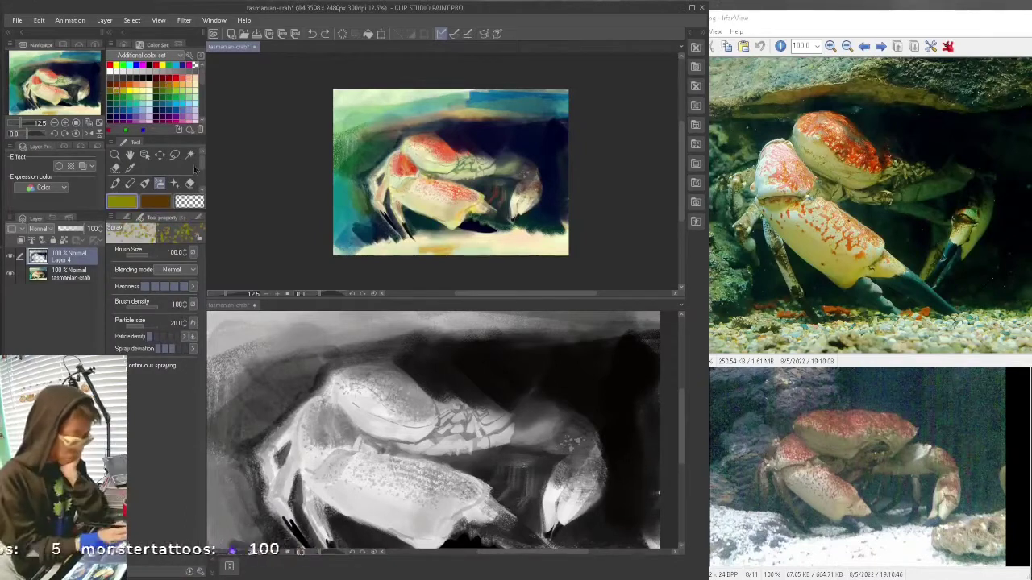
left_click(199, 217)
left_click(171, 341)
key("ctrl+z")
Step: Spray pale green and olive pebble specks across the sandy floor, undoing the unwanted bursts
left_click(149, 90)
left_click_drag(337, 250, 425, 234)
key("ctrl+z")
key("ctrl+z")
key("ctrl+z")
key("ctrl+z")
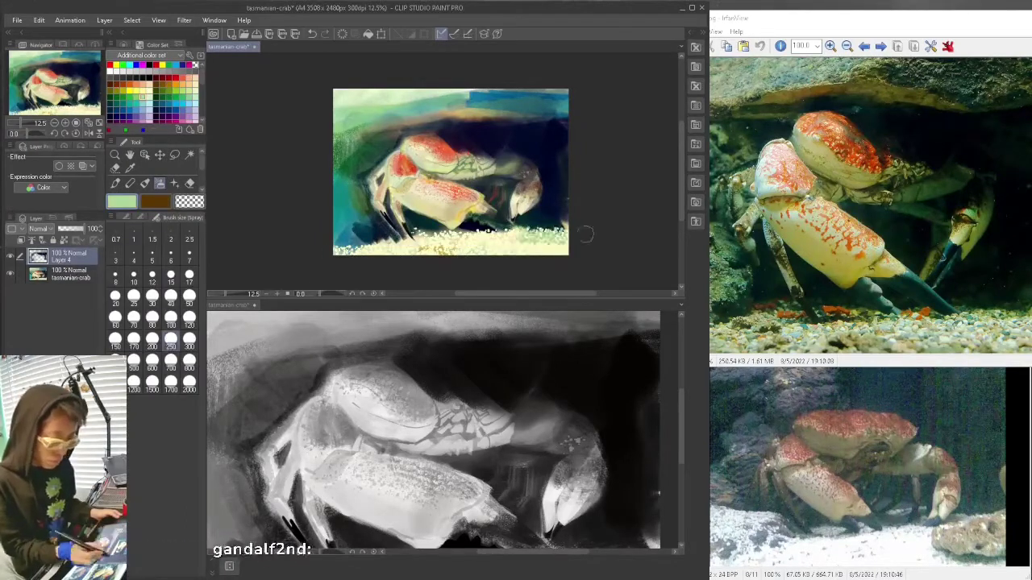
key("ctrl+z")
key("ctrl+z")
key("ctrl+z")
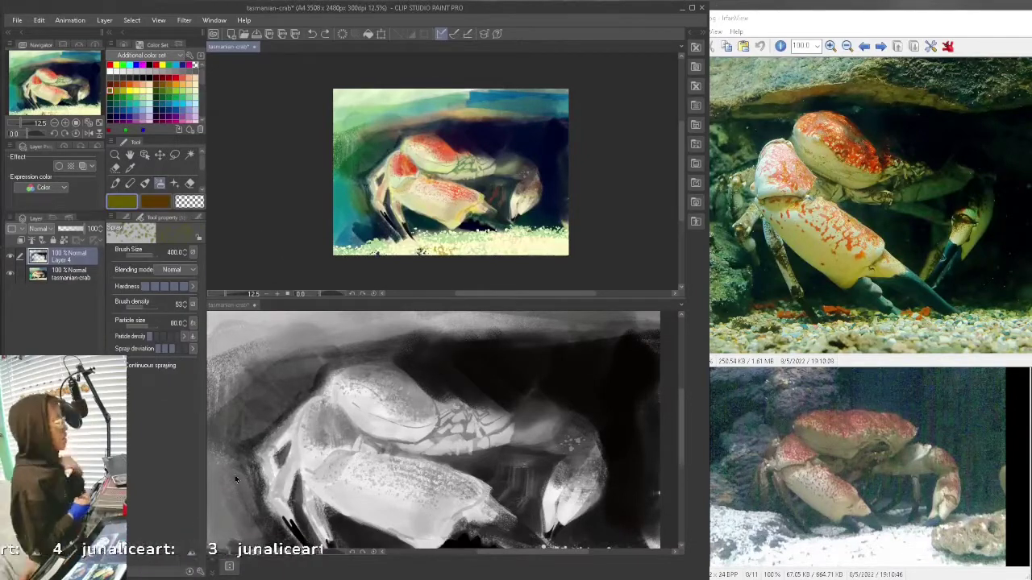
Step: Enlarge the program window and try a Hue/Saturation/Luminosity correction on Layer 4
left_click(70, 20)
double_click(283, 8)
left_click(100, 19)
mouse_move(35, 19)
mouse_move(76, 264)
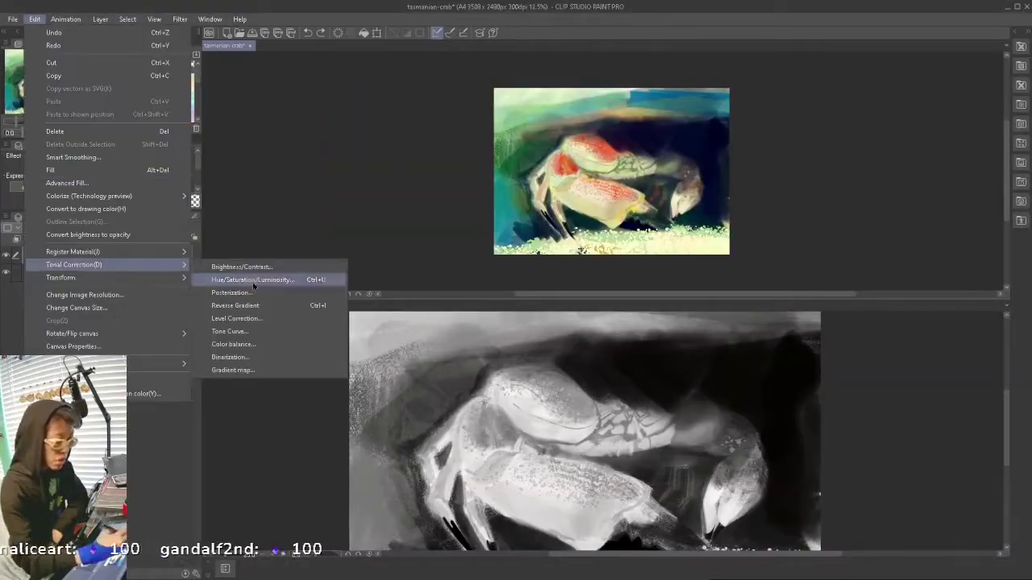
left_click(284, 279)
left_click_drag(710, 391, 611, 392)
left_click(836, 355)
Step: Try a strong Hue/Saturation/Luminosity correction on the tasmanian-crab layer
left_click(66, 273)
left_click(66, 255, "ctrl")
left_click(100, 19)
key("Escape")
left_click(66, 273)
left_click(100, 19)
mouse_move(35, 19)
left_click(266, 280)
left_click_drag(712, 391, 613, 392)
left_click(837, 355)
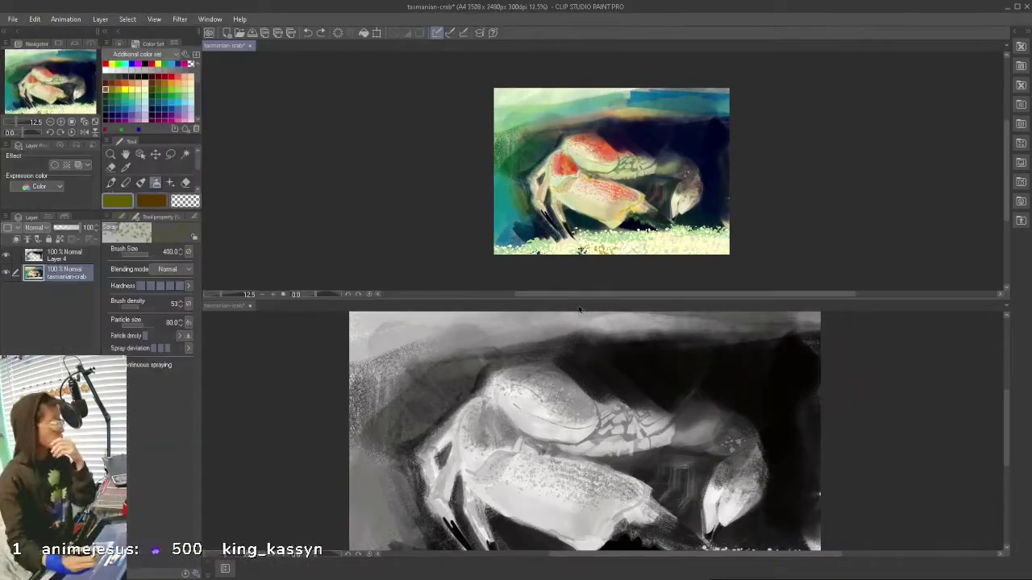
left_click(34, 19)
mouse_move(127, 268)
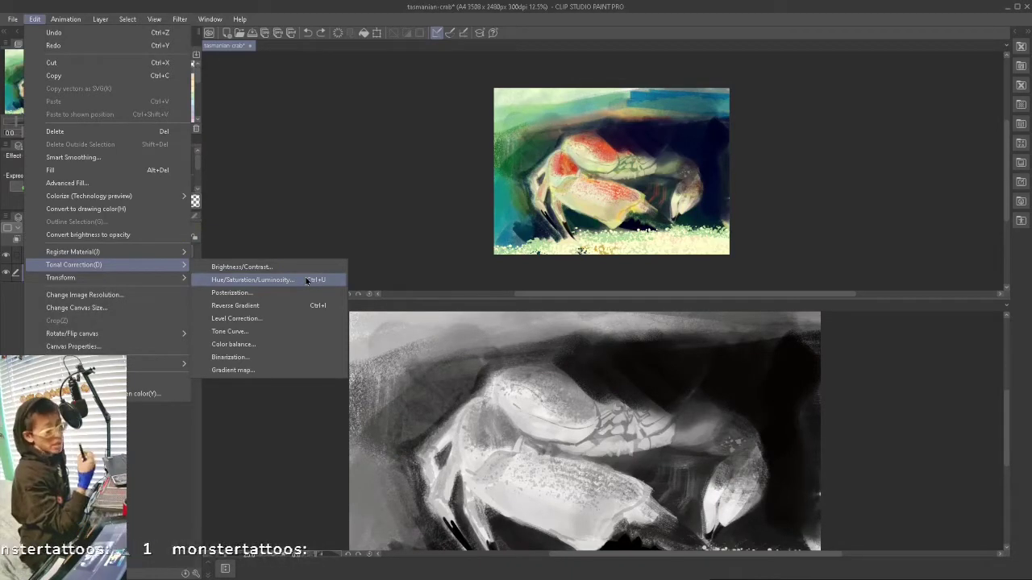
left_click(683, 298)
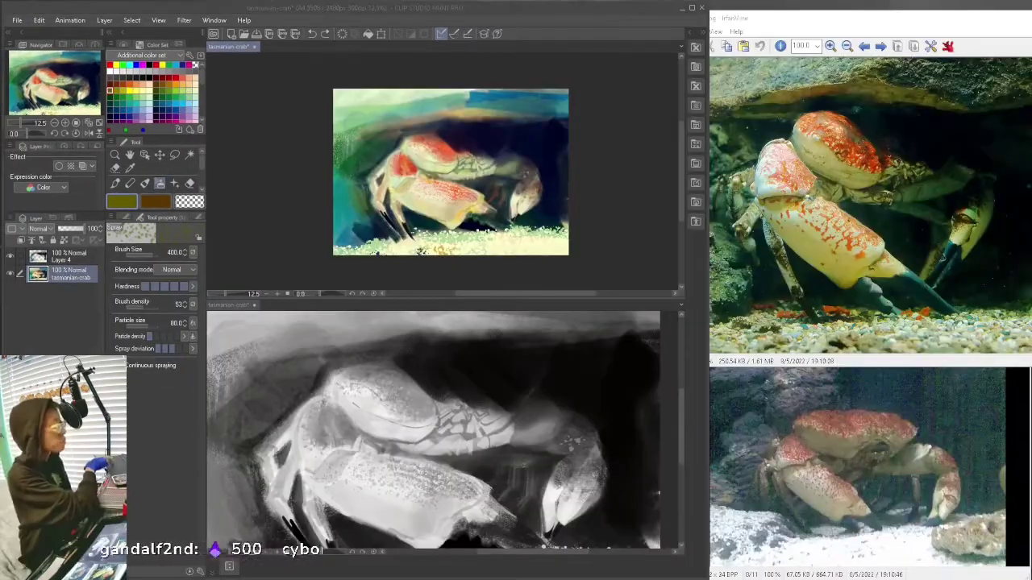
Step: Cycle through the blending modes on Layer 4 and return it to Normal
left_click(76, 255)
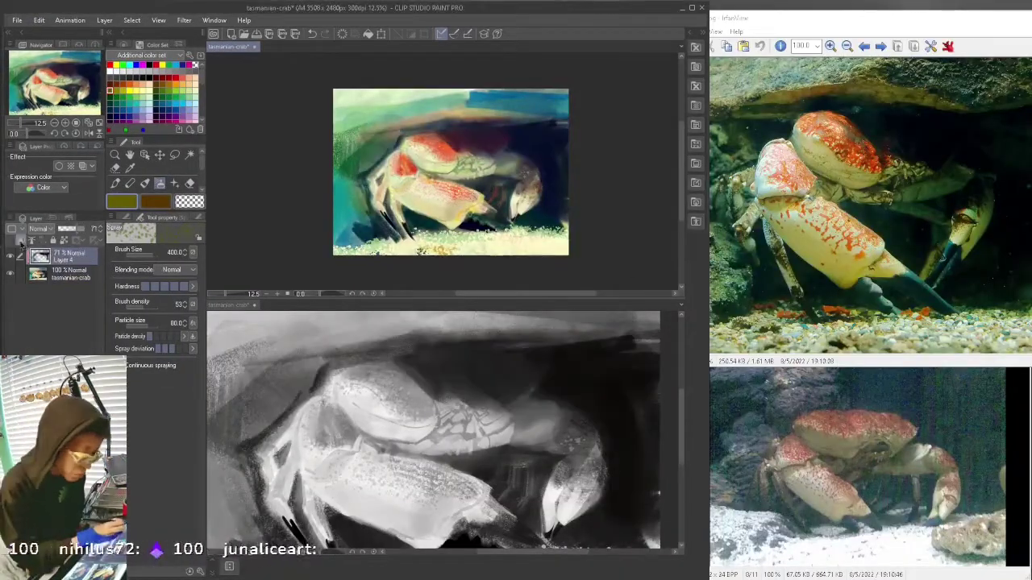
left_click(41, 230)
scroll(54, 336, "down", 20)
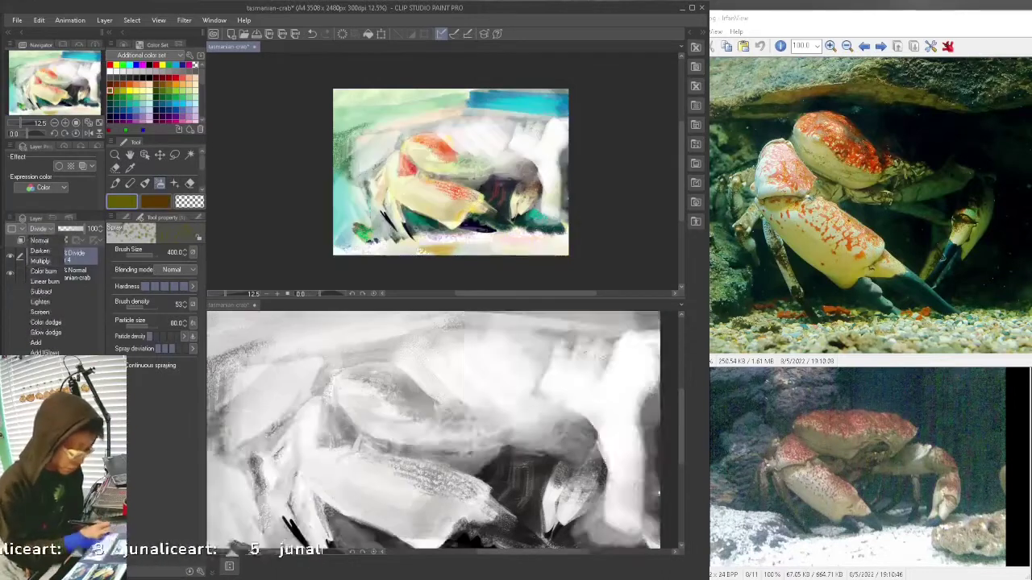
left_click(53, 243)
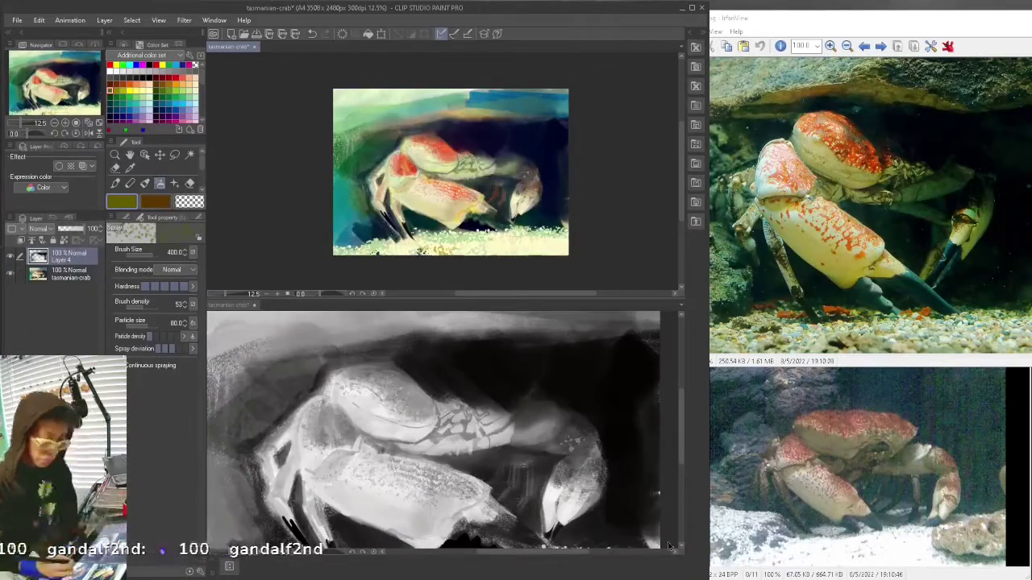
Step: Soften the background above the shell and the upper edge of the far arm with the Blend tool at size 100
scroll(448, 136, "up", 3)
scroll(119, 170, "down", 2)
left_click(118, 168)
left_click(195, 218)
left_click(171, 317)
left_click_drag(438, 149, 517, 194)
key("ctrl+z")
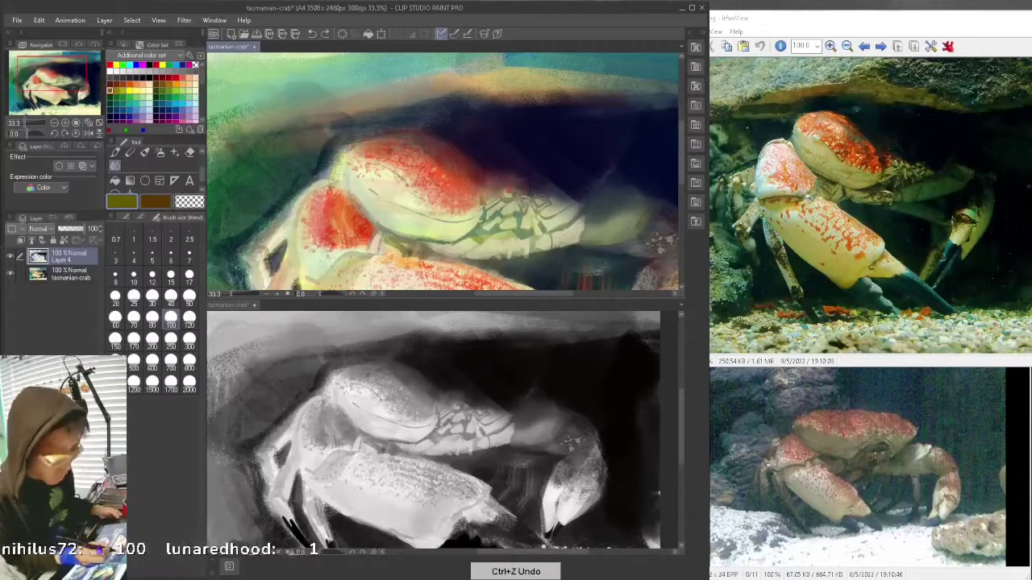
key("ctrl+z")
left_click_drag(558, 170, 590, 209)
left_click_drag(584, 94, 440, 121)
left_click_drag(477, 189, 483, 203)
key("ctrl+z")
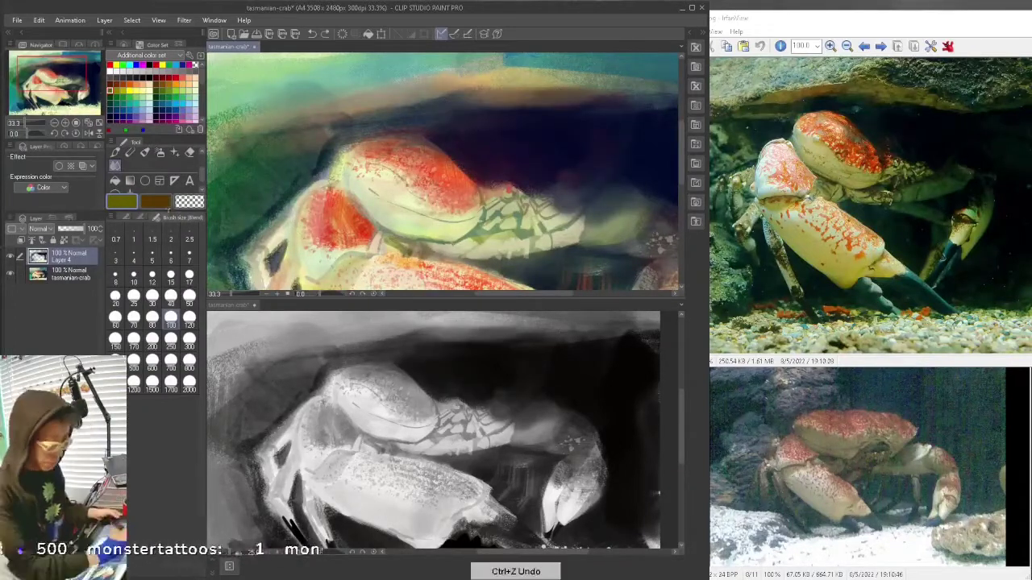
Step: Examine the commands for opening a second canvas window and for the color profile preview settings
key("b")
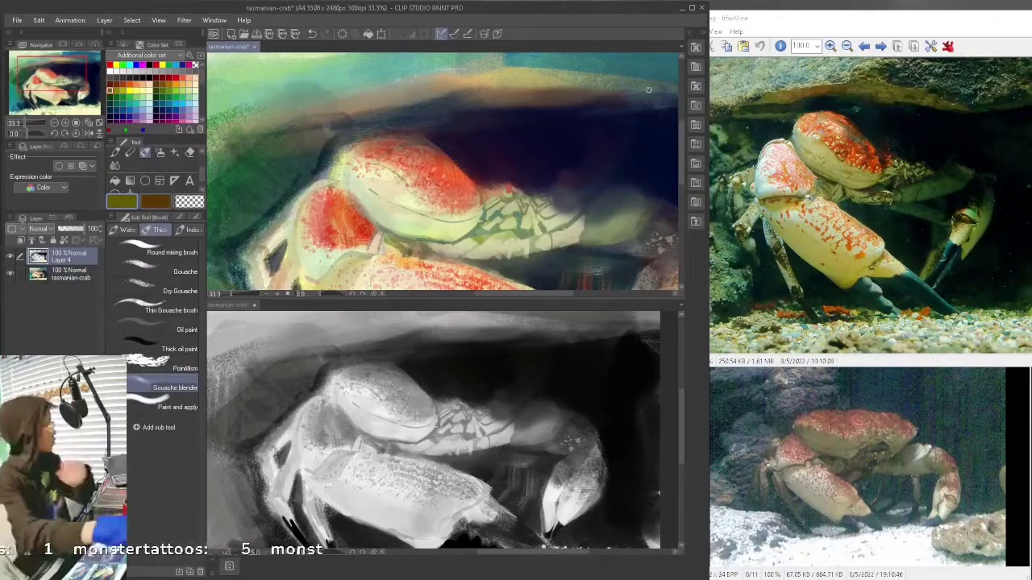
left_click(213, 19)
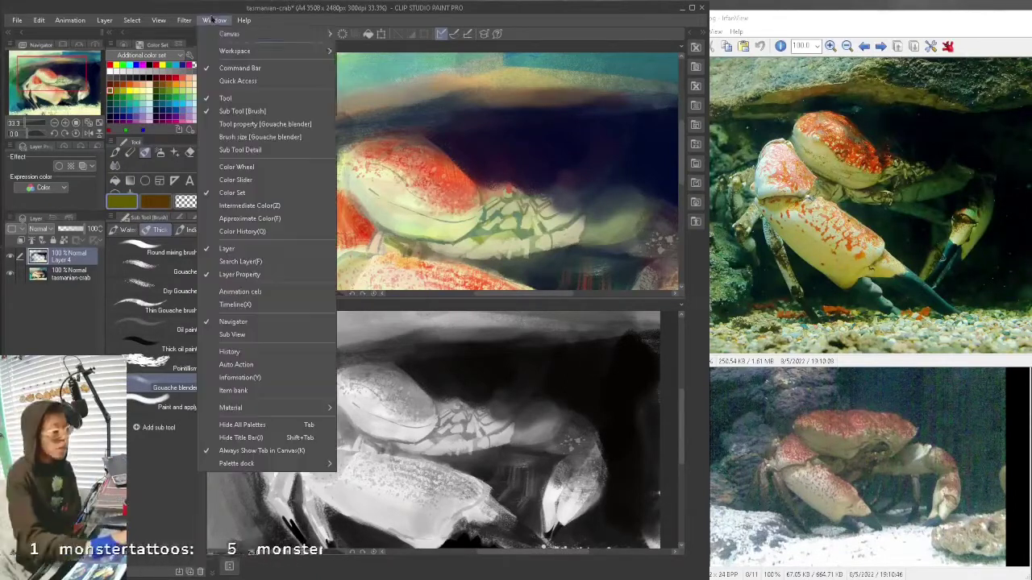
mouse_move(234, 34)
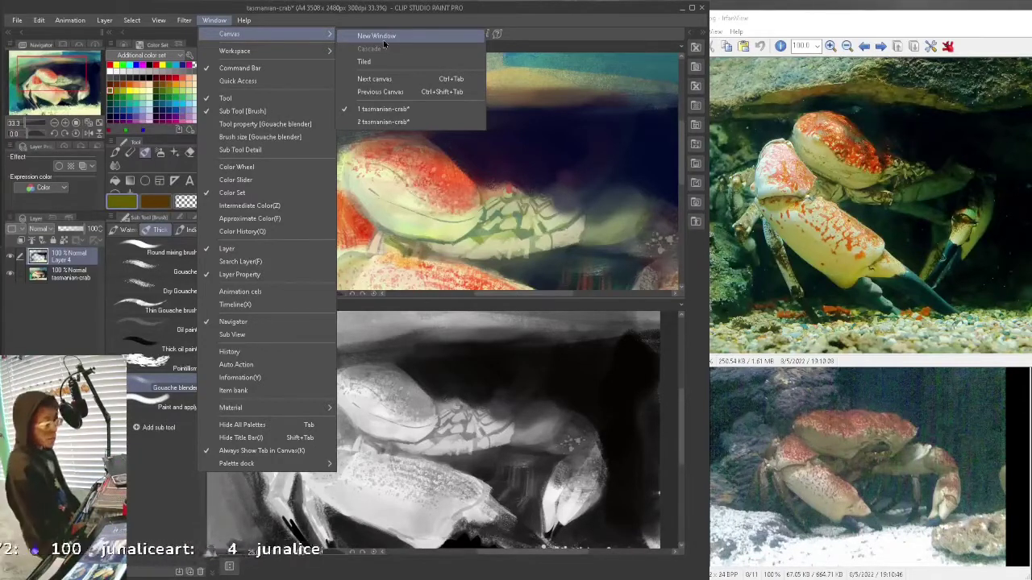
left_click(379, 37)
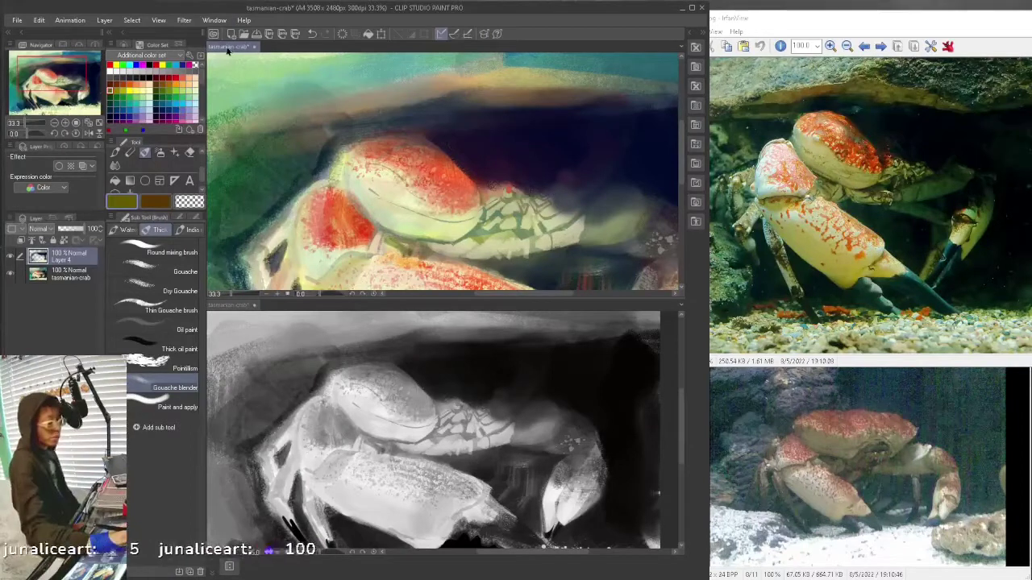
left_click(158, 19)
mouse_move(298, 468)
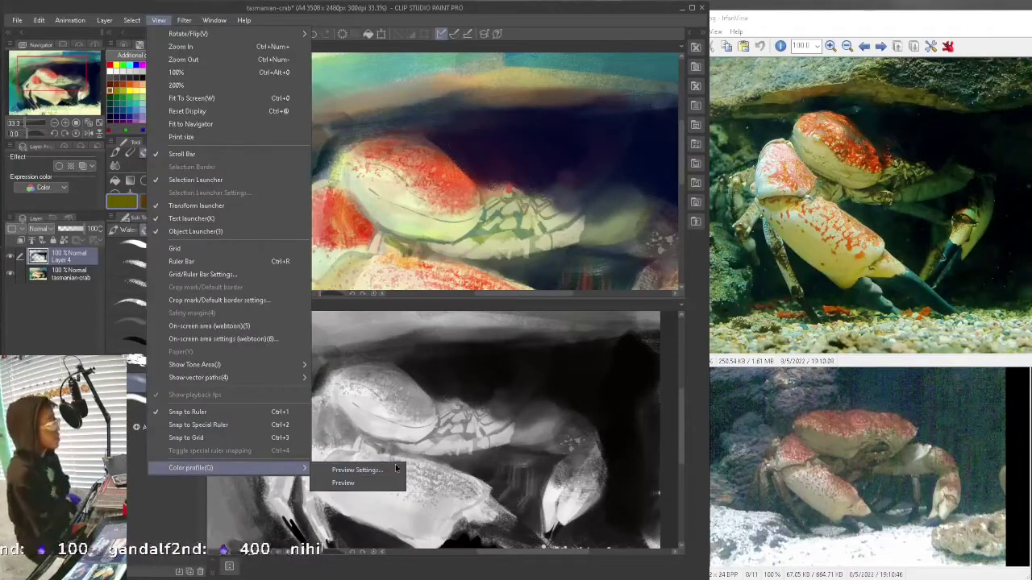
left_click(391, 469)
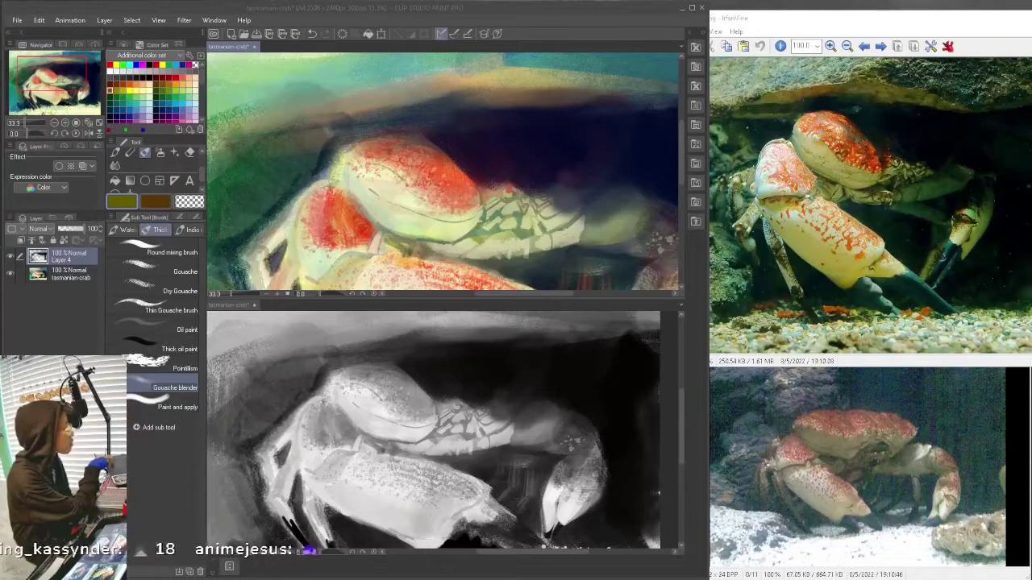
left_click(158, 19)
mouse_move(298, 467)
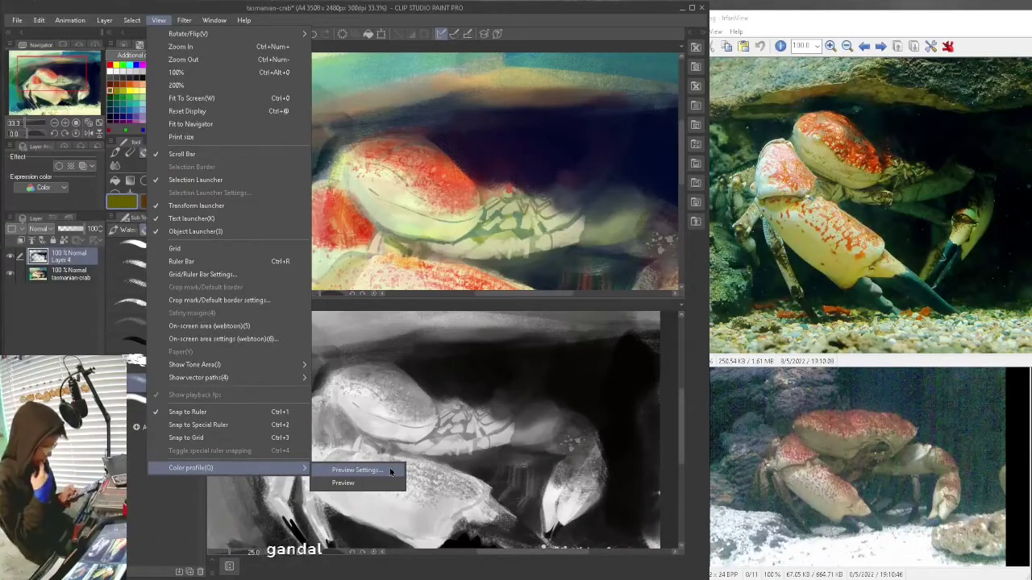
left_click(217, 7)
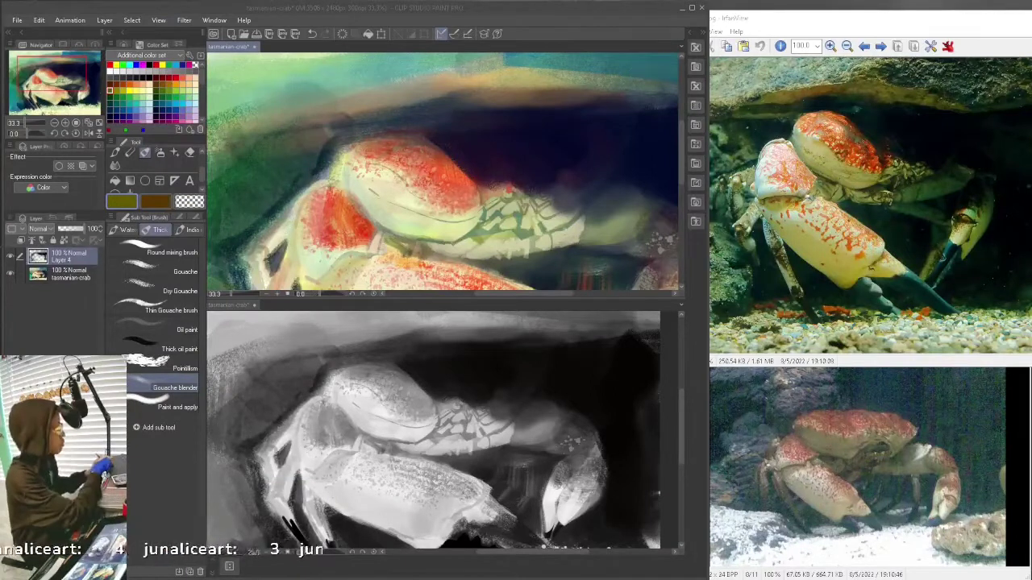
Step: Apply the CMYK: Grayscale/Value Check preview profile to the second canvas window only
left_click(158, 20)
mouse_move(201, 468)
left_click(350, 485)
left_click(597, 155)
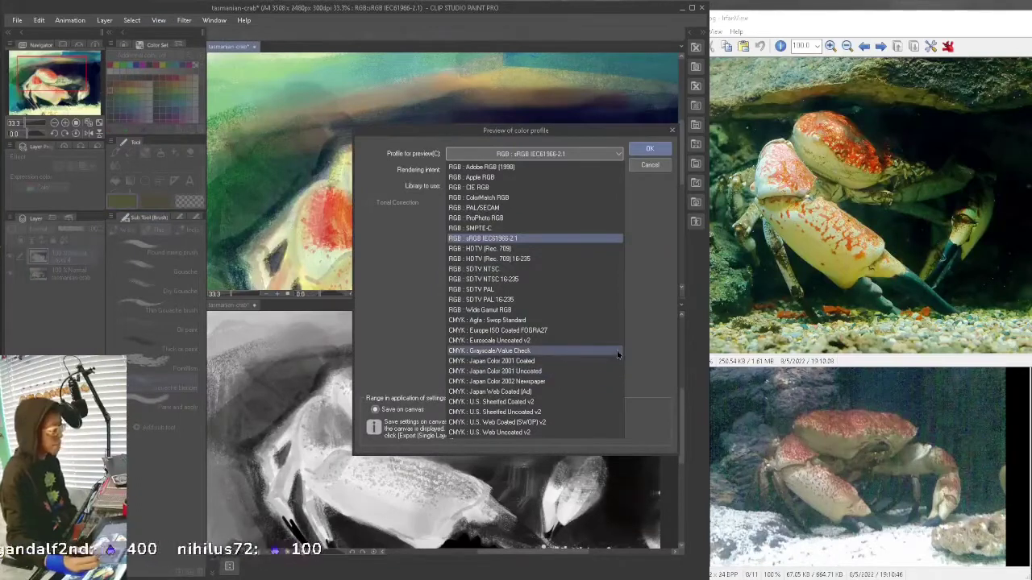
left_click(615, 359)
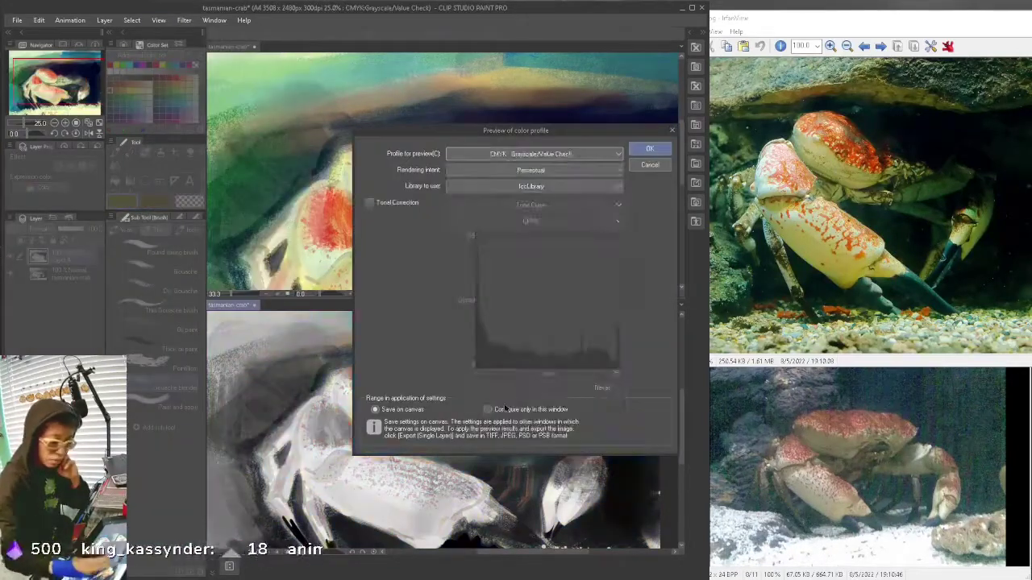
left_click(506, 409)
left_click(650, 149)
left_click(609, 281)
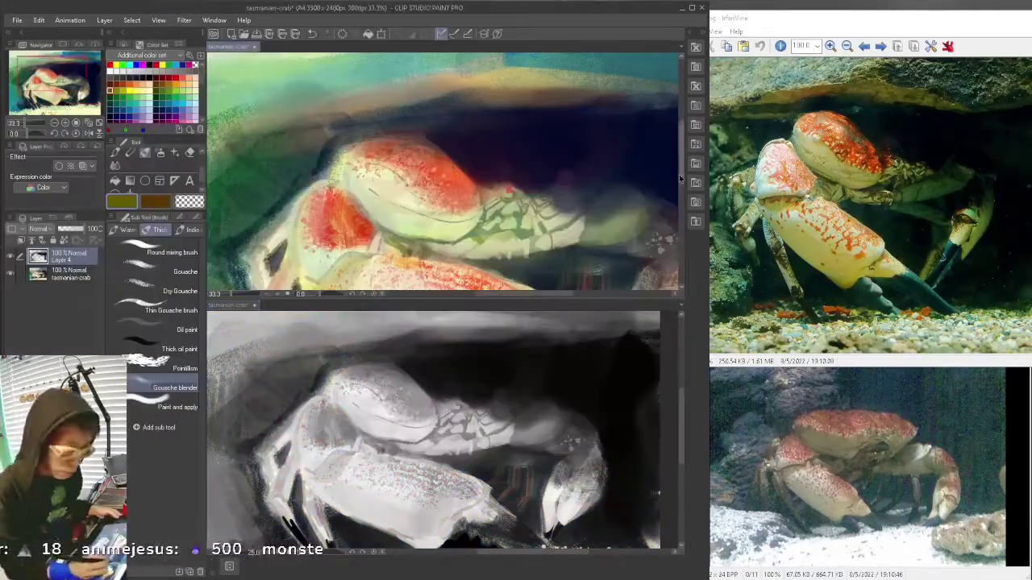
Step: Add a raster layer above Layer 4 and darken the far claw's upper joint with navy Oil paint at size 100
key("ctrl+shift+n")
left_click(158, 20)
left_click(267, 294)
left_click(268, 553)
left_click(277, 293)
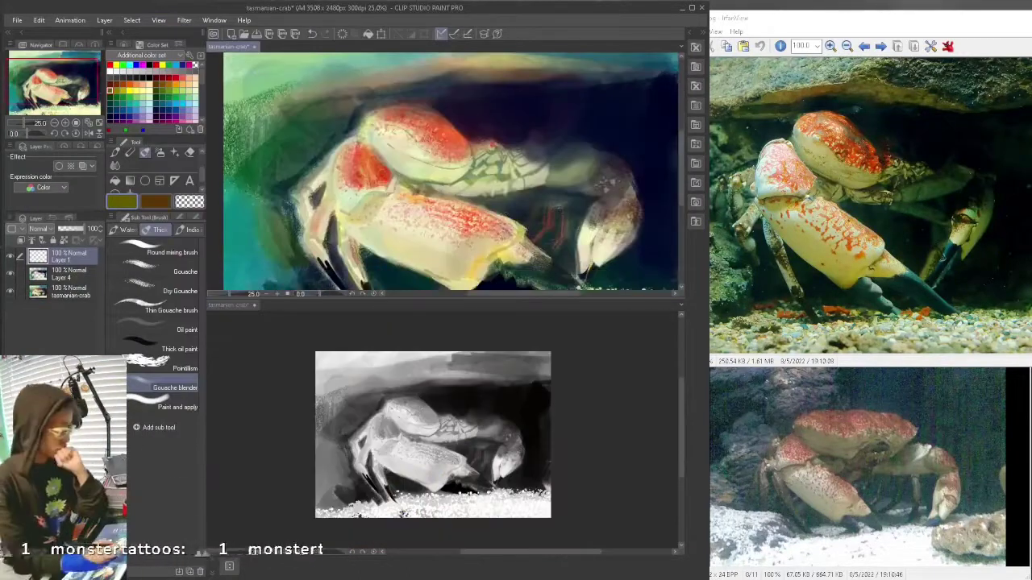
left_click(165, 271)
left_click(165, 327)
left_click(197, 218)
left_click_drag(607, 173, 595, 190)
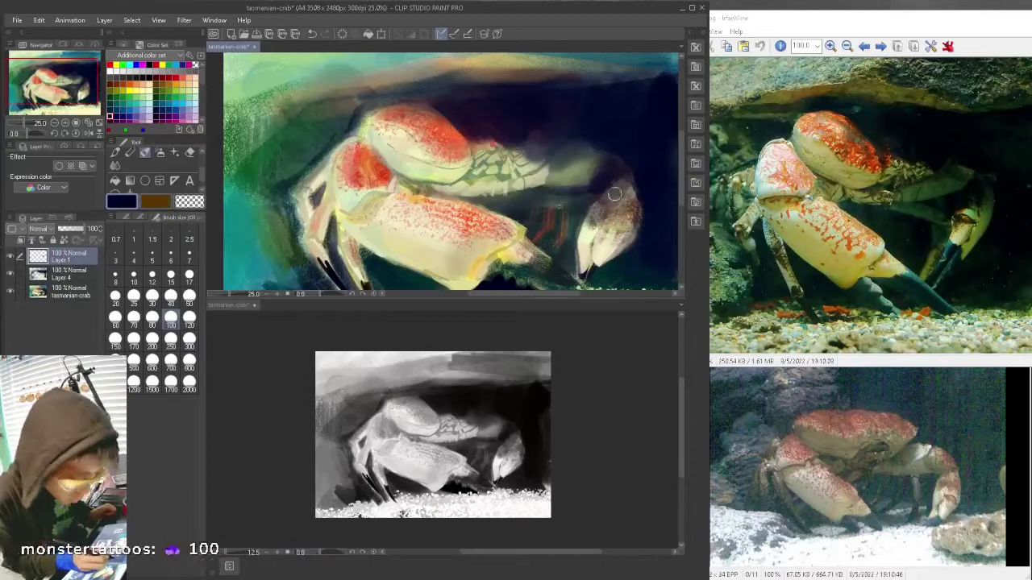
Step: Touch up the upper end of the far claw on Layer 4 with cream and soften it with the Blend tool
left_click(110, 91)
left_click(134, 298)
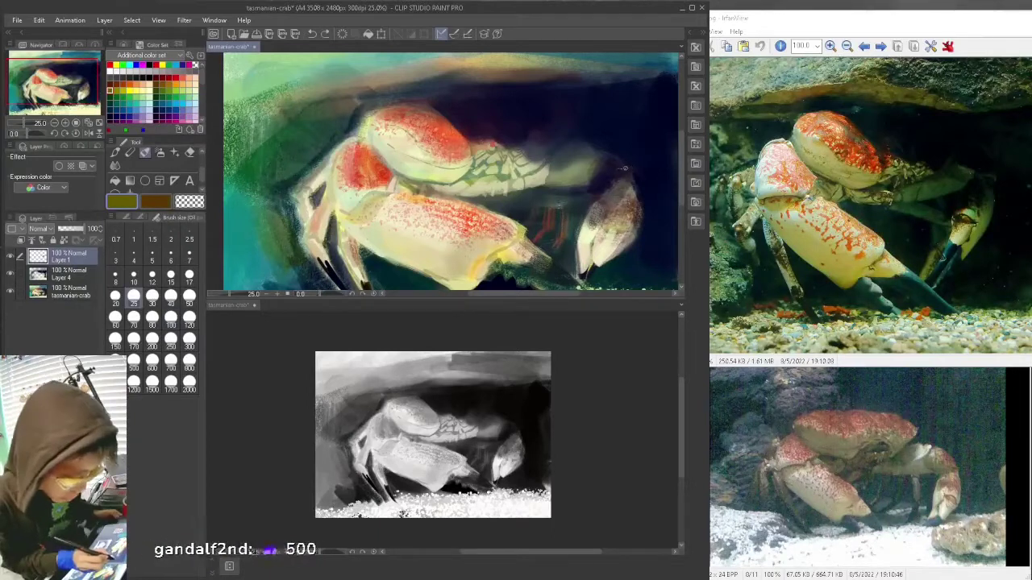
key("alt+[")
left_click(644, 187, "alt")
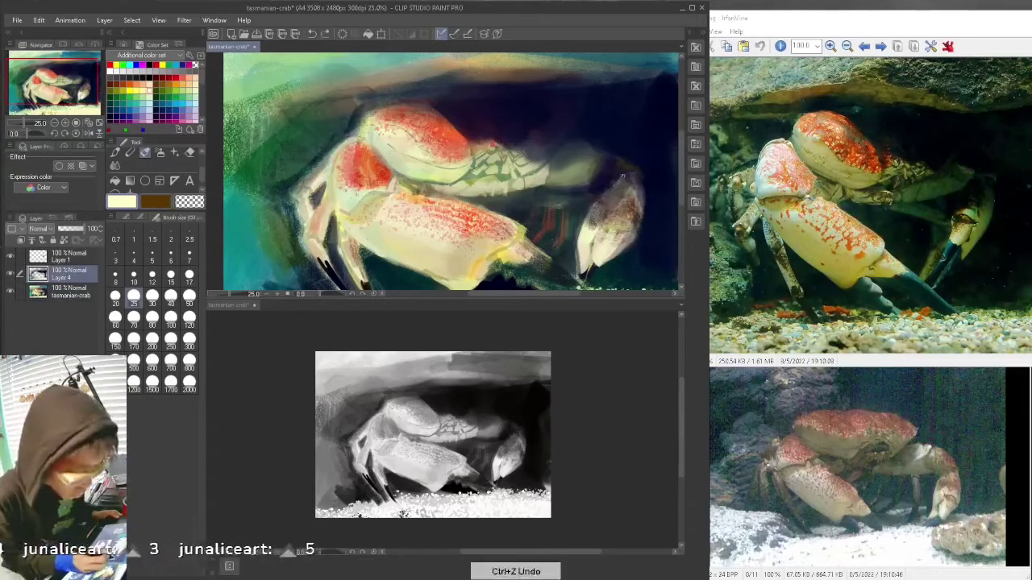
key("j")
left_click_drag(622, 164, 661, 171)
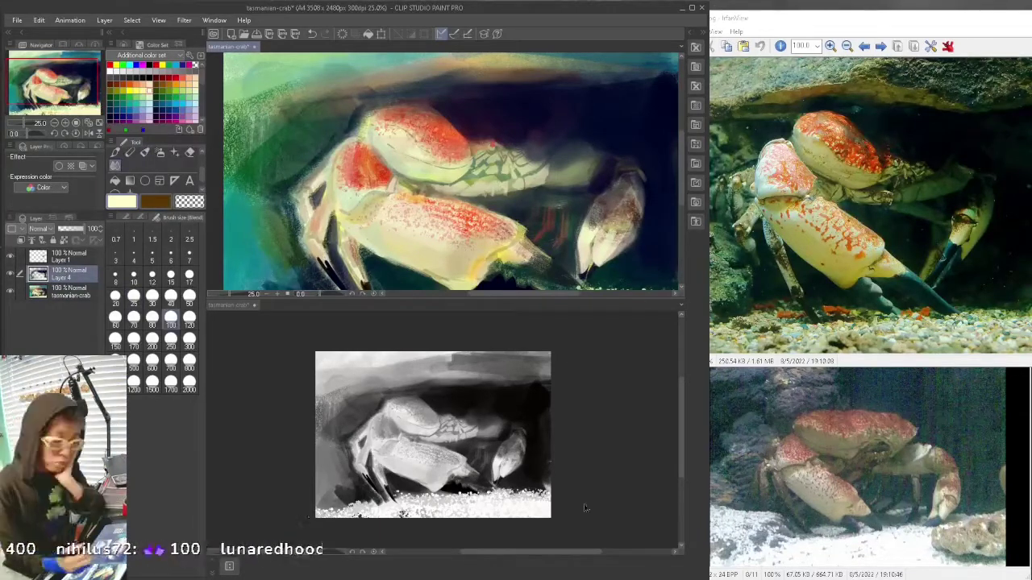
Step: Touch up the segmented mouthparts beside the shell on Layer 4 with the Oil paint brush at size 25
left_click(127, 217)
left_click(153, 307)
left_click(145, 152)
left_click(193, 217)
scroll(531, 173, "up", 2)
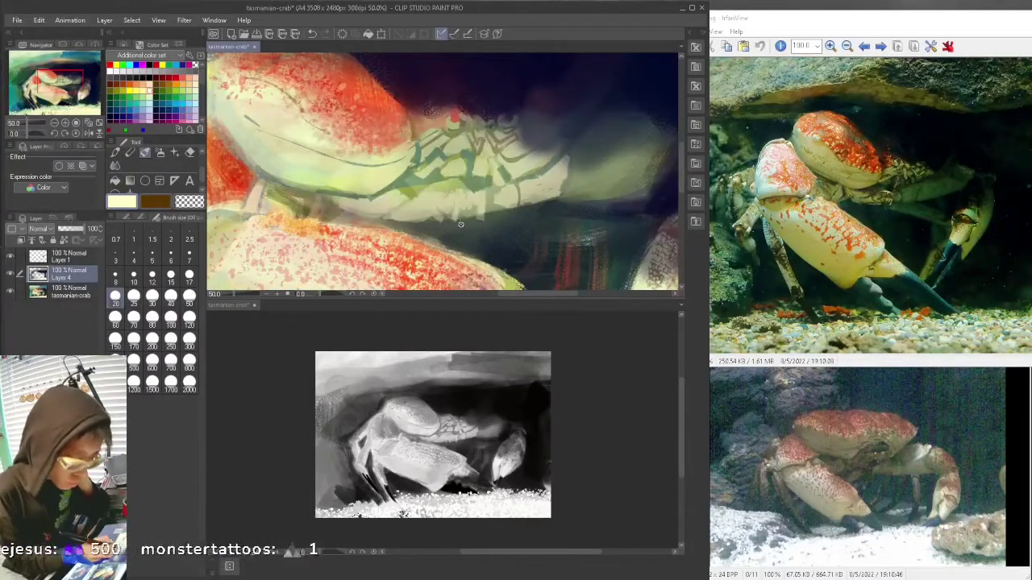
key("bracketright")
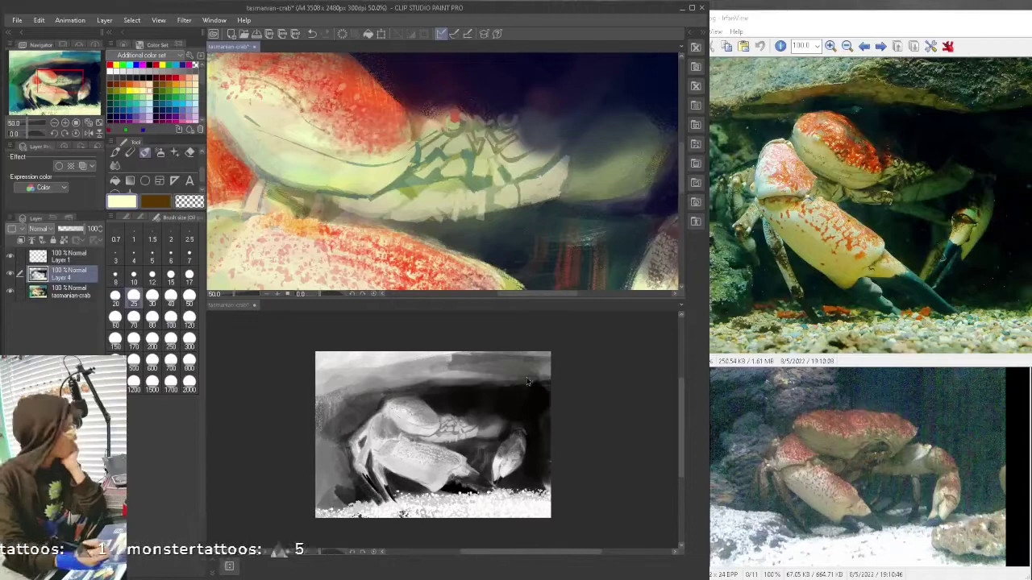
Step: Darken the background above and beside the shell with navy pen strokes at size 200
scroll(435, 160, "down", 3)
key("p")
key("p")
key("ctrl+z")
left_click(156, 110)
key("p")
left_click_drag(396, 100, 253, 109)
key("ctrl+z")
left_click_drag(301, 132, 278, 124)
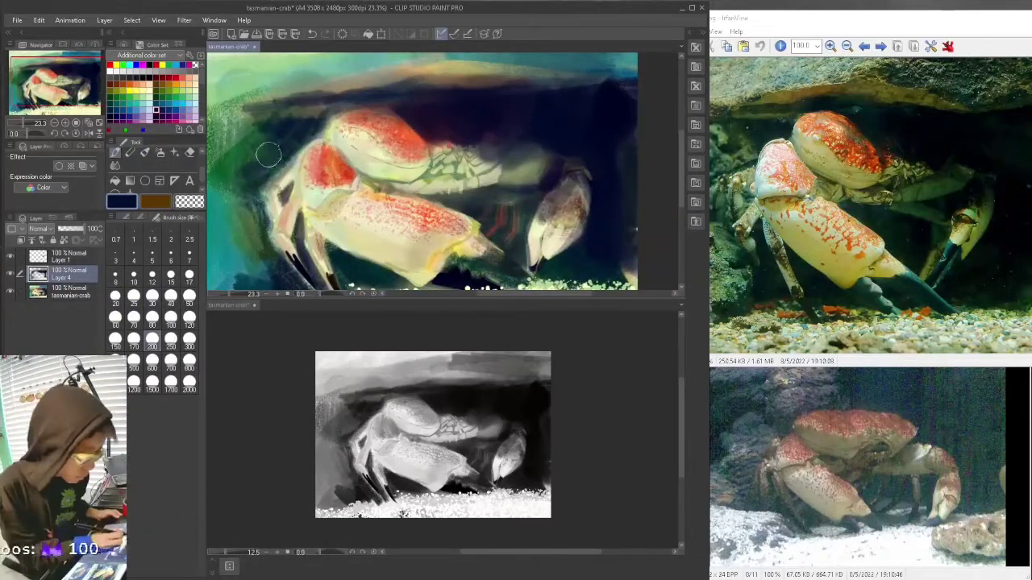
Step: Paint teal strokes on Layer 1 along the right end of the rock ledge
left_click(70, 256)
left_click(123, 97)
key("ctrl+z")
left_click(183, 104)
mouse_move(510, 78)
left_mouse_down()
mouse_move(571, 93)
mouse_move(619, 69)
left_mouse_up()
key("ctrl+z")
key("ctrl+z")
left_click(176, 98)
mouse_move(550, 76)
left_mouse_down()
mouse_move(593, 93)
mouse_move(627, 78)
left_mouse_up()
Step: Try light cream strokes around the far claw and the thin legs beside it
left_click(196, 78)
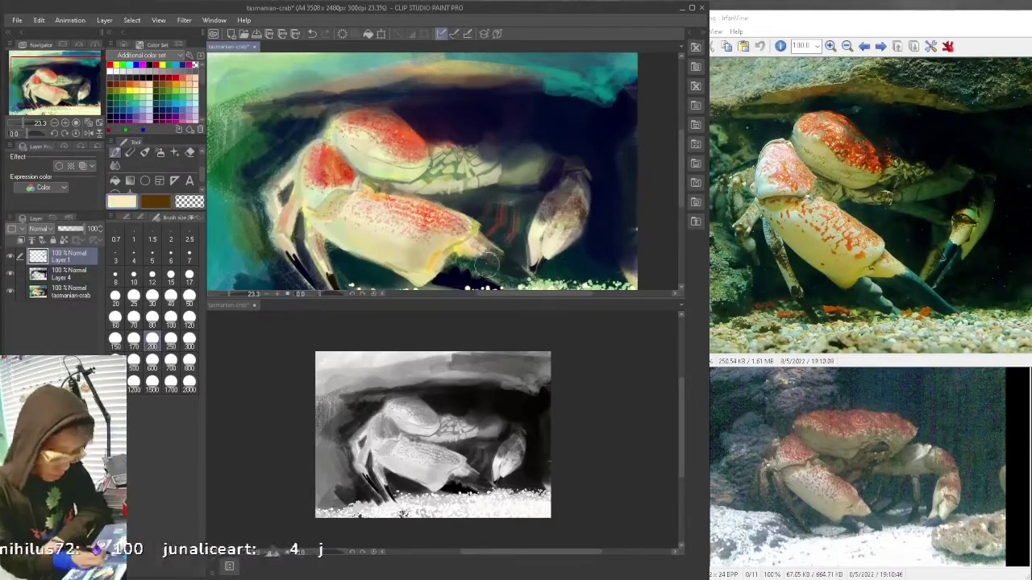
left_click_drag(559, 242, 575, 232)
left_click(195, 85)
mouse_move(583, 186)
left_mouse_down()
mouse_move(562, 203)
mouse_move(576, 177)
mouse_move(537, 219)
mouse_move(542, 198)
mouse_move(570, 208)
mouse_move(548, 185)
mouse_move(509, 239)
left_mouse_up()
key("ctrl+z")
key("ctrl+z")
key("ctrl+z")
Step: Paint short vertical orange-brown strokes for the thin legs hanging between the two claws
left_click(162, 83)
left_click(182, 84)
key("ctrl+z")
left_click_drag(514, 201, 511, 240)
left_click(515, 192)
left_click_drag(500, 196, 499, 219)
left_click_drag(489, 195, 486, 213)
key("ctrl+z")
left_click(156, 84)
left_click(152, 320)
Step: Add brown accent strokes to the shell and the front claw's joint with the pen at size 120
left_click(169, 103)
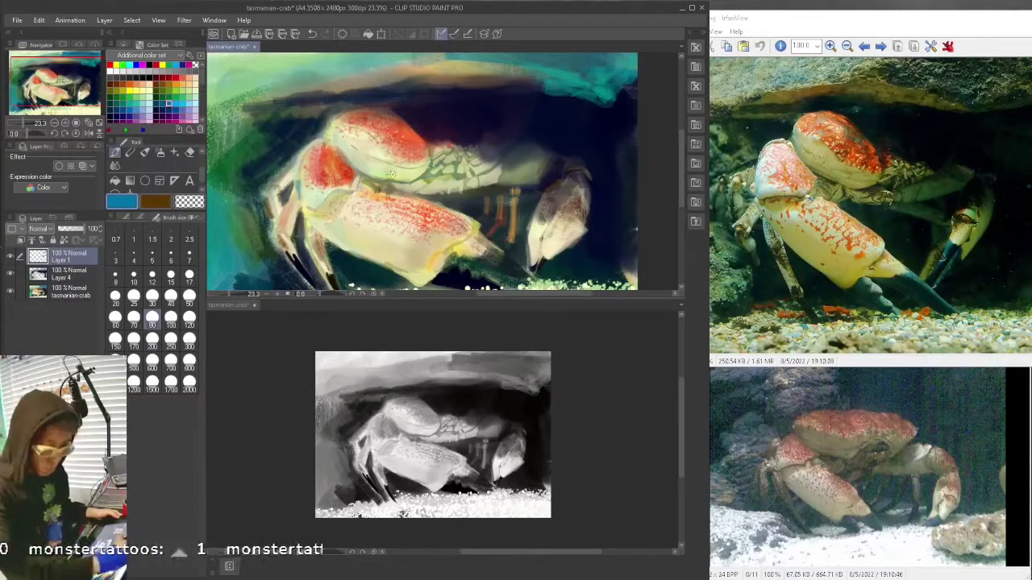
left_click(342, 208, "alt")
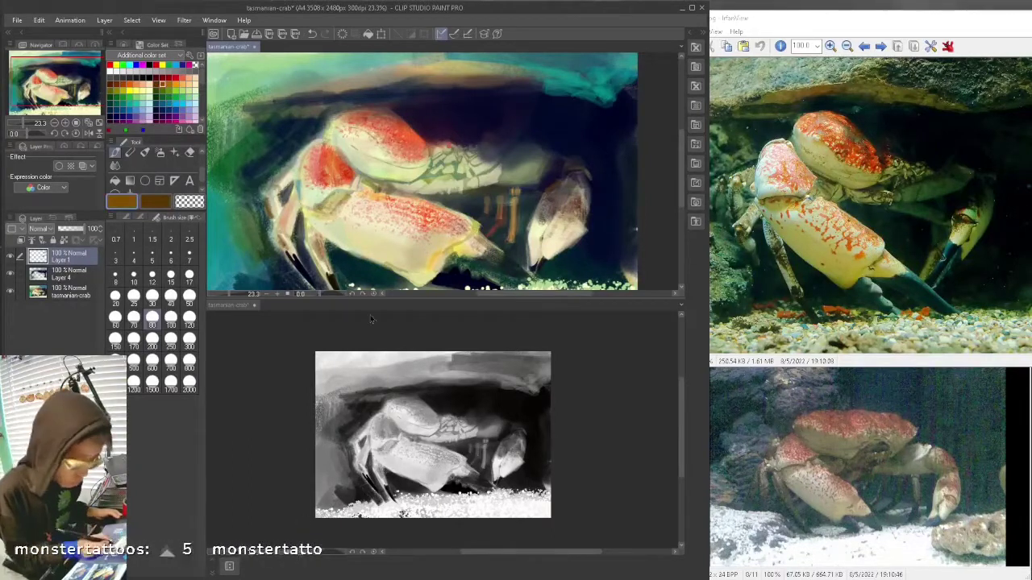
left_click(187, 321)
left_click_drag(393, 434, 434, 419)
left_click_drag(397, 272, 432, 285)
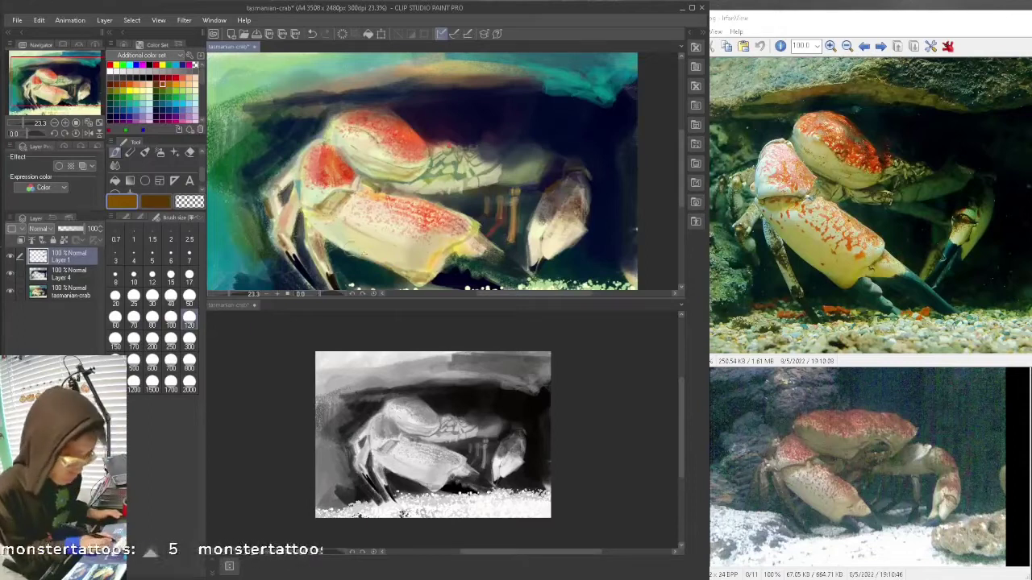
Step: Repaint the far claw's pincer with light cream and a sharp black tip
left_click(541, 258, "alt")
left_click(127, 217)
left_click(166, 308)
left_click_drag(556, 254, 540, 269)
left_click(554, 233, "alt")
mouse_move(551, 216)
left_mouse_down()
mouse_move(538, 250)
mouse_move(566, 237)
mouse_move(536, 229)
left_mouse_up()
Step: Tint the far claw green with the wet ink brush and check it in the enlarged grayscale view
left_click(190, 230)
left_click(166, 270)
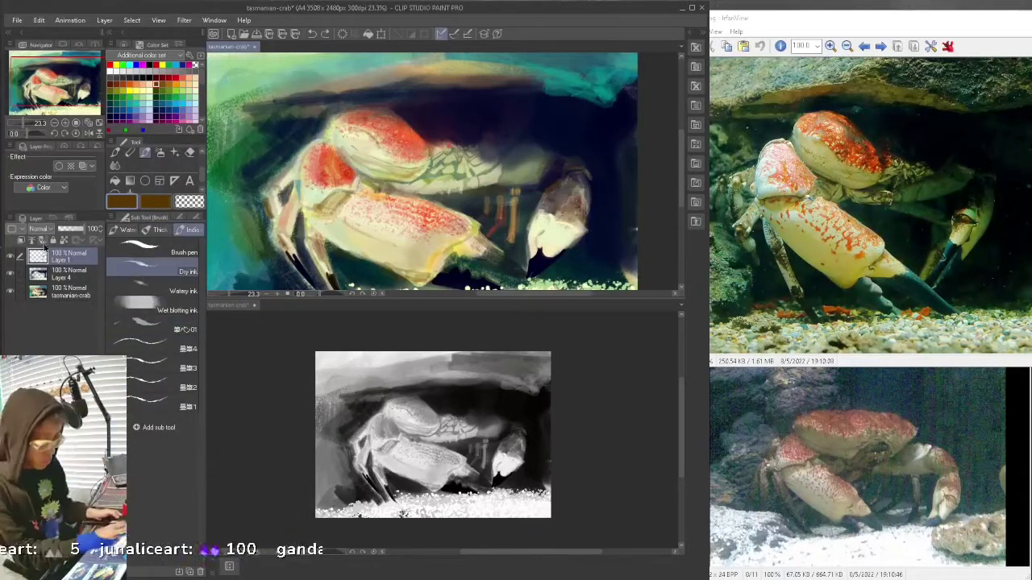
left_click(117, 166)
left_click(145, 152)
left_click(161, 307)
mouse_move(564, 208)
left_mouse_down()
mouse_move(545, 254)
mouse_move(555, 247)
left_mouse_up()
left_click(596, 124)
left_click(442, 430)
key("ctrl+plus")
key("ctrl+plus")
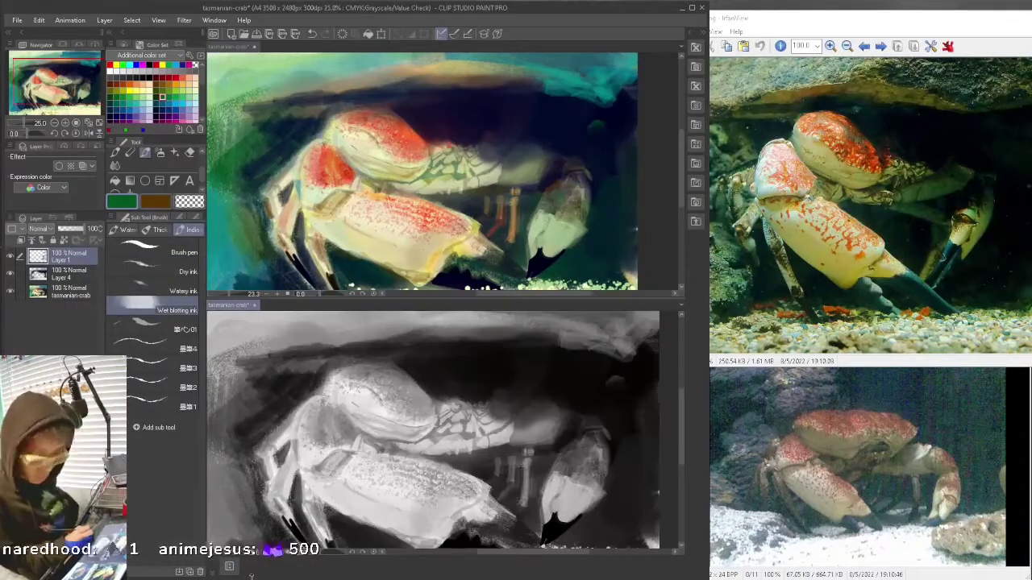
Step: Try erasing on Layer 4 above the shell with the Soft eraser at size 250
left_click(69, 274)
left_click(176, 78)
left_click(189, 152)
left_click(191, 272)
left_click(196, 217)
left_click(171, 340)
left_click(396, 131)
left_click_drag(415, 106, 449, 106)
key("ctrl+z")
key("ctrl+z")
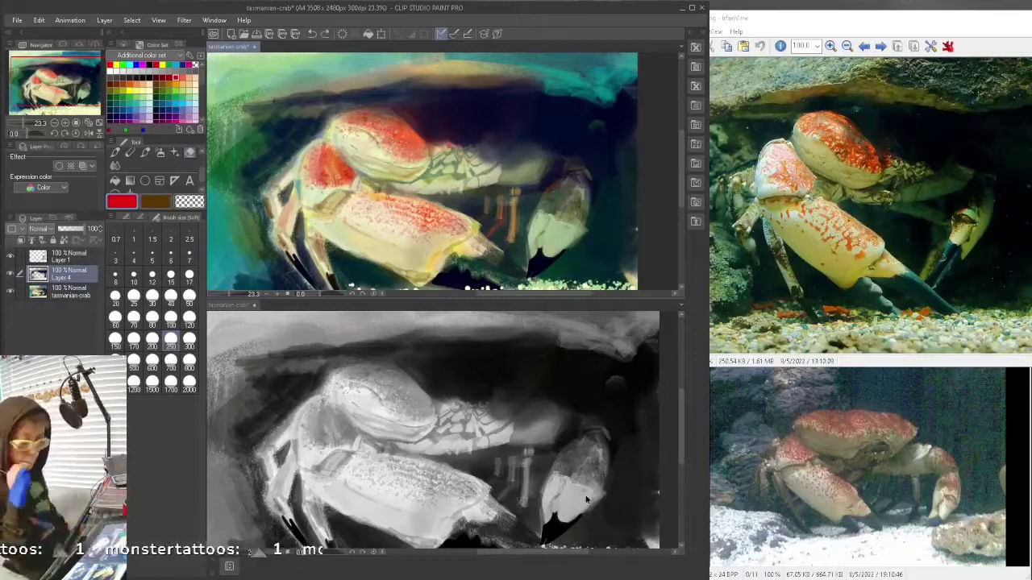
Step: Maximize the program window, close the grayscale canvas window and fit the painting to the view
left_click(691, 8)
left_click(209, 19)
left_click_drag(233, 307, 287, 45)
left_click(303, 46)
left_click(348, 554)
key("ctrl+0")
Step: Soften patches of the sand and its far edge with the Blend tool at size 100, and save the painting
key("j")
left_click_drag(508, 518, 472, 527)
left_click_drag(387, 524, 371, 527)
mouse_move(869, 465)
left_mouse_down()
mouse_move(786, 480)
mouse_move(860, 454)
mouse_move(774, 471)
left_mouse_up()
mouse_move(873, 466)
left_mouse_down()
mouse_move(878, 441)
mouse_move(878, 458)
left_mouse_up()
left_click(63, 255)
left_click(13, 20)
left_click(24, 111)
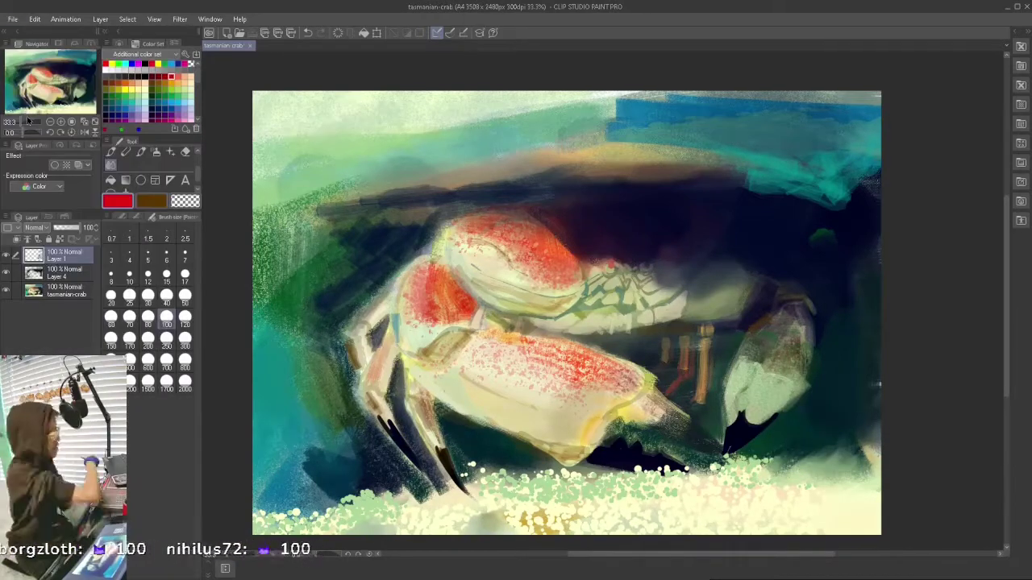
Step: Restore the smaller program window and paint navy gaps between the segmented mouthparts with the Oil paint brush
left_click(1017, 7)
left_click(157, 109)
left_click(145, 153)
left_click(126, 217)
left_click(158, 230)
left_click(165, 327)
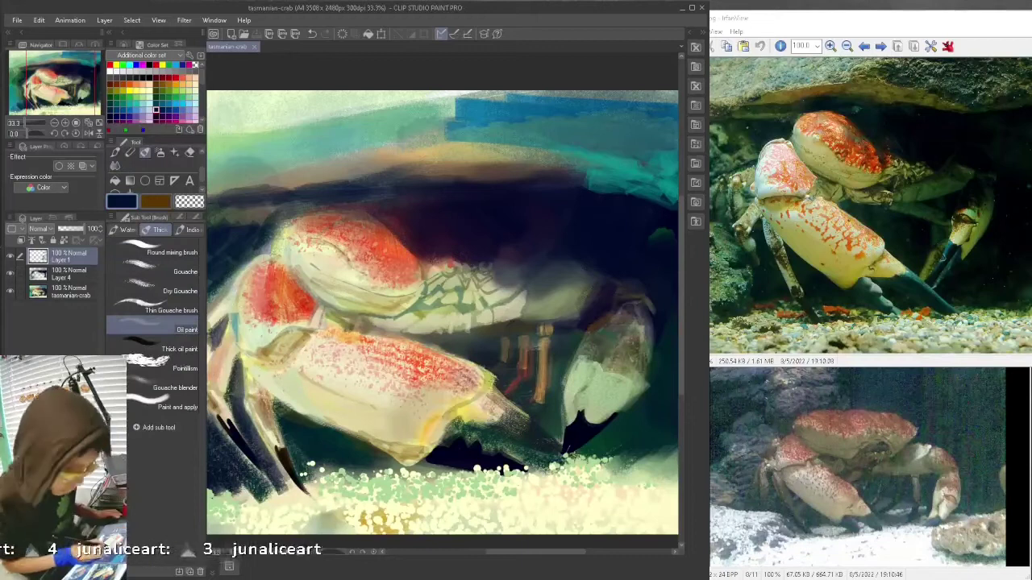
mouse_move(466, 294)
left_mouse_down()
mouse_move(448, 306)
mouse_move(473, 309)
mouse_move(458, 313)
mouse_move(471, 298)
mouse_move(498, 298)
mouse_move(464, 297)
left_mouse_up()
left_click(179, 304)
left_click(198, 218)
key("bracketleft")
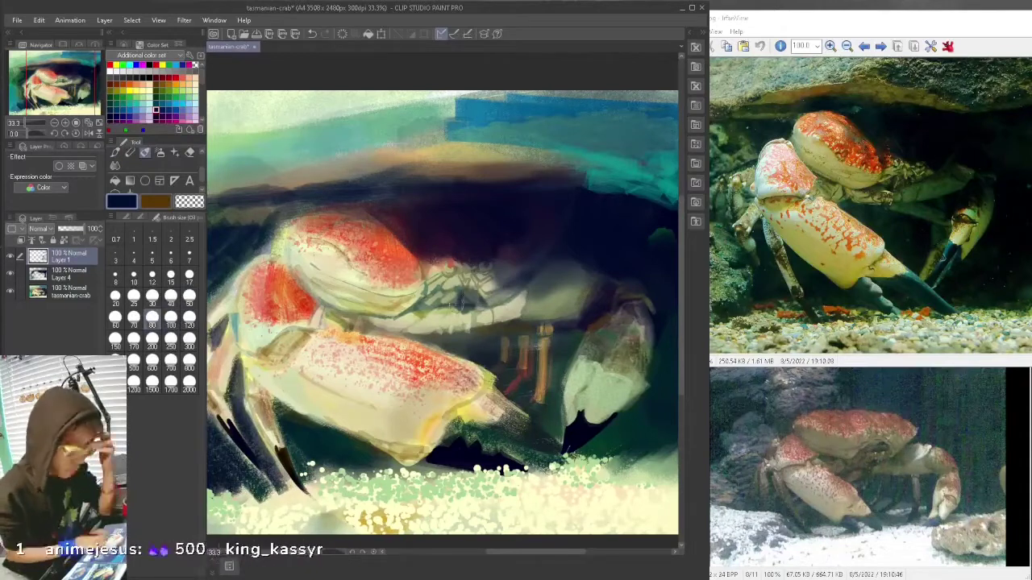
left_click(176, 218)
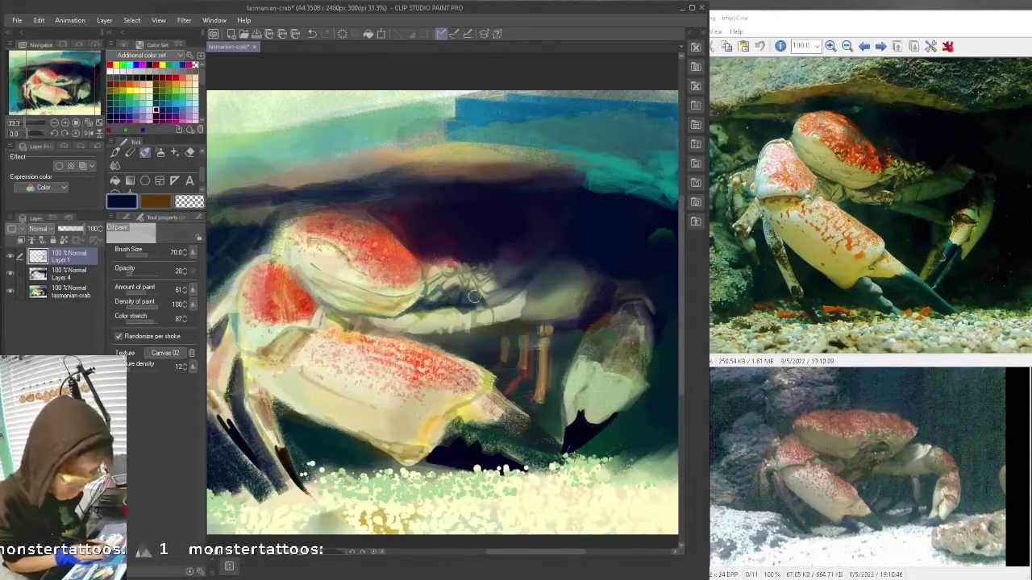
left_click(125, 217)
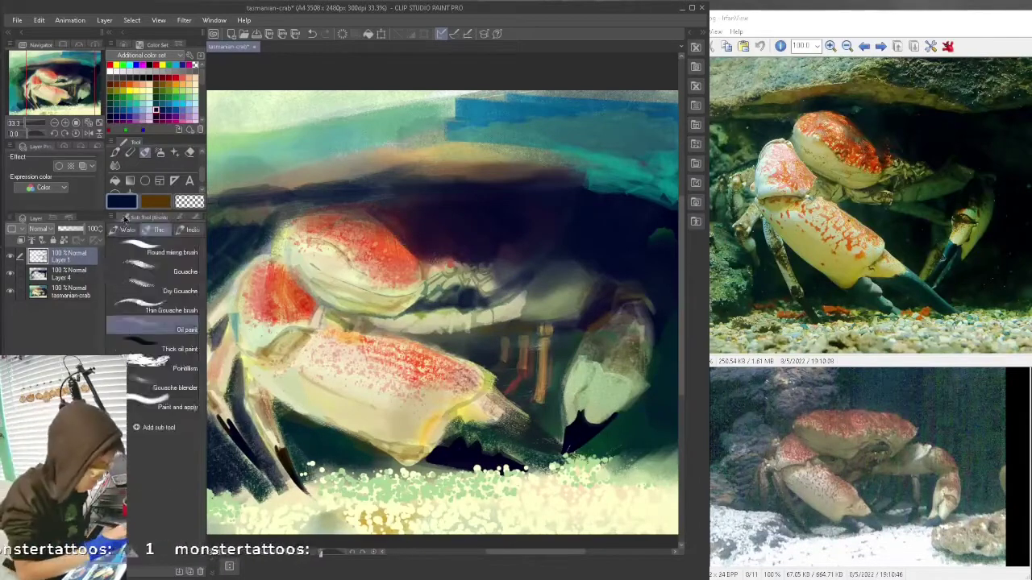
Step: Lower Layer 1's opacity to 40% and add a raster layer above it, locking the layers beneath
left_click(115, 153)
left_click(69, 229)
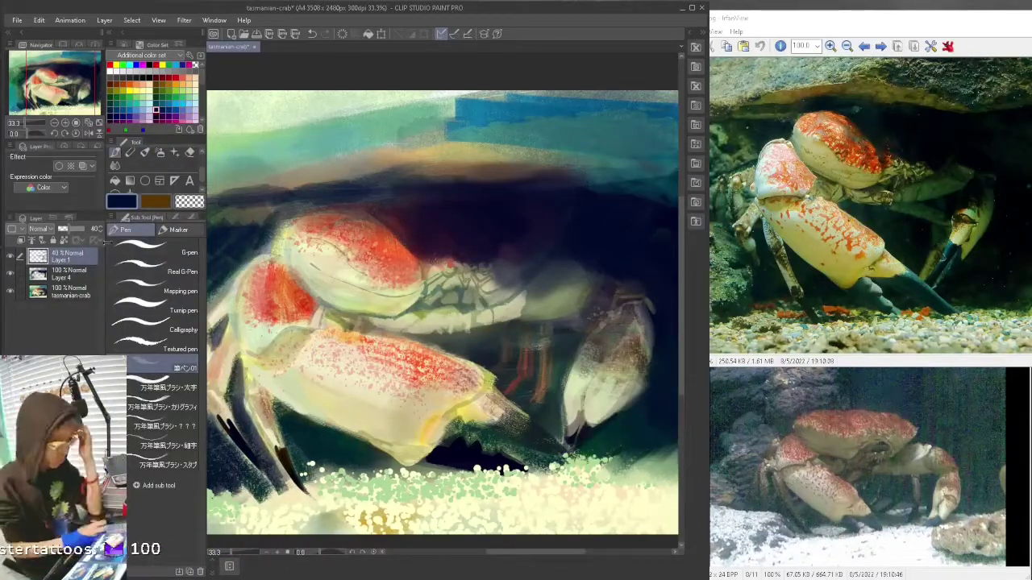
left_click(104, 21)
left_click(165, 34)
left_click(71, 309)
left_click(53, 240)
Step: Draw navy and olive marks in the gaps between the mouthparts on Layer 2 with the calligraphy fountain pen brush
left_click(164, 407)
left_click(69, 256)
left_click_drag(351, 369, 406, 431)
key("ctrl+z")
left_click(157, 207)
left_click(157, 91)
left_click_drag(342, 322, 428, 416)
key("ctrl+z")
left_click(121, 202)
key("ctrl+z")
left_click_drag(460, 288, 464, 308)
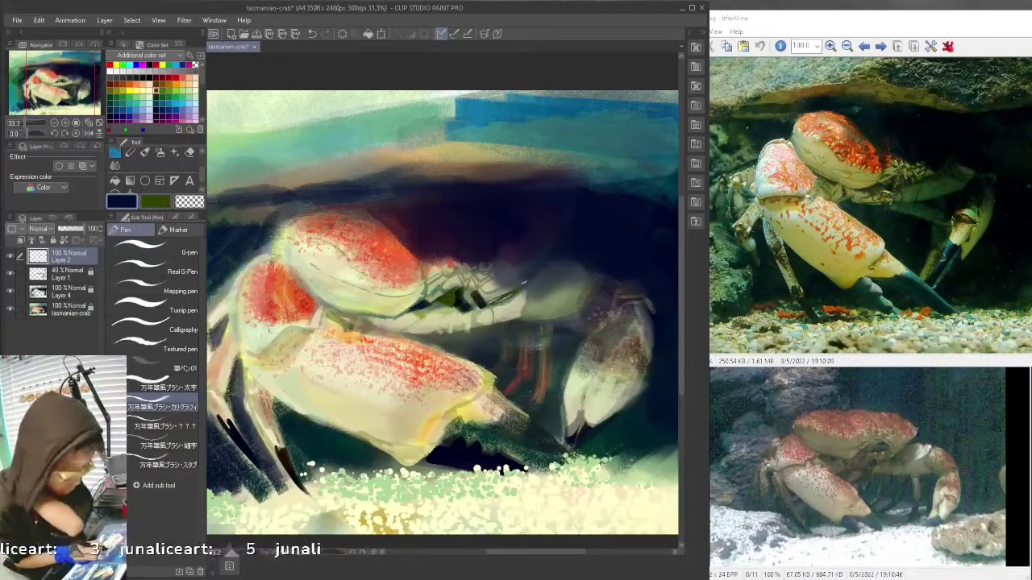
key("ctrl+z")
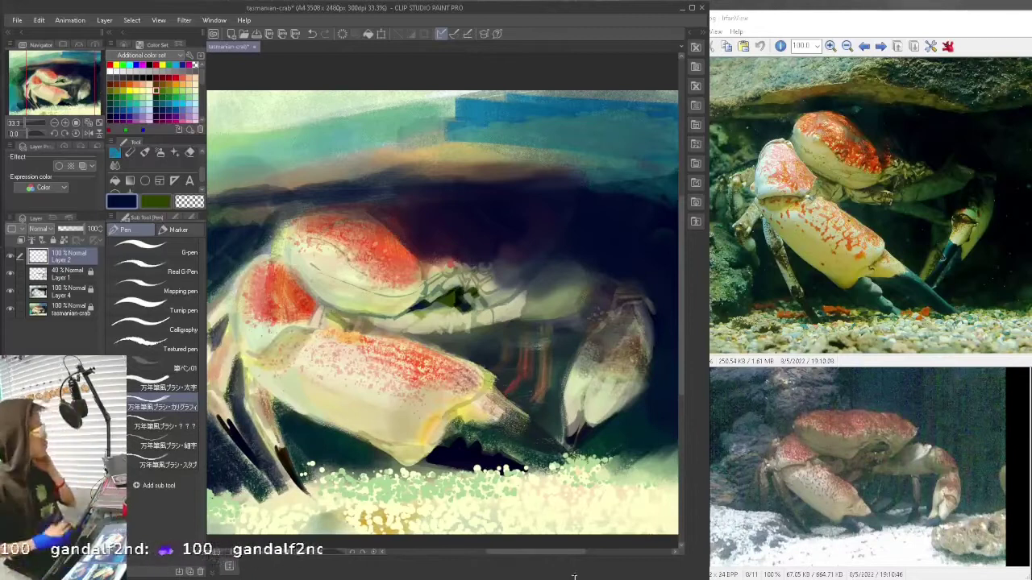
left_click(184, 20)
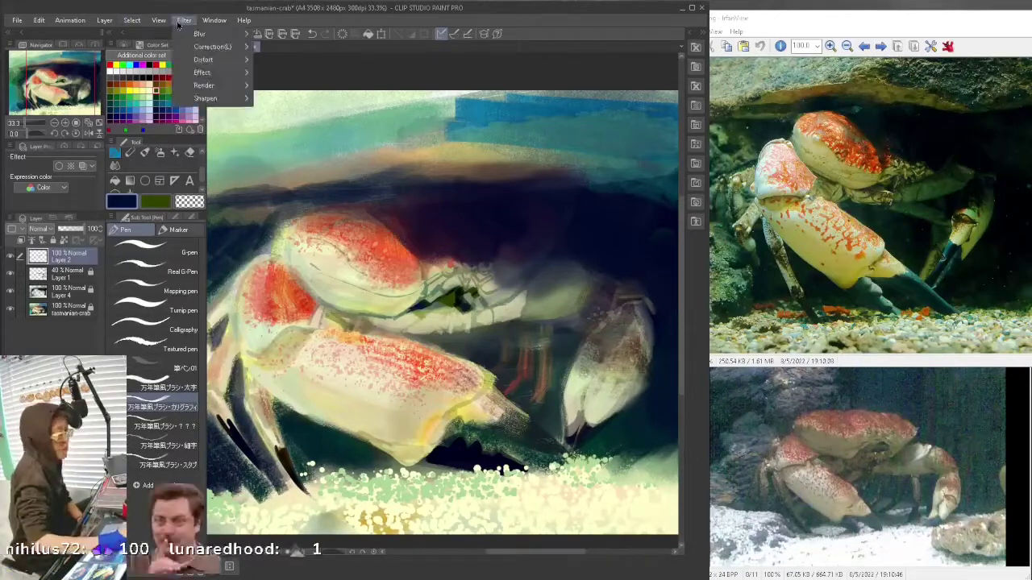
mouse_move(159, 20)
left_click(346, 370)
left_click(649, 164)
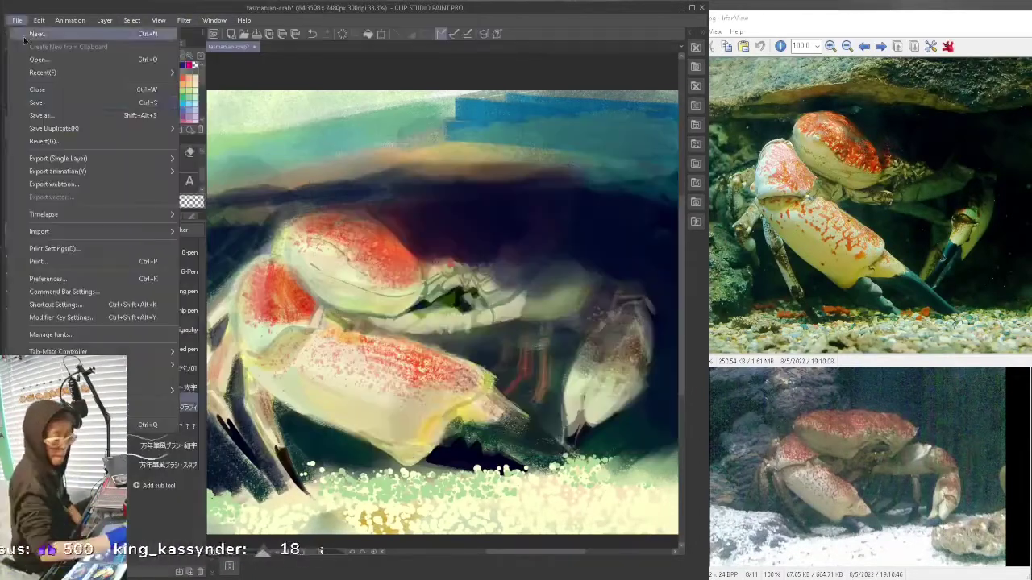
Step: Brush soft green over the dim area between the mouthparts and the far claw on Layer 2
left_click(162, 90)
left_click(160, 153)
left_click(153, 247)
mouse_move(504, 310)
left_mouse_down()
mouse_move(577, 278)
mouse_move(652, 398)
left_mouse_up()
Step: Dab peach onto the sand along the painting's lower edge with the Pointillism brush, and save the painting
left_click(172, 101)
left_click(166, 78)
left_click(145, 152)
left_click(155, 366)
key("ctrl+minus")
key("ctrl+minus")
key("ctrl+minus")
mouse_move(419, 385)
left_mouse_down()
mouse_move(472, 392)
mouse_move(411, 384)
left_mouse_up()
left_click(17, 20)
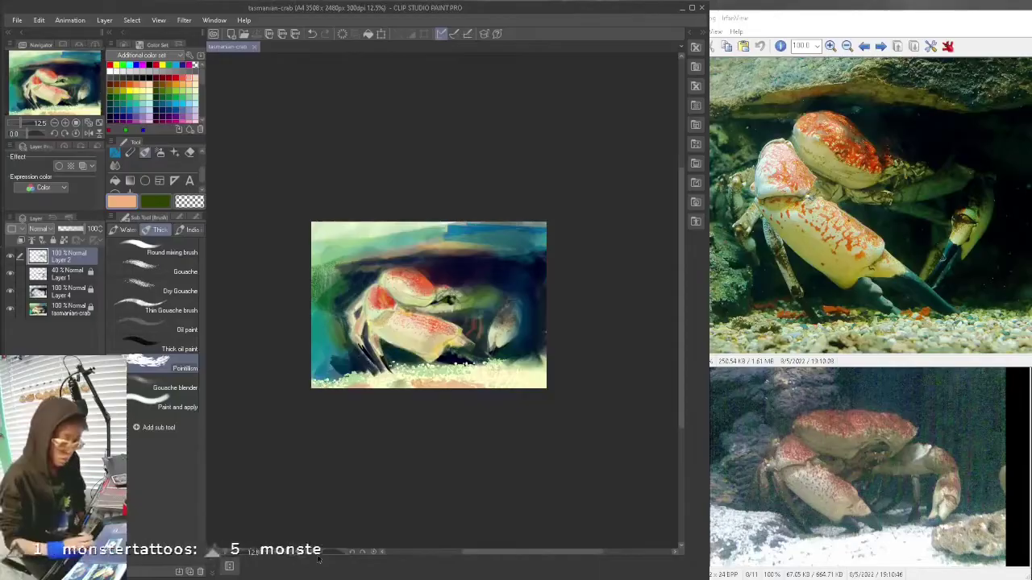
Step: Review the painting at several zoom levels, put away the reference photos and maximize the painting window
key("ctrl+plus")
key("ctrl+plus")
key("ctrl+plus")
key("ctrl+plus")
key("ctrl+plus")
key("ctrl+plus")
key("ctrl+minus")
key("ctrl+minus")
key("ctrl+minus")
double_click(735, 18)
left_click(1020, 7)
double_click(837, 446)
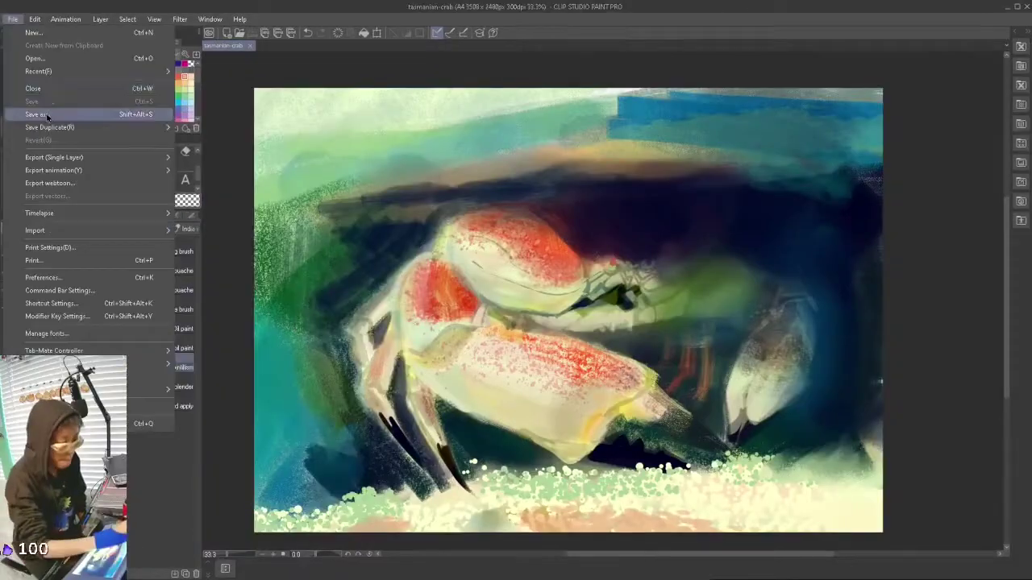
Step: Save a PNG version of the painting as tasmanian-crab-badlydrawn.png
left_click(49, 108)
left_click(290, 248)
left_click(121, 295)
key("Return")
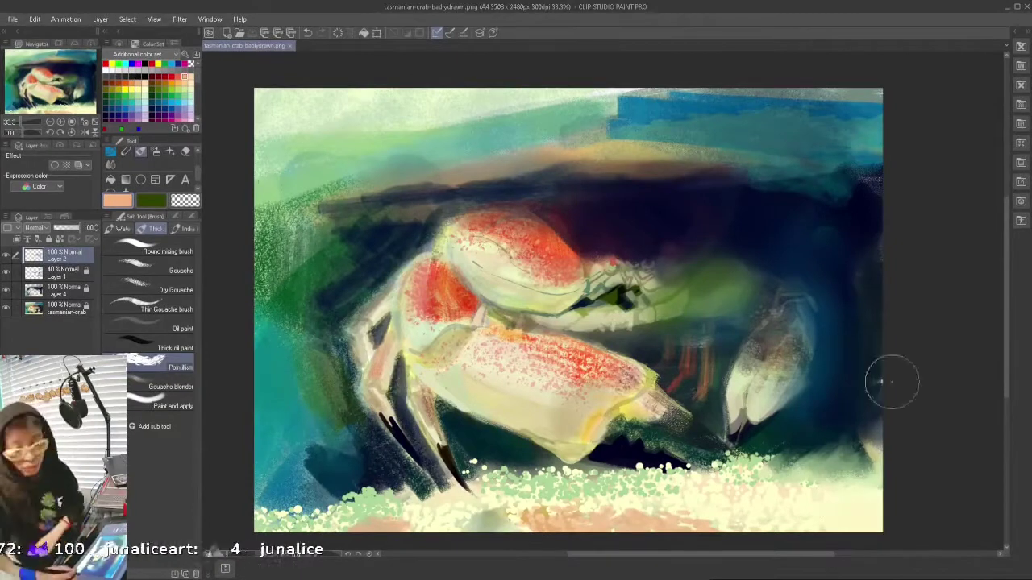
Step: Switch to the Blend tool, unlock Layer 4 and the tasmanian-crab layer, and save the file again
key("j")
left_click(64, 291)
left_click(49, 240)
left_click(64, 309)
left_click(49, 239)
key("ctrl+shift+s")
key("Return")
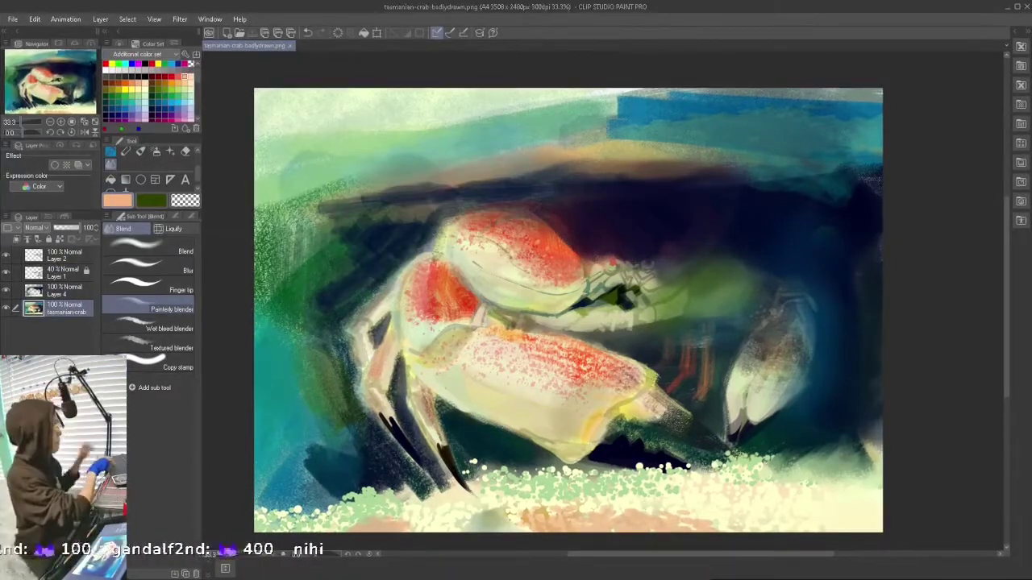
Step: Use the painting's timelapse option and inspect the mouthparts at 100% zoom
left_click(12, 19)
mouse_move(36, 212)
left_click(221, 214)
key("ctrl+plus")
key("ctrl+plus")
key("ctrl+plus")
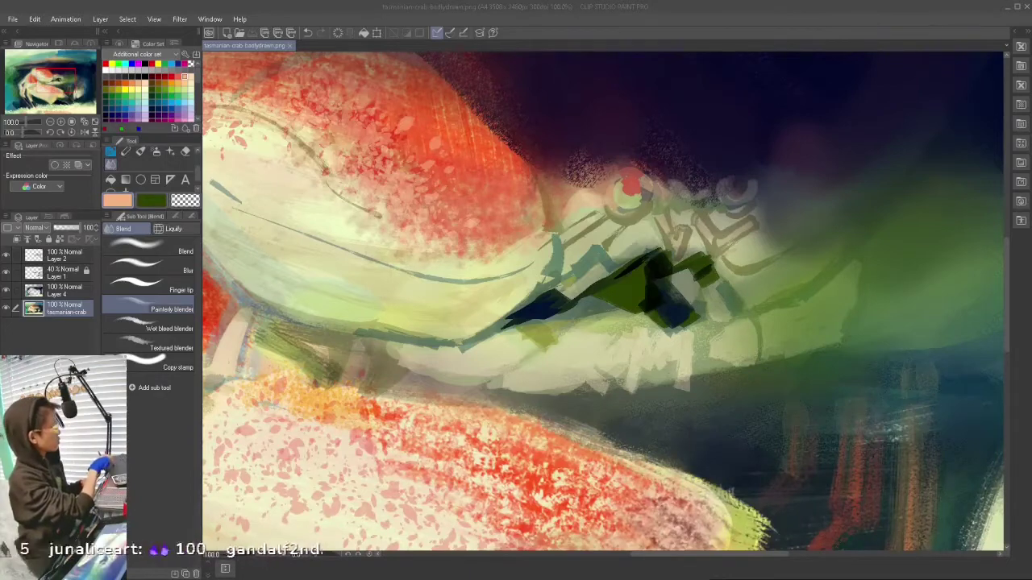
Step: Minimize the painting, switch to MediBang Paint Pro and start a new canvas
left_click(1007, 6)
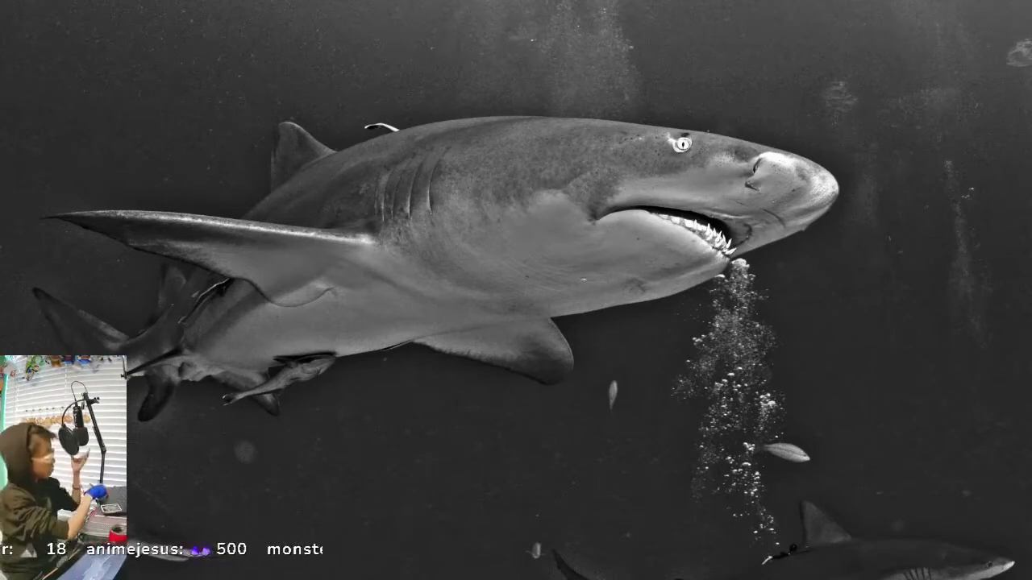
key("alt+Tab")
key("alt+Tab")
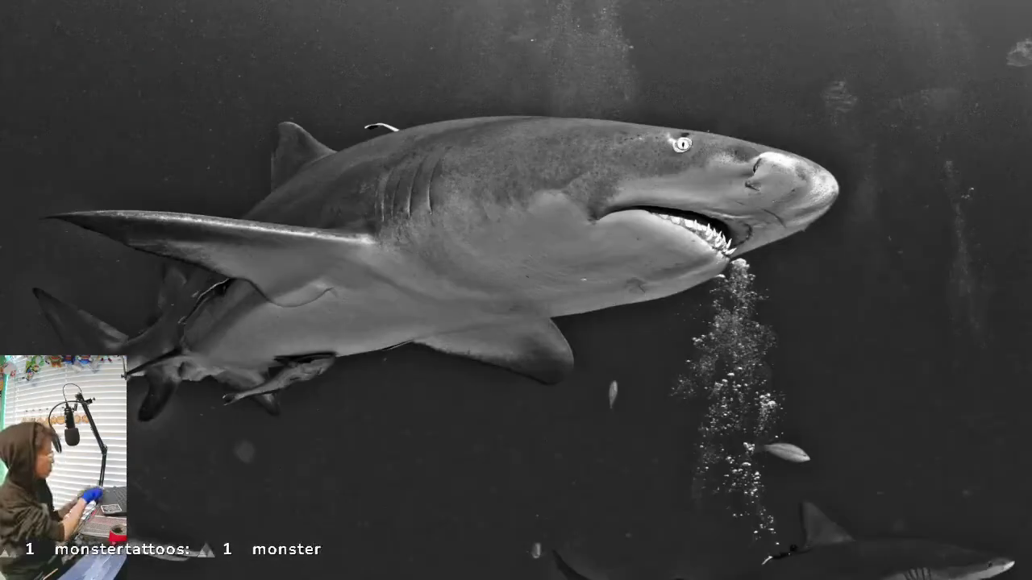
key("alt+Tab")
left_click(812, 94)
left_click(12, 18)
left_click(25, 33)
Step: Fill Layer1 with the Grey palette colour and lock it, with a new layer added above
left_click(9, 162)
left_click(56, 56)
left_click(475, 306)
left_click_drag(68, 210, 69, 217)
left_click(62, 216)
left_click(242, 177)
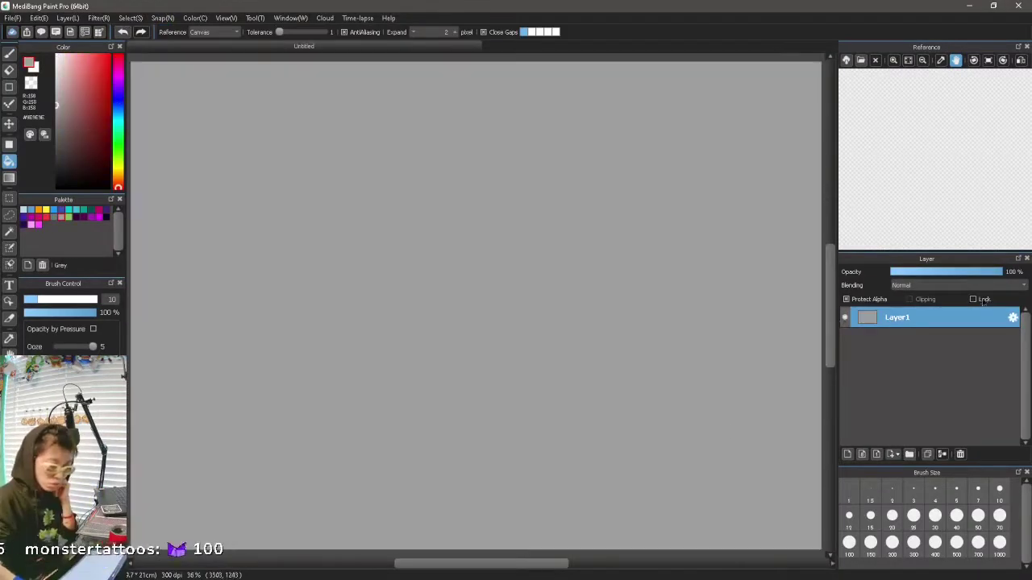
left_click(973, 299)
left_click(847, 455)
Step: Try MediBang blue strokes with the brush at size 25 on Layer2, and undo them
left_click(106, 217)
left_click(30, 210)
left_click(9, 53)
left_click(914, 517)
left_click_drag(288, 267, 678, 362)
key("ctrl+z")
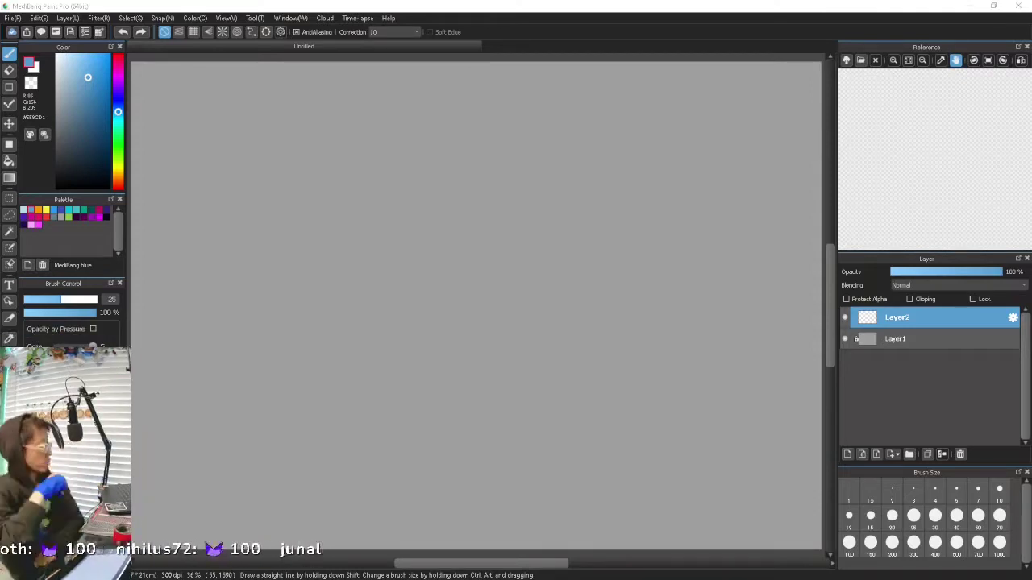
left_click(339, 292)
key("ctrl+z")
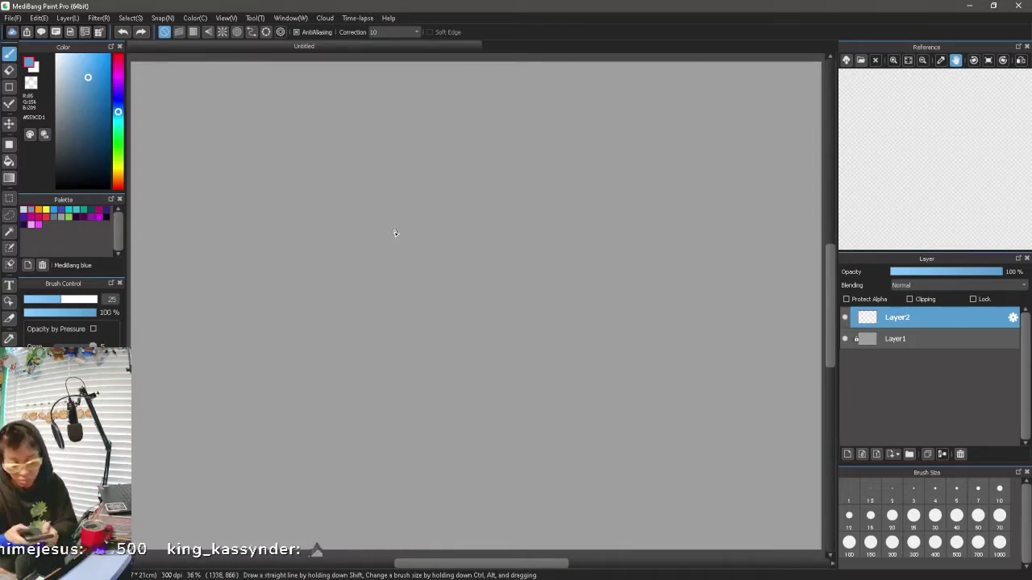
Step: Switch to Clip Studio Paint and create a new A5 illustration, 2480 x 1748 px at 300 dpi with grey paper
key("alt+Tab")
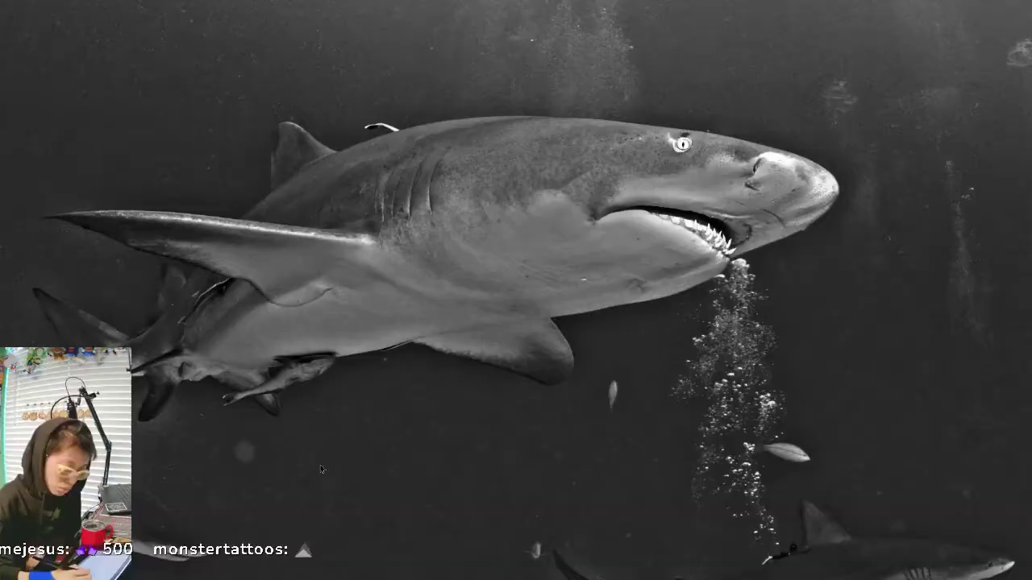
key("alt+Tab")
key("ctrl+n")
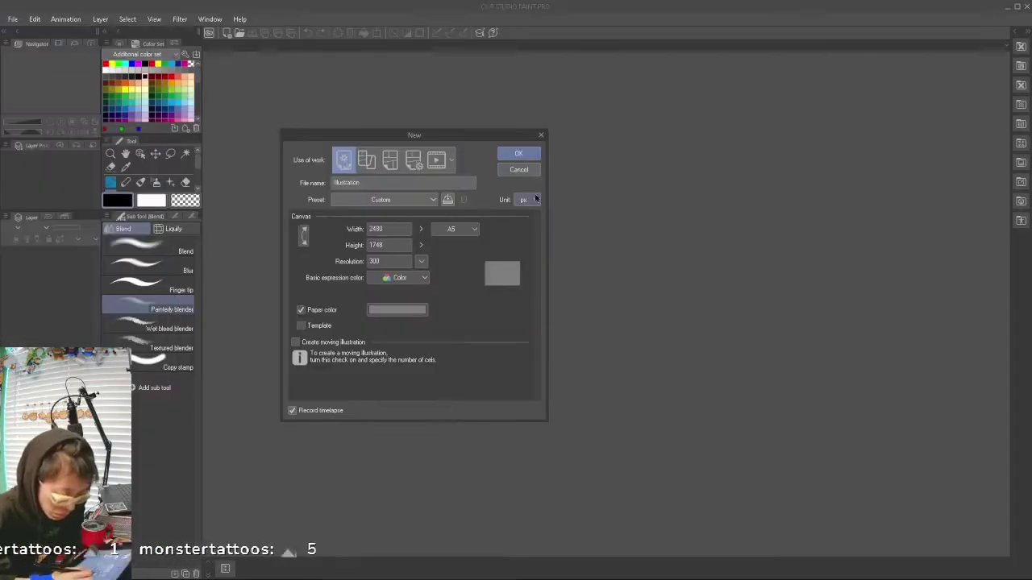
key("Return")
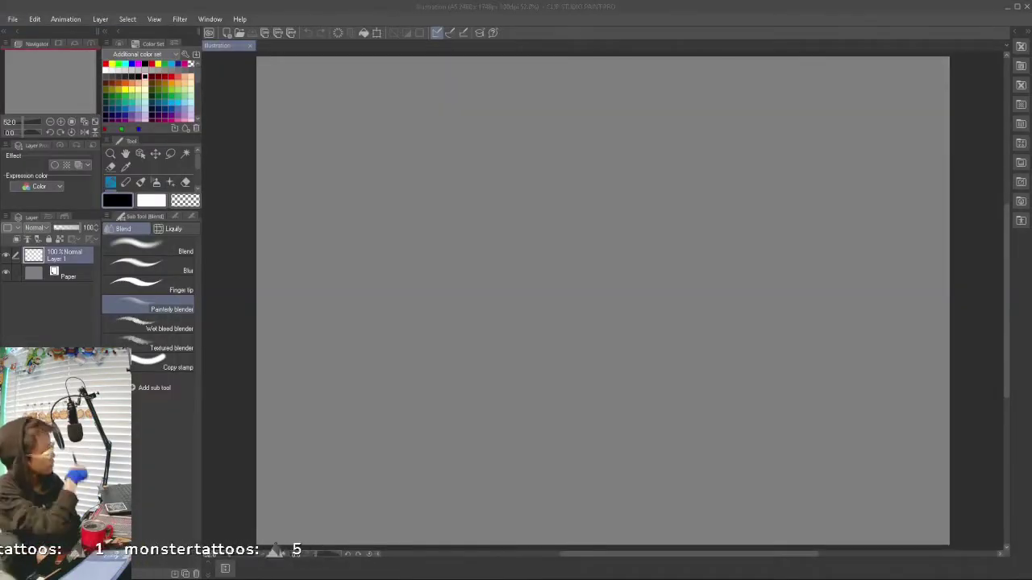
Step: Choose a drawing pen and set the secondary colour to light blue
left_click(126, 182)
key("ctrl+z")
mouse_move(354, 300)
left_mouse_down()
mouse_move(746, 299)
mouse_move(642, 298)
left_mouse_up()
left_click(152, 200)
left_click(185, 119)
key("ctrl+z")
left_click(191, 102)
Step: Try calligraphy fountain pen strokes in navy and light blue on the grey canvas, and undo them
left_click_drag(361, 242, 541, 201)
key("ctrl+z")
left_click(118, 200)
left_click_drag(449, 170, 449, 327)
key("ctrl+z")
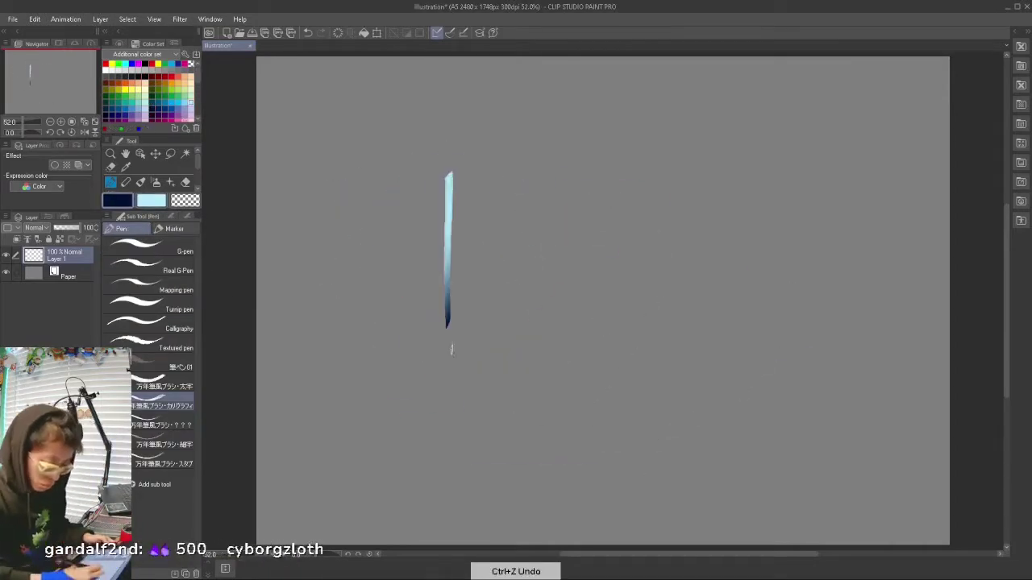
Step: Try strokes with the 万年筆風ブラシ・太字 brush and other pen brushes, undoing each one
left_click(165, 384)
left_click_drag(414, 230, 427, 310)
key("ctrl+z")
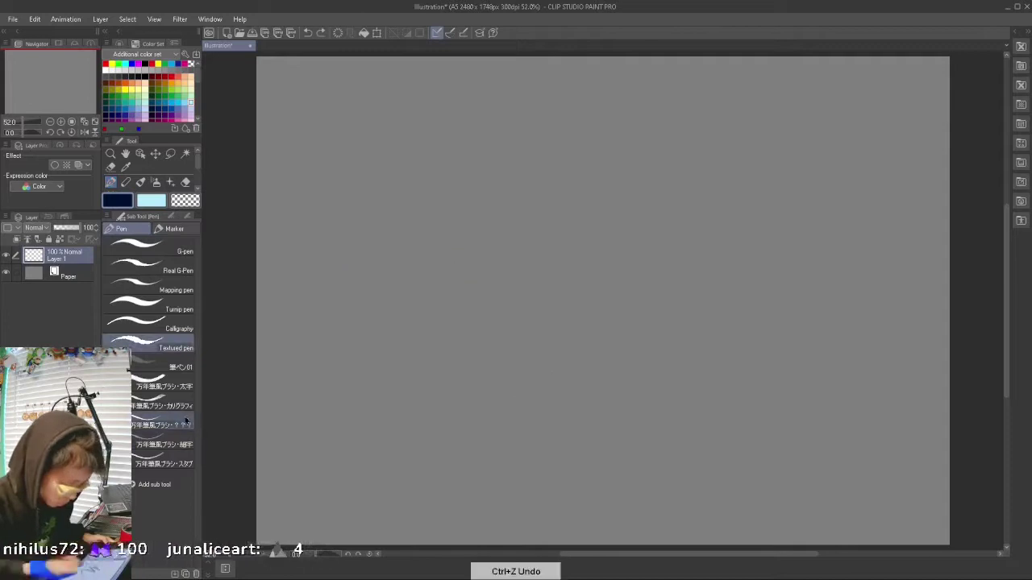
left_click_drag(367, 208, 441, 454)
key("ctrl+z")
Step: Try pen strokes at brush sizes 50 and 30, undoing each one
left_click(184, 298)
left_click_drag(377, 240, 474, 293)
key("ctrl+z")
left_click(147, 298)
key("ctrl+alt+0")
left_click_drag(359, 290, 410, 424)
key("ctrl+z")
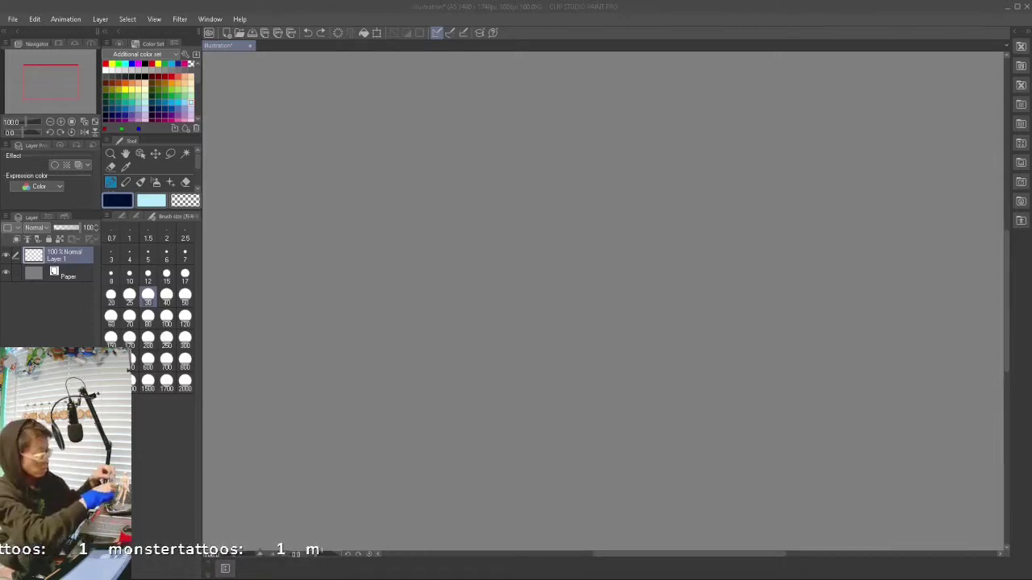
key("ctrl+z")
mouse_move(395, 191)
left_mouse_down()
mouse_move(422, 185)
mouse_move(401, 239)
left_mouse_up()
mouse_move(423, 175)
left_mouse_down()
mouse_move(396, 188)
mouse_move(439, 235)
left_mouse_up()
mouse_move(397, 245)
left_mouse_down()
mouse_move(433, 241)
mouse_move(422, 306)
left_mouse_up()
left_click_drag(419, 248, 429, 302)
left_click_drag(421, 306, 466, 343)
key("ctrl+z")
key("ctrl+z")
key("ctrl+z")
key("ctrl+z")
key("ctrl+z")
key("ctrl+z")
key("ctrl+z")
key("ctrl+z")
key("ctrl+z")
key("ctrl+z")
left_click_drag(416, 217, 463, 218)
left_click_drag(434, 202, 436, 274)
mouse_move(413, 279)
left_mouse_down()
mouse_move(465, 264)
mouse_move(432, 364)
left_mouse_up()
left_click_drag(442, 280, 445, 358)
mouse_move(432, 363)
left_mouse_down()
mouse_move(484, 406)
mouse_move(460, 442)
left_mouse_up()
key("ctrl+z")
key("ctrl+z")
key("ctrl+z")
key("ctrl+z")
key("ctrl+z")
key("ctrl+z")
key("ctrl+z")
left_click_drag(409, 257, 469, 261)
mouse_move(419, 253)
left_mouse_down()
mouse_move(407, 276)
mouse_move(433, 381)
left_mouse_up()
key("ctrl+z")
mouse_move(431, 284)
left_mouse_down()
mouse_move(446, 376)
mouse_move(487, 428)
left_mouse_up()
left_click_drag(469, 283, 458, 364)
key("ctrl+z")
key("ctrl+z")
key("ctrl+z")
key("ctrl+z")
key("ctrl+z")
key("ctrl+z")
key("ctrl+z")
key("ctrl+z")
key("ctrl+z")
key("ctrl+z")
Step: Sketch the thighs and standing leg of a walking figure in navy and light blue pen strokes, undoing stray strokes
left_click_drag(467, 237, 454, 350)
mouse_move(427, 254)
left_mouse_down()
mouse_move(436, 353)
mouse_move(426, 469)
left_mouse_up()
mouse_move(460, 345)
left_mouse_down()
mouse_move(457, 464)
mouse_move(453, 456)
left_mouse_up()
key("ctrl+z")
left_click_drag(423, 240, 405, 348)
key("ctrl+z")
mouse_move(388, 219)
left_mouse_down()
mouse_move(415, 349)
mouse_move(463, 428)
left_mouse_up()
left_click_drag(390, 353, 482, 448)
key("ctrl+z")
key("ctrl+z")
key("ctrl+z")
key("ctrl+z")
Step: Add the trailing lower leg, the hip outline and the torso's centre line to the walking figure in navy and light blue
mouse_move(436, 246)
left_mouse_down()
mouse_move(405, 346)
mouse_move(376, 230)
left_mouse_up()
mouse_move(386, 220)
left_mouse_down()
mouse_move(405, 349)
mouse_move(486, 437)
left_mouse_up()
left_click_drag(405, 371, 511, 479)
left_click_drag(494, 446, 507, 477)
left_click_drag(457, 190, 474, 236)
left_click_drag(387, 206, 376, 248)
left_click_drag(387, 204, 457, 192)
left_click_drag(1006, 310, 1006, 290)
left_click_drag(431, 163, 436, 297)
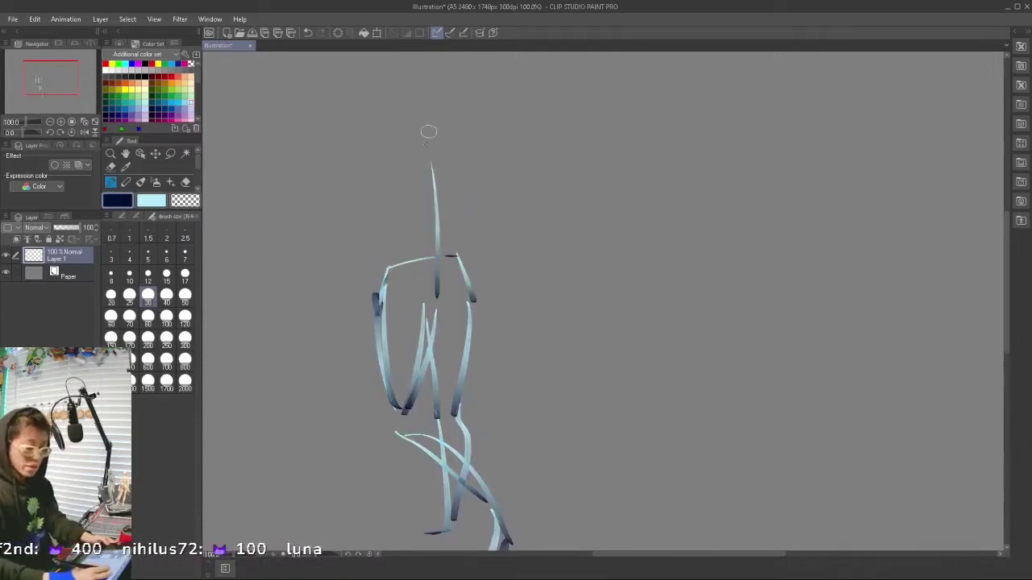
Step: Sketch the walking figure's shoulders, chest and waist above the hips in navy and light blue
left_click_drag(393, 171, 458, 149)
left_click_drag(455, 153, 424, 258)
left_click_drag(450, 212, 471, 278)
left_click_drag(392, 172, 380, 282)
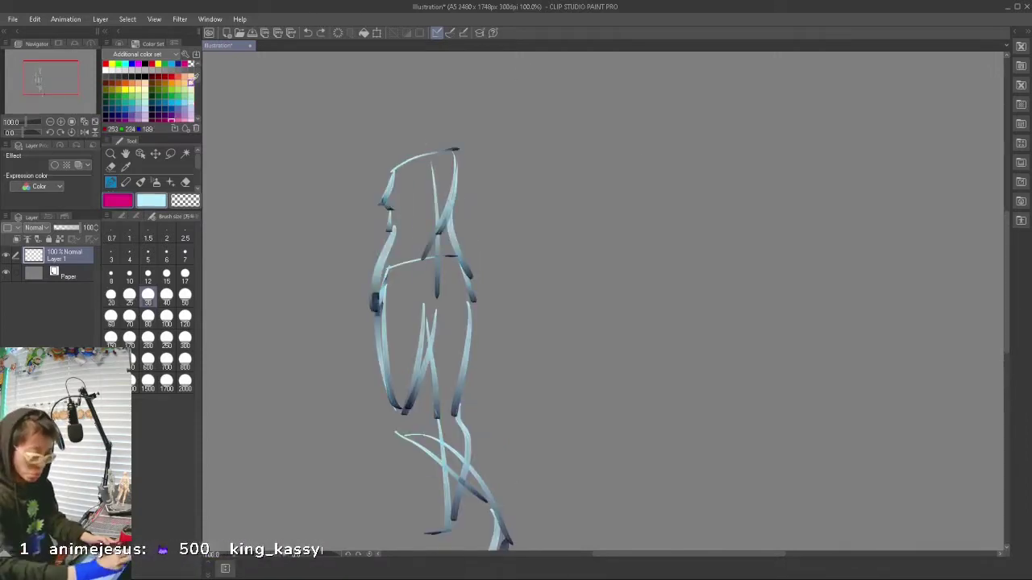
Step: Draw the walking figure's arms and hands with magenta as the main colour and cream as the secondary colour
key("ctrl+z")
mouse_move(394, 167)
left_mouse_down()
mouse_move(406, 199)
mouse_move(405, 233)
left_mouse_up()
mouse_move(420, 236)
left_mouse_down()
mouse_move(395, 164)
mouse_move(382, 324)
mouse_move(389, 296)
left_mouse_up()
mouse_move(392, 300)
left_mouse_down()
mouse_move(391, 336)
mouse_move(407, 314)
left_mouse_up()
key("ctrl+z")
left_click_drag(389, 317, 393, 353)
left_click_drag(461, 154, 490, 244)
left_click_drag(457, 193, 470, 231)
mouse_move(474, 214)
left_mouse_down()
mouse_move(485, 286)
mouse_move(506, 329)
left_mouse_up()
key("ctrl+z")
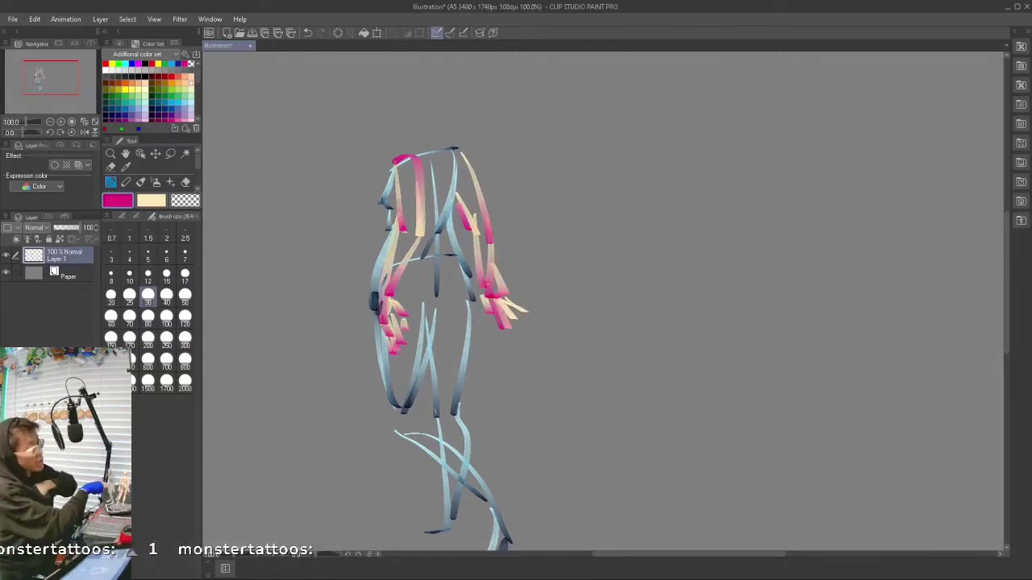
Step: Draw the neck and a long pointed head above the walking figure's shoulders in magenta and cream
left_click_drag(402, 98, 394, 158)
left_click_drag(1005, 278, 1005, 267)
key("ctrl+z")
mouse_move(393, 205)
left_mouse_down()
mouse_move(415, 146)
mouse_move(396, 166)
left_mouse_up()
mouse_move(420, 106)
left_mouse_down()
mouse_move(464, 196)
mouse_move(449, 263)
left_mouse_up()
left_click_drag(353, 86, 410, 105)
left_click_drag(1005, 233, 985, 248)
scroll(985, 248, "up", 3)
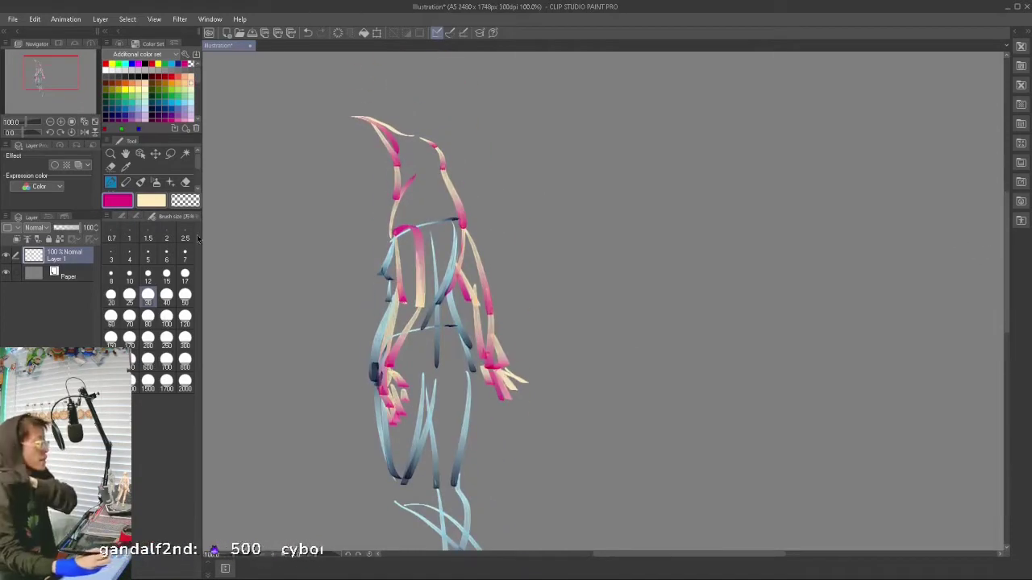
Step: Desaturate the walking figure sketch on Layer 1 to greys with a saturation correction
left_click_drag(611, 553, 557, 565)
key("ctrl+minus")
left_click_drag(1005, 270, 1005, 284)
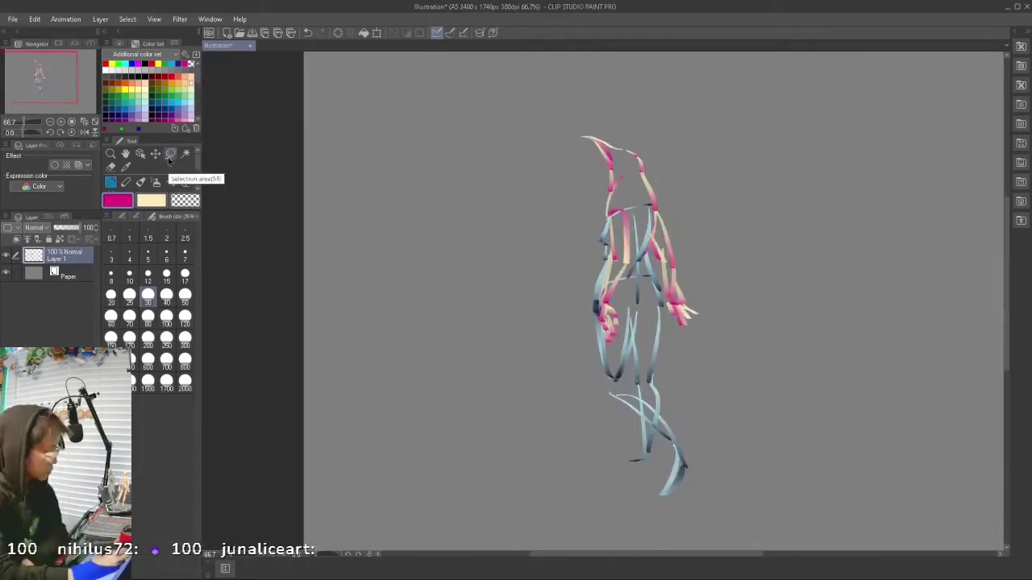
left_click(100, 18)
mouse_move(35, 19)
mouse_move(74, 264)
left_click(242, 278)
left_click_drag(709, 387, 555, 485)
left_click(836, 341)
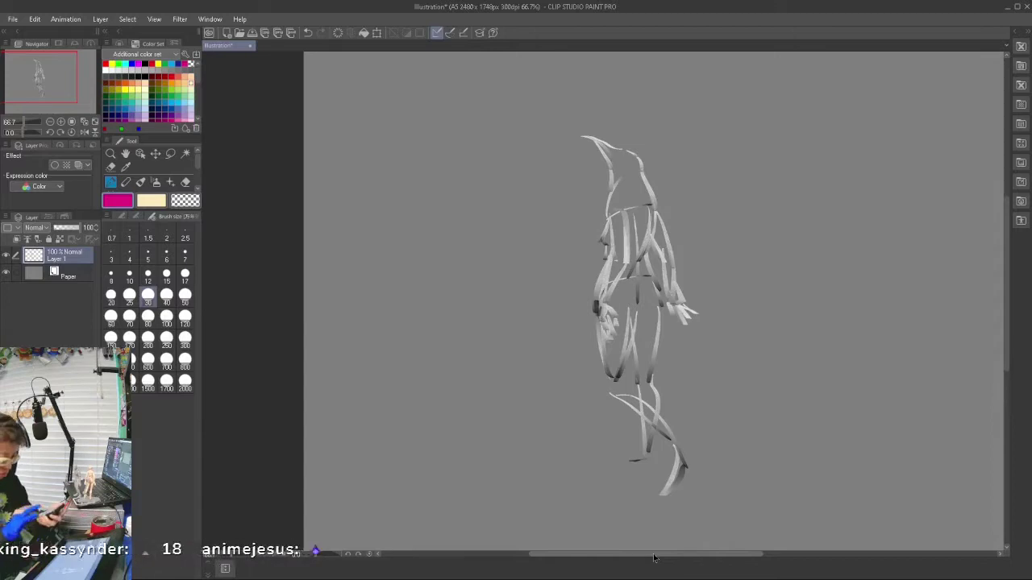
Step: Set the main colour to black and the secondary colour to dark navy, testing a stroke and undoing it
left_click(106, 115)
left_click(151, 199)
left_click(105, 115)
left_click_drag(392, 211, 461, 431)
key("ctrl+z")
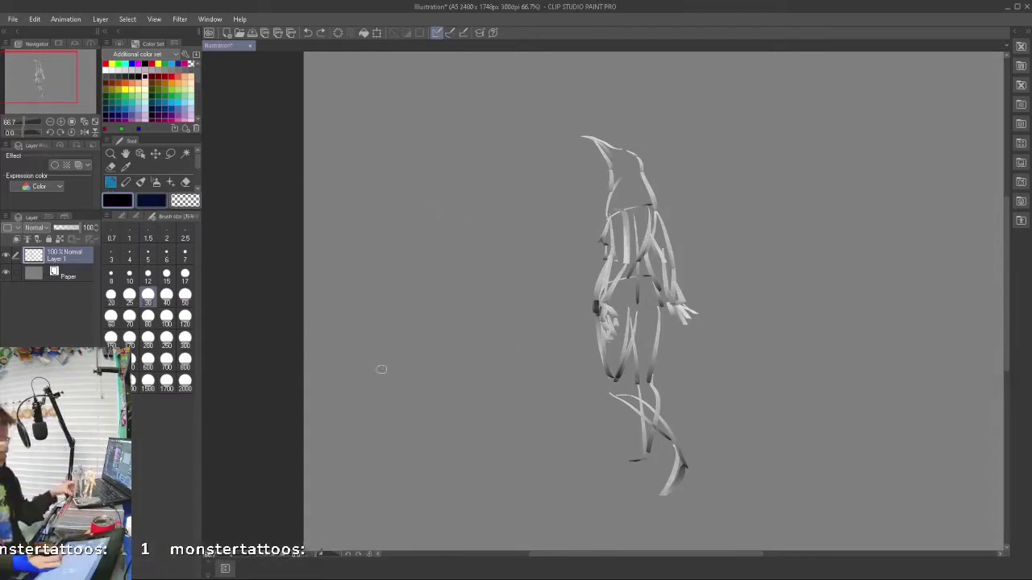
Step: Save the illustration as walking-by
key("ctrl+s")
type("walking-by")
key("Return")
Step: Sketch the near leg and foot of a second, standing figure beside the grey one in black and navy
mouse_move(416, 235)
left_mouse_down()
mouse_move(481, 216)
mouse_move(459, 304)
left_mouse_up()
left_click_drag(454, 214, 456, 292)
mouse_move(482, 272)
left_mouse_down()
mouse_move(423, 305)
mouse_move(460, 401)
left_mouse_up()
left_click_drag(425, 305, 460, 409)
mouse_move(445, 393)
left_mouse_down()
mouse_move(433, 451)
mouse_move(444, 487)
left_mouse_up()
left_click_drag(456, 409, 449, 494)
left_click_drag(444, 503, 477, 519)
Step: Draw the standing figure's other lower leg and both feet, undoing the misplaced thigh strokes
mouse_move(452, 295)
left_mouse_down()
mouse_move(494, 375)
mouse_move(478, 476)
left_mouse_up()
key("ctrl+z")
key("ctrl+z")
left_click_drag(488, 393, 475, 476)
left_click_drag(477, 480, 522, 485)
mouse_move(444, 488)
left_mouse_down()
mouse_move(441, 509)
mouse_move(493, 526)
left_mouse_up()
left_click_drag(480, 463, 526, 489)
Step: Sketch the standing figure's torso and shoulders and begin the bent arm in black and navy
mouse_move(422, 304)
left_mouse_down()
mouse_move(416, 208)
mouse_move(457, 184)
left_mouse_up()
left_click_drag(457, 185, 496, 202)
left_click_drag(481, 183, 482, 294)
key("ctrl+z")
mouse_move(405, 211)
left_mouse_down()
mouse_move(378, 273)
mouse_move(428, 297)
left_mouse_up()
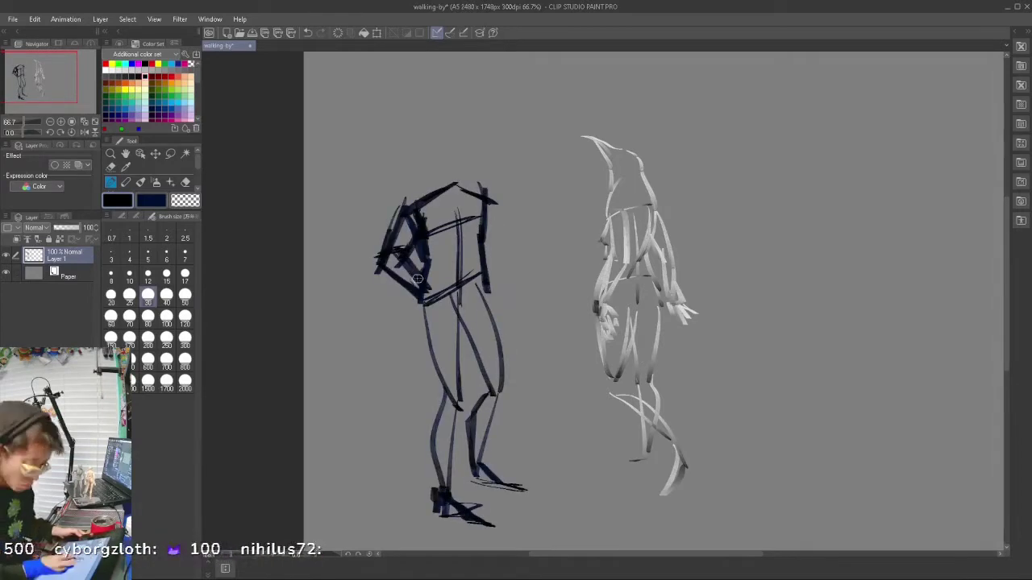
Step: Undo the last arm strokes and redraw the standing figure's bent arm with its hand and the straight arm
key("ctrl+z")
key("ctrl+z")
key("ctrl+z")
key("ctrl+z")
left_click_drag(486, 227, 486, 292)
mouse_move(417, 285)
left_mouse_down()
mouse_move(403, 304)
mouse_move(444, 307)
left_mouse_up()
left_click_drag(419, 304, 443, 317)
left_click_drag(372, 259, 404, 301)
mouse_move(388, 208)
left_mouse_down()
mouse_move(372, 260)
mouse_move(452, 185)
left_mouse_up()
left_click_drag(495, 211, 506, 325)
left_click_drag(406, 201, 475, 87)
left_click_drag(477, 87, 501, 219)
key("ctrl+z")
key("ctrl+z")
left_click_drag(406, 200, 480, 62)
key("ctrl+z")
Step: Lasso the grey figure's head, remove it from the sketch and paste it onto a new layer
key("m")
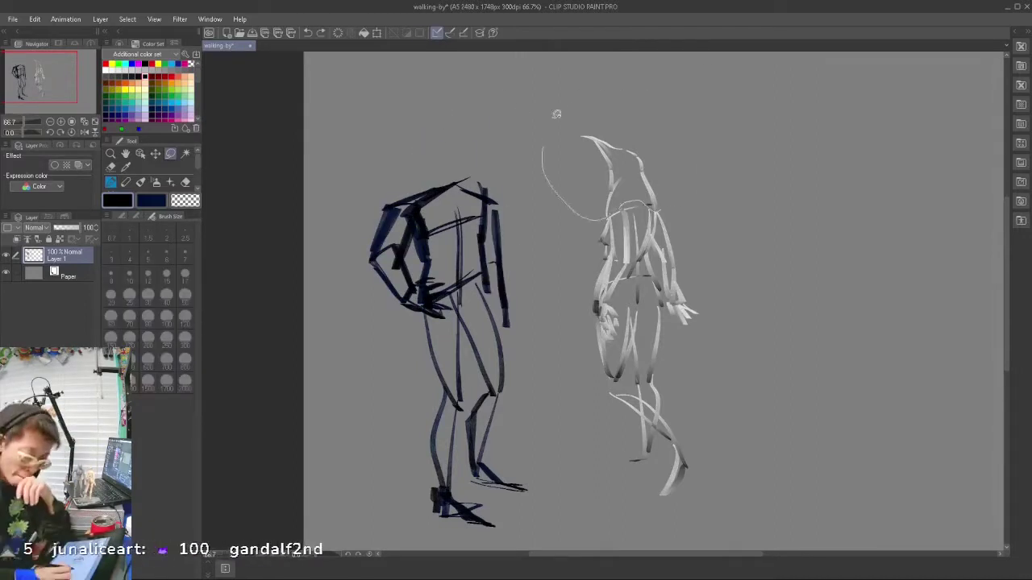
left_click_drag(619, 208, 626, 208)
key("Delete")
key("ctrl+v")
Step: Transform the pasted head by flipping it horizontally, enlarging and tilting it, and placing it above the standing figure's shoulders
key("ctrl+t")
left_click(135, 216)
left_click(137, 251)
left_click_drag(632, 165, 456, 155)
left_click_drag(542, 69, 598, 34)
left_click_drag(348, 194, 339, 189)
key("Return")
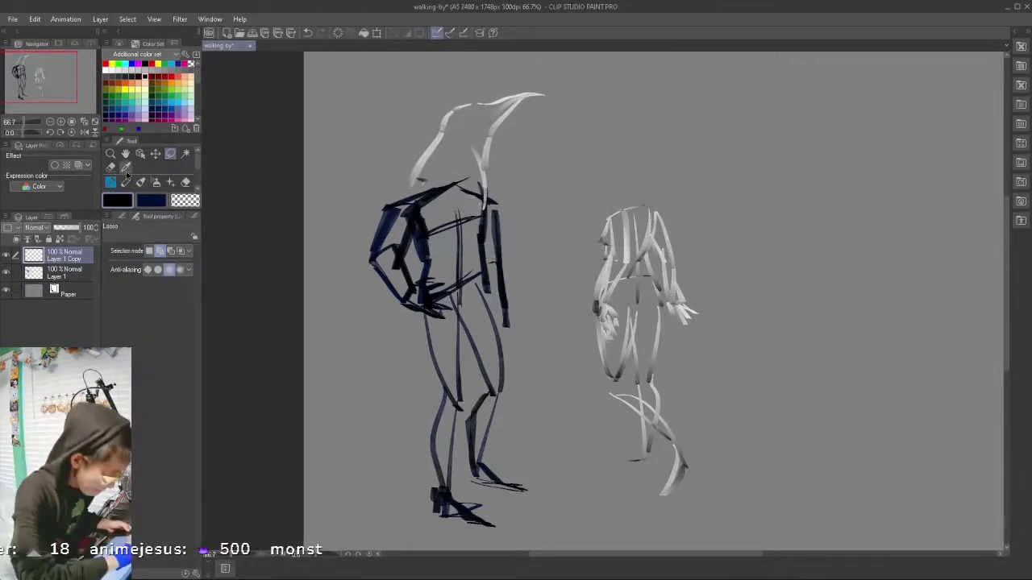
left_click(111, 182)
left_click_drag(635, 309, 730, 382)
key("ctrl+z")
left_click_drag(620, 125, 658, 222)
left_click_drag(619, 131, 607, 212)
key("ctrl+z")
key("ctrl+z")
key("ctrl+z")
key("ctrl+z")
mouse_move(633, 154)
left_mouse_down()
mouse_move(652, 212)
mouse_move(605, 85)
left_mouse_up()
key("ctrl+z")
Step: Sketch a tall pointed shark-like head with an eye, jaw and gill lines on the walking figure, plus a bent black arm
mouse_move(605, 86)
left_mouse_down()
mouse_move(606, 221)
mouse_move(658, 263)
left_mouse_up()
left_click(620, 168)
key("ctrl+z")
left_click_drag(654, 206, 682, 249)
key("ctrl+z")
key("ctrl+z")
left_click_drag(654, 207, 687, 250)
mouse_move(645, 247)
left_mouse_down()
mouse_move(660, 267)
mouse_move(688, 250)
left_mouse_up()
key("ctrl+z")
key("ctrl+z")
key("ctrl+z")
left_click_drag(652, 203, 687, 233)
left_click_drag(687, 234, 641, 249)
mouse_move(617, 205)
left_mouse_down()
mouse_move(638, 205)
mouse_move(634, 190)
left_mouse_up()
key("ctrl+z")
Step: Merge the pasted head layer into Layer 1 and transform the walking figure to resize and reposition it, clearing the selection
left_click(170, 153)
key("ctrl+e")
key("ctrl+t")
left_click_drag(643, 72, 662, 103)
left_click_drag(771, 312, 758, 312)
left_click_drag(704, 260, 722, 260)
left_click_drag(794, 258, 795, 263)
key("ctrl+z")
left_click(657, 537)
key("ctrl+d")
Step: Erase stray lines around the walking figure's pointed head and undo the last strokes
left_click(185, 182)
left_click(194, 216)
left_click(166, 318)
mouse_move(620, 128)
left_mouse_down()
mouse_move(625, 171)
mouse_move(645, 185)
left_mouse_up()
left_click(141, 184)
left_click(110, 183)
key("ctrl+z")
key("ctrl+z")
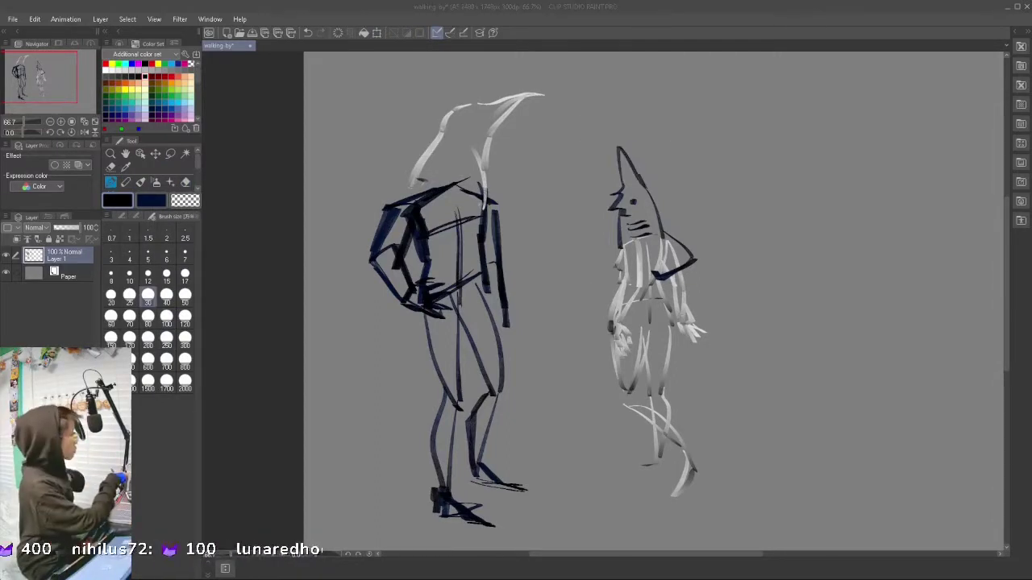
Step: Open the goblin shark reference photo in IrfanView and arrange it beside the Clip Studio Paint window
left_click(1007, 7)
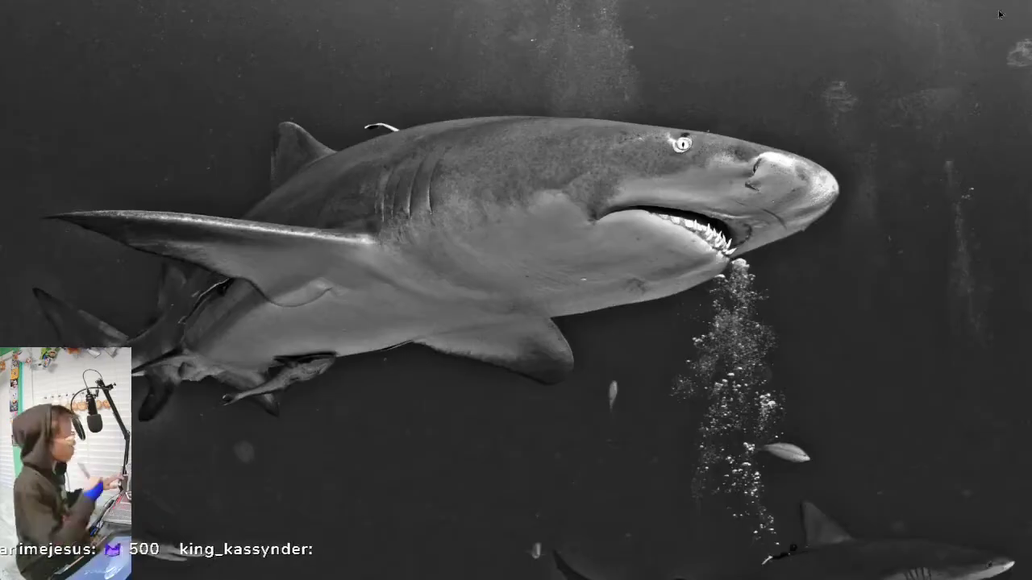
double_click(836, 339)
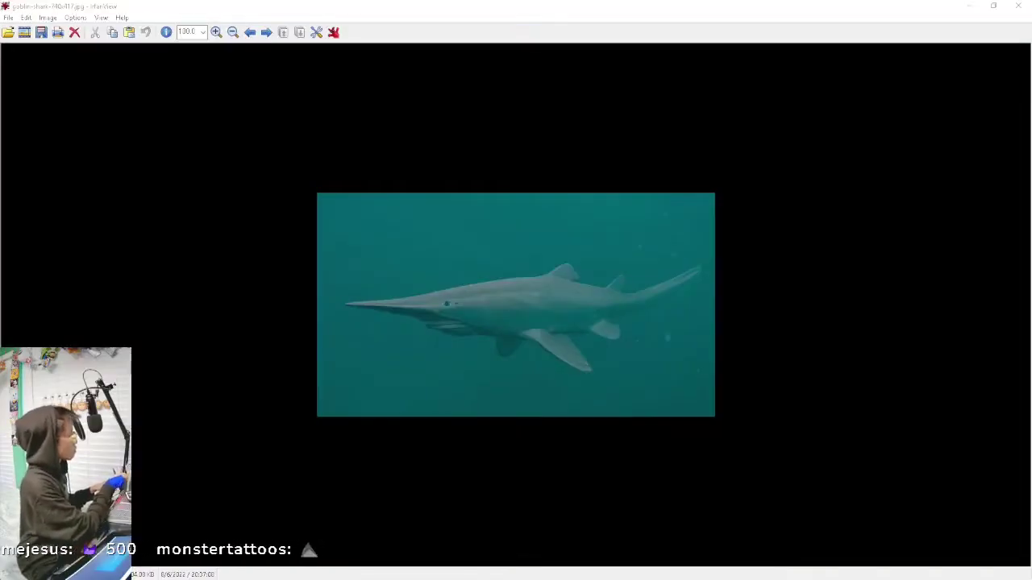
left_click(993, 6)
mouse_move(208, 7)
left_mouse_down()
mouse_move(910, 49)
mouse_move(882, 39)
left_mouse_up()
key("alt+Tab")
left_click(1015, 8)
Step: Add a small black eye to the standing figure's bird head and try darkening its beak
key("ctrl+z")
mouse_move(474, 188)
left_mouse_down()
mouse_move(464, 135)
mouse_move(487, 194)
left_mouse_up()
left_click_drag(328, 121, 381, 90)
key("ctrl+z")
left_click_drag(327, 122, 383, 88)
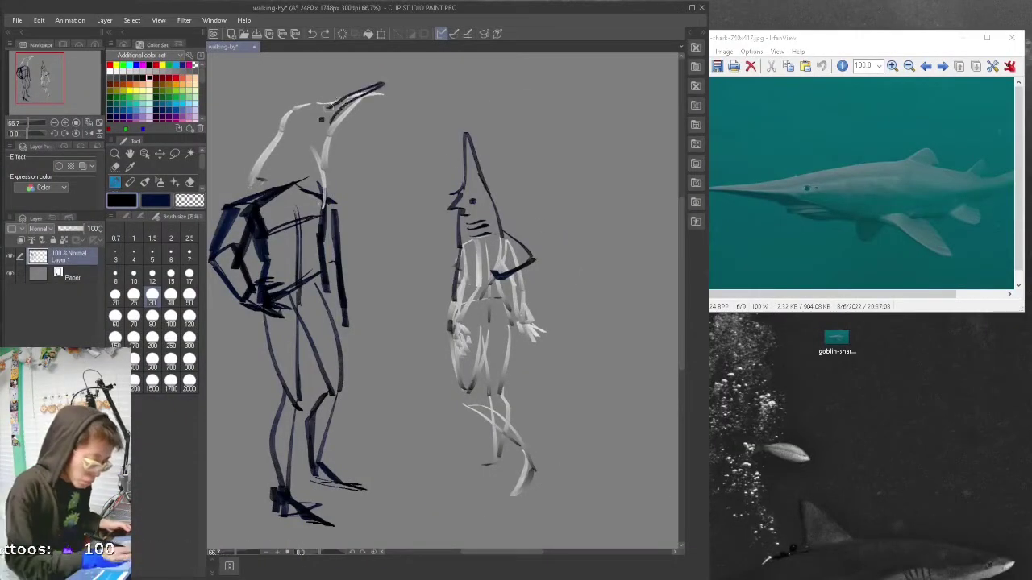
key("ctrl+z")
Step: Reinforce the standing figure's thighs and lower legs with heavier black and navy strokes, undoing the misplaced ones
left_click_drag(503, 552, 498, 552)
mouse_move(285, 315)
left_mouse_down()
mouse_move(309, 400)
mouse_move(304, 489)
left_mouse_up()
left_click_drag(326, 315, 348, 390)
key("ctrl+z")
left_click_drag(351, 287, 361, 397)
left_click_drag(323, 295, 312, 489)
key("ctrl+z")
mouse_move(293, 239)
left_mouse_down()
mouse_move(340, 229)
mouse_move(355, 243)
left_mouse_up()
key("ctrl+z")
mouse_move(284, 235)
left_mouse_down()
mouse_move(269, 277)
mouse_move(362, 280)
left_mouse_up()
left_click_drag(354, 236, 367, 295)
key("ctrl+z")
Step: Lasso the standing figure's bird head, adjust its placement over the shoulders with a transform, and clear the selection
key("m")
left_click_drag(367, 189, 427, 160)
key("ctrl+t")
key("Return")
key("ctrl+d")
key("ctrl+minus")
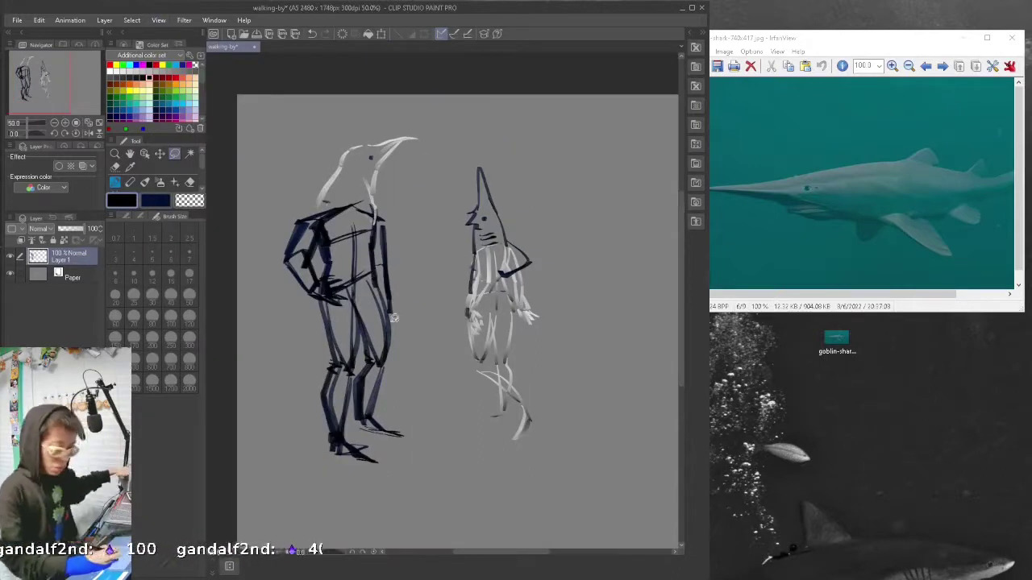
Step: Lasso the standing figure's legs, cut them from the sketch and paste them onto a new layer
left_click_drag(397, 318, 396, 326)
left_click(160, 153)
key("ctrl+v")
key("ctrl+z")
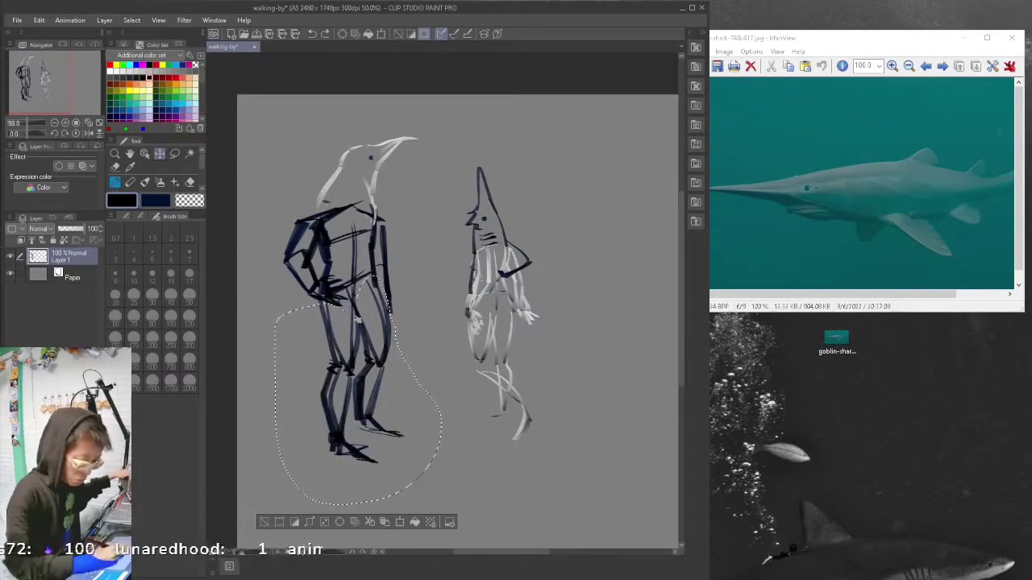
key("ctrl+x")
key("ctrl+v")
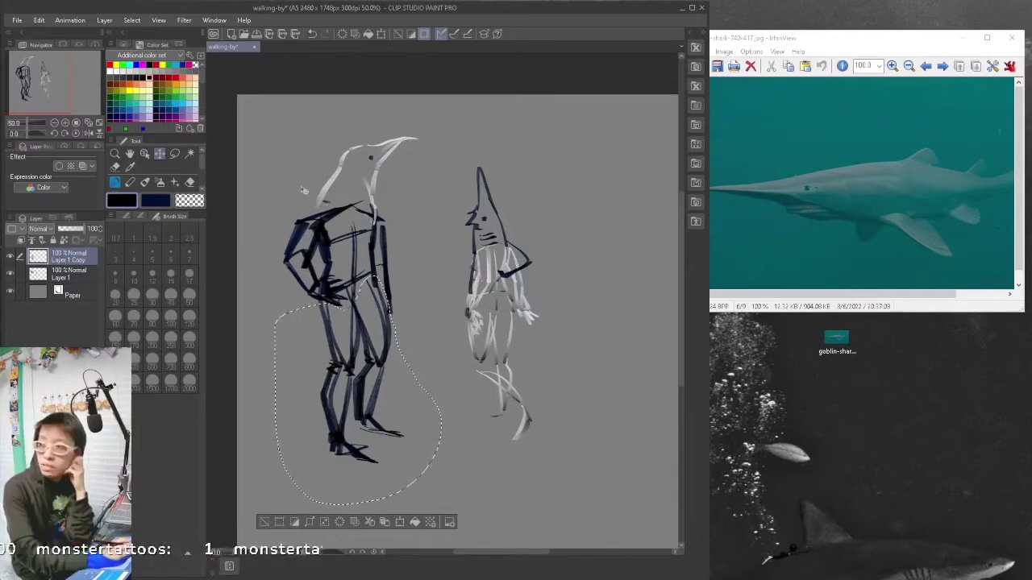
Step: Transform the pasted legs to adjust their size and position beneath the standing figure's torso
left_click(125, 216)
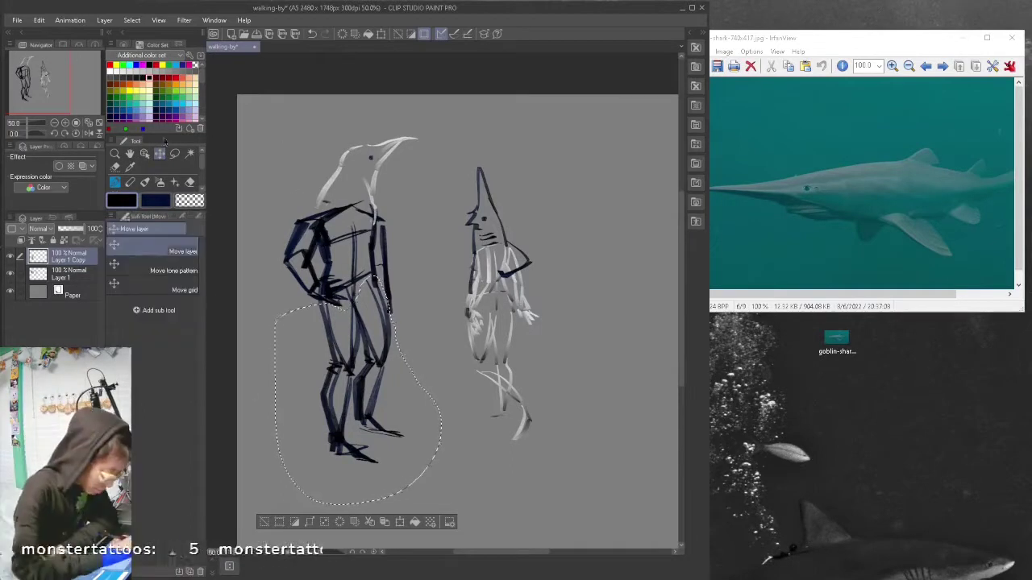
key("m")
key("ctrl+t")
left_click_drag(460, 323, 467, 336)
left_click_drag(412, 318, 405, 331)
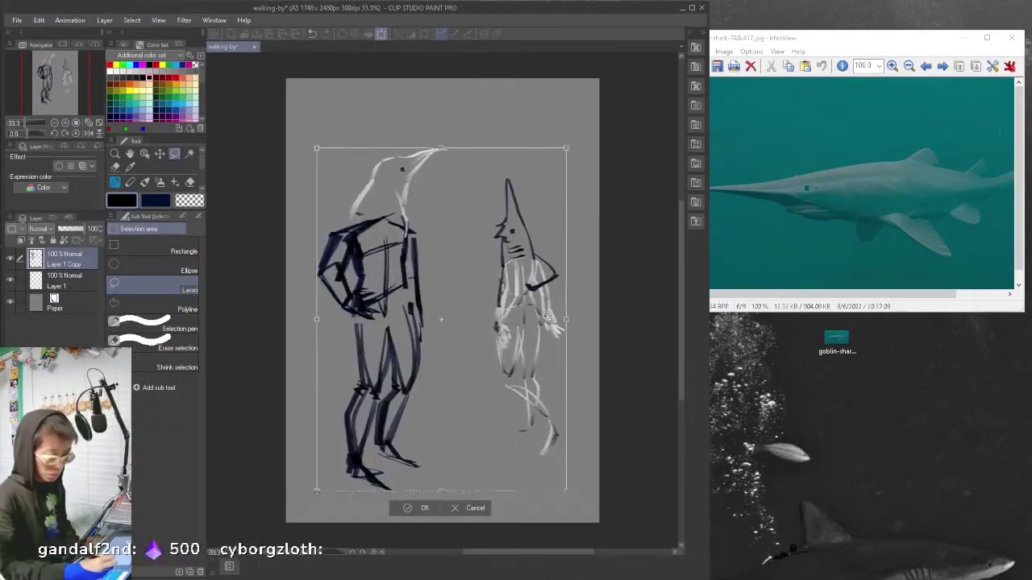
Step: Scale the whole two-figure sketch down slightly, reposition it on the portrait canvas and apply the transform
left_click_drag(566, 491, 559, 474)
left_click_drag(548, 318, 551, 324)
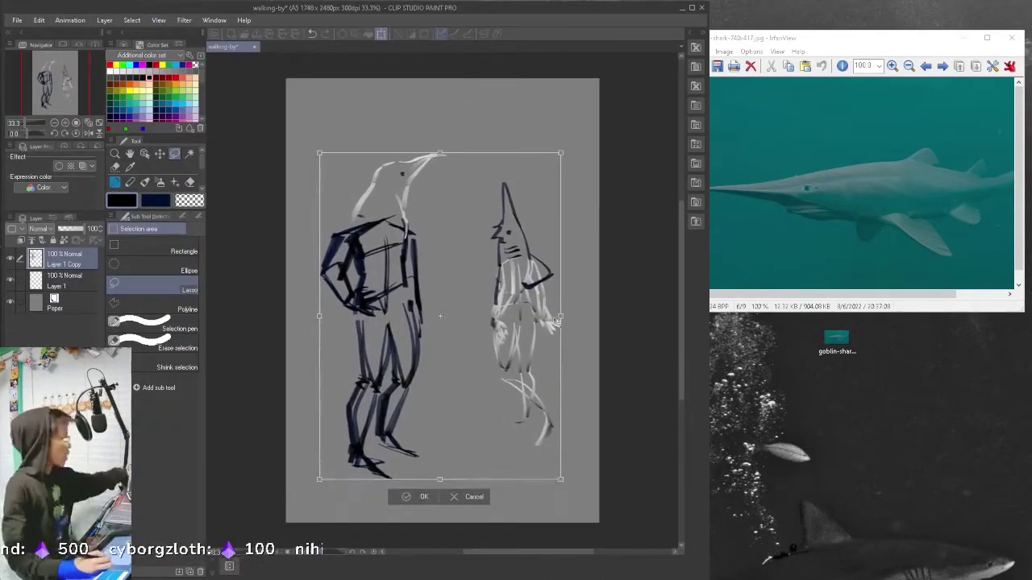
left_click(417, 496)
Step: Erase the standing figure's inner torso and foot lines, and redraw both feet with toes in black
left_click(190, 183)
mouse_move(402, 234)
left_mouse_down()
mouse_move(396, 285)
mouse_move(385, 256)
mouse_move(355, 230)
mouse_move(362, 330)
mouse_move(384, 355)
left_mouse_up()
left_click_drag(383, 463, 415, 456)
key("p")
mouse_move(353, 450)
left_mouse_down()
mouse_move(348, 474)
mouse_move(406, 477)
left_mouse_up()
key("ctrl+z")
left_click_drag(353, 480, 403, 476)
left_click_drag(385, 439, 414, 456)
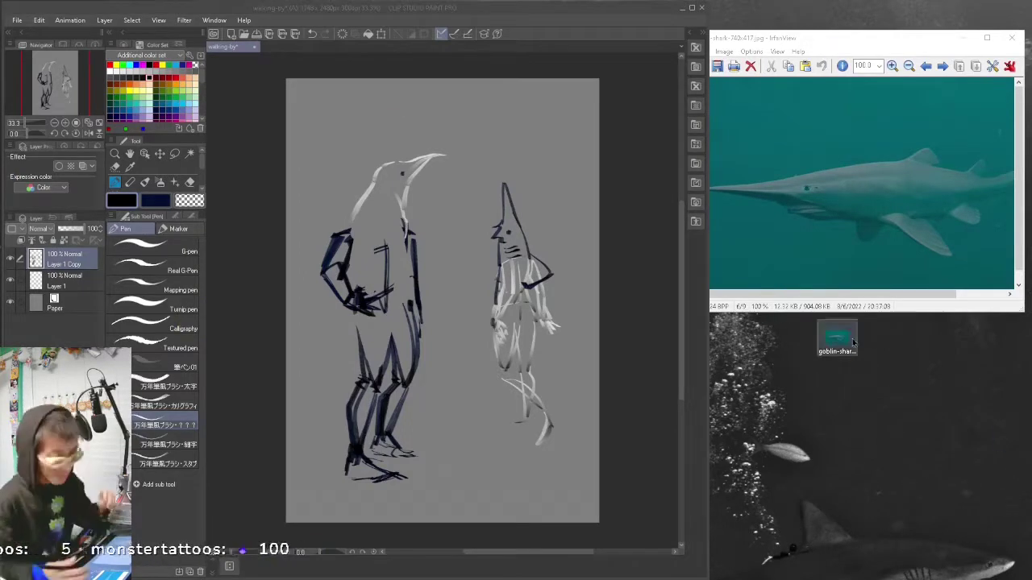
Step: Lower the sketch layer's opacity to 50% and add a new empty layer above it
left_click(691, 7)
key("ctrl+z")
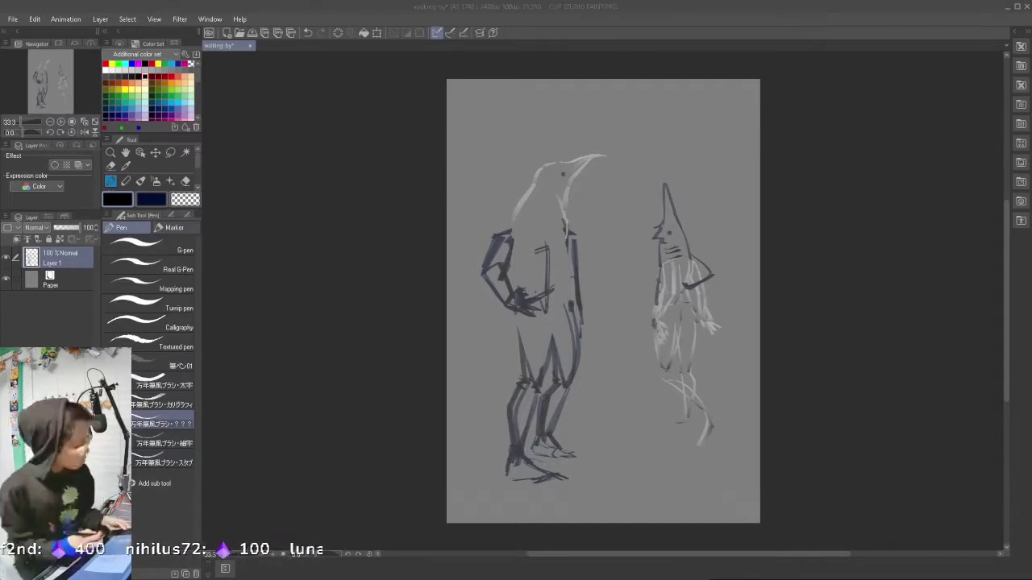
left_click(67, 228)
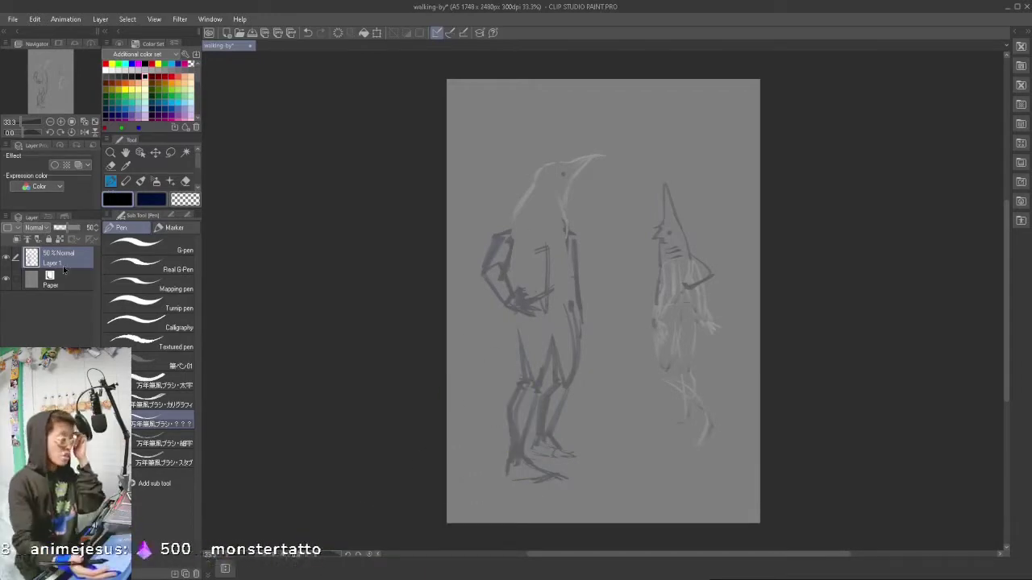
left_click_drag(632, 277, 625, 291)
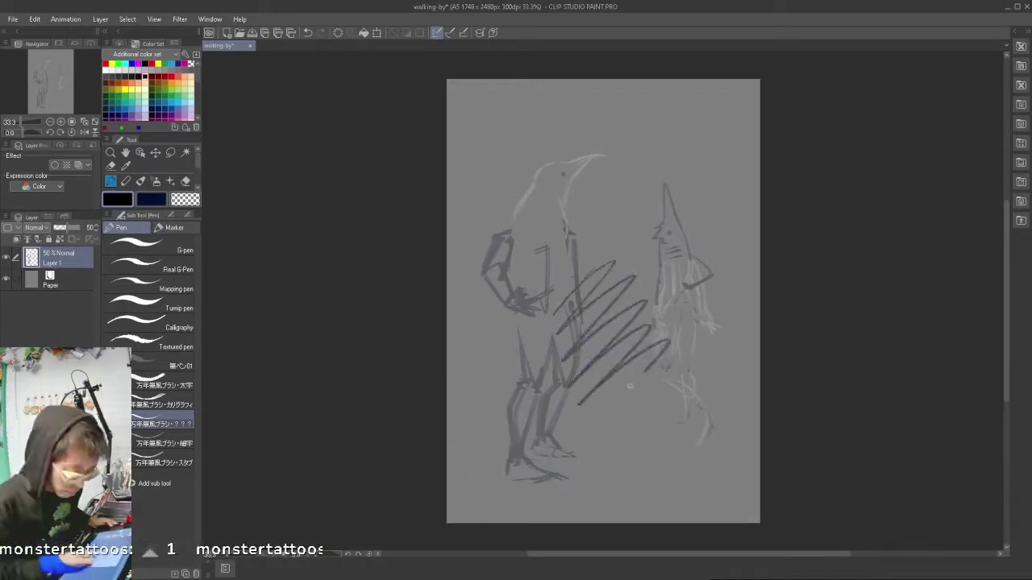
key("ctrl+z")
key("ctrl+shift+n")
Step: Choose the Real G-Pen and set the drawing colour to bright blue, undoing the test strokes
left_click(125, 181)
left_click(111, 181)
left_click(149, 266)
left_click_drag(533, 194, 583, 348)
key("ctrl+z")
left_click(133, 64)
key("ctrl+z")
Step: Try to outline the standing figure's bird head and beak in blue on the new layer
left_click_drag(508, 227, 562, 162)
key("ctrl+z")
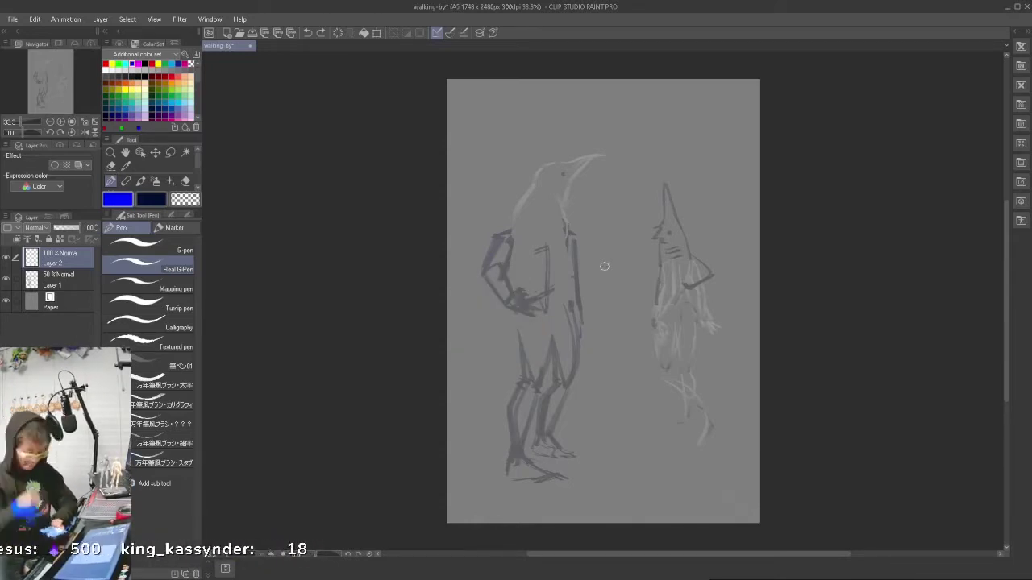
key("ctrl+z")
mouse_move(535, 177)
left_mouse_down()
mouse_move(605, 151)
mouse_move(575, 158)
mouse_move(570, 190)
mouse_move(599, 154)
left_mouse_up()
key("ctrl+z")
key("ctrl+z")
key("ctrl+z")
key("ctrl+z")
mouse_move(598, 154)
left_mouse_down()
mouse_move(567, 184)
mouse_move(567, 227)
left_mouse_up()
mouse_move(556, 164)
left_mouse_down()
mouse_move(567, 229)
mouse_move(529, 186)
left_mouse_up()
key("ctrl+z")
key("ctrl+z")
key("ctrl+z")
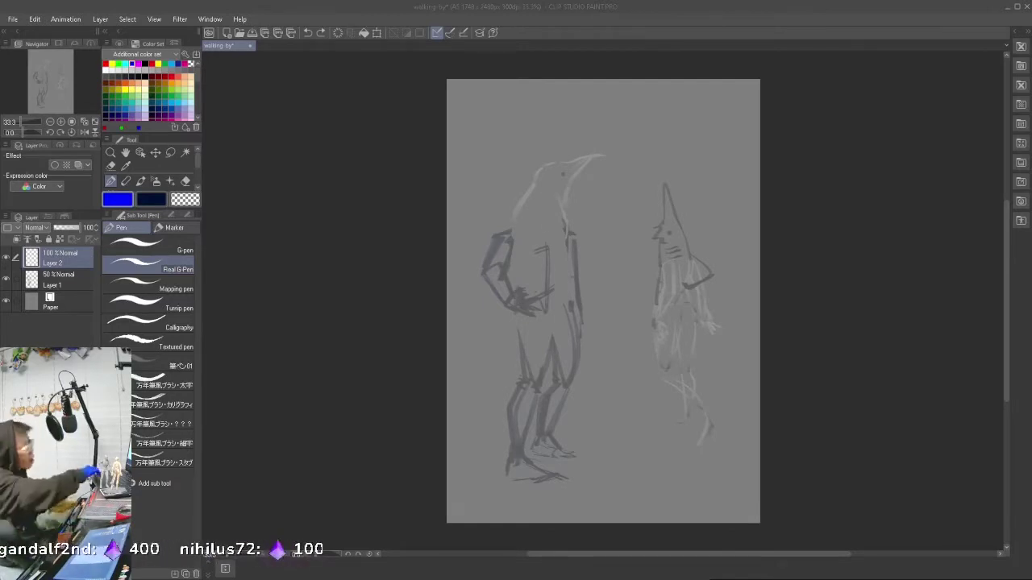
Step: Open the penguin reference photo in IrfanView, place it beside the canvas, and return to Clip Studio Paint
key("super+d")
double_click(876, 234)
left_click_drag(322, 39, 849, 33)
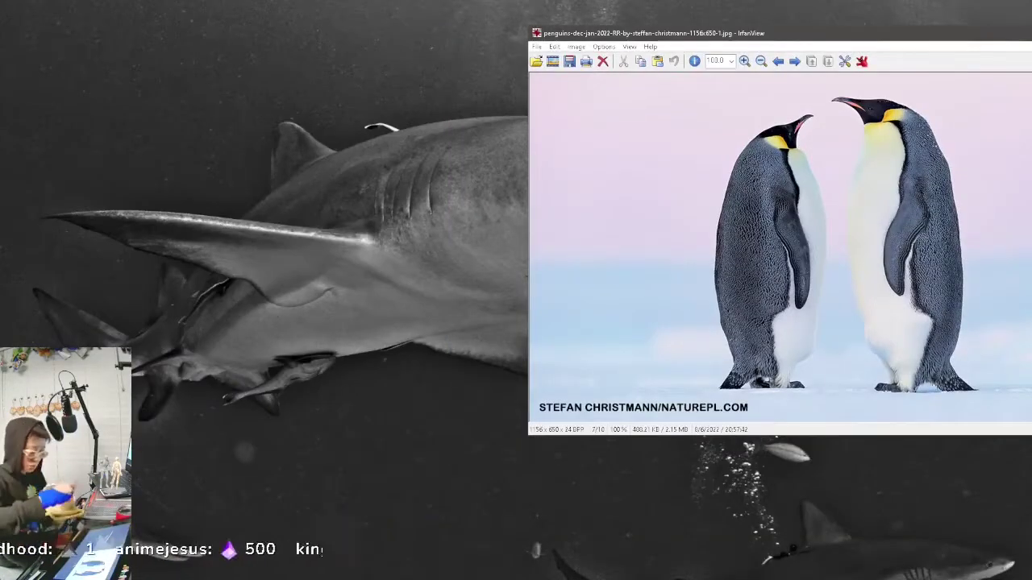
key("alt+Tab")
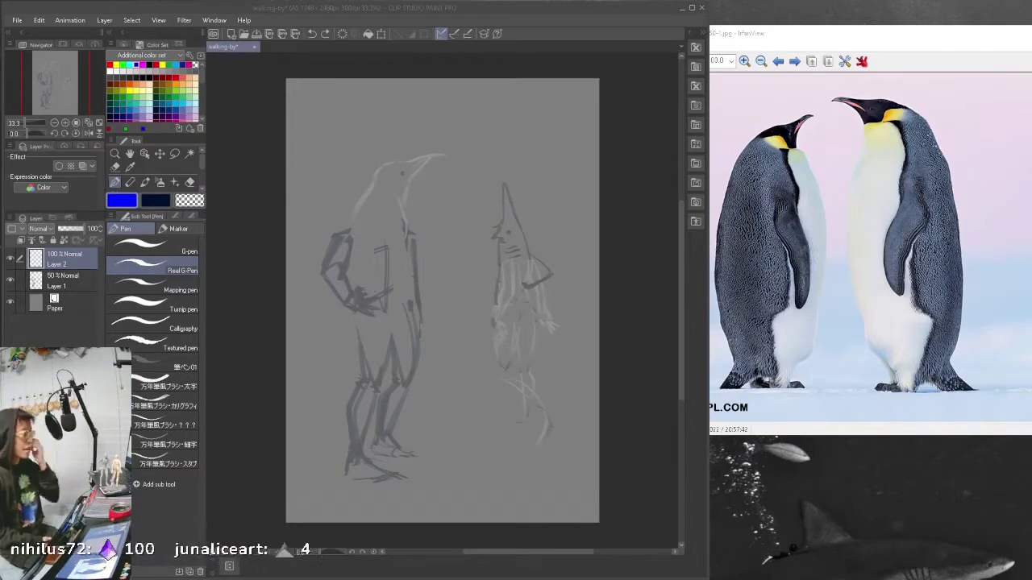
key("b")
left_click_drag(384, 256, 439, 273)
key("ctrl+z")
key("p")
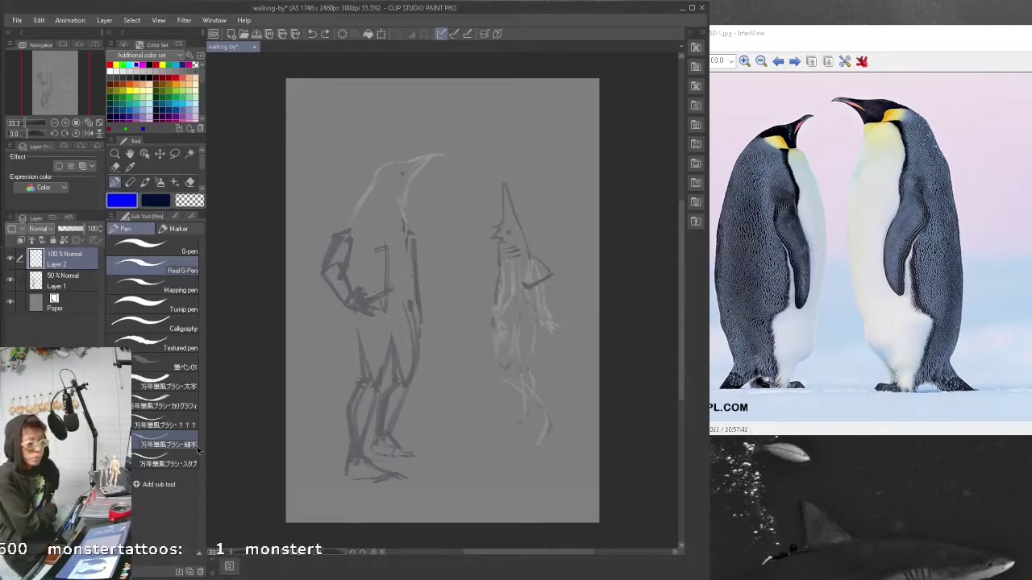
left_click_drag(392, 242, 419, 298)
key("ctrl+z")
Step: With a brush size of 40, outline the back of the standing figure's penguin head and mirror the canvas view
left_click(191, 216)
left_click(171, 297)
left_click_drag(371, 186, 346, 226)
left_click_drag(370, 186, 440, 153)
left_click_drag(439, 153, 407, 172)
key("h")
key("ctrl+z")
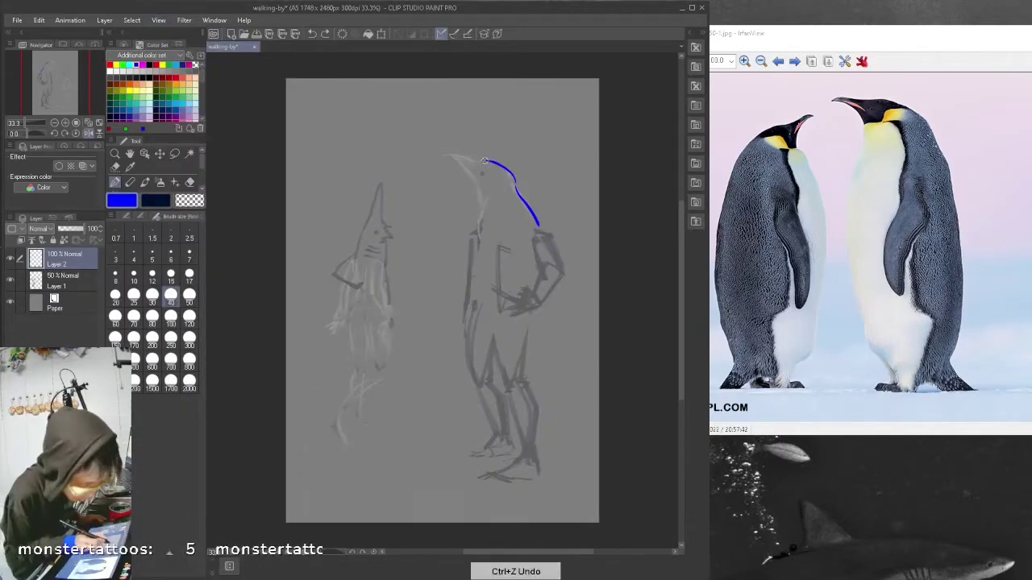
Step: Draw the penguin head's beak, throat line and eye in blue, cleaning up the end of the neck line
mouse_move(436, 154)
left_mouse_down()
mouse_move(470, 184)
mouse_move(469, 243)
left_mouse_up()
key("ctrl+z")
key("ctrl+z")
left_click_drag(472, 182, 472, 237)
key("ctrl+z")
key("e")
mouse_move(538, 227)
left_mouse_down()
mouse_move(516, 187)
mouse_move(543, 232)
left_mouse_up()
key("p")
left_click(482, 173)
key("ctrl+z")
Step: Close the base of the penguin head with a curved line from the throat to the shoulder
mouse_move(468, 224)
left_mouse_down()
mouse_move(464, 313)
mouse_move(517, 314)
left_mouse_up()
key("ctrl+z")
key("ctrl+z")
left_click_drag(471, 243, 541, 231)
Step: Try to draw the standing figure's near sleeve, upper arm and shirt hem
left_click_drag(530, 275, 568, 270)
left_click_drag(548, 233, 530, 275)
left_click_drag(554, 235, 571, 264)
left_click_drag(545, 301, 541, 330)
left_click_drag(460, 326, 535, 323)
key("ctrl+z")
key("ctrl+z")
key("ctrl+z")
key("ctrl+z")
key("ctrl+z")
key("ctrl+z")
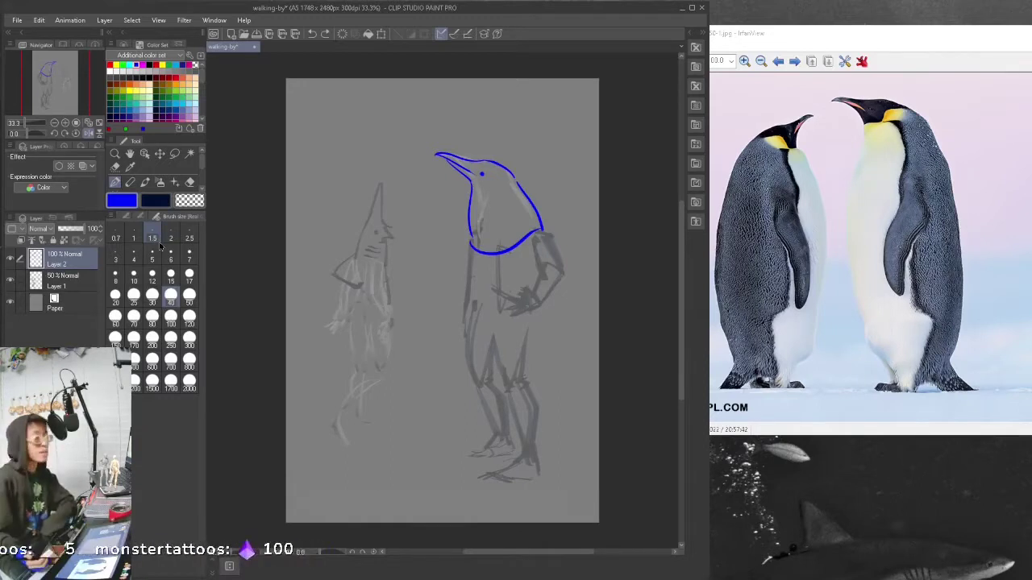
Step: Outline the standing figure's T-shirt with its front edge, curved hem and both short sleeves
left_click_drag(464, 244, 462, 275)
key("ctrl+z")
mouse_move(461, 278)
left_mouse_down()
mouse_move(460, 314)
mouse_move(542, 306)
left_mouse_up()
left_click_drag(523, 254, 528, 277)
left_click_drag(528, 277, 563, 259)
left_click_drag(458, 239, 453, 271)
Step: Draw the knee-length shorts below the shirt hem, including the inner leg line and leg openings
left_click_drag(483, 342, 493, 394)
mouse_move(531, 321)
left_mouse_down()
mouse_move(537, 391)
mouse_move(495, 403)
left_mouse_up()
left_click_drag(456, 338, 454, 387)
key("ctrl+z")
left_click_drag(458, 330, 476, 390)
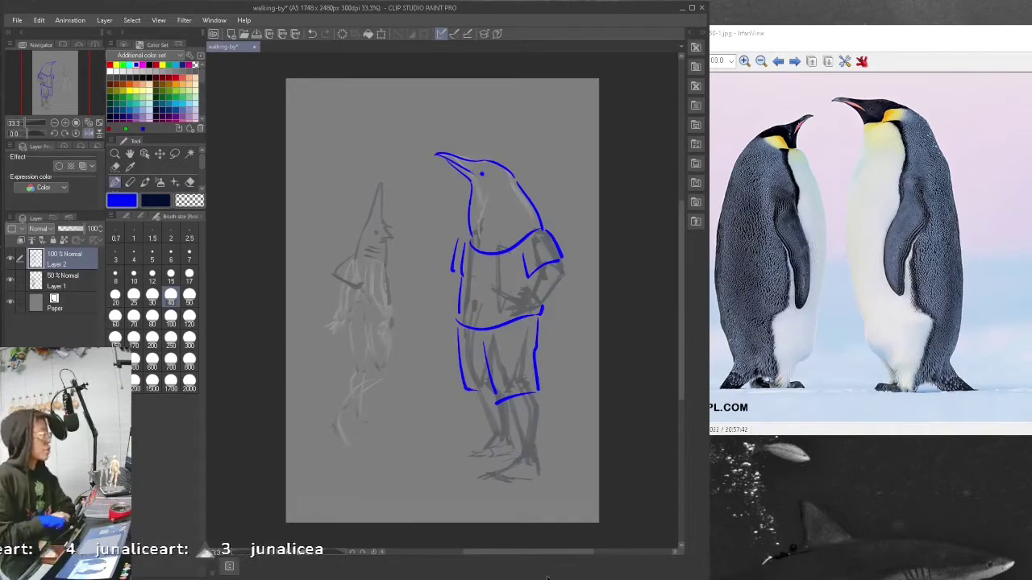
Step: Draw the standing figure's two lower legs and pointed shoes over the faded sketch
mouse_move(534, 397)
left_mouse_down()
mouse_move(541, 449)
mouse_move(520, 450)
left_mouse_up()
key("ctrl+z")
left_click_drag(476, 393, 501, 463)
key("ctrl+z")
left_click_drag(511, 456, 543, 458)
left_click_drag(543, 459, 545, 481)
left_click_drag(494, 440, 514, 445)
key("ctrl+z")
mouse_move(492, 439)
left_mouse_down()
mouse_move(514, 444)
mouse_move(450, 459)
left_mouse_up()
left_click_drag(450, 460, 507, 457)
key("ctrl+z")
Step: Redraw the near sleeve wider with a new cuff and shoulder line, and refine the far sleeve and shirt front
left_click(190, 182)
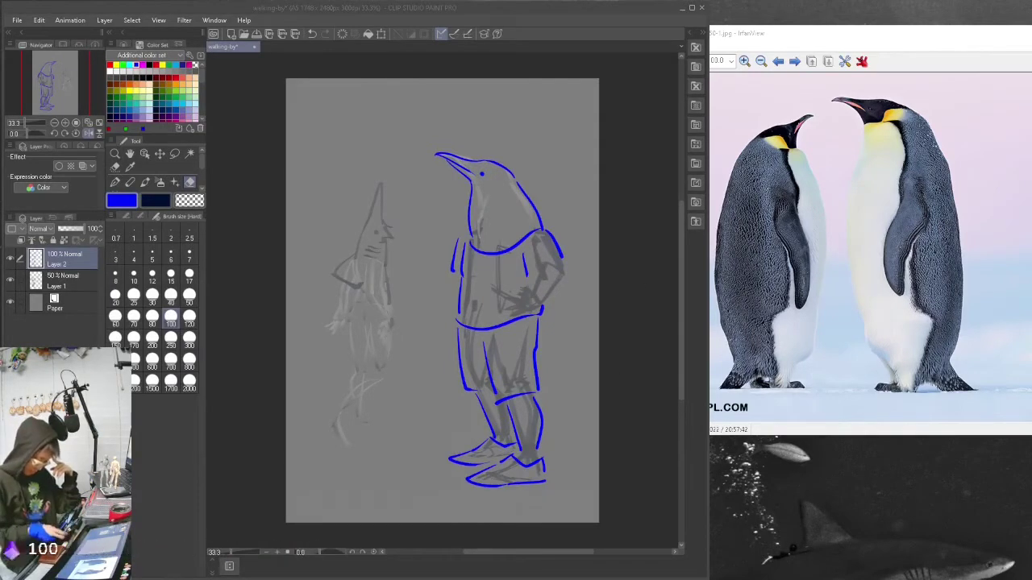
left_click(444, 272)
key("ctrl+z")
key("ctrl+z")
key("ctrl+z")
key("ctrl+z")
key("p")
key("ctrl+z")
mouse_move(524, 256)
left_mouse_down()
mouse_move(533, 278)
mouse_move(567, 266)
left_mouse_up()
left_click_drag(543, 228, 569, 263)
left_click_drag(463, 234, 456, 268)
key("ctrl+z")
Step: Draw the near forearm bent back toward the hip and clear the shirt hem where the hand rests
left_click_drag(565, 271, 542, 311)
key("ctrl+z")
mouse_move(539, 312)
left_mouse_down()
mouse_move(523, 337)
mouse_move(504, 332)
left_mouse_up()
key("ctrl+z")
left_click_drag(527, 303, 505, 300)
key("ctrl+z")
key("ctrl+z")
key("ctrl+z")
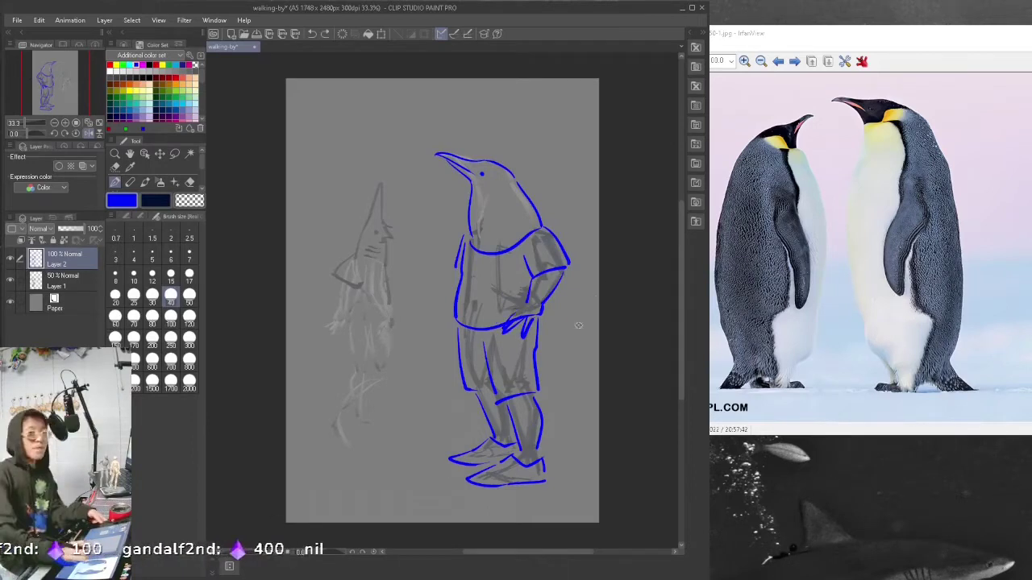
key("e")
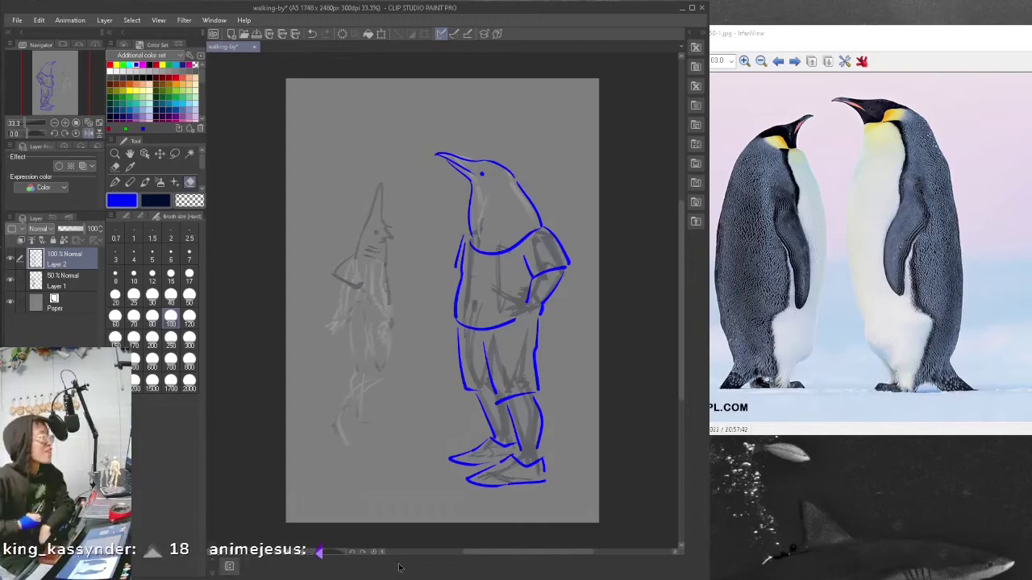
key("p")
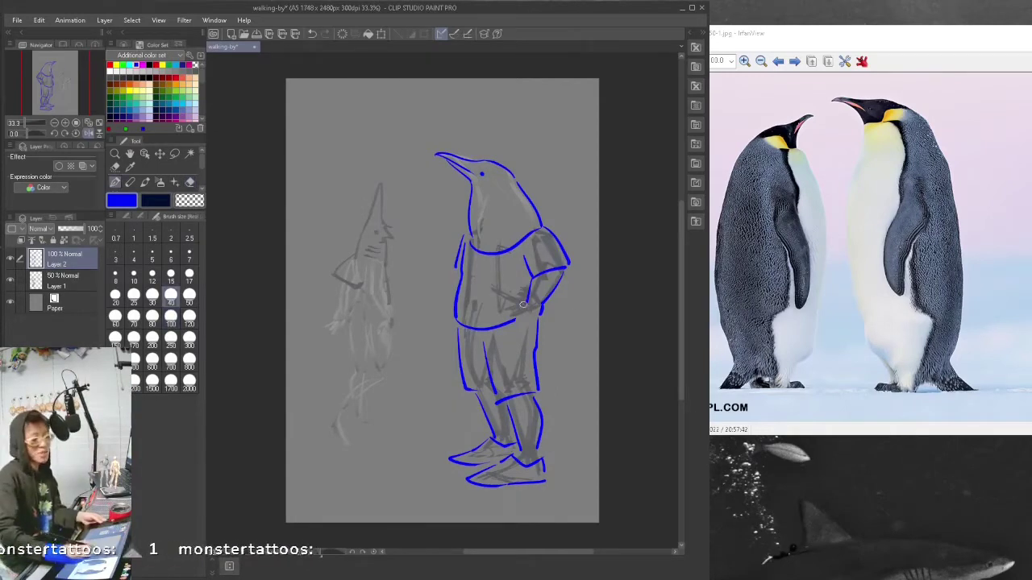
Step: Try to draw the fingers of the hand resting on the hip
left_click_drag(511, 314, 523, 333)
left_click_drag(534, 314, 530, 335)
key("ctrl+z")
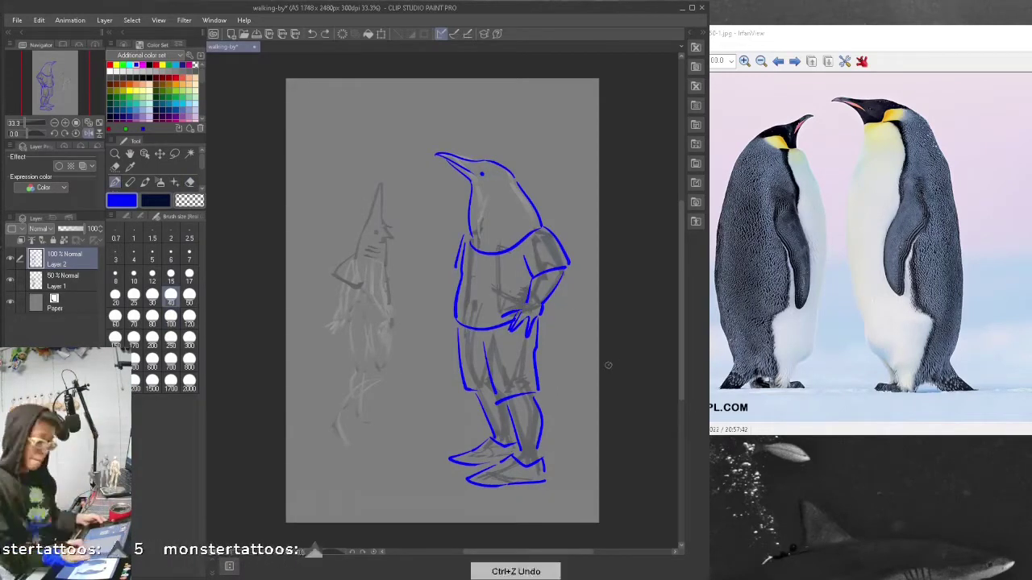
key("ctrl+z")
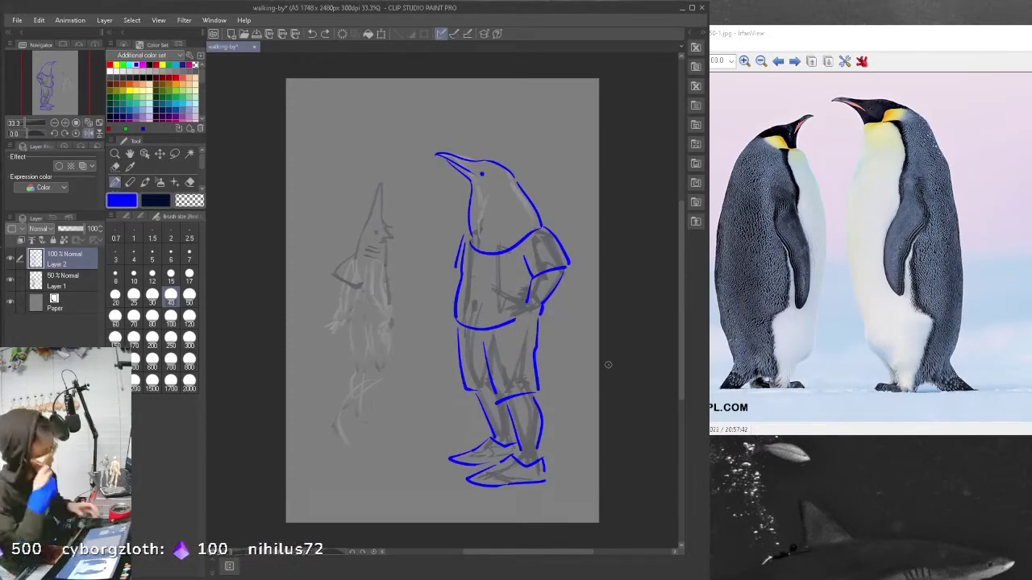
Step: Draw the near hand on the hip with spread fingers and a thumb over the shirt hem
left_click_drag(525, 319, 529, 332)
mouse_move(534, 315)
left_mouse_down()
mouse_move(532, 331)
mouse_move(514, 329)
left_mouse_up()
left_click_drag(521, 312, 502, 316)
left_click_drag(509, 303, 524, 304)
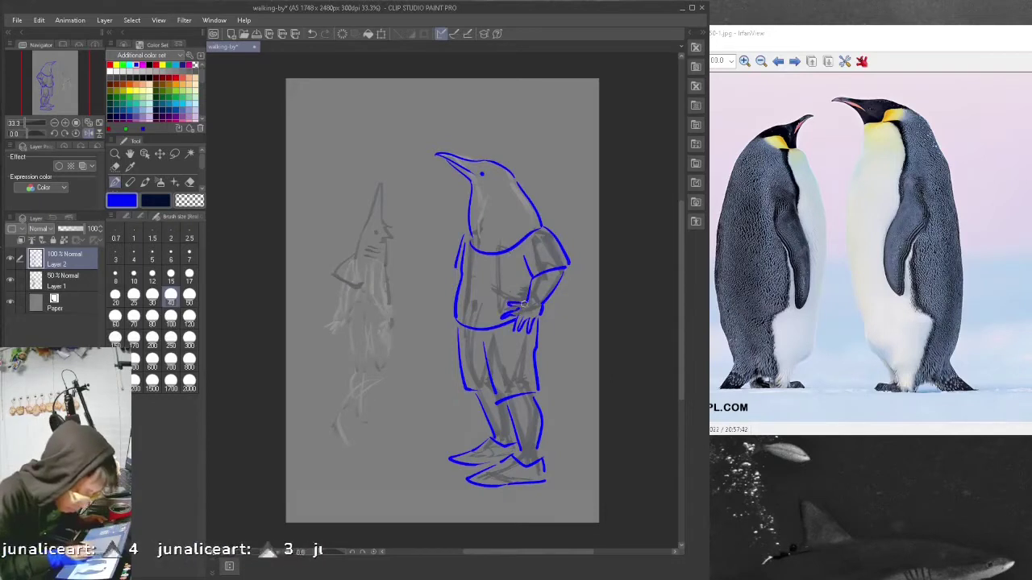
key("ctrl+z")
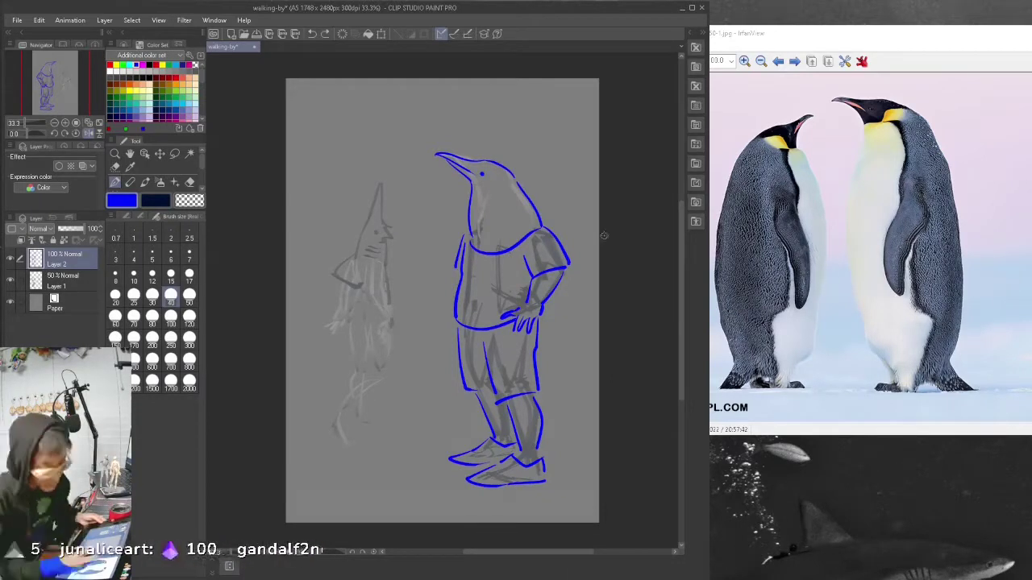
Step: Add the far arm's edge hanging in front of the standing figure's belly
key("ctrl+z")
key("ctrl+z")
left_click_drag(456, 287, 455, 337)
Step: Draw a rectangular cargo pocket with a flap on the near leg of the shorts
mouse_move(498, 379)
left_mouse_down()
mouse_move(524, 361)
mouse_move(530, 374)
left_mouse_up()
key("ctrl+z")
mouse_move(500, 382)
left_mouse_down()
mouse_move(503, 392)
mouse_move(531, 385)
left_mouse_up()
key("ctrl+z")
mouse_move(516, 377)
left_mouse_down()
mouse_move(519, 387)
mouse_move(530, 373)
left_mouse_up()
key("ctrl+z")
key("ctrl+z")
key("ctrl+z")
key("ctrl+z")
key("ctrl+z")
mouse_move(497, 368)
left_mouse_down()
mouse_move(471, 367)
mouse_move(531, 385)
left_mouse_up()
Step: Add the outer edge of the far shorts leg and draw sock cuffs above both shoes
left_click_drag(457, 362, 456, 378)
key("ctrl+z")
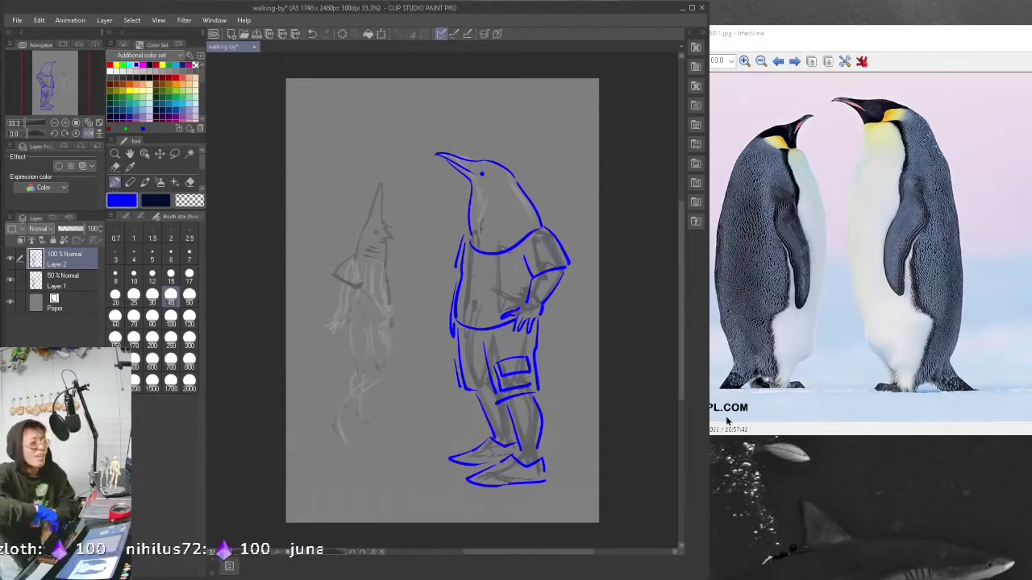
left_click_drag(515, 455, 541, 456)
left_click_drag(493, 437, 514, 440)
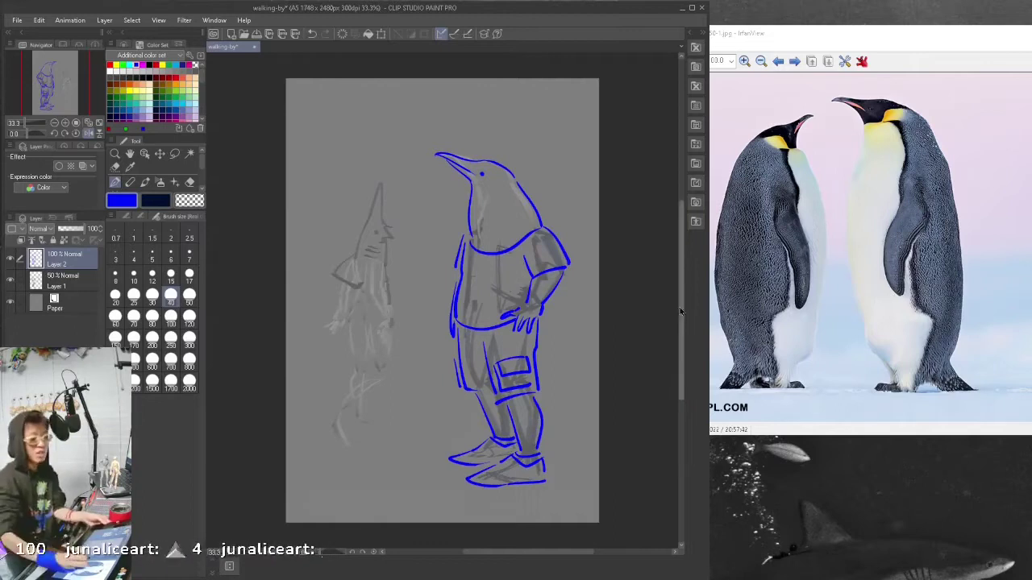
Step: Draw the walking figure's goblin-shark head in blue with its pointed snout, jaw, eye and gill slits
key("ctrl+z")
mouse_move(357, 242)
left_mouse_down()
mouse_move(383, 229)
mouse_move(387, 266)
mouse_move(360, 283)
left_mouse_up()
left_click(377, 233)
left_click_drag(366, 247, 382, 256)
left_click_drag(364, 257, 381, 261)
Step: Lasso the shark head and upper arm, adjust them slightly with a free transform, and deselect
key("m")
left_click_drag(418, 195, 421, 197)
key("ctrl+t")
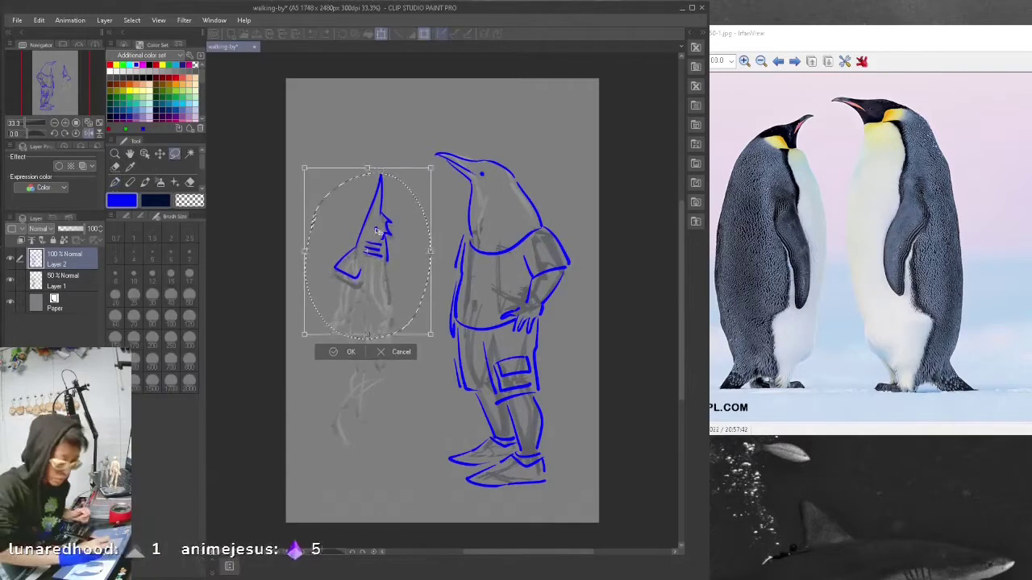
key("Return")
key("p")
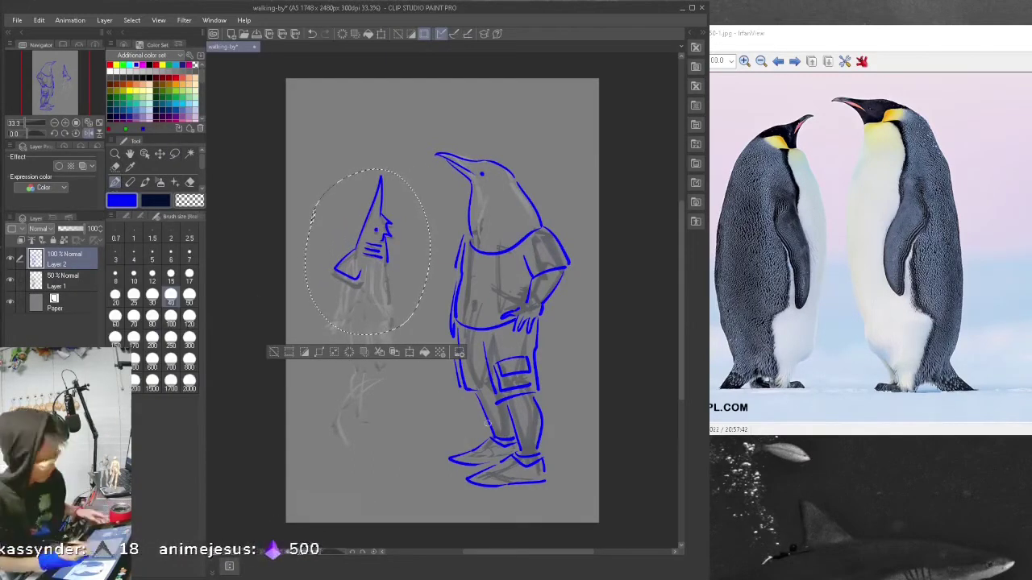
key("ctrl+d")
Step: Draw the walking figure's bent front leg from the hip down to the ankle
key("ctrl+z")
key("ctrl+z")
mouse_move(359, 326)
left_mouse_down()
mouse_move(373, 365)
mouse_move(341, 409)
left_mouse_up()
key("ctrl+z")
left_click_drag(370, 367, 336, 406)
key("ctrl+z")
key("ctrl+z")
left_click_drag(360, 320, 371, 366)
left_click_drag(347, 410, 387, 360)
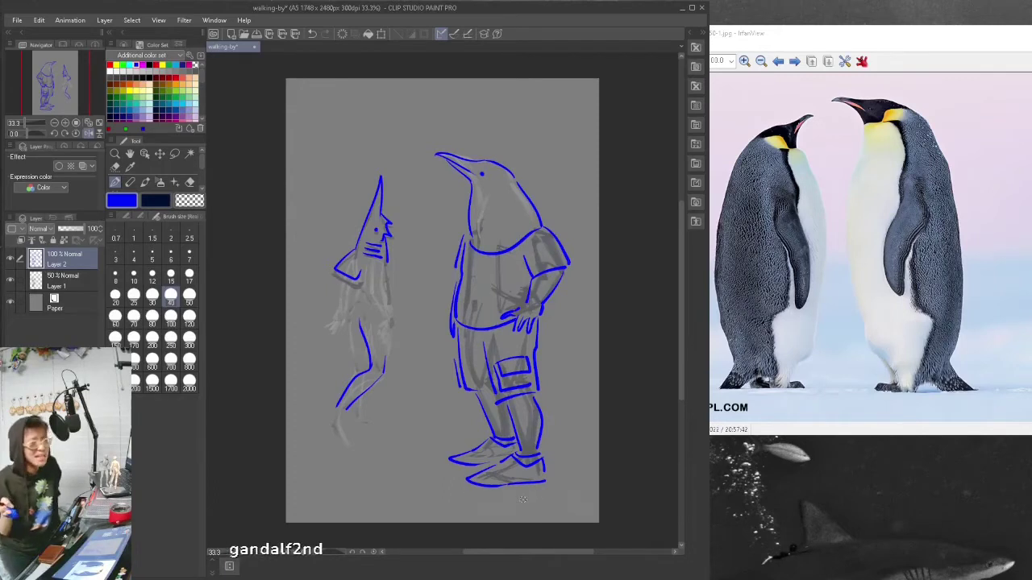
Step: Draw the walking figure's other leg crossing behind the bent one
key("ctrl+z")
key("ctrl+z")
mouse_move(349, 320)
left_mouse_down()
mouse_move(369, 344)
mouse_move(351, 364)
mouse_move(360, 411)
left_mouse_up()
key("ctrl+z")
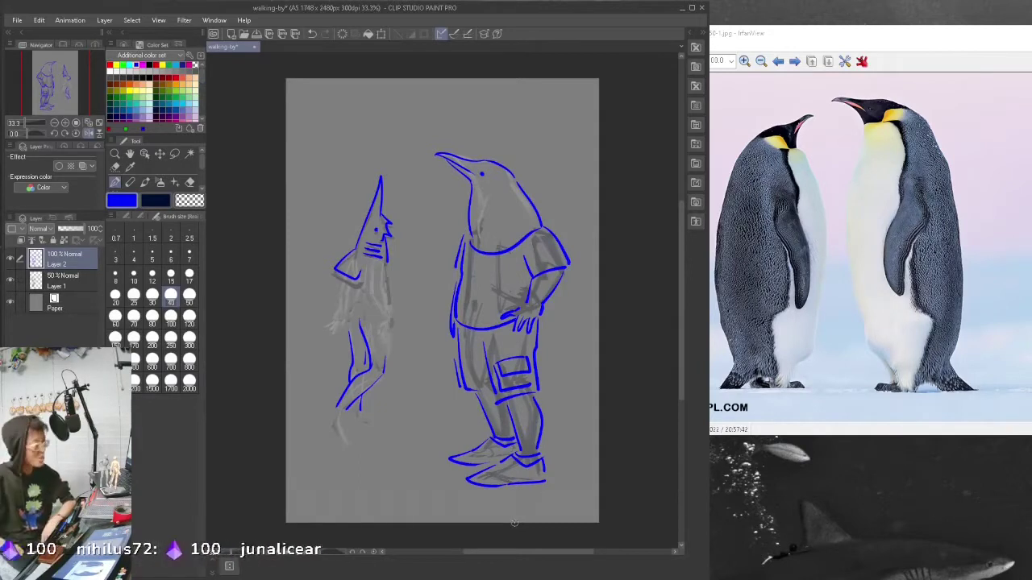
Step: Try to draw the walking figure's shirt and waistline
left_click_drag(338, 277, 393, 284)
left_click_drag(352, 312, 379, 314)
key("ctrl+z")
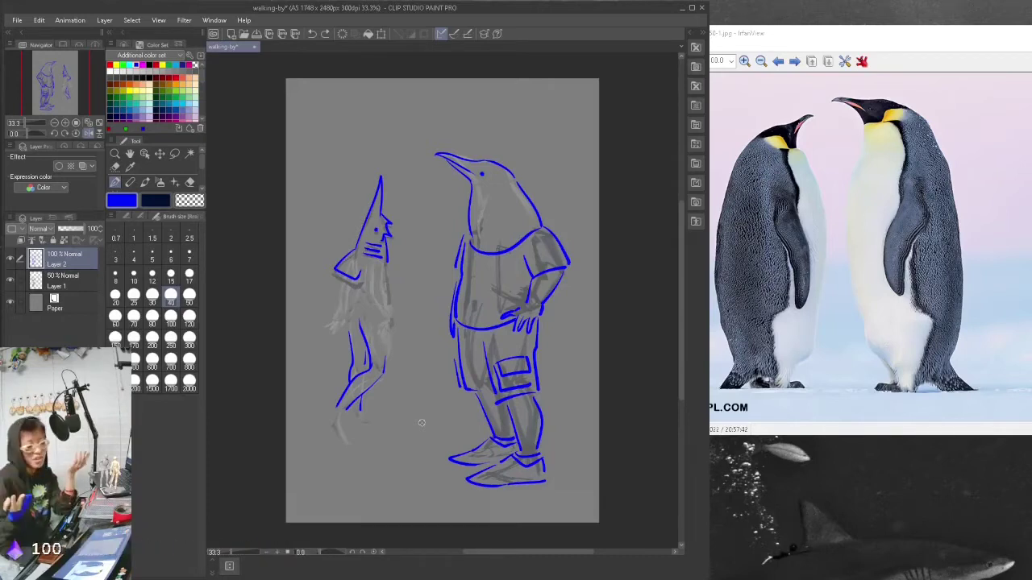
Step: Move the penguin reference window slightly lower and enlarge the canvas view to 50%
left_click_drag(806, 33, 807, 72)
key("ctrl+plus")
key("ctrl+plus")
key("ctrl+plus")
key("ctrl+minus")
key("ctrl+minus")
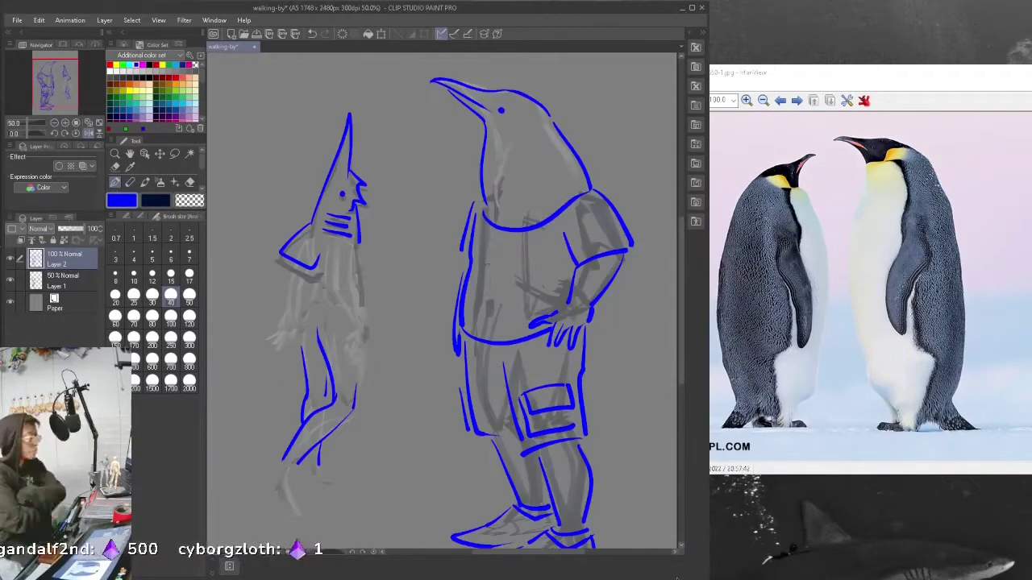
scroll(633, 385, "down", 1)
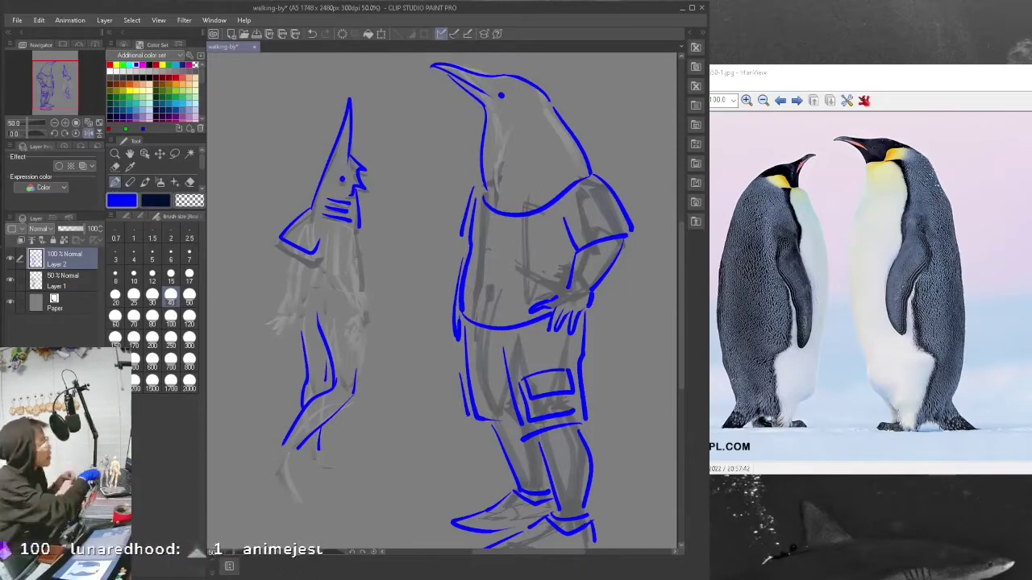
Step: Switch to Firefox, look through the bobbit worm images, and read the Eunice aphroditois Wikipedia article before returning to Clip Studio Paint
key("alt+Tab")
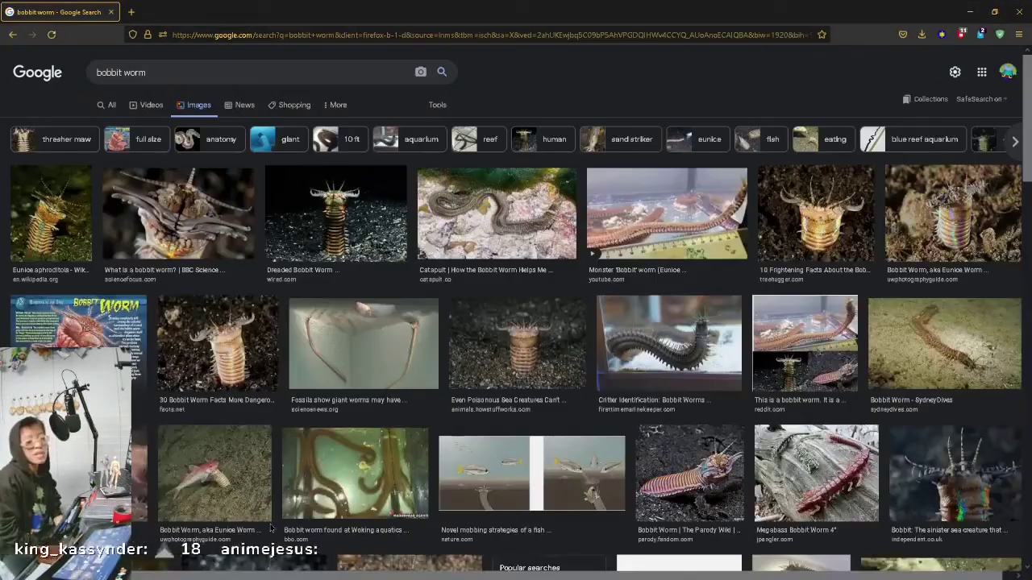
key("Right")
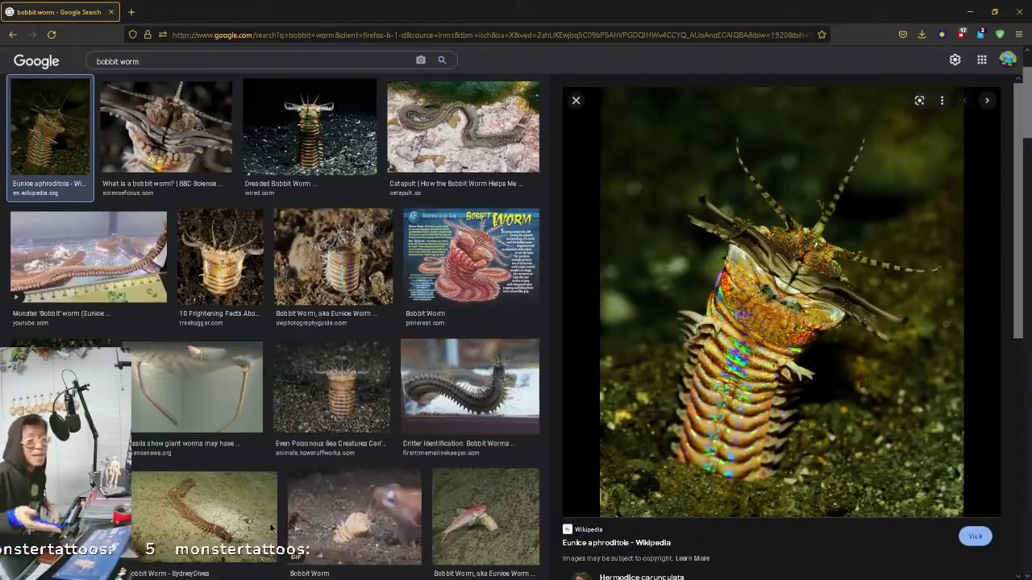
left_click(112, 12)
left_click(1018, 34)
triple_click(992, 334)
triple_click(992, 334)
left_click(993, 334)
left_click(868, 330)
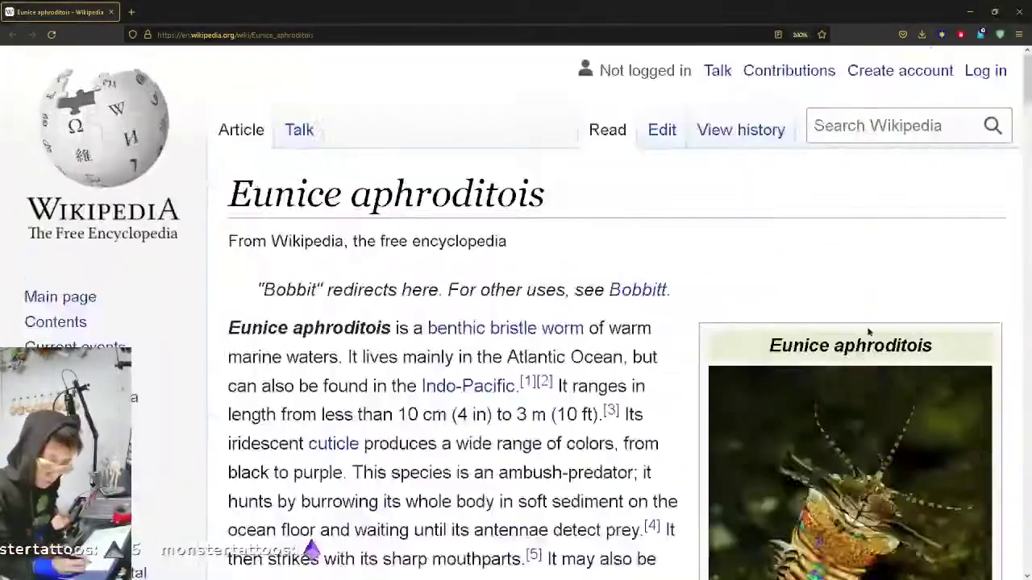
scroll(868, 331, "down", 5)
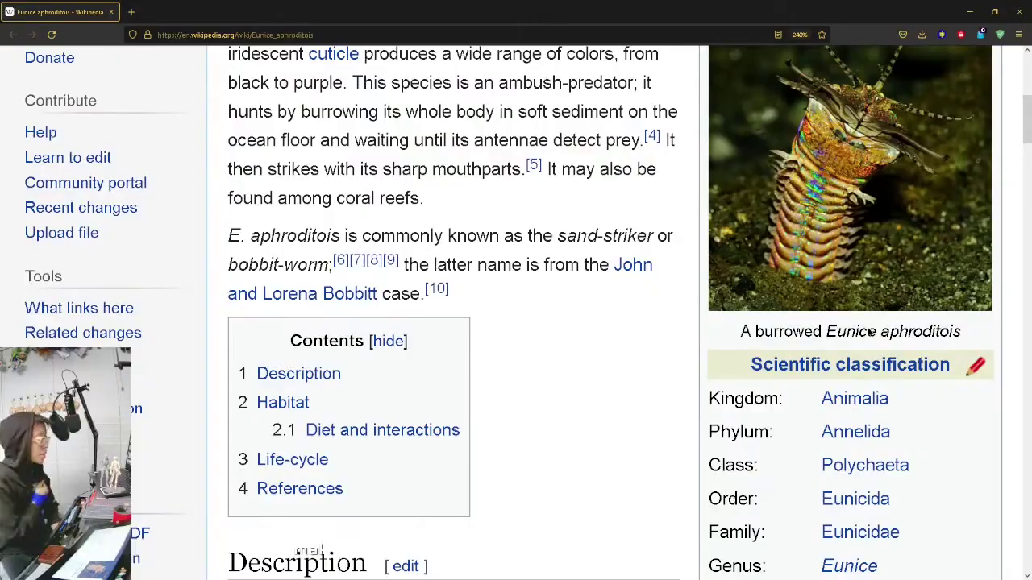
scroll(870, 332, "down", 10)
scroll(868, 331, "up", 9)
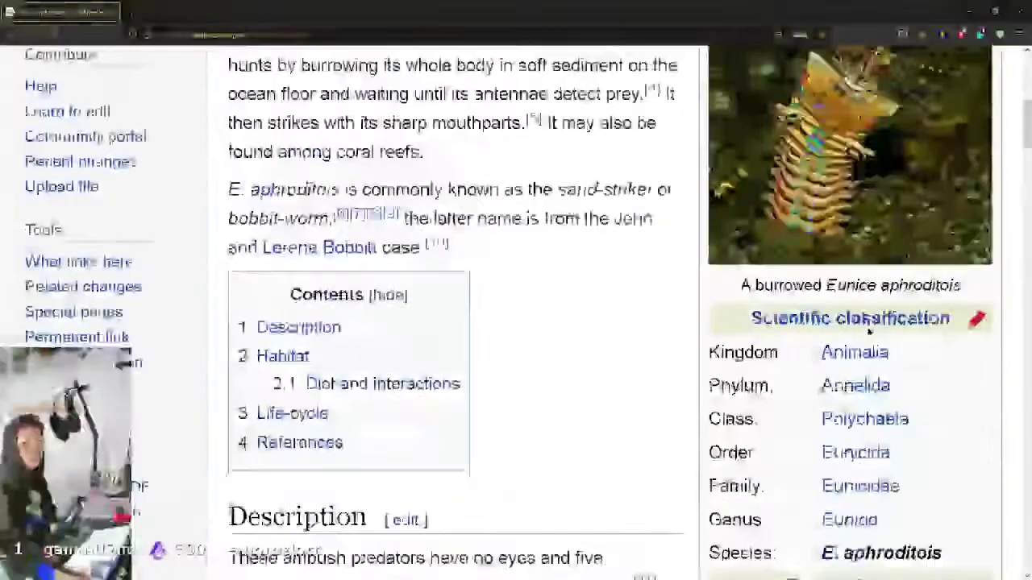
left_click(314, 247)
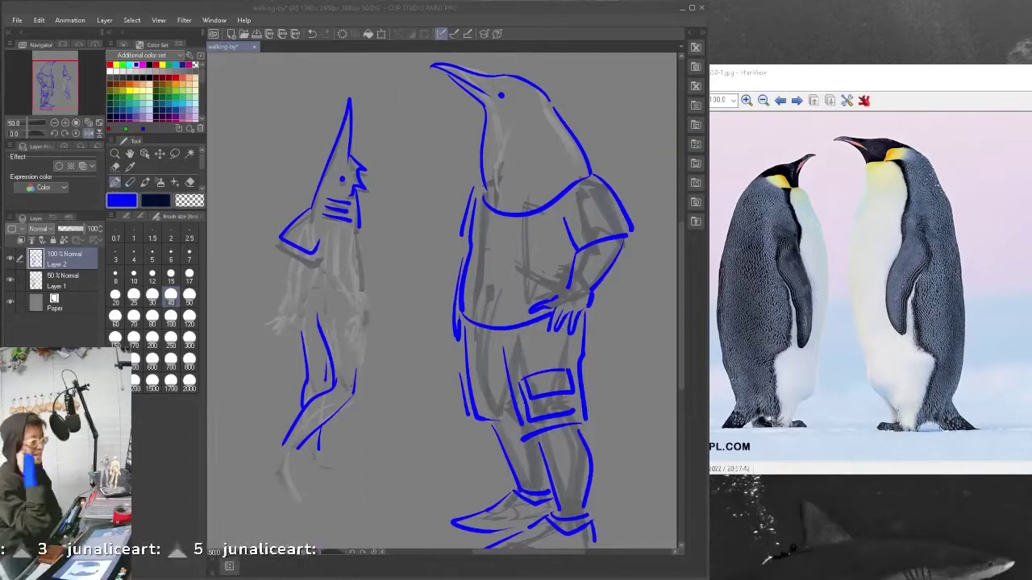
Step: Draw the walking figure's T-shirt with its near sleeve, back edge and hem above the legs
left_click_drag(327, 238, 364, 267)
left_click_drag(360, 229, 369, 265)
left_click_drag(301, 253, 294, 318)
key("ctrl+z")
left_click_drag(290, 320, 371, 313)
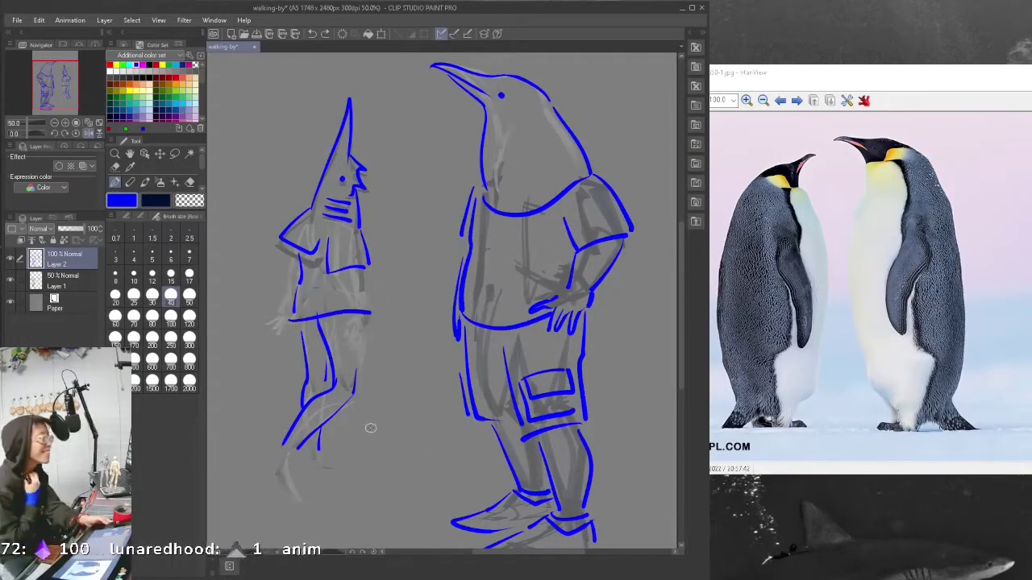
Step: Doodle a small demonstration sketch with a size 12 brush in the empty space between the two figures and undo all its strokes
key("ctrl+plus")
key("ctrl+plus")
key("ctrl+plus")
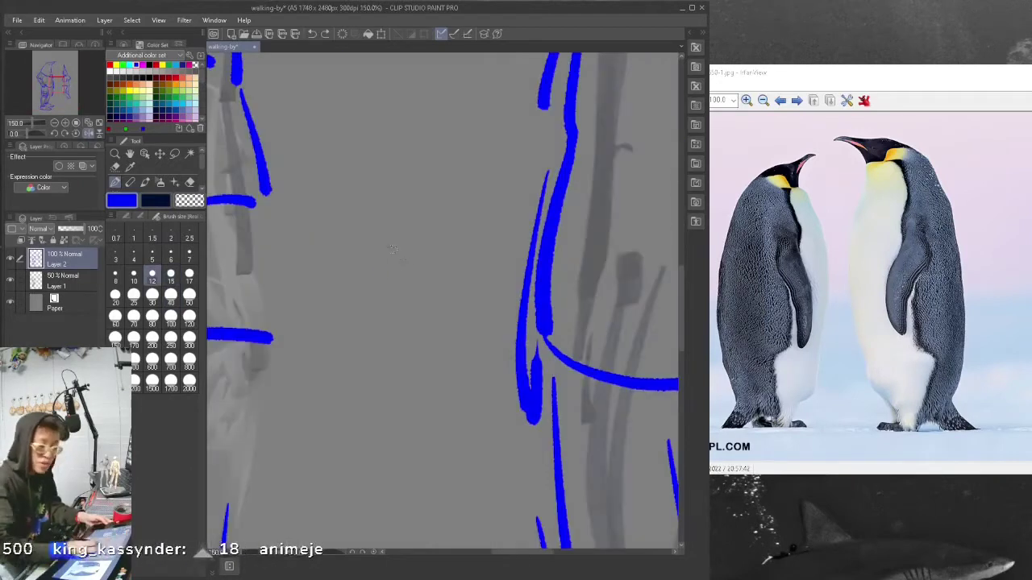
left_click_drag(385, 251, 383, 282)
left_click_drag(366, 202, 411, 245)
left_click_drag(448, 198, 406, 249)
left_click_drag(428, 278, 459, 300)
left_click_drag(376, 283, 345, 299)
left_click_drag(393, 346, 431, 352)
left_click_drag(359, 392, 411, 393)
left_click_drag(364, 416, 402, 417)
left_click_drag(435, 367, 456, 389)
left_click_drag(335, 323, 346, 353)
left_click_drag(456, 292, 510, 353)
left_click_drag(461, 429, 472, 390)
left_click_drag(480, 453, 516, 395)
left_click_drag(513, 345, 513, 403)
key("ctrl+z")
key("ctrl+z")
key("ctrl+z")
key("ctrl+z")
key("ctrl+z")
key("ctrl+z")
key("ctrl+z")
key("ctrl+z")
key("ctrl+z")
key("ctrl+z")
key("ctrl+z")
key("ctrl+z")
key("ctrl+z")
key("ctrl+z")
key("ctrl+z")
key("ctrl+z")
key("ctrl+z")
key("ctrl+z")
key("ctrl+z")
key("ctrl+z")
key("ctrl+z")
key("ctrl+minus")
key("ctrl+minus")
key("ctrl+minus")
key("ctrl+minus")
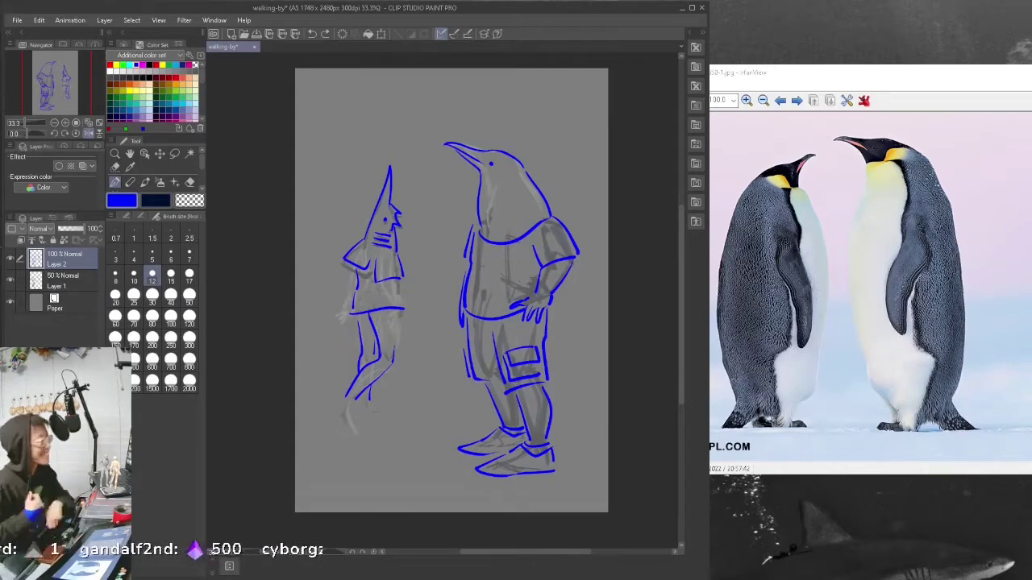
Step: Flip the canvas view horizontally and try a size 25 stroke along the penguin figure's forearm
left_click(159, 20)
mouse_move(190, 33)
left_click(351, 81)
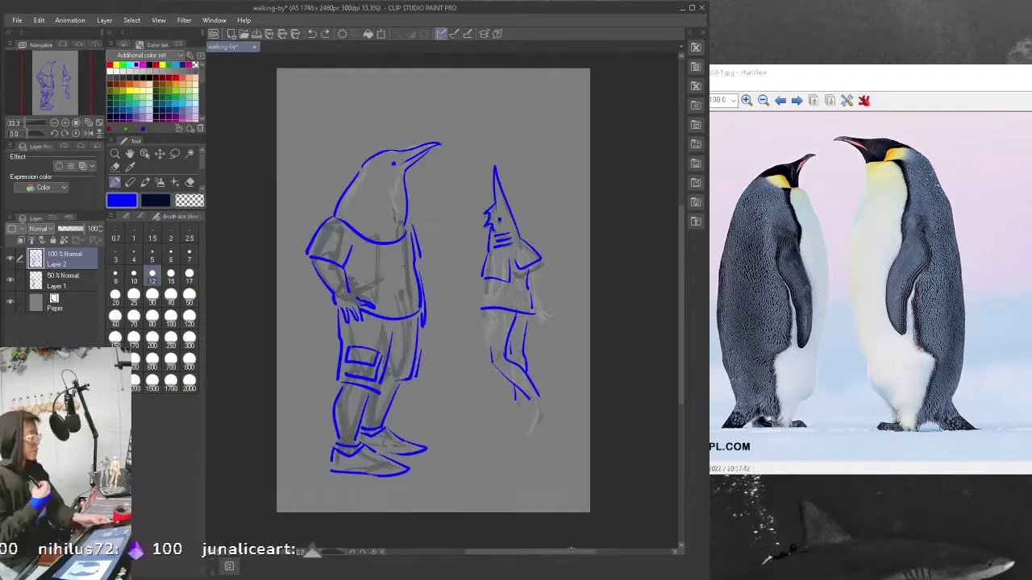
left_click(134, 295)
left_click_drag(315, 272, 336, 296)
key("ctrl+z")
Step: Erase the front end of the walking figure's shirt hem and draw the front line of the near forearm below the sleeve
left_click(170, 277)
key("e")
mouse_move(479, 307)
left_mouse_down()
mouse_move(474, 318)
mouse_move(490, 309)
left_mouse_up()
key("p")
key("ctrl+z")
mouse_move(488, 282)
left_mouse_down()
mouse_move(483, 313)
mouse_move(497, 332)
mouse_move(494, 325)
left_mouse_up()
key("ctrl+z")
key("ctrl+z")
key("ctrl+z")
key("ctrl+z")
mouse_move(534, 270)
left_mouse_down()
mouse_move(545, 311)
mouse_move(483, 322)
left_mouse_up()
key("ctrl+z")
key("ctrl+z")
left_click_drag(480, 312, 476, 322)
key("ctrl+z")
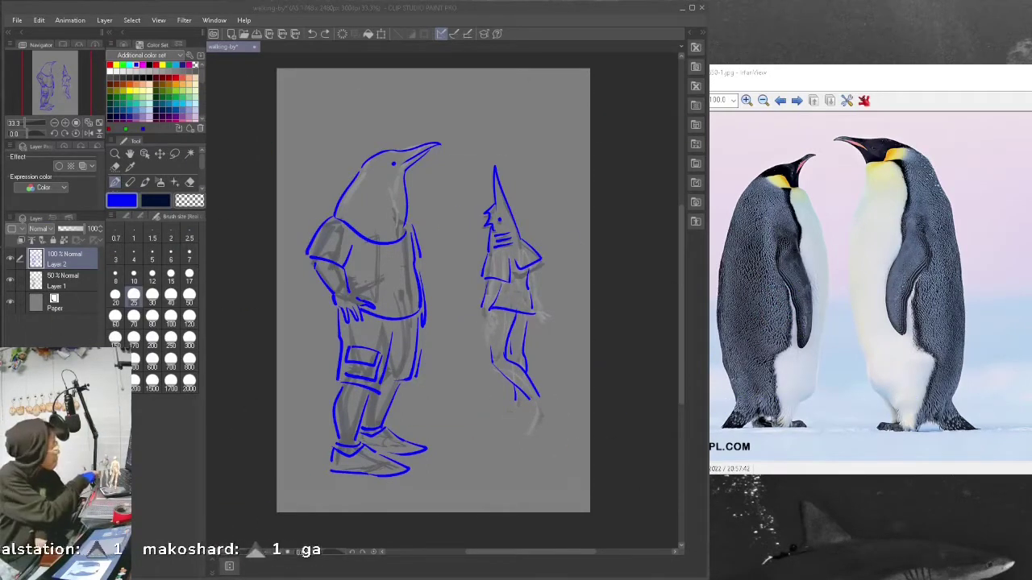
key("ctrl+z")
key("ctrl+z")
Step: Draw the back line of the walking figure's near forearm and reshape the near sleeve with a rounded shoulder curve
left_click_drag(490, 252, 528, 272)
scroll(541, 302, "up", 3)
key("ctrl+z")
key("ctrl+z")
key("e")
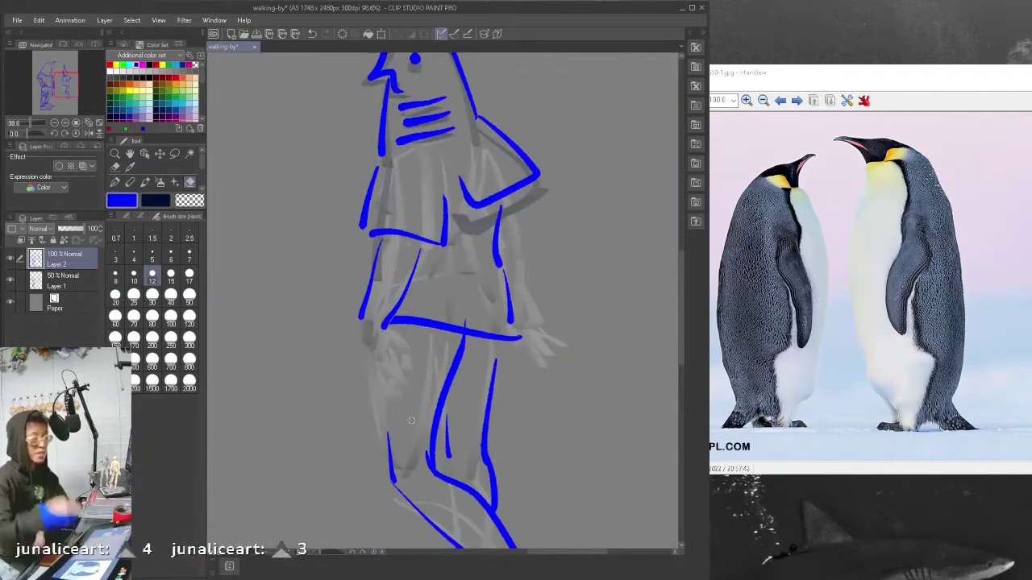
key("ctrl+z")
left_click_drag(416, 276, 497, 269)
key("e")
key("ctrl+minus")
key("ctrl+minus")
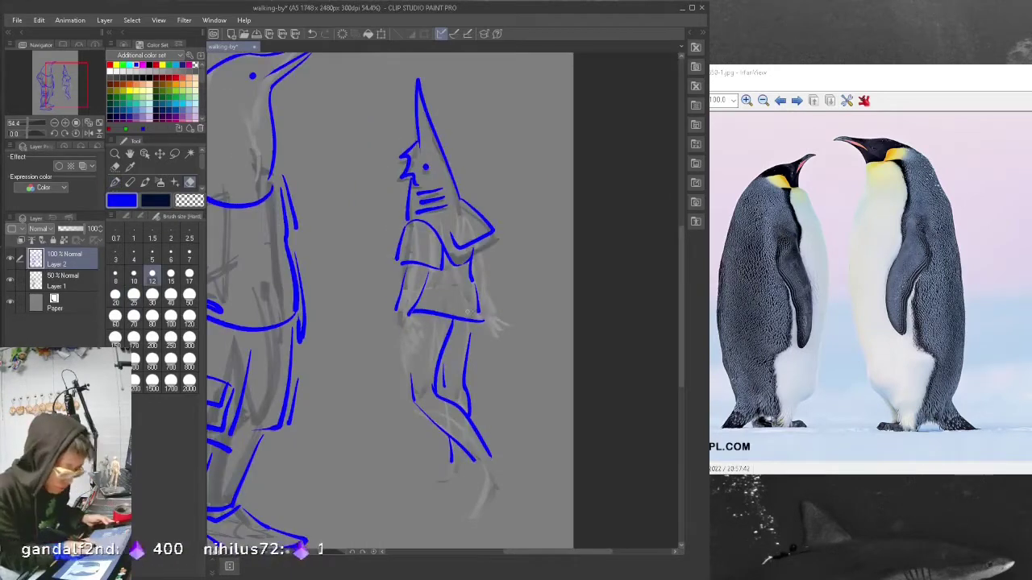
Step: Try to draw the walking figure's near hand at the end of the forearm
key("p")
key("ctrl+z")
mouse_move(406, 317)
left_mouse_down()
mouse_move(400, 354)
mouse_move(412, 357)
left_mouse_up()
key("ctrl+z")
key("ctrl+z")
key("ctrl+z")
key("ctrl+z")
key("ctrl+z")
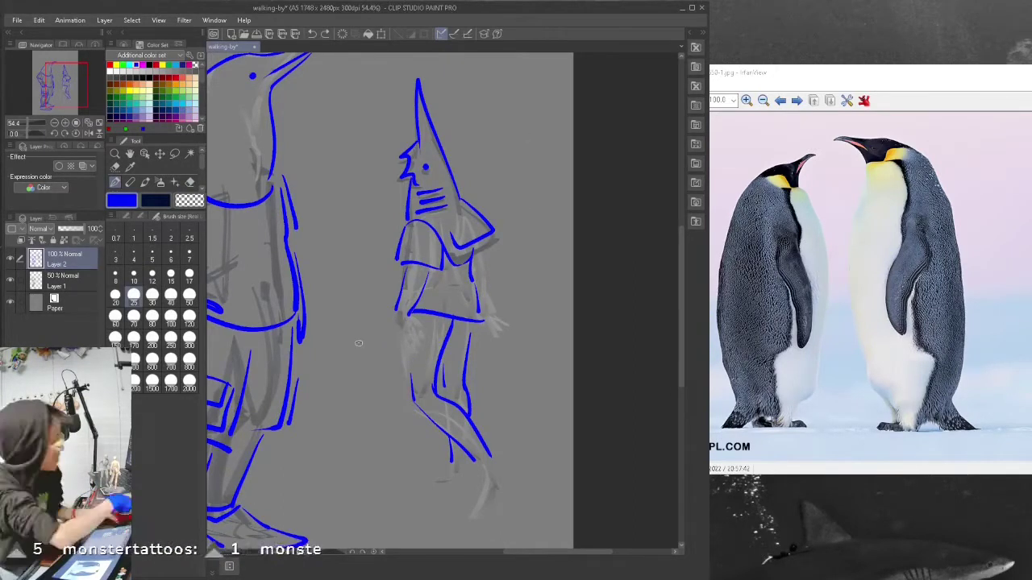
Step: Draw the walking figure's raised rear shoe with its sole and ankle opening, and flip the canvas view horizontally
left_click_drag(484, 466, 503, 462)
key("ctrl+z")
mouse_move(487, 467)
left_mouse_down()
mouse_move(502, 461)
mouse_move(456, 516)
left_mouse_up()
left_click_drag(456, 516, 517, 482)
mouse_move(471, 485)
left_mouse_down()
mouse_move(500, 500)
mouse_move(511, 479)
left_mouse_up()
key("ctrl+z")
left_click_drag(457, 518, 517, 483)
mouse_move(479, 468)
left_mouse_down()
mouse_move(495, 458)
mouse_move(472, 500)
mouse_move(486, 467)
mouse_move(501, 462)
left_mouse_up()
key("ctrl+z")
key("e")
left_click(158, 21)
mouse_move(189, 35)
left_click(359, 68)
key("p")
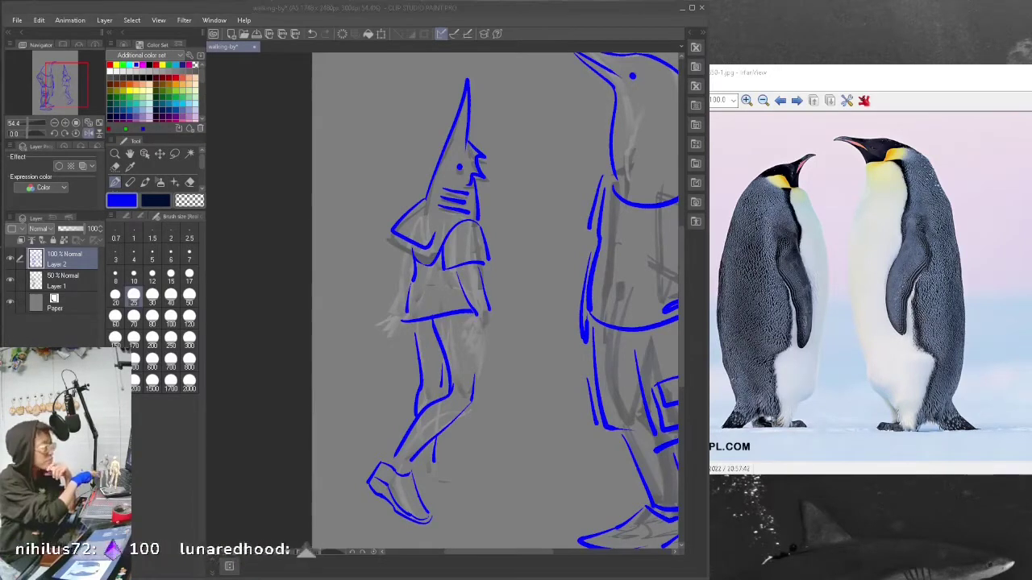
Step: Draw the walking figure's front shoe flat on the ground below the other leg
left_click_drag(422, 472, 474, 486)
left_click_drag(421, 492, 476, 493)
left_click_drag(454, 439, 349, 440)
Step: Try to erase the back corner of the walking figure's shirt hem and redraw it lower
key("e")
mouse_move(328, 320)
left_mouse_down()
mouse_move(337, 352)
mouse_move(313, 356)
mouse_move(350, 351)
mouse_move(305, 354)
left_mouse_up()
key("p")
key("ctrl+z")
left_click_drag(307, 353, 323, 352)
key("ctrl+z")
key("ctrl+z")
key("ctrl+z")
key("ctrl+z")
key("ctrl+z")
key("ctrl+z")
Step: Erase the walking figure's shirt hem above the legs with a size 25 eraser and return to the pen
left_click(190, 182)
left_click(134, 298)
left_click_drag(301, 320, 367, 313)
key("p")
left_click(152, 276)
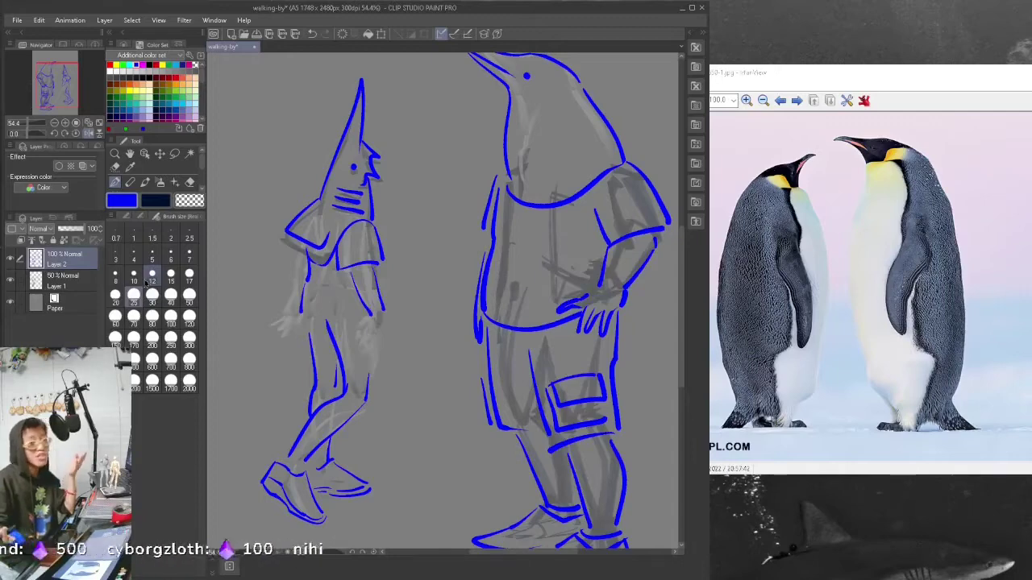
Step: Switch to IrfanView, examine the penguin reference photo enlarged to full screen, and close it
double_click(847, 70)
scroll(714, 85, "up", 13)
scroll(348, 68, "up", 4)
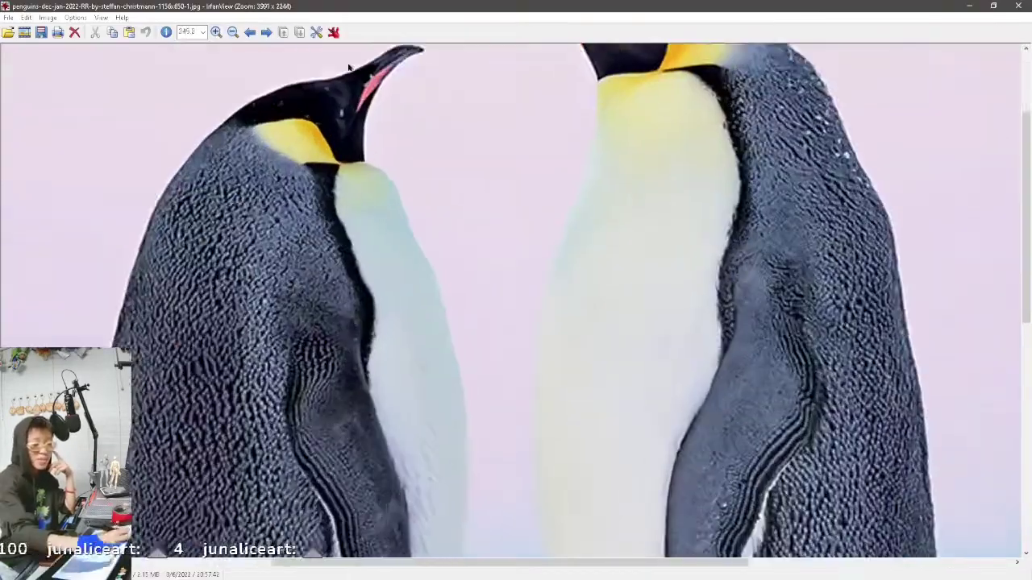
scroll(349, 68, "down", 3)
key("Escape")
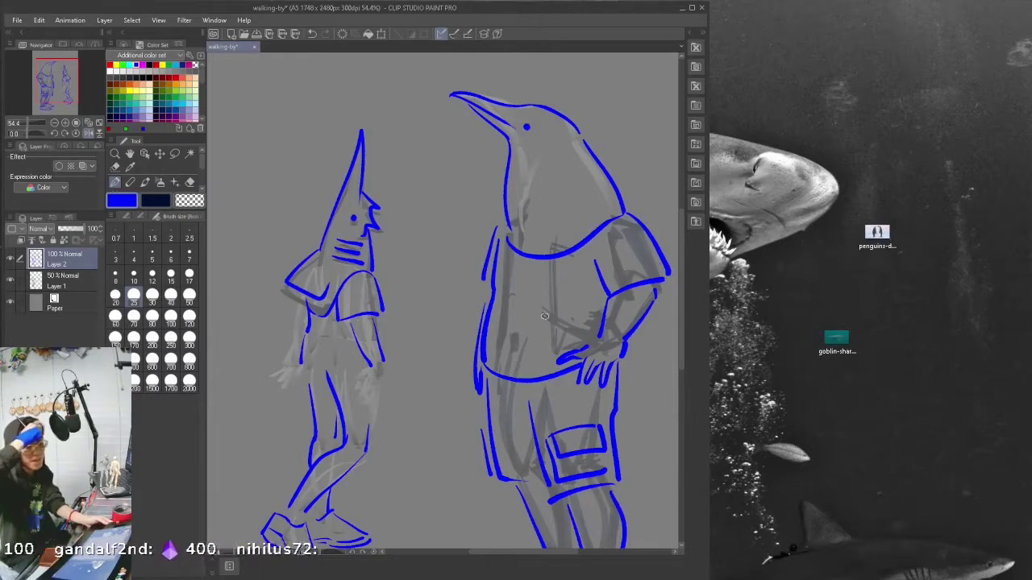
Step: Draw the walking figure's near hand with its fingers at the end of the forearm
scroll(544, 316, "up", 1)
mouse_move(371, 381)
left_mouse_down()
mouse_move(385, 415)
mouse_move(396, 405)
left_mouse_up()
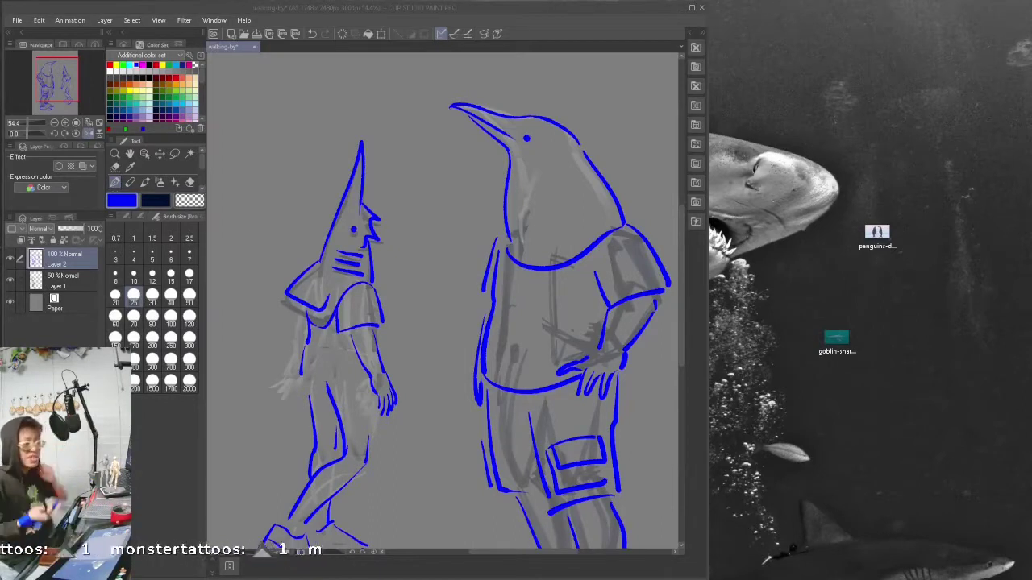
key("e")
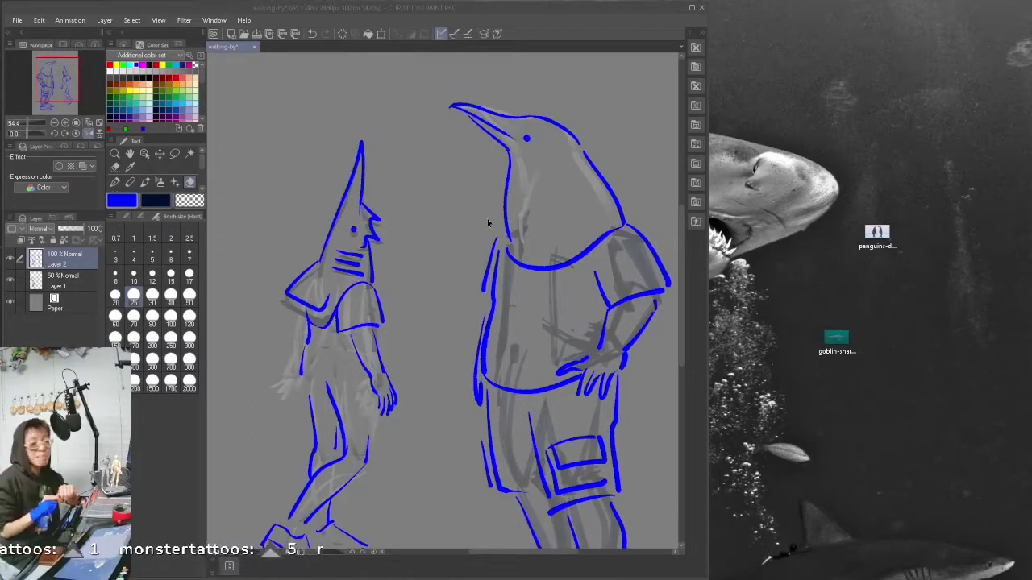
Step: Maximize the drawing window and draw the walking figure's longer shirt side, lower hem and the start of the far arm
left_click(691, 8)
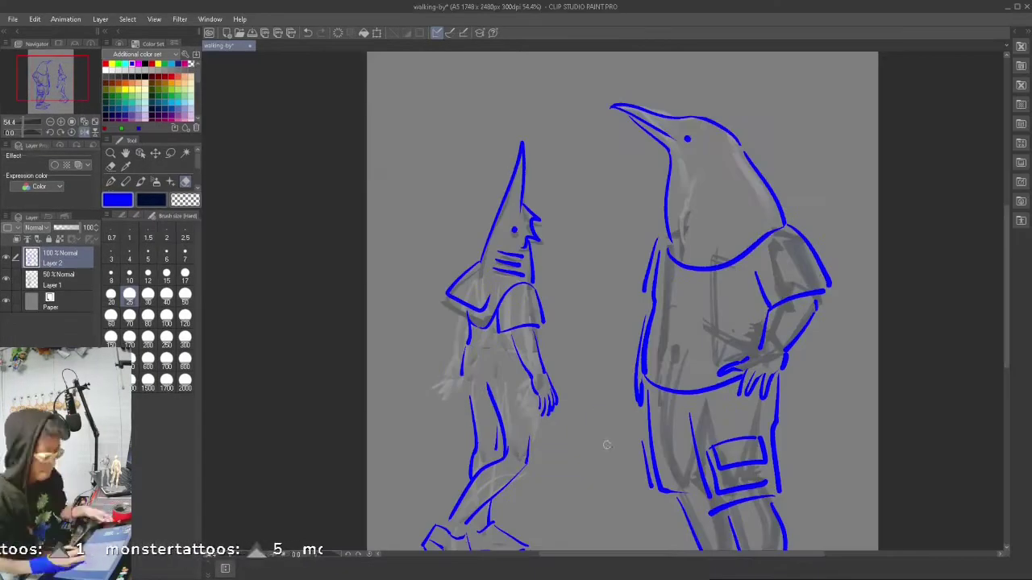
key("ctrl+z")
key("ctrl+z")
mouse_move(467, 346)
left_mouse_down()
mouse_move(460, 401)
mouse_move(527, 394)
left_mouse_up()
key("ctrl+z")
left_click_drag(540, 331, 541, 350)
key("ctrl+z")
left_click_drag(459, 311, 457, 332)
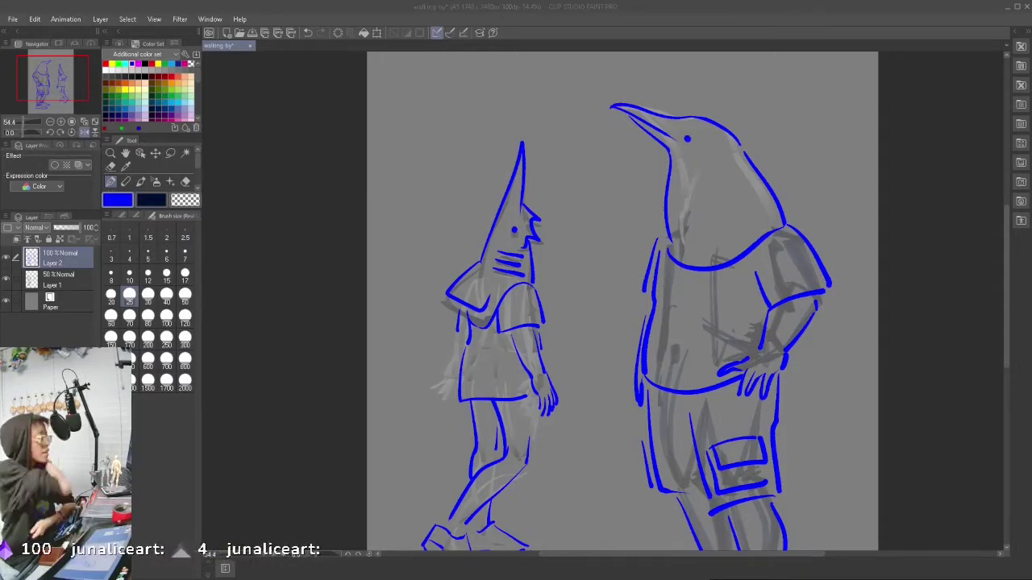
Step: Switch to File Explorer, view the tasmanian-crab, tasmanian-crab-badlydrawn and walking-places pictures in IrfanView, and return to Clip Studio Paint
key("super+d")
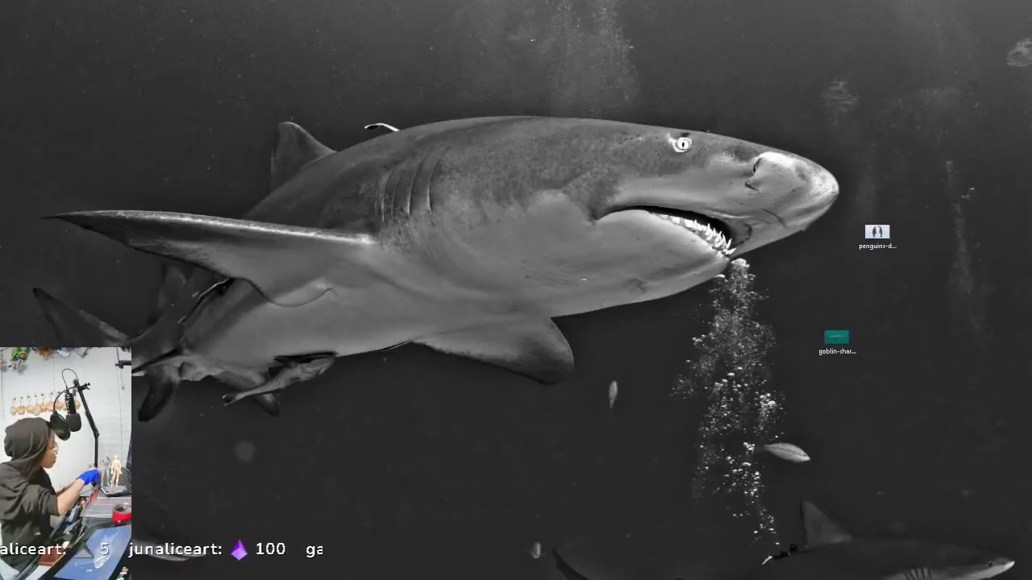
key("super+e")
double_click(653, 218)
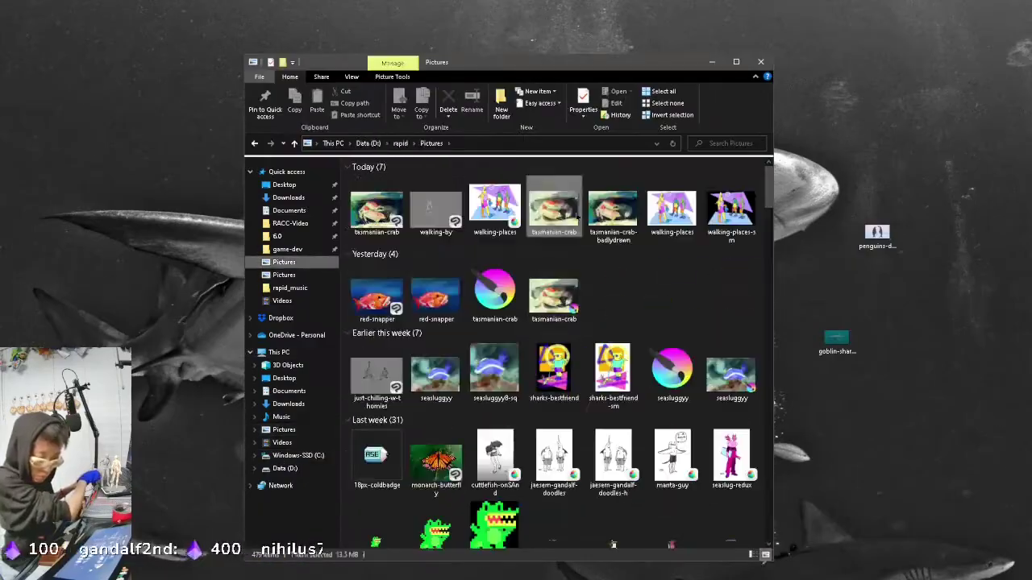
double_click(553, 210)
key("Right")
left_click(995, 6)
double_click(672, 210)
left_click_drag(323, 6, 693, 112)
left_click(760, 63)
mouse_move(424, 5)
left_mouse_down()
mouse_move(479, 148)
mouse_move(411, 1)
left_mouse_up()
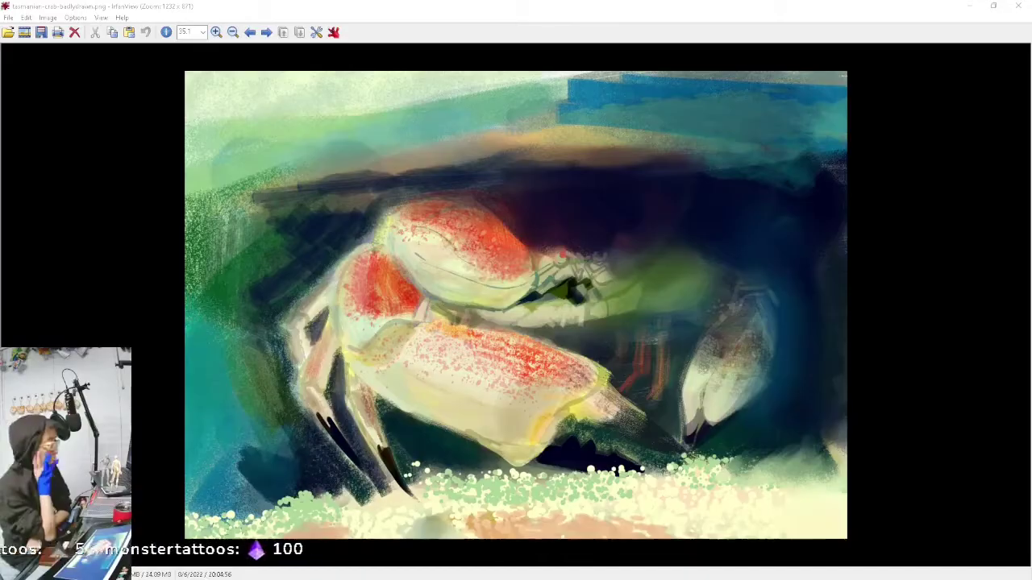
left_click_drag(793, 114, 515, 2)
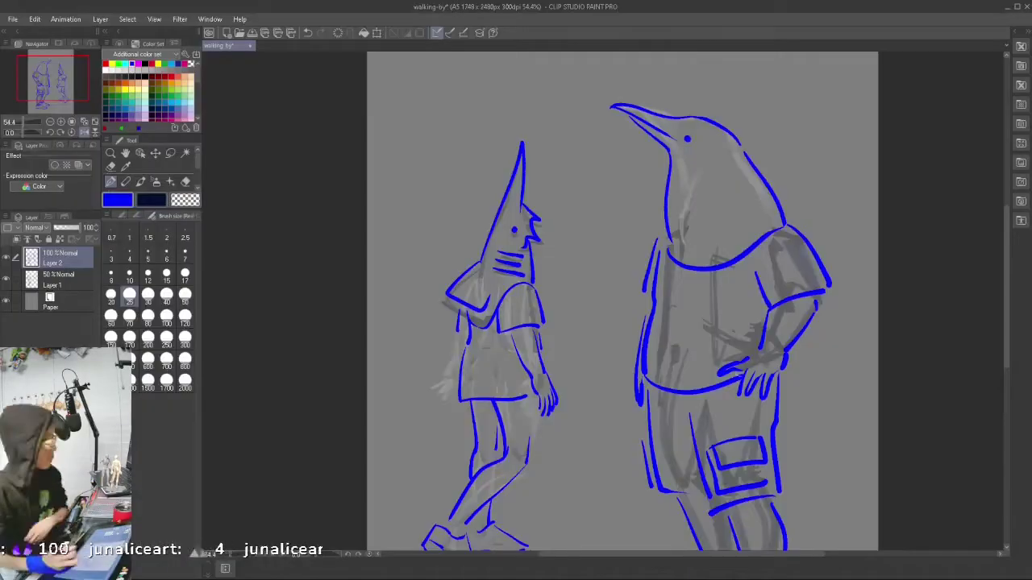
Step: Draw the walking figure's far sleeve, far forearm and far hand with its fingers
scroll(621, 298, "up", 2)
key("ctrl+z")
left_click_drag(448, 289, 439, 312)
mouse_move(451, 291)
left_mouse_down()
mouse_move(436, 310)
mouse_move(425, 299)
mouse_move(436, 307)
left_mouse_up()
key("ctrl+z")
key("ctrl+z")
mouse_move(453, 290)
left_mouse_down()
mouse_move(443, 310)
mouse_move(433, 293)
left_mouse_up()
key("ctrl+z")
left_click_drag(455, 291, 449, 310)
key("ctrl+z")
left_click_drag(452, 244, 450, 274)
left_click_drag(458, 222, 458, 240)
mouse_move(461, 218)
left_mouse_down()
mouse_move(450, 268)
mouse_move(468, 238)
mouse_move(463, 246)
left_mouse_up()
key("ctrl+z")
key("ctrl+z")
Step: Erase the outline of the walking figure's near sleeve and save the drawing
key("e")
left_click_drag(535, 197, 544, 233)
left_click_drag(539, 235, 498, 230)
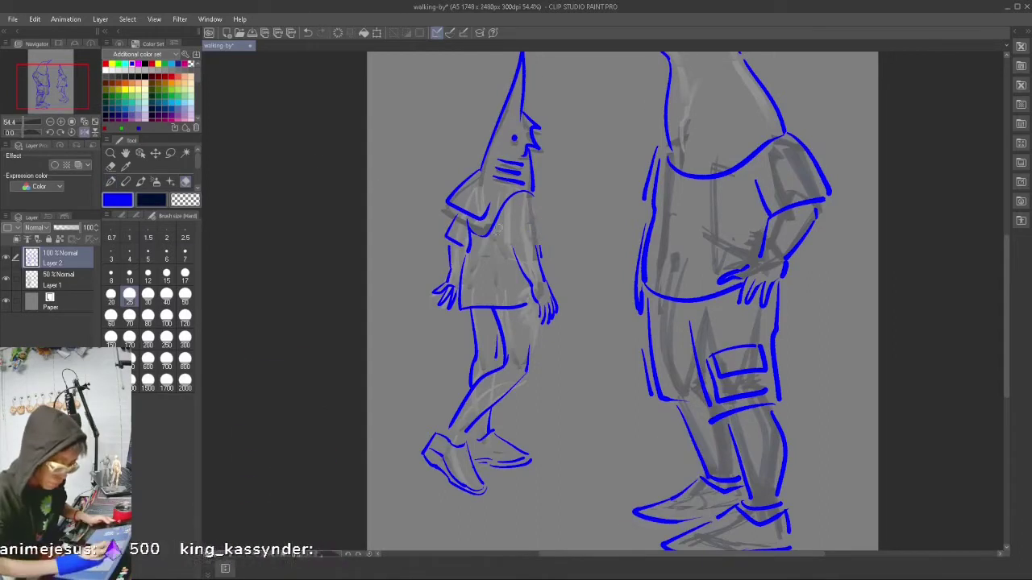
key("p")
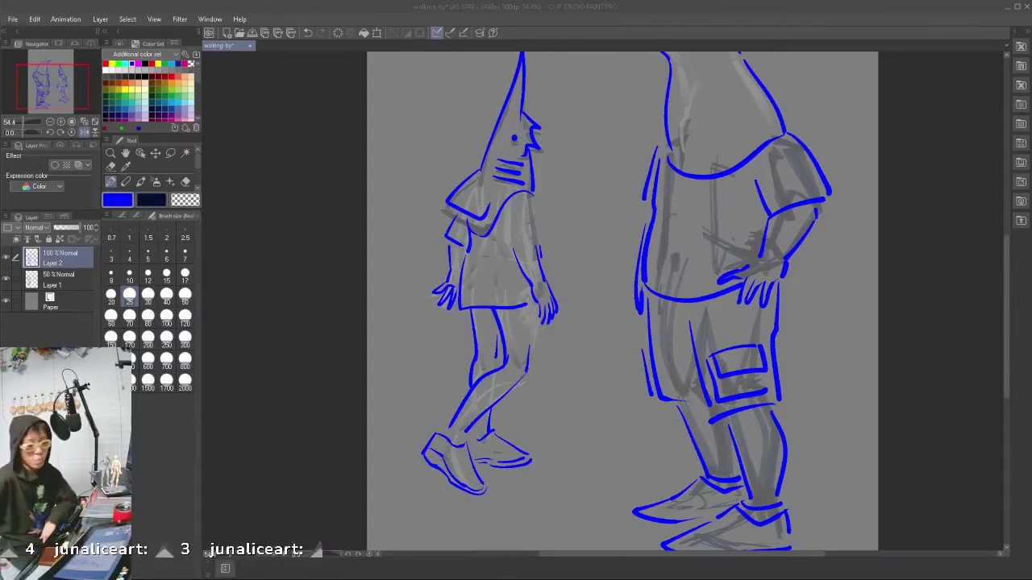
left_click_drag(1006, 315, 1007, 291)
left_click(13, 19)
left_click(32, 97)
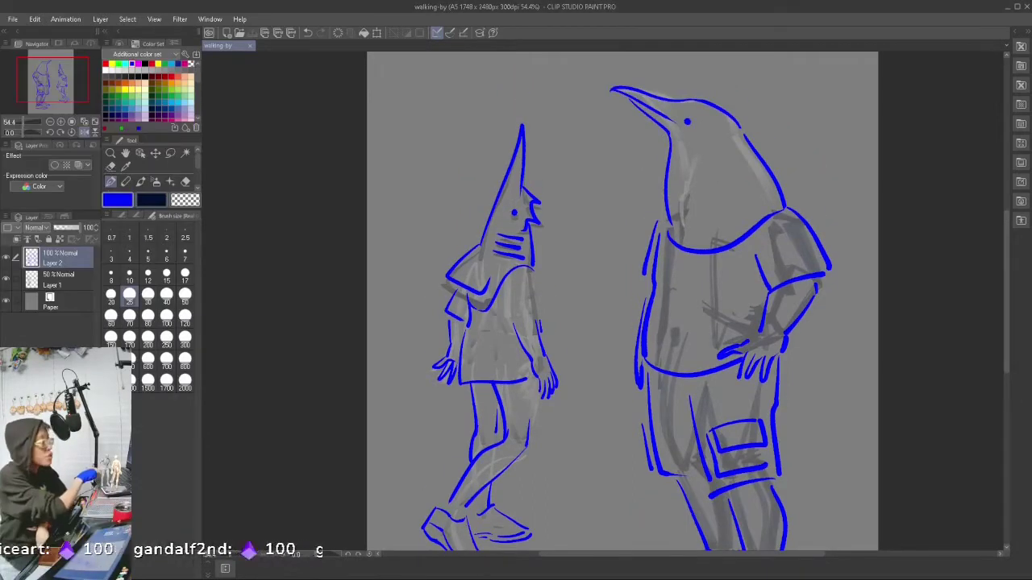
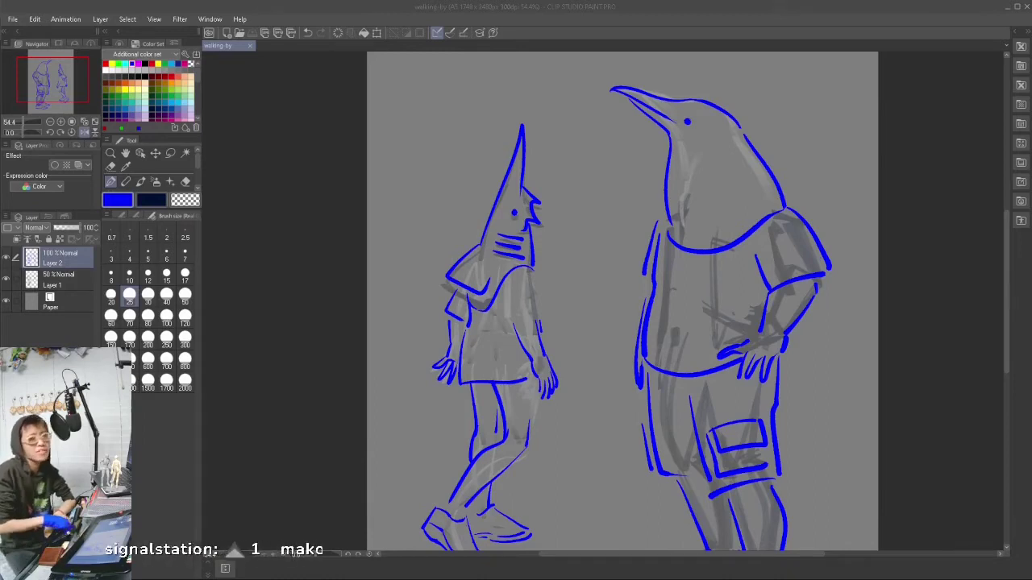
Step: Redraw the walking figure's near sleeve with its cuff and complete the back line of the near thigh up to the shirt hem
left_click_drag(504, 298, 513, 324)
left_click_drag(533, 276, 546, 312)
left_click_drag(510, 321, 540, 319)
key("ctrl+z")
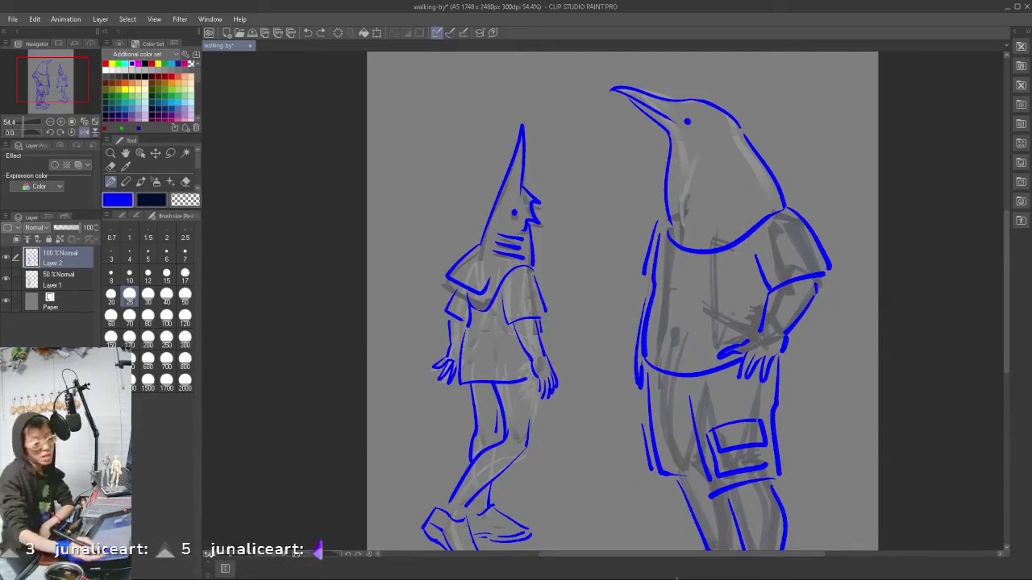
scroll(652, 301, "down", 1)
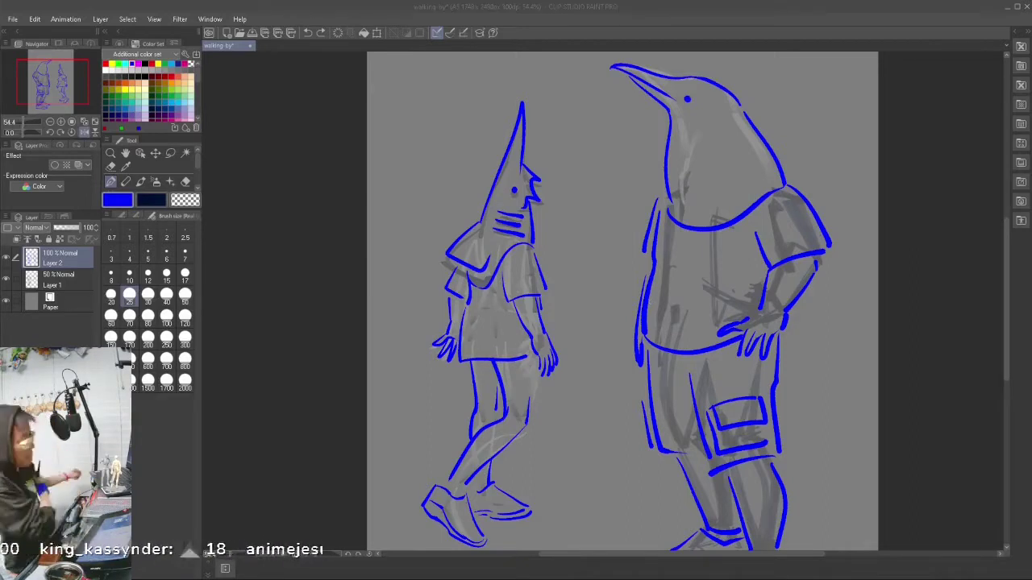
key("ctrl+z")
key("ctrl+z")
key("ctrl+z")
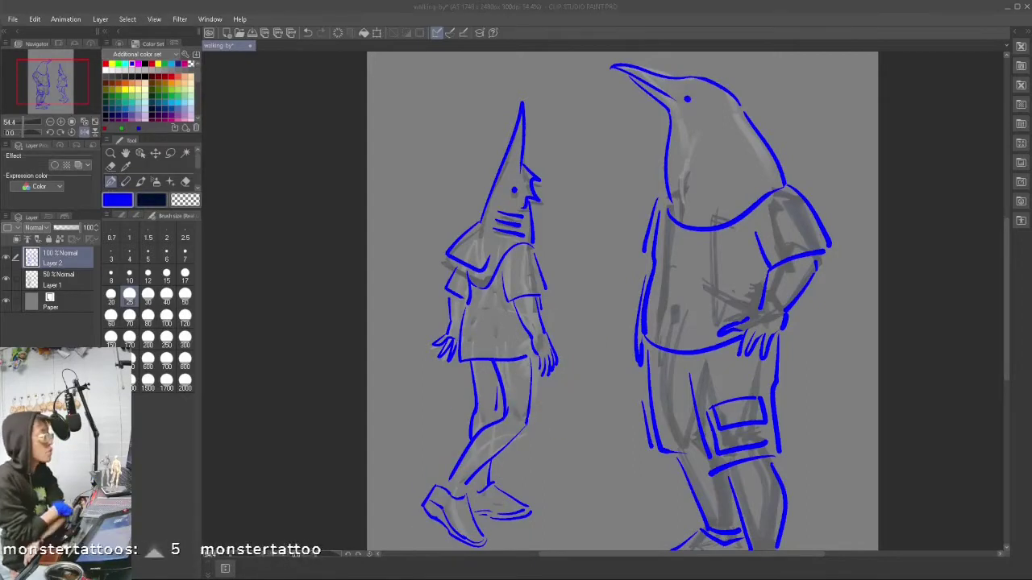
Step: Restore the drawing window to its smaller size and open the penguins reference picture from the desktop in IrfanView beside it
left_click(1017, 7)
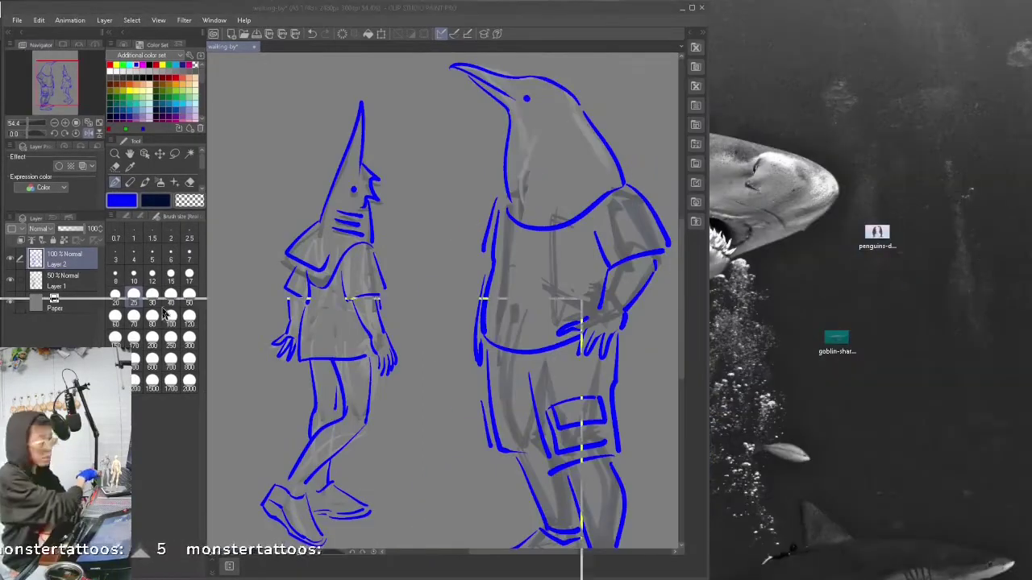
double_click(877, 235)
left_click(617, 196)
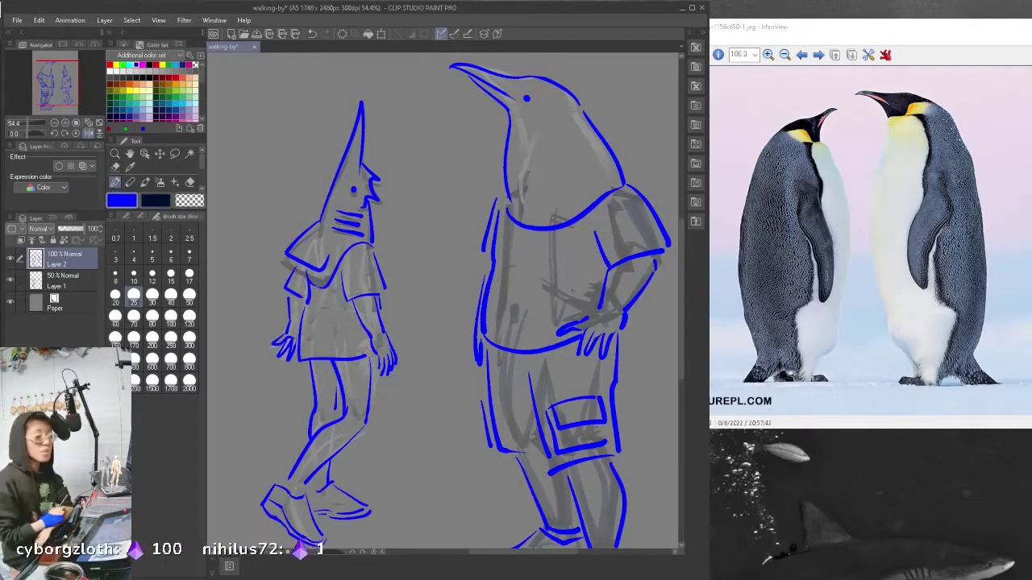
Step: Draw the penguin head's chin line and the curved neck-patch marking running down to the shirt collar, following the reference photo
mouse_move(512, 129)
left_mouse_down()
mouse_move(550, 127)
mouse_move(578, 110)
mouse_move(546, 140)
mouse_move(583, 199)
left_mouse_up()
key("ctrl+z")
key("ctrl+z")
key("ctrl+z")
mouse_move(511, 137)
left_mouse_down()
mouse_move(579, 111)
mouse_move(545, 140)
mouse_move(587, 205)
left_mouse_up()
key("ctrl+z")
key("ctrl+z")
key("ctrl+z")
key("ctrl+z")
mouse_move(513, 116)
left_mouse_down()
mouse_move(574, 129)
mouse_move(587, 205)
left_mouse_up()
key("ctrl+z")
key("ctrl+z")
mouse_move(510, 121)
left_mouse_down()
mouse_move(574, 129)
mouse_move(544, 108)
left_mouse_up()
key("ctrl+z")
key("ctrl+z")
key("ctrl+z")
left_click_drag(544, 107, 583, 209)
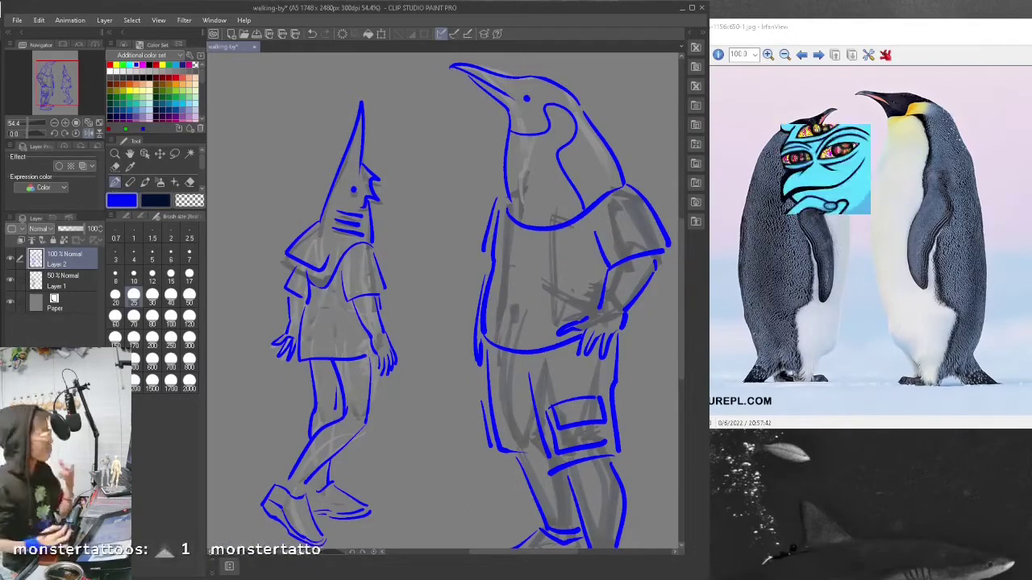
Step: Redraw the outer curve of the penguin's neck patch so it extends closer to the back of the head
key("ctrl+z")
key("ctrl+z")
left_click_drag(585, 133, 586, 207)
key("ctrl+z")
left_click_drag(585, 124, 587, 204)
key("ctrl+z")
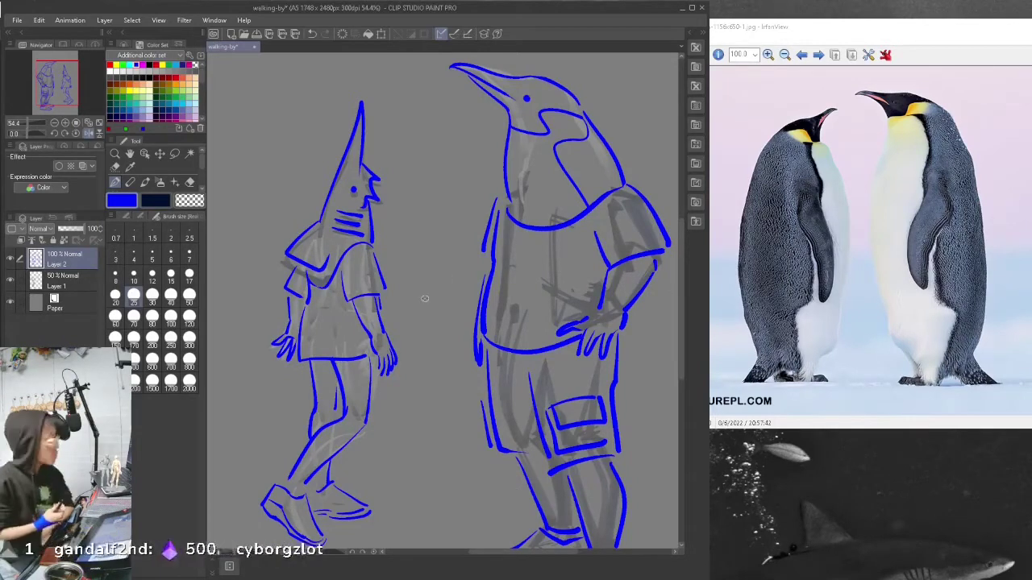
scroll(425, 298, "up", 3)
left_click(157, 20)
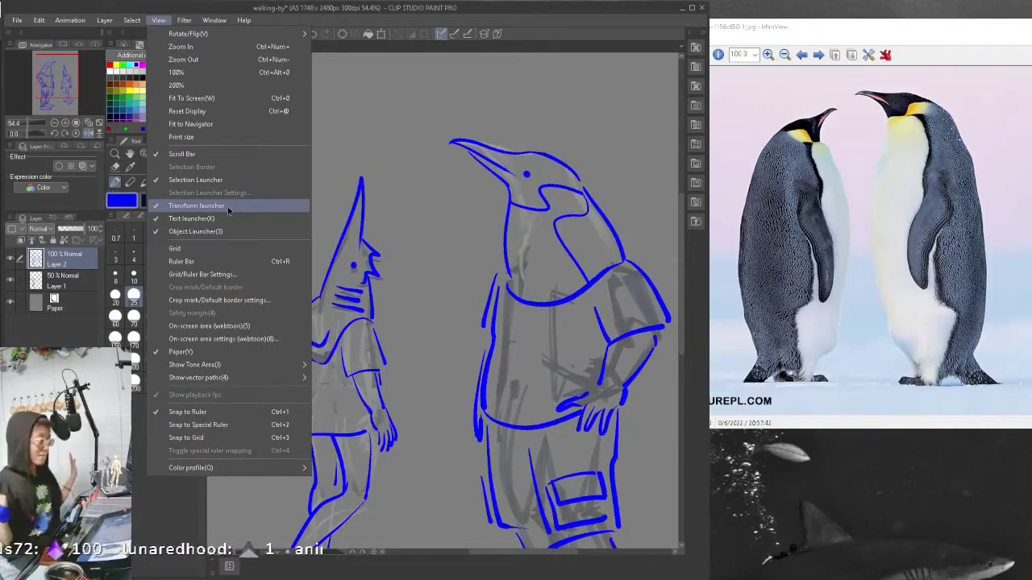
left_click(228, 208)
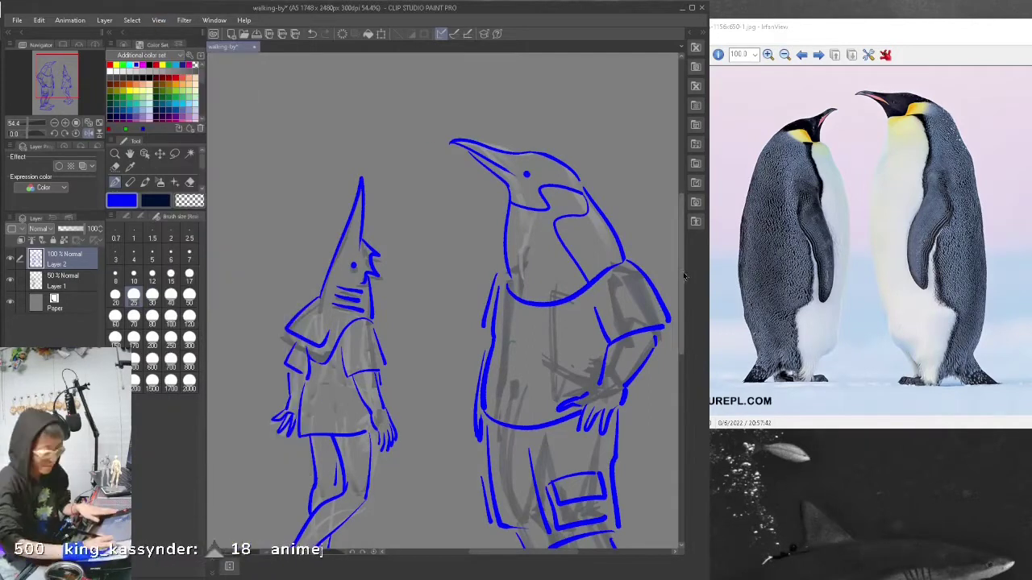
Step: Draw the straps across both of the standing figure's shoes and refine the walking figure's shoe collars
scroll(516, 159, "down", 3)
mouse_move(283, 380)
left_mouse_down()
mouse_move(303, 389)
mouse_move(331, 379)
left_mouse_up()
key("ctrl+z")
mouse_move(565, 466)
left_mouse_down()
mouse_move(582, 489)
mouse_move(558, 494)
left_mouse_up()
left_click_drag(533, 439, 548, 457)
left_click_drag(516, 447, 532, 462)
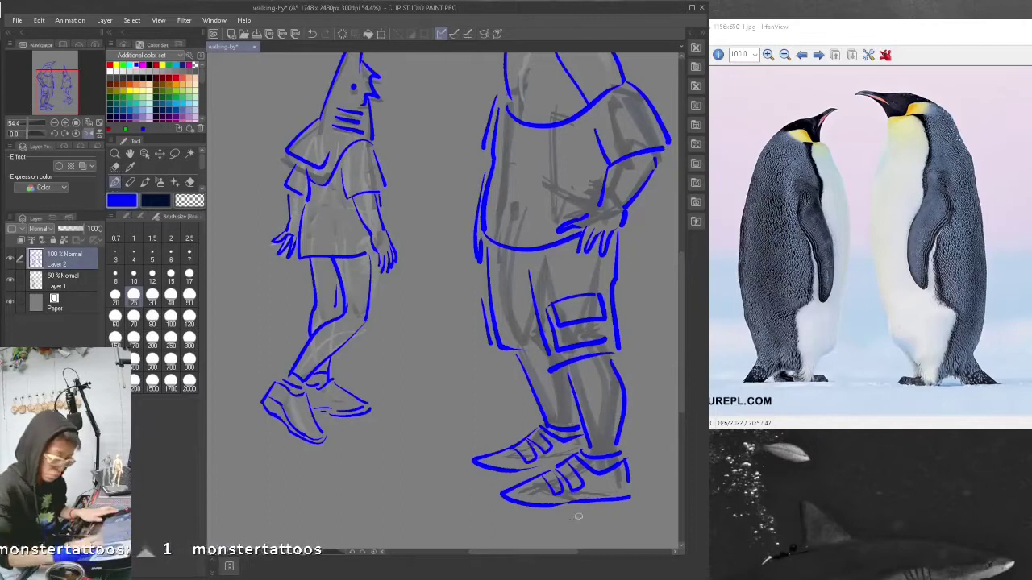
Step: Add sole and heel lines to the standing figure's shoes and laces to the walking figure's shoes
left_click_drag(501, 502, 627, 505)
key("ctrl+z")
left_click_drag(467, 466, 532, 479)
left_click_drag(621, 461, 627, 484)
mouse_move(302, 401)
left_mouse_down()
mouse_move(314, 412)
mouse_move(344, 372)
left_mouse_up()
left_click_drag(342, 389, 353, 375)
Step: Hide the Layer 1 sketch in the maximized drawing window and add a new layer directly above it
left_click_drag(682, 339, 682, 308)
left_click(11, 280)
left_click(691, 7)
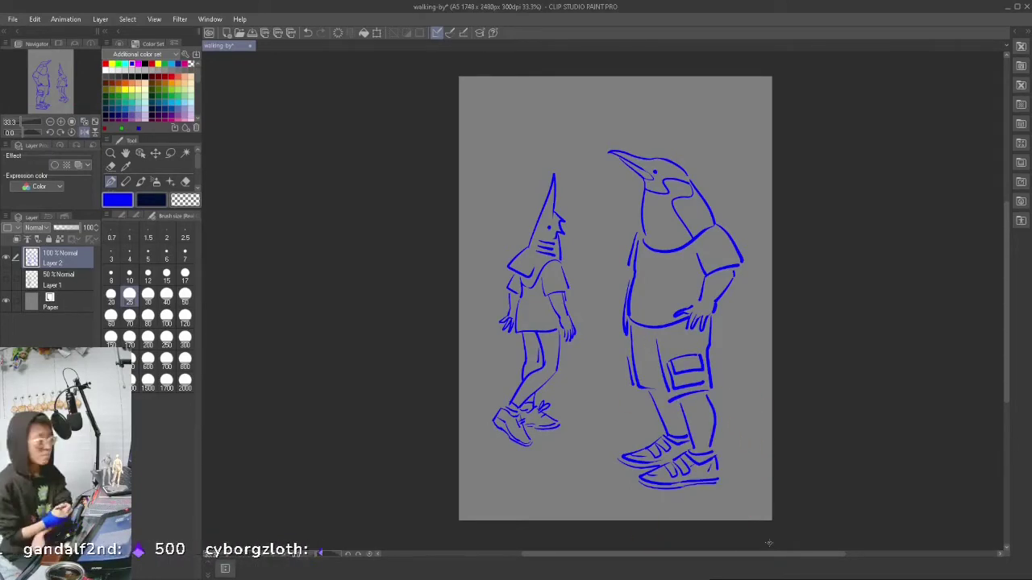
left_click(61, 279)
key("ctrl+shift+n")
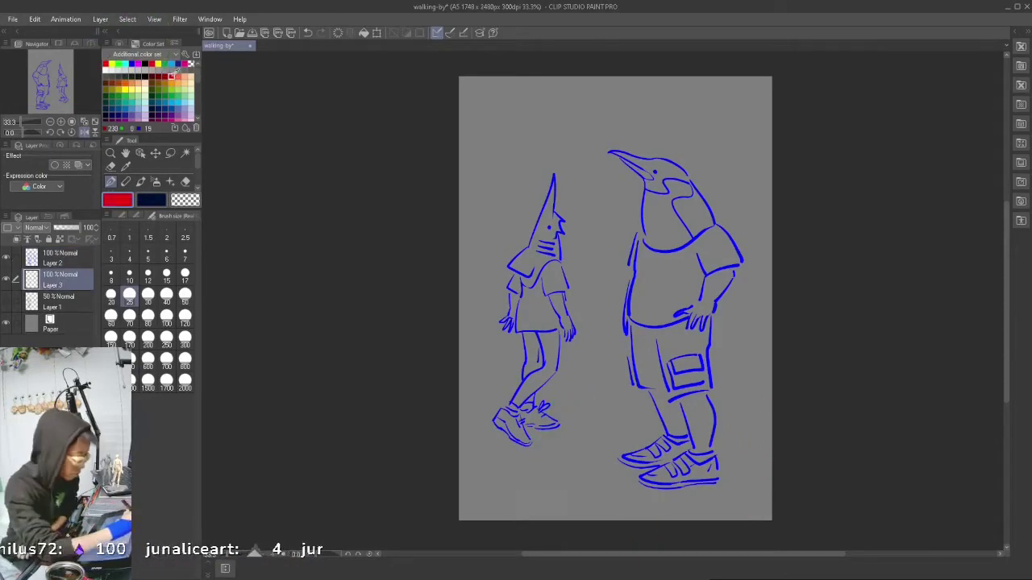
Step: Paint the walking figure's near leg solid purple, finishing at brush size 30
left_click(172, 83)
left_click(172, 115)
left_click(178, 115)
left_click(166, 295)
left_click(122, 215)
left_click(138, 342)
left_click(167, 216)
left_click(184, 295)
mouse_move(550, 341)
left_mouse_down()
mouse_move(554, 362)
mouse_move(522, 394)
left_mouse_up()
key("ctrl+plus")
key("ctrl+plus")
mouse_move(457, 357)
left_mouse_down()
mouse_move(435, 382)
mouse_move(494, 294)
mouse_move(485, 340)
mouse_move(433, 407)
left_mouse_up()
left_click(147, 296)
mouse_move(479, 259)
left_mouse_down()
mouse_move(508, 262)
mouse_move(481, 354)
left_mouse_up()
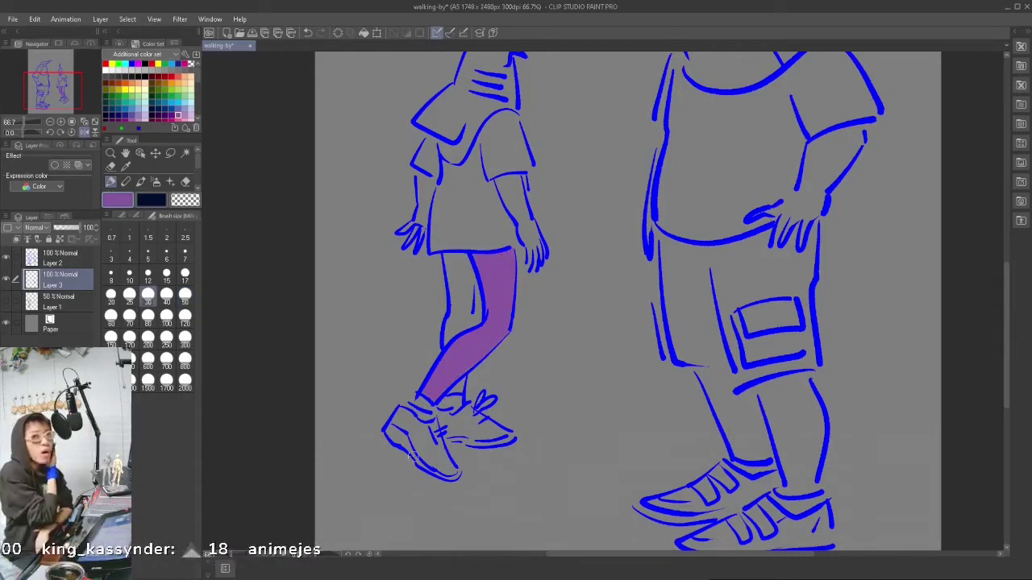
Step: Paint the walking figure's far leg dark purple, using brush size 20 for the narrow part near the ankle
left_click(164, 115)
mouse_move(451, 266)
left_mouse_down()
mouse_move(466, 302)
mouse_move(464, 279)
mouse_move(468, 325)
left_mouse_up()
left_click(111, 296)
key("ctrl+z")
left_click_drag(450, 382, 466, 393)
Step: Paint the walking figure's shirt body and near sleeve pale yellow, using a smaller brush along the near arm
scroll(730, 251, "up", 5)
left_click(178, 83)
left_click(139, 89)
left_click(140, 181)
key("ctrl+z")
key("p")
mouse_move(504, 237)
left_mouse_down()
mouse_move(491, 272)
mouse_move(510, 223)
mouse_move(503, 270)
mouse_move(516, 263)
left_mouse_up()
mouse_move(470, 266)
left_mouse_down()
mouse_move(443, 286)
mouse_move(477, 273)
mouse_move(439, 348)
left_mouse_up()
key("bracketleft")
key("bracketleft")
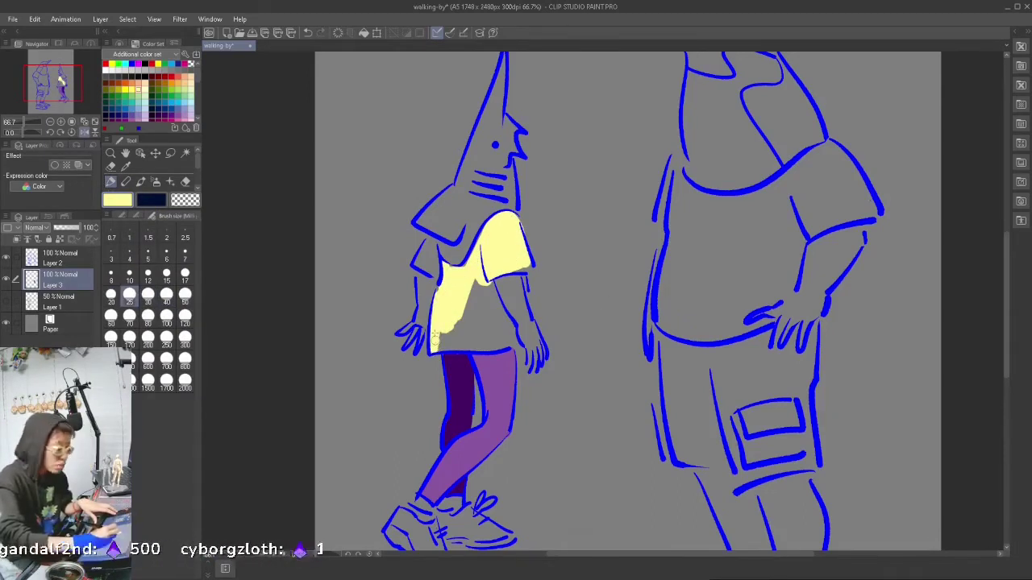
mouse_move(463, 273)
left_mouse_down()
mouse_move(456, 342)
mouse_move(500, 290)
mouse_move(514, 229)
left_mouse_up()
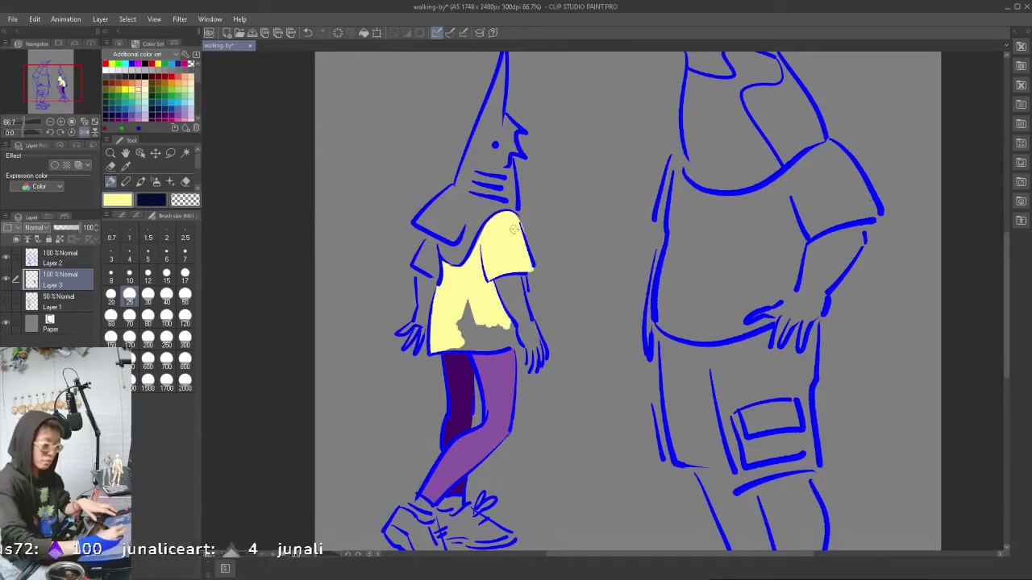
mouse_move(467, 296)
left_mouse_down()
mouse_move(451, 345)
mouse_move(484, 319)
mouse_move(520, 343)
left_mouse_up()
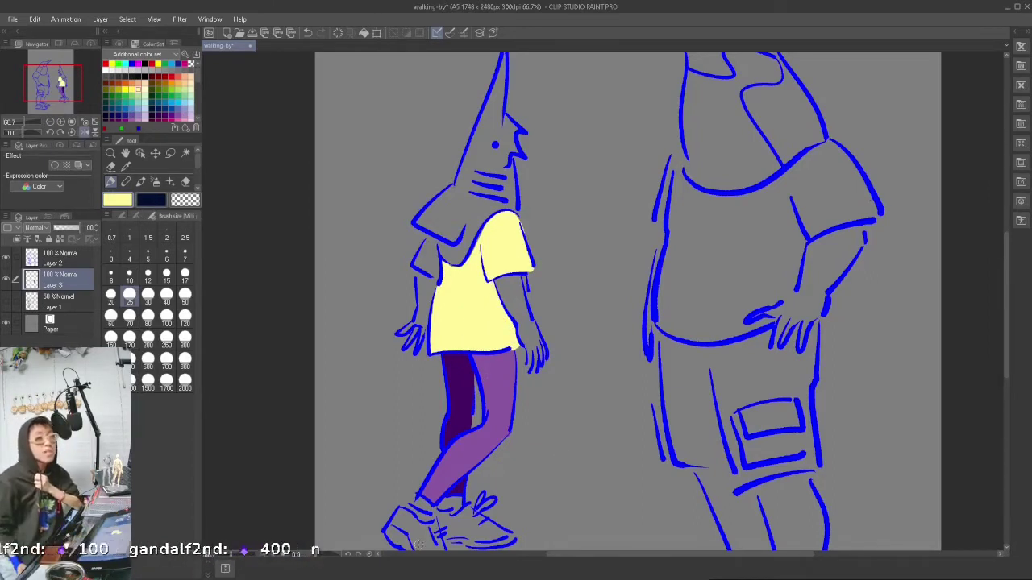
left_click(148, 275)
key("ctrl+z")
left_click(130, 275)
left_click_drag(524, 276, 528, 296)
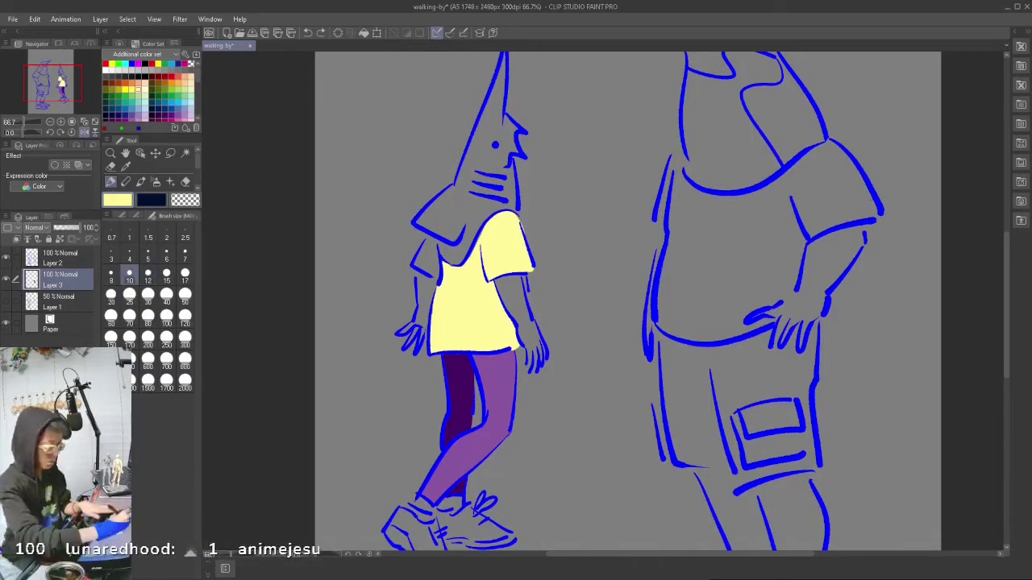
Step: Paint the walking figure's far sleeve orange and touch up the pale yellow beside the near arm at brush size 10
left_click(132, 83)
left_click(147, 275)
mouse_move(419, 263)
left_mouse_down()
mouse_move(428, 252)
mouse_move(434, 273)
mouse_move(432, 248)
left_mouse_up()
left_click(178, 83)
left_click(111, 296)
left_click(510, 331, "alt")
left_click(110, 275)
key("ctrl+z")
left_click(130, 275)
left_click_drag(527, 293, 529, 308)
key("ctrl+z")
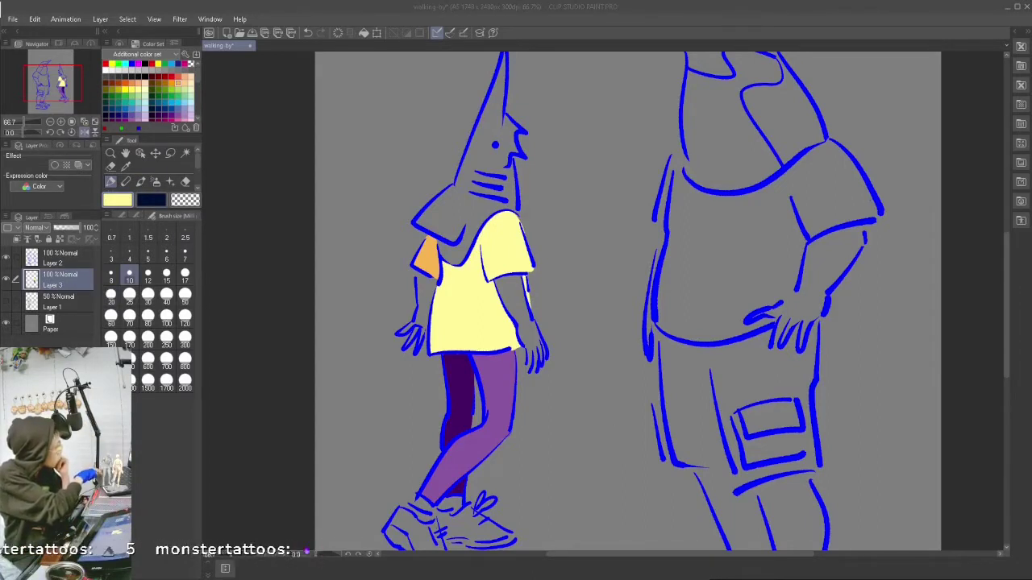
Step: Paint the walking figure's near sock pale yellow, its far sock orange and its far shoe bright green
scroll(603, 301, "down", 2)
mouse_move(406, 438)
left_mouse_down()
mouse_move(487, 466)
mouse_move(453, 467)
mouse_move(466, 445)
left_mouse_up()
left_click(132, 83)
left_click(118, 64)
left_click(167, 296)
left_click(130, 297)
left_click_drag(469, 440, 510, 470)
Step: Paint the walking figure's near shoe yellow-green with a size 20 brush
mouse_move(455, 471)
left_mouse_down()
mouse_move(443, 453)
mouse_move(443, 490)
mouse_move(390, 461)
mouse_move(421, 496)
left_mouse_up()
key("[")
left_click(178, 90)
left_click(191, 96)
left_click(171, 89)
left_click_drag(419, 453, 429, 464)
left_click_drag(432, 487, 454, 507)
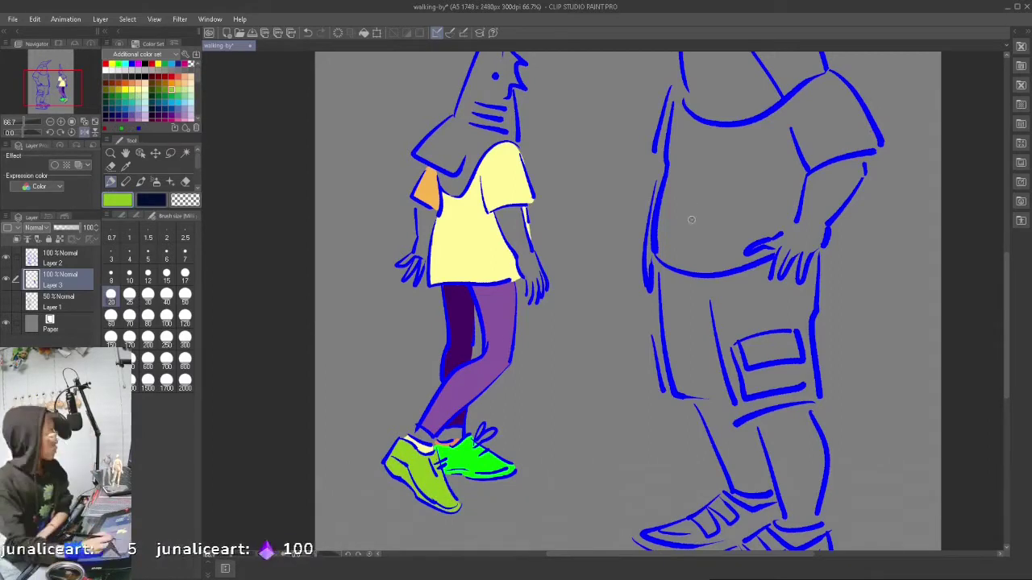
scroll(691, 219, "up", 3)
scroll(691, 220, "down", 1)
left_click(178, 96)
left_click(185, 102)
left_click(171, 102)
left_click(166, 318)
left_click_drag(725, 250, 682, 262)
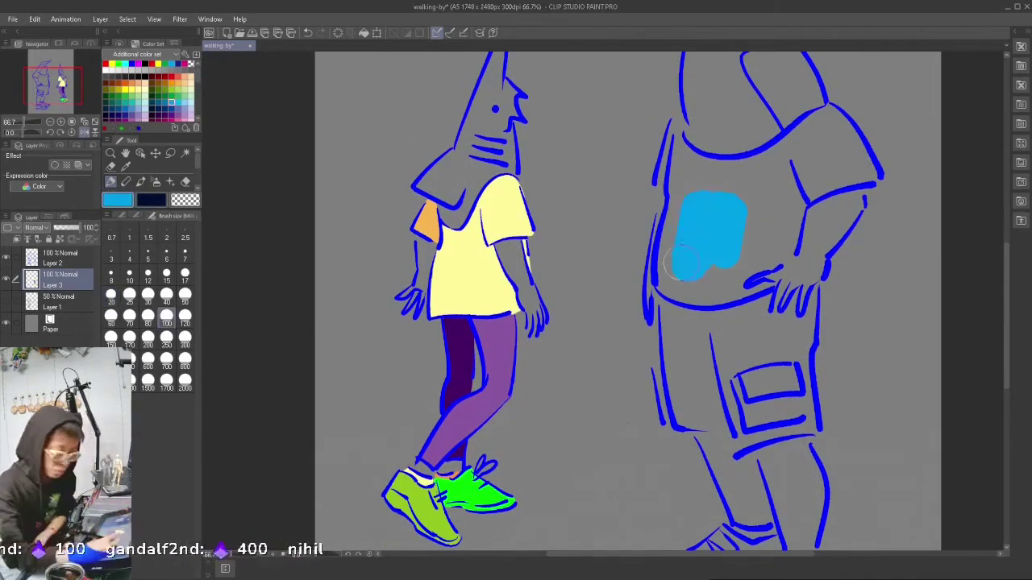
key("ctrl+z")
Step: Paint the standing figure's shirt body and near sleeve deep blue up to the outlines
left_click(171, 109)
mouse_move(702, 199)
left_mouse_down()
mouse_move(702, 214)
mouse_move(828, 153)
left_mouse_up()
left_click(111, 317)
mouse_move(830, 183)
left_mouse_down()
mouse_move(865, 175)
mouse_move(814, 119)
mouse_move(841, 120)
mouse_move(848, 140)
mouse_move(734, 180)
mouse_move(682, 180)
mouse_move(667, 286)
mouse_move(747, 297)
mouse_move(726, 288)
mouse_move(788, 246)
mouse_move(810, 187)
left_mouse_up()
Step: Finish the standing figure's blue shirt up to the outlines with a smaller brush and paint its far sleeve dark teal-blue
key("bracketleft")
key("bracketleft")
key("bracketleft")
mouse_move(677, 112)
left_mouse_down()
mouse_move(682, 157)
mouse_move(741, 165)
left_mouse_up()
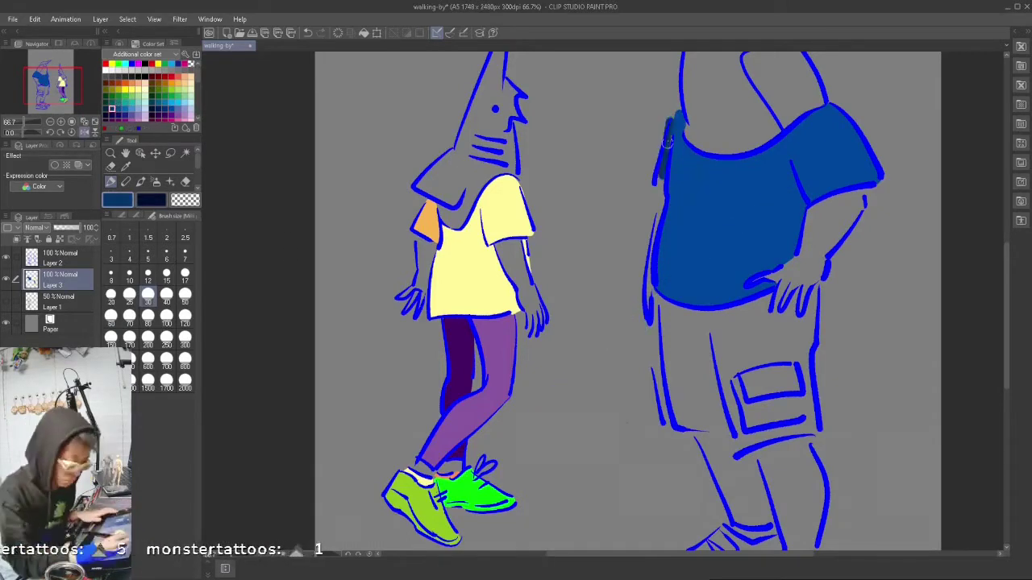
left_click(149, 216)
left_click(121, 228)
left_click_drag(682, 103, 659, 184)
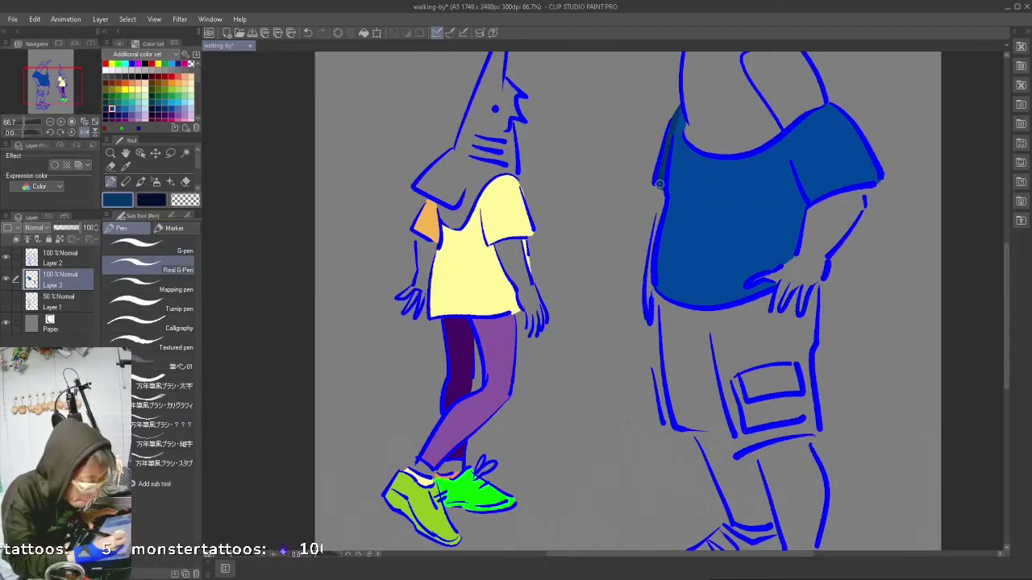
scroll(686, 266, "up", 3)
key("e")
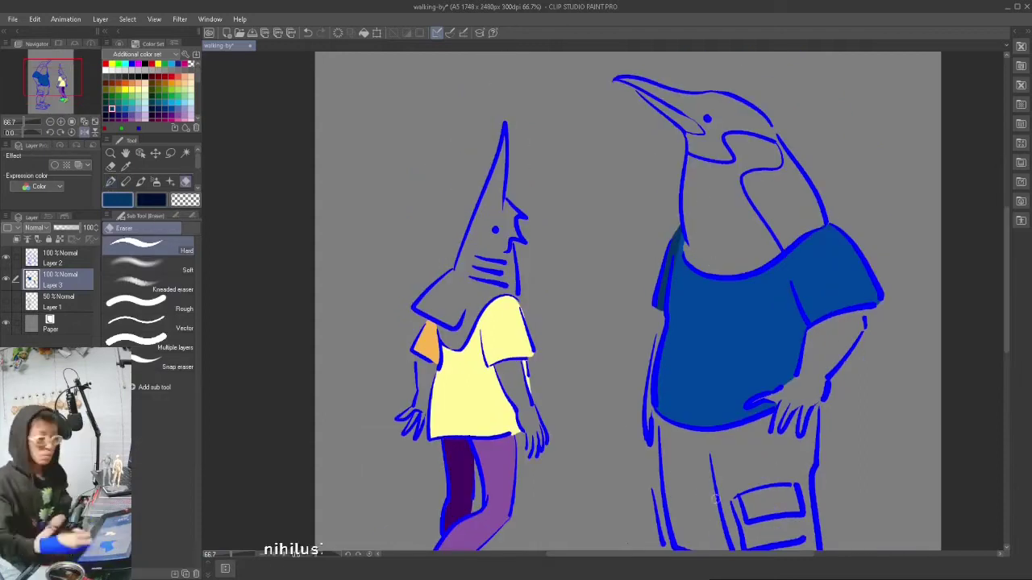
Step: Paint the near leg and waist of the standing figure's shorts orange-red, reducing the brush size from 100 to 40
scroll(714, 500, "down", 4)
scroll(714, 500, "up", 1)
left_click(178, 77)
left_click(111, 181)
left_click(191, 216)
left_click(166, 317)
mouse_move(737, 321)
left_mouse_down()
mouse_move(743, 362)
mouse_move(789, 330)
left_mouse_up()
left_click(167, 296)
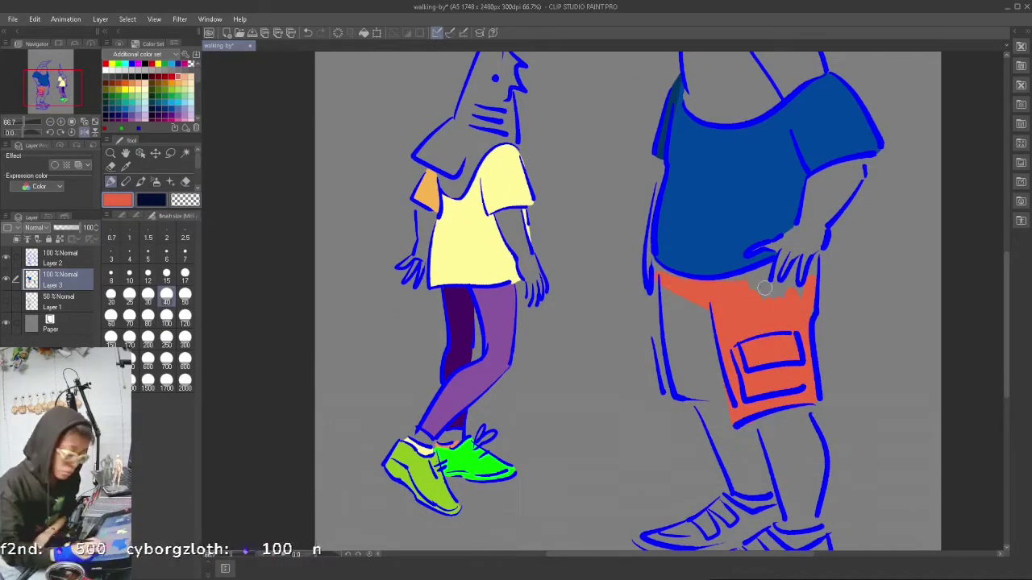
Step: Fill the orange-red of the shorts in around the hand's fingers with smaller brush sizes
left_click(166, 275)
left_click(184, 277)
left_click(128, 296)
mouse_move(770, 266)
left_mouse_down()
mouse_move(772, 298)
mouse_move(796, 276)
left_mouse_up()
left_click(148, 275)
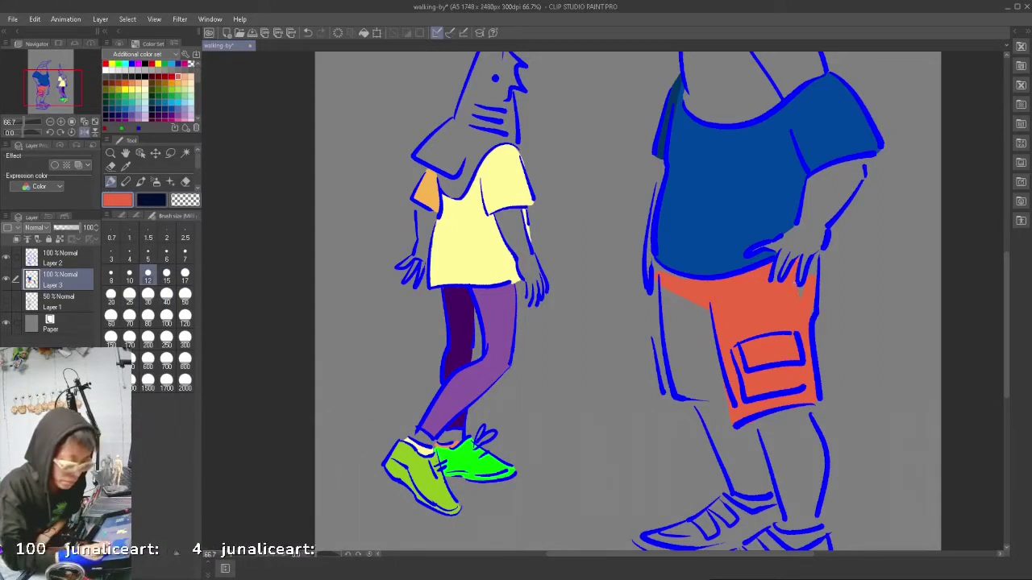
key("e")
key("p")
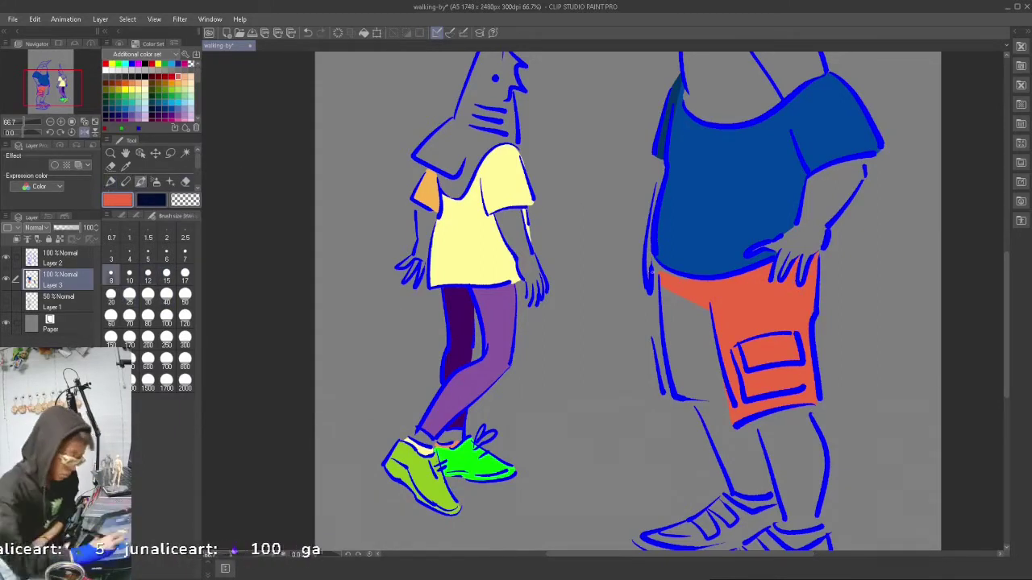
Step: Outline the far leg of the standing figure's shorts in bright red at brush size 12 and fill it with the same red
left_click(171, 76)
mouse_move(685, 401)
left_mouse_down()
mouse_move(727, 405)
mouse_move(720, 369)
left_mouse_up()
key("ctrl+z")
key("ctrl+z")
mouse_move(660, 333)
left_mouse_down()
mouse_move(651, 337)
mouse_move(670, 395)
left_mouse_up()
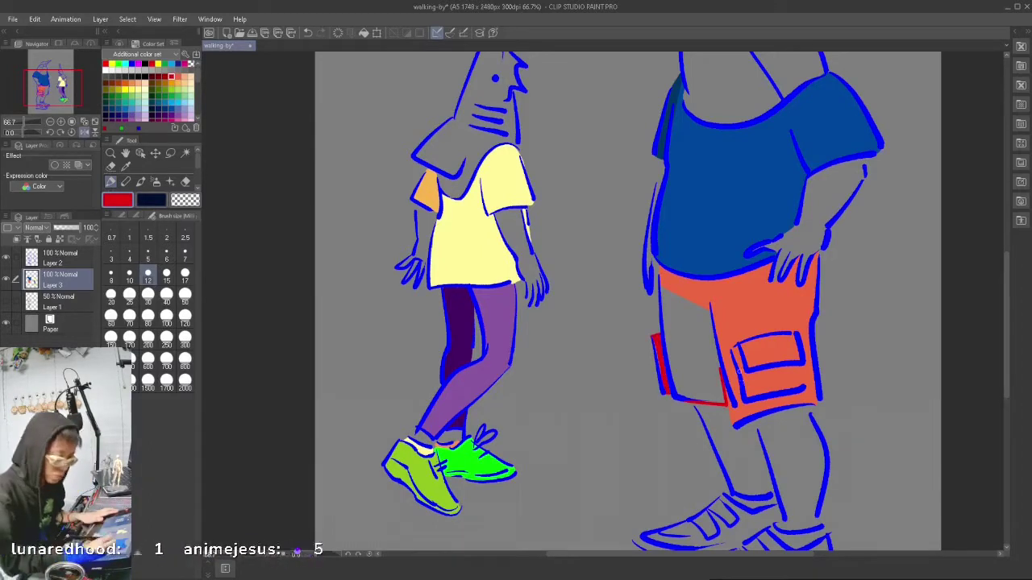
scroll(170, 181, "down", 1)
left_click(126, 168)
left_click(691, 346)
left_click(659, 355)
left_click(111, 184)
scroll(949, 272, "up", 3)
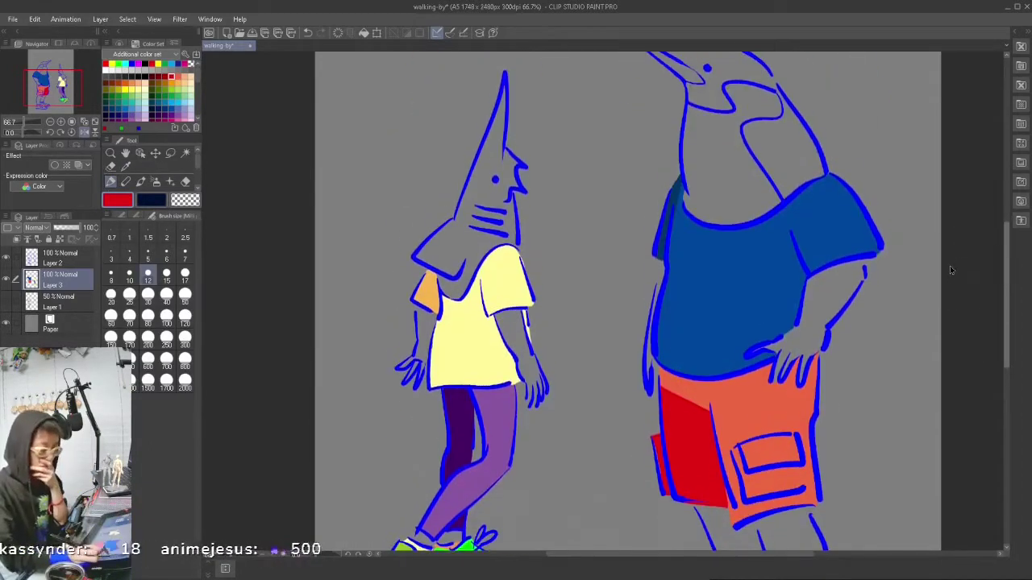
Step: Colour the stripe inside the penguin's beak magenta
scroll(950, 271, "up", 3)
left_click(171, 89)
mouse_move(648, 118)
left_mouse_down()
mouse_move(674, 134)
mouse_move(637, 113)
mouse_move(699, 153)
mouse_move(693, 145)
left_mouse_up()
key("ctrl+z")
left_click(139, 63)
scroll(969, 197, "up", 1)
left_click(127, 113)
left_click_drag(701, 189, 716, 204)
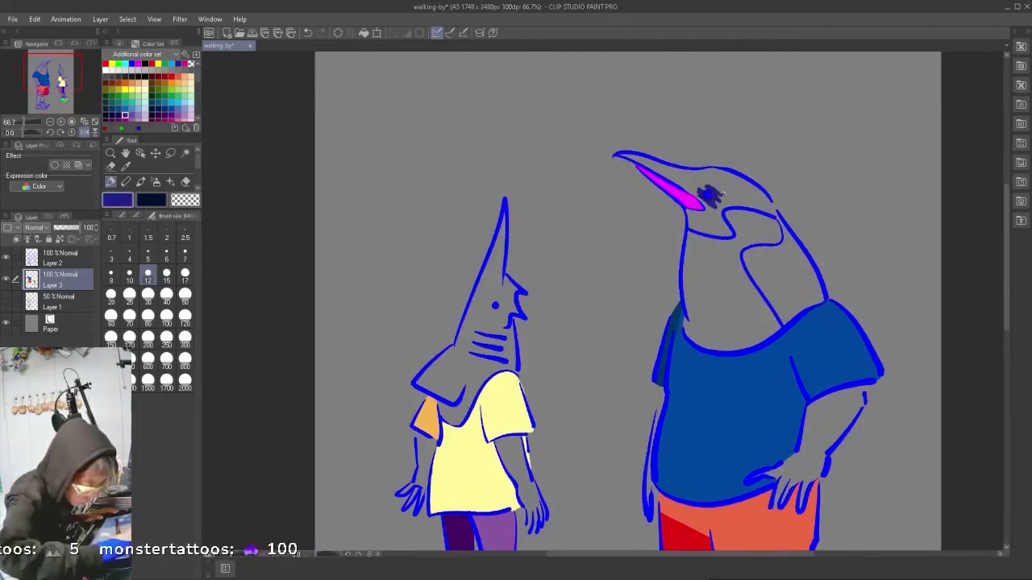
key("ctrl+z")
Step: Paint the patch on the back of the penguin's neck purple, ending with a size 20 brush
left_click(171, 116)
left_click(129, 318)
mouse_move(756, 262)
left_mouse_down()
mouse_move(785, 317)
mouse_move(796, 253)
left_mouse_up()
left_click(166, 294)
left_click(111, 295)
left_click(785, 248)
left_click_drag(806, 288, 817, 287)
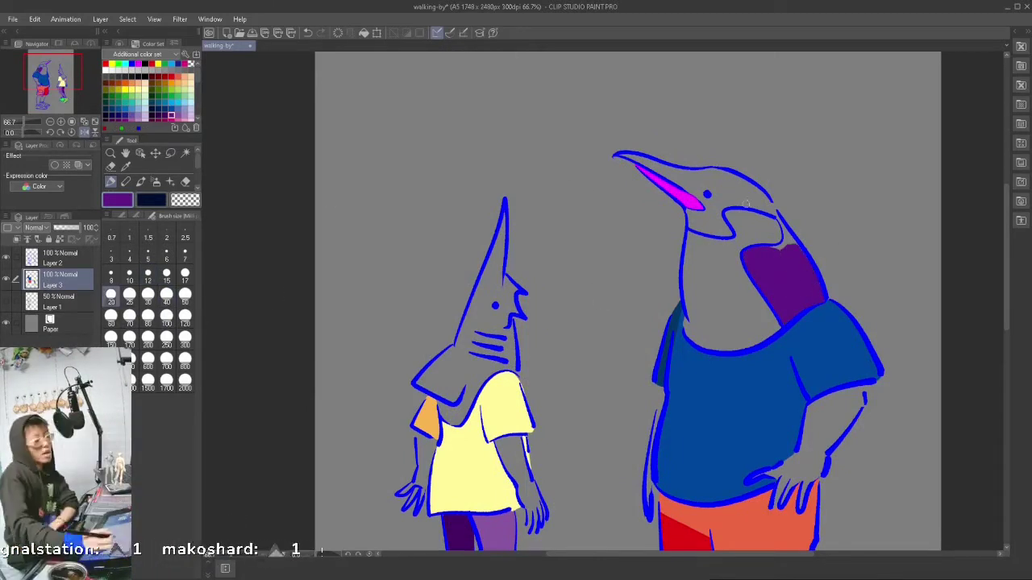
Step: Flip the canvas view horizontally and paint the penguin's head and upper beak purple around the eye
left_click(66, 20)
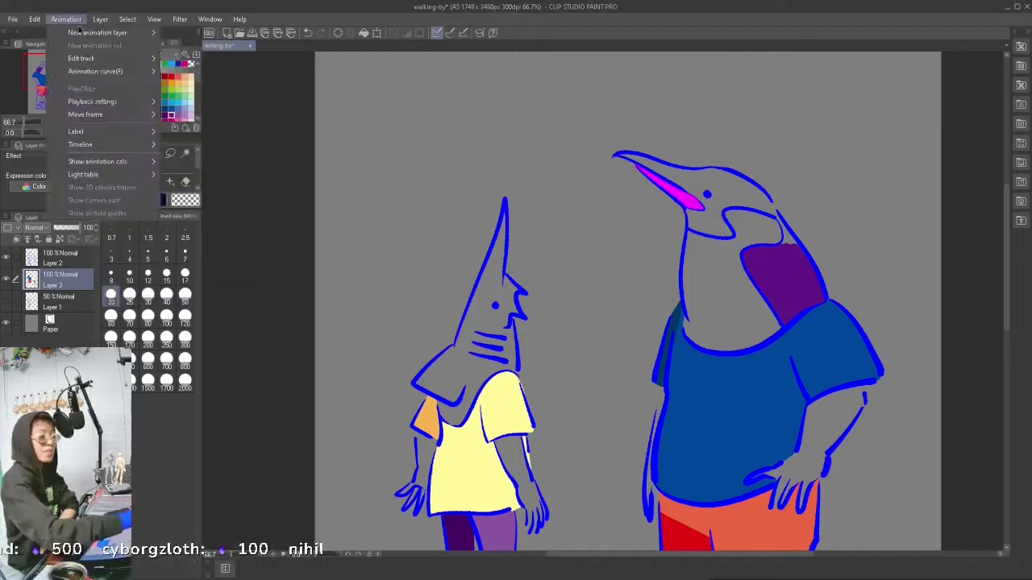
mouse_move(154, 19)
mouse_move(185, 33)
left_click(338, 70)
left_click(166, 275)
mouse_move(444, 193)
left_mouse_down()
mouse_move(423, 225)
mouse_move(495, 171)
mouse_move(482, 228)
mouse_move(507, 215)
mouse_move(517, 226)
mouse_move(497, 210)
left_mouse_up()
key("bracketright")
key("bracketright")
key("bracketright")
left_click(110, 273)
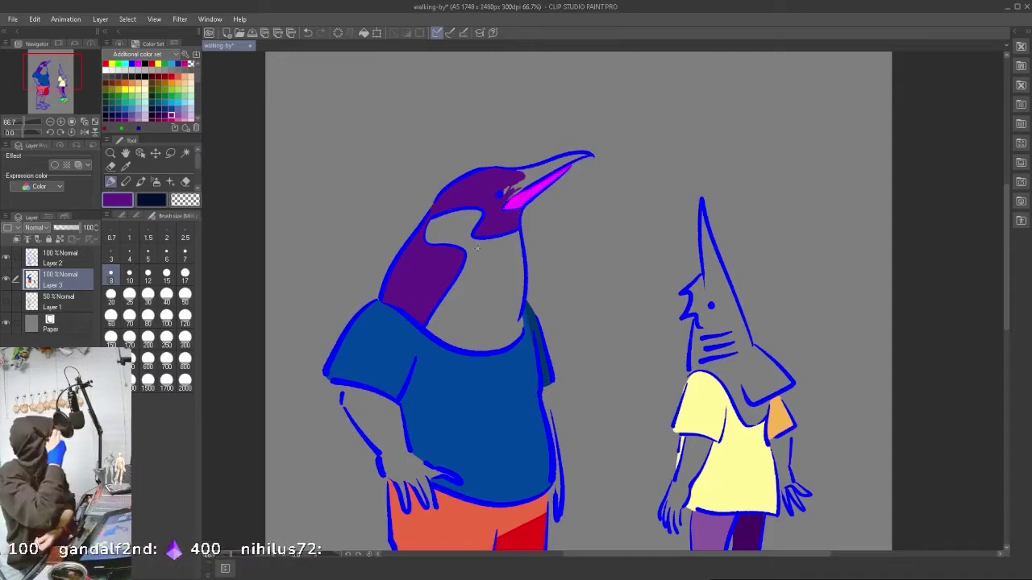
left_click(166, 274)
mouse_move(536, 172)
left_mouse_down()
mouse_move(522, 186)
mouse_move(574, 156)
left_mouse_up()
Step: Paint the standing figure's near forearm, hand and fingers in the same purple with progressively smaller brushes
mouse_move(345, 395)
left_mouse_down()
mouse_move(379, 443)
mouse_move(385, 435)
left_mouse_up()
left_click(166, 296)
left_click(406, 427, "alt")
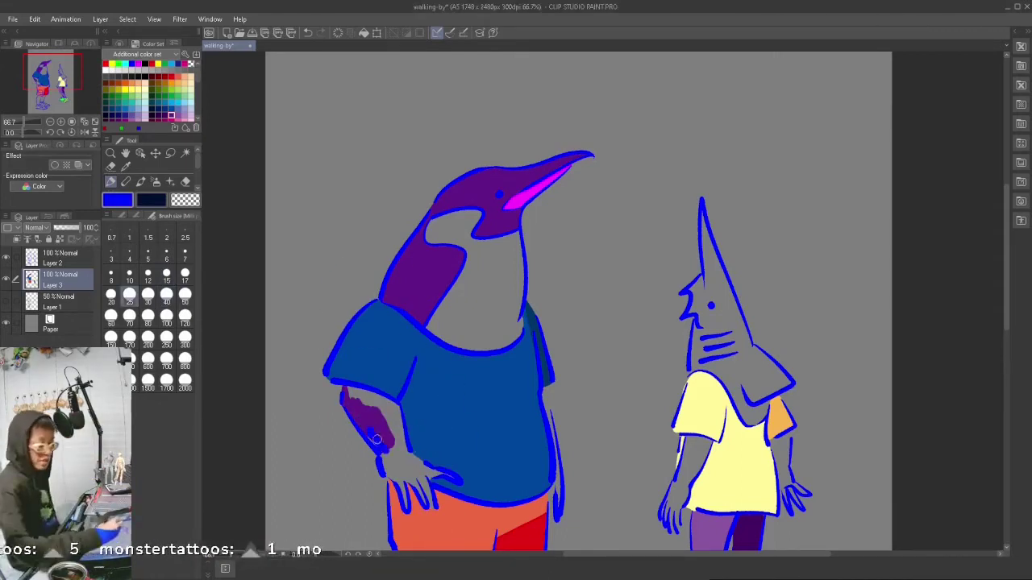
left_click(377, 441, "alt")
mouse_move(379, 445)
left_mouse_down()
mouse_move(382, 425)
mouse_move(352, 393)
mouse_move(396, 415)
left_mouse_up()
mouse_move(386, 462)
left_mouse_down()
mouse_move(403, 472)
mouse_move(409, 458)
mouse_move(402, 493)
left_mouse_up()
key("bracketleft")
mouse_move(412, 478)
left_mouse_down()
mouse_move(432, 504)
mouse_move(406, 507)
left_mouse_up()
key("bracketleft")
Step: Flip the canvas view back and touch up the purple on the thumb of the hand at the hip
left_click(154, 19)
left_click(185, 33)
left_click(347, 71)
left_click_drag(756, 480, 778, 474)
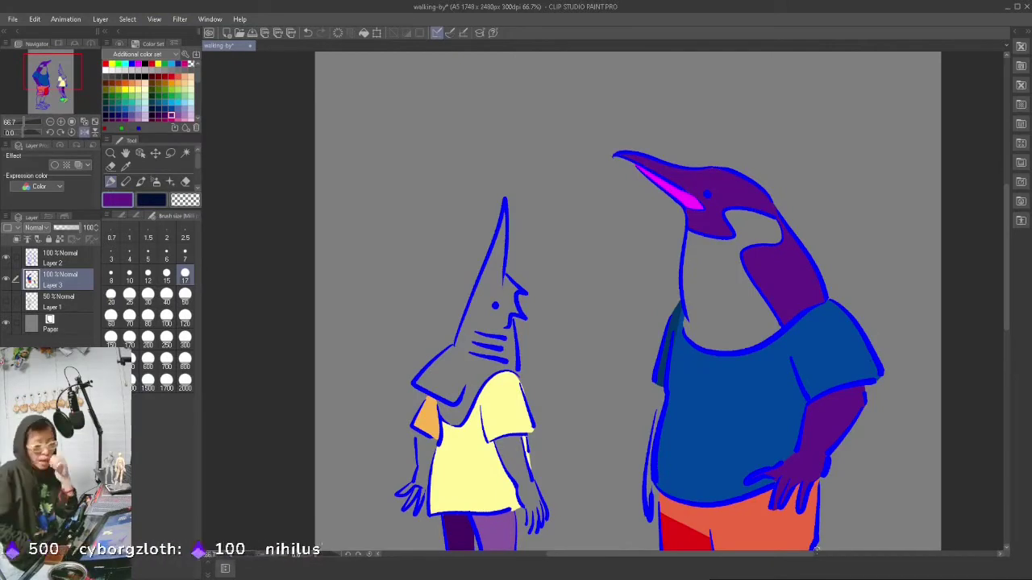
Step: Paint the standing figure's far arm dark purple at brush size 17
left_click_drag(807, 554, 851, 554)
left_click(158, 116)
left_click_drag(521, 439, 528, 406)
left_click_drag(518, 469, 525, 504)
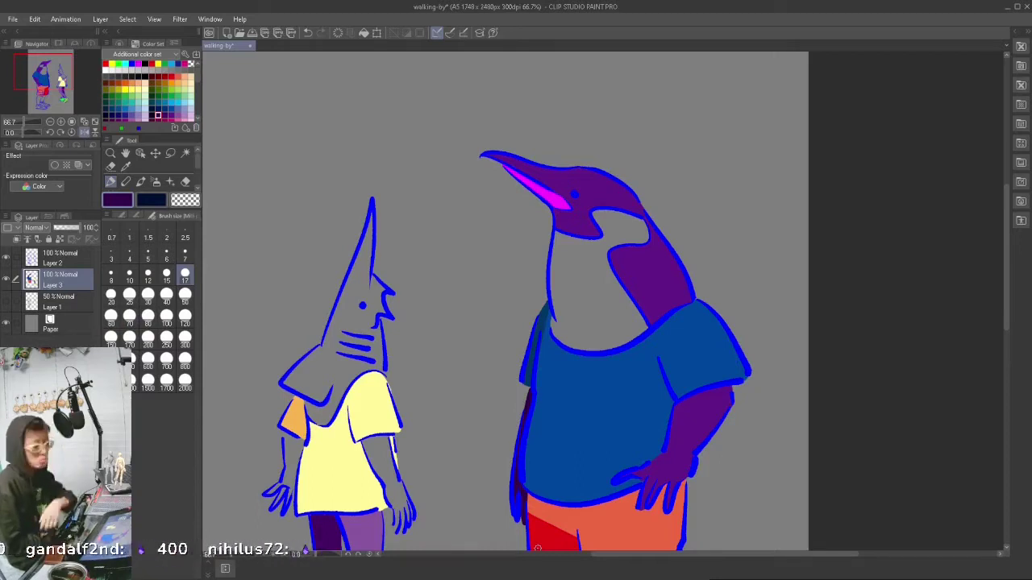
Step: Paint the penguin's throat and cheek patch light pink, using brush sizes 40 and 30
left_click(198, 119)
left_click(191, 115)
left_click(184, 116)
left_click(166, 296)
mouse_move(571, 274)
left_mouse_down()
mouse_move(601, 293)
mouse_move(561, 322)
mouse_move(606, 343)
mouse_move(604, 257)
left_mouse_up()
left_click_drag(563, 249, 561, 244)
key("bracketleft")
mouse_move(558, 237)
left_mouse_down()
mouse_move(606, 226)
mouse_move(641, 241)
left_mouse_up()
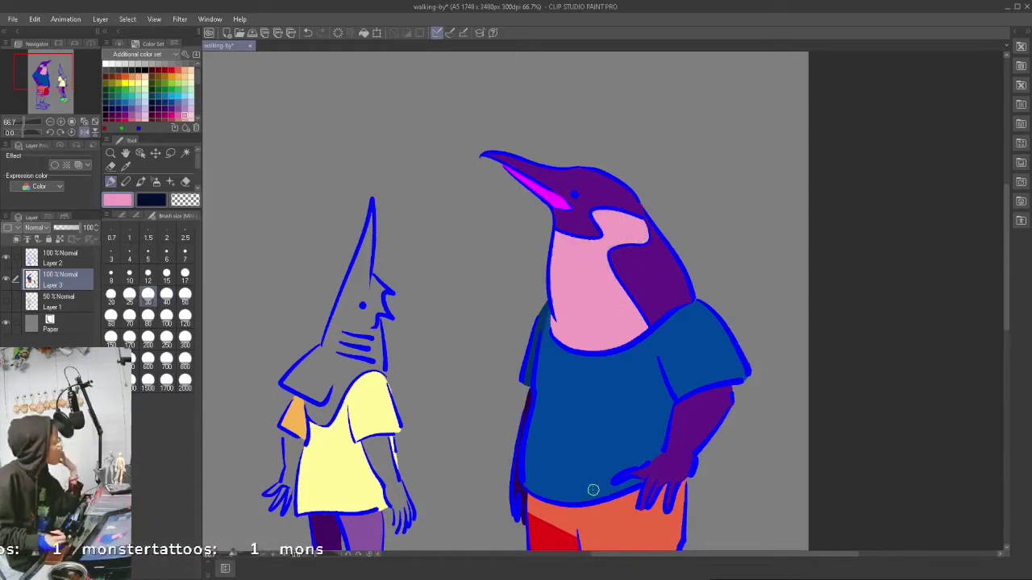
Step: Paint the standing figure's near leg light pink and its far leg a deeper pink
mouse_move(1006, 223)
left_mouse_down()
mouse_move(965, 253)
mouse_move(947, 301)
left_mouse_up()
key("alt+Tab")
key("alt+Tab")
mouse_move(642, 409)
left_mouse_down()
mouse_move(631, 380)
mouse_move(676, 463)
mouse_move(654, 379)
mouse_move(657, 476)
mouse_move(686, 468)
left_mouse_up()
left_click(178, 115)
mouse_move(578, 373)
left_mouse_down()
mouse_move(613, 434)
mouse_move(605, 399)
left_mouse_up()
Step: Add a layer below the clothes colours and paint the standing figure's near shoe pale yellow and far shoe orange, erasing the overspill
left_click(66, 308)
key("ctrl+shift+n")
scroll(909, 337, "down", 2)
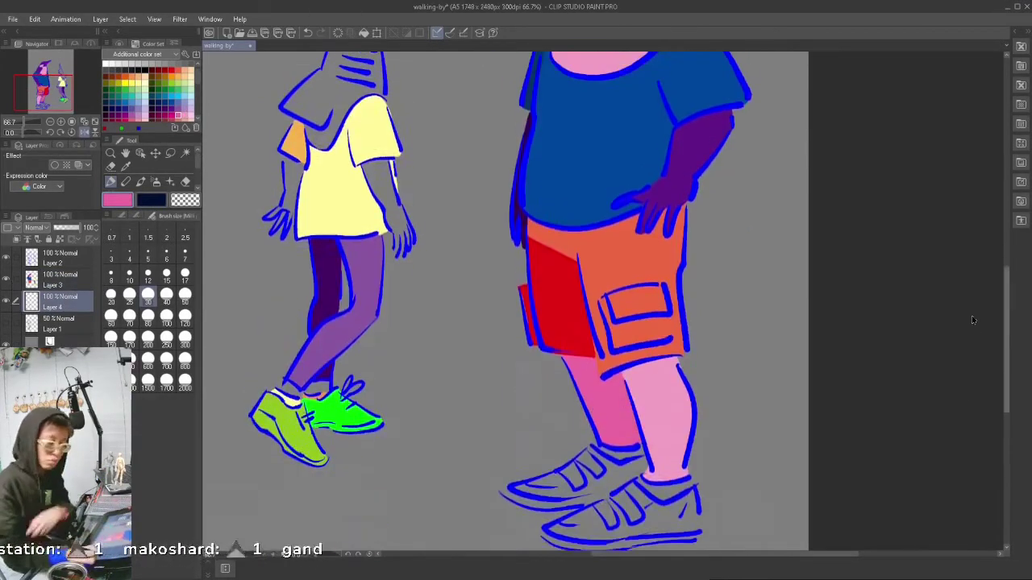
left_click(140, 81)
mouse_move(556, 475)
left_mouse_down()
mouse_move(632, 439)
mouse_move(683, 433)
mouse_move(573, 480)
mouse_move(589, 491)
mouse_move(677, 461)
mouse_move(679, 477)
left_mouse_up()
left_click(134, 74)
mouse_move(508, 435)
left_mouse_down()
mouse_move(596, 445)
mouse_move(624, 421)
mouse_move(617, 403)
mouse_move(630, 416)
mouse_move(643, 407)
left_mouse_up()
left_click(111, 294)
key("e")
mouse_move(573, 404)
left_mouse_down()
mouse_move(629, 399)
mouse_move(667, 445)
mouse_move(651, 390)
mouse_move(689, 468)
mouse_move(665, 436)
mouse_move(689, 430)
left_mouse_up()
Step: Colour the standing figure's far sock bright green and near sock yellow-green with colours picked from the walking figure's shoes
left_click(348, 356, "alt")
key("p")
left_click(280, 369, "alt")
mouse_move(1005, 421)
left_mouse_down()
mouse_move(1005, 319)
mouse_move(967, 403)
mouse_move(912, 325)
mouse_move(903, 333)
left_mouse_up()
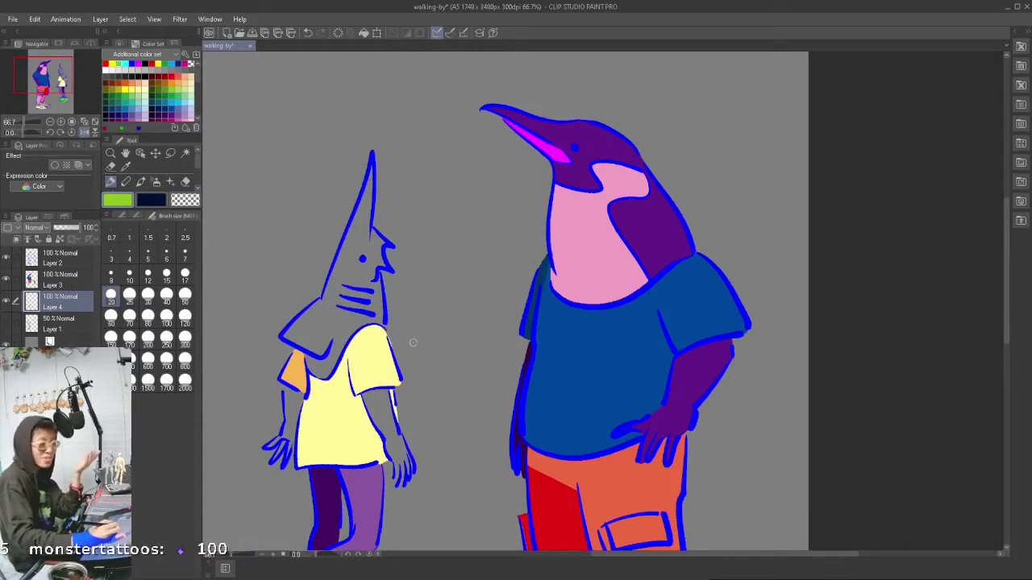
Step: Merge the clothes colour layer with the shoe layer and add an empty layer below the merged one
left_click_drag(1005, 228, 971, 249)
key("alt+]")
key("ctrl+e")
key("alt+[")
key("ctrl+shift+n")
left_click_drag(1005, 318, 880, 303)
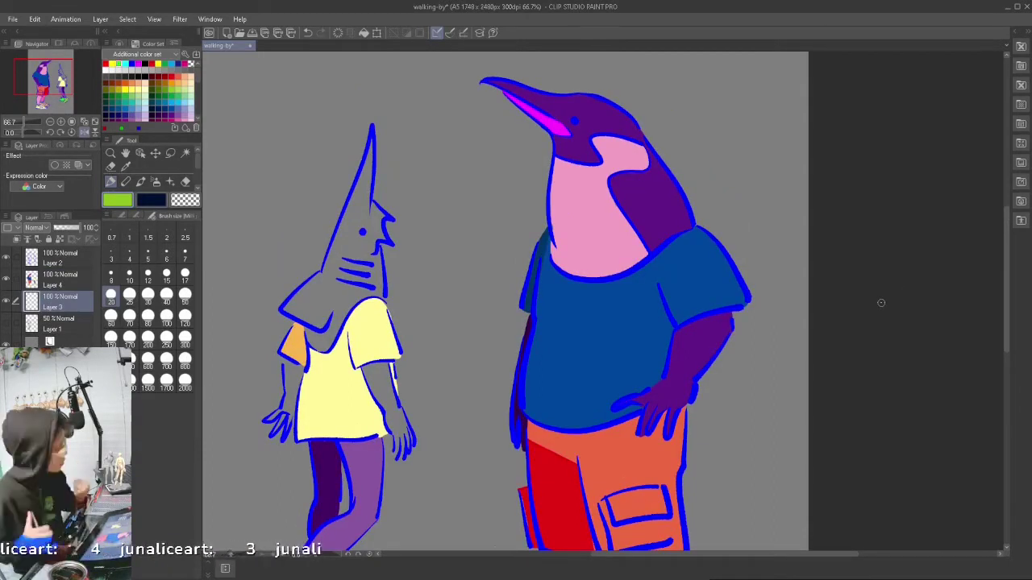
Step: Paint the walking figure's shark head and neck light blue on the new layer at brush size 20
left_click(184, 103)
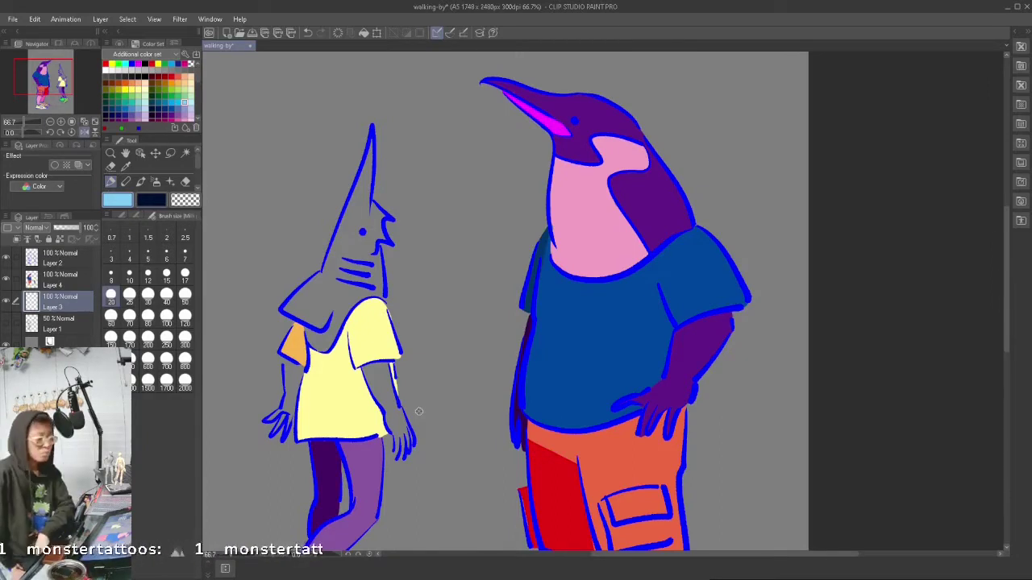
left_click(184, 95)
mouse_move(342, 219)
left_mouse_down()
mouse_move(369, 274)
mouse_move(359, 190)
mouse_move(368, 216)
left_mouse_up()
key("ctrl+z")
left_click(183, 103)
mouse_move(332, 266)
left_mouse_down()
mouse_move(318, 329)
mouse_move(365, 210)
mouse_move(313, 338)
mouse_move(313, 290)
mouse_move(314, 343)
mouse_move(316, 328)
mouse_move(323, 347)
mouse_move(371, 249)
mouse_move(369, 298)
left_mouse_up()
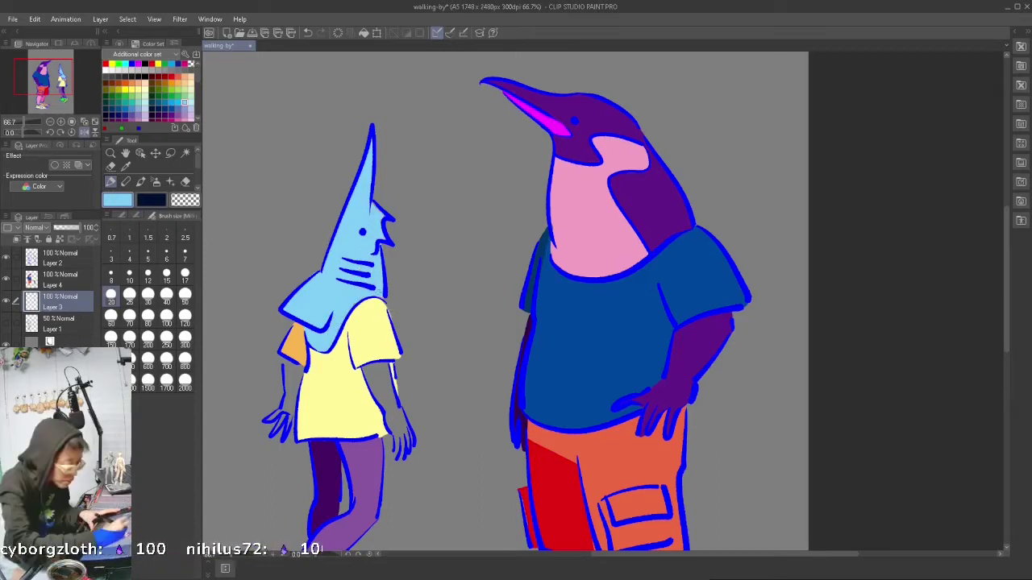
Step: Paint the walking figure's near arm and hand light blue and its far arm and hand a stronger blue
mouse_move(375, 377)
left_mouse_down()
mouse_move(404, 422)
mouse_move(401, 458)
left_mouse_up()
key("ctrl+z")
left_click(171, 102)
left_click_drag(289, 369, 298, 367)
key("ctrl+minus")
key("ctrl+minus")
key("ctrl+minus")
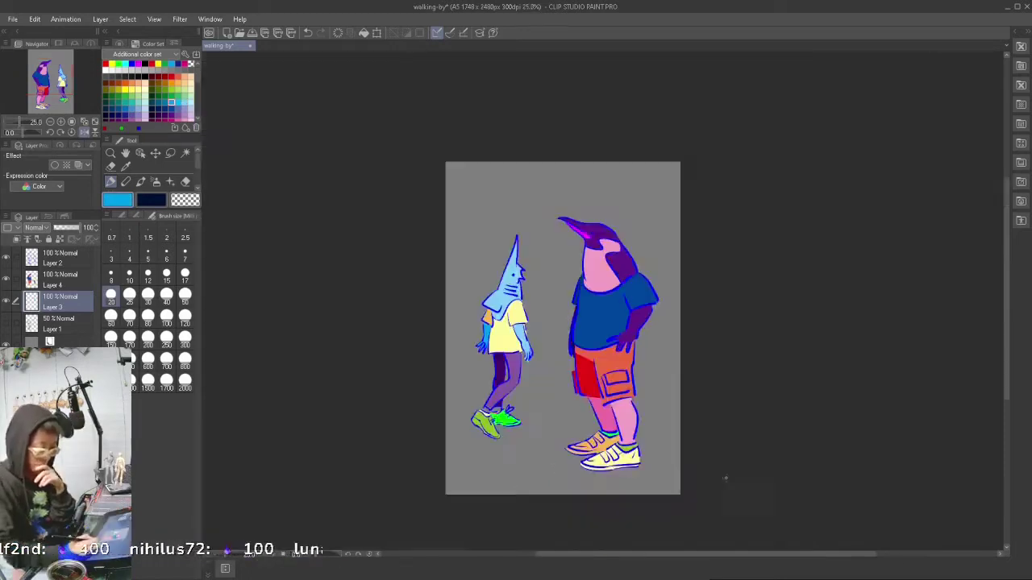
Step: Paint the walking figure's far ankle in the stronger blue and its near ankle light blue
key("ctrl+plus")
key("ctrl+plus")
key("ctrl+plus")
scroll(726, 477, "down", 5)
key("ctrl+z")
mouse_move(314, 366)
left_mouse_down()
mouse_move(324, 359)
mouse_move(299, 369)
left_mouse_up()
left_click(316, 110, "alt")
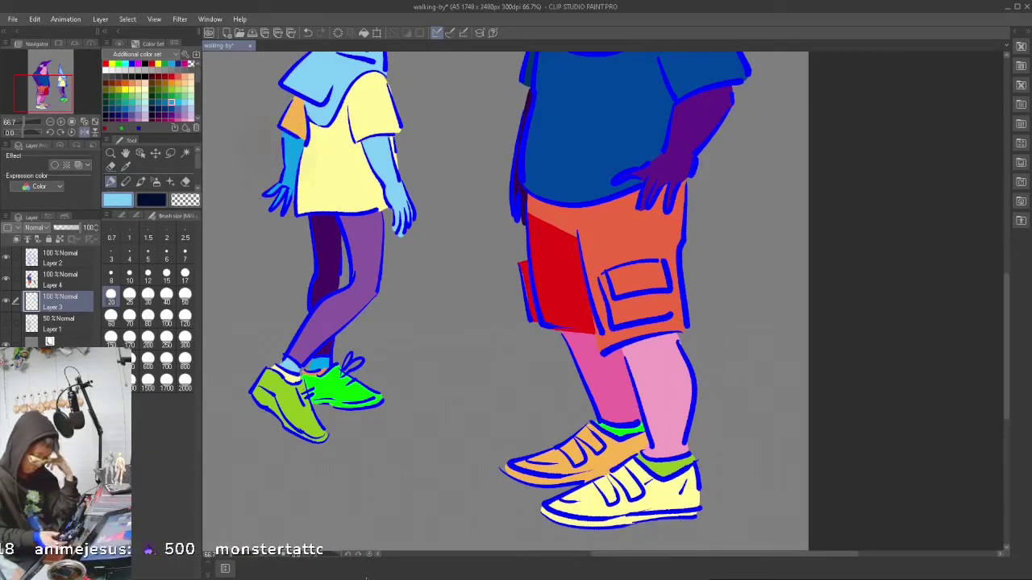
Step: Merge Layer 4 down into Layer 3 and save the file
key("ctrl+minus")
key("ctrl+minus")
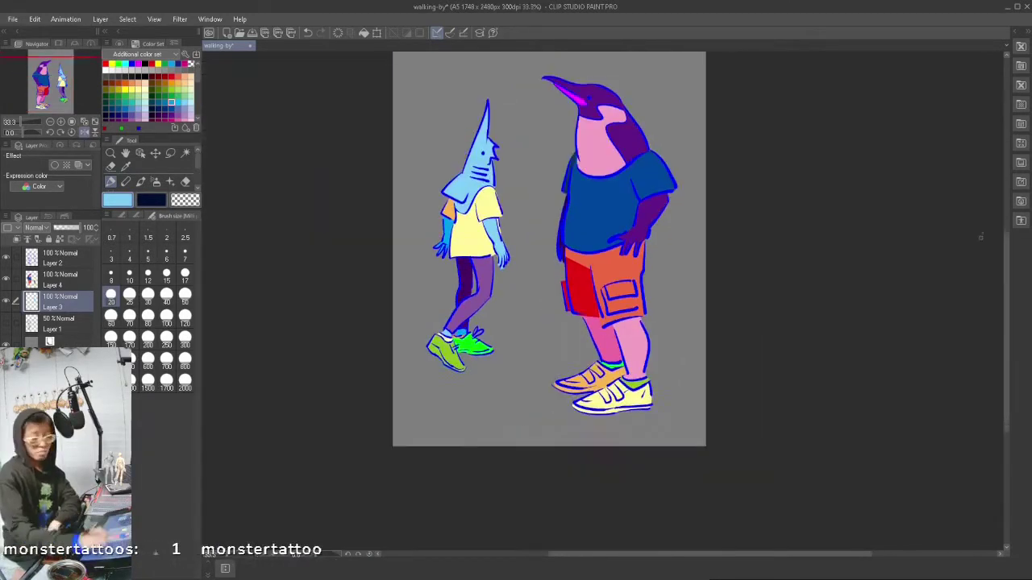
scroll(960, 245, "up", 3)
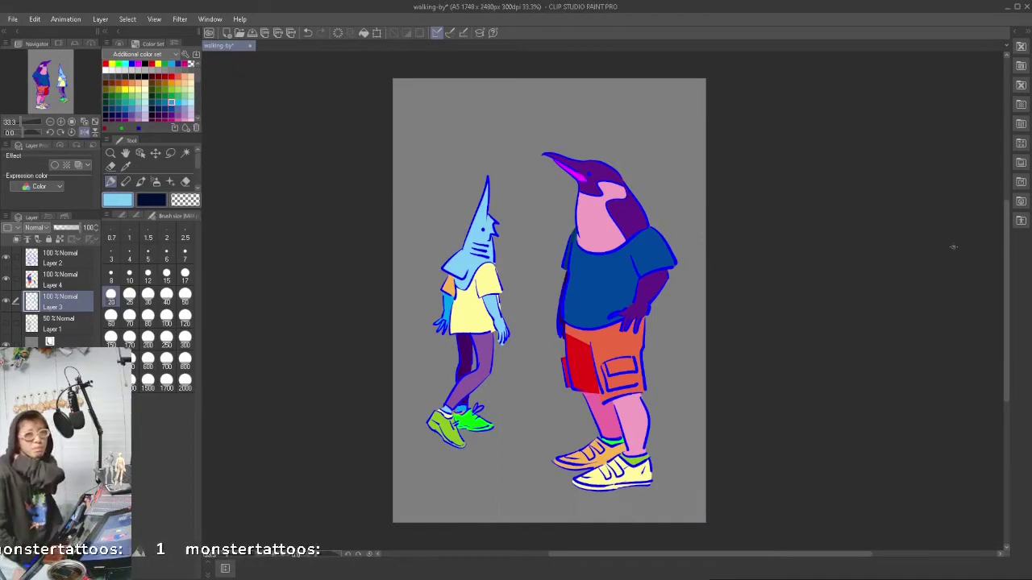
left_click(61, 280)
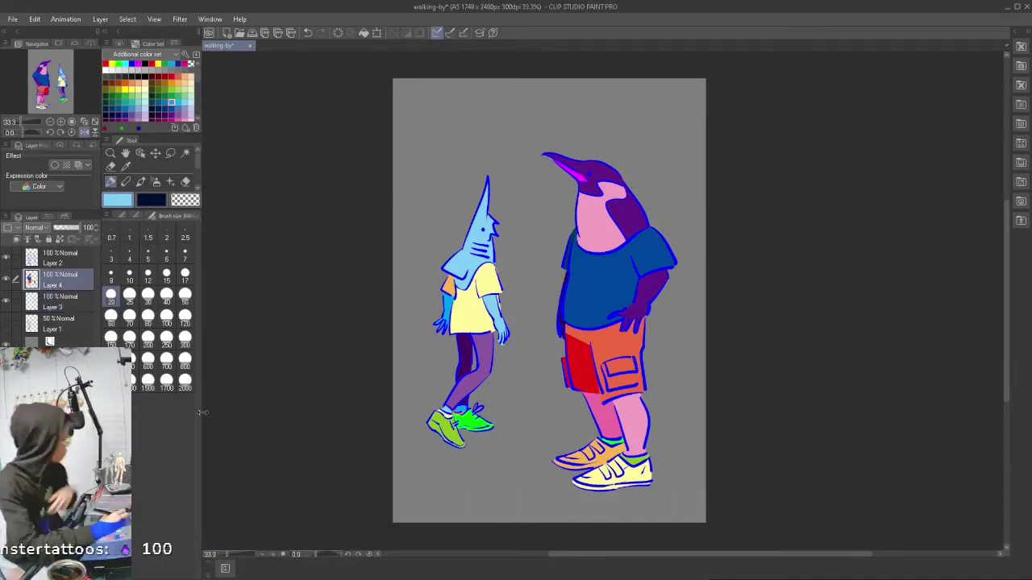
key("ctrl+e")
key("ctrl+s")
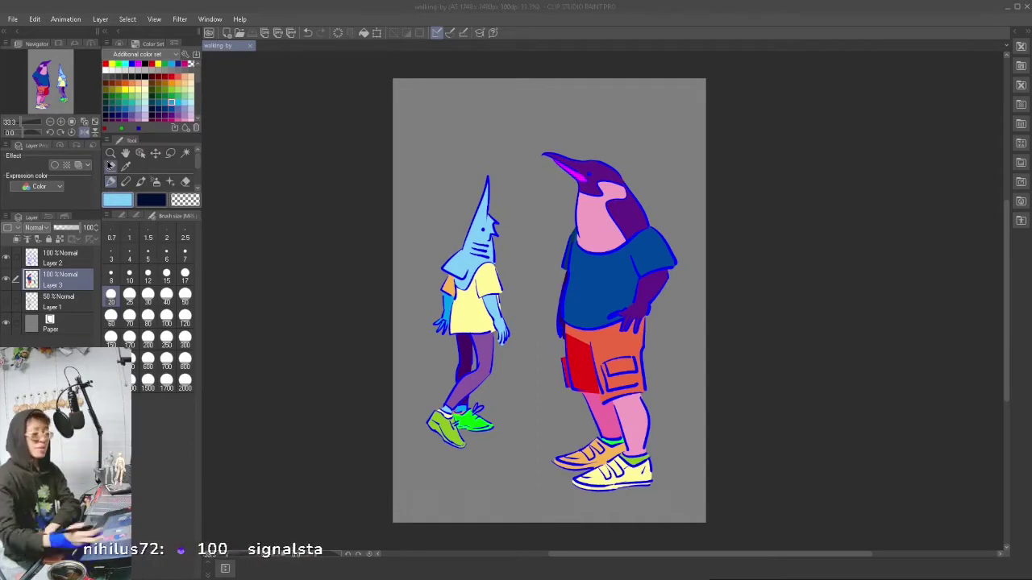
left_click_drag(1008, 245, 1009, 237)
left_click(184, 90)
left_click(140, 181)
left_click_drag(496, 121, 413, 455)
key("ctrl+z")
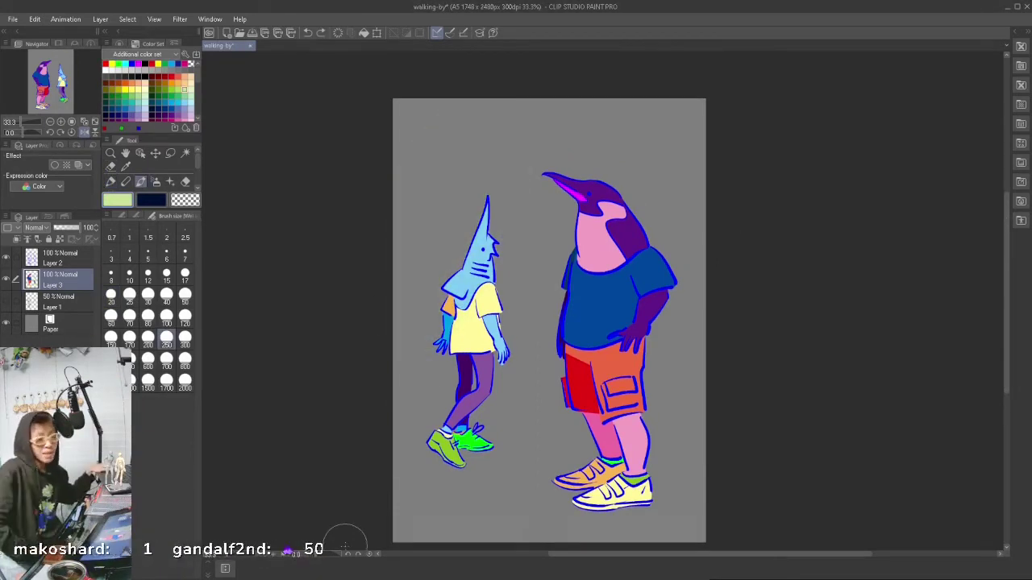
left_click(125, 181)
left_click(152, 115)
left_click(166, 294)
mouse_move(454, 139)
left_mouse_down()
mouse_move(442, 175)
mouse_move(482, 191)
mouse_move(501, 168)
mouse_move(466, 190)
left_mouse_up()
left_click(110, 181)
left_click(148, 316)
left_click(146, 90)
left_click(166, 317)
left_click(152, 89)
left_click(145, 96)
key("ctrl+z")
key("ctrl+z")
key("ctrl+z")
key("ctrl+z")
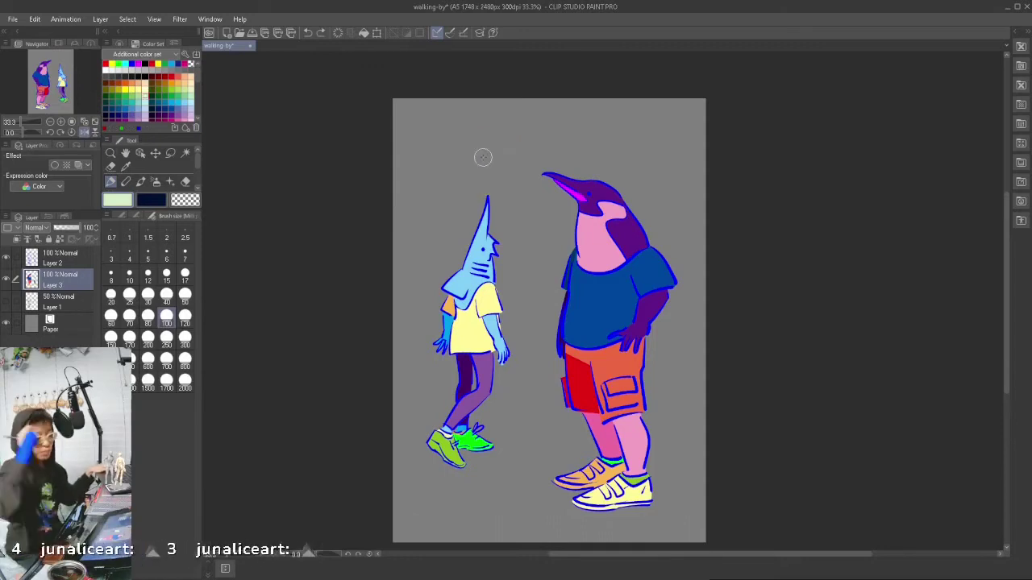
Step: Change the paper colour from grey to white
left_click(140, 182)
left_click(110, 181)
left_click(141, 181)
left_click(60, 301)
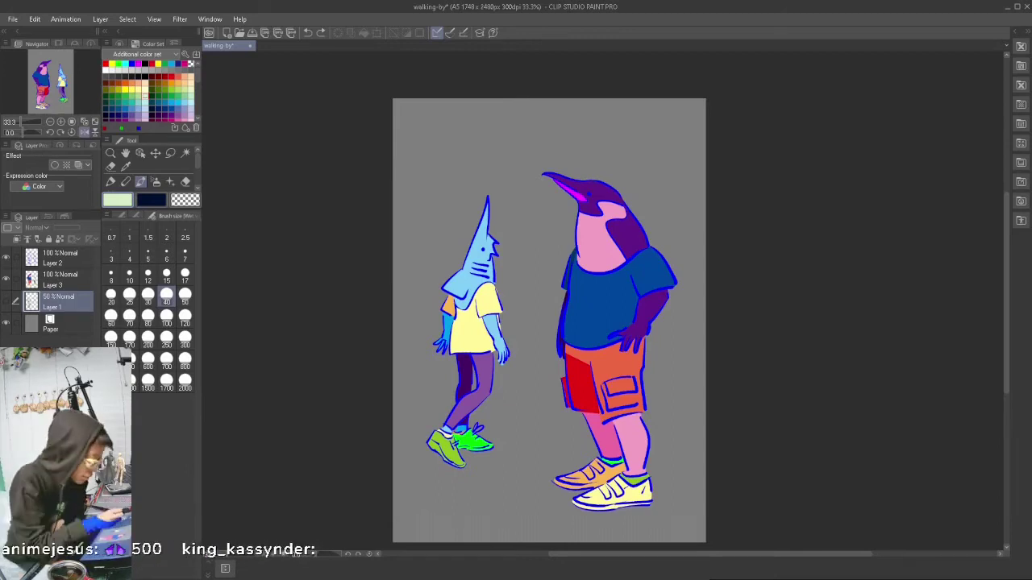
double_click(31, 324)
left_click(414, 389)
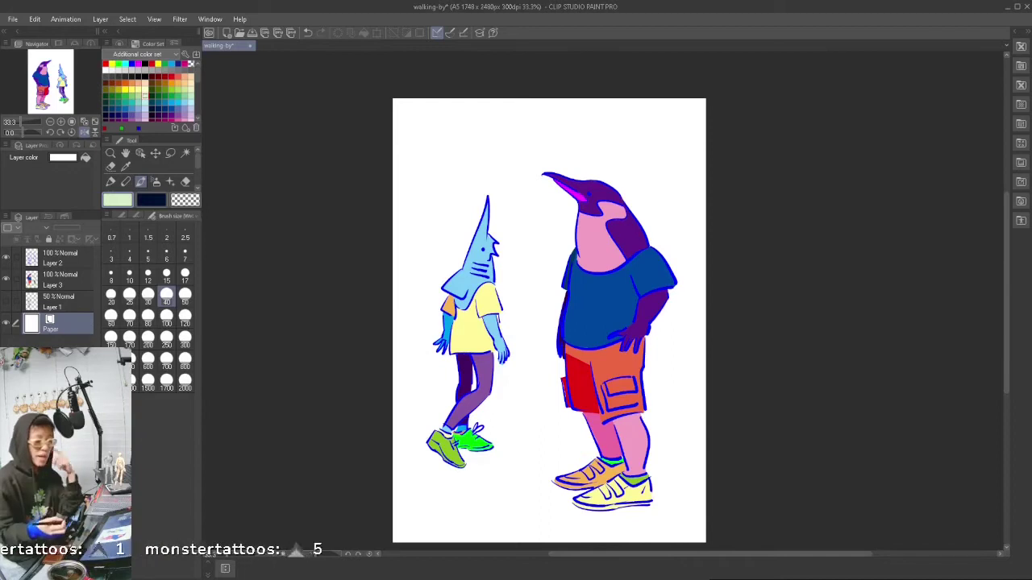
left_click(62, 301)
left_click_drag(861, 452, 846, 452)
left_click_drag(656, 415, 657, 379)
Step: Draw short blue fold lines across the chest of the penguin figure's T-shirt on Layer 2 at brush size 30
left_click(56, 265)
left_click(132, 63)
key("p")
left_click(137, 216)
left_click(190, 216)
left_click_drag(507, 251, 539, 316)
key("ctrl+z")
key("ctrl+plus")
key("ctrl+plus")
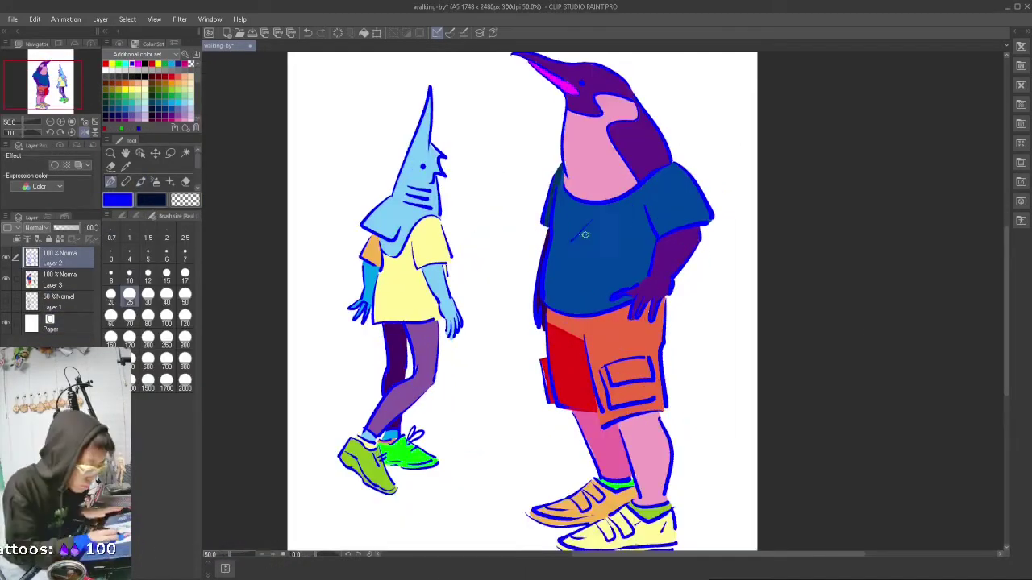
left_click_drag(568, 242, 625, 245)
key("ctrl+z")
key("ctrl+z")
key("ctrl+z")
key("bracketright")
key("ctrl+z")
key("ctrl+z")
left_click_drag(582, 234, 596, 233)
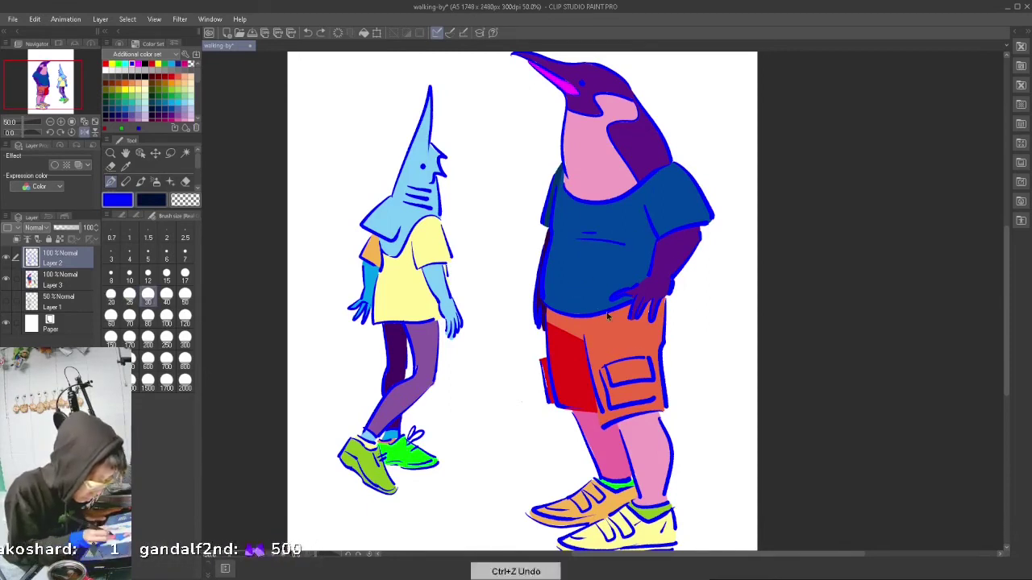
Step: Touch up the penguin figure's orange shorts just under the T-shirt hem on Layer 3
left_click(57, 280)
left_click(140, 181)
left_click(576, 305, "alt")
left_click_drag(571, 311, 584, 313)
Step: Add a short blue fold line beside the penguin figure's near armpit on Layer 2
left_click(56, 258)
left_click(131, 64)
key("p")
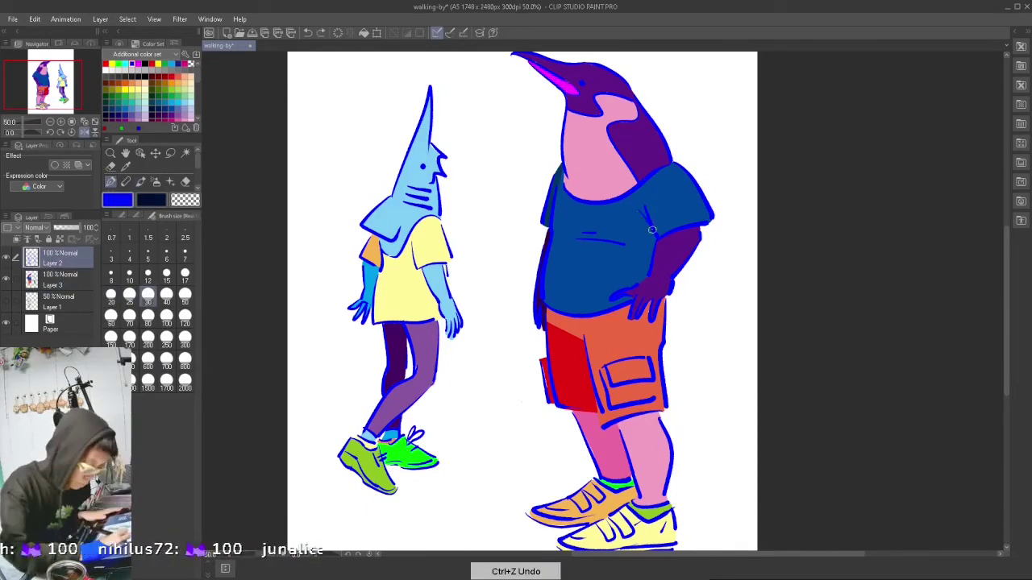
key("b")
left_click(587, 159, "alt")
left_click(56, 280)
key("ctrl+z")
key("p")
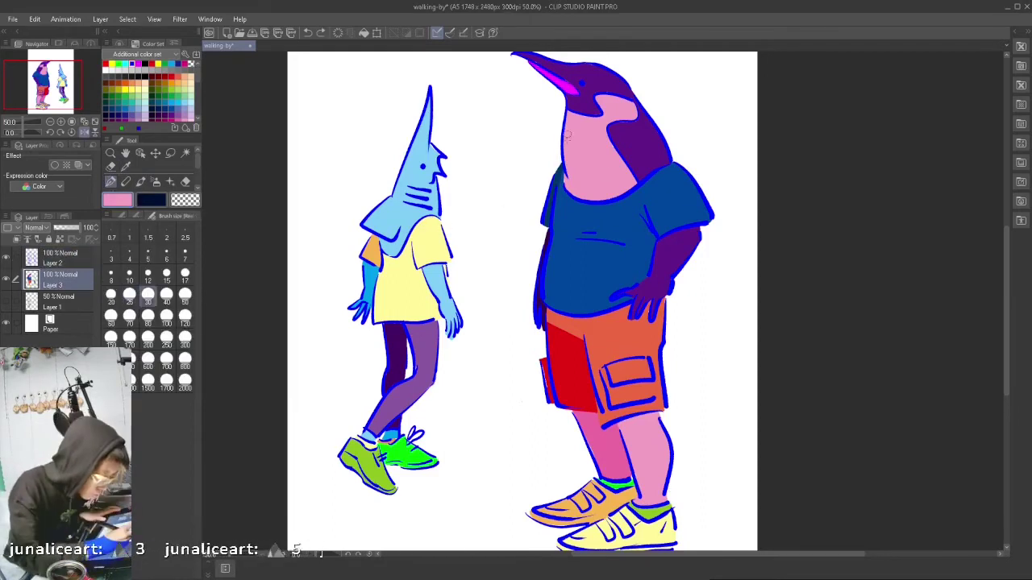
Step: Select both figures' silhouettes with the Auto select tool and shrink the selected area by 1 px
left_click(140, 181)
left_click(132, 113)
left_click(185, 154)
left_click(722, 428)
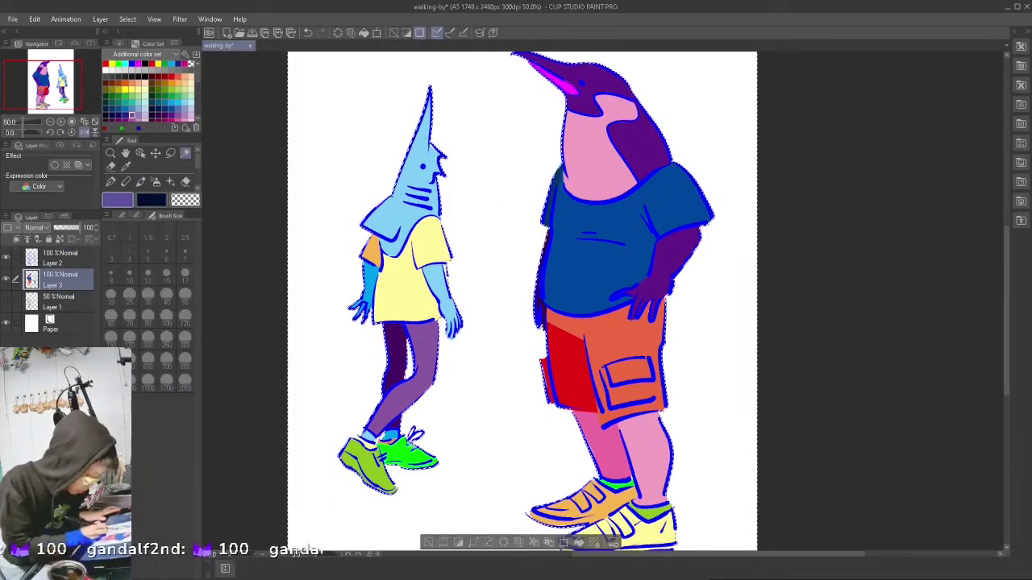
left_click(136, 21)
left_click(170, 101)
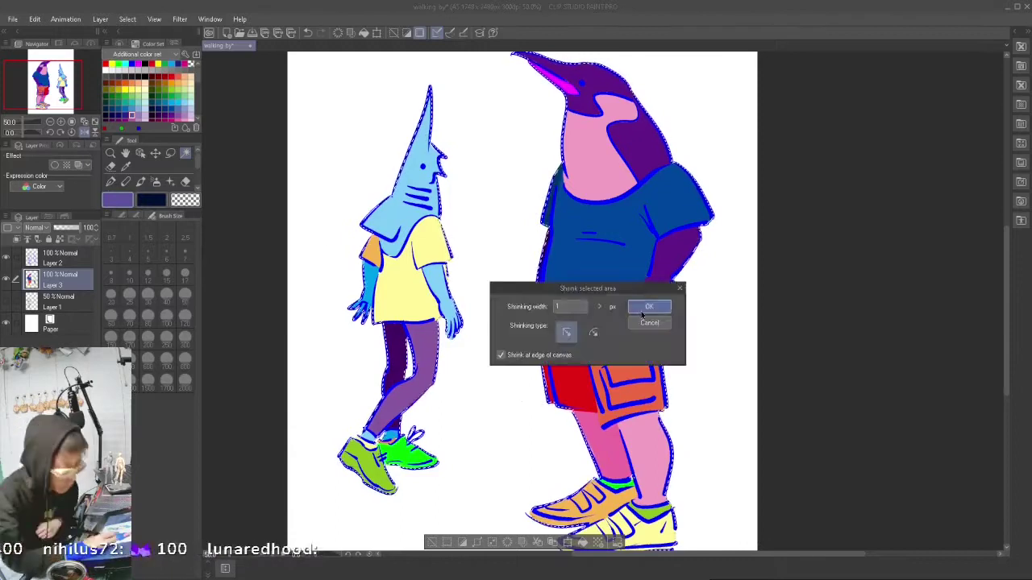
left_click(649, 306)
Step: Create a raster layer beneath Layer 3, fill the selected silhouettes with purple and clear the selection
left_click(58, 302)
left_click(99, 20)
left_click(137, 33)
left_click(582, 543)
key("ctrl+d")
left_click(186, 181)
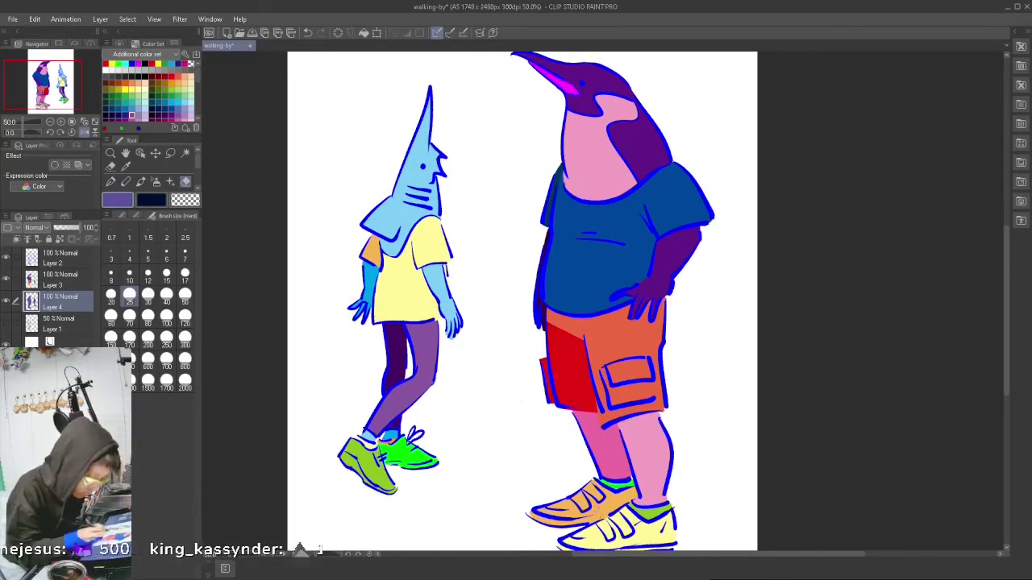
Step: Merge Layer 3 down into Layer 4 and save the file
left_click(69, 281)
key("ctrl+e")
key("ctrl+s")
Step: Add an empty raster layer directly above Layer 1 and fit the whole page in view
left_click(65, 301)
key("ctrl+shift+n")
key("ctrl+0")
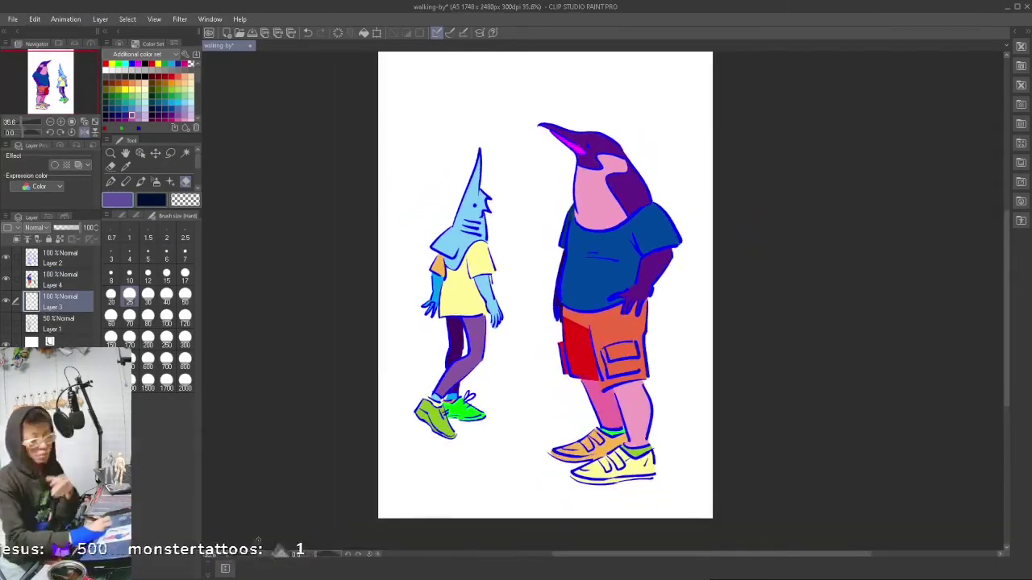
Step: Try bright green chalk strokes as a backdrop behind the figures on Layer 3
key("p")
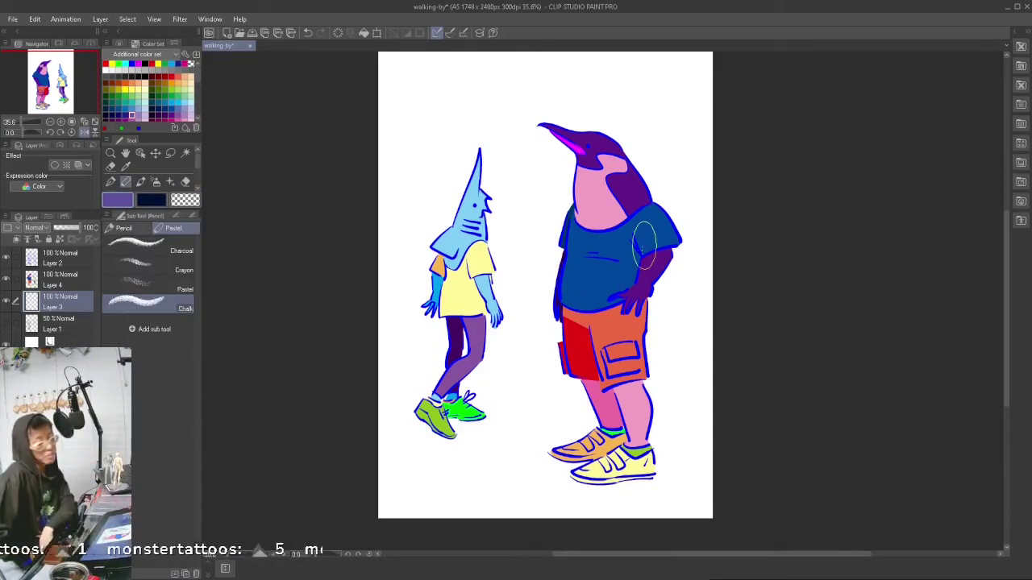
key("p")
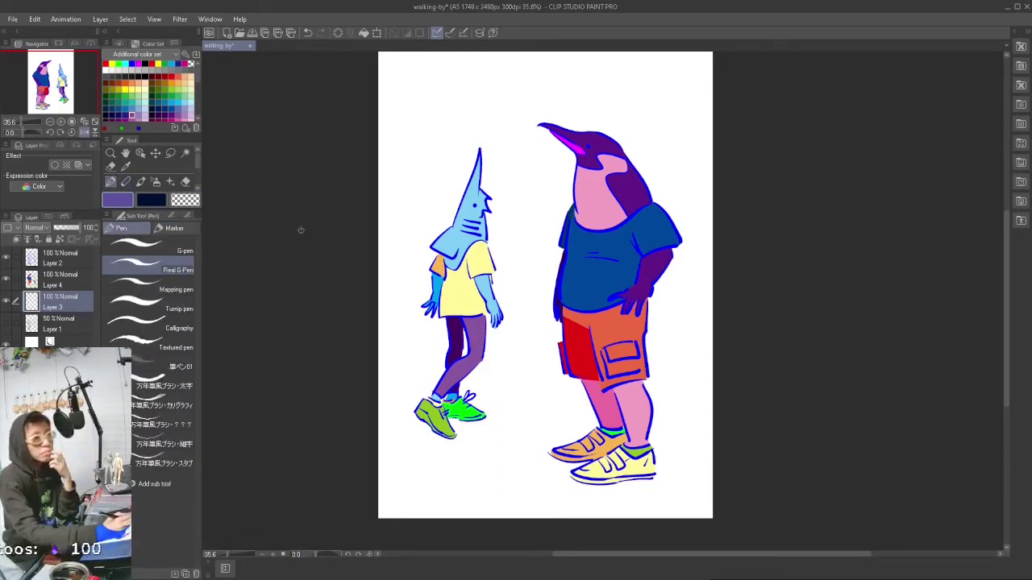
key("p")
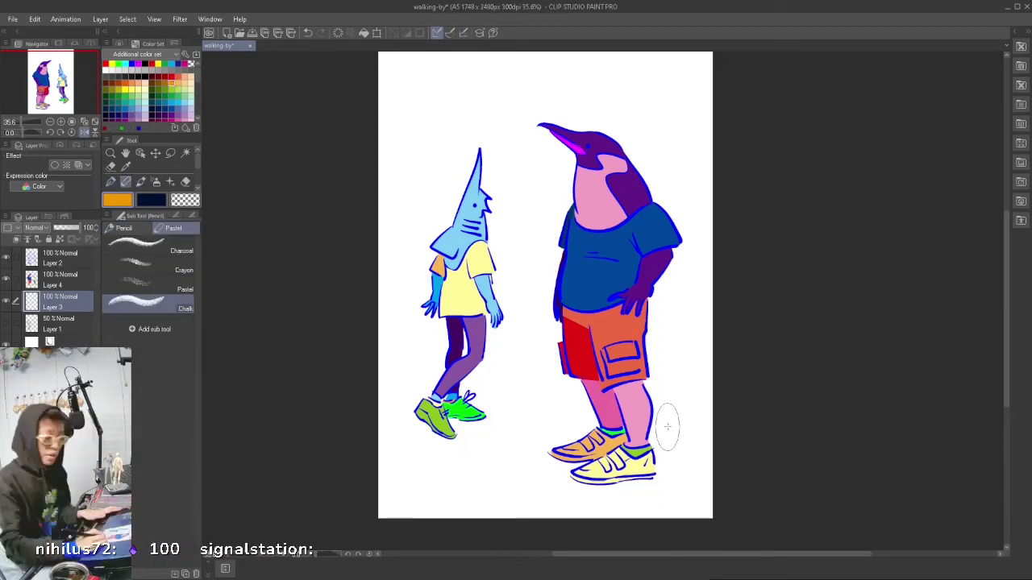
left_click(118, 63)
left_click_drag(419, 88, 419, 313)
key("ctrl+z")
mouse_move(397, 428)
left_mouse_down()
mouse_move(681, 454)
mouse_move(664, 428)
left_mouse_up()
key("ctrl+z")
key("ctrl+z")
left_click_drag(199, 160, 199, 177)
left_click(141, 171)
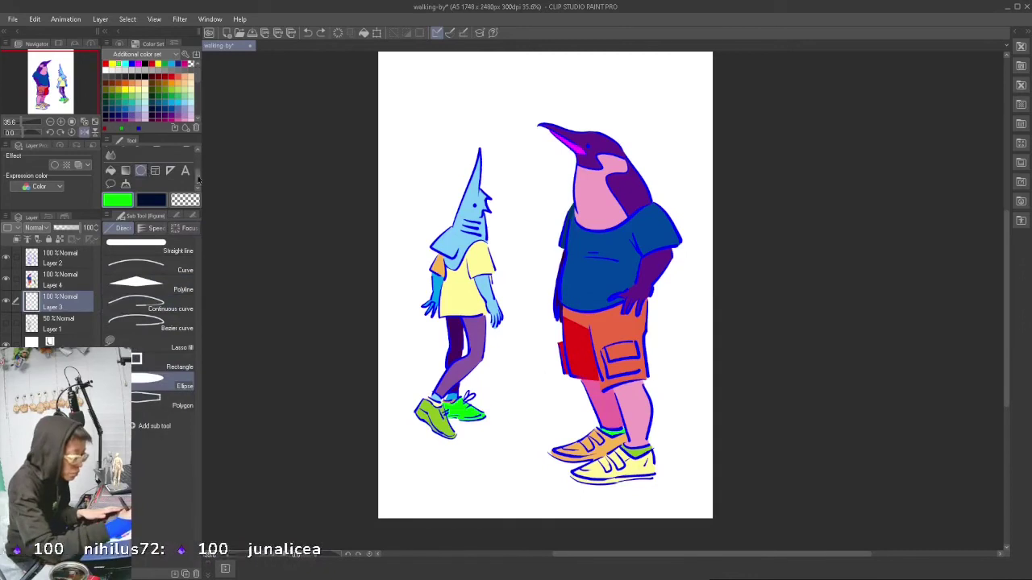
left_click(186, 228)
left_click(193, 216)
left_click(136, 216)
left_click_drag(198, 177, 199, 158)
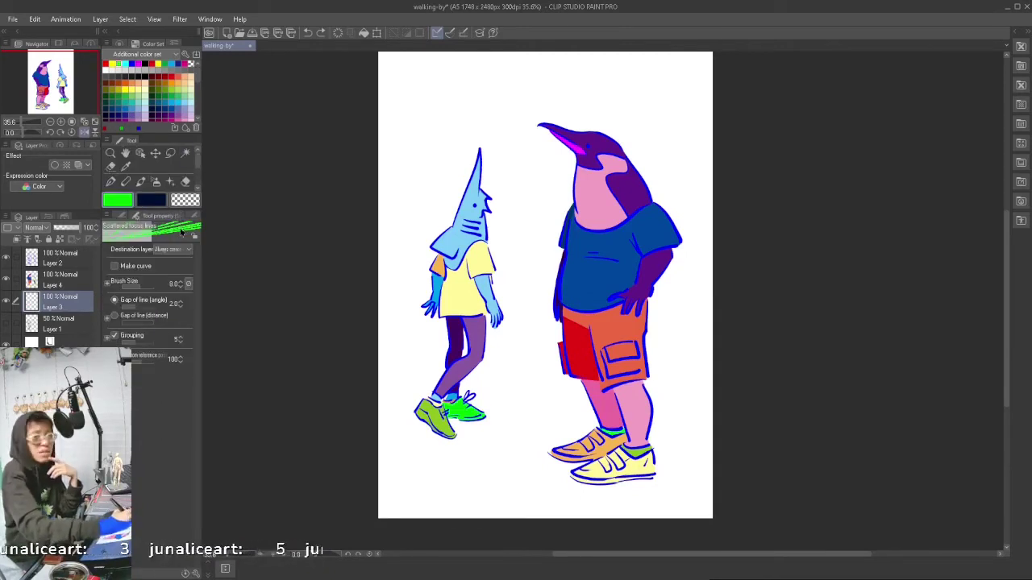
left_click(111, 182)
left_click(194, 216)
left_click_drag(199, 160, 195, 200)
left_click(111, 185)
left_click(126, 182)
left_click(111, 182)
left_click(112, 184)
left_click(541, 125, "alt")
left_click(548, 124, "ctrl+shift")
left_click(111, 182)
left_click(170, 216)
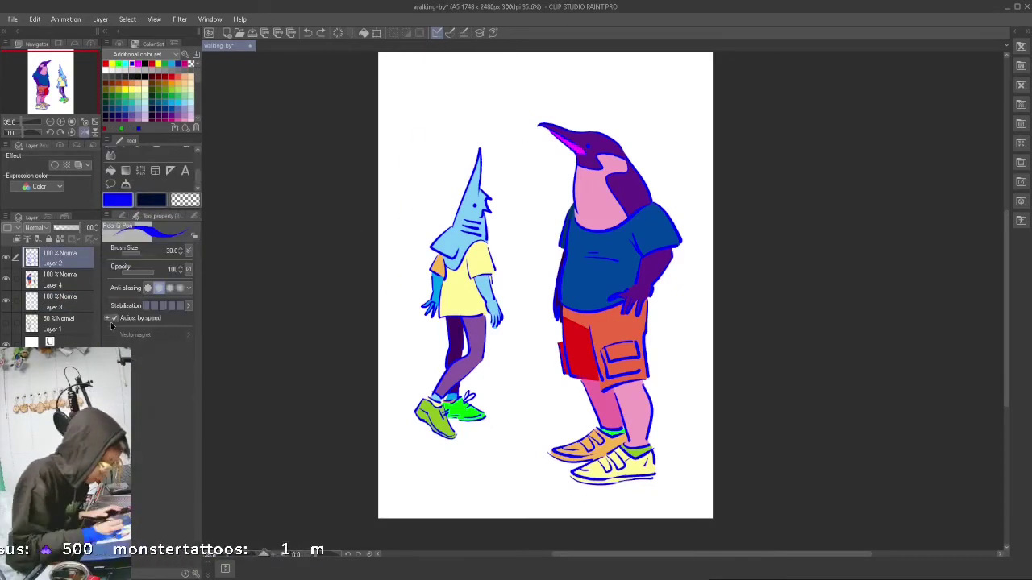
Step: Switch to bright green and Layer 3, and try out freehand strokes across the upper background
left_click(119, 64)
left_click_drag(427, 147, 692, 94)
key("ctrl+z")
left_click(60, 301)
left_click_drag(388, 121, 486, 105)
key("ctrl+z")
left_click(185, 171)
left_click_drag(197, 176, 198, 159)
left_click(156, 183)
left_click(171, 184)
left_click(140, 184)
left_click(111, 182)
Step: Fill a large rectangle behind the figures' upper bodies with bright green on Layer 3, using the grid as a guide
left_click(171, 153)
left_click(136, 247)
left_click_drag(411, 73, 693, 339)
key("ctrl+d")
left_click(153, 19)
left_click(182, 194)
left_click_drag(407, 81, 684, 351)
key("alt+BackSpace")
key("ctrl+d")
left_click(154, 20)
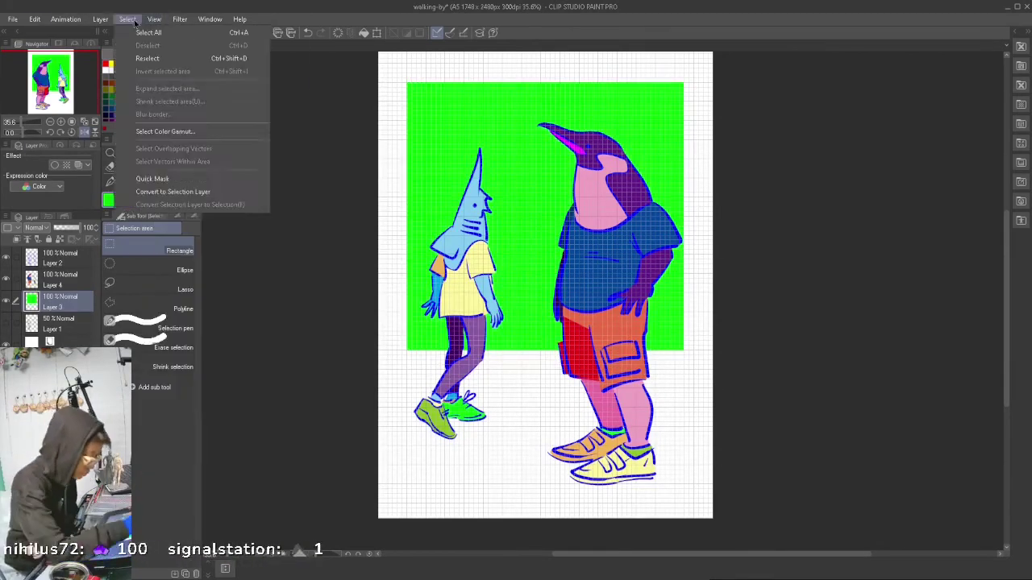
left_click(174, 247)
Step: Fill a wide elliptical selection beneath both figures' feet with yellow on Layer 3 and deselect it
left_click(141, 267)
left_click(125, 88)
mouse_move(401, 398)
left_mouse_down()
mouse_move(686, 506)
mouse_move(677, 508)
left_mouse_up()
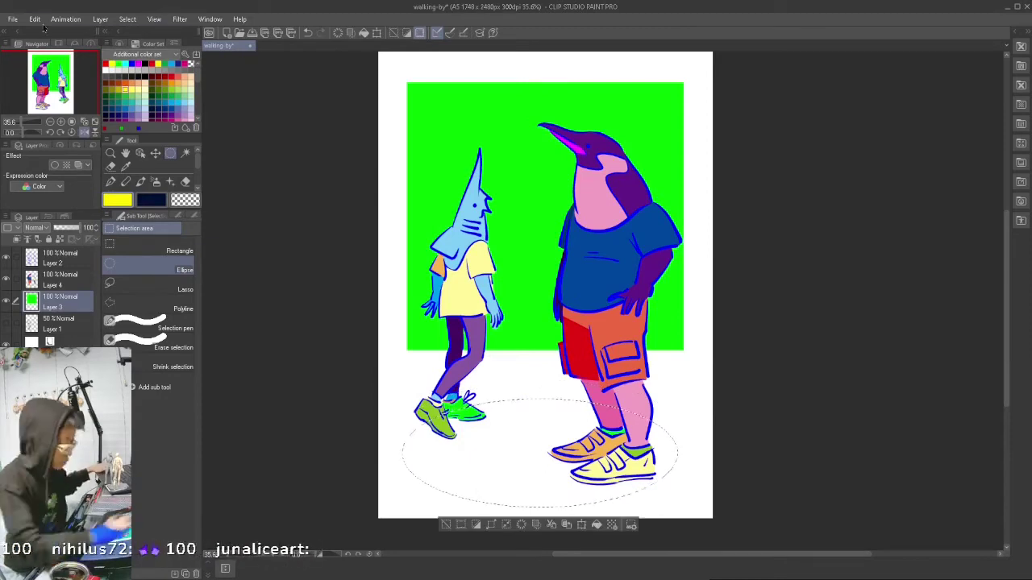
key("alt+BackSpace")
key("ctrl+d")
Step: Draw a small wavy blue signature on Layer 2 just below the green rectangle beside the penguin figure's shorts, and save the file
left_click(132, 63)
key("b")
key("p")
left_click(63, 258)
left_click_drag(667, 416, 688, 419)
key("ctrl+z")
mouse_move(654, 340)
left_mouse_down()
mouse_move(677, 332)
mouse_move(687, 356)
mouse_move(665, 361)
left_mouse_up()
key("ctrl+z")
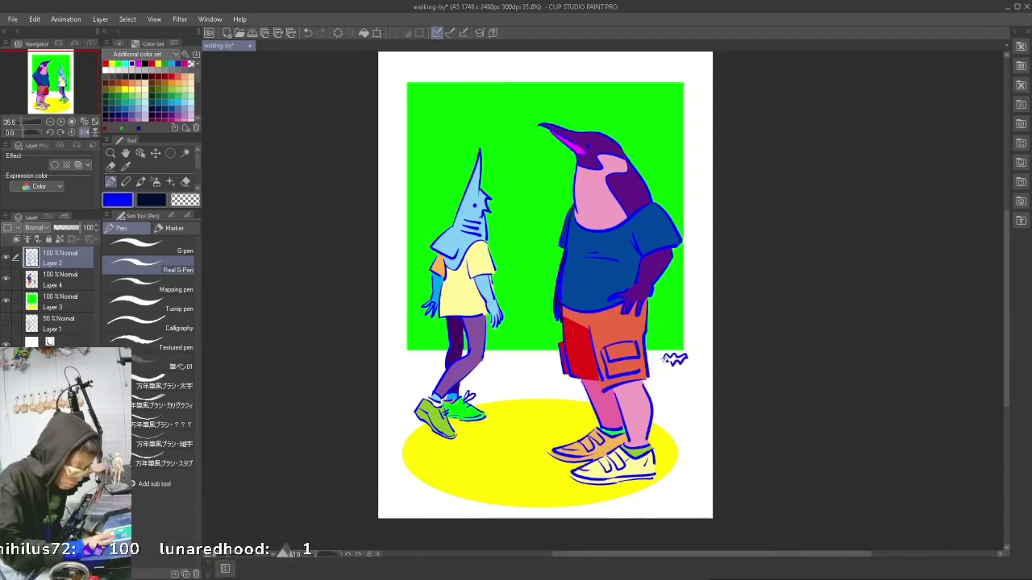
key("ctrl+s")
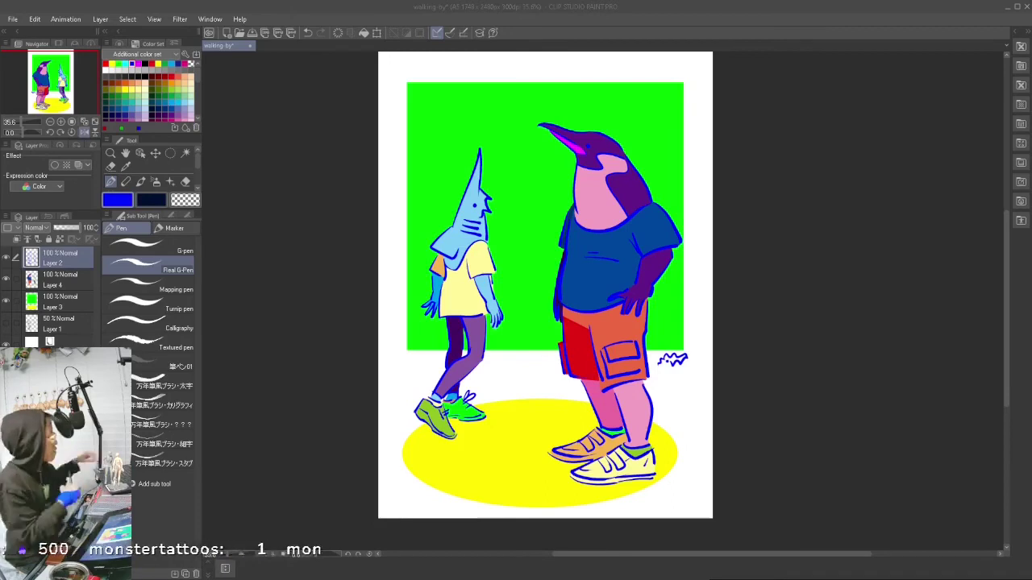
Step: Hide the Paper layer and save the illustration in PNG format under a file name starting with walking-by-
left_click(12, 20)
left_click(5, 345)
left_click(12, 19)
left_click(32, 103)
left_click(290, 249)
left_click(80, 283)
left_click(129, 236)
type("-t")
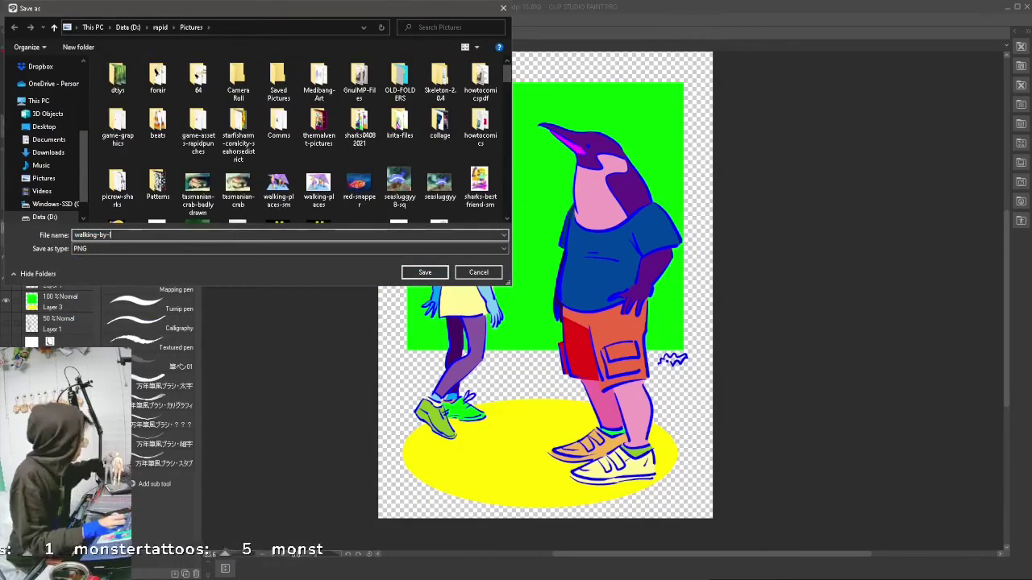